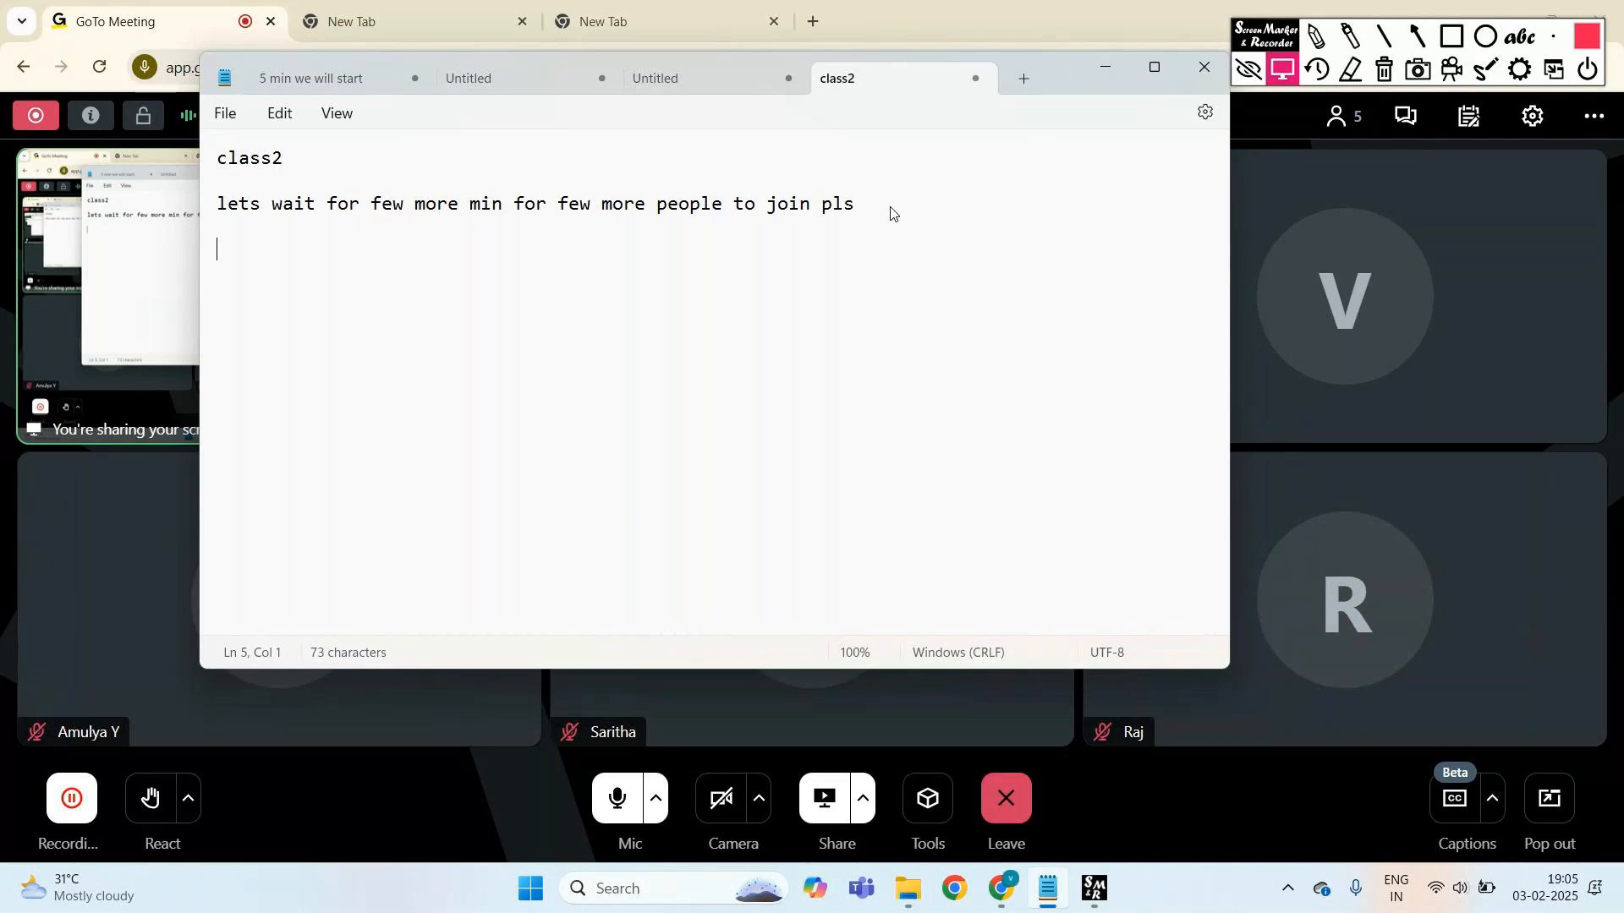
- Type 'installation part of the power bi' on a new line of the class2 note
{"action": "type", "text": "ins"}
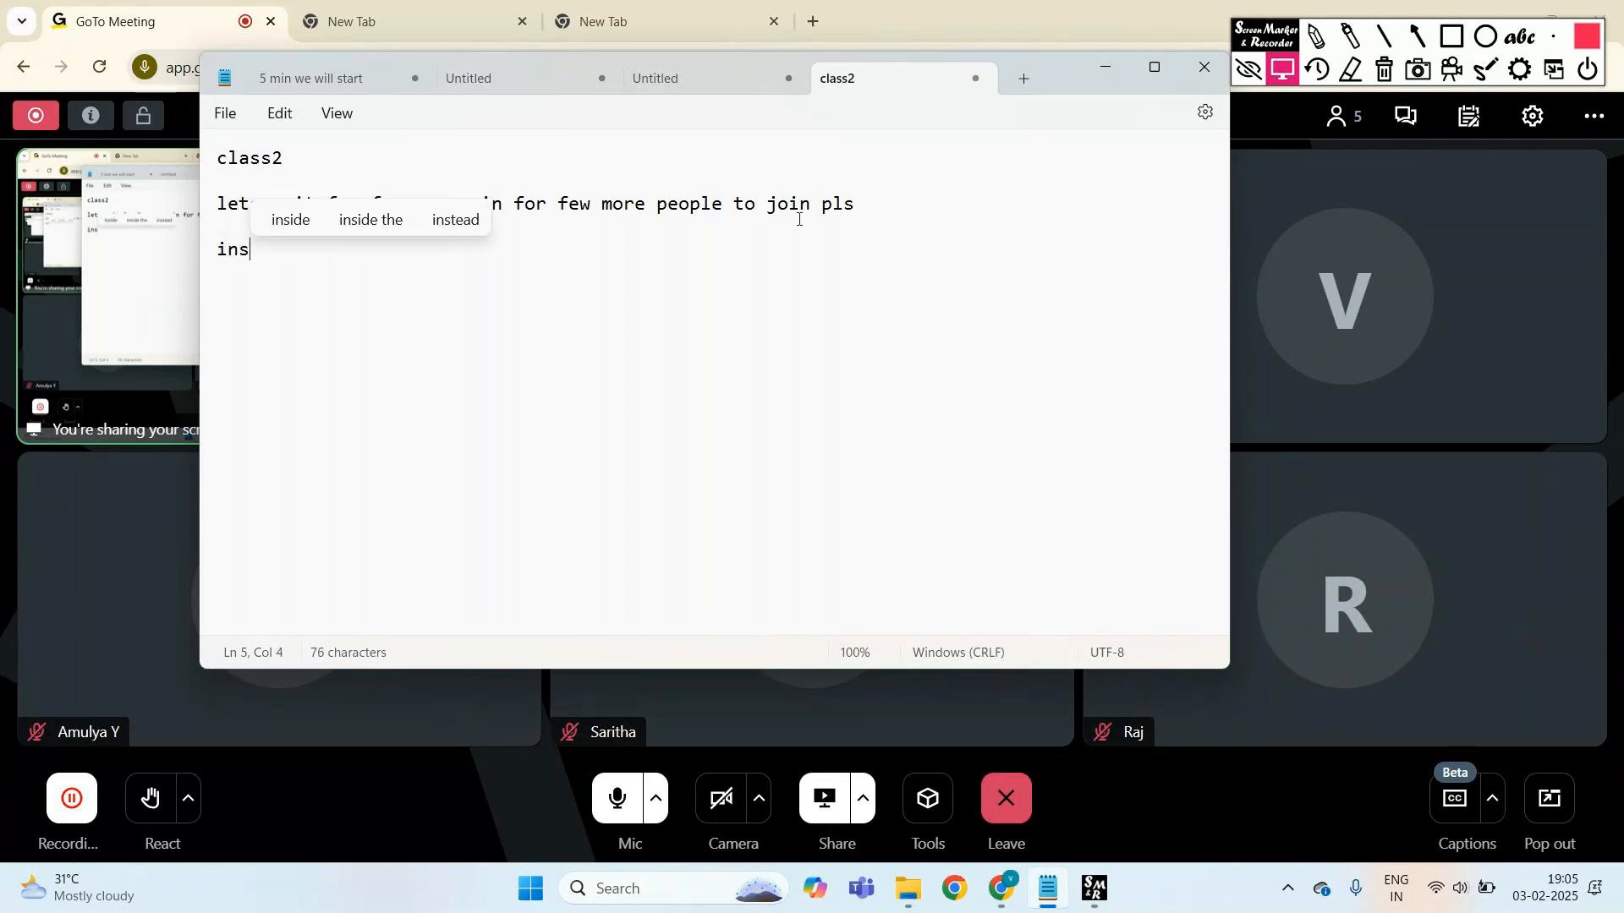
{"action": "type", "text": "ta"}
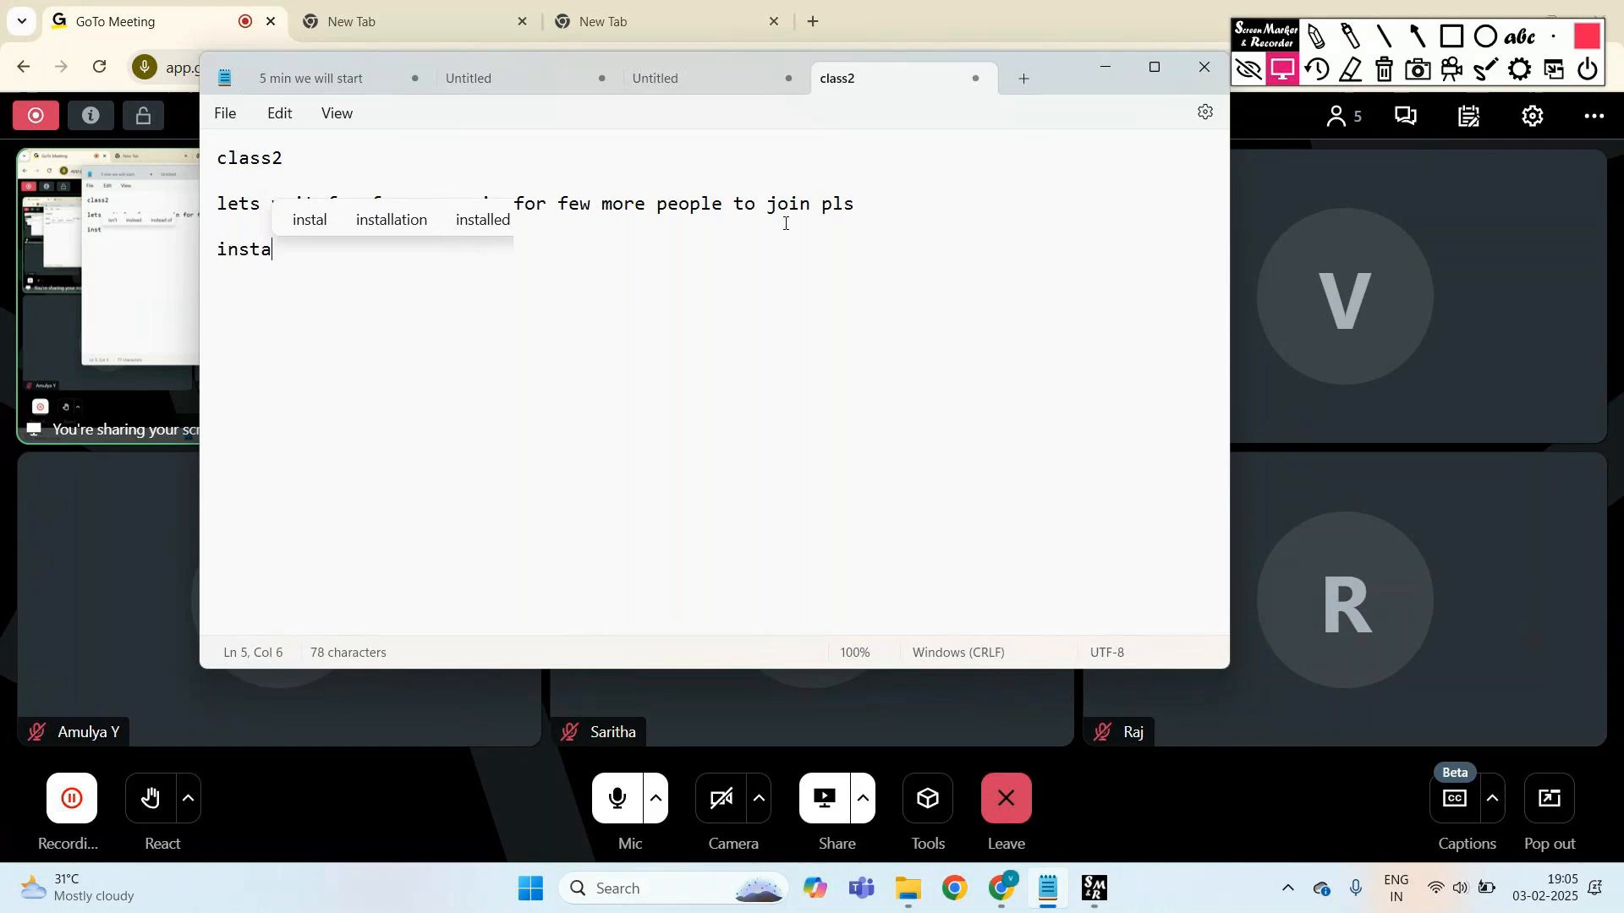
{"action": "left_click", "coordinate": [409, 223]}
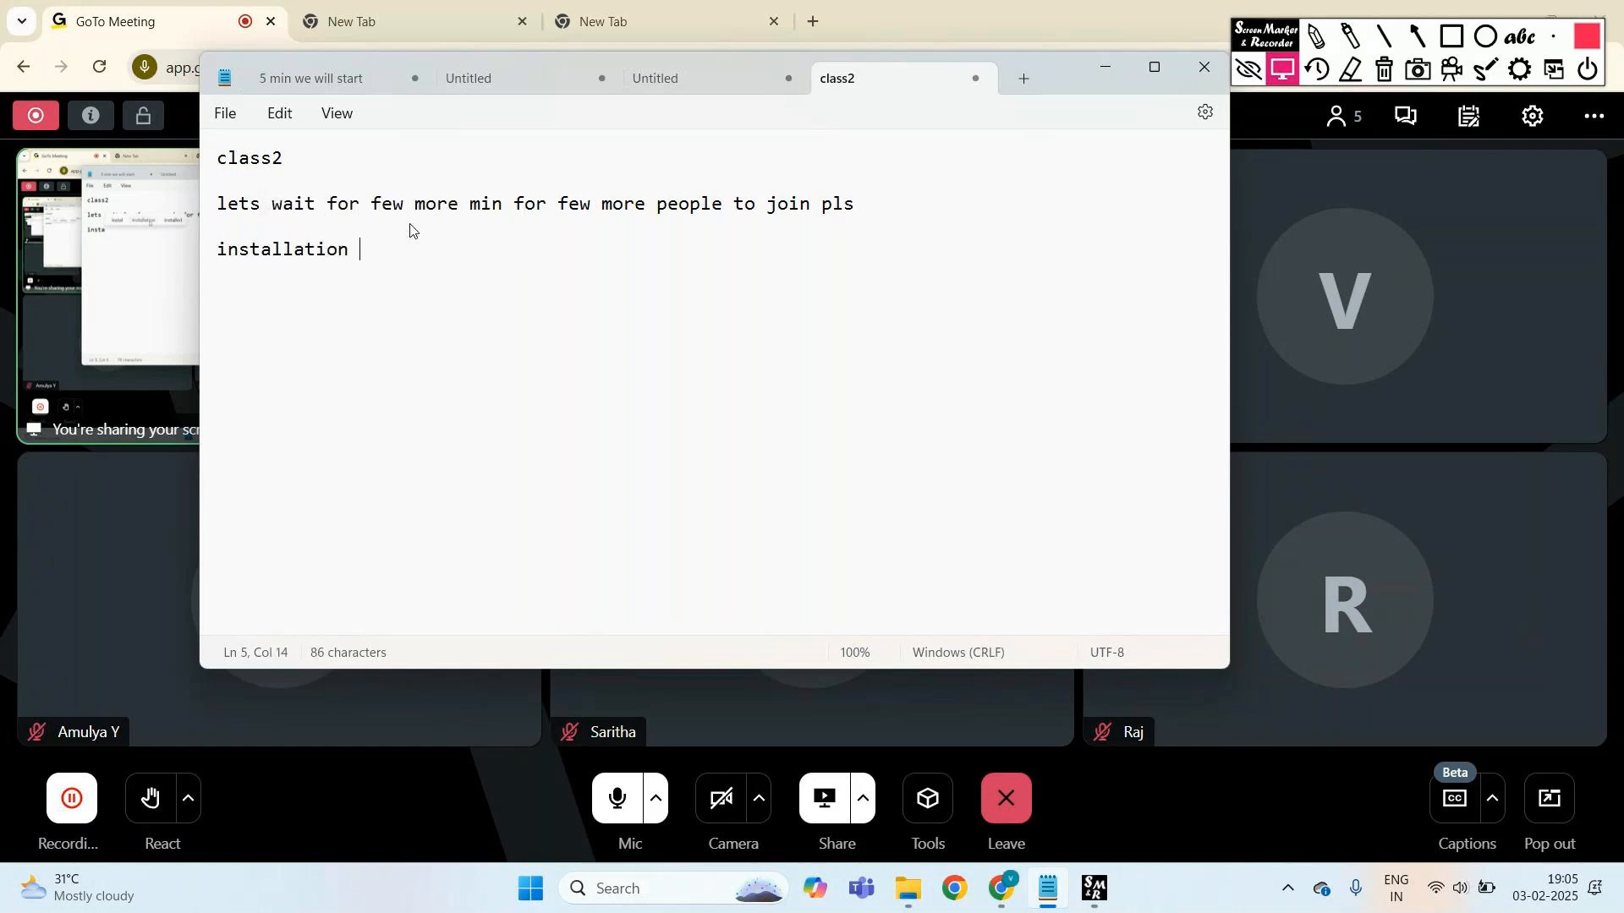
{"action": "type", "text": "par"}
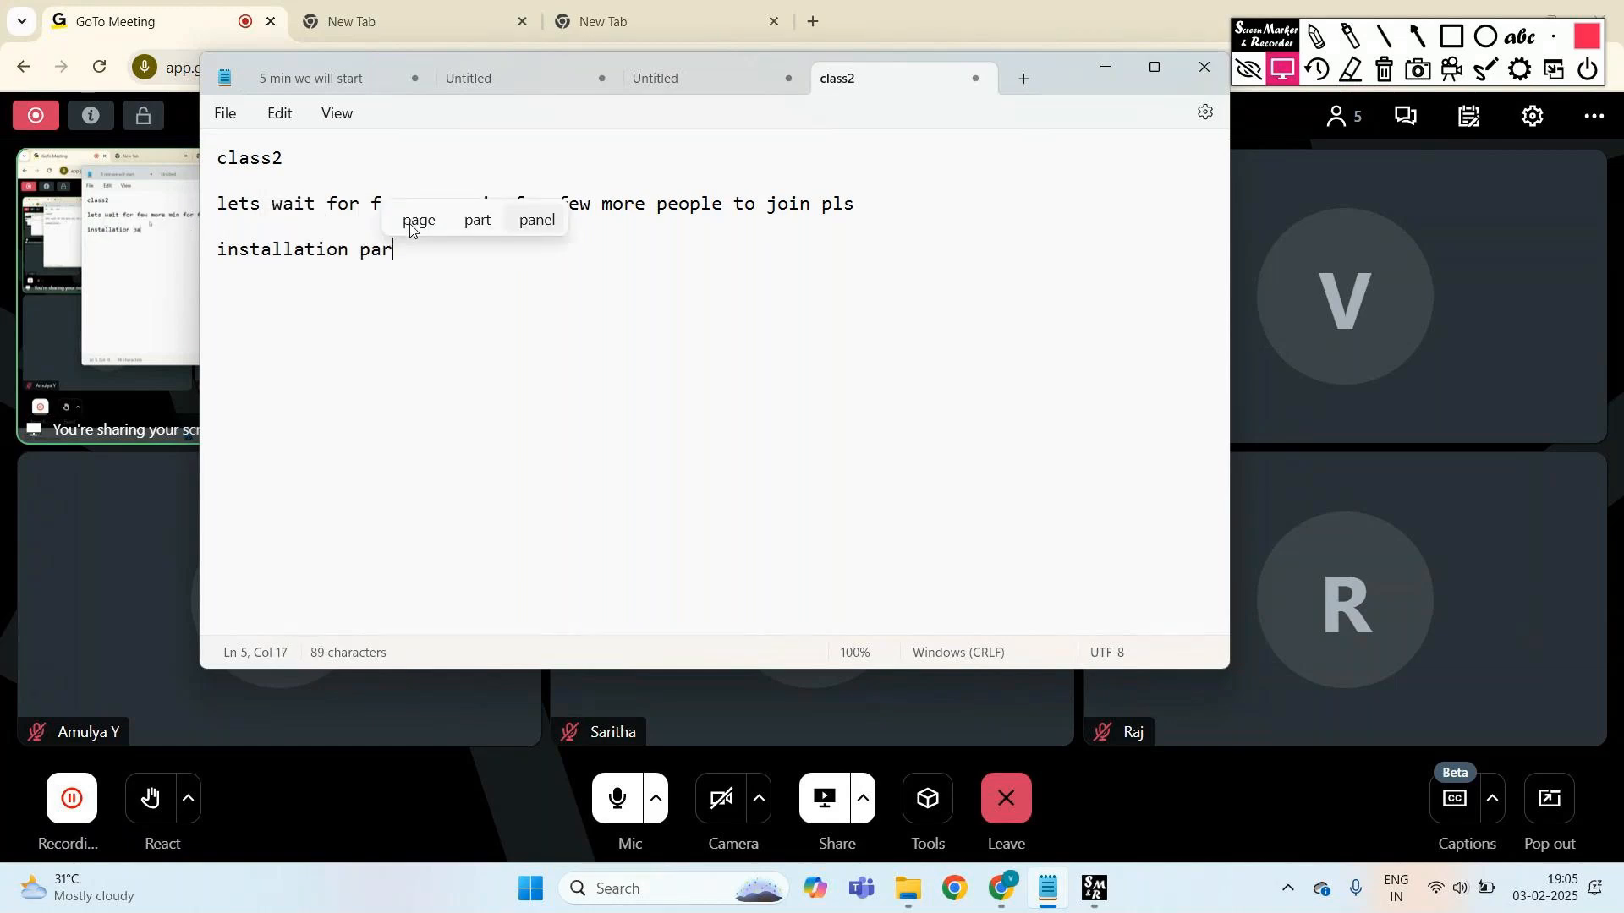
{"action": "type", "text": "t of the pow"}
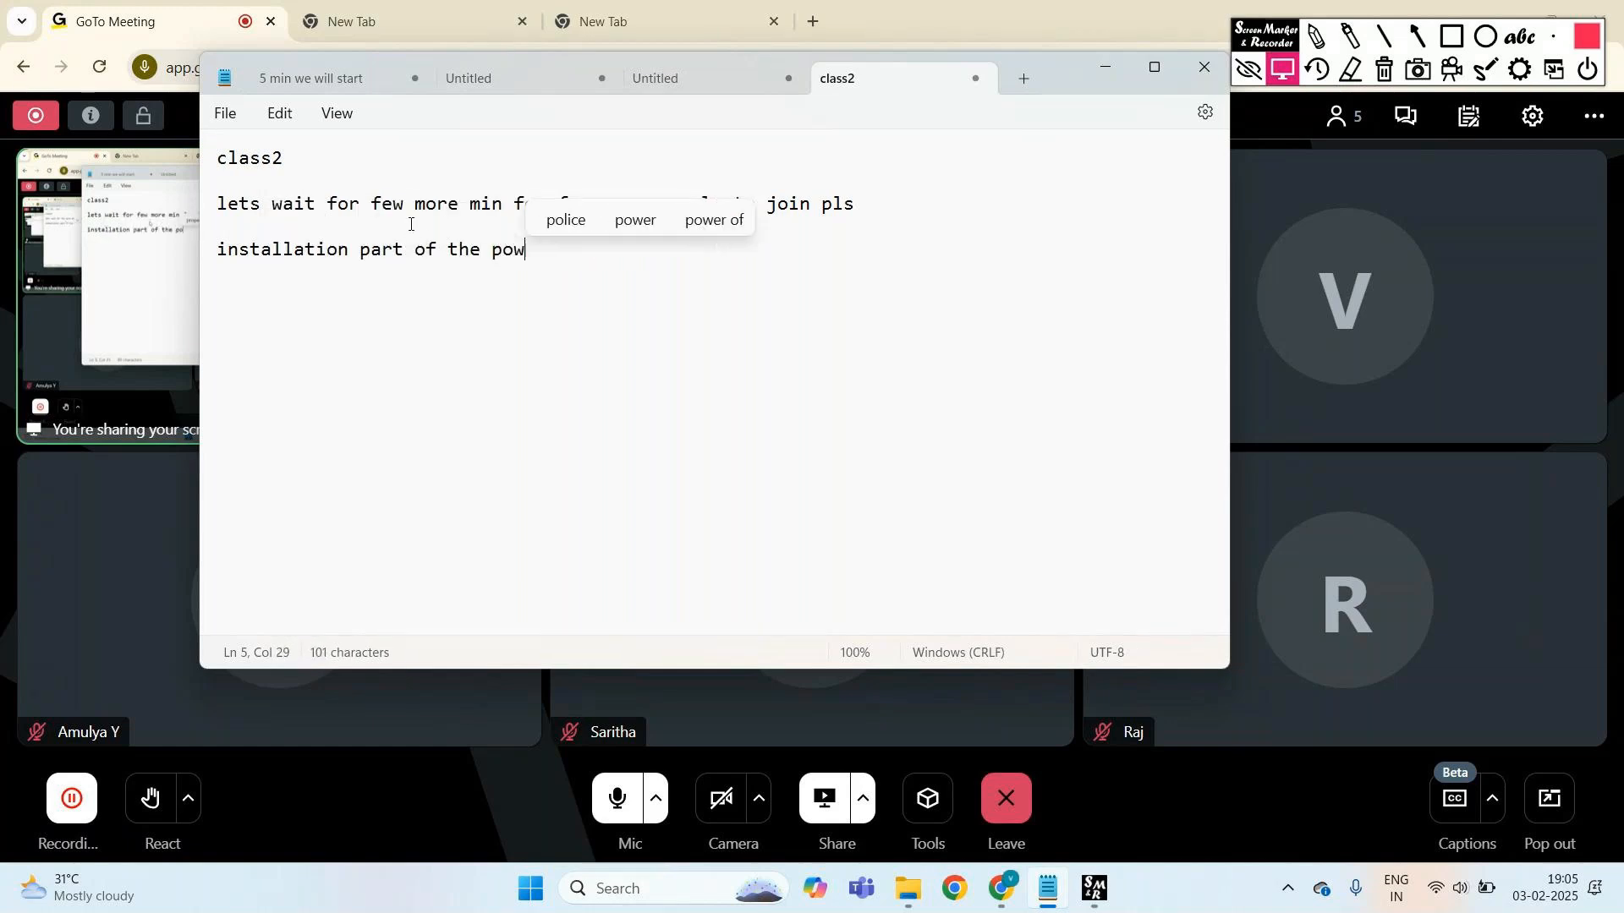
{"action": "type", "text": "er bi"}
{"action": "key", "text": "Return"}
{"action": "key", "text": "Return"}
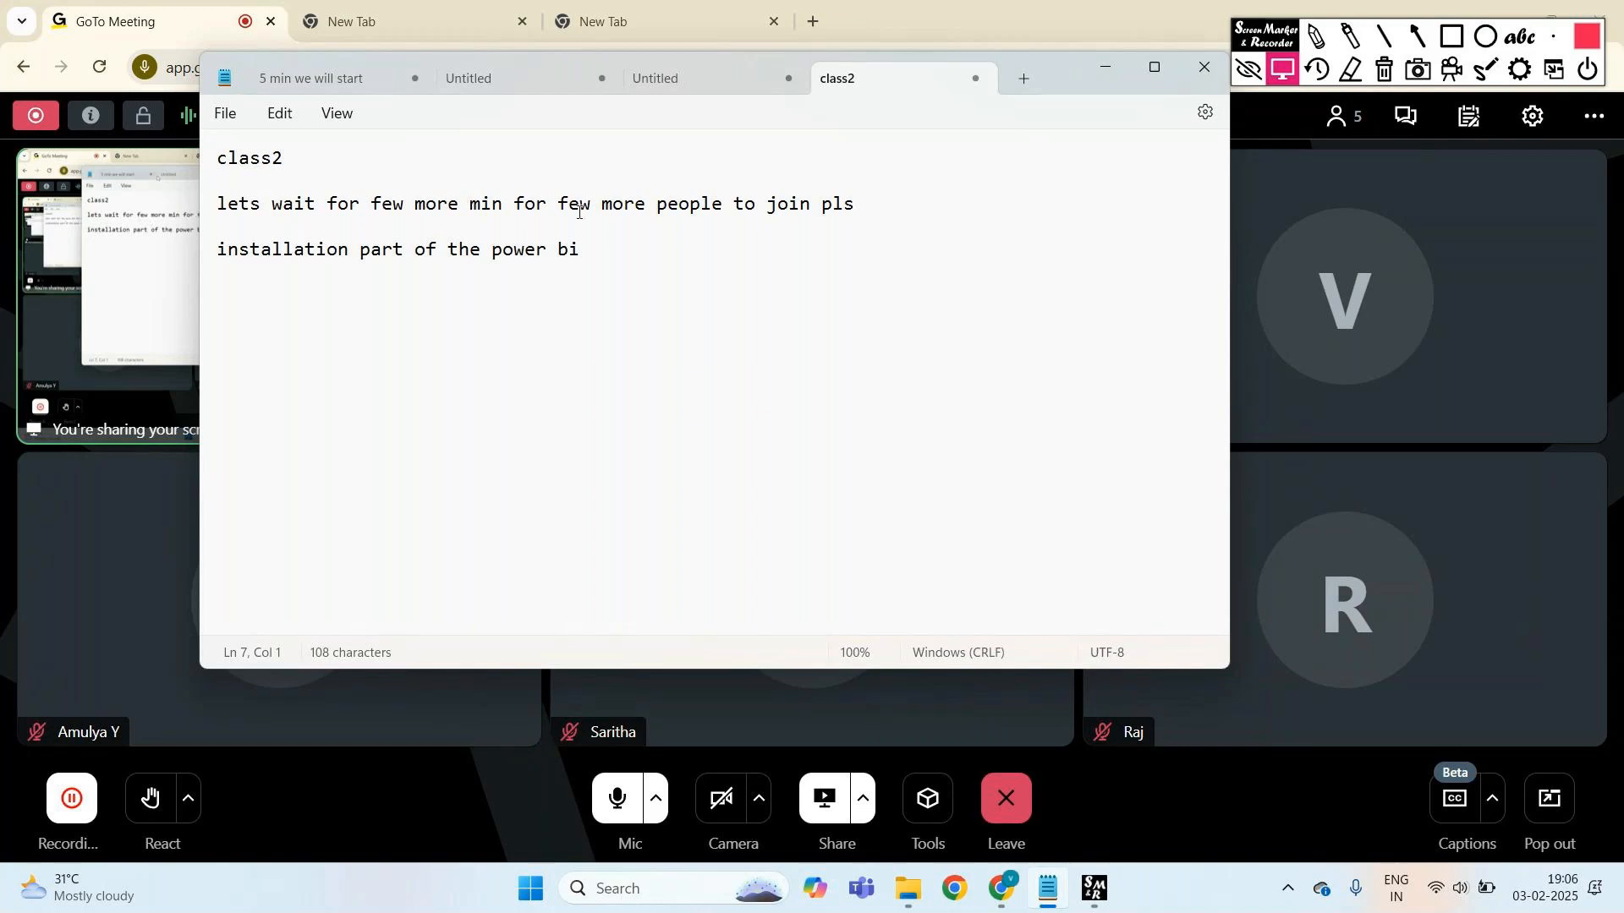
{"action": "left_click", "coordinate": [669, 889]}
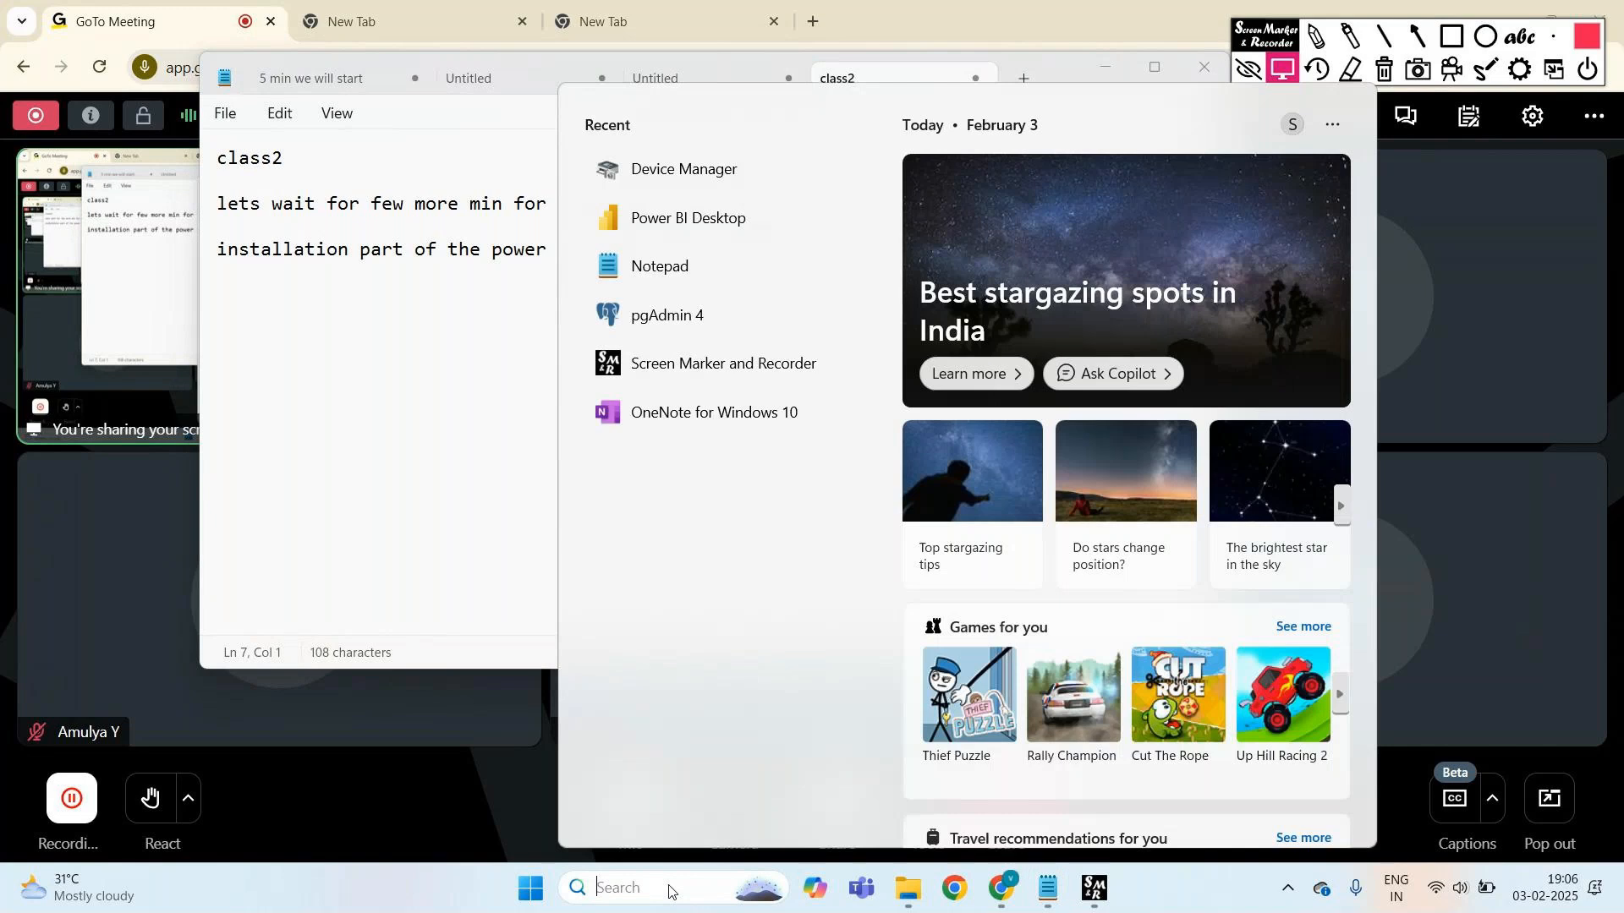
- Launch Power BI Desktop from the 'power' search, then add a blank line in the class2 note
{"action": "type", "text": "power"}
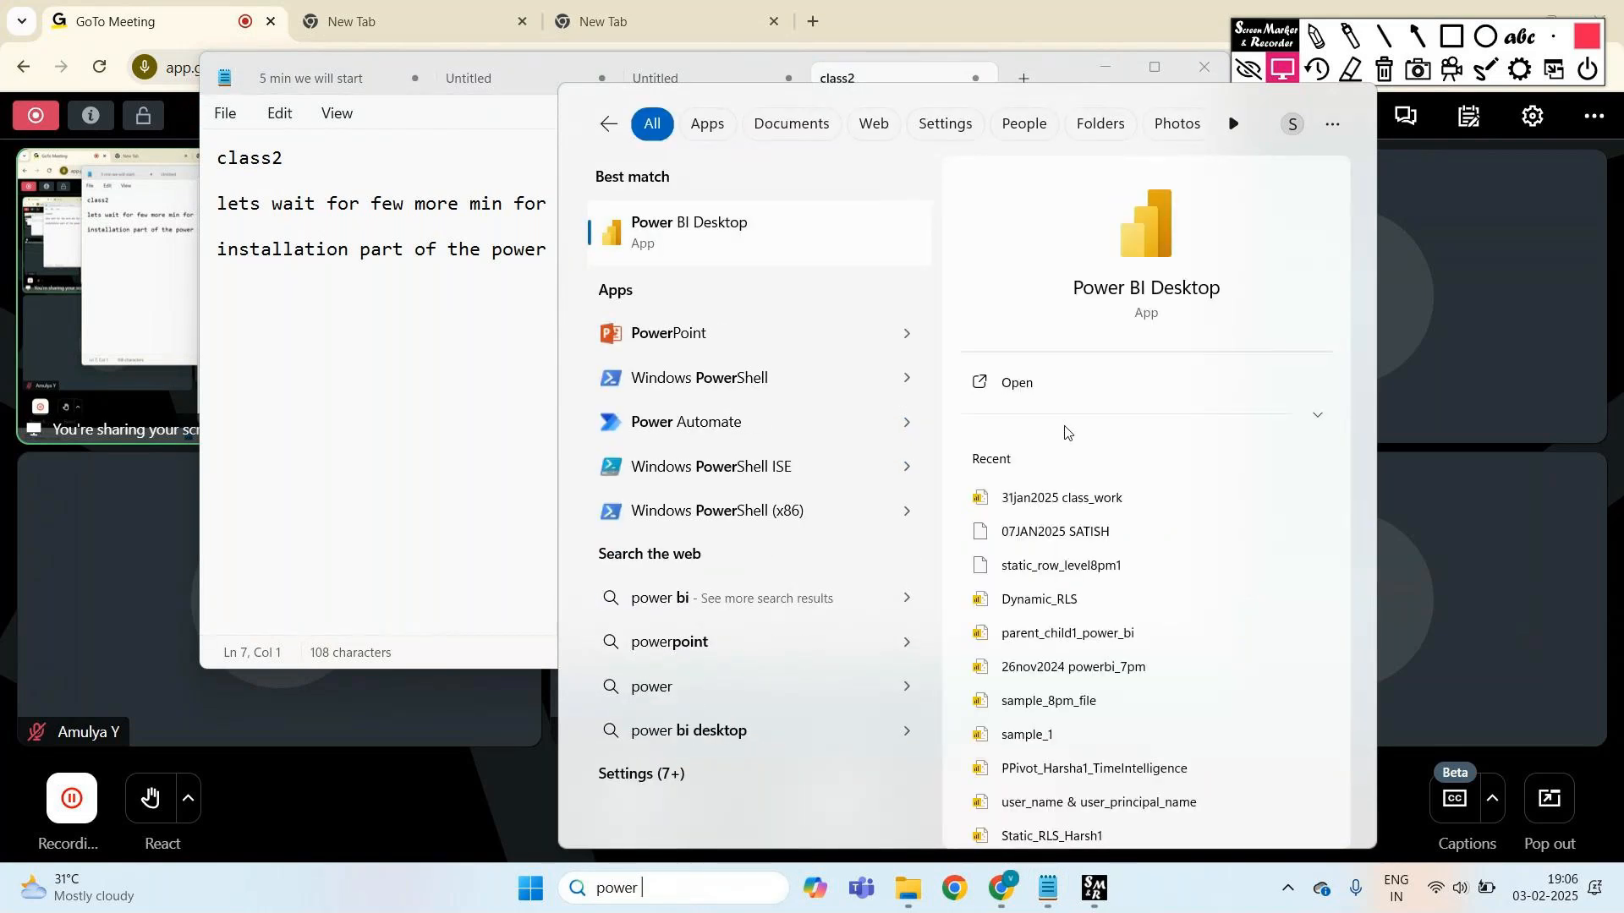
{"action": "left_click", "coordinate": [1026, 381]}
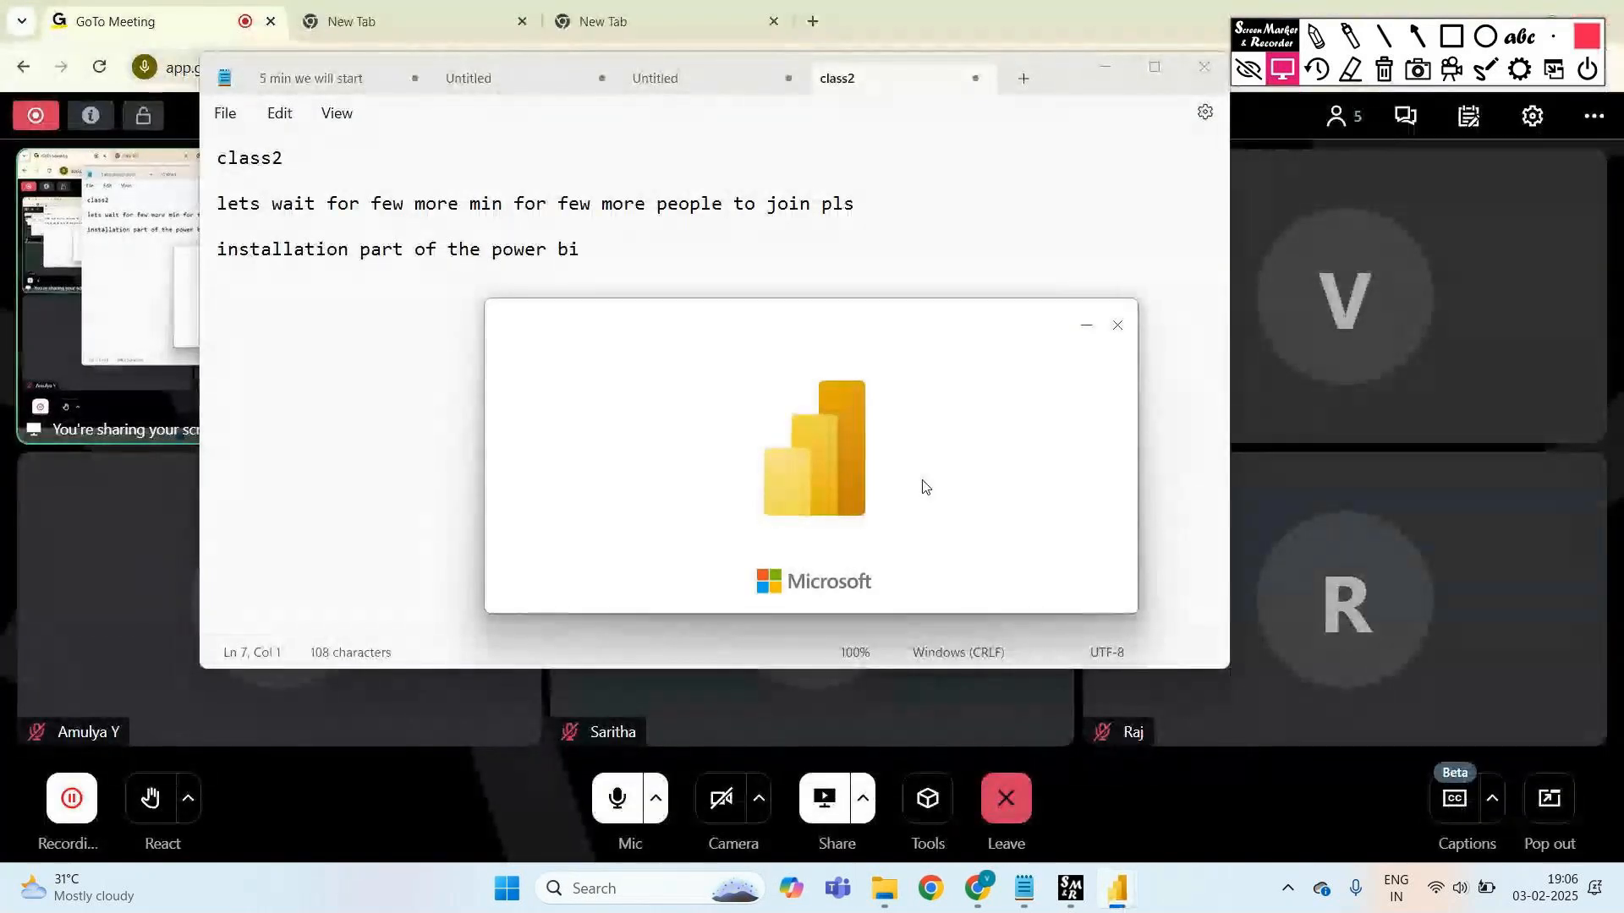
{"action": "left_click", "coordinate": [657, 251]}
{"action": "key", "text": "Return"}
{"action": "key", "text": "Return"}
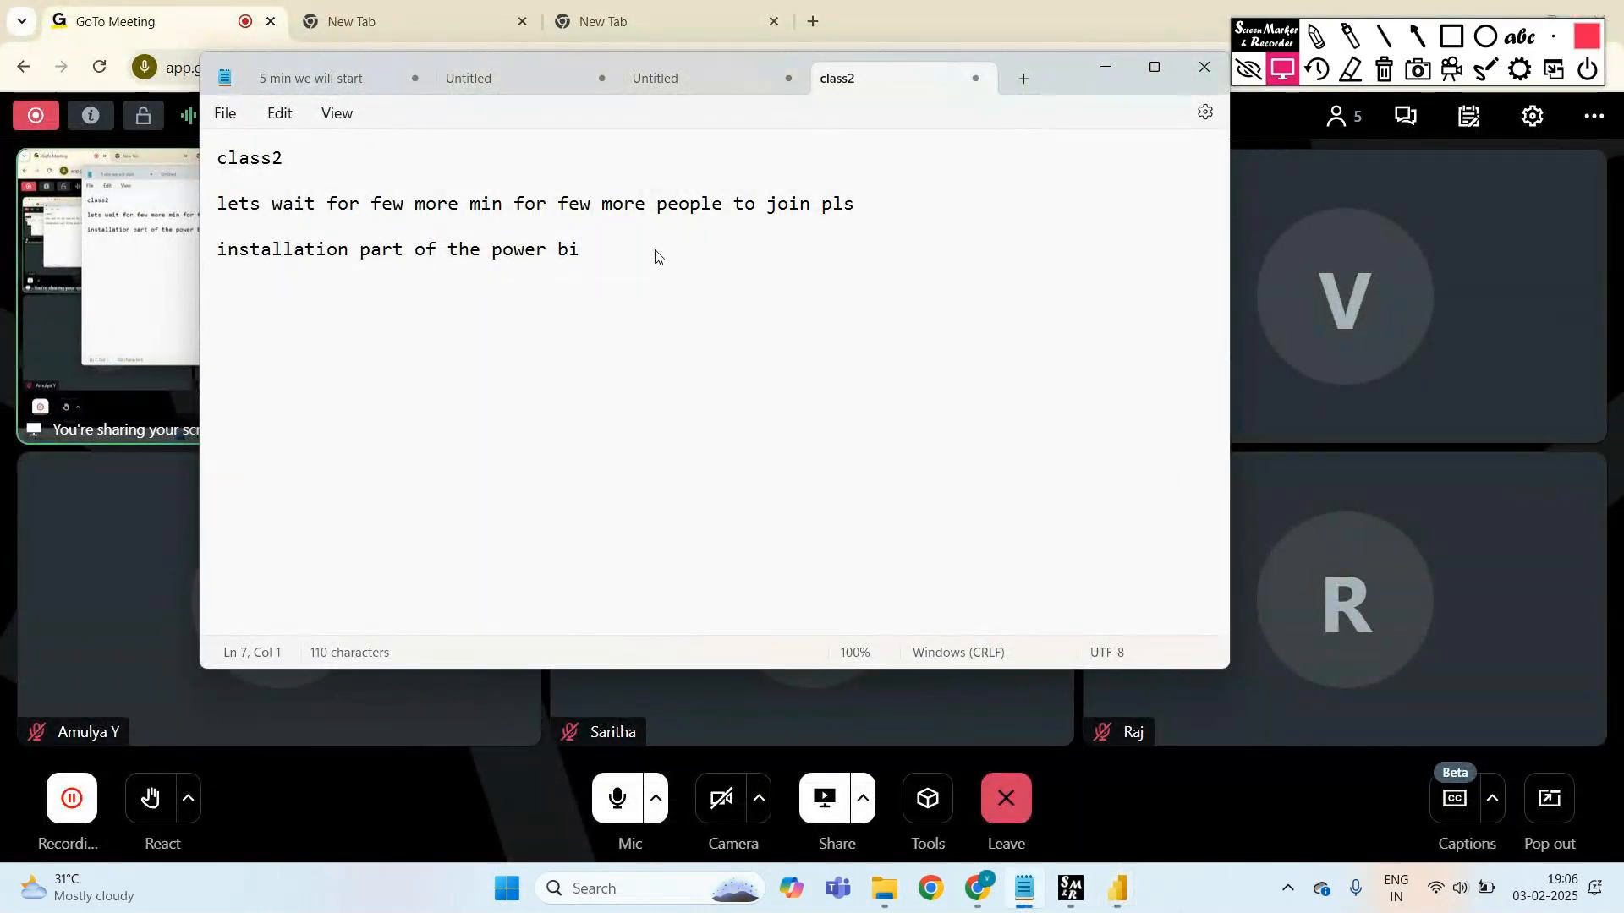
- Type 'try to join with the laptops' on a new line below the power bi line
{"action": "type", "text": "try "}
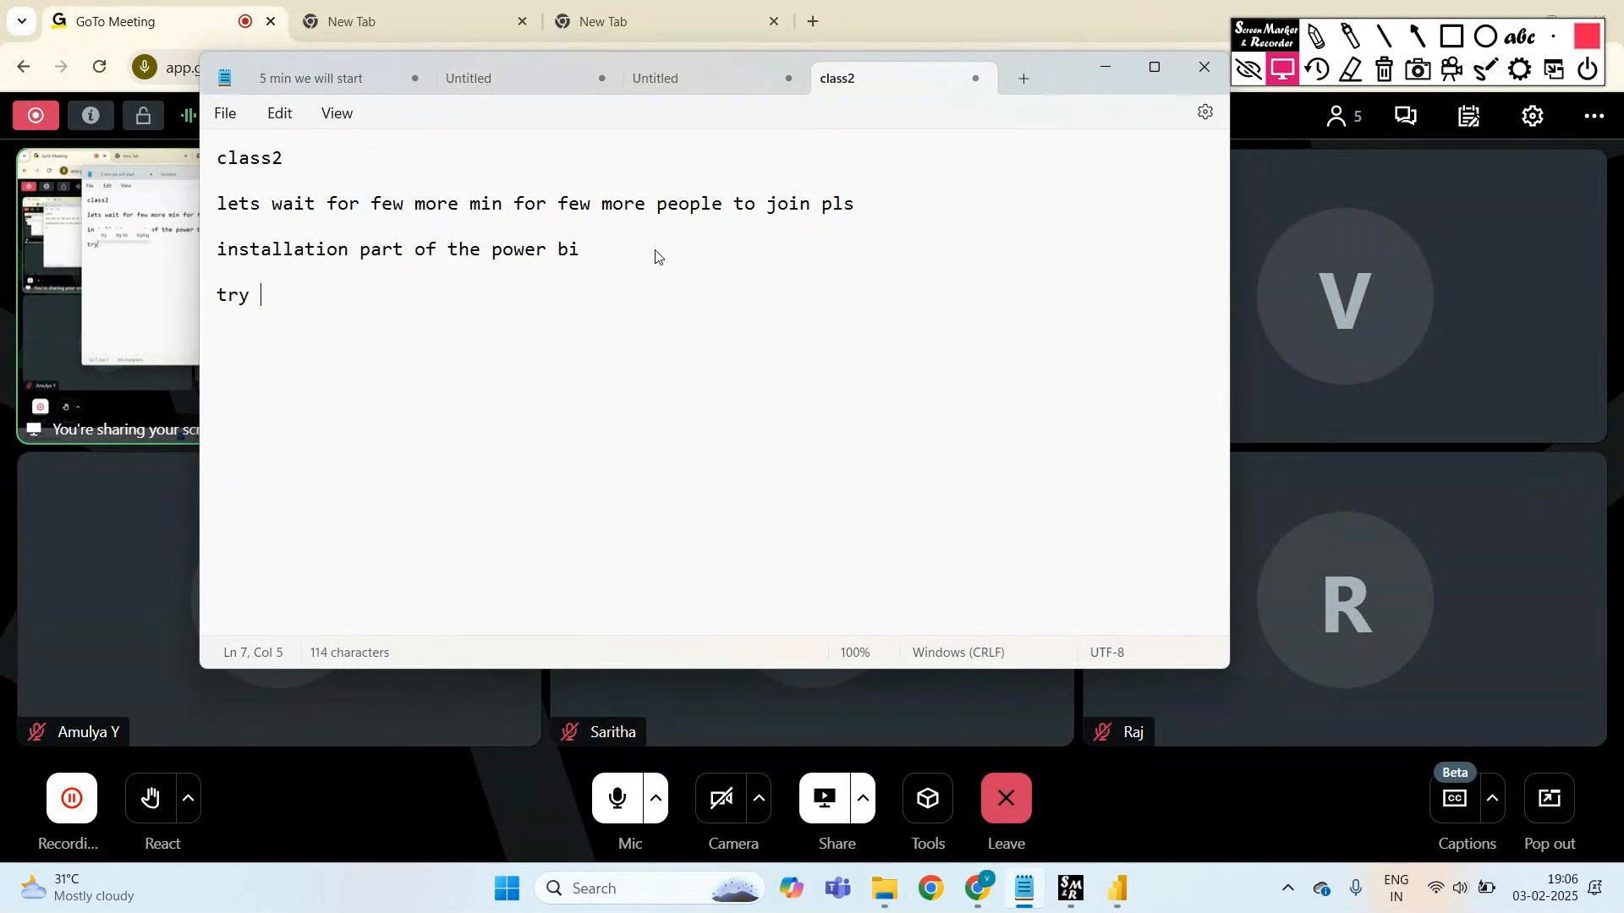
{"action": "type", "text": "to join with the "}
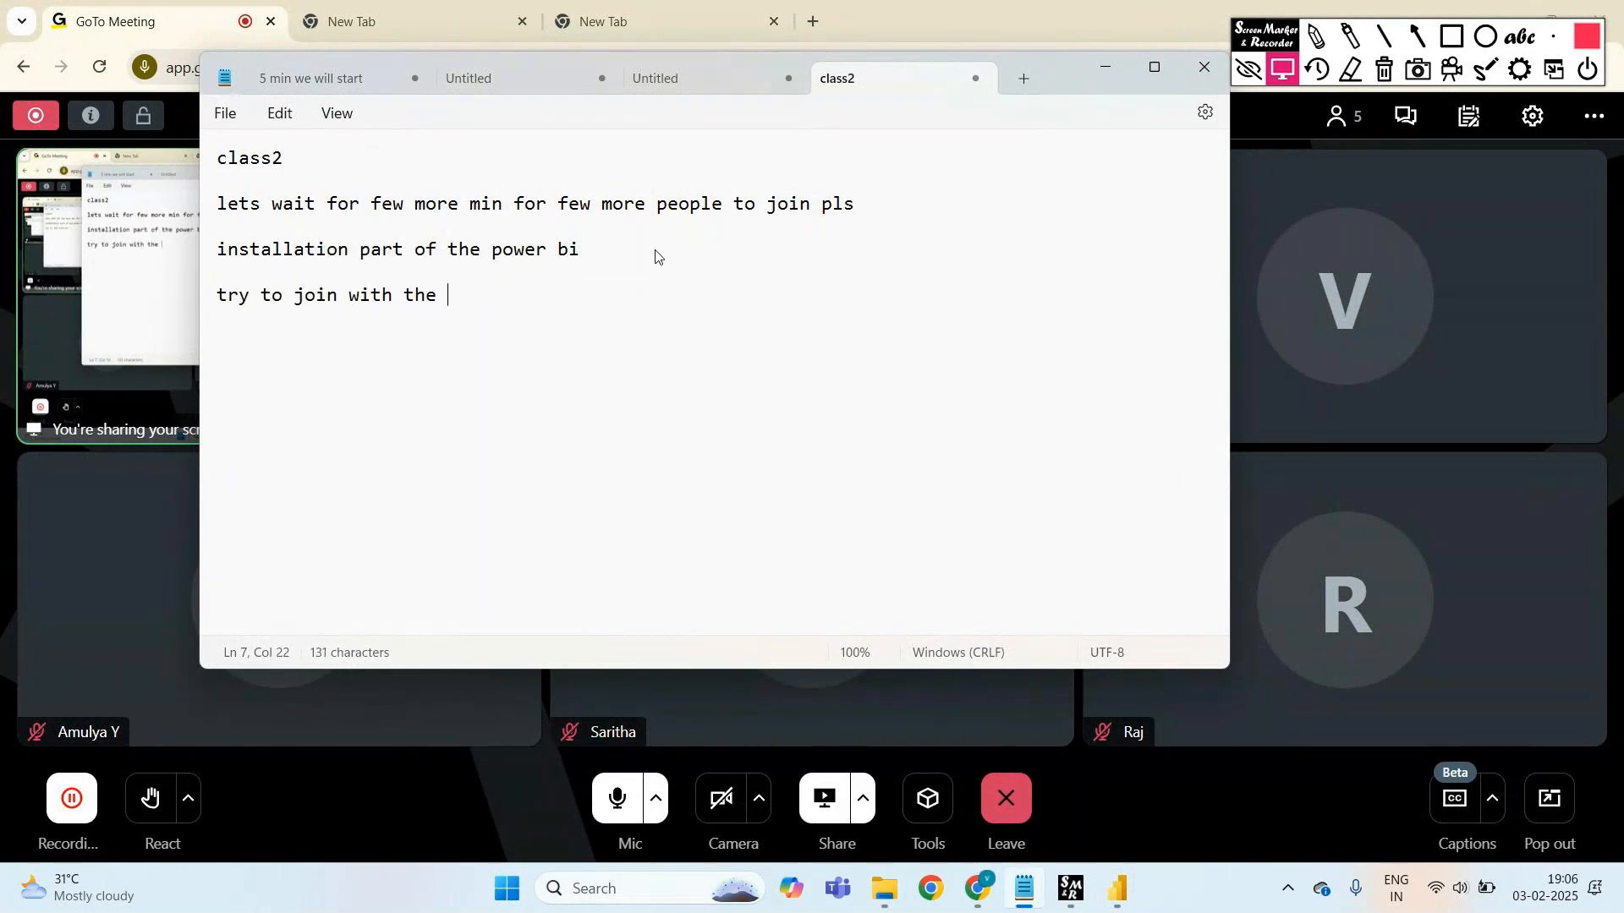
{"action": "type", "text": "laptops"}
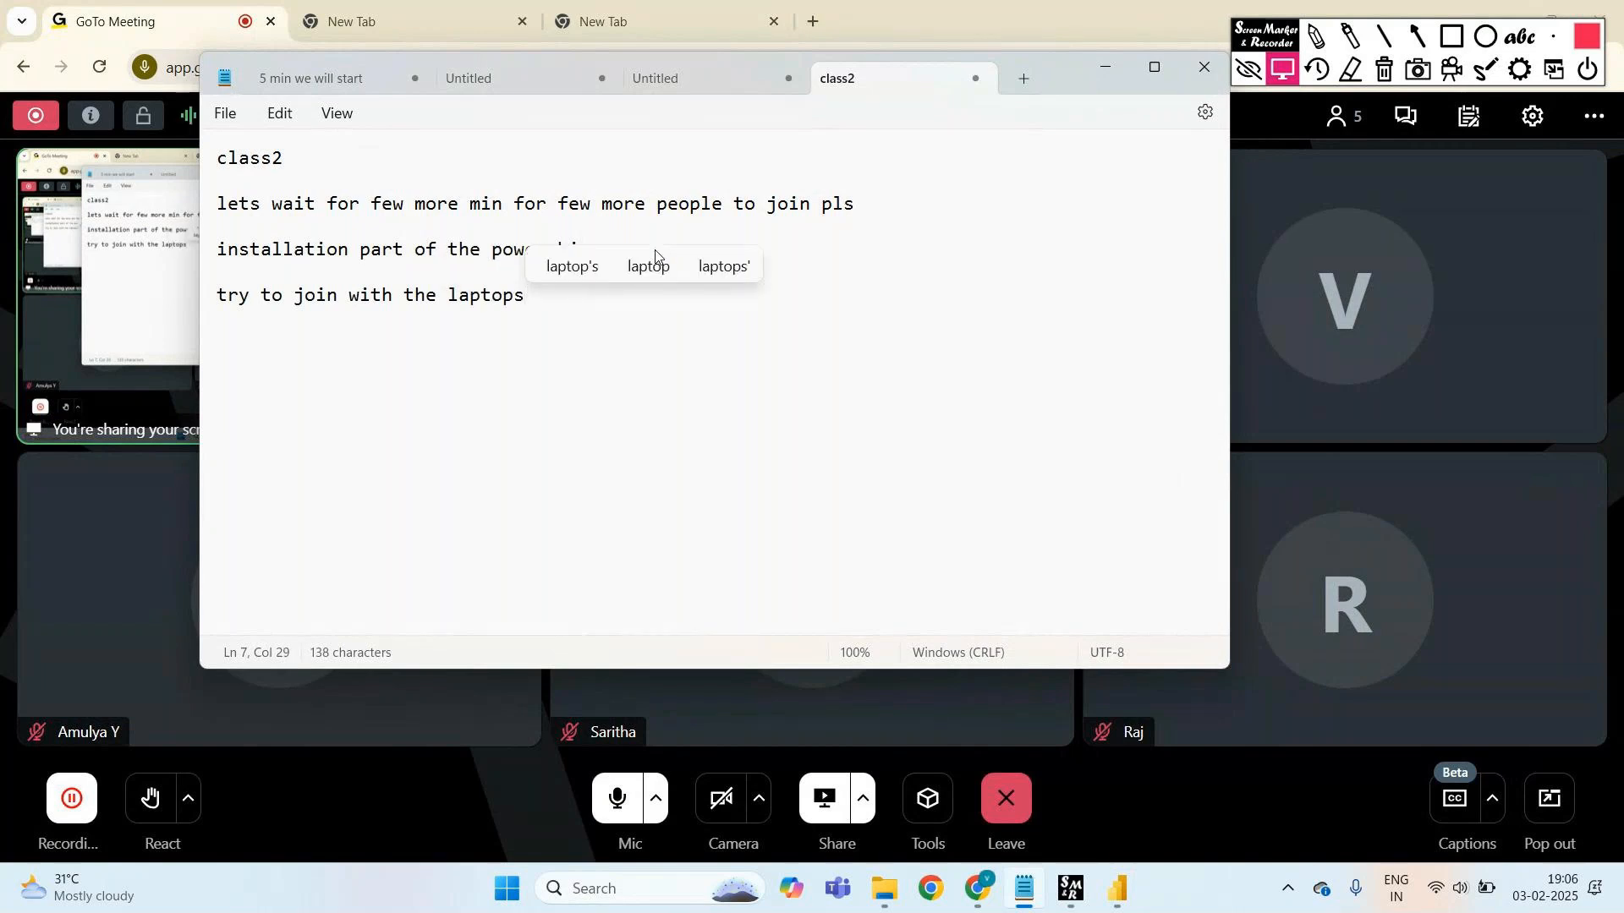
{"action": "key", "text": "Return"}
{"action": "key", "text": "Return"}
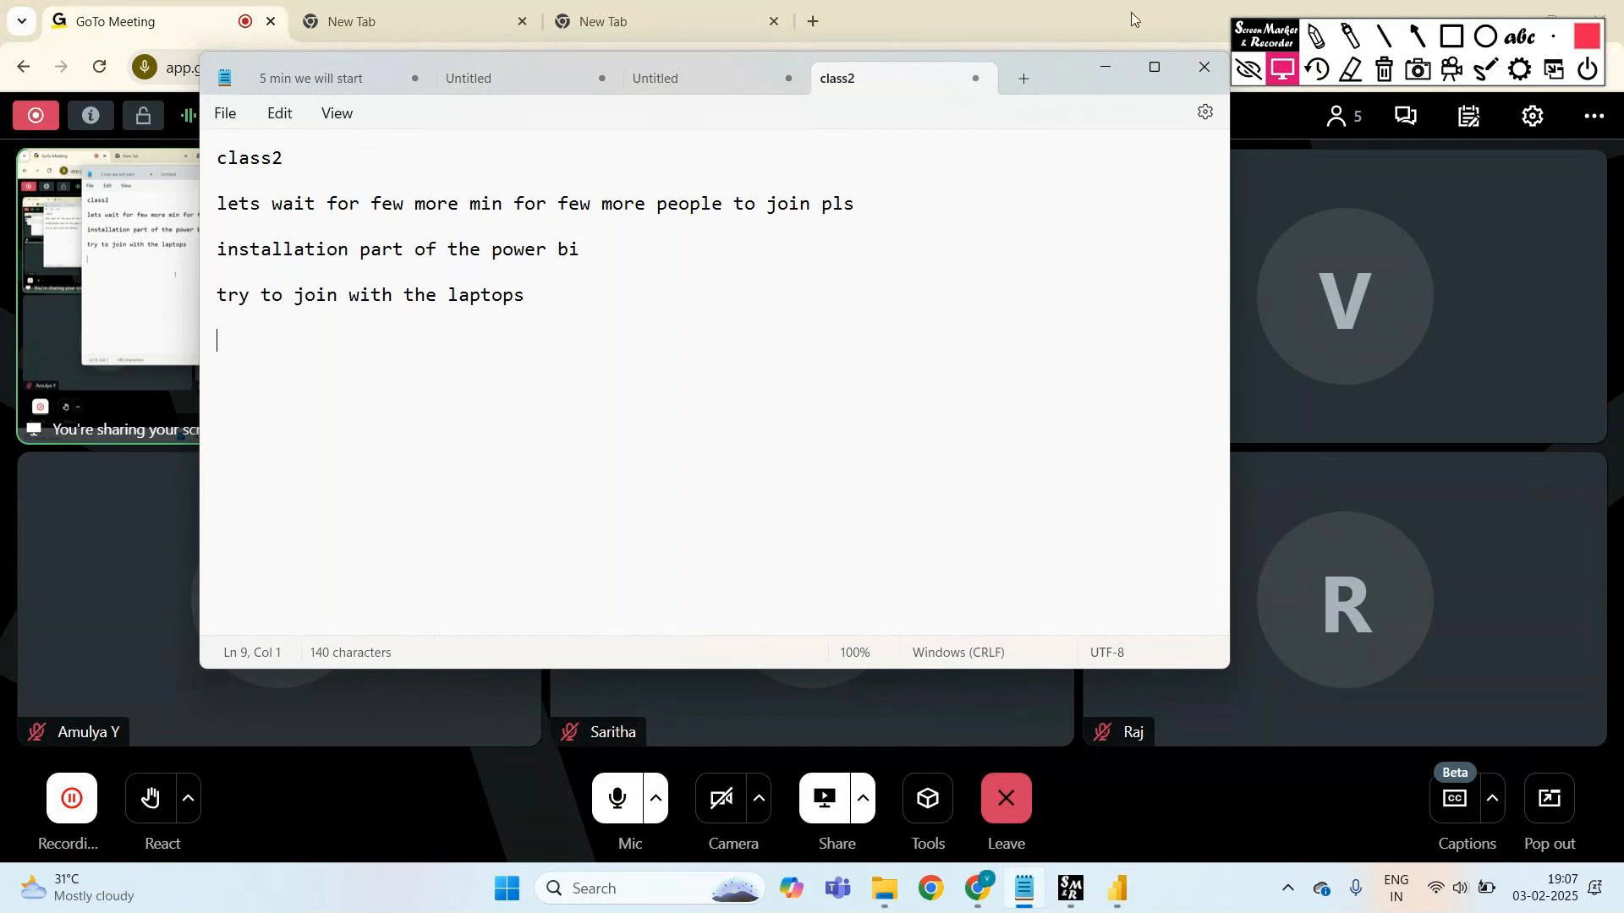
{"action": "mouse_move", "coordinate": [1117, 888]}
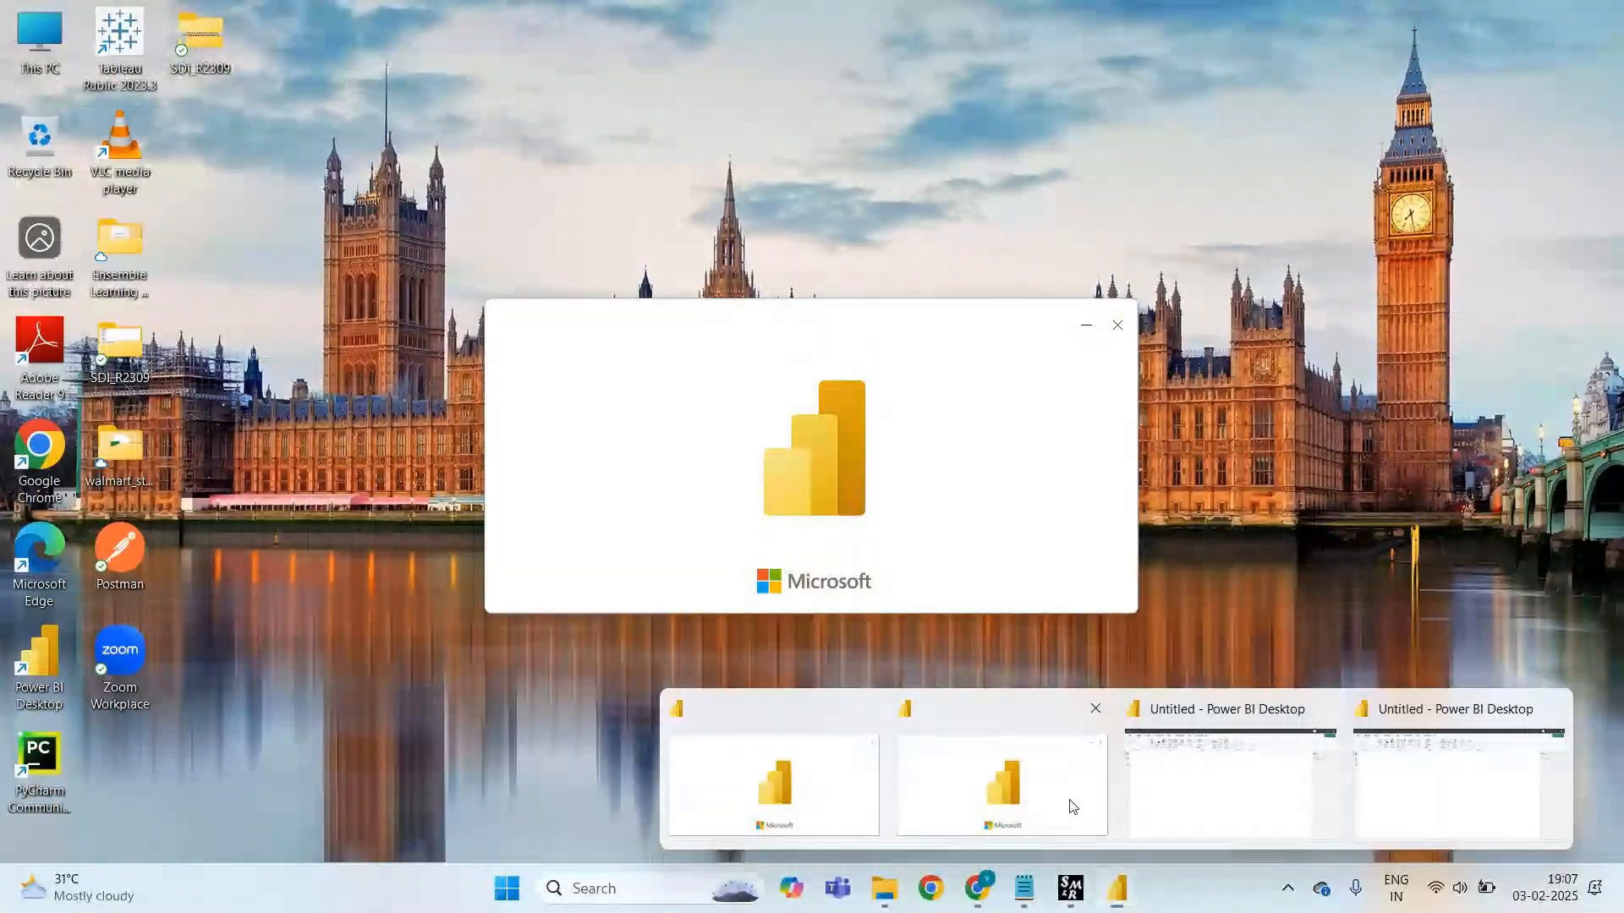
- Bring the Untitled Power BI window forward and pick Text/CSV from the Get data list
{"action": "left_click", "coordinate": [1070, 800]}
{"action": "mouse_move", "coordinate": [1111, 911]}
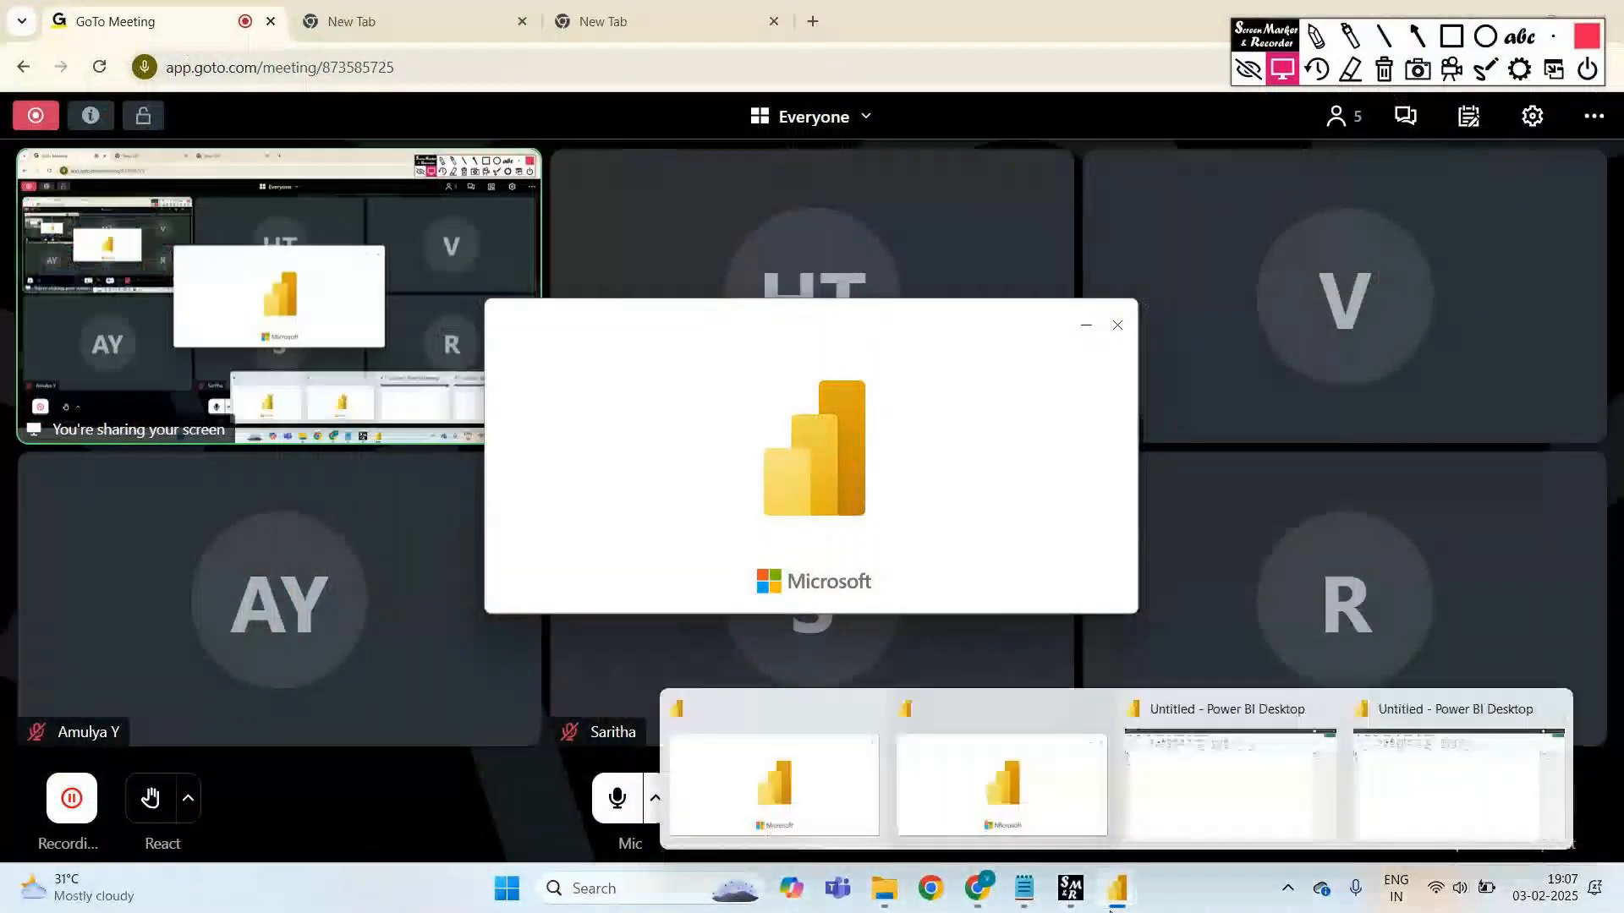
{"action": "left_click", "coordinate": [1231, 772]}
{"action": "mouse_move", "coordinate": [1118, 888]}
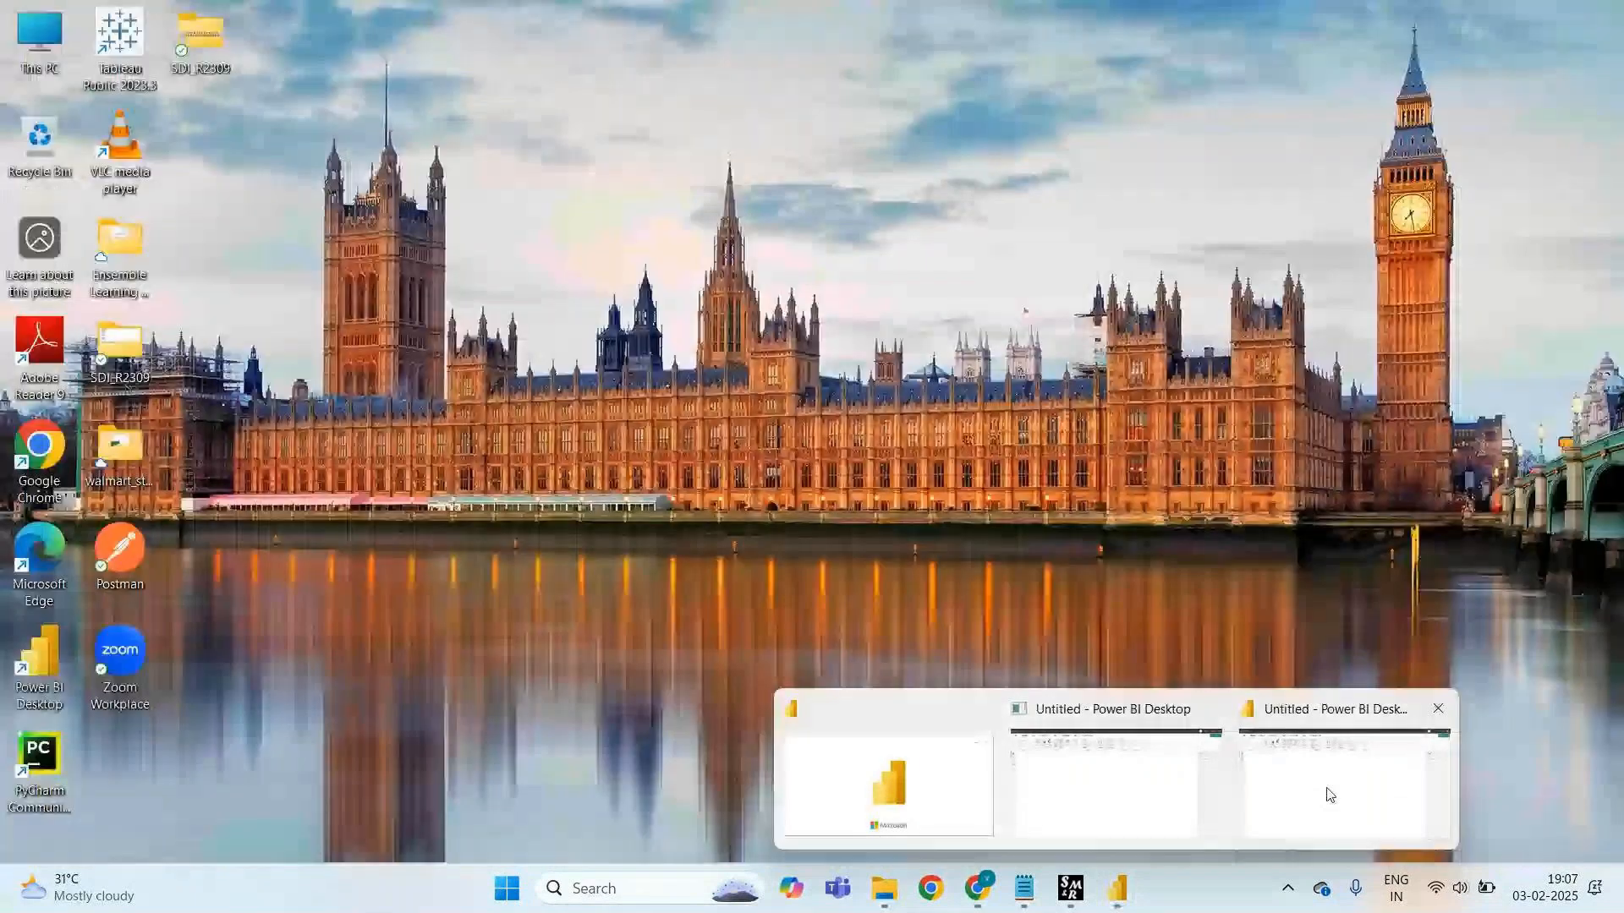
{"action": "left_click", "coordinate": [1324, 792]}
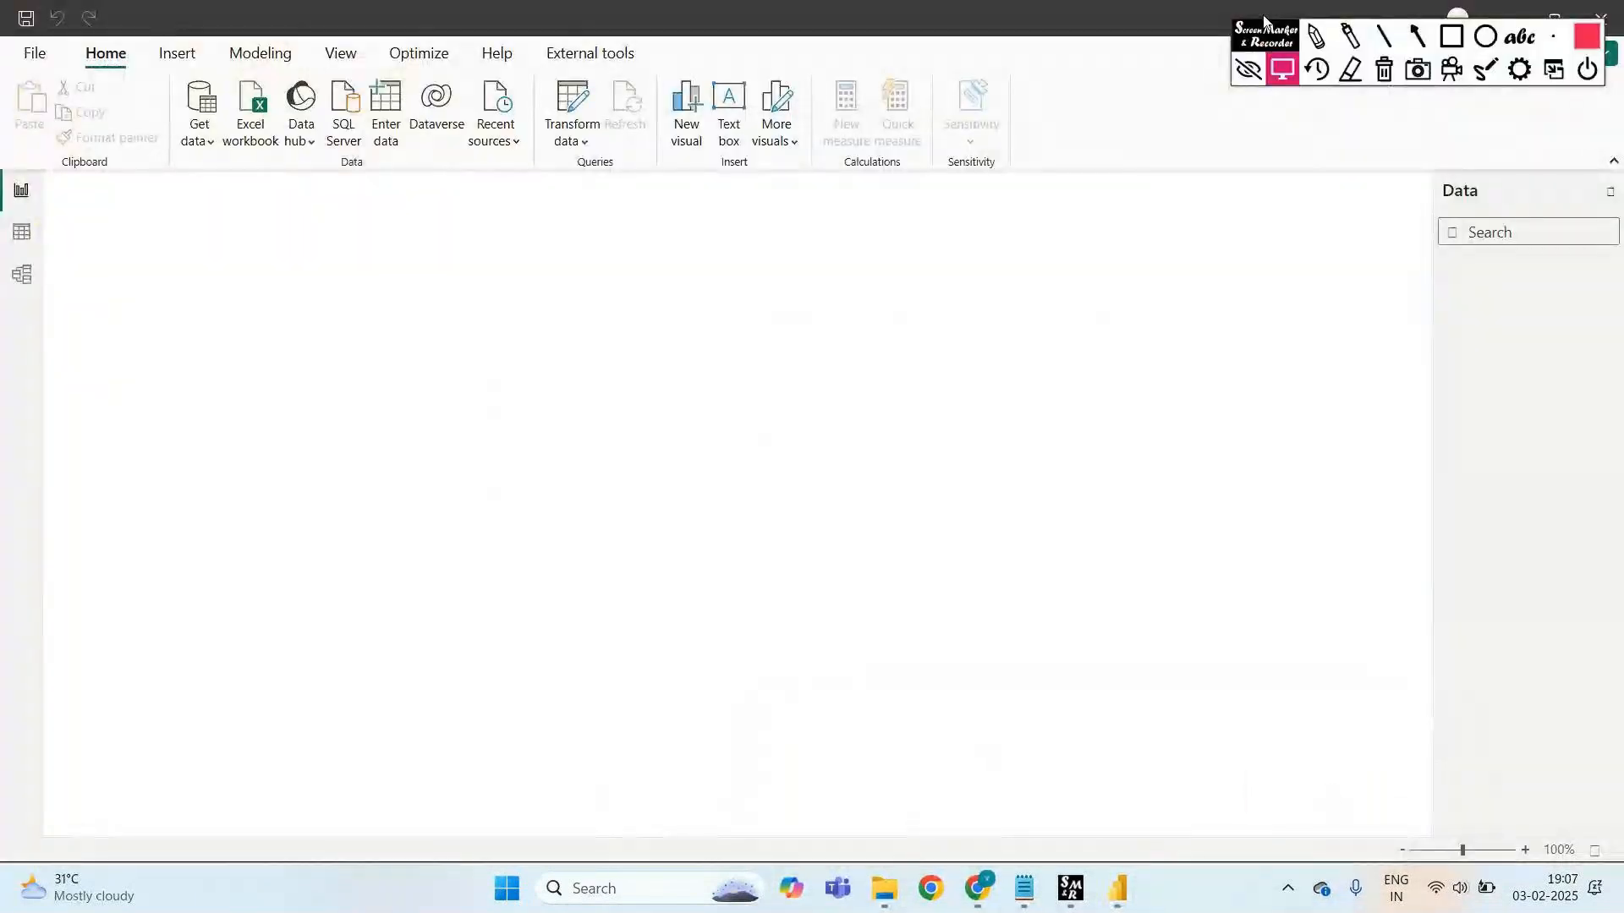
{"action": "left_click_drag", "start_coordinate": [1266, 36], "coordinate": [1231, 207]}
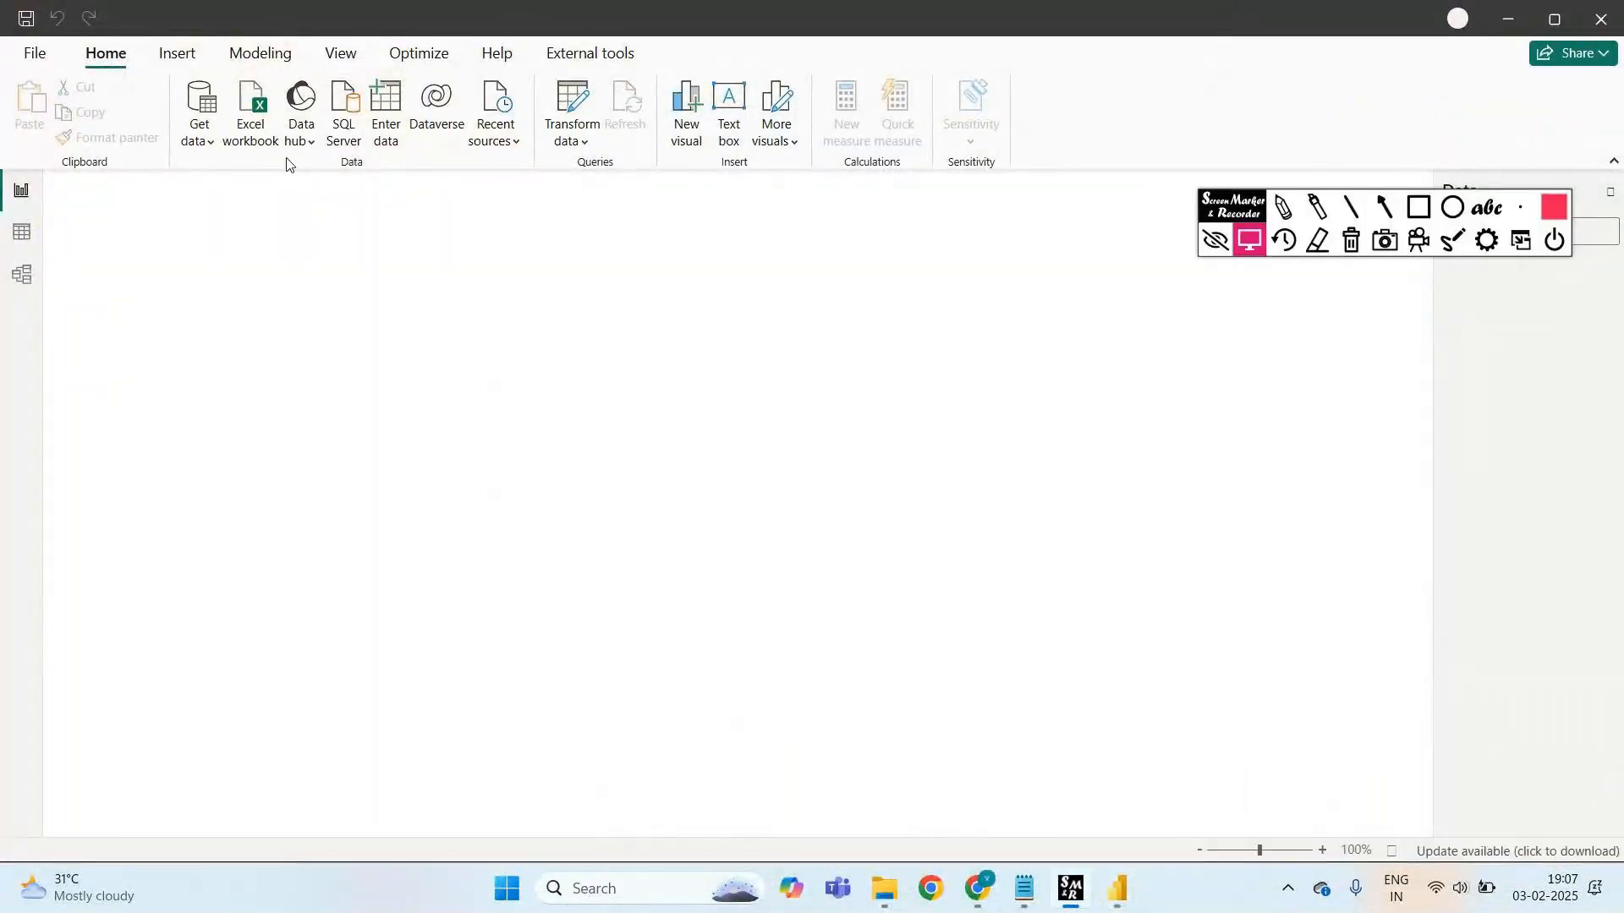
{"action": "left_click", "coordinate": [200, 119]}
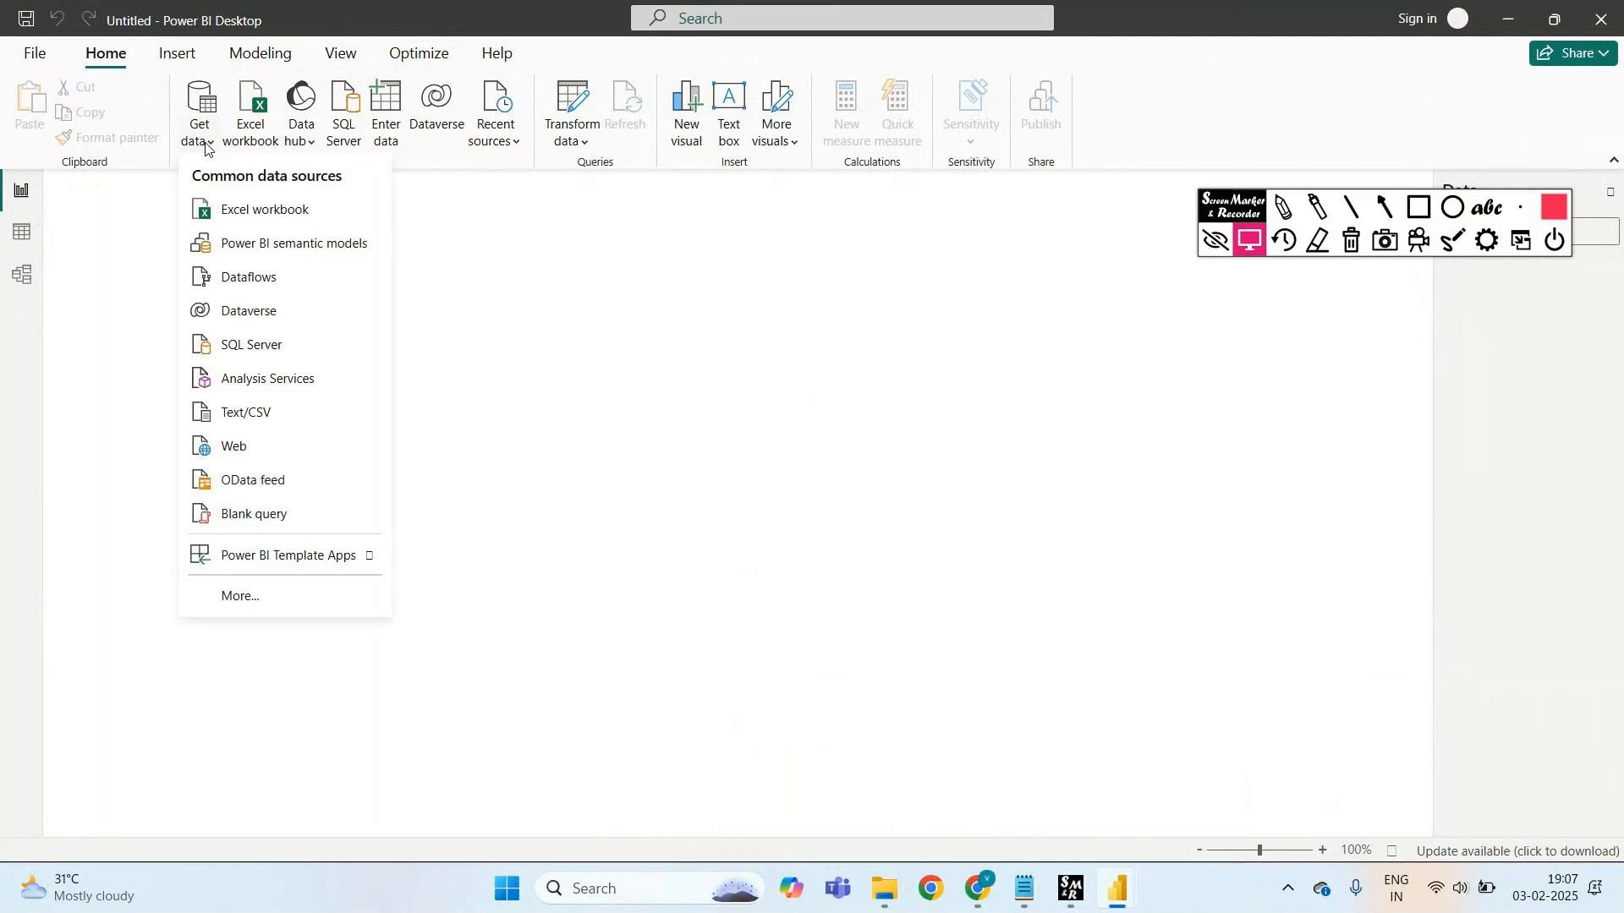
{"action": "left_click", "coordinate": [262, 413]}
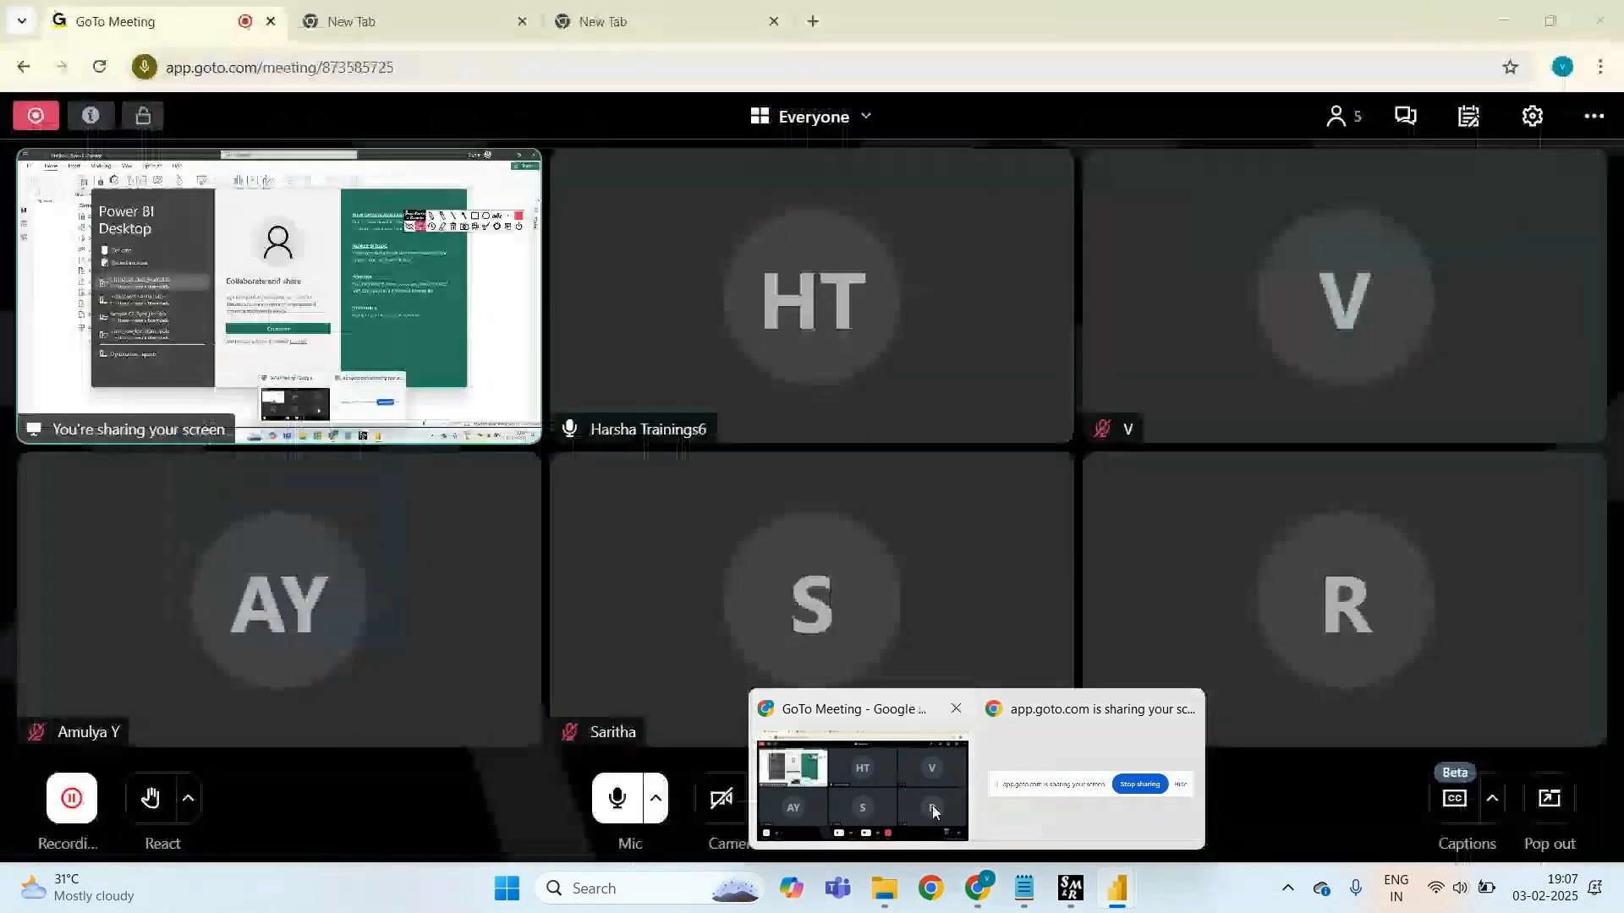
- Close the Power BI welcome screen and dismiss the data sources list
{"action": "mouse_move", "coordinate": [1131, 882]}
{"action": "left_click", "coordinate": [1064, 783]}
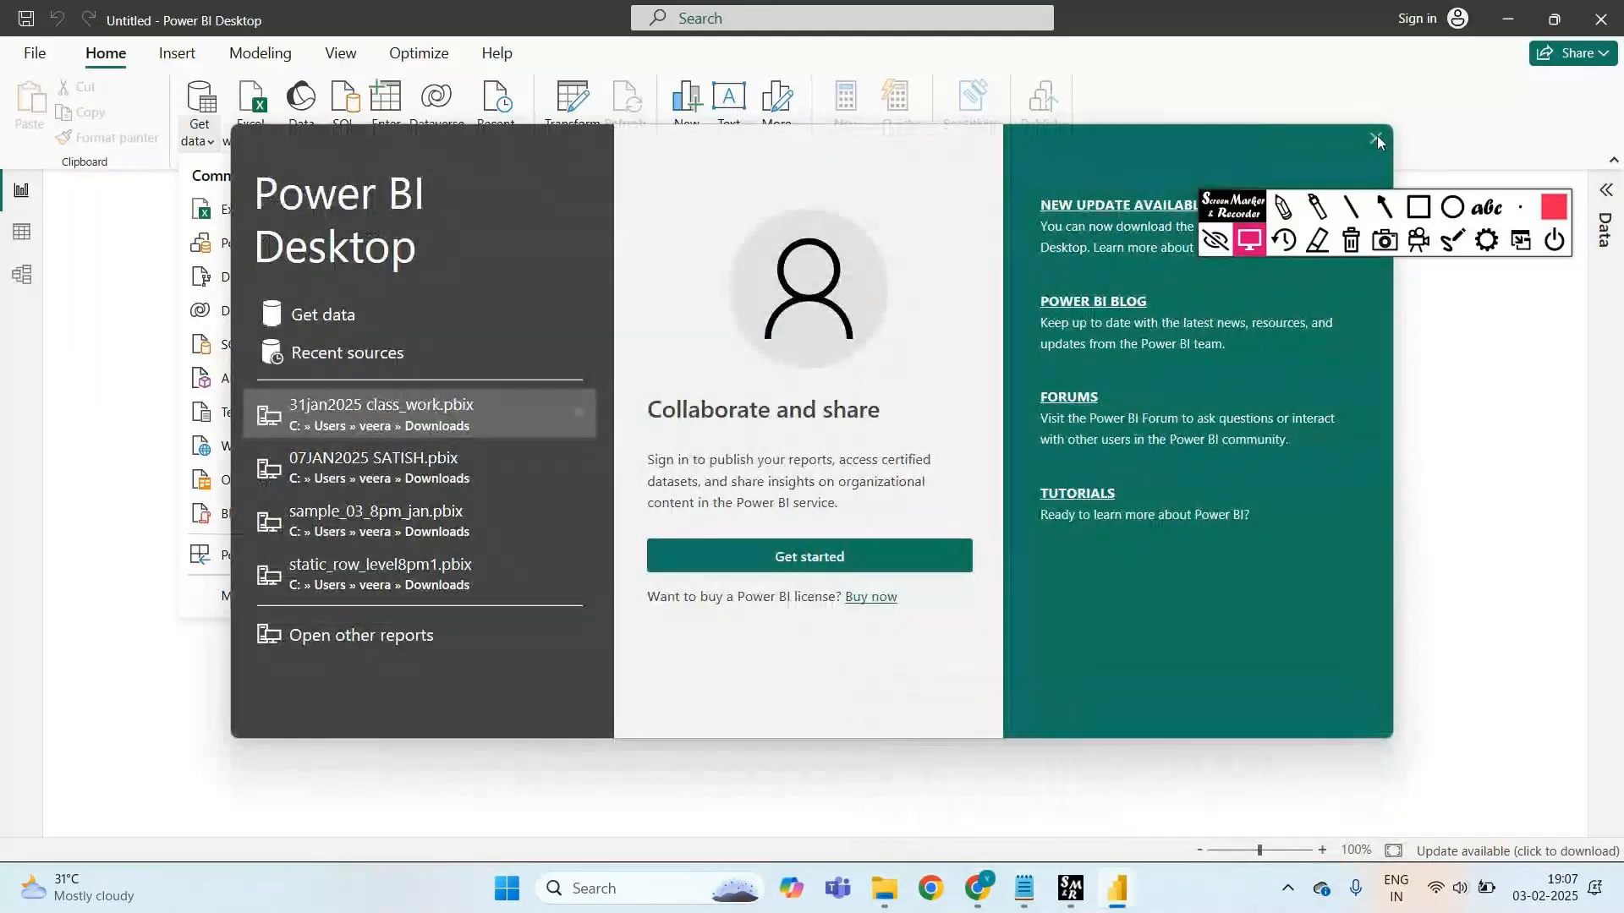
{"action": "left_click", "coordinate": [1375, 138]}
{"action": "mouse_move", "coordinate": [1164, 875]}
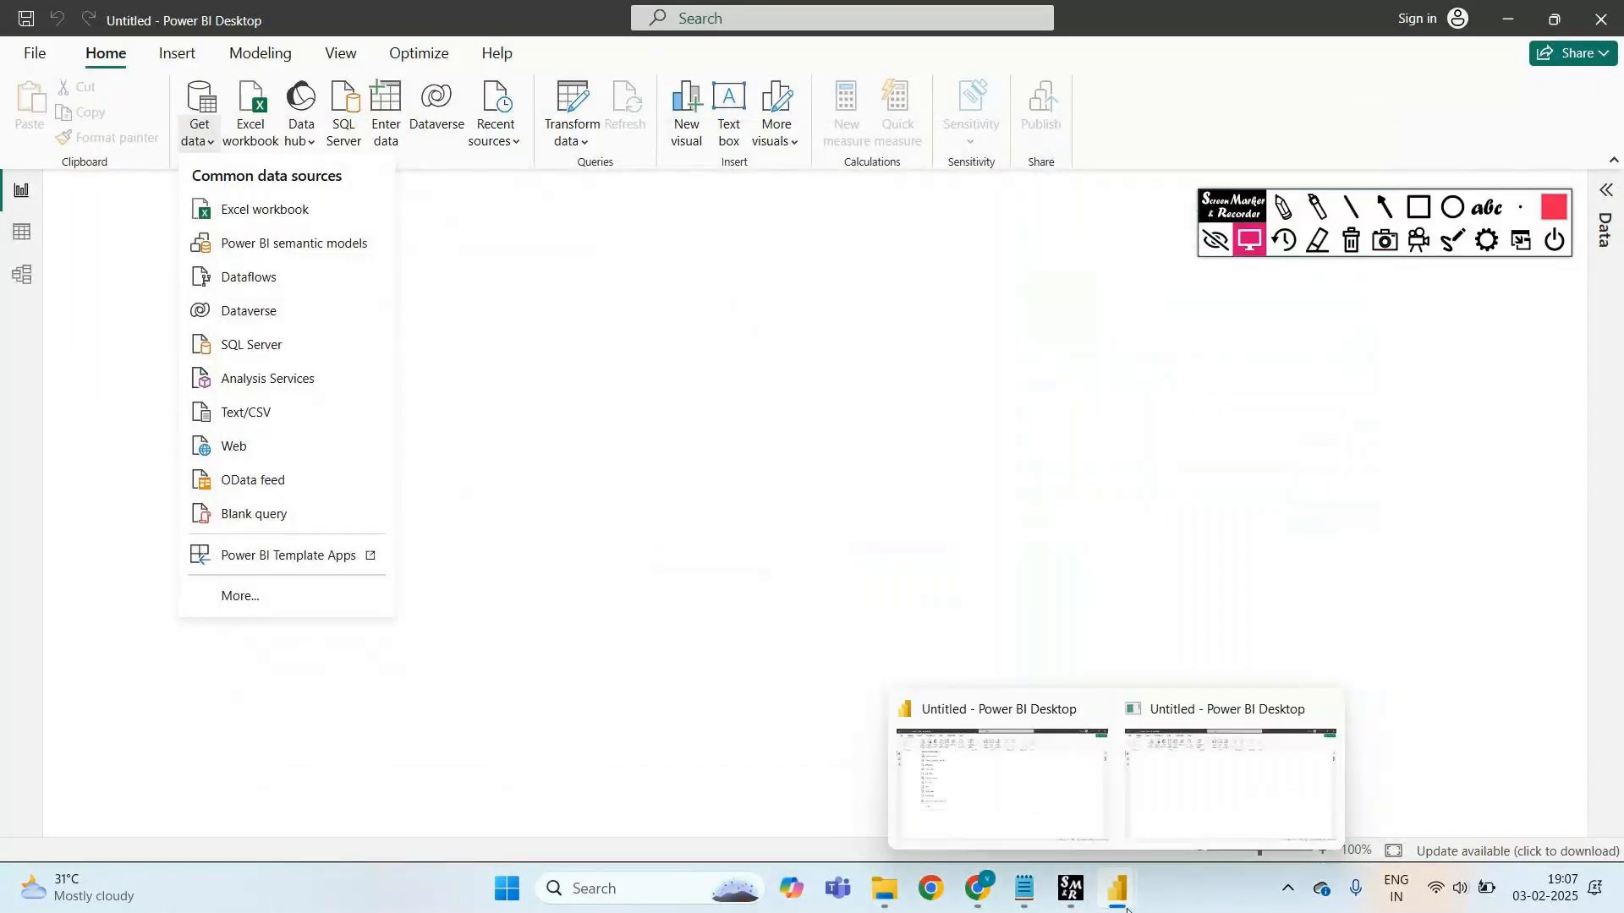
{"action": "left_click", "coordinate": [1209, 718]}
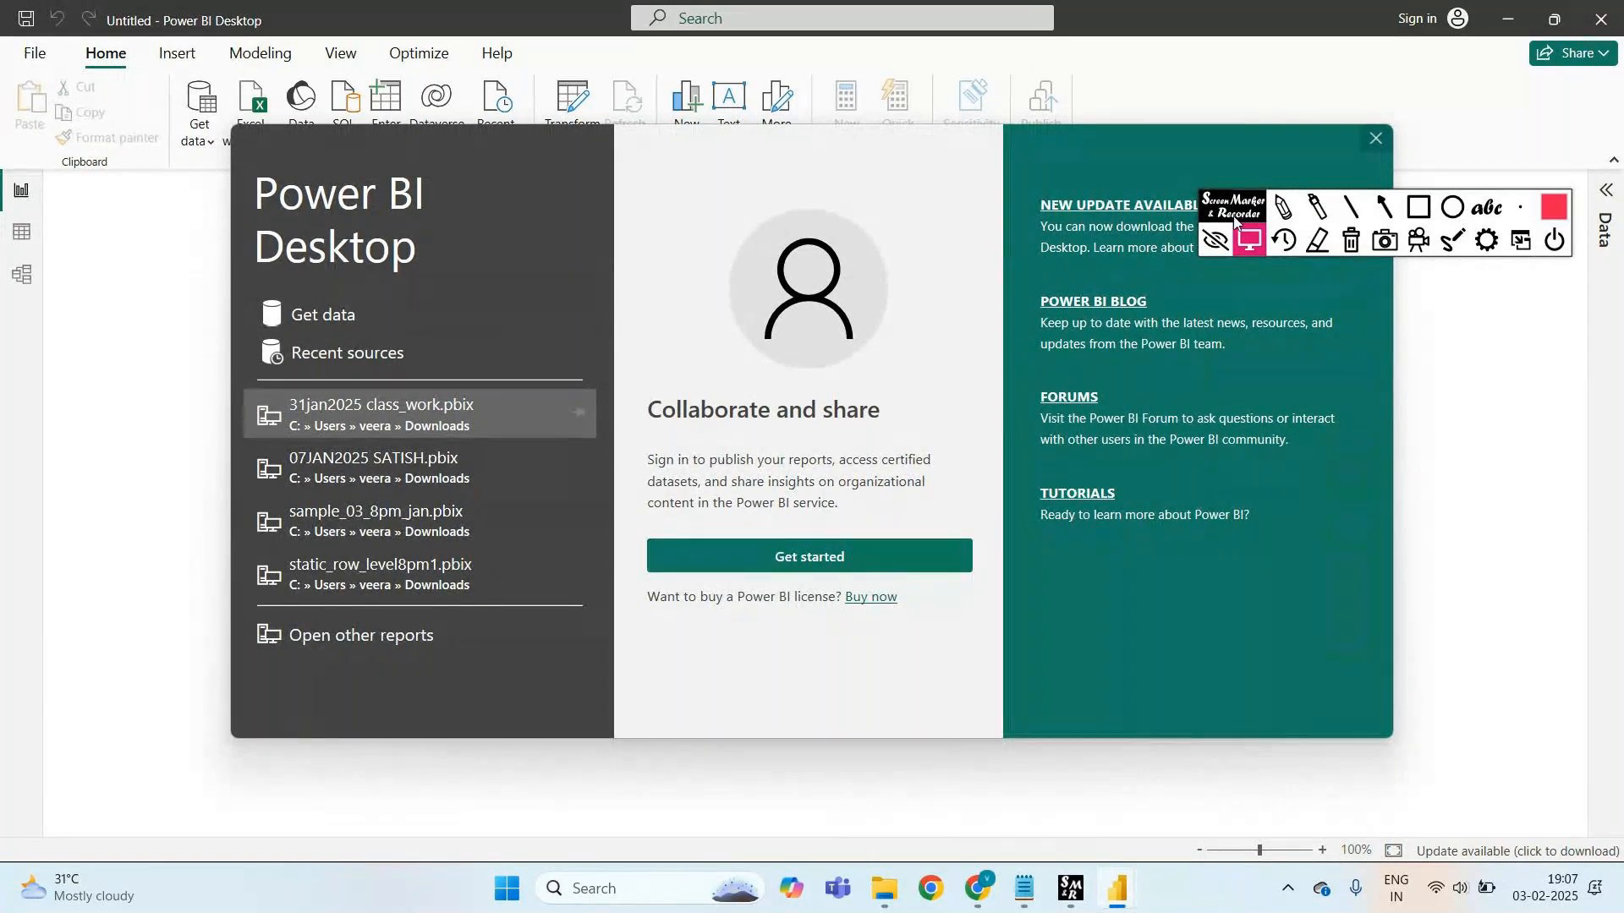
{"action": "left_click_drag", "start_coordinate": [1232, 210], "coordinate": [1300, 385]}
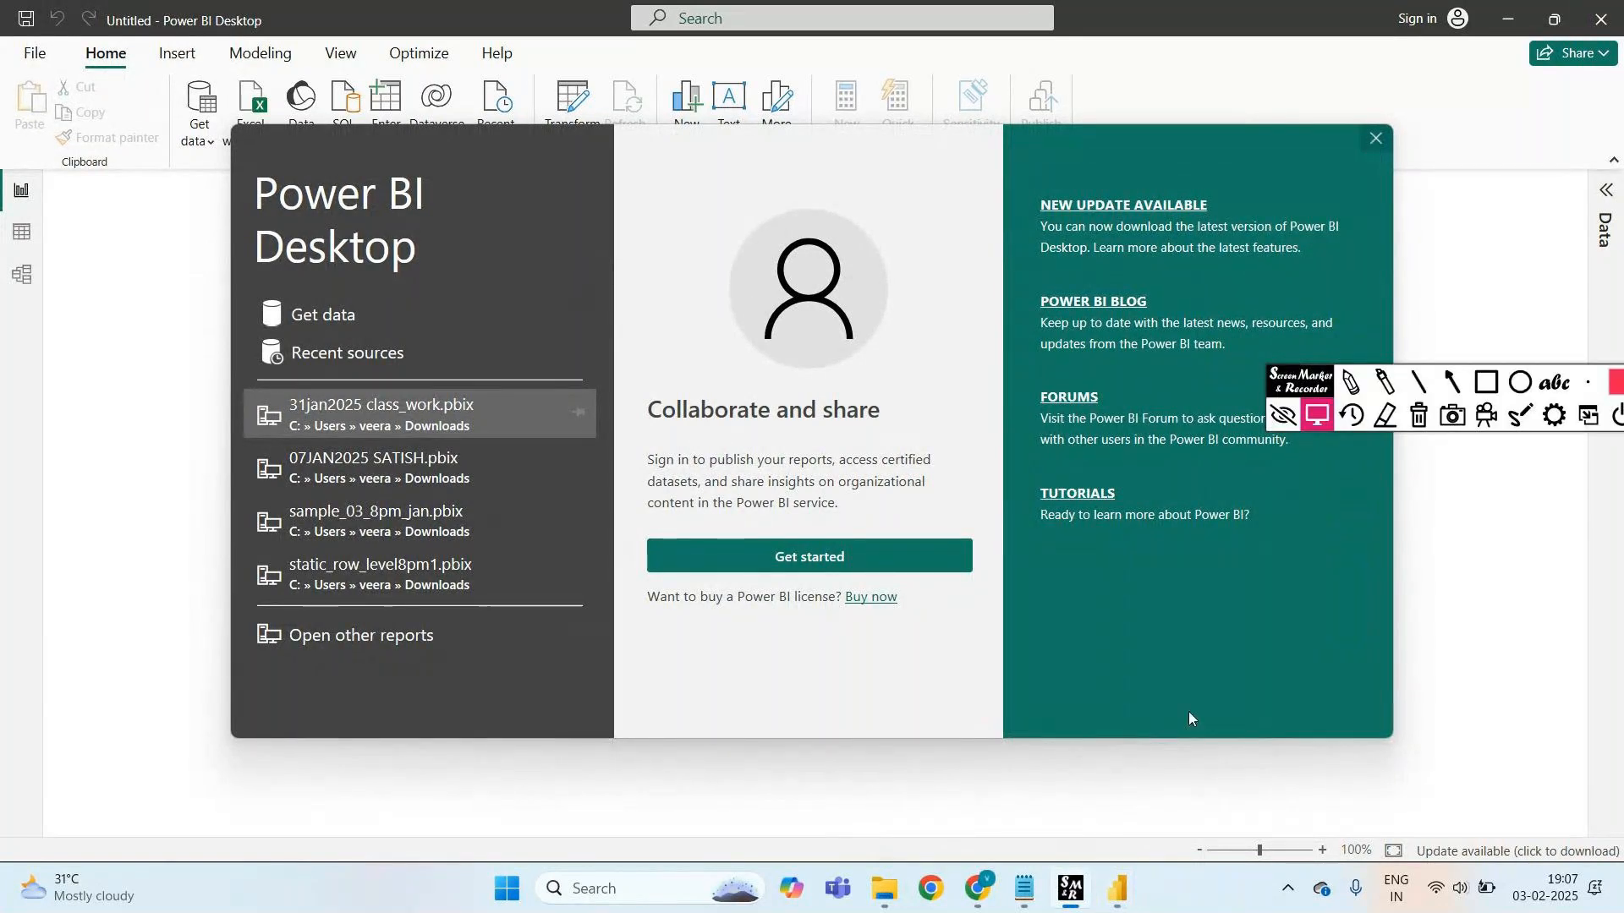
{"action": "mouse_move", "coordinate": [1116, 888]}
{"action": "left_click", "coordinate": [1007, 750]}
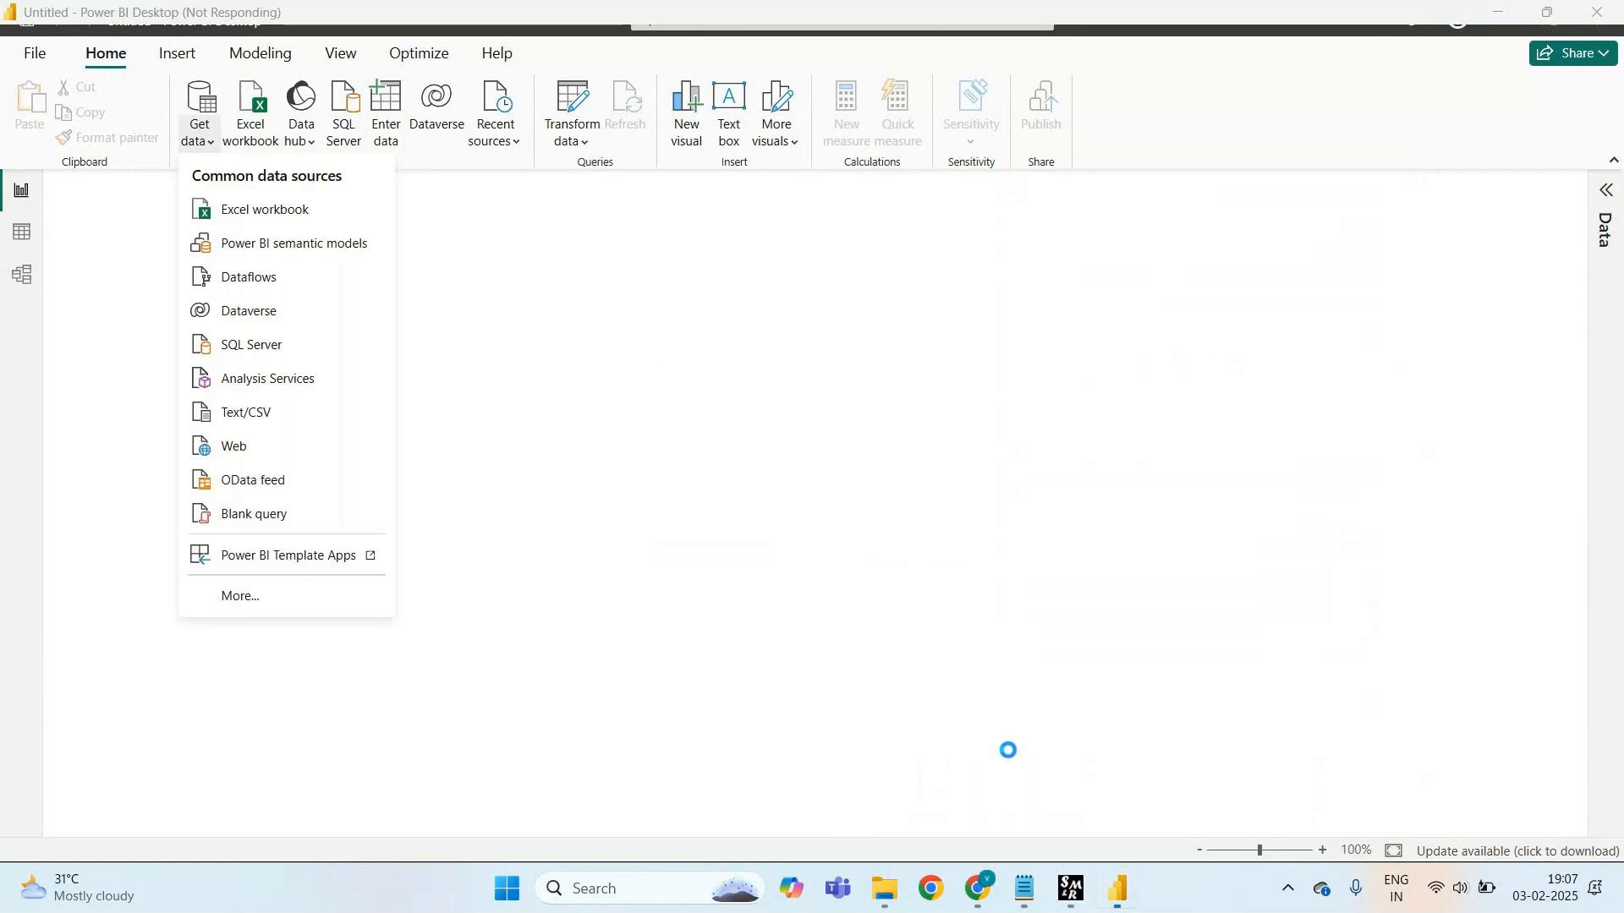
{"action": "left_click", "coordinate": [617, 307]}
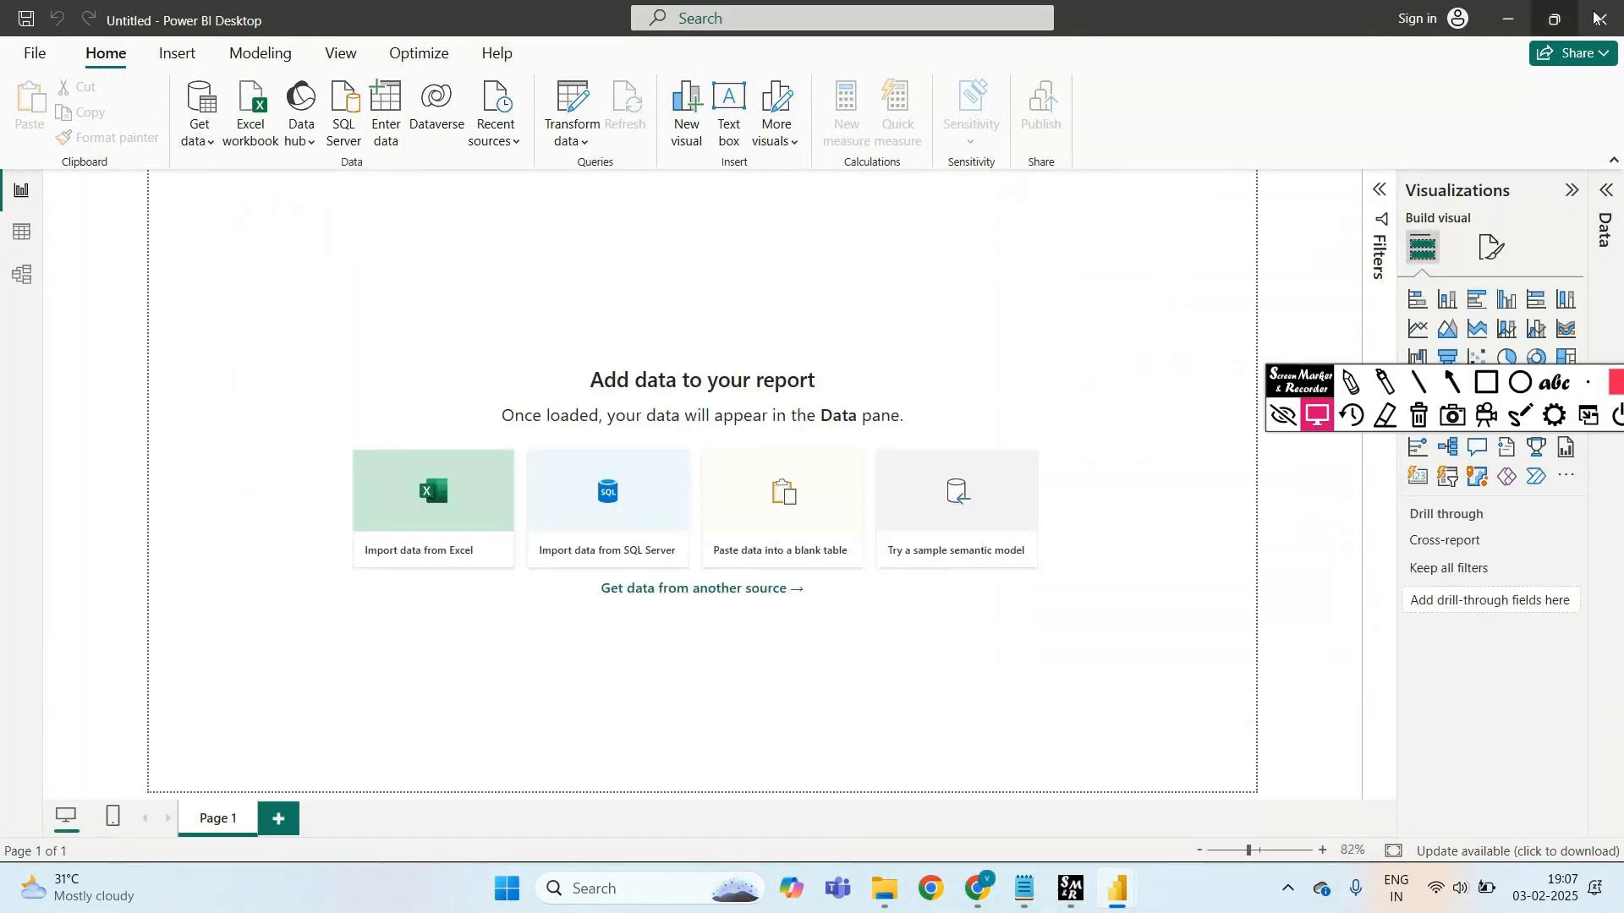
{"action": "mouse_move", "coordinate": [1117, 888]}
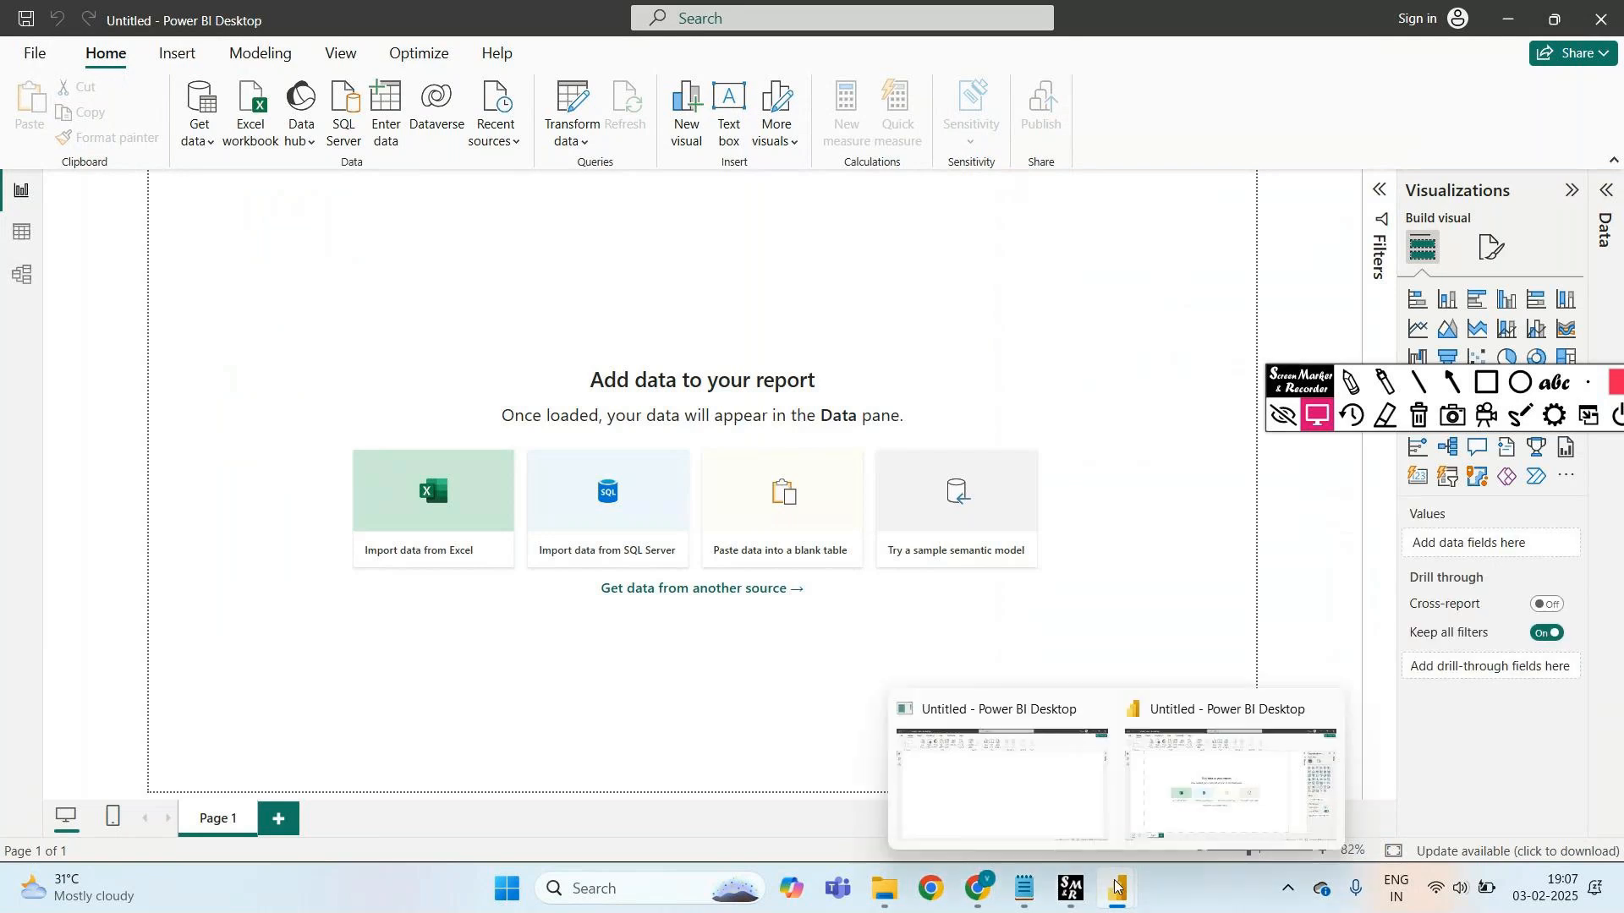
{"action": "mouse_move", "coordinate": [1025, 817]}
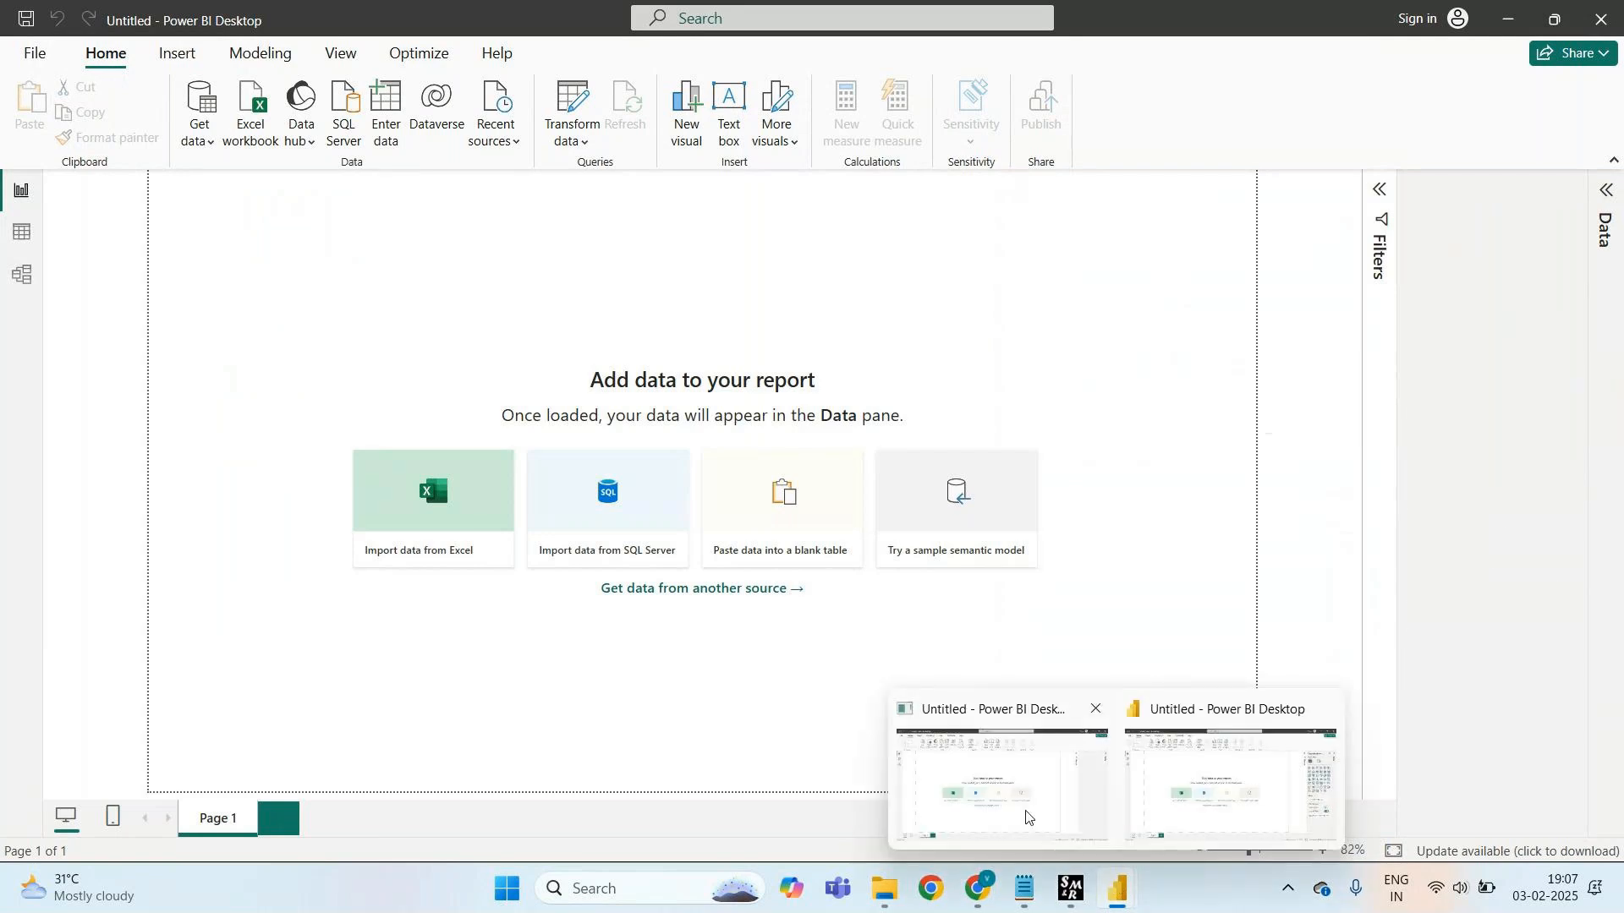
{"action": "left_click", "coordinate": [1205, 792]}
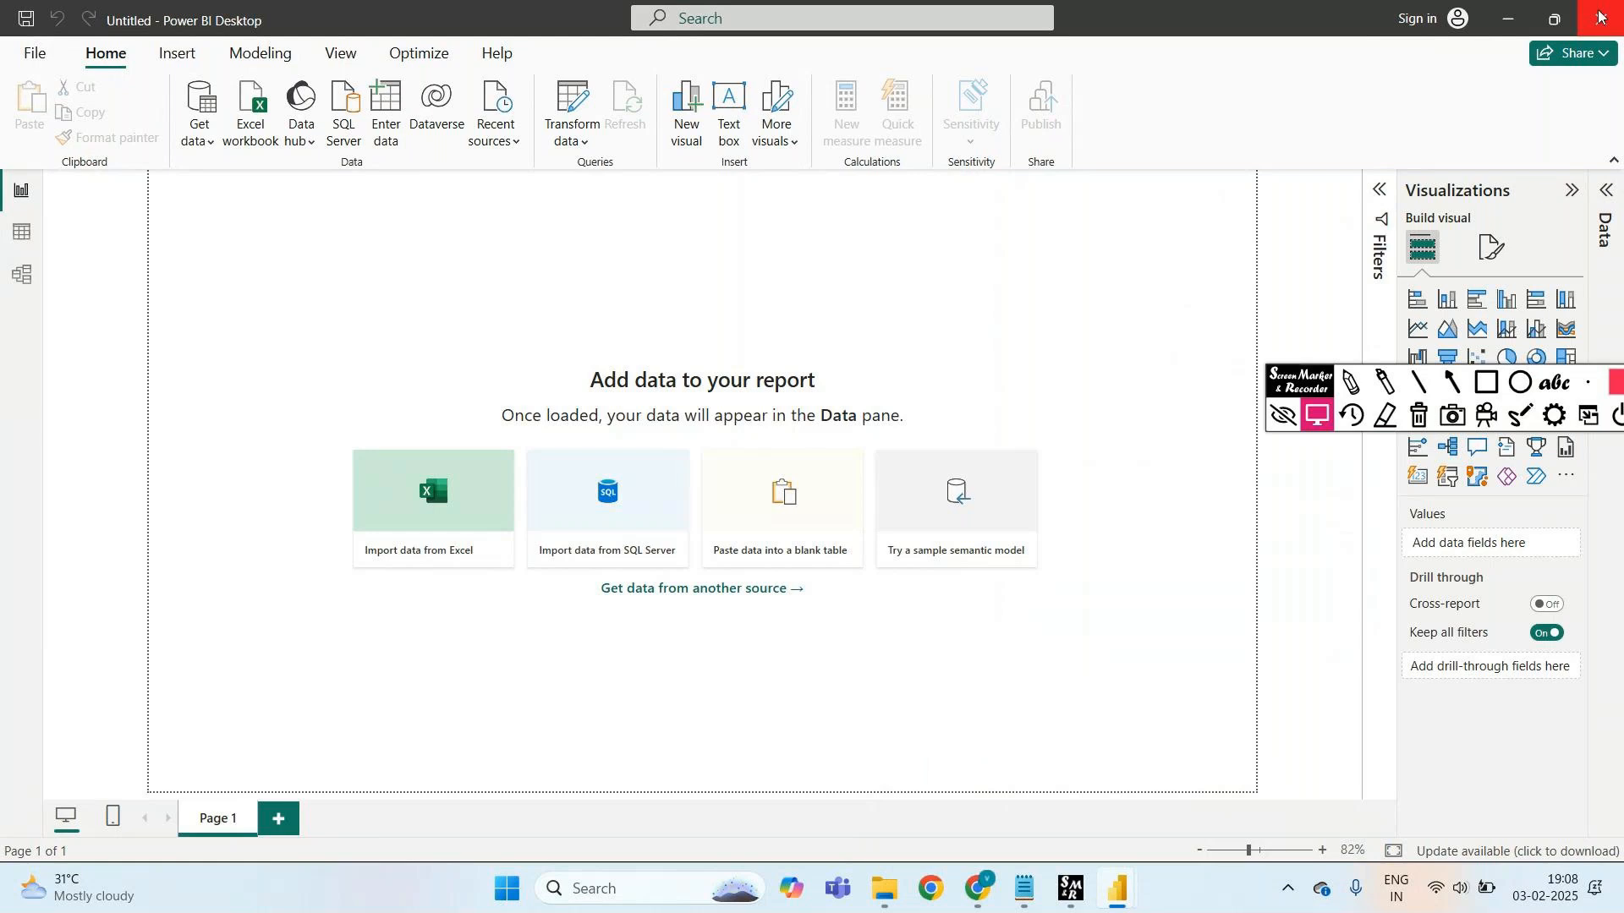
{"action": "mouse_move", "coordinate": [1113, 897]}
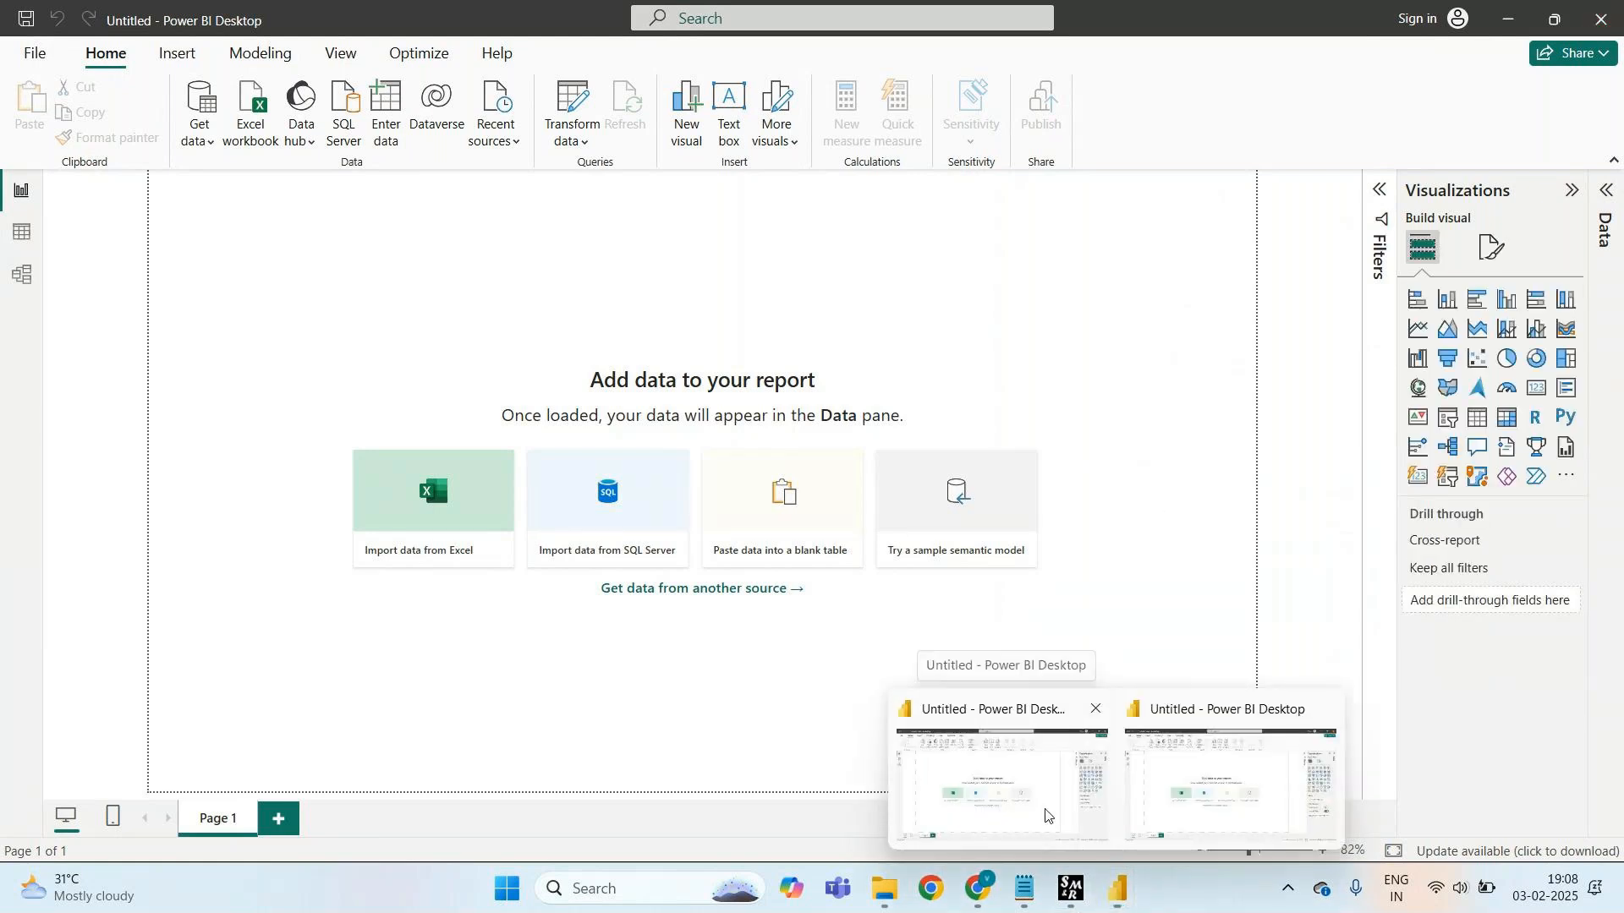
{"action": "left_click", "coordinate": [1045, 811]}
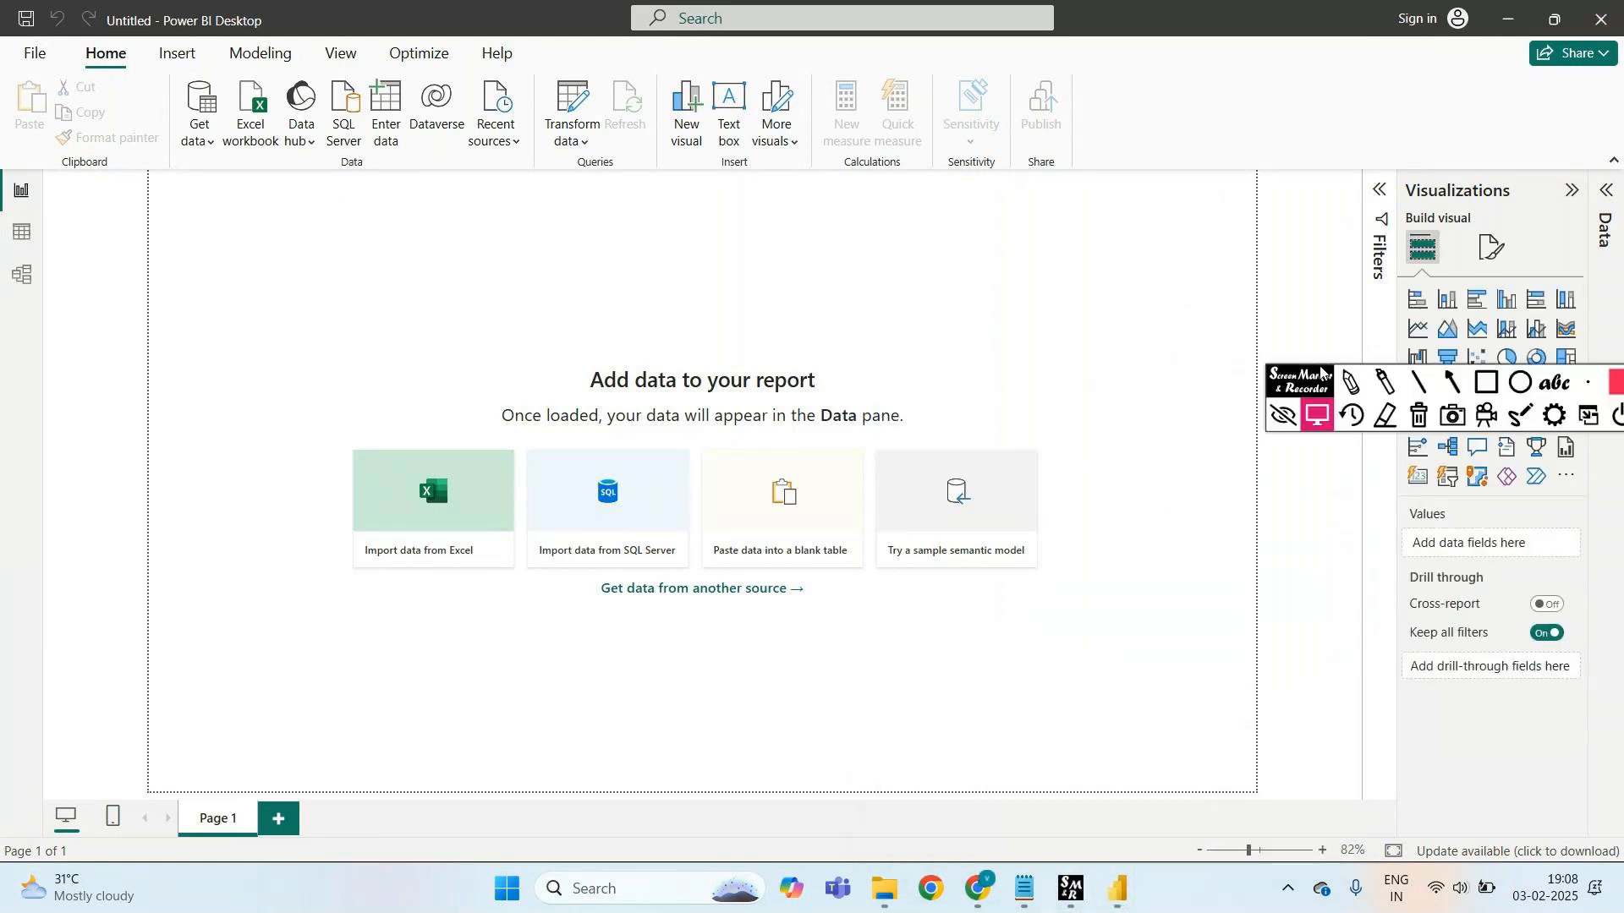
{"action": "left_click_drag", "start_coordinate": [1303, 378], "coordinate": [955, 95]}
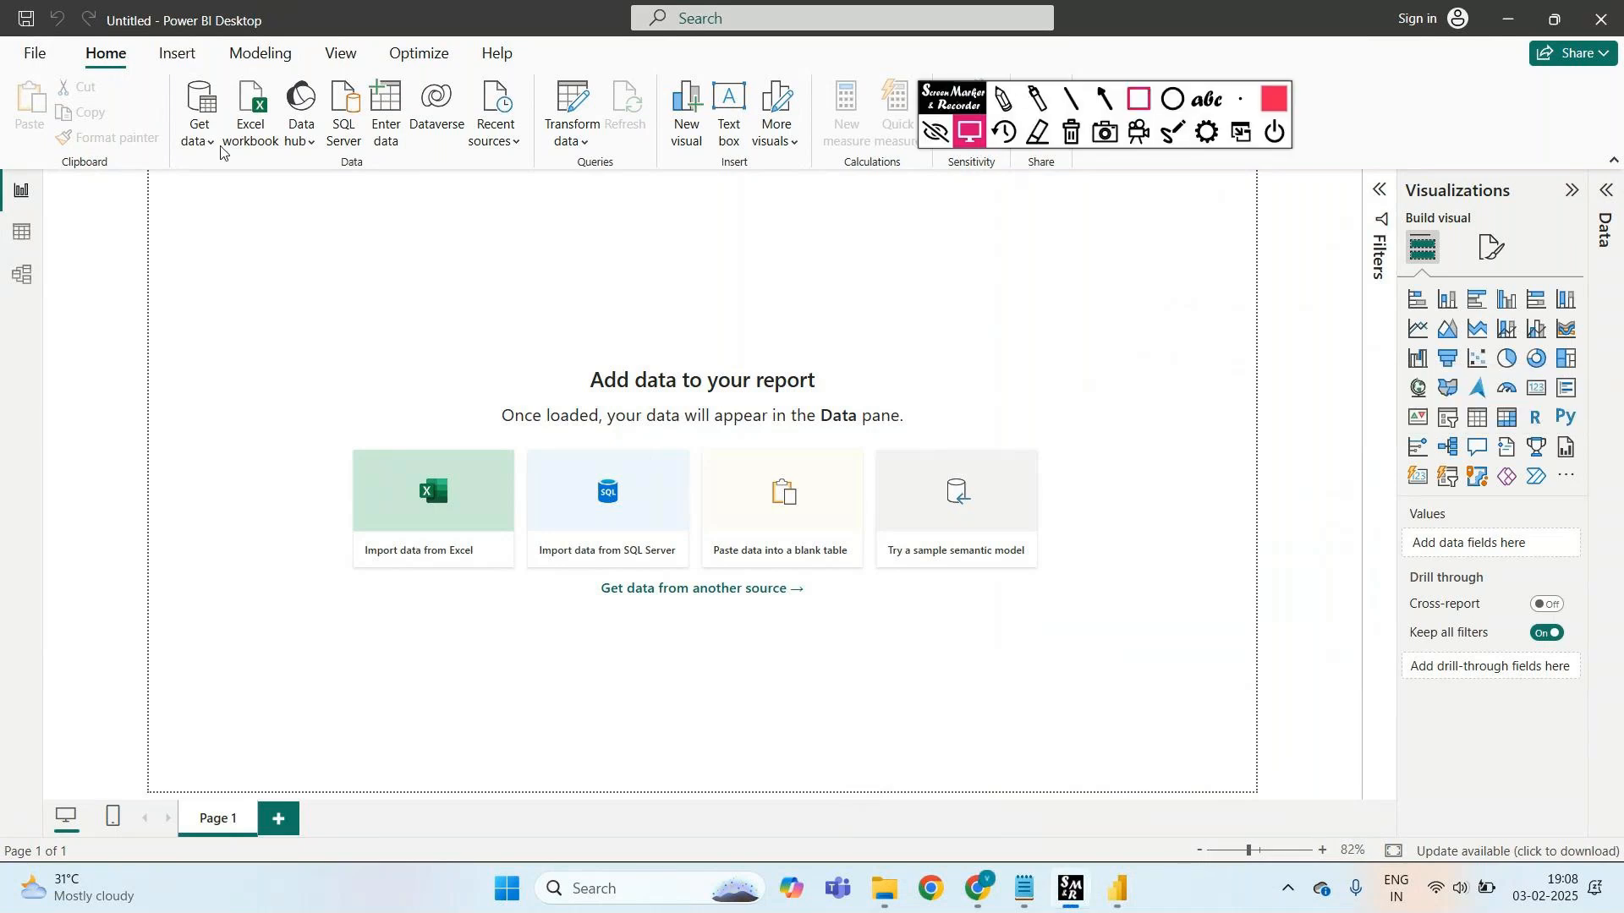
{"action": "key", "text": "ctrl+r"}
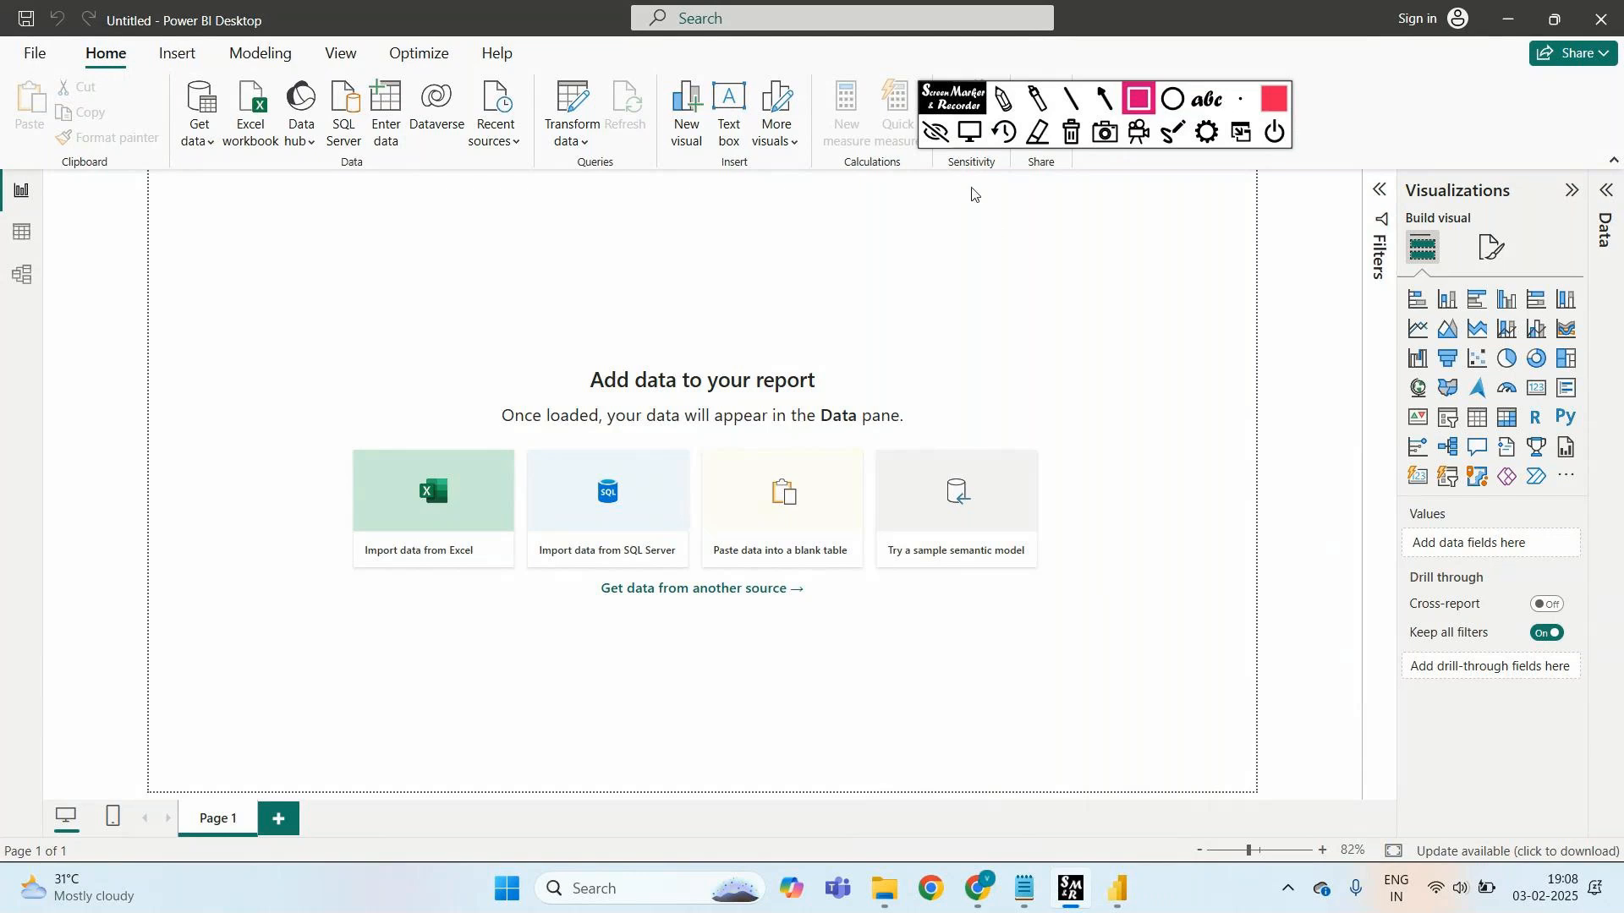
{"action": "left_click", "coordinate": [954, 106]}
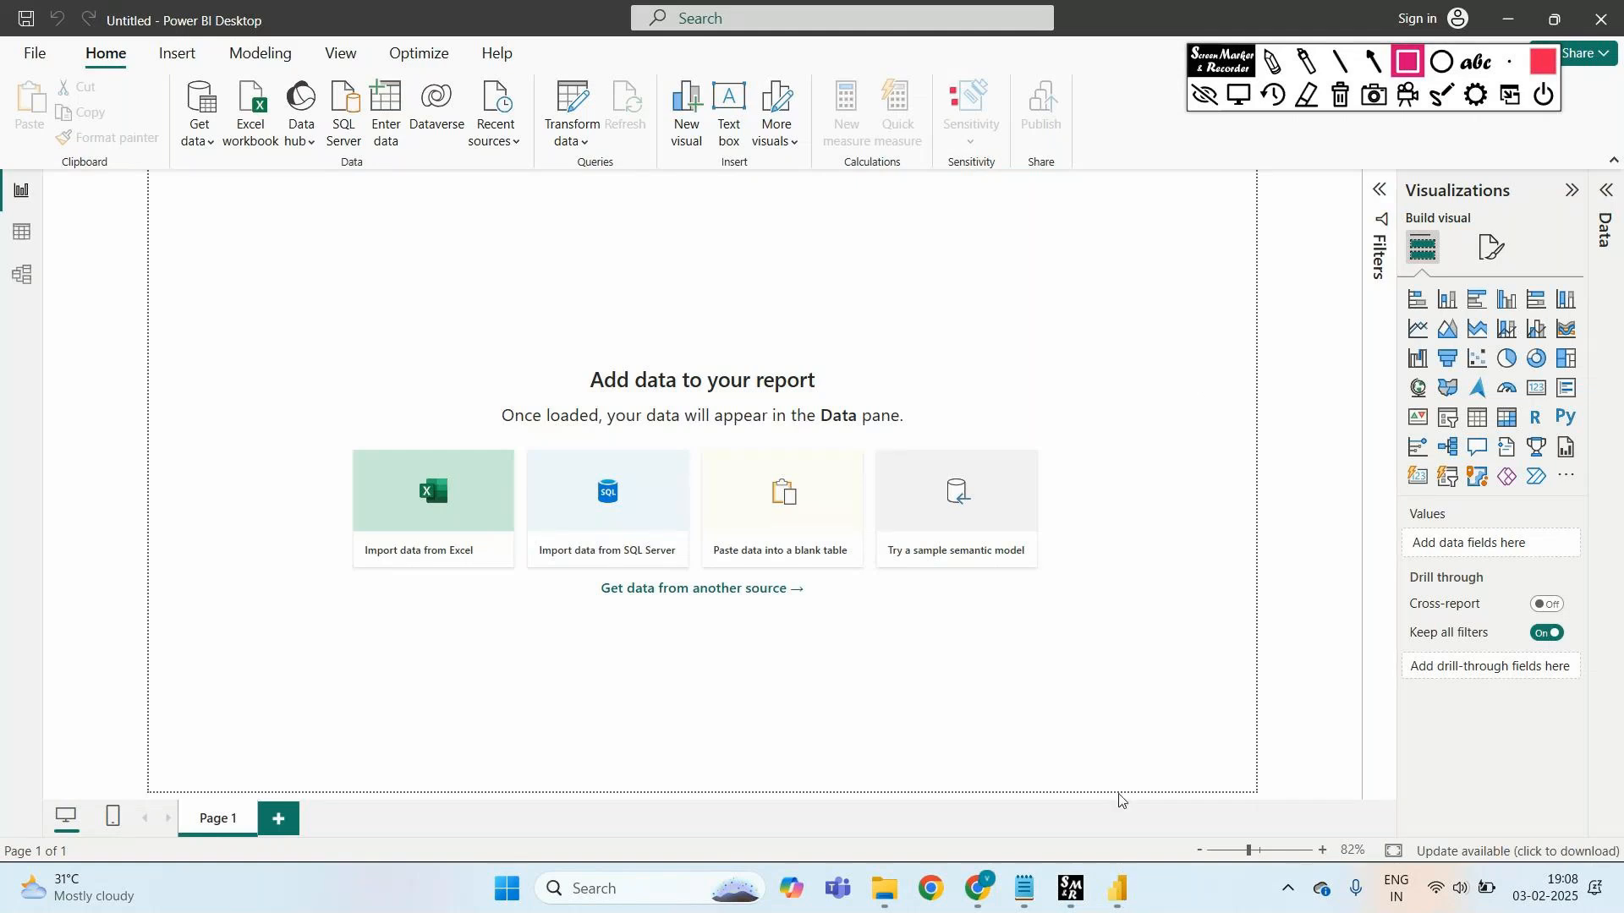
{"action": "mouse_move", "coordinate": [1220, 66]}
{"action": "left_mouse_down"}
{"action": "mouse_move", "coordinate": [1166, 86]}
{"action": "mouse_move", "coordinate": [1152, 127]}
{"action": "left_mouse_up"}
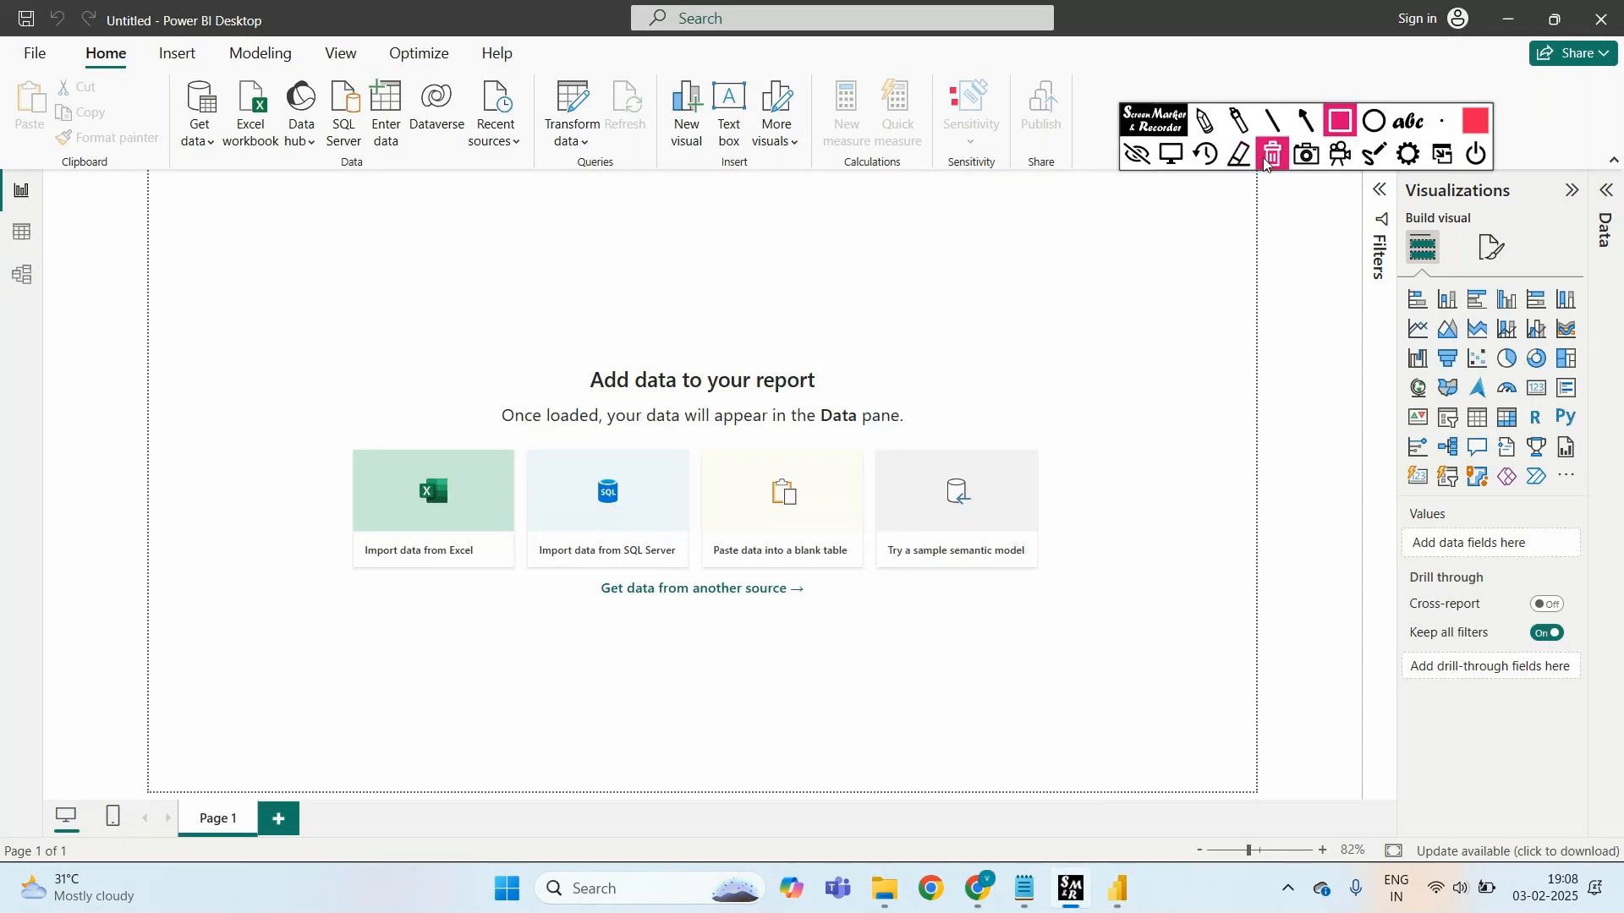
{"action": "left_click", "coordinate": [1141, 156]}
{"action": "mouse_move", "coordinate": [1118, 905]}
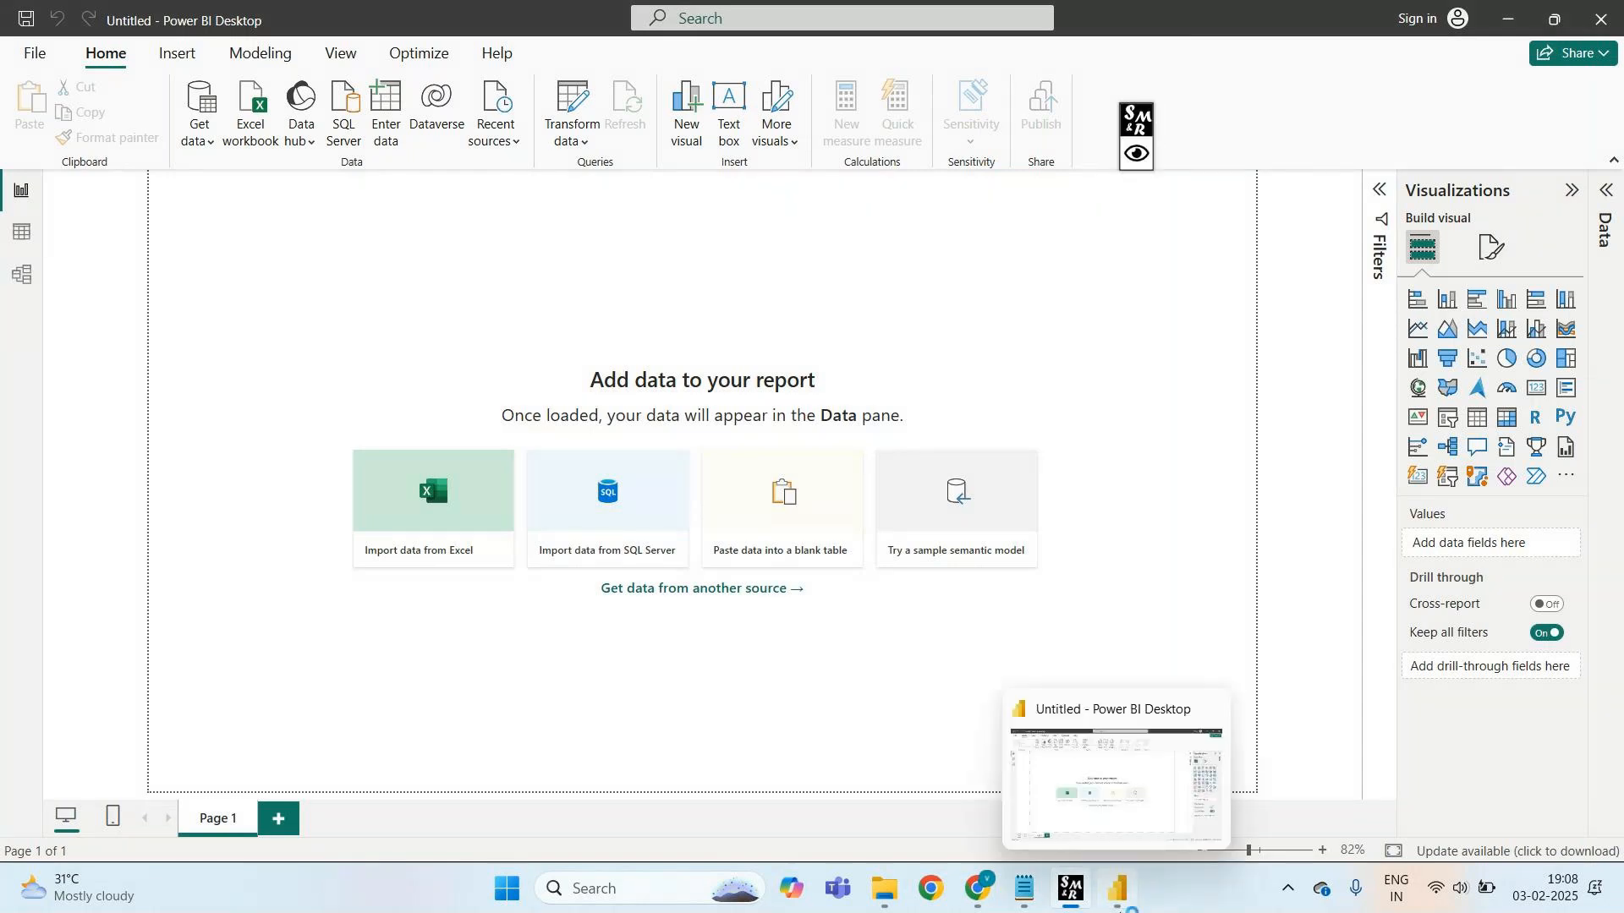
{"action": "left_click", "coordinate": [1141, 156]}
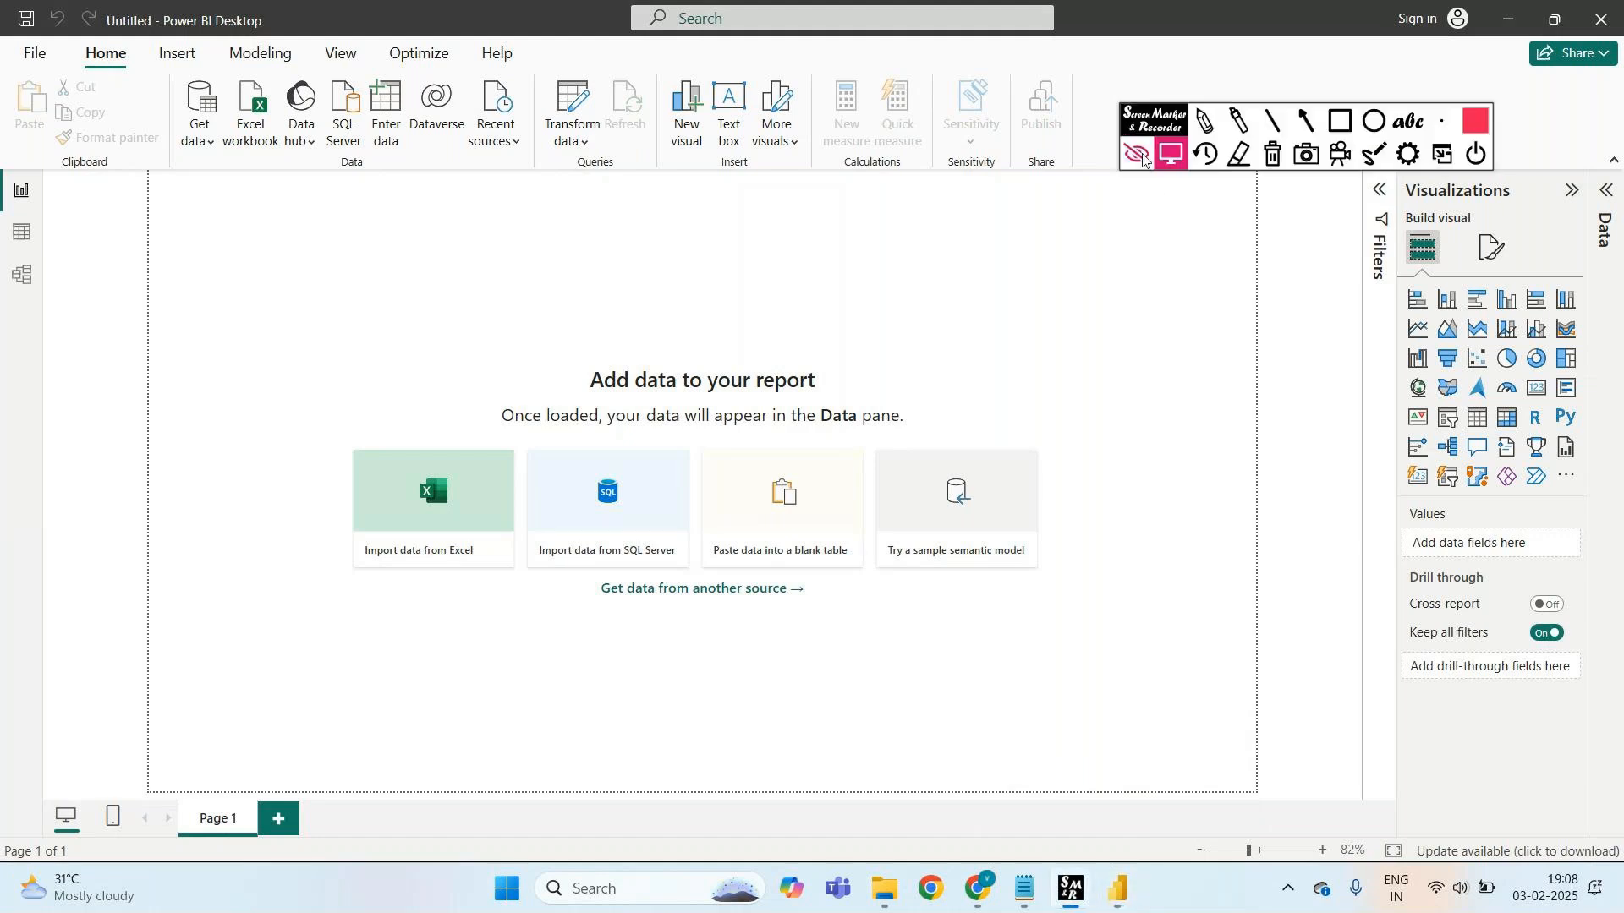
{"action": "left_click", "coordinate": [1342, 124]}
- Highlight the Get data command with Screen Marker, clear it, and show the common data sources
{"action": "left_click_drag", "start_coordinate": [160, 69], "coordinate": [248, 192]}
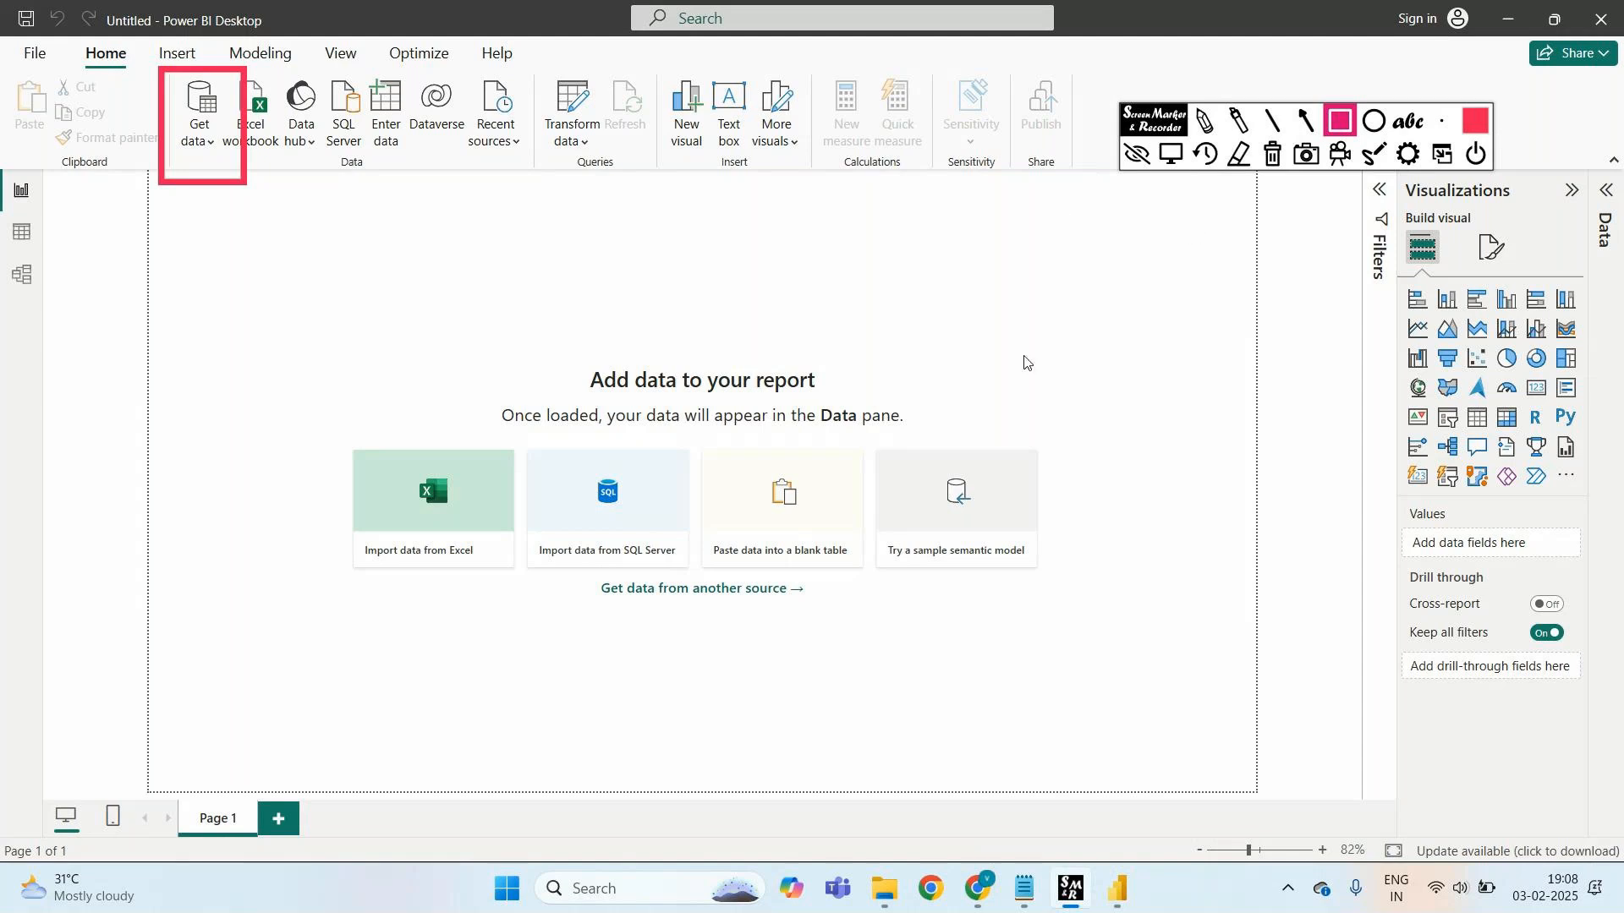
{"action": "left_click", "coordinate": [1204, 121]}
{"action": "mouse_move", "coordinate": [207, 197]}
{"action": "left_mouse_down"}
{"action": "mouse_move", "coordinate": [198, 243]}
{"action": "mouse_move", "coordinate": [223, 239]}
{"action": "mouse_move", "coordinate": [188, 312]}
{"action": "mouse_move", "coordinate": [204, 294]}
{"action": "mouse_move", "coordinate": [256, 314]}
{"action": "mouse_move", "coordinate": [272, 287]}
{"action": "mouse_move", "coordinate": [300, 298]}
{"action": "left_mouse_up"}
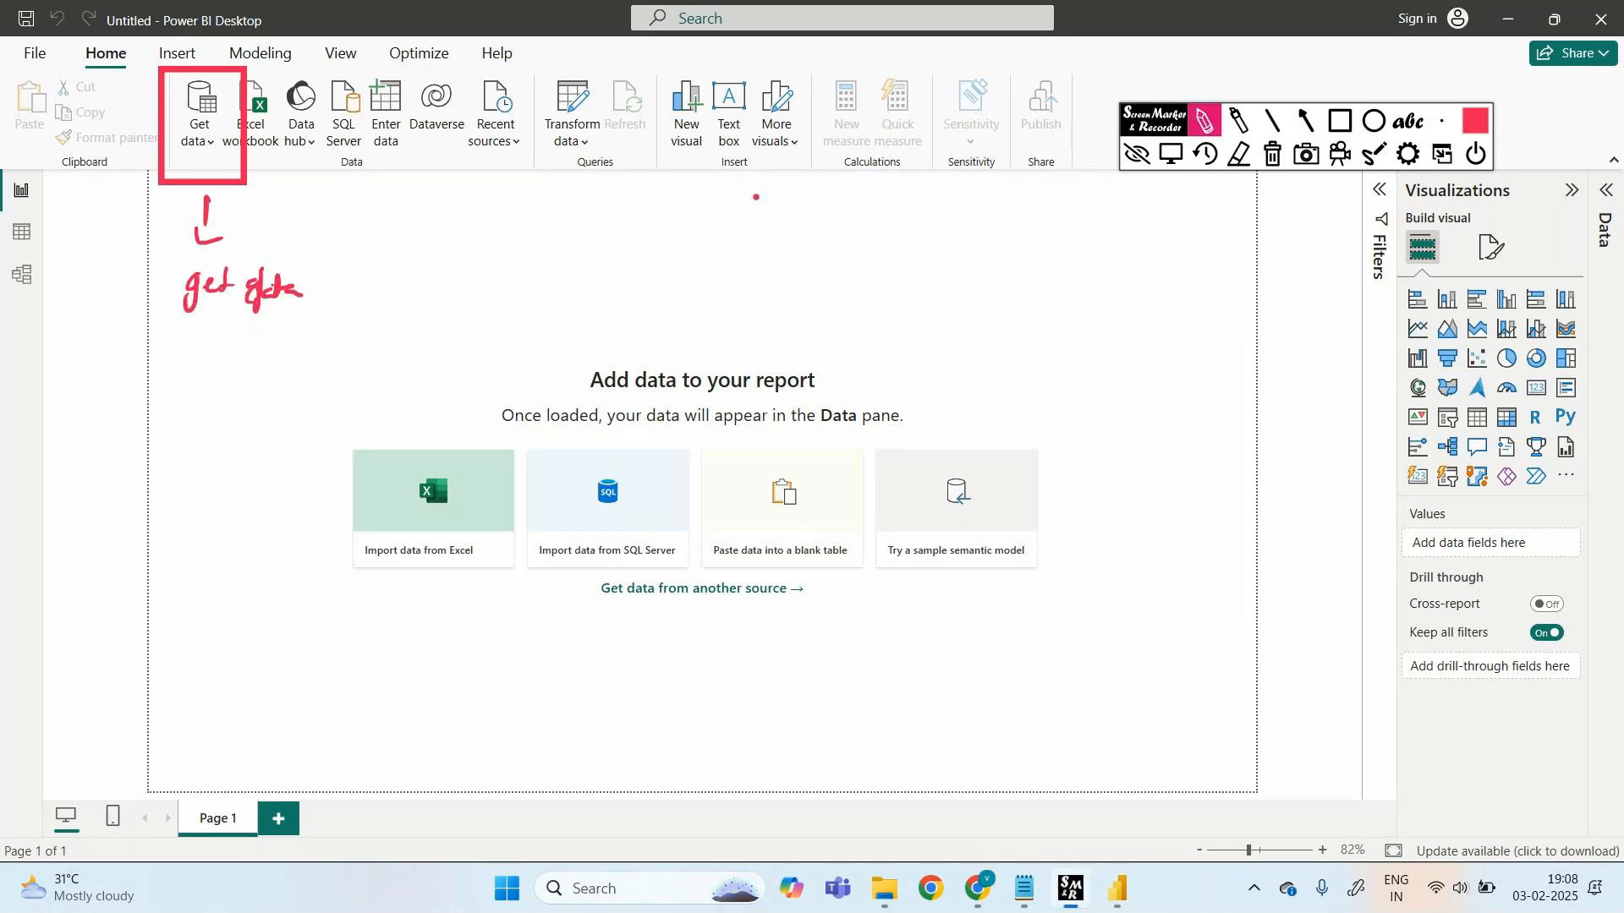
{"action": "left_click", "coordinate": [1148, 152]}
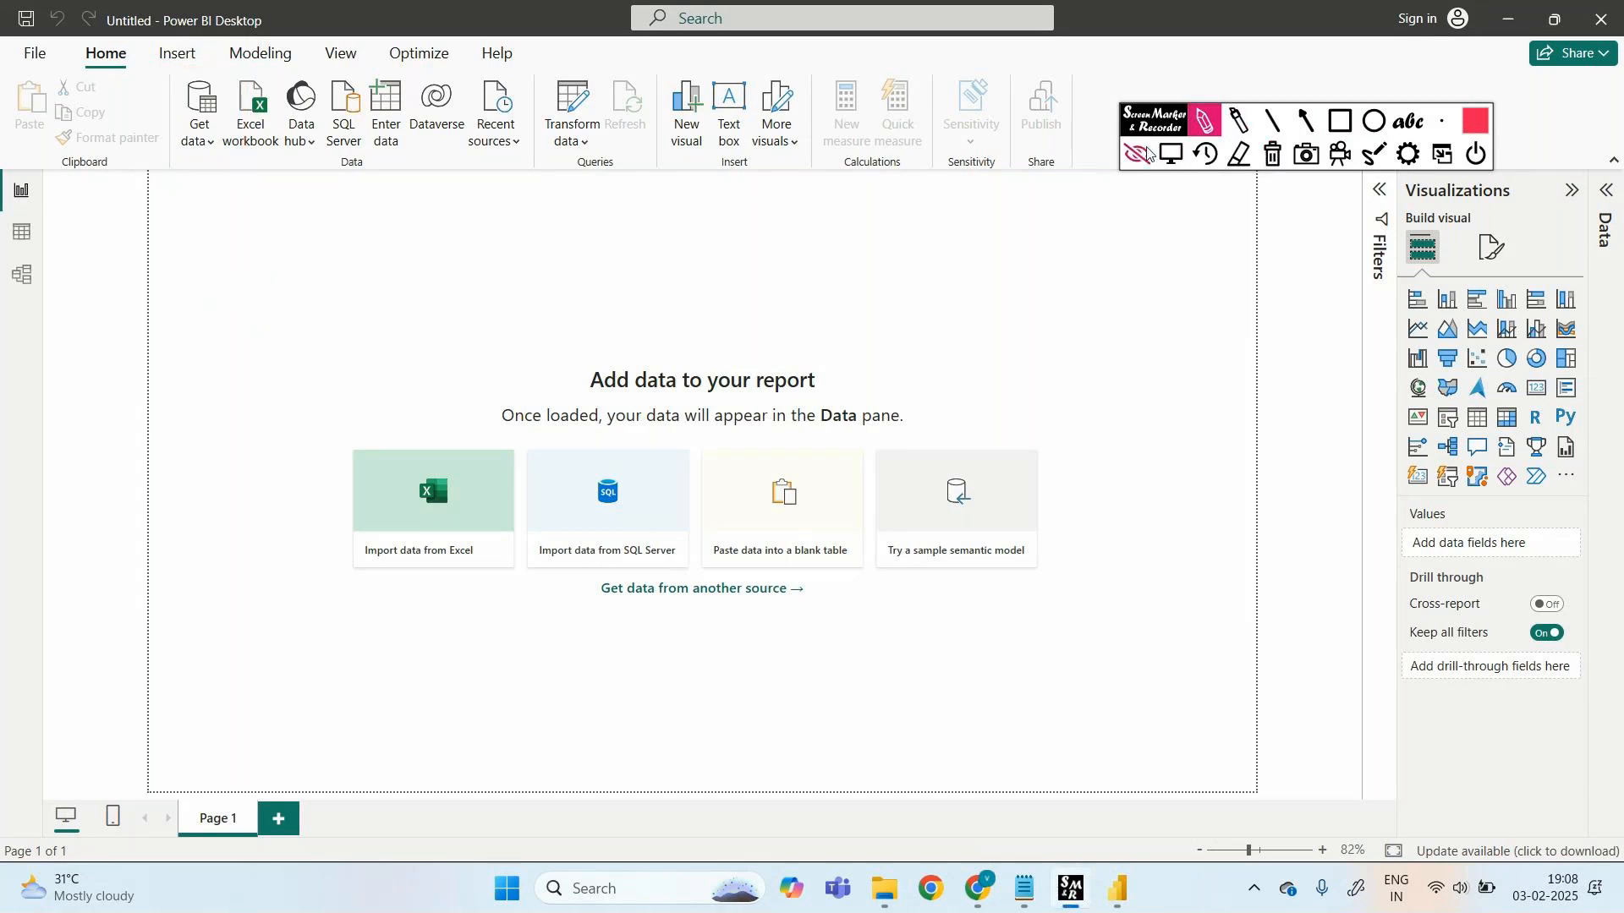
{"action": "left_click", "coordinate": [1110, 149]}
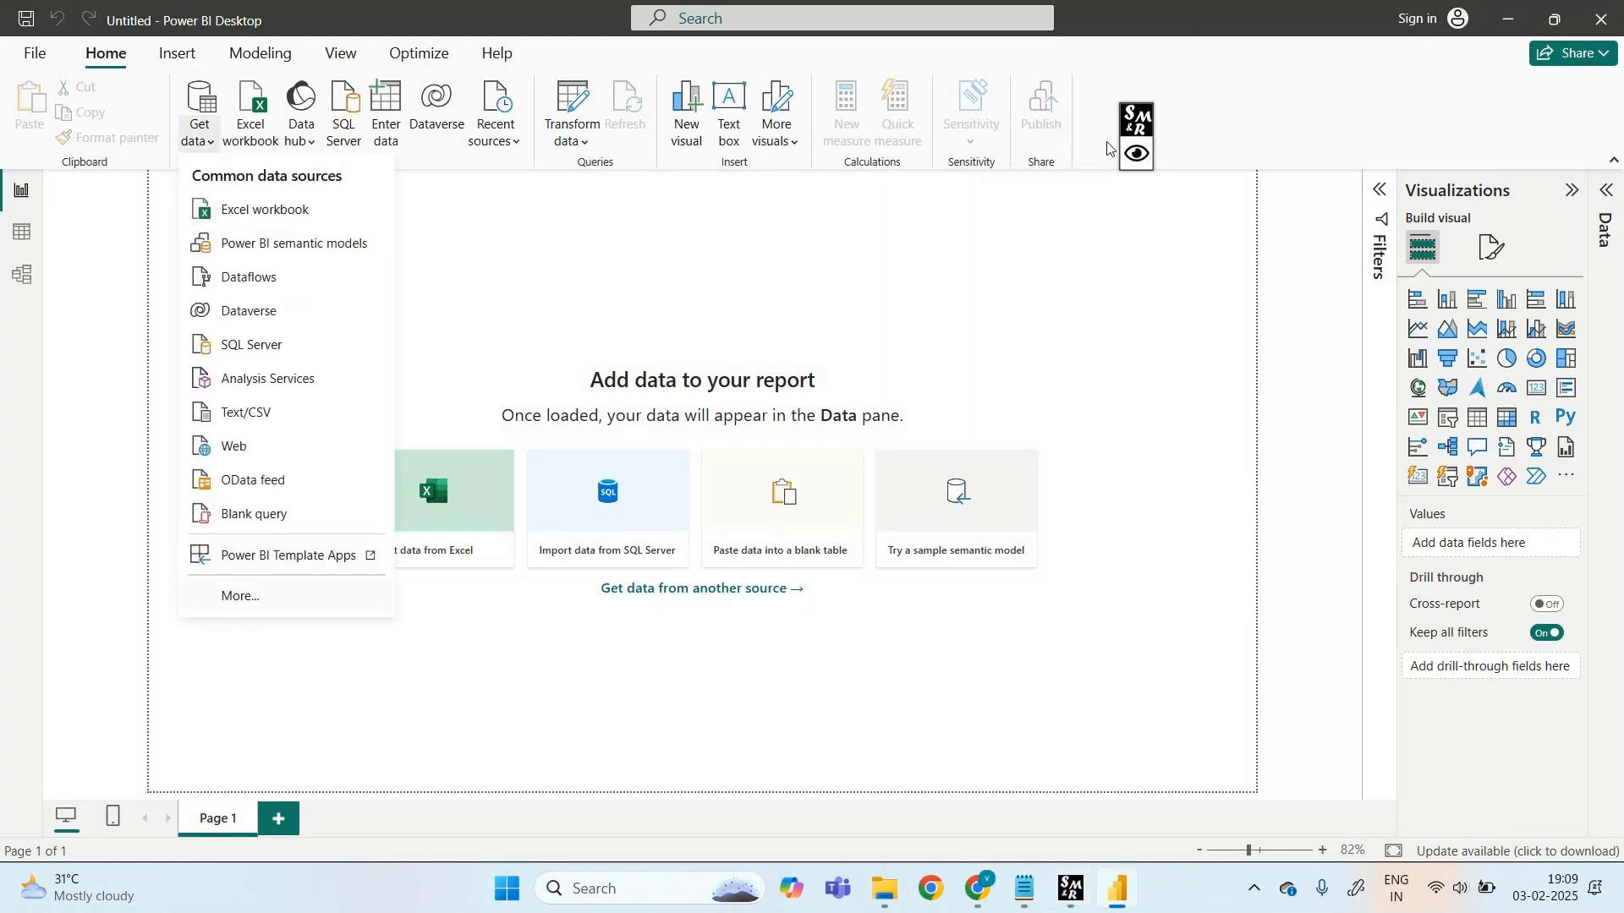
- Open the full Get Data connector dialog via More… and scroll through the connector list
{"action": "left_click", "coordinate": [1108, 149]}
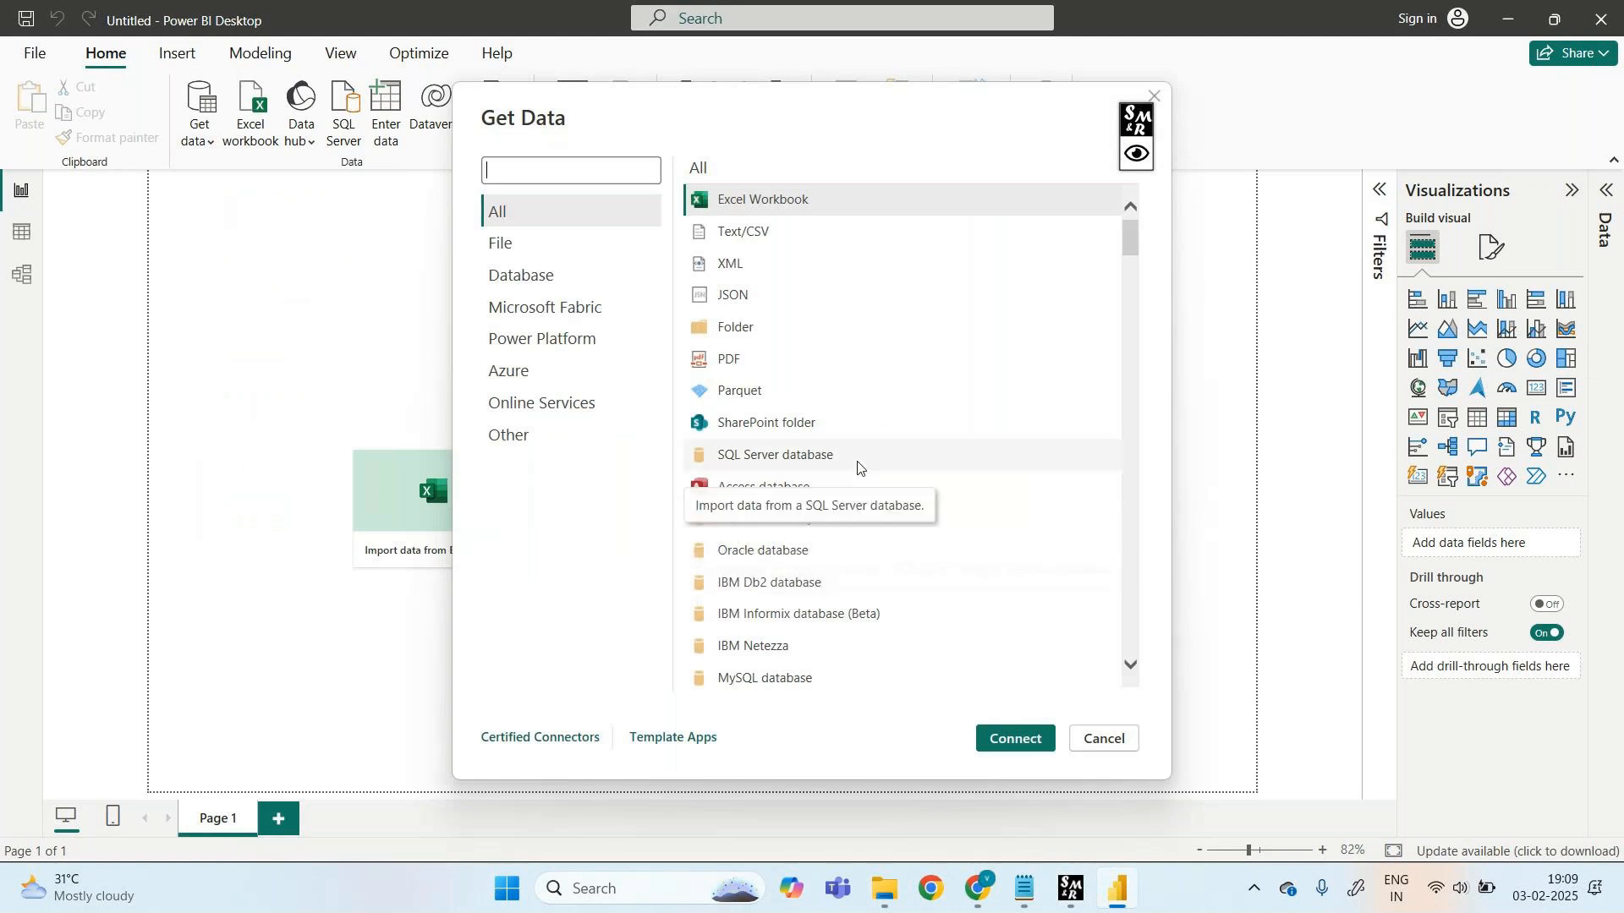
{"action": "scroll", "coordinate": [864, 615], "scroll_direction": "down", "scroll_amount": 6}
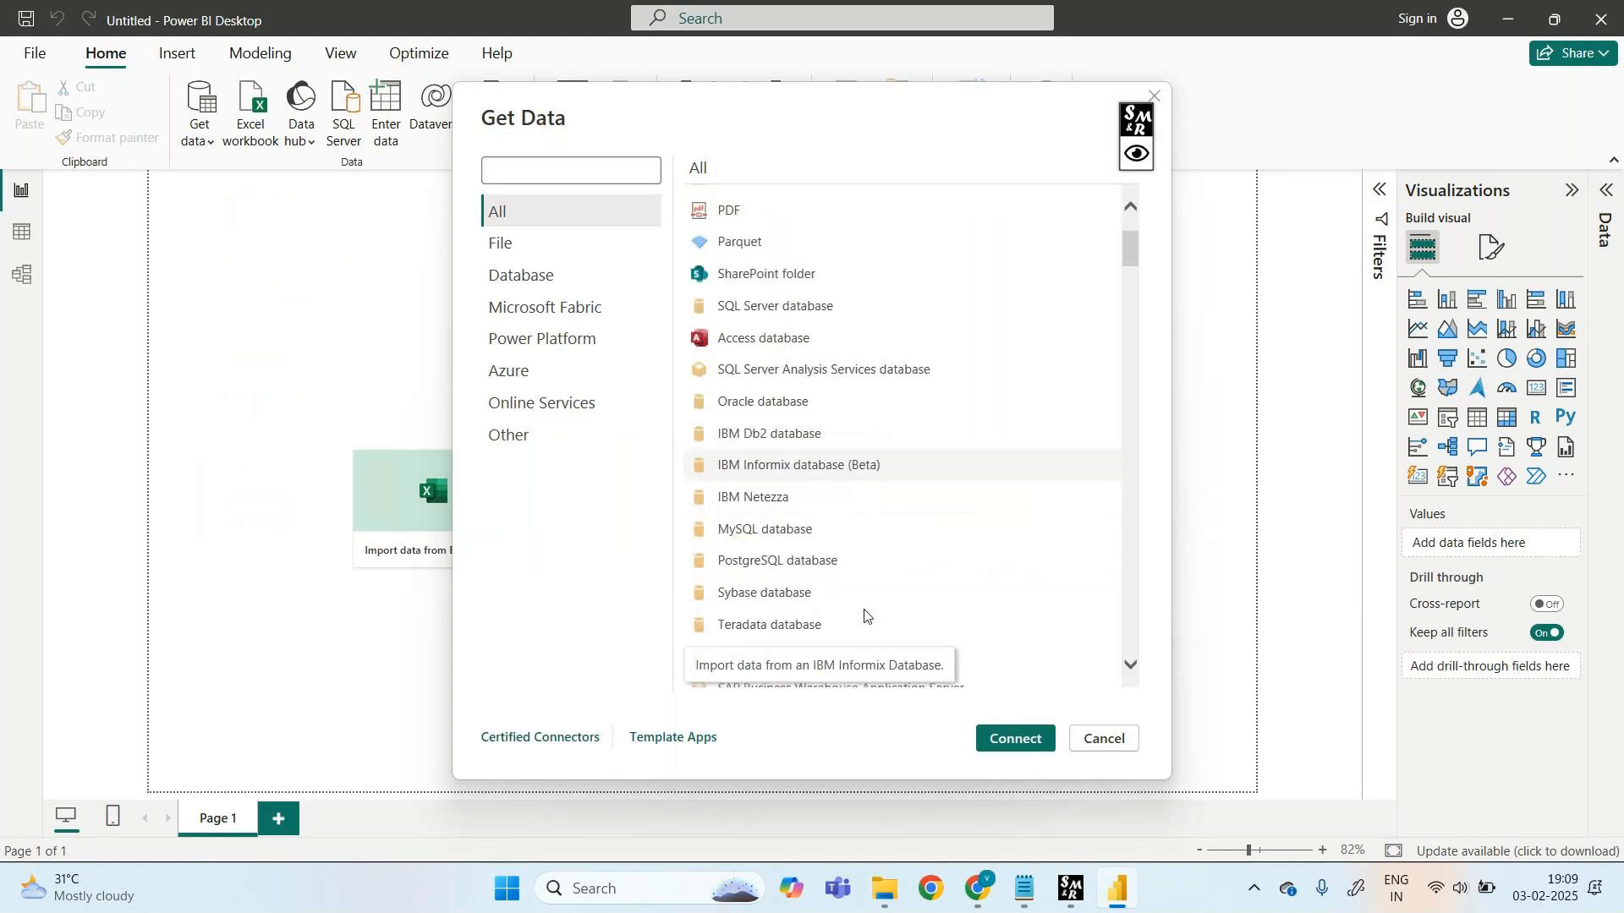
{"action": "scroll", "coordinate": [864, 615], "scroll_direction": "down", "scroll_amount": 6}
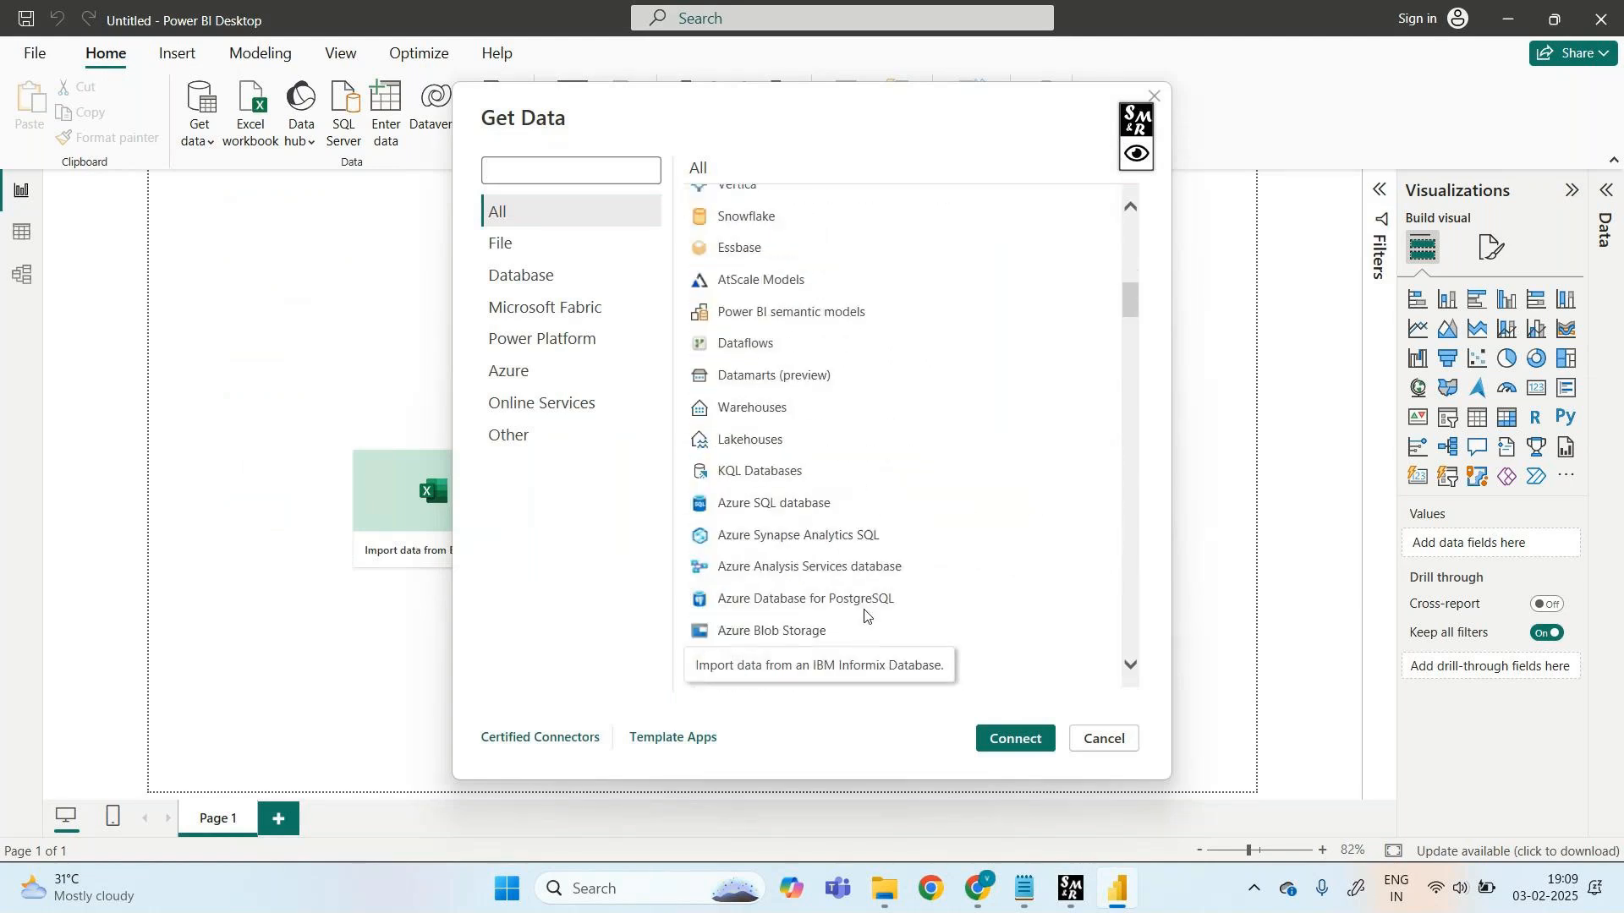
{"action": "scroll", "coordinate": [864, 615], "scroll_direction": "down", "scroll_amount": 6}
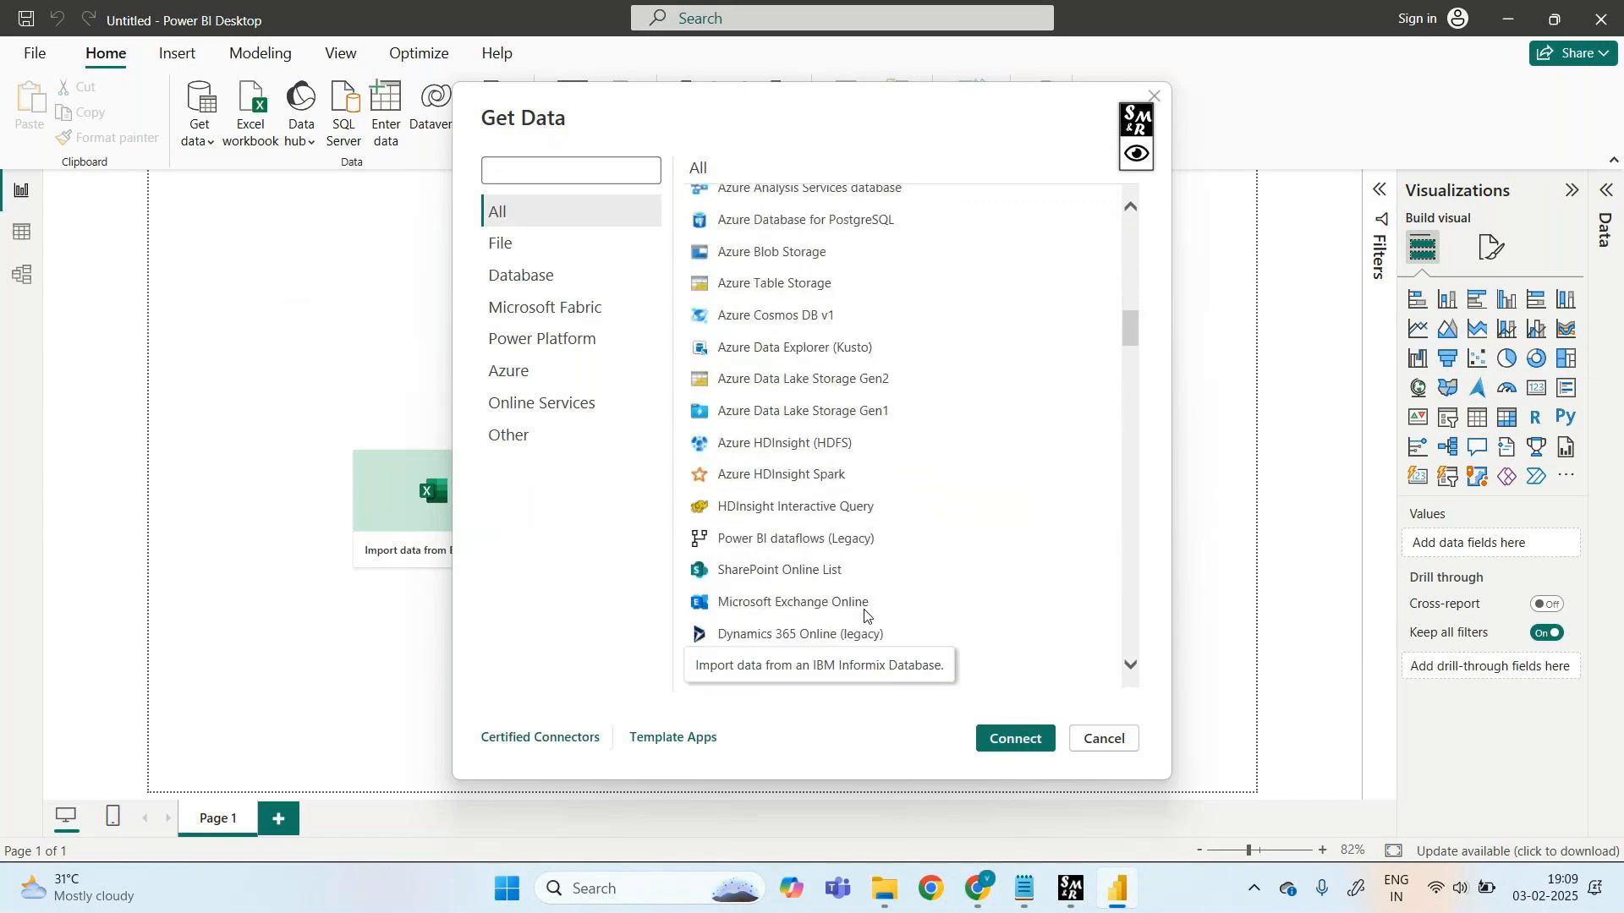
{"action": "scroll", "coordinate": [865, 615], "scroll_direction": "down", "scroll_amount": 6}
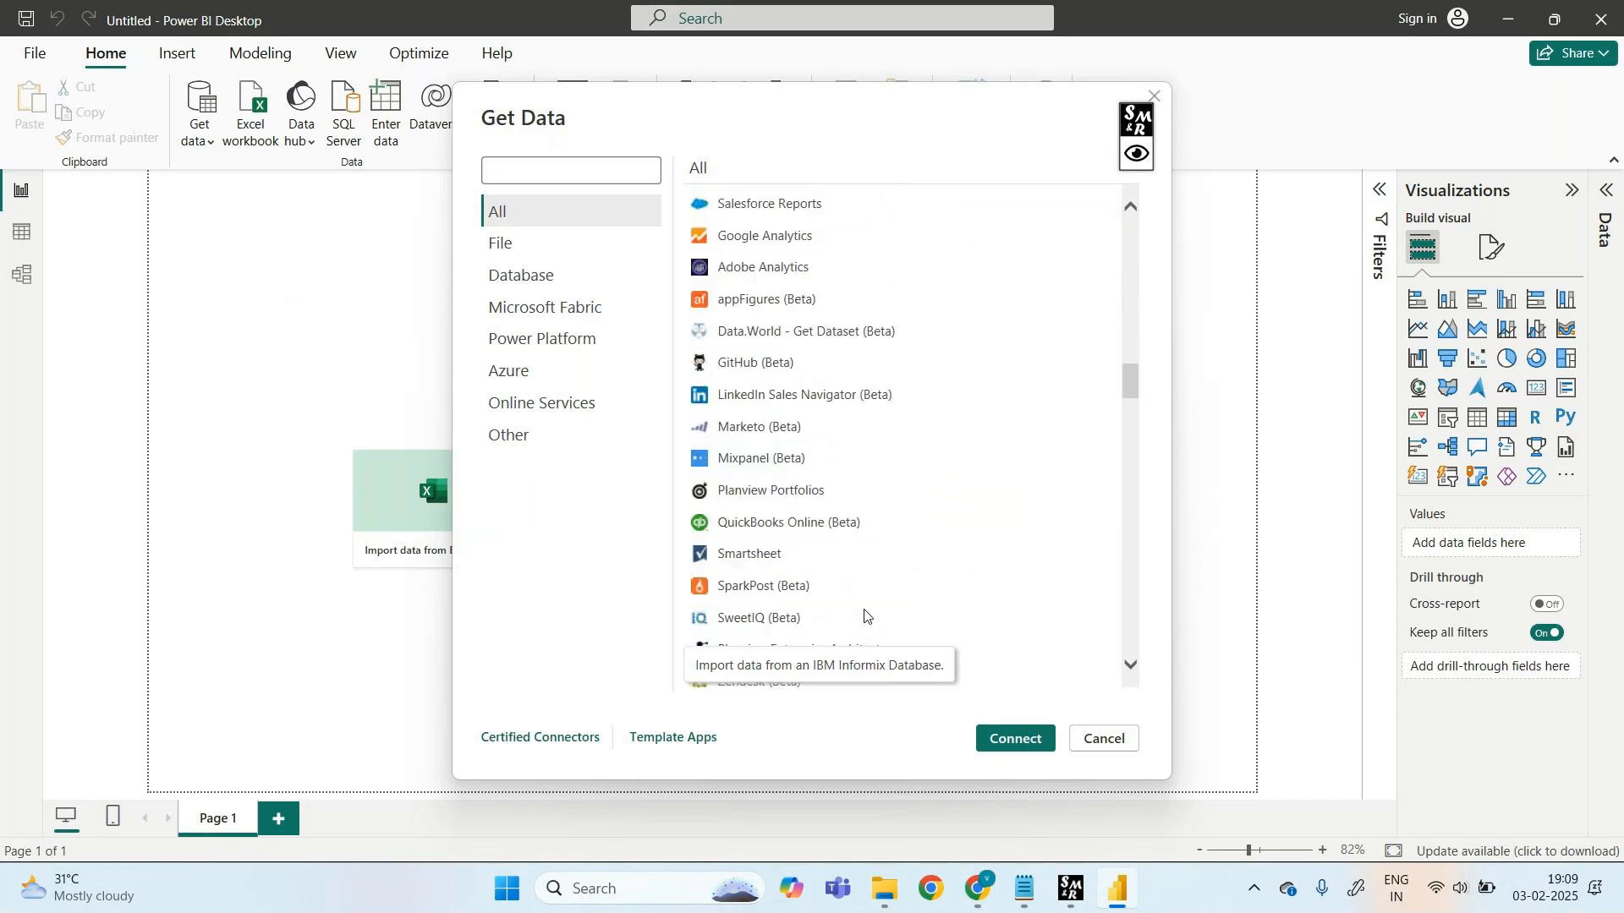
{"action": "scroll", "coordinate": [865, 615], "scroll_direction": "down", "scroll_amount": 1}
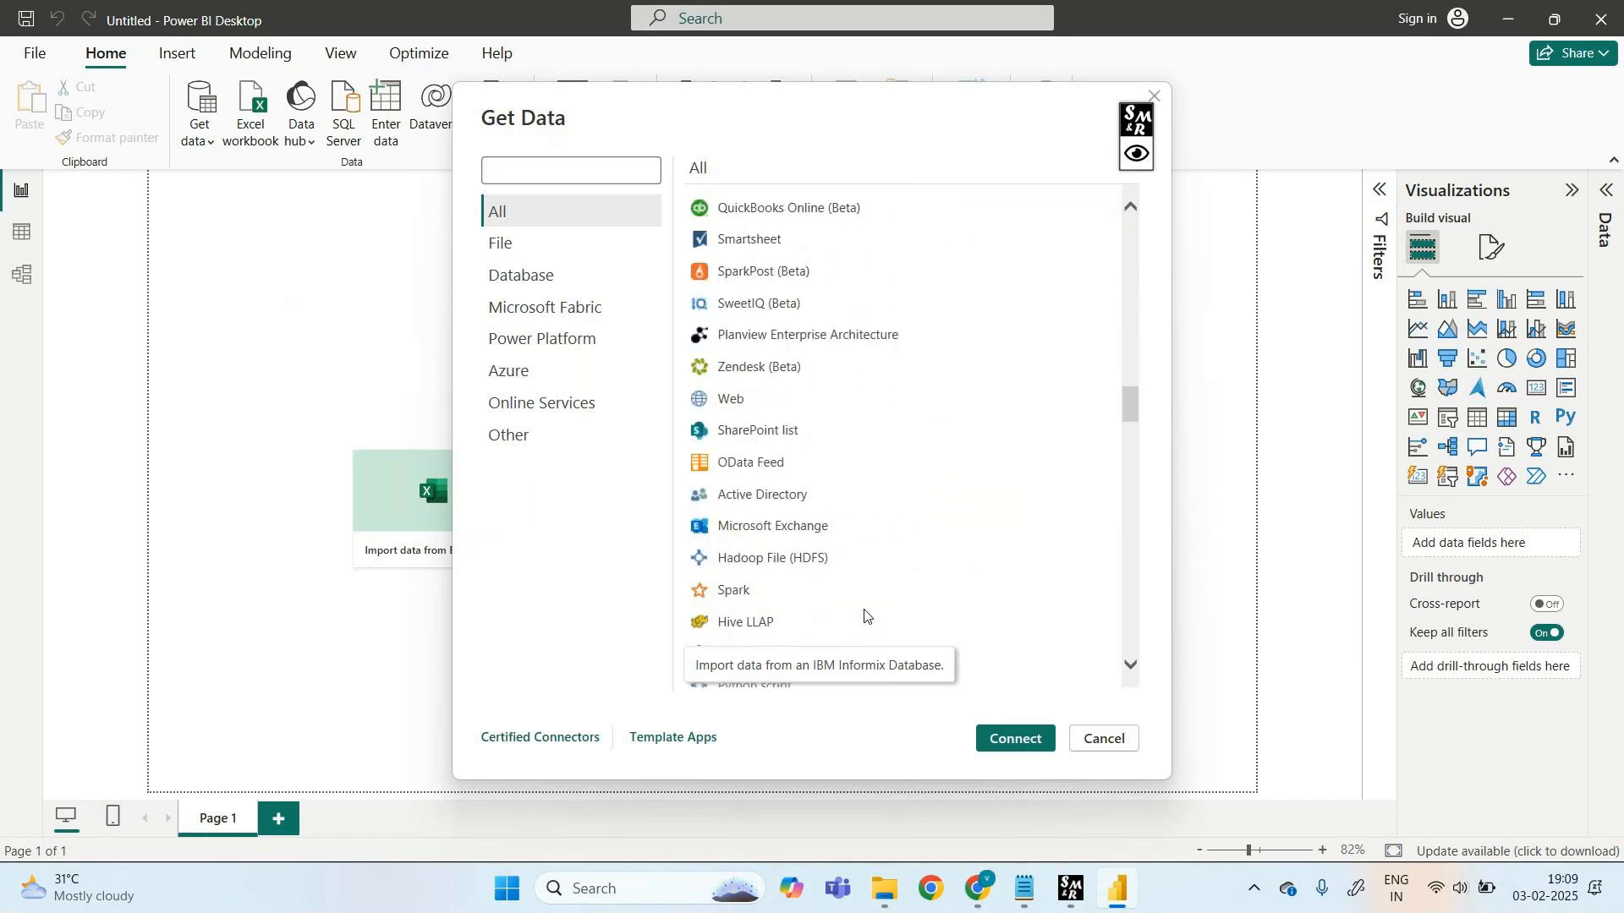
{"action": "scroll", "coordinate": [864, 615], "scroll_direction": "up", "scroll_amount": 2}
{"action": "scroll", "coordinate": [865, 615], "scroll_direction": "up", "scroll_amount": 9}
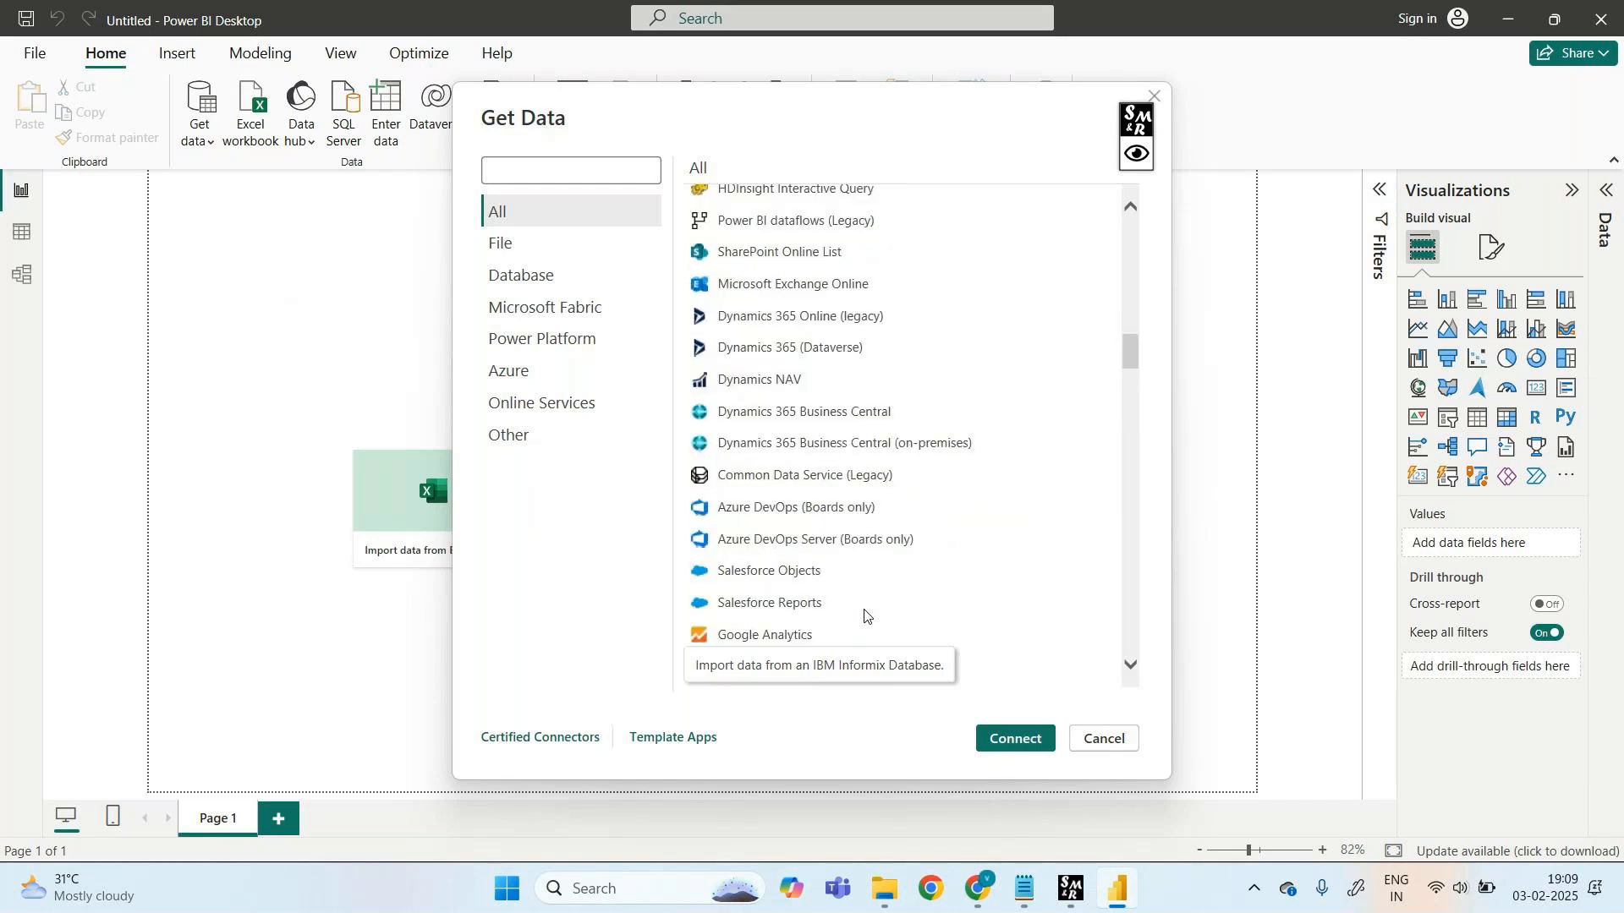
{"action": "scroll", "coordinate": [865, 615], "scroll_direction": "up", "scroll_amount": 15}
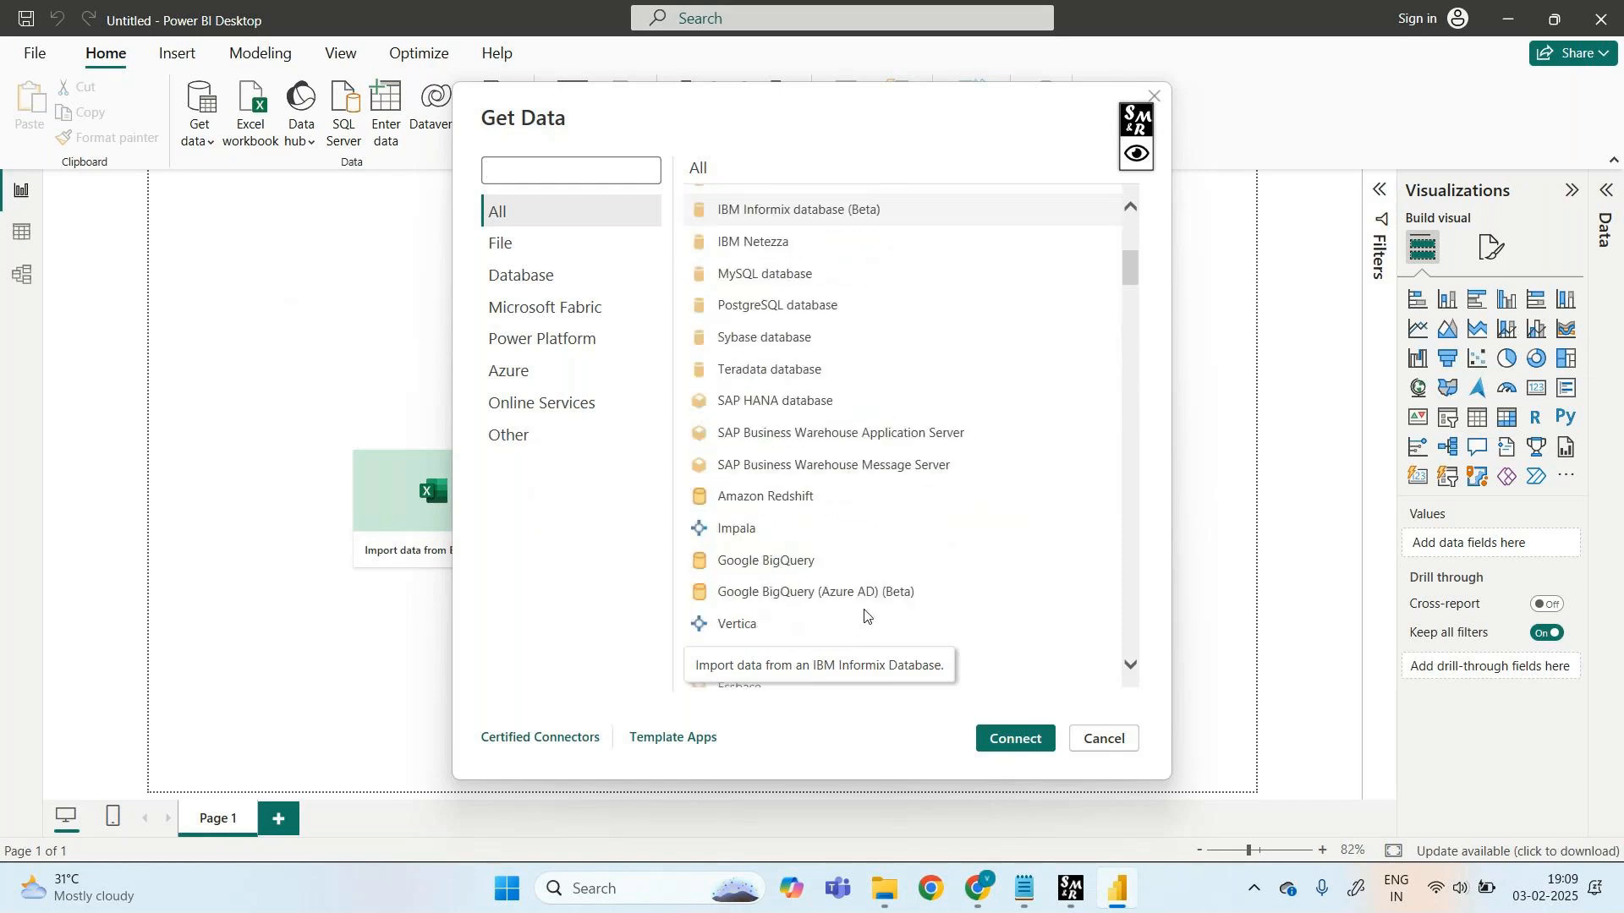
{"action": "scroll", "coordinate": [864, 615], "scroll_direction": "up", "scroll_amount": 1}
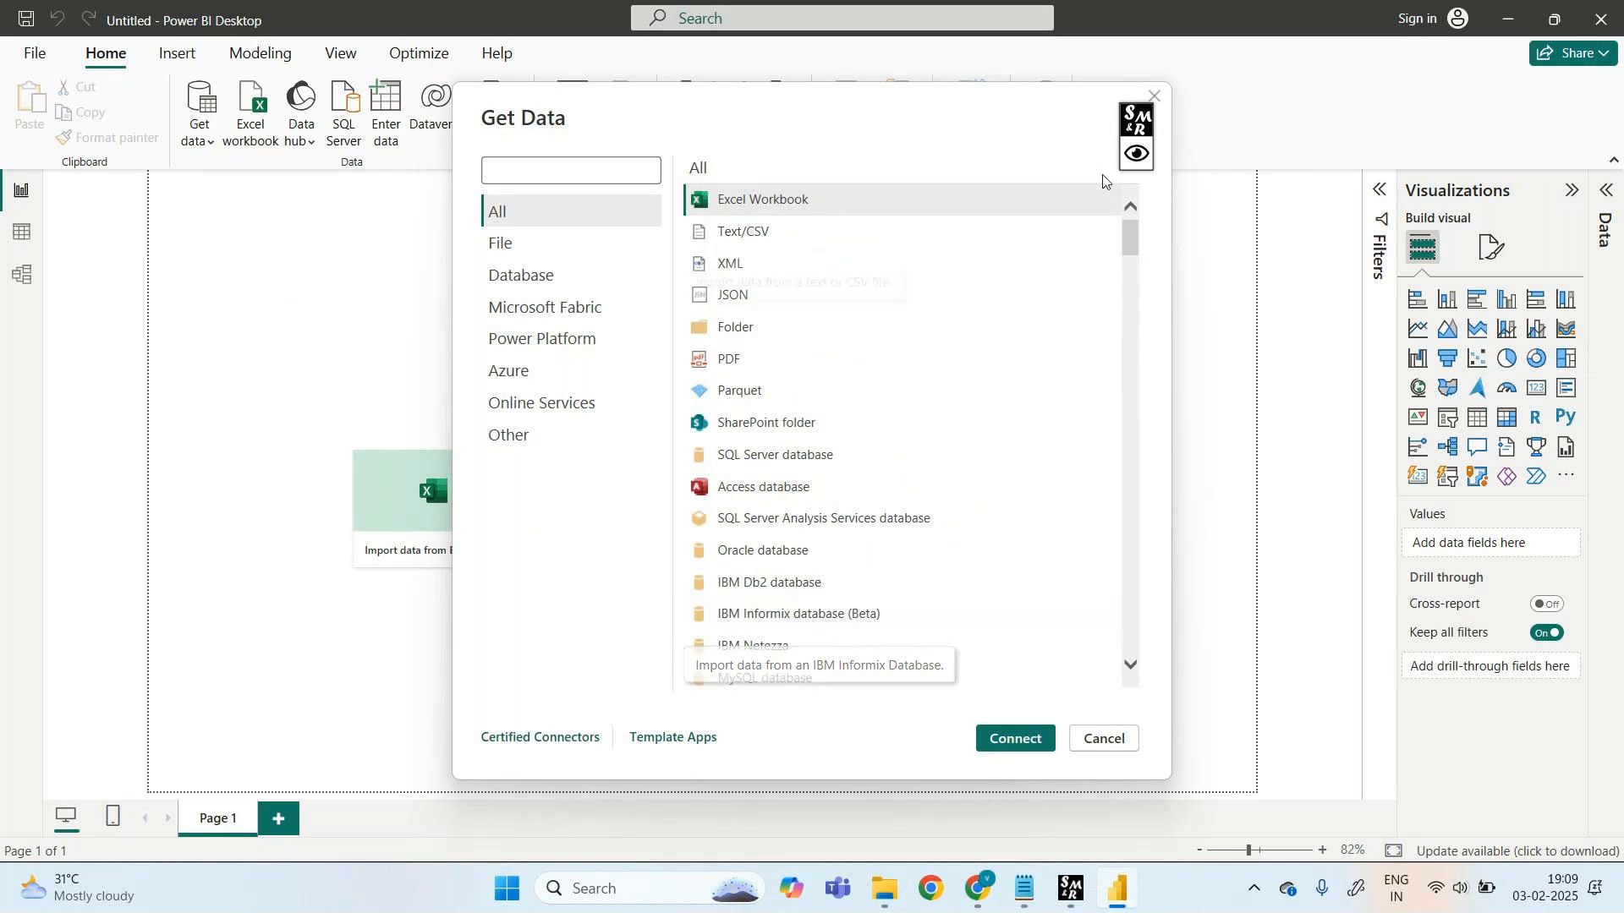
{"action": "left_click", "coordinate": [1139, 158]}
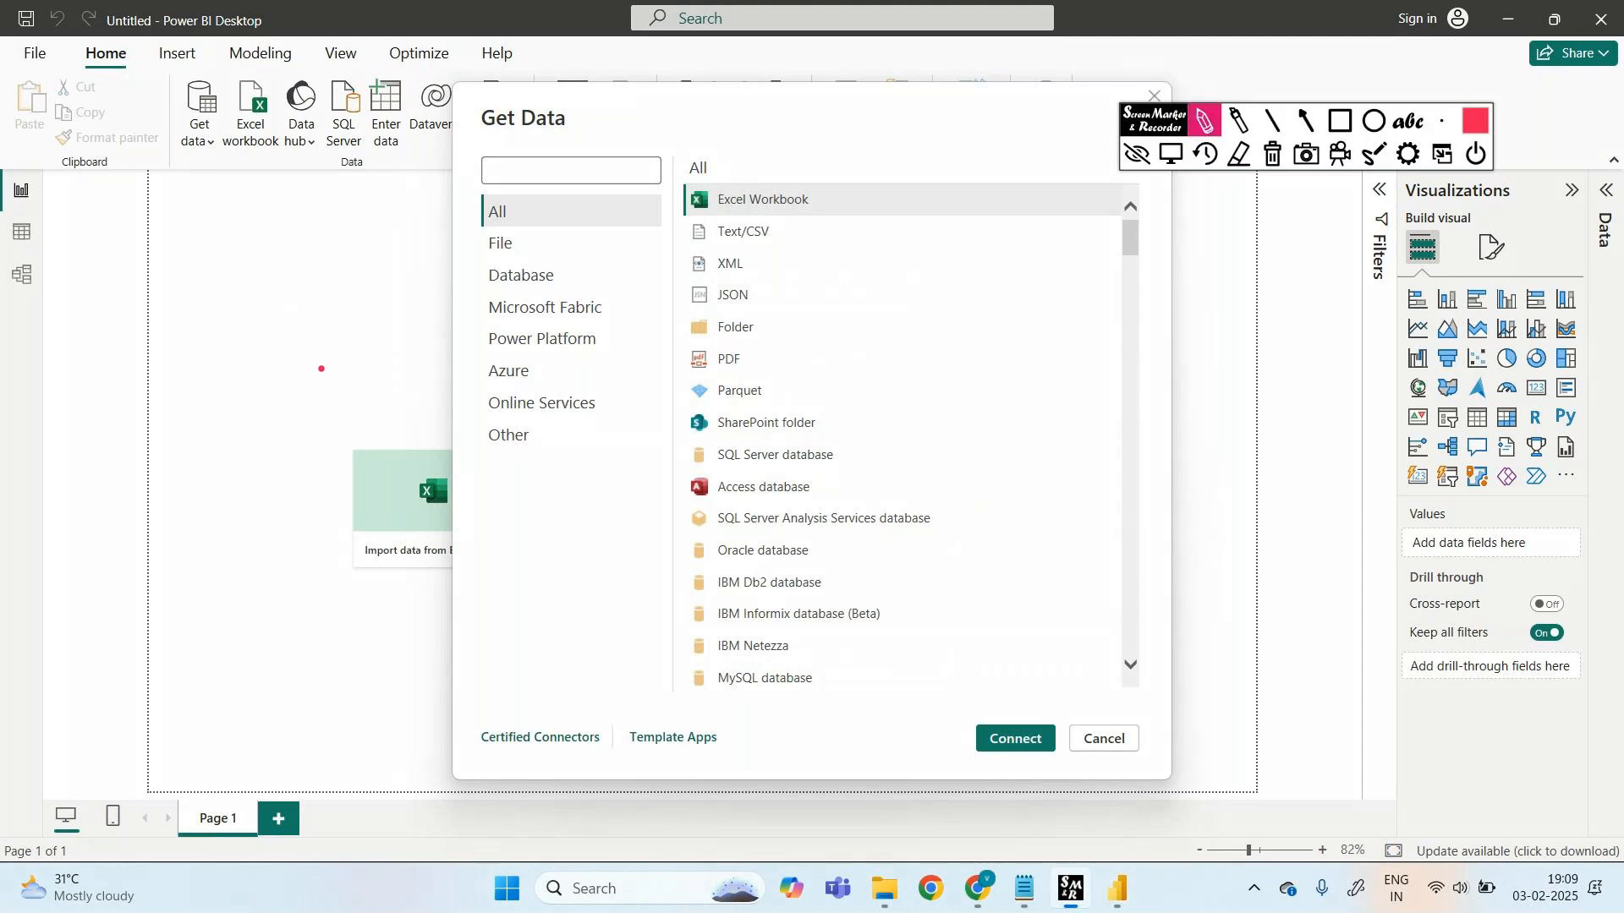
{"action": "mouse_move", "coordinate": [142, 373]}
{"action": "left_mouse_down"}
{"action": "mouse_move", "coordinate": [140, 395]}
{"action": "mouse_move", "coordinate": [184, 375]}
{"action": "mouse_move", "coordinate": [265, 383]}
{"action": "left_mouse_up"}
{"action": "left_click_drag", "start_coordinate": [108, 482], "coordinate": [102, 535]}
{"action": "left_click_drag", "start_coordinate": [95, 505], "coordinate": [113, 502]}
{"action": "left_click_drag", "start_coordinate": [127, 494], "coordinate": [124, 526]}
{"action": "mouse_move", "coordinate": [144, 485]}
{"action": "left_mouse_down"}
{"action": "mouse_move", "coordinate": [168, 500]}
{"action": "mouse_move", "coordinate": [240, 488]}
{"action": "left_mouse_up"}
{"action": "left_click_drag", "start_coordinate": [242, 467], "coordinate": [255, 487]}
{"action": "left_click", "coordinate": [264, 475]}
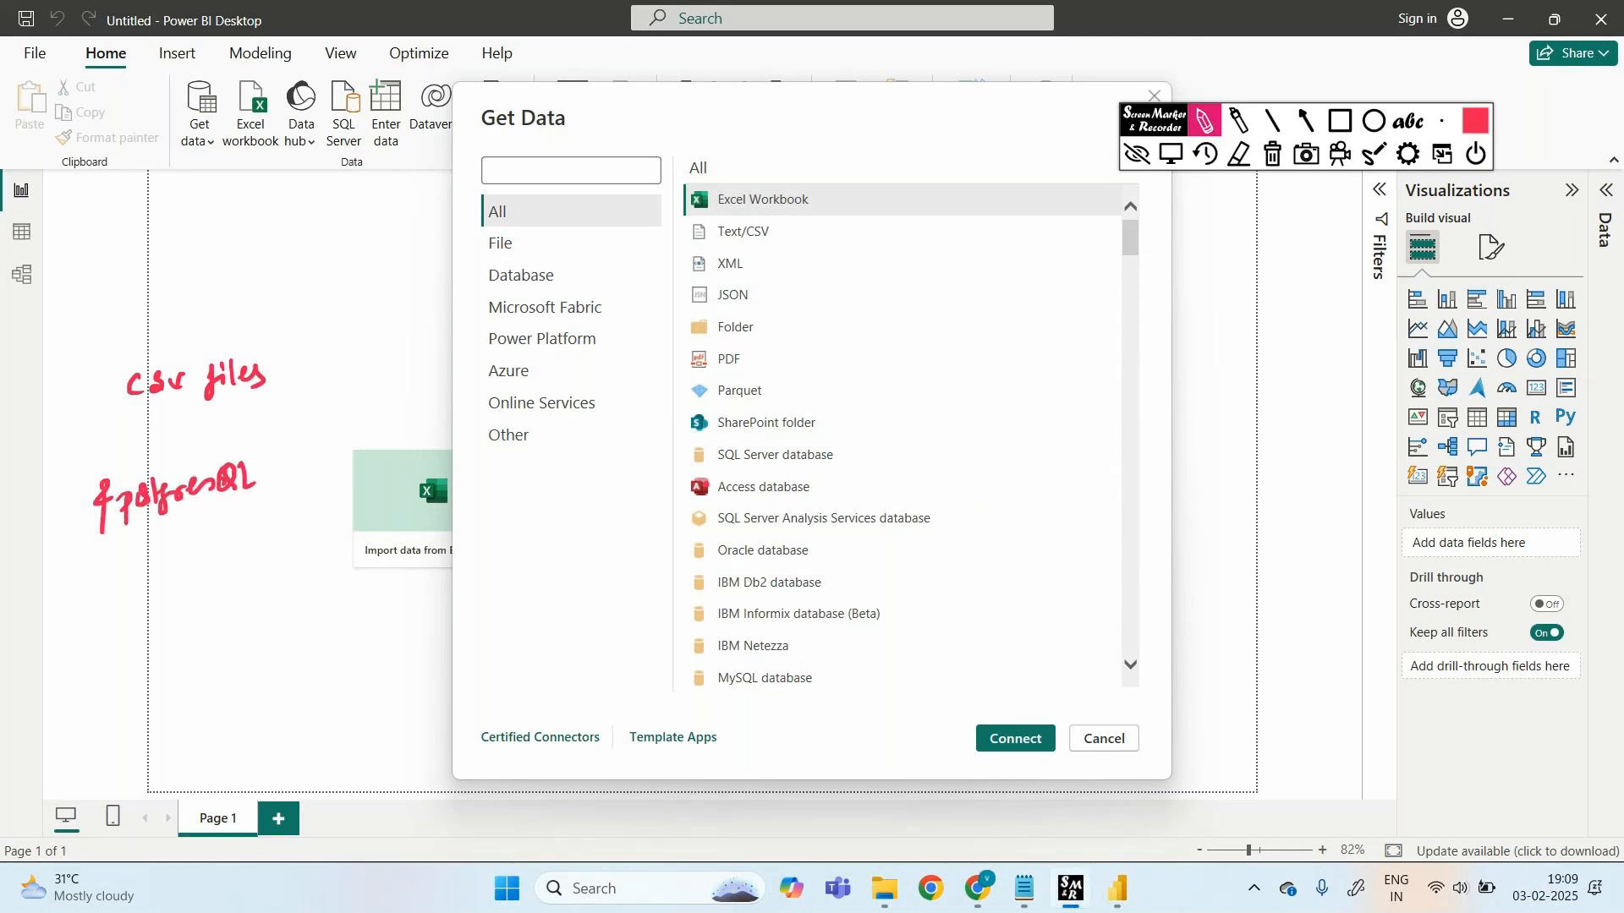
{"action": "left_click", "coordinate": [1271, 153]}
{"action": "left_click", "coordinate": [1136, 153]}
{"action": "mouse_move", "coordinate": [1129, 238]}
{"action": "left_mouse_down"}
{"action": "mouse_move", "coordinate": [1129, 302]}
{"action": "mouse_move", "coordinate": [1129, 244]}
{"action": "left_mouse_up"}
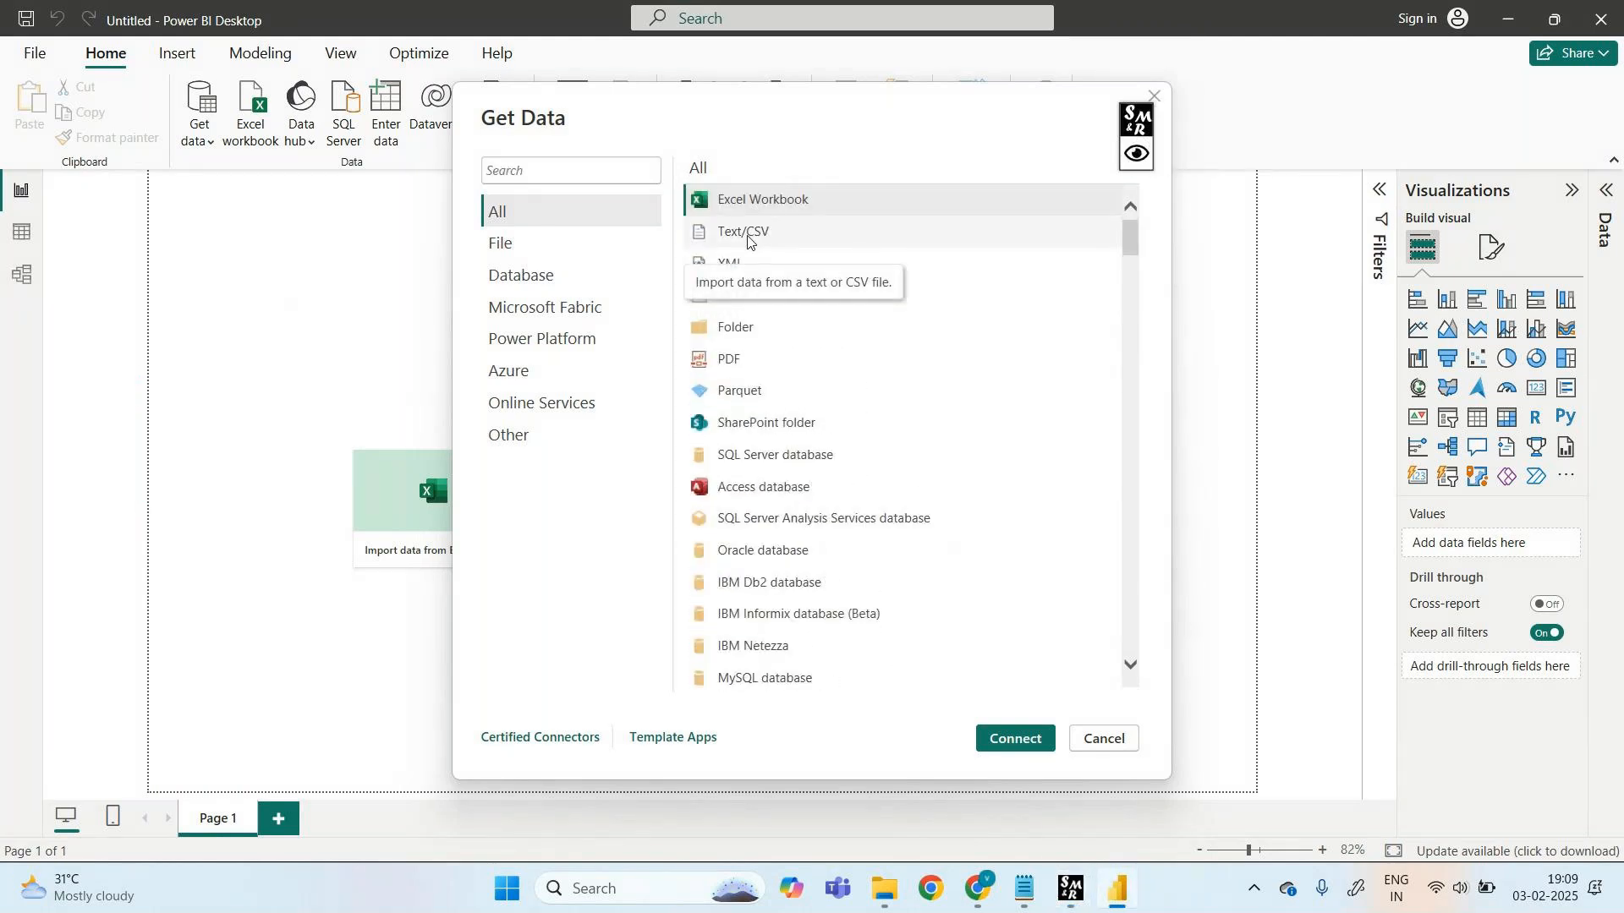
{"action": "left_click", "coordinate": [515, 245]}
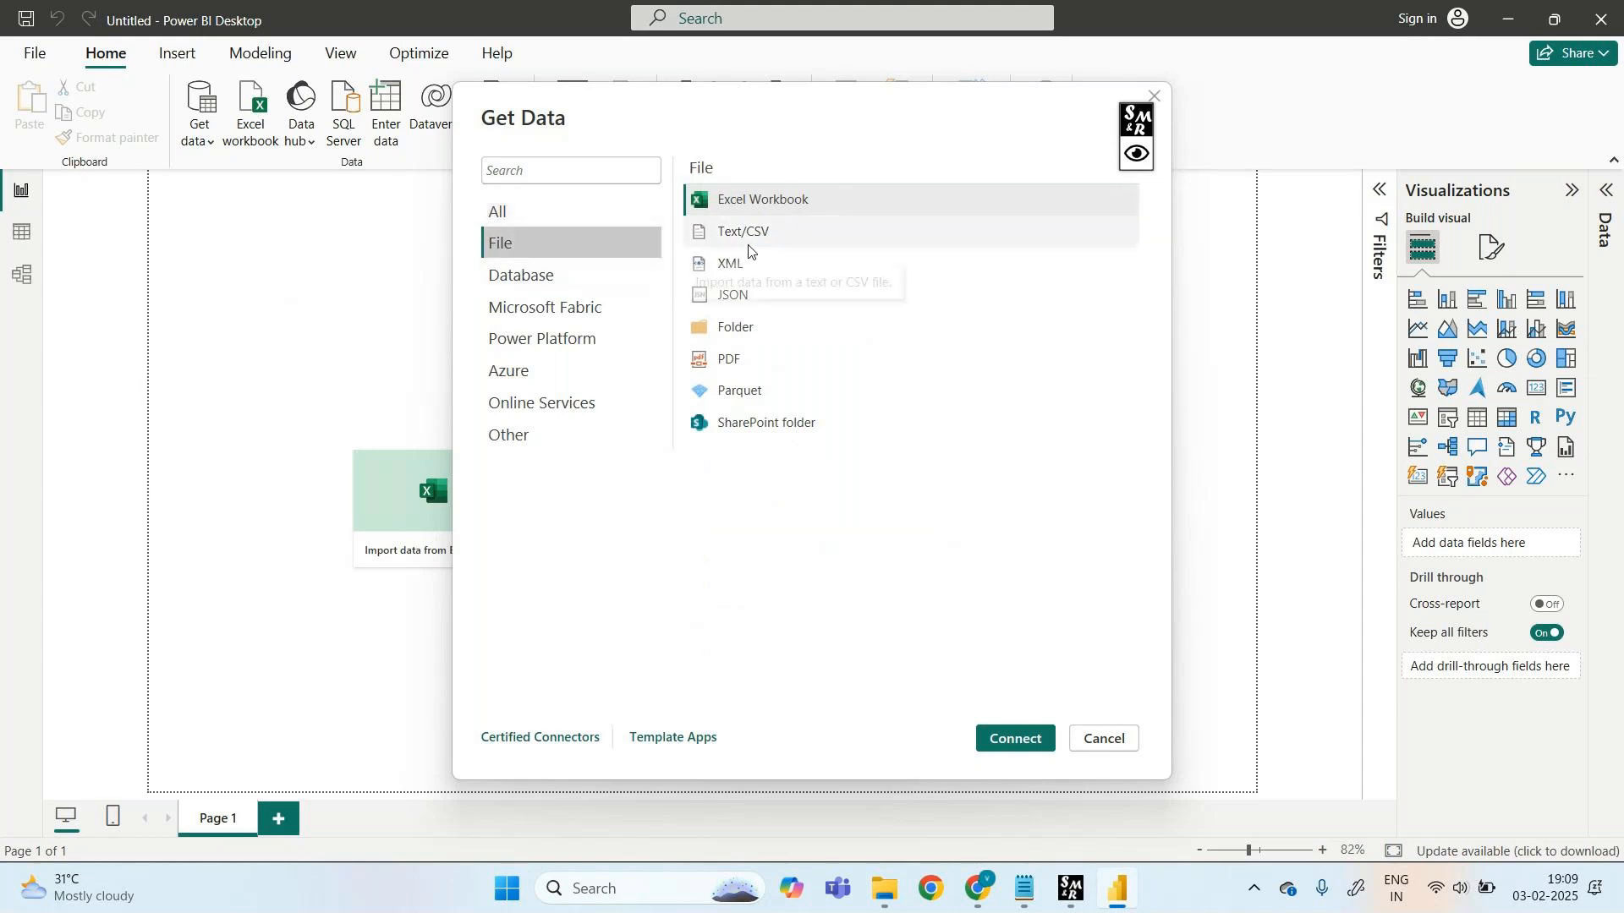
- Mark up the Excel Workbook and Text/CSV connectors with a box, underlines and a handwritten note
{"action": "left_click", "coordinate": [1137, 154]}
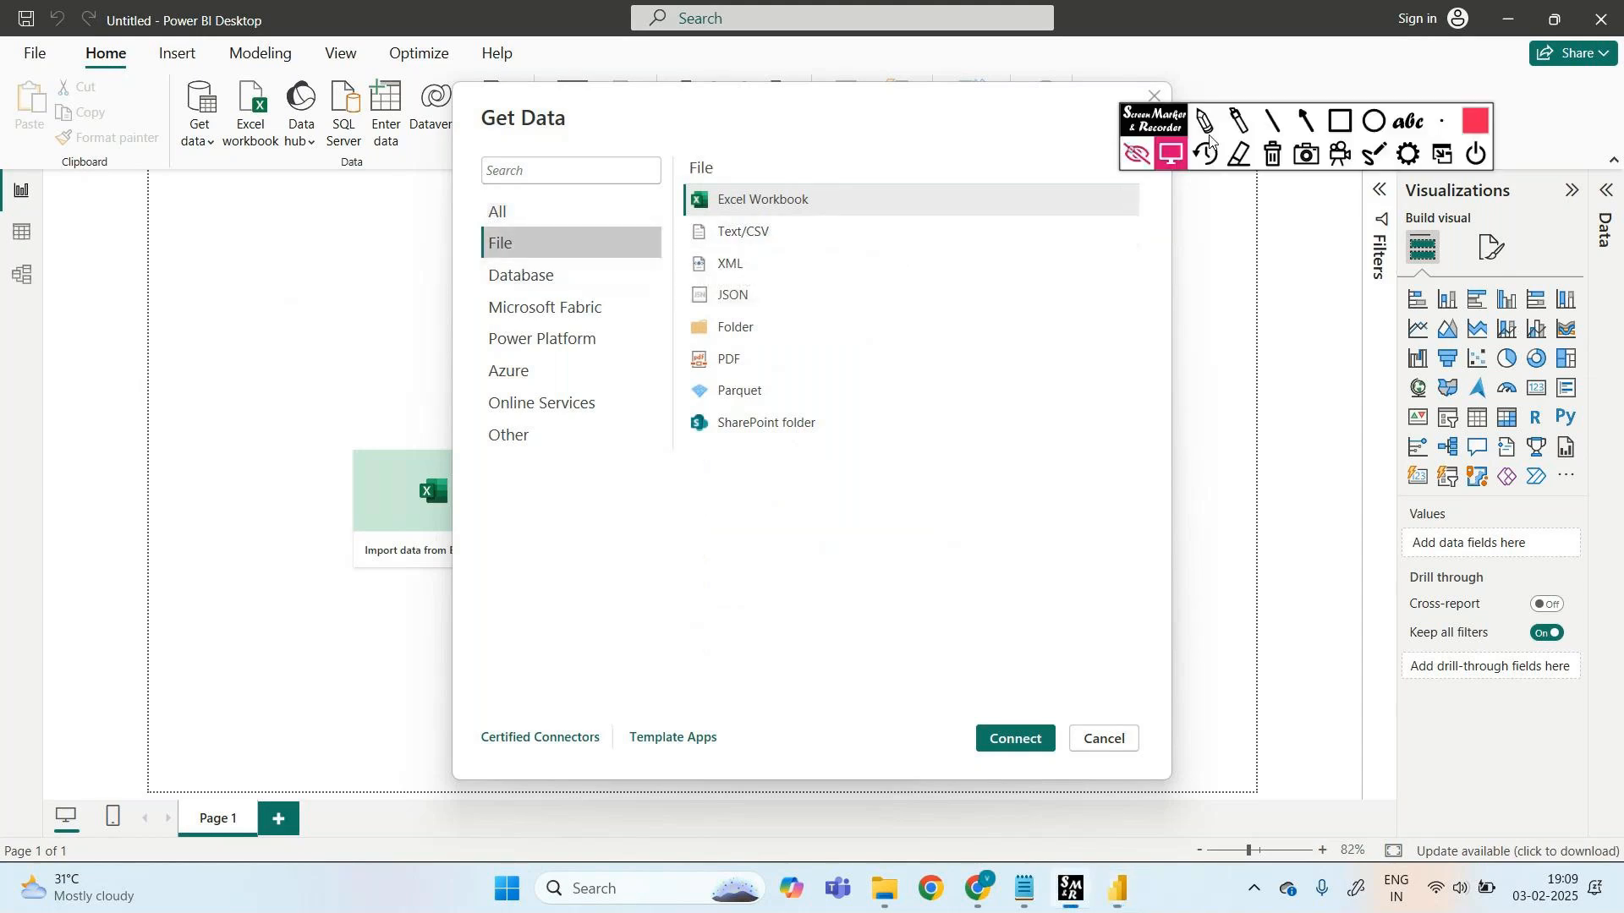
{"action": "left_click", "coordinate": [1342, 121]}
{"action": "left_click_drag", "start_coordinate": [681, 213], "coordinate": [770, 230]}
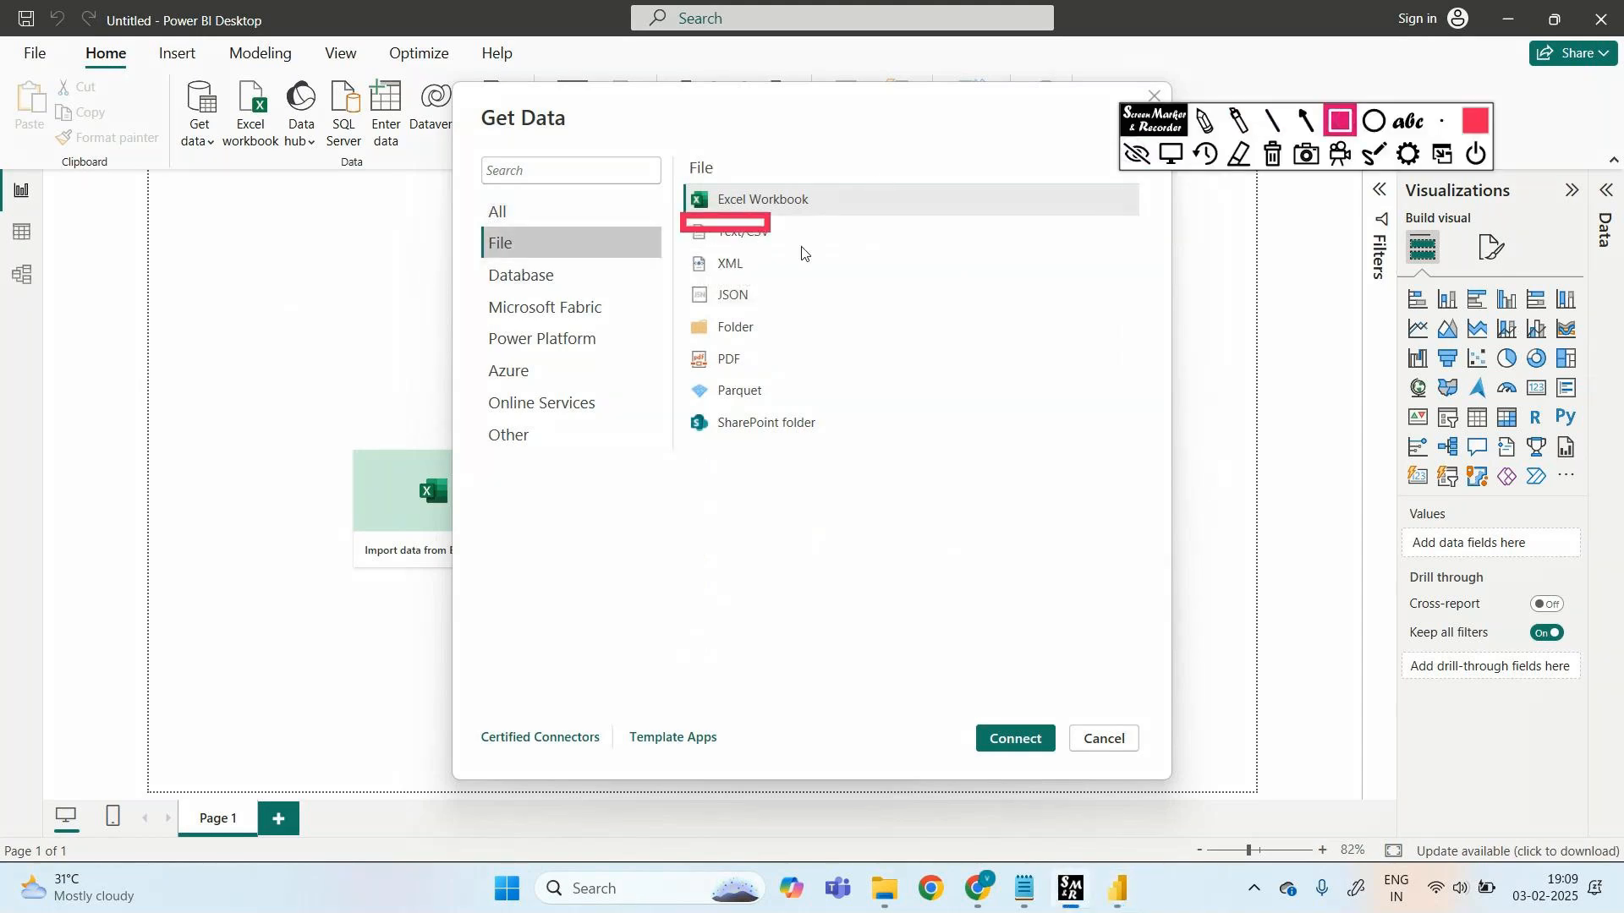
{"action": "left_click", "coordinate": [1270, 155]}
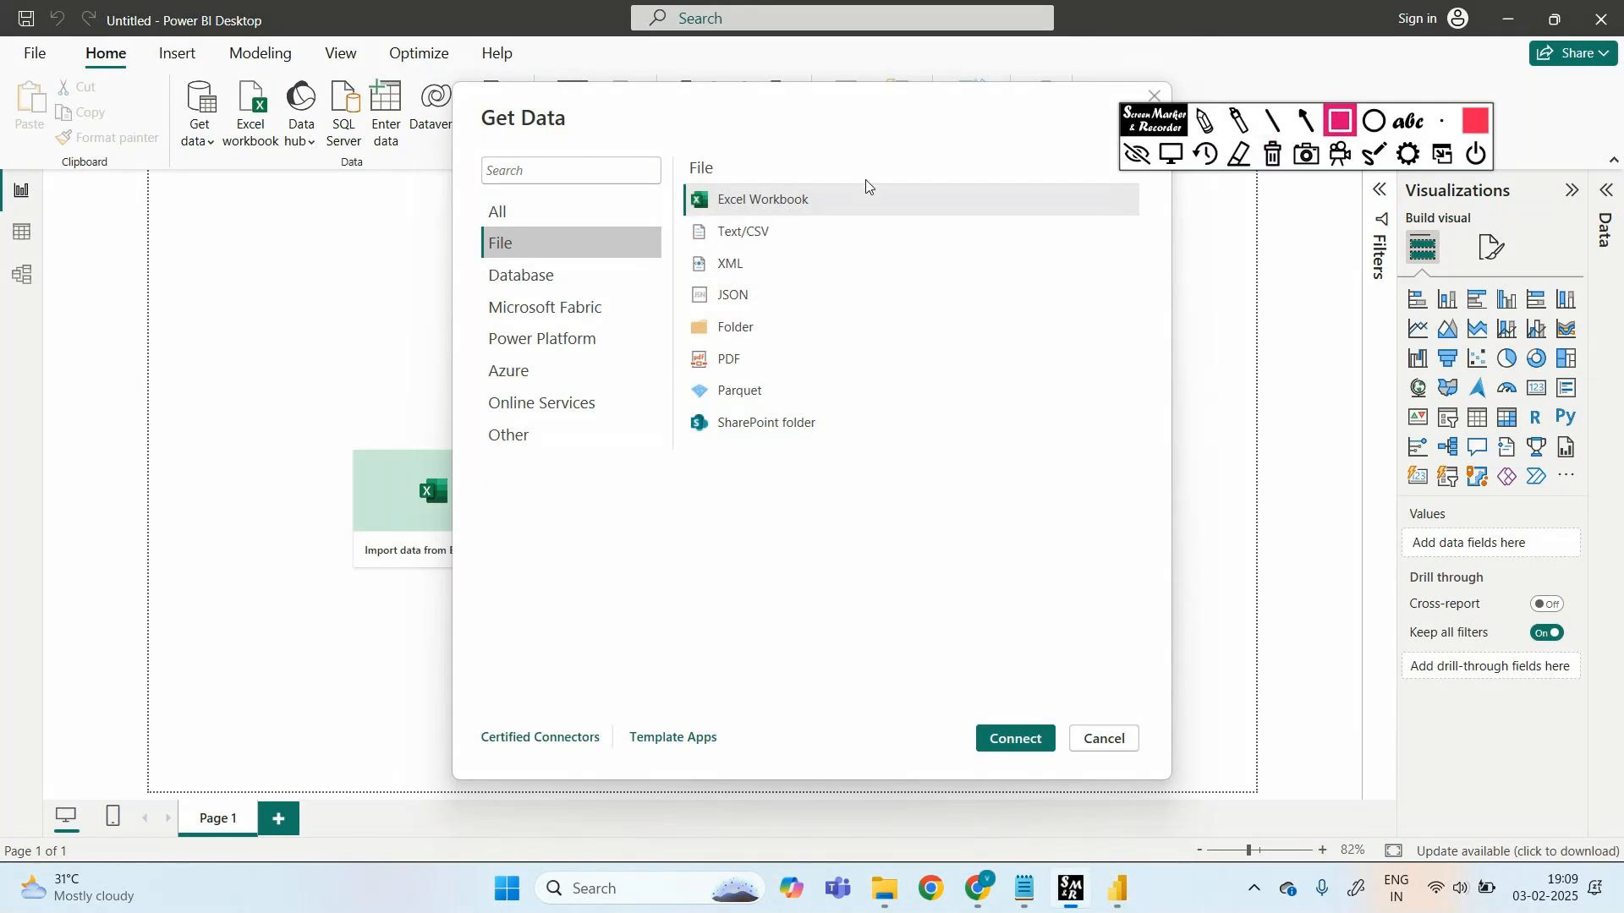
{"action": "left_click", "coordinate": [1204, 121]}
{"action": "mouse_move", "coordinate": [714, 247]}
{"action": "left_mouse_down"}
{"action": "mouse_move", "coordinate": [767, 249]}
{"action": "mouse_move", "coordinate": [844, 204]}
{"action": "mouse_move", "coordinate": [827, 250]}
{"action": "left_mouse_up"}
{"action": "mouse_move", "coordinate": [871, 230]}
{"action": "left_mouse_down"}
{"action": "mouse_move", "coordinate": [898, 226]}
{"action": "mouse_move", "coordinate": [890, 247]}
{"action": "mouse_move", "coordinate": [1075, 216]}
{"action": "mouse_move", "coordinate": [1201, 229]}
{"action": "left_mouse_up"}
{"action": "left_click", "coordinate": [981, 226]}
{"action": "left_click", "coordinate": [1029, 222]}
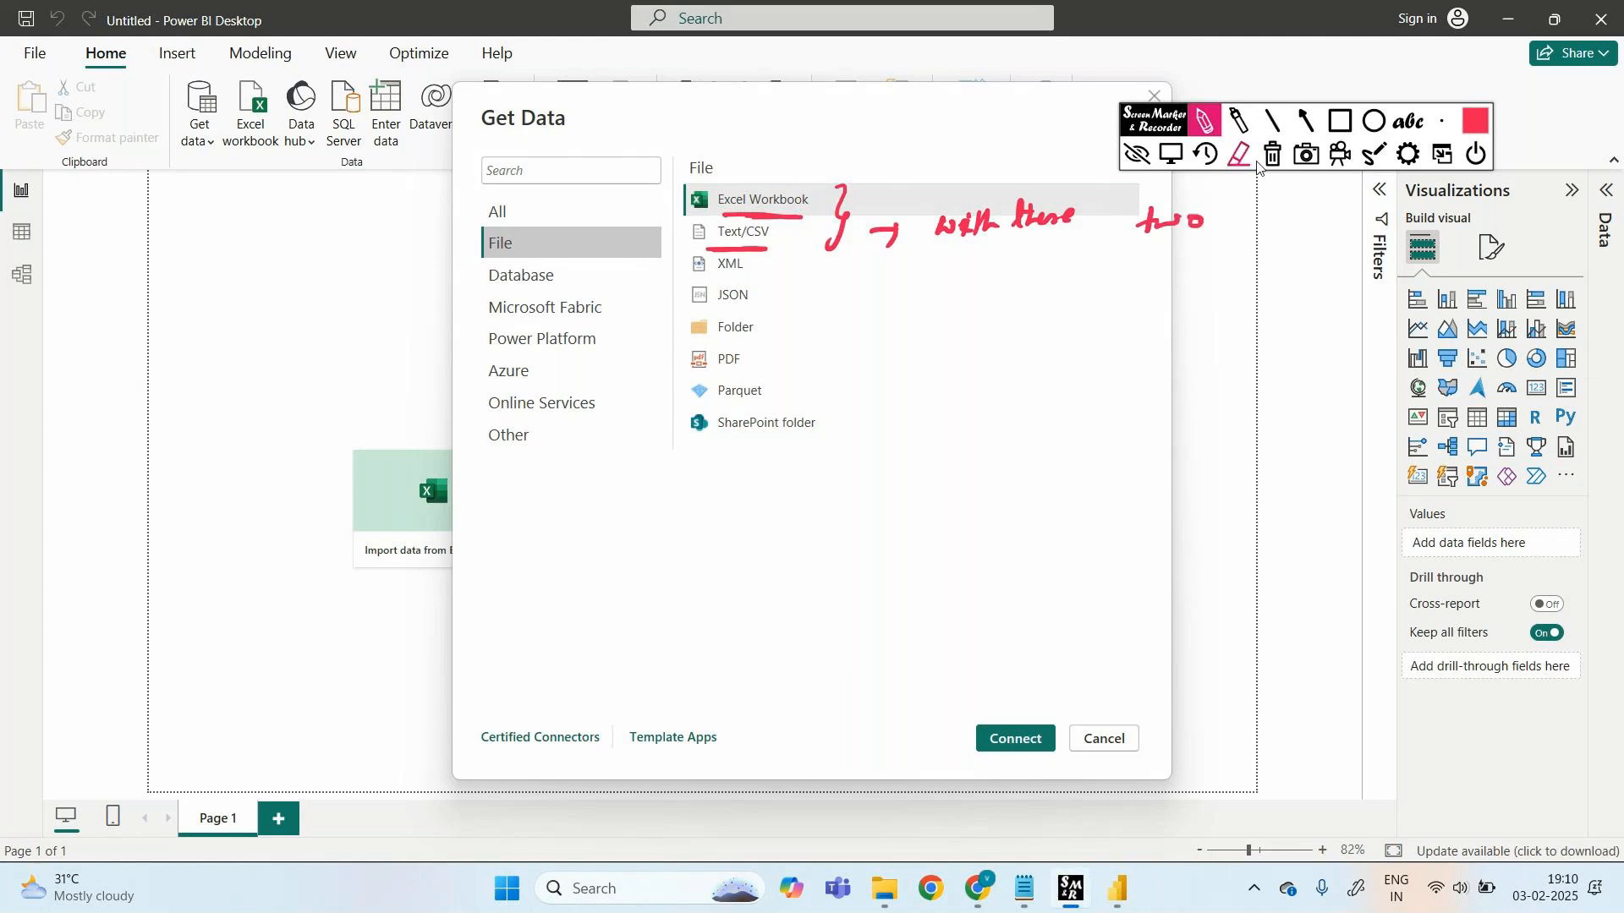
{"action": "left_click", "coordinate": [1132, 153]}
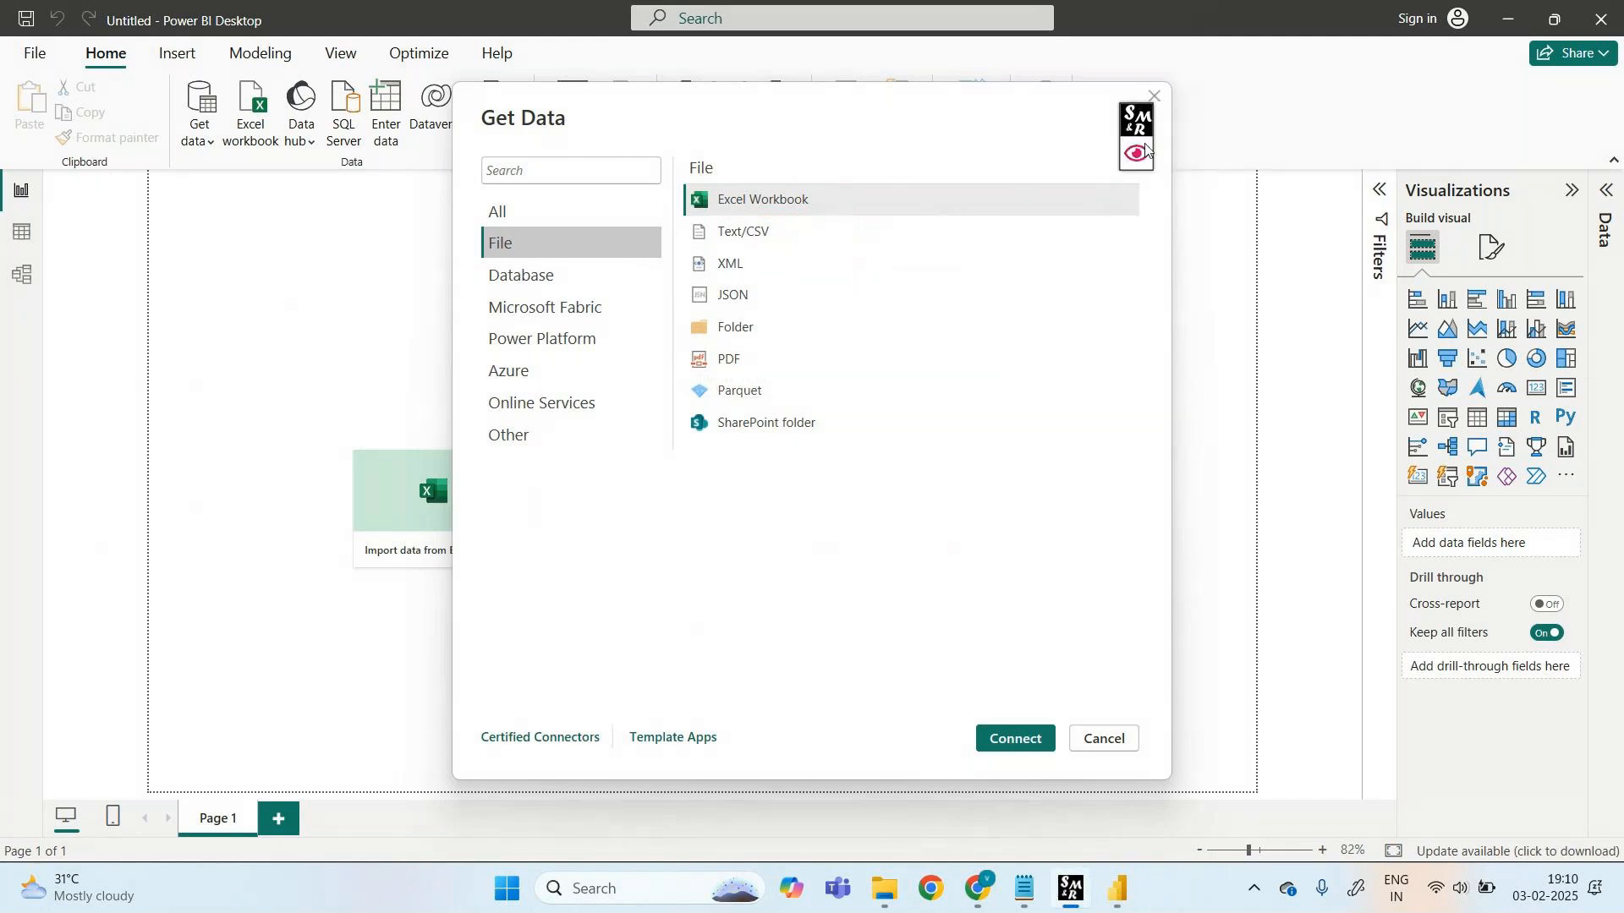
- Box both file sources once more, clear the marks, and show the Database connectors
{"action": "left_click", "coordinate": [1137, 154]}
{"action": "left_click_drag", "start_coordinate": [688, 182], "coordinate": [817, 245]}
{"action": "left_click", "coordinate": [1273, 154]}
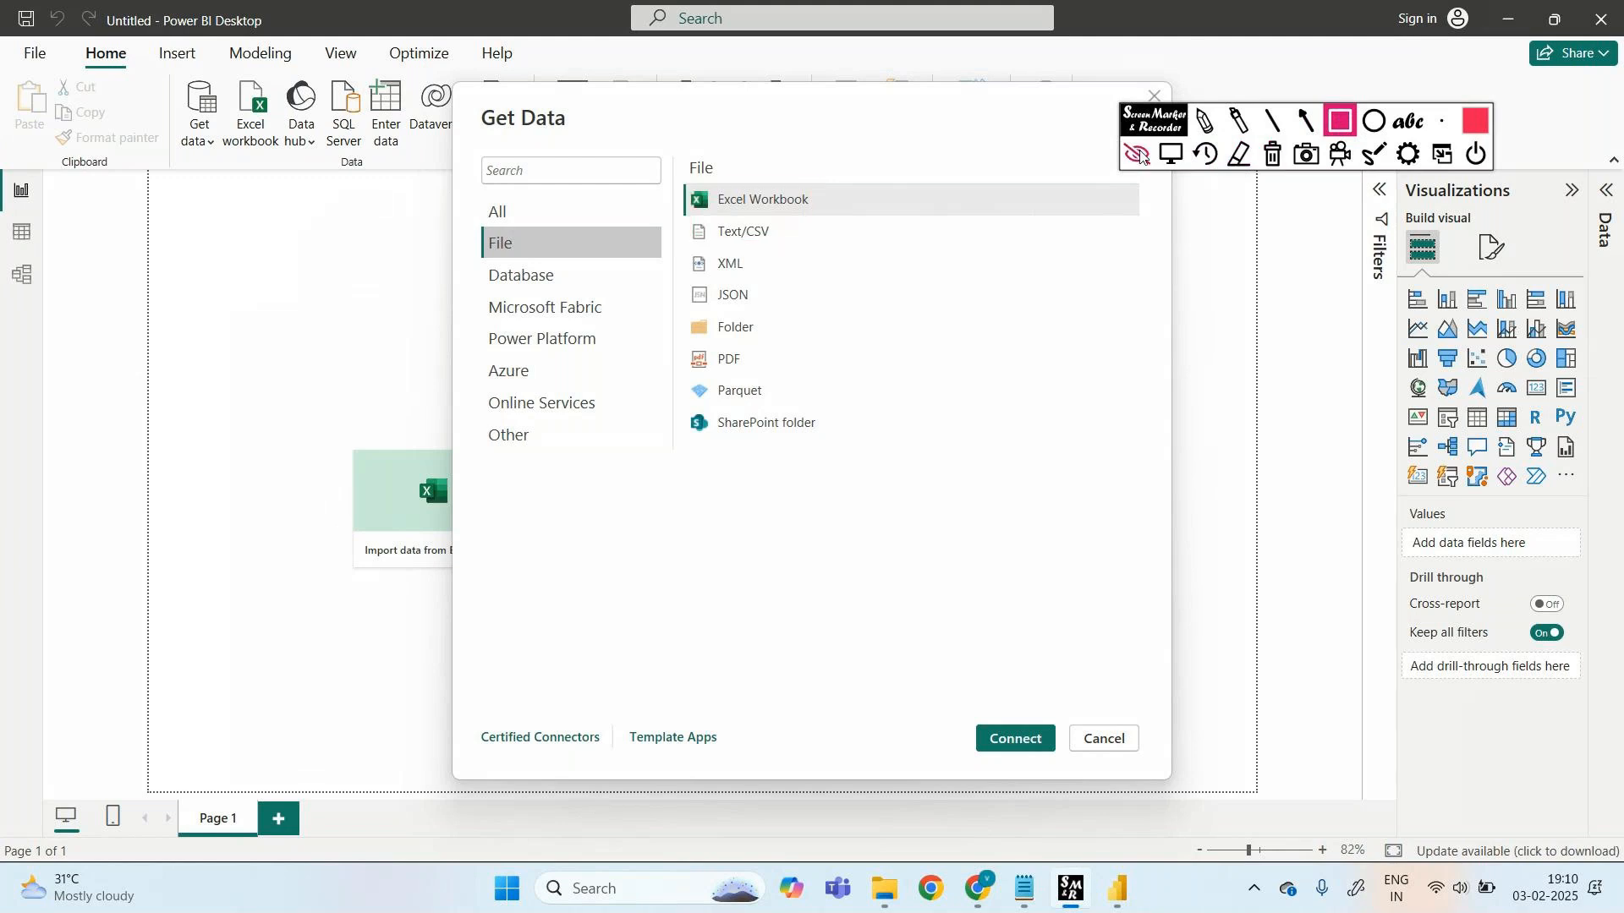
{"action": "left_click", "coordinate": [1136, 154]}
{"action": "left_click", "coordinate": [538, 280]}
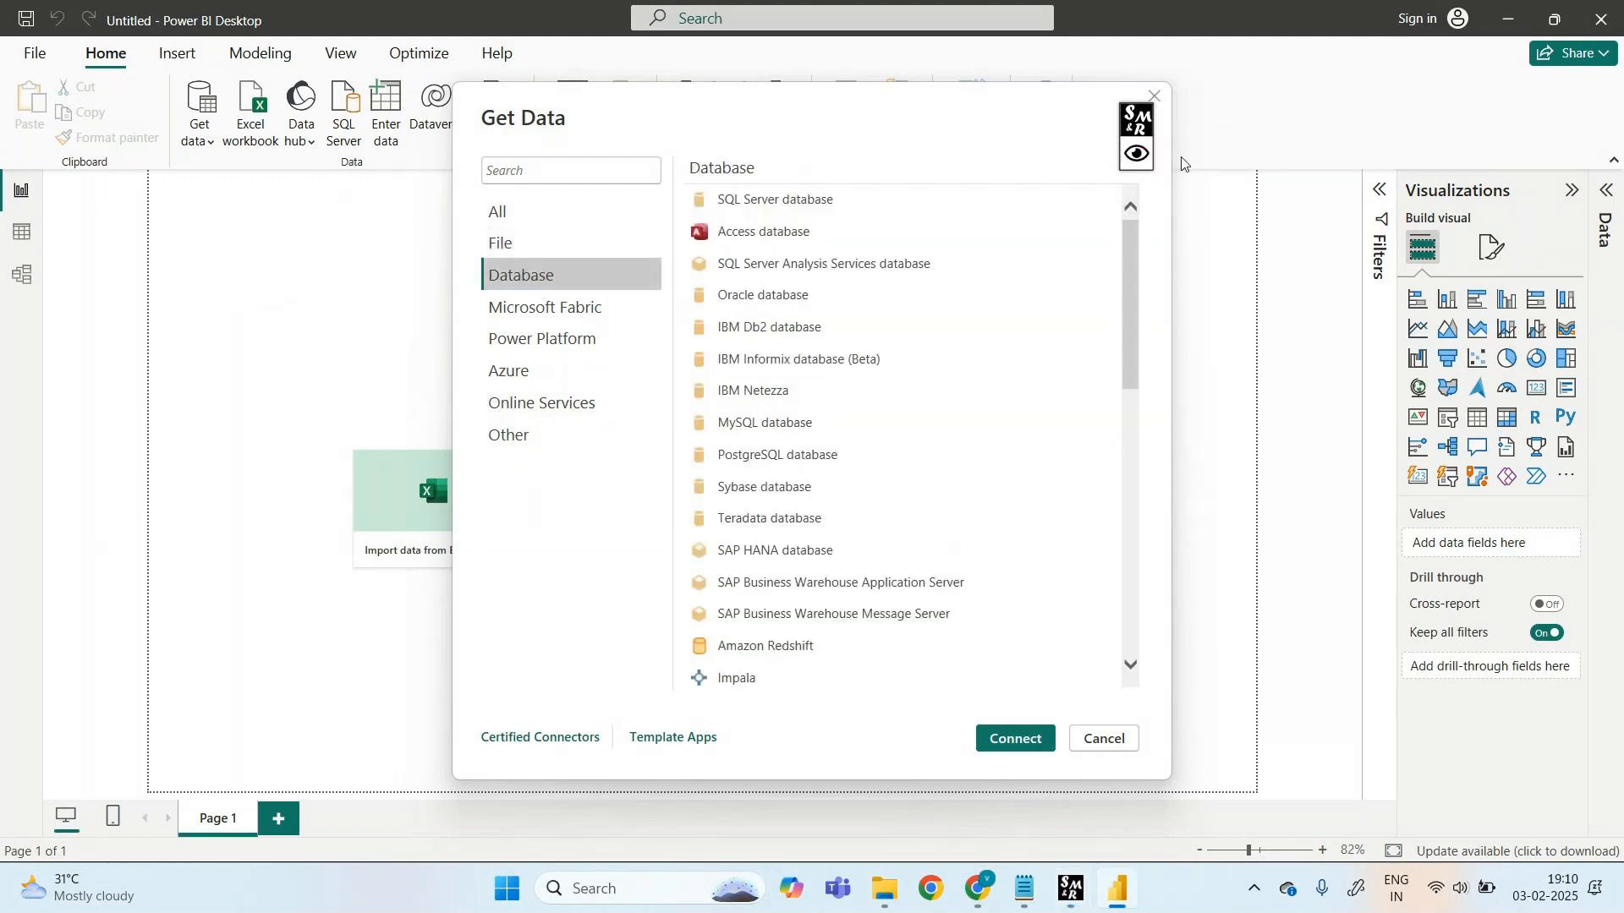
{"action": "left_click", "coordinate": [1137, 154]}
{"action": "left_click", "coordinate": [1333, 123]}
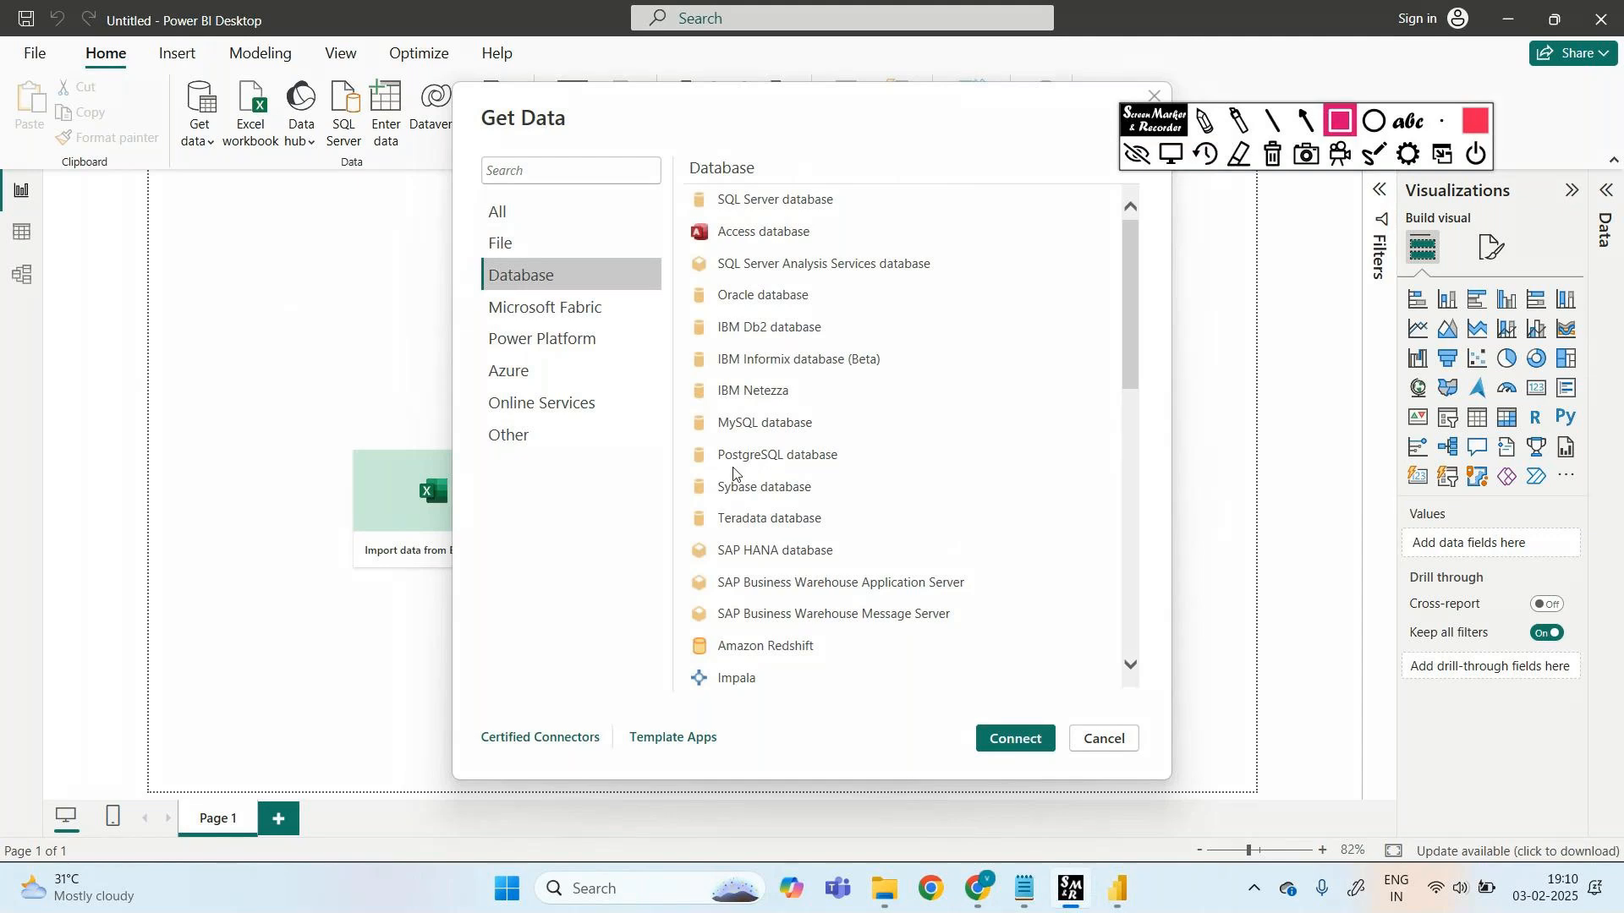
{"action": "left_click_drag", "start_coordinate": [687, 438], "coordinate": [869, 475]}
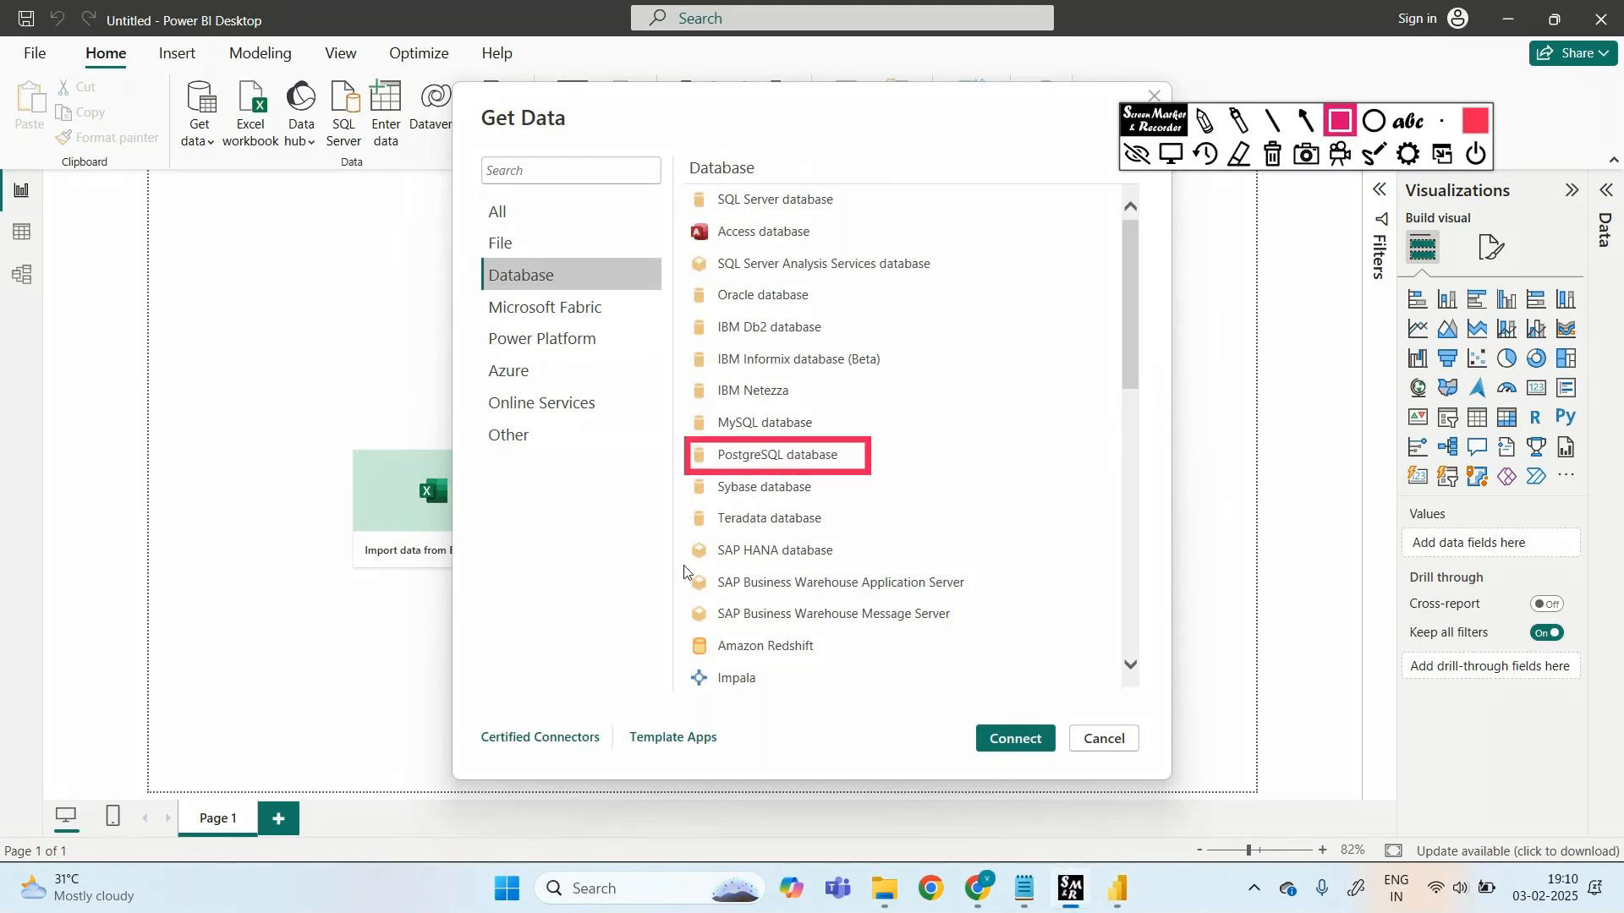
{"action": "left_click", "coordinate": [1206, 127]}
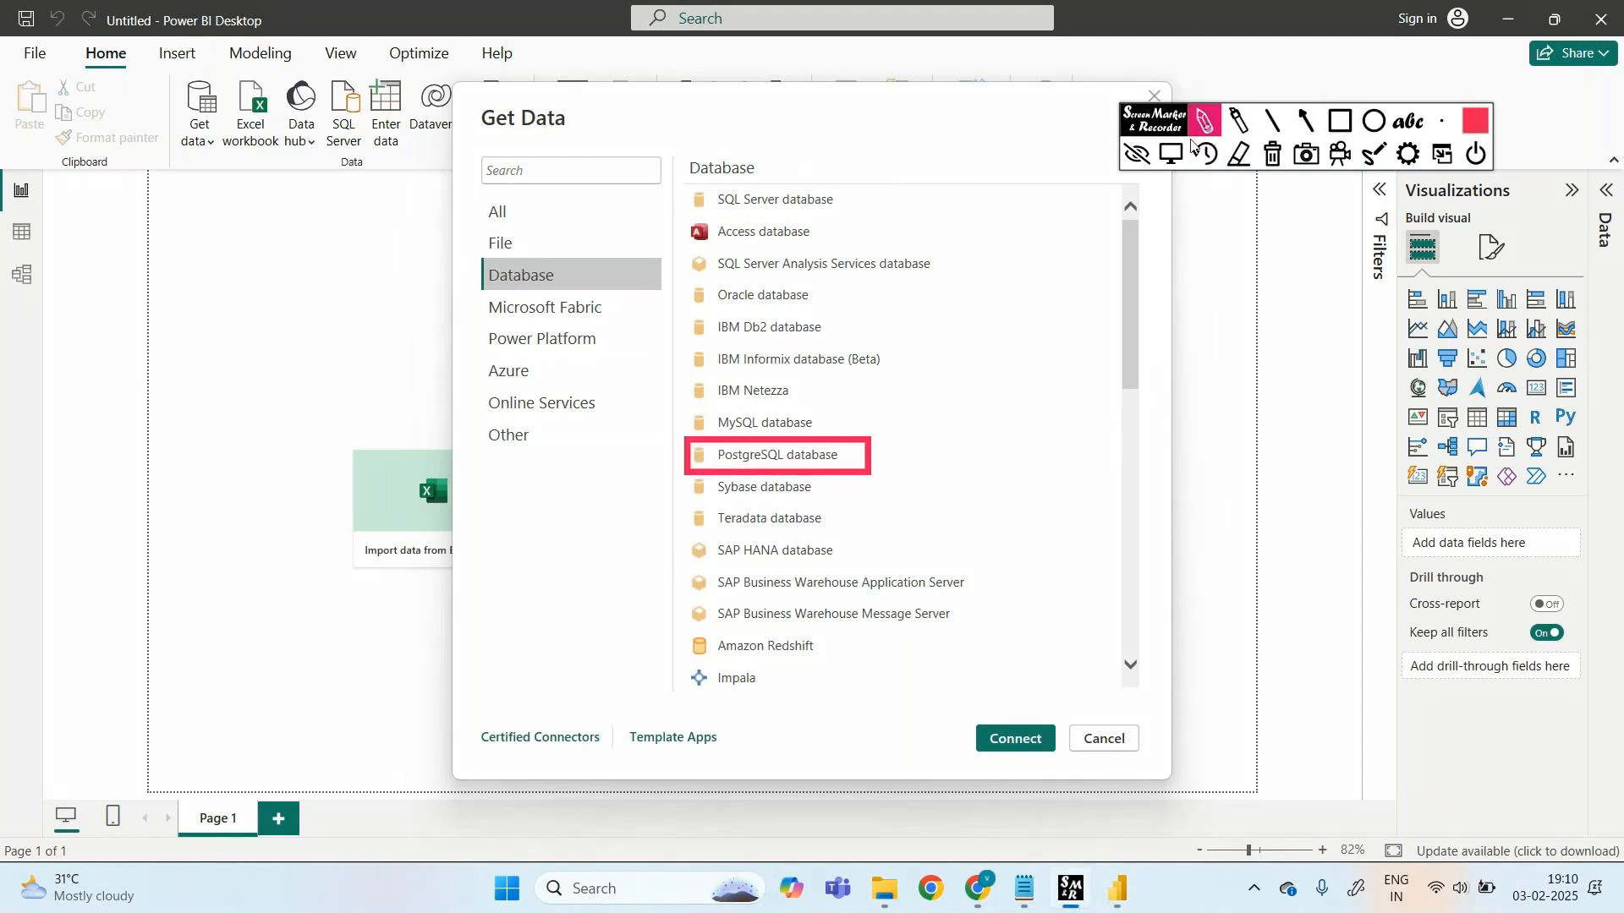
{"action": "left_click_drag", "start_coordinate": [880, 462], "coordinate": [923, 468]}
{"action": "mouse_move", "coordinate": [662, 464]}
{"action": "left_mouse_down"}
{"action": "mouse_move", "coordinate": [300, 505]}
{"action": "mouse_move", "coordinate": [285, 522]}
{"action": "left_mouse_up"}
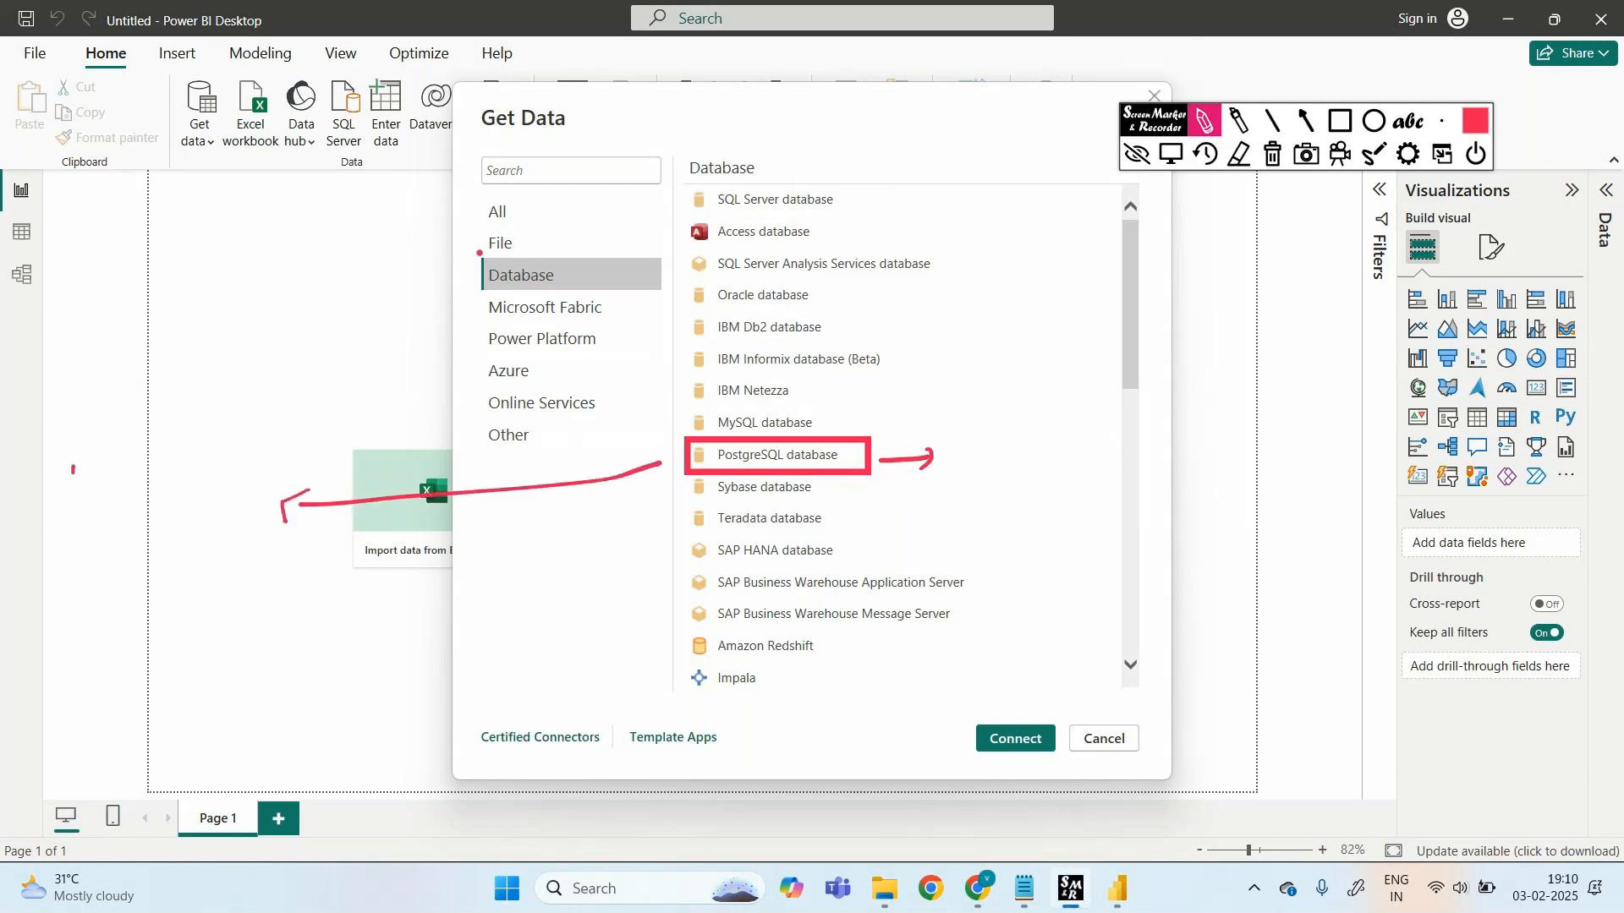
{"action": "left_click_drag", "start_coordinate": [71, 316], "coordinate": [101, 313]}
{"action": "mouse_move", "coordinate": [85, 313]}
{"action": "left_mouse_down"}
{"action": "mouse_move", "coordinate": [87, 337]}
{"action": "mouse_move", "coordinate": [173, 335]}
{"action": "mouse_move", "coordinate": [196, 309]}
{"action": "mouse_move", "coordinate": [152, 336]}
{"action": "left_mouse_up"}
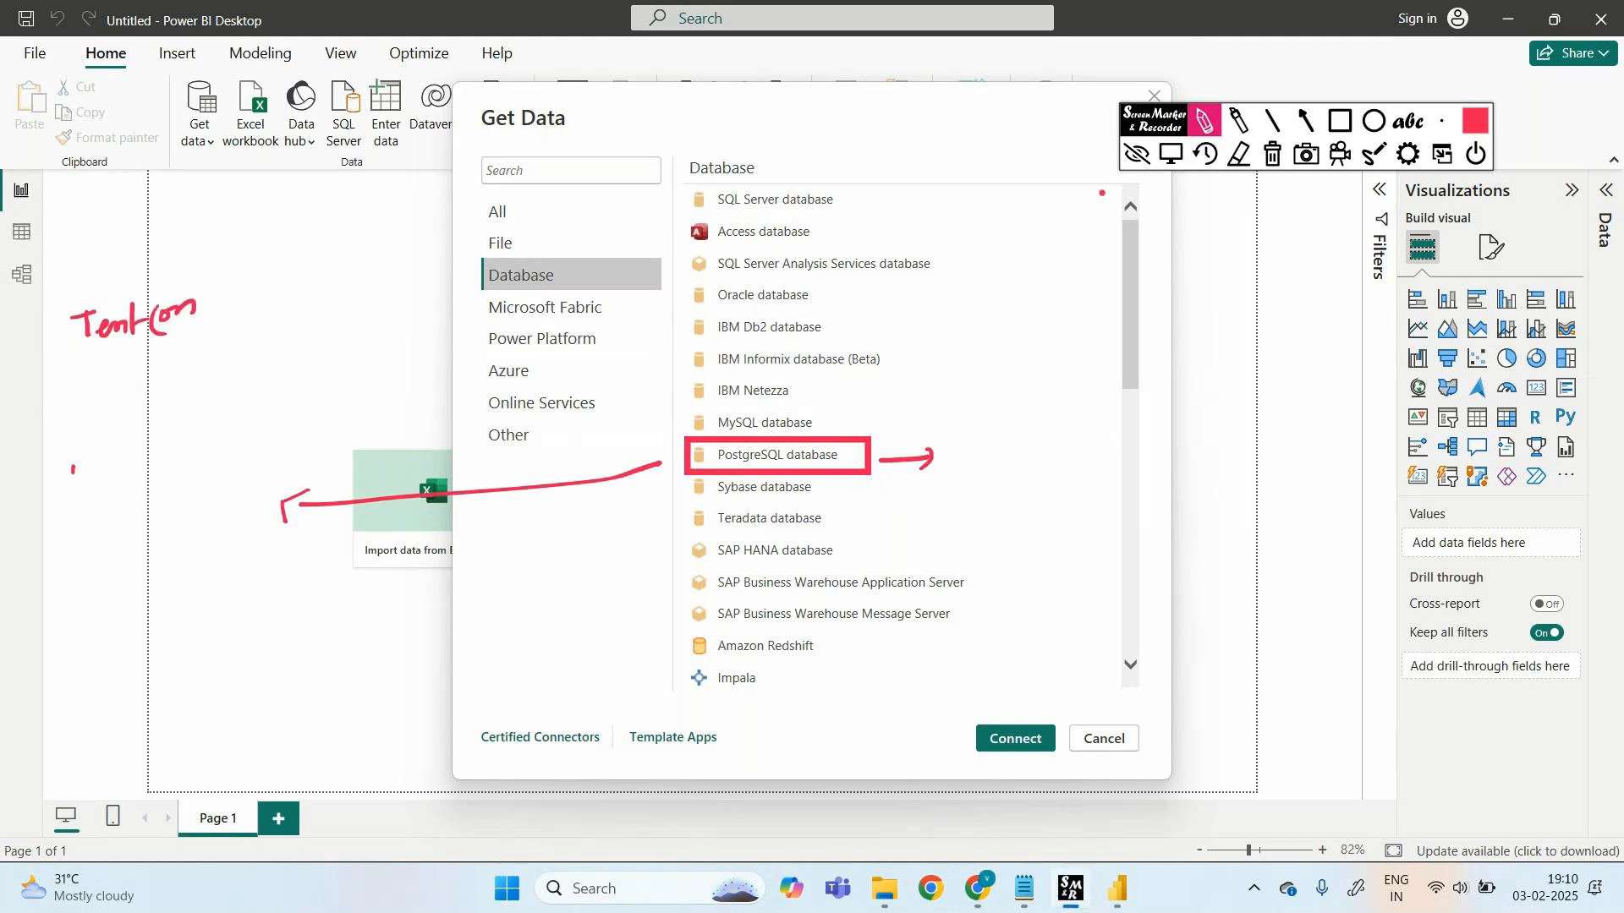
{"action": "left_click", "coordinate": [1275, 154]}
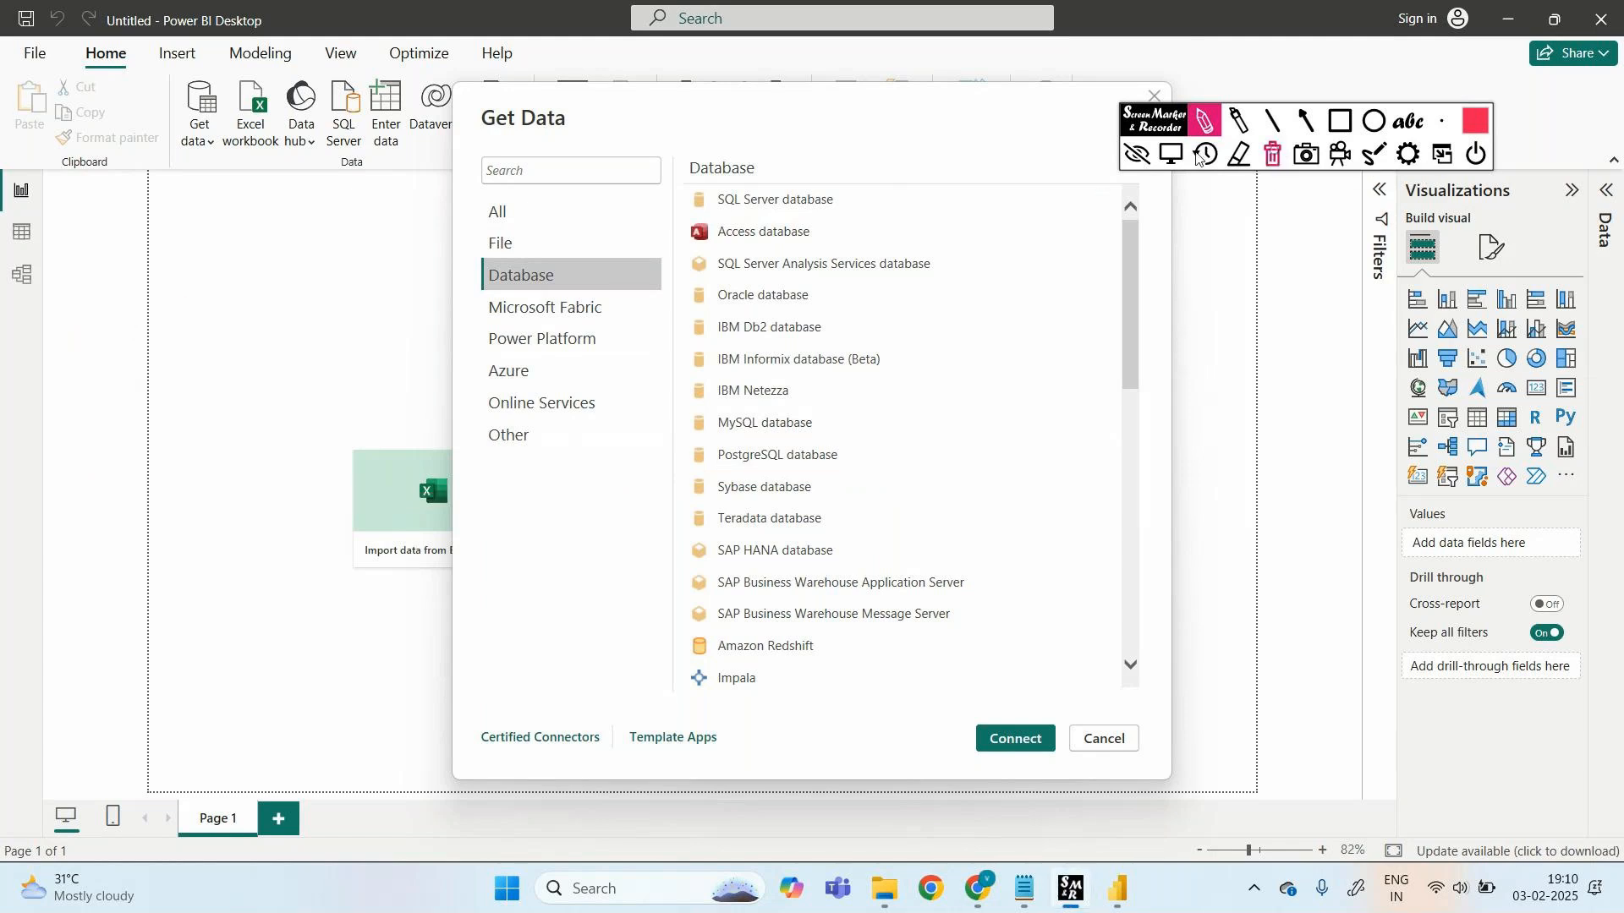
{"action": "left_click", "coordinate": [1140, 155]}
{"action": "mouse_move", "coordinate": [979, 888]}
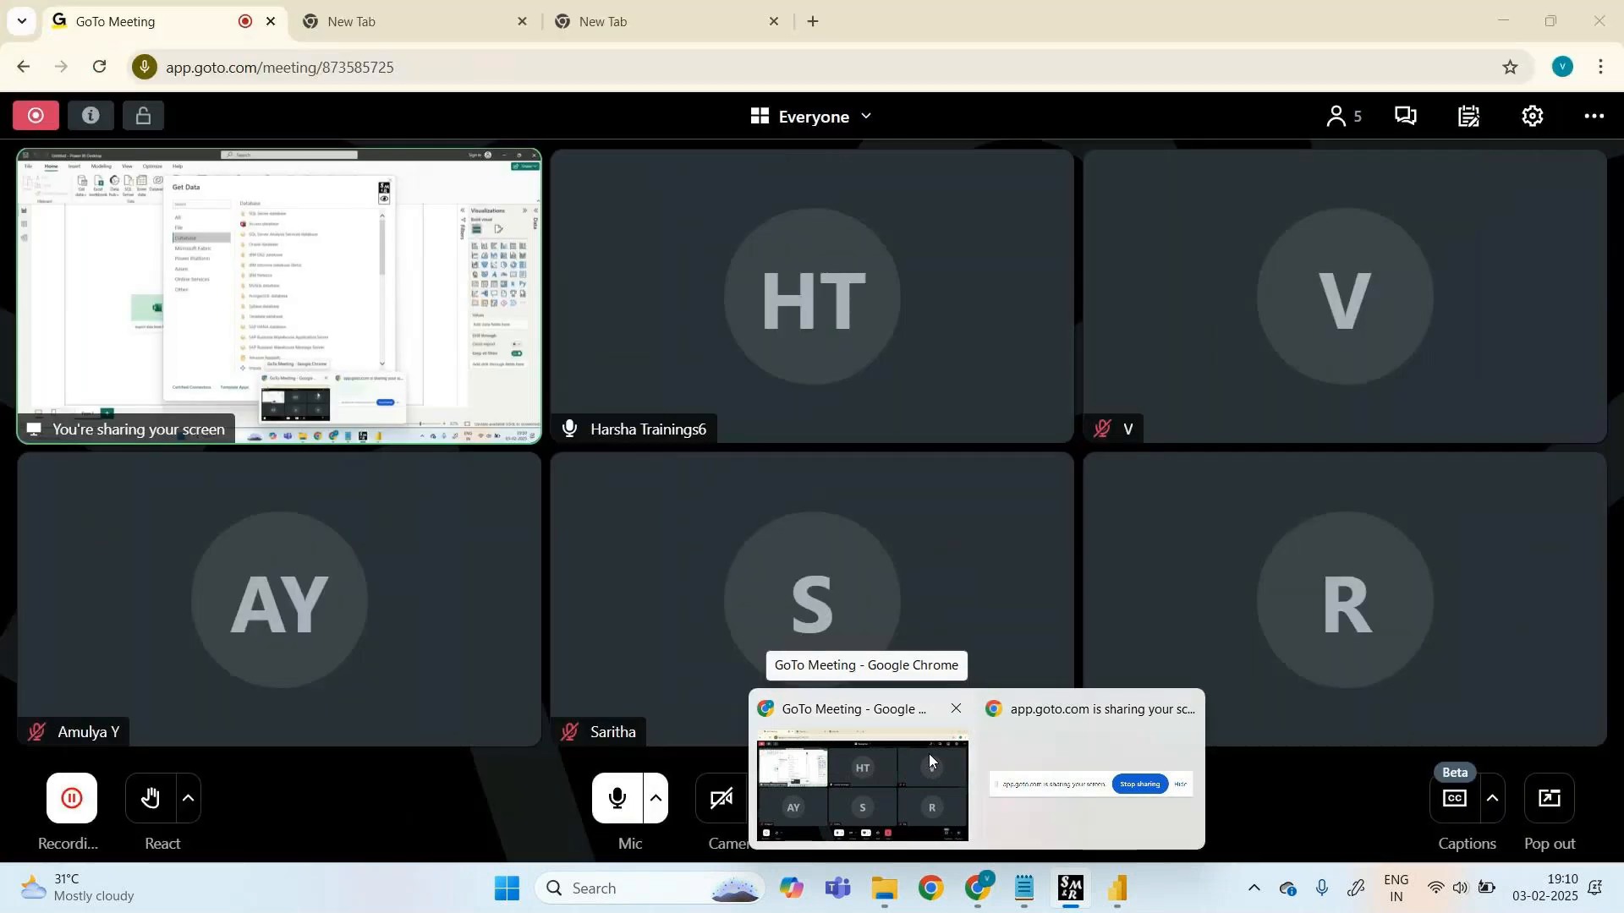
{"action": "left_click", "coordinate": [930, 754]}
{"action": "left_click", "coordinate": [1117, 888]}
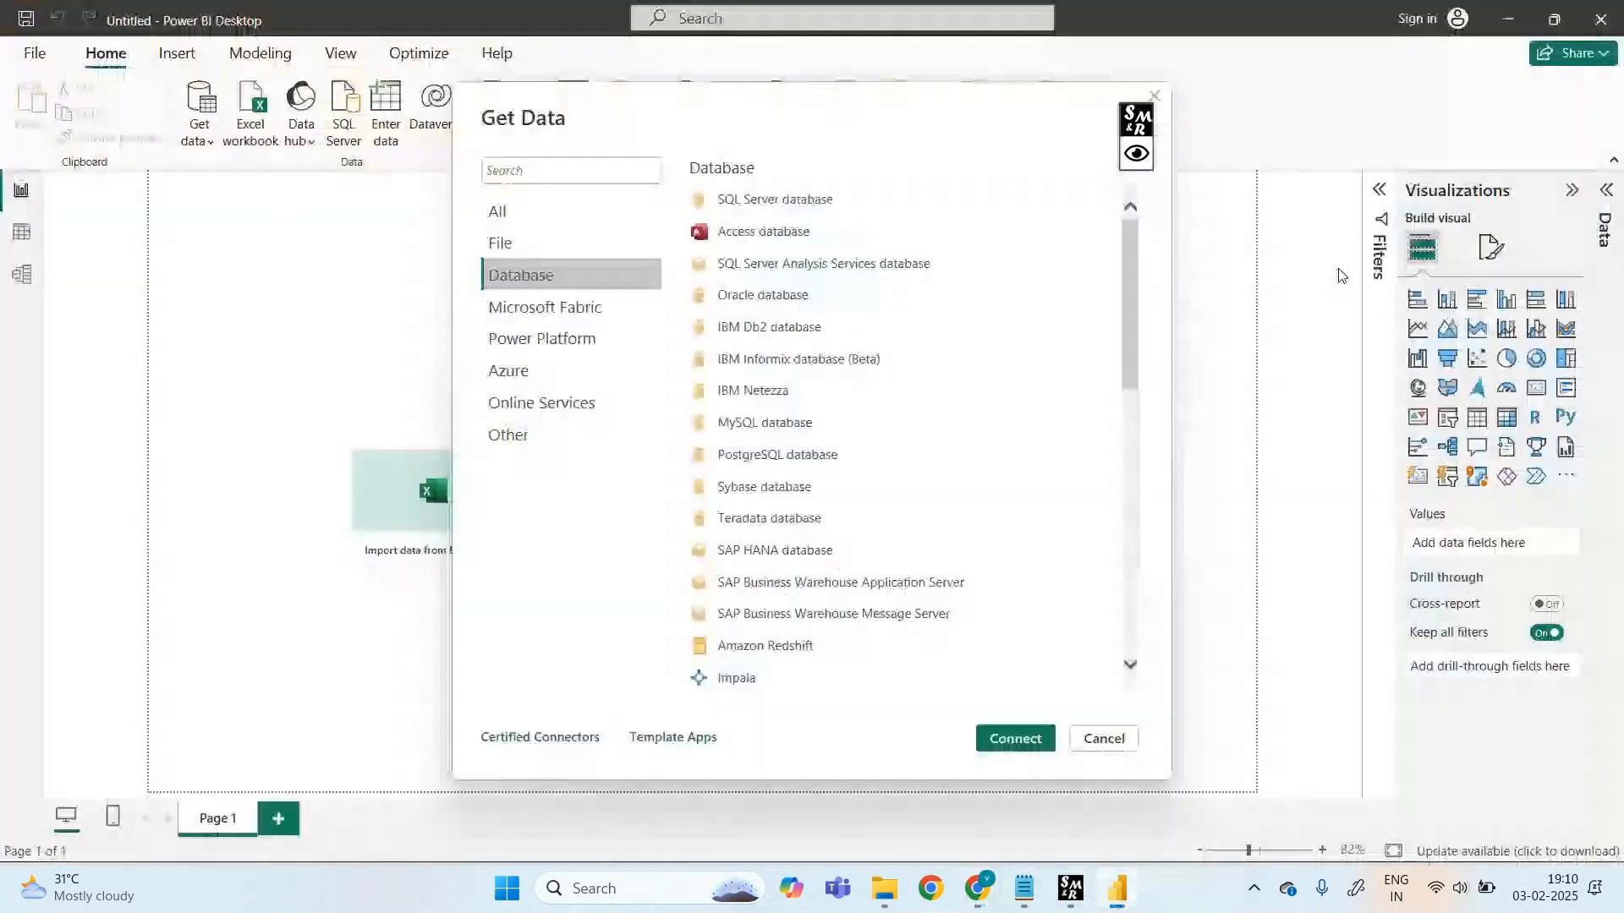
{"action": "left_click", "coordinate": [1137, 153]}
{"action": "left_click", "coordinate": [1205, 124]}
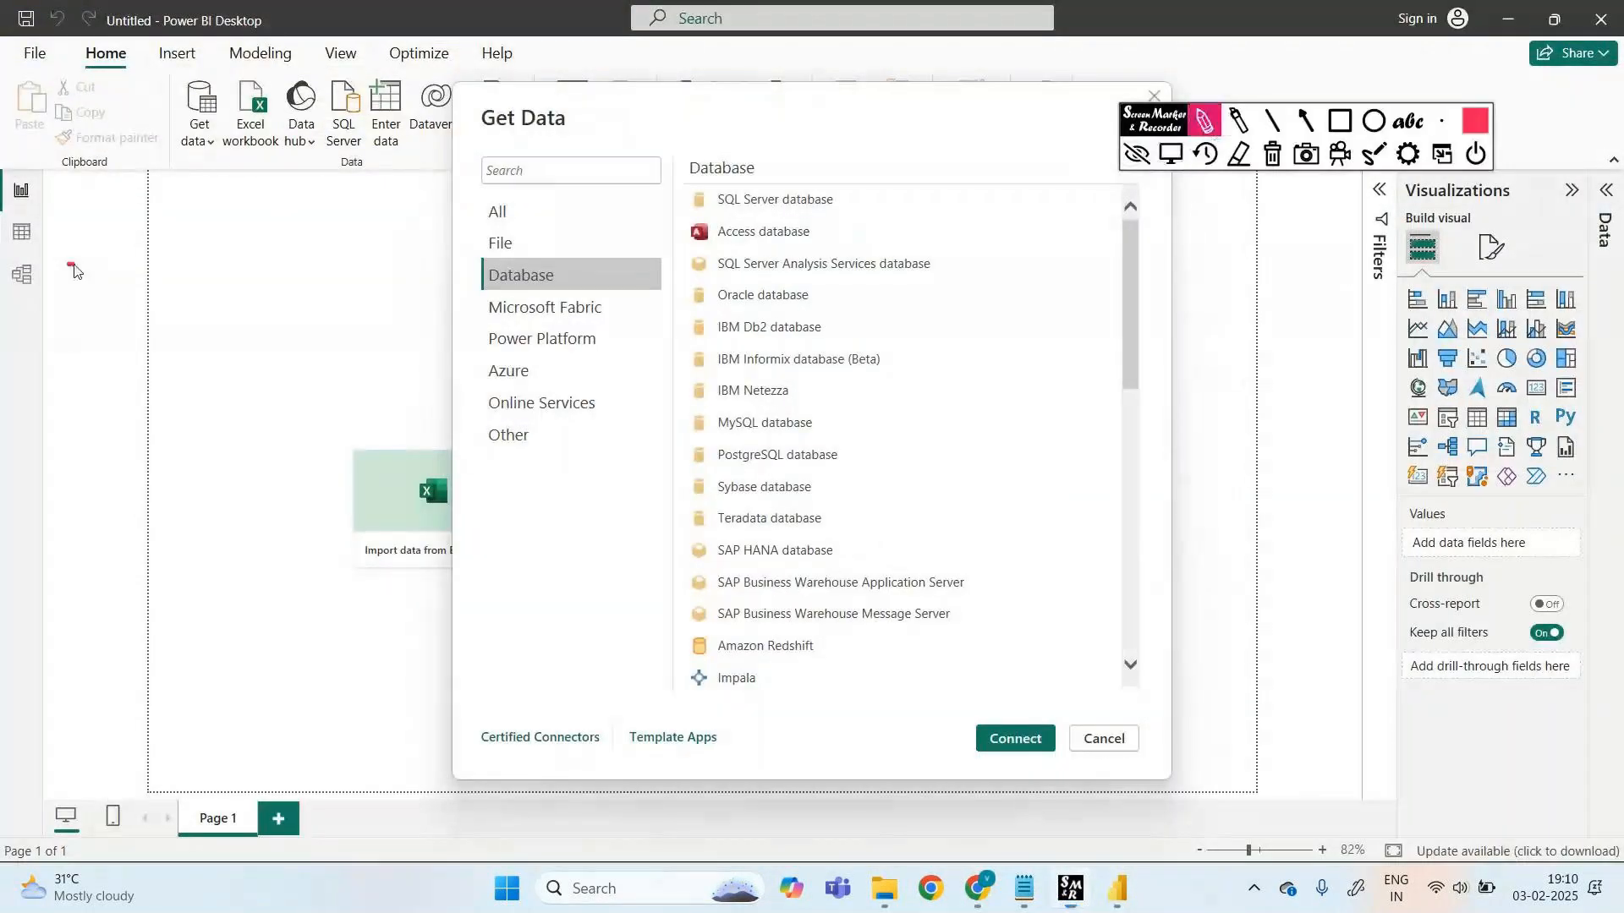
{"action": "left_click_drag", "start_coordinate": [74, 265], "coordinate": [92, 262]}
{"action": "mouse_move", "coordinate": [85, 262]}
{"action": "left_mouse_down"}
{"action": "mouse_move", "coordinate": [82, 285]}
{"action": "mouse_move", "coordinate": [103, 273]}
{"action": "mouse_move", "coordinate": [82, 286]}
{"action": "mouse_move", "coordinate": [116, 286]}
{"action": "left_mouse_up"}
{"action": "mouse_move", "coordinate": [140, 248]}
{"action": "left_mouse_down"}
{"action": "mouse_move", "coordinate": [135, 298]}
{"action": "mouse_move", "coordinate": [154, 271]}
{"action": "mouse_move", "coordinate": [134, 283]}
{"action": "left_mouse_up"}
{"action": "mouse_move", "coordinate": [193, 284]}
{"action": "left_mouse_down"}
{"action": "mouse_move", "coordinate": [209, 276]}
{"action": "mouse_move", "coordinate": [199, 289]}
{"action": "left_mouse_up"}
{"action": "left_click_drag", "start_coordinate": [218, 271], "coordinate": [208, 291]}
{"action": "left_click_drag", "start_coordinate": [224, 270], "coordinate": [246, 267]}
{"action": "mouse_move", "coordinate": [193, 330]}
{"action": "left_mouse_down"}
{"action": "mouse_move", "coordinate": [235, 335]}
{"action": "mouse_move", "coordinate": [179, 365]}
{"action": "mouse_move", "coordinate": [227, 406]}
{"action": "mouse_move", "coordinate": [272, 394]}
{"action": "left_mouse_up"}
{"action": "mouse_move", "coordinate": [303, 355]}
{"action": "left_mouse_down"}
{"action": "mouse_move", "coordinate": [293, 386]}
{"action": "mouse_move", "coordinate": [310, 369]}
{"action": "left_mouse_up"}
{"action": "left_click_drag", "start_coordinate": [315, 362], "coordinate": [318, 383]}
{"action": "left_click_drag", "start_coordinate": [327, 359], "coordinate": [342, 383]}
{"action": "left_click_drag", "start_coordinate": [353, 359], "coordinate": [343, 383]}
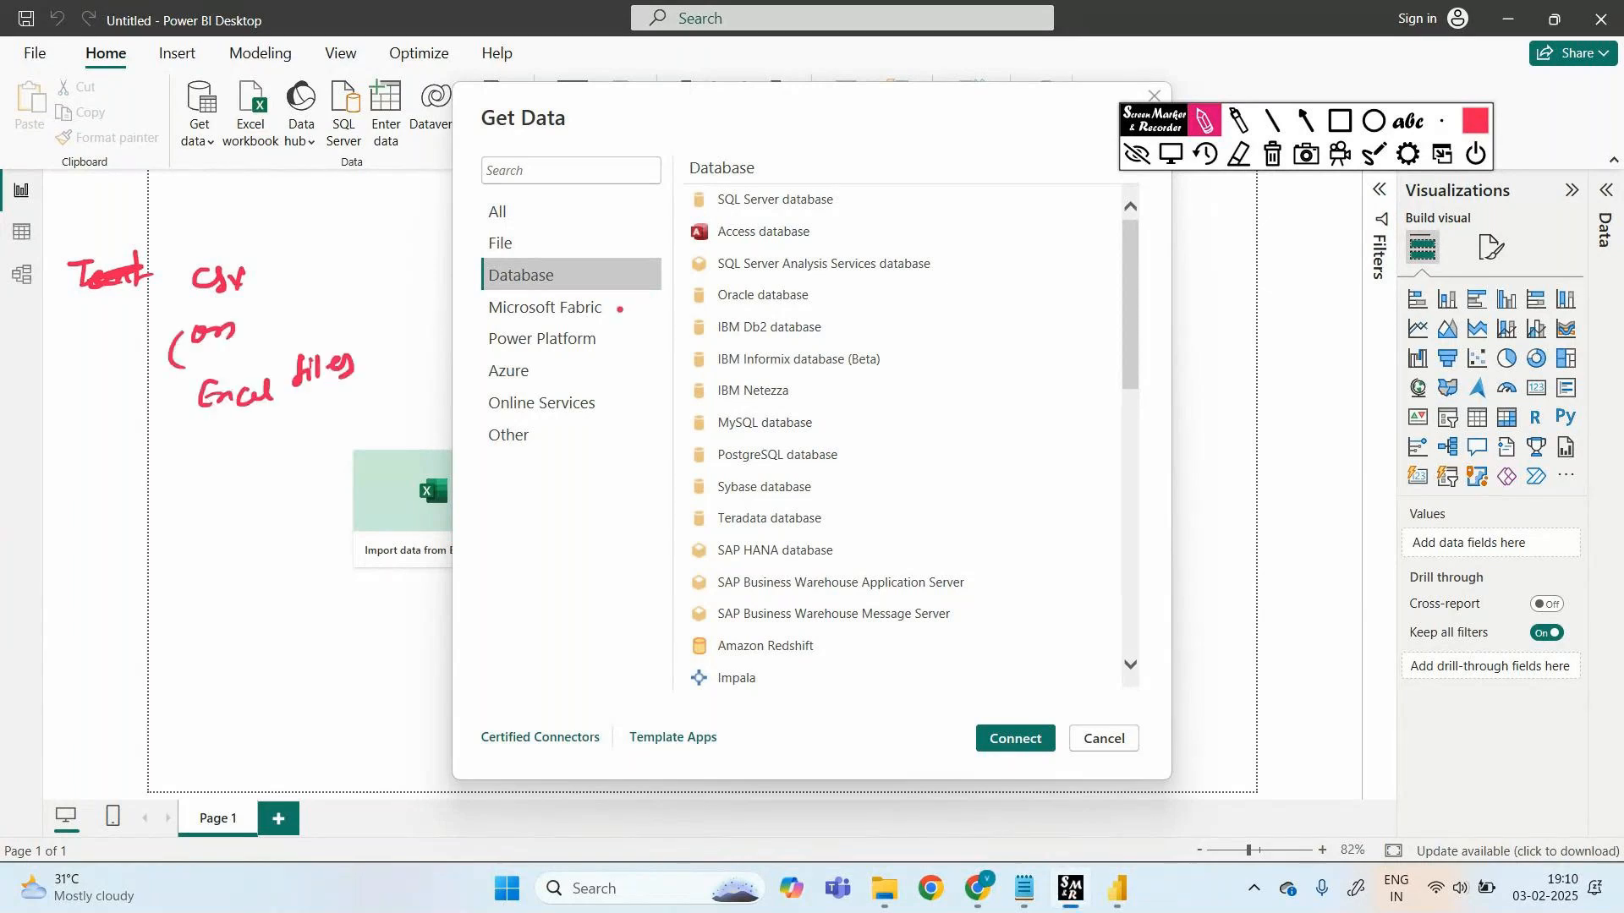
{"action": "mouse_move", "coordinate": [717, 456]}
{"action": "left_mouse_down"}
{"action": "mouse_move", "coordinate": [715, 480]}
{"action": "mouse_move", "coordinate": [848, 438]}
{"action": "mouse_move", "coordinate": [710, 433]}
{"action": "mouse_move", "coordinate": [707, 474]}
{"action": "left_mouse_up"}
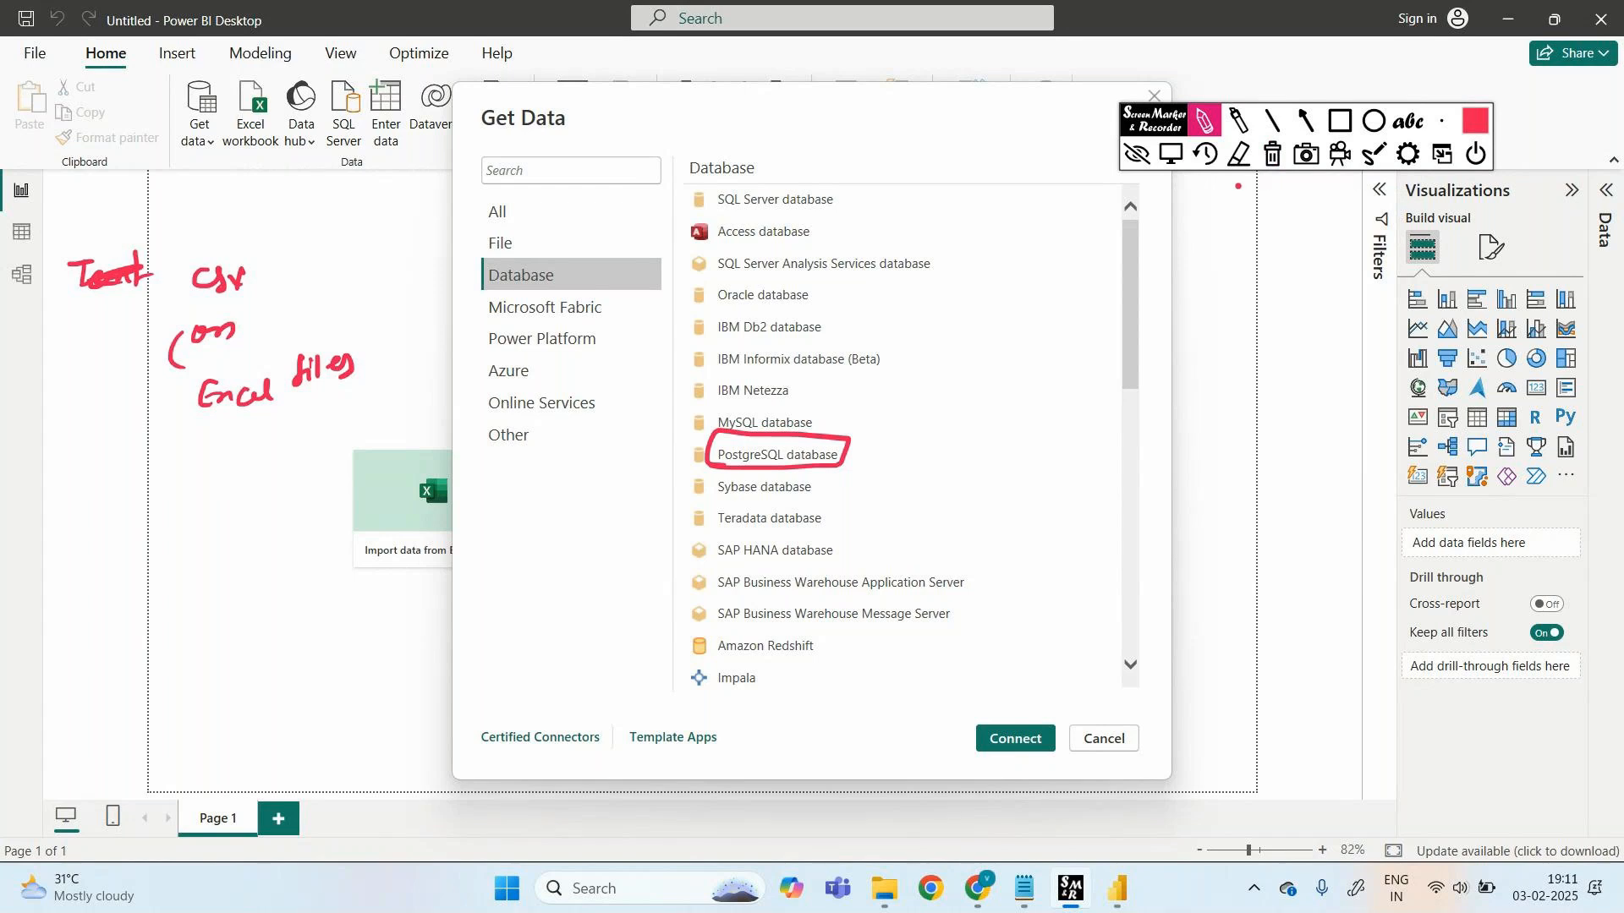
{"action": "left_click_drag", "start_coordinate": [174, 446], "coordinate": [327, 427]}
{"action": "left_click_drag", "start_coordinate": [707, 456], "coordinate": [461, 510]}
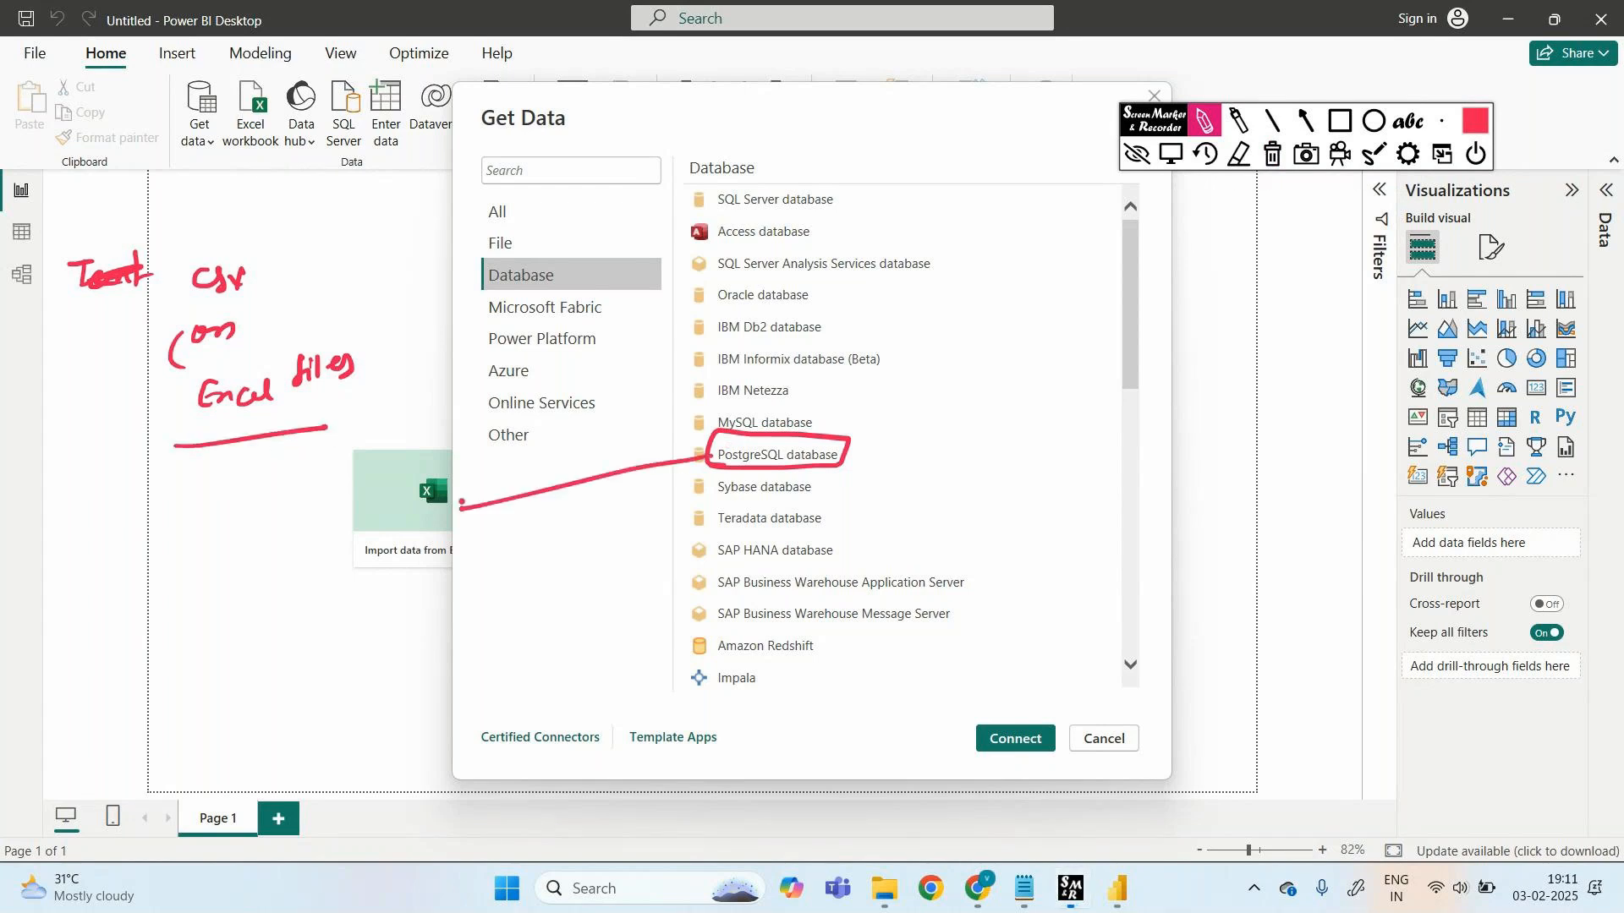
{"action": "left_click", "coordinate": [1273, 155]}
{"action": "left_click", "coordinate": [1136, 155]}
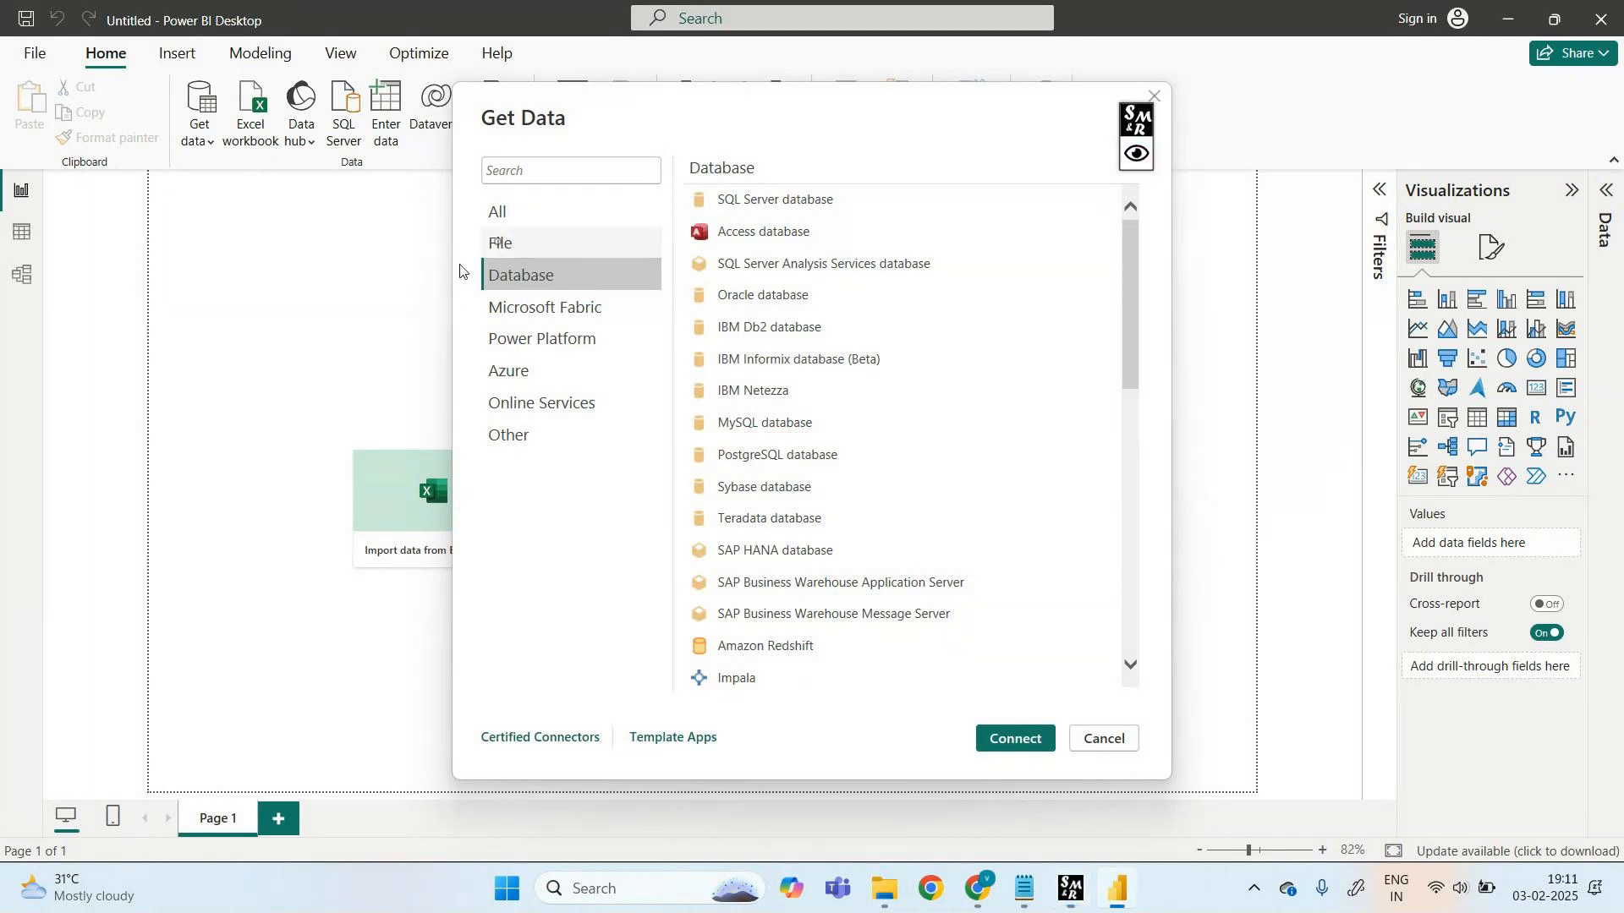
- Connect via Text/CSV and open 'Sky_Transport_Corp.xlsx - Worksheet (1)' from Downloads
{"action": "left_click", "coordinate": [501, 244]}
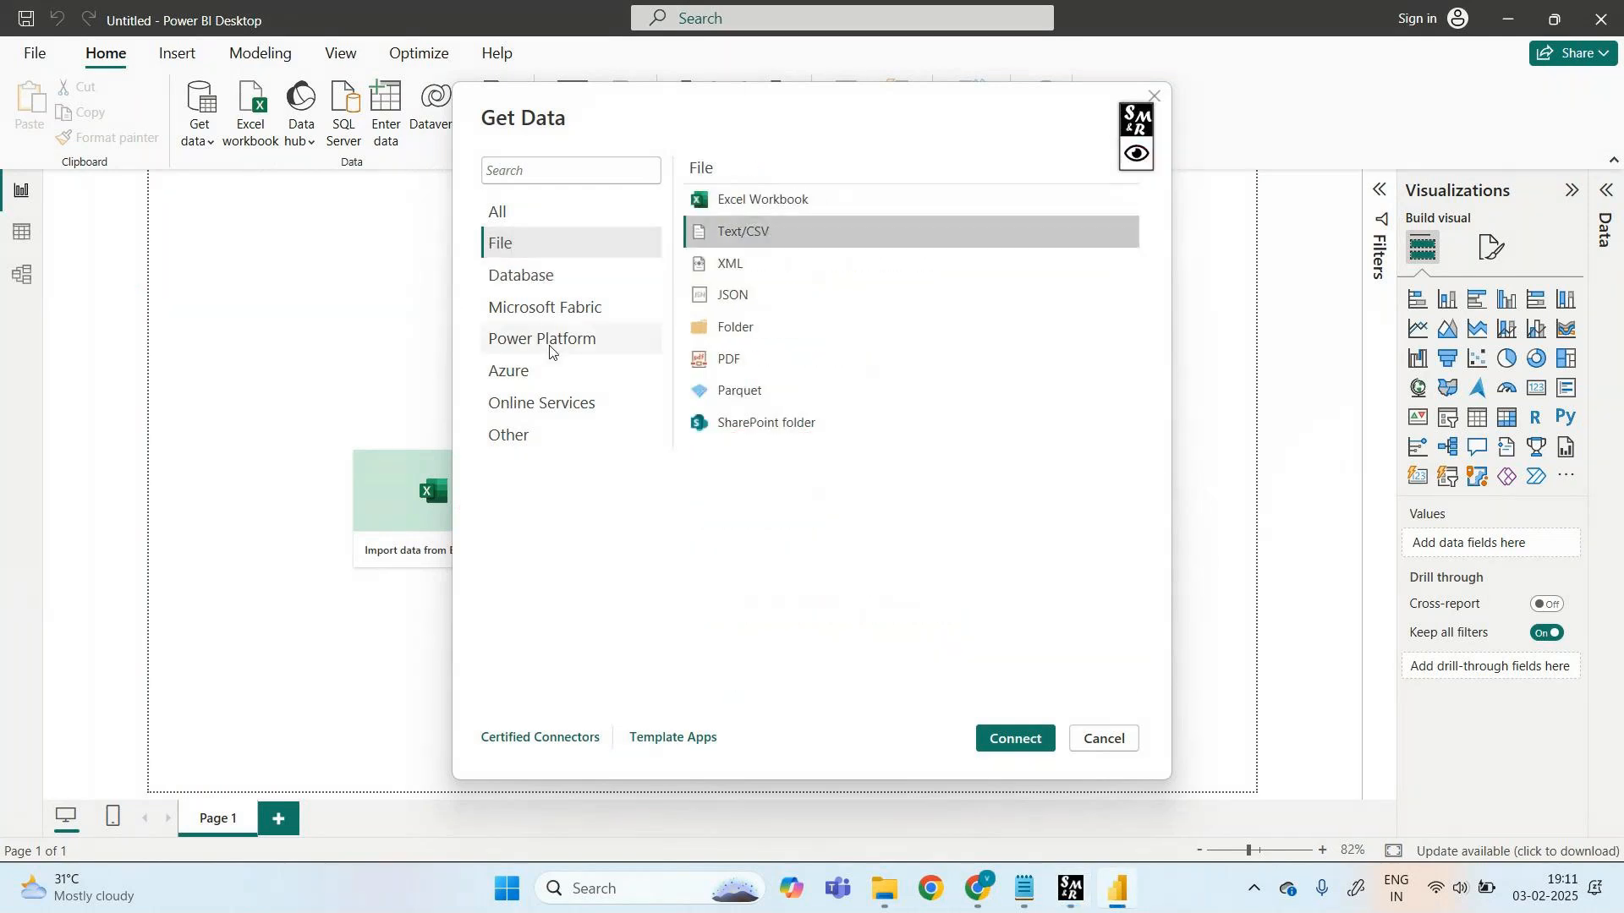
{"action": "left_click", "coordinate": [1009, 741]}
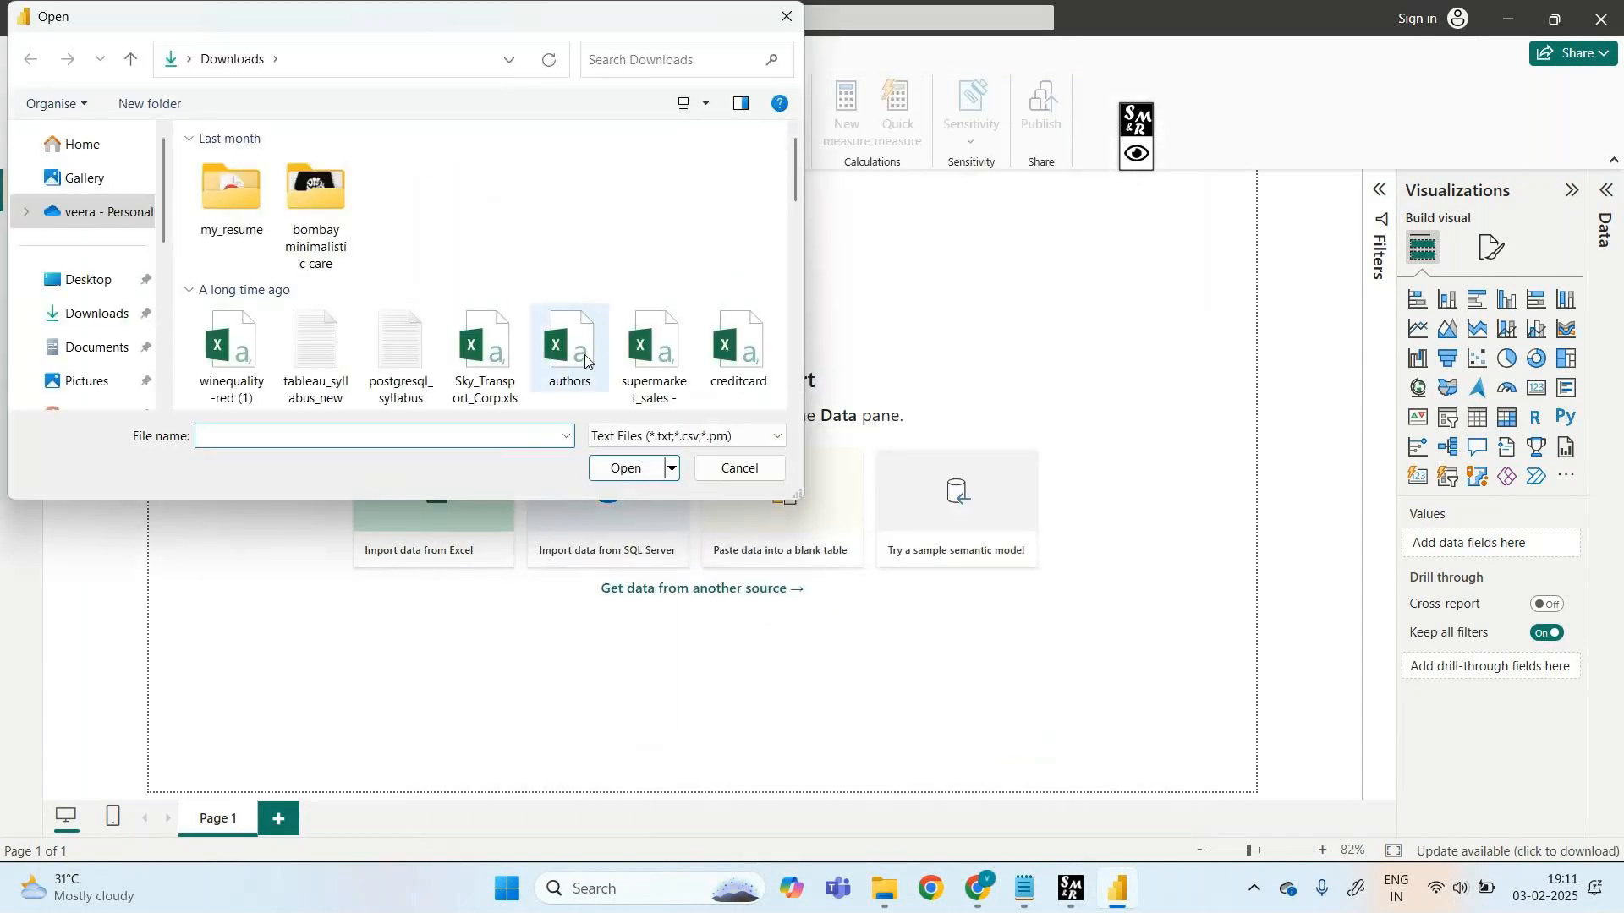
{"action": "left_click", "coordinate": [1137, 158]}
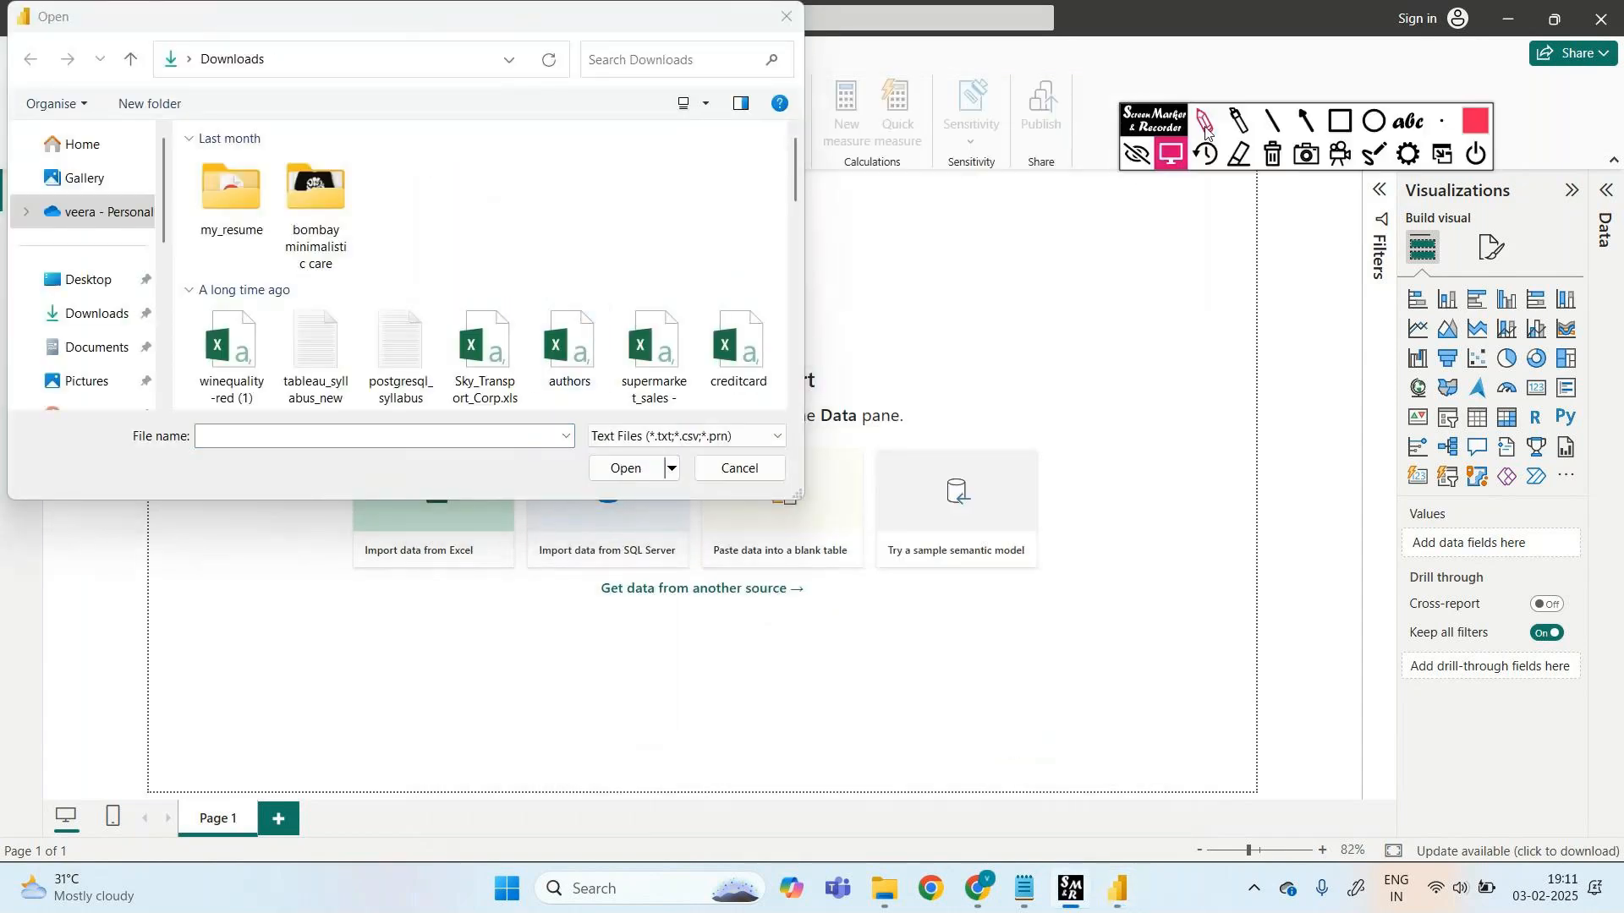
{"action": "mouse_move", "coordinate": [448, 296]}
{"action": "left_mouse_down"}
{"action": "mouse_move", "coordinate": [430, 397]}
{"action": "mouse_move", "coordinate": [522, 347]}
{"action": "mouse_move", "coordinate": [448, 298]}
{"action": "left_mouse_up"}
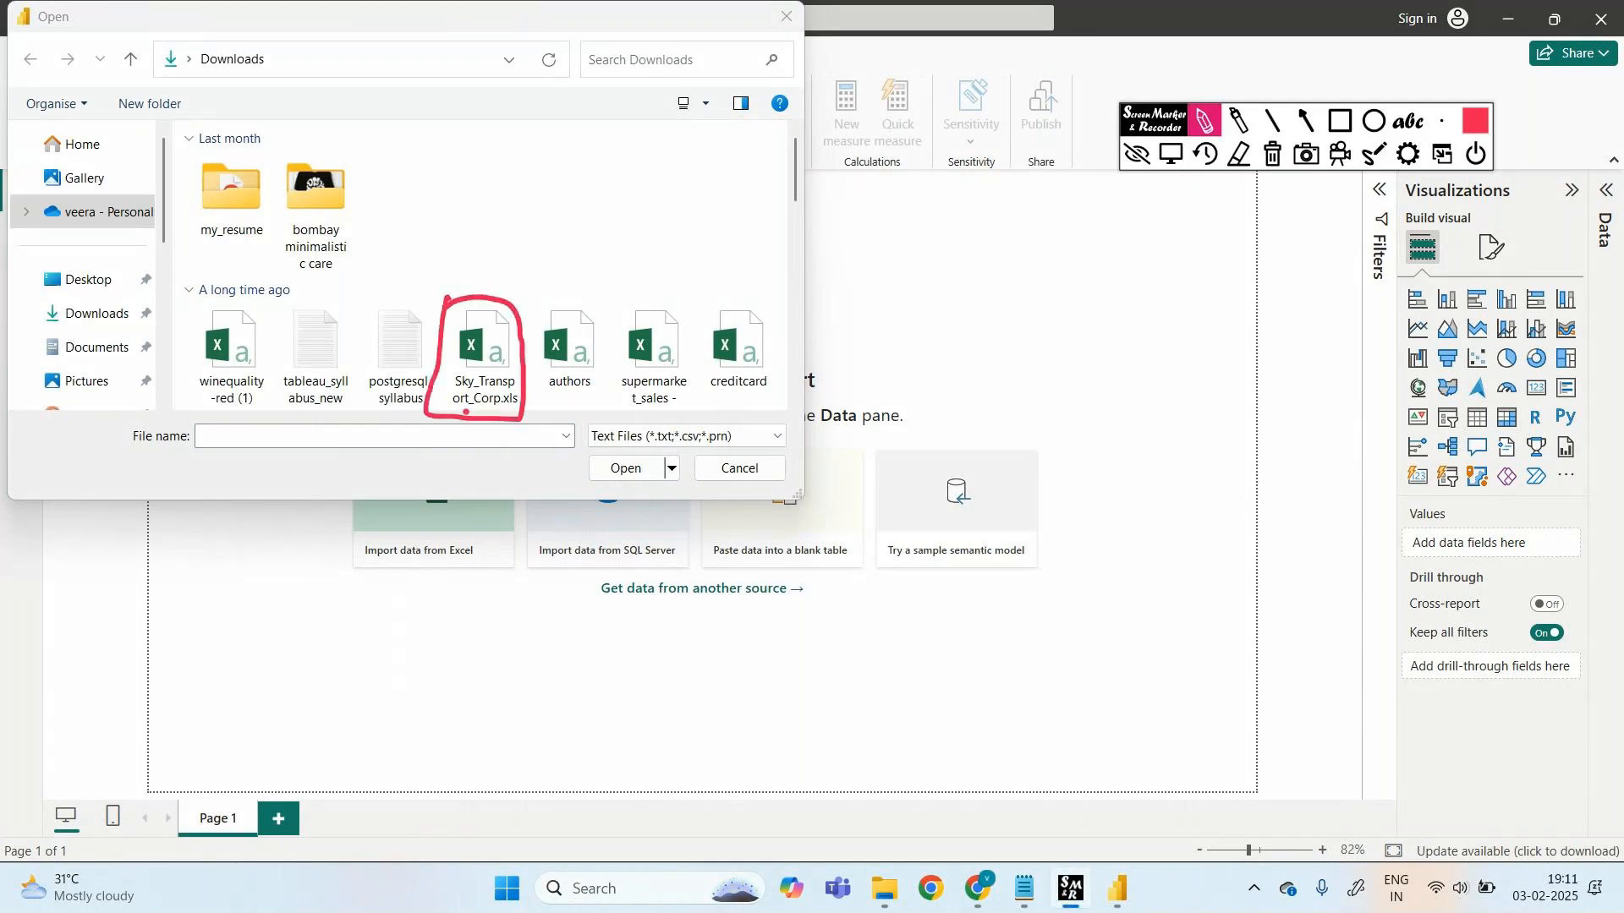
{"action": "left_click", "coordinate": [1243, 153]}
{"action": "left_click", "coordinate": [1137, 154]}
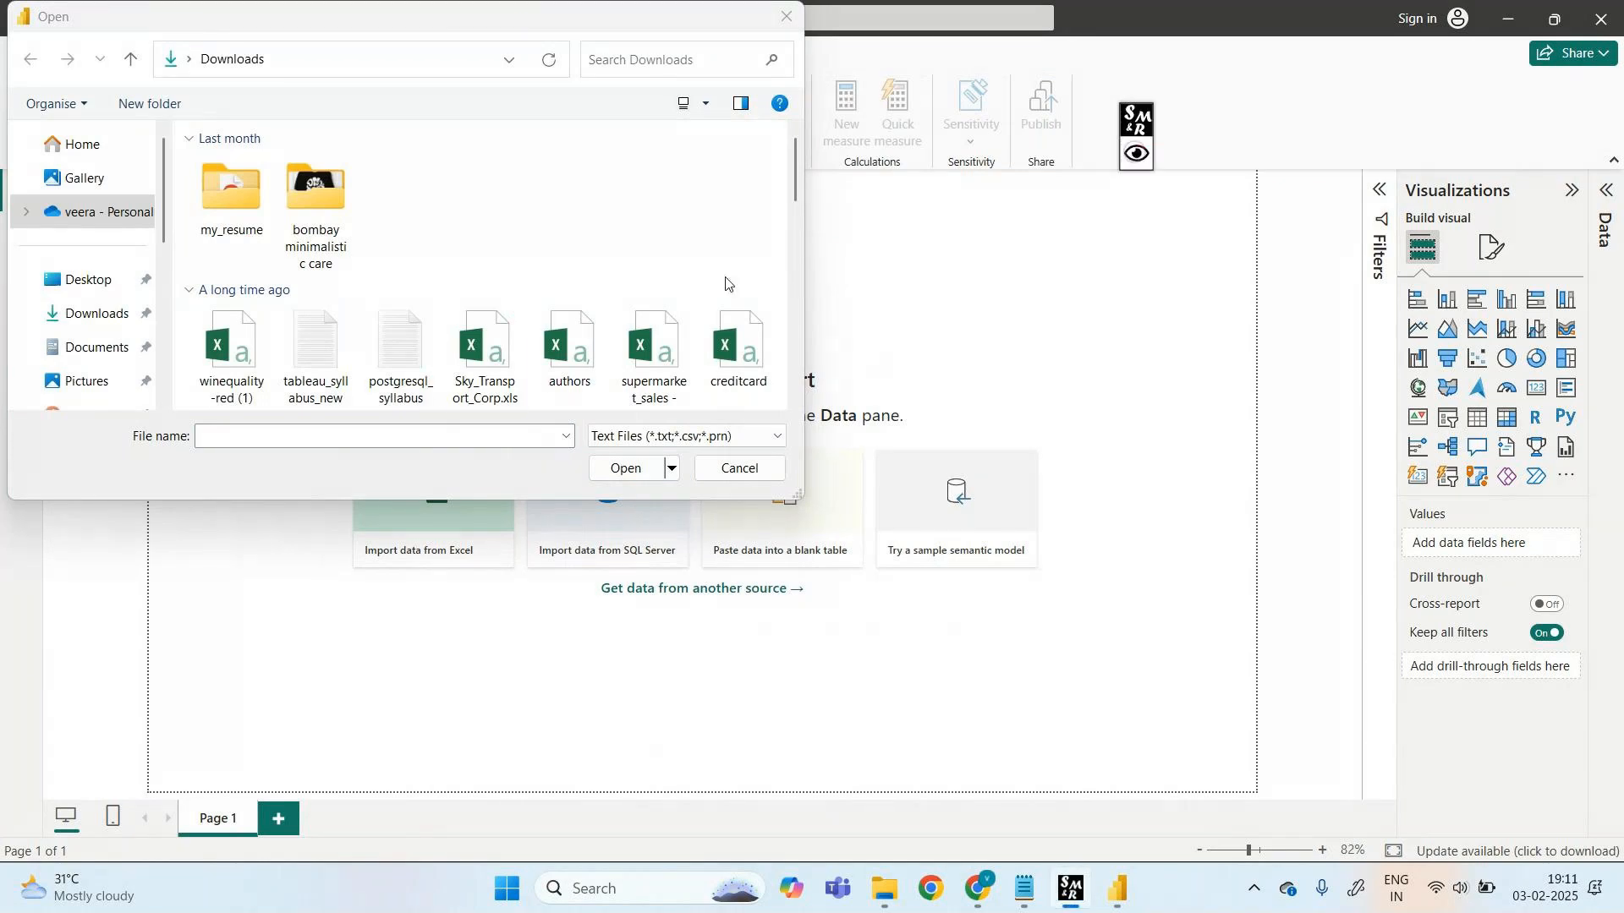
{"action": "left_click", "coordinate": [477, 391]}
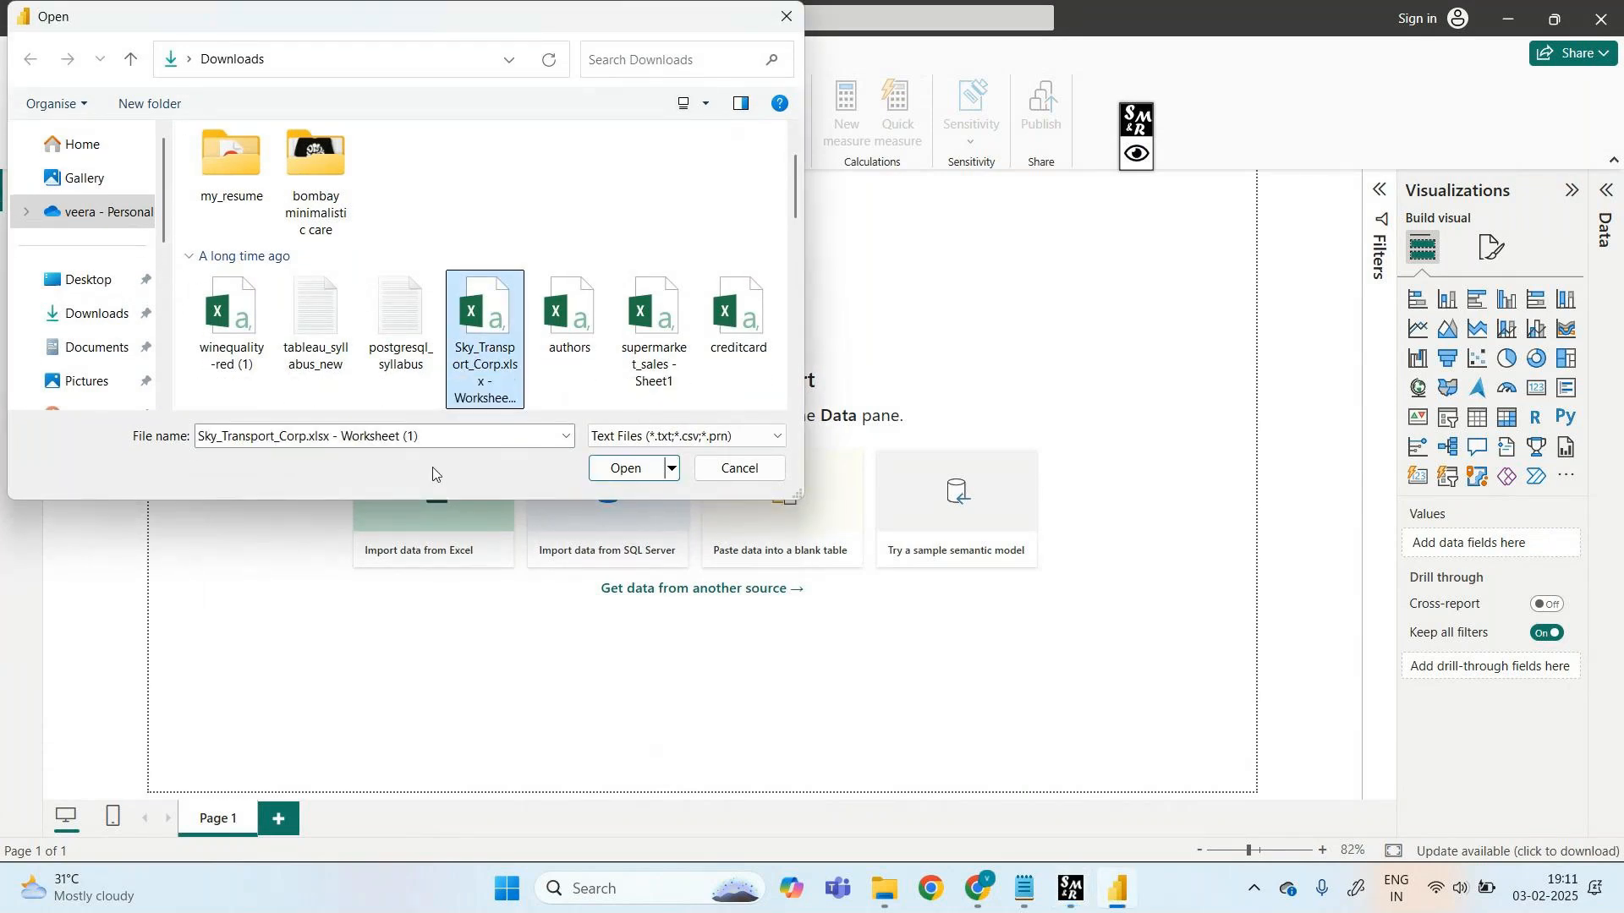
{"action": "left_click", "coordinate": [623, 470]}
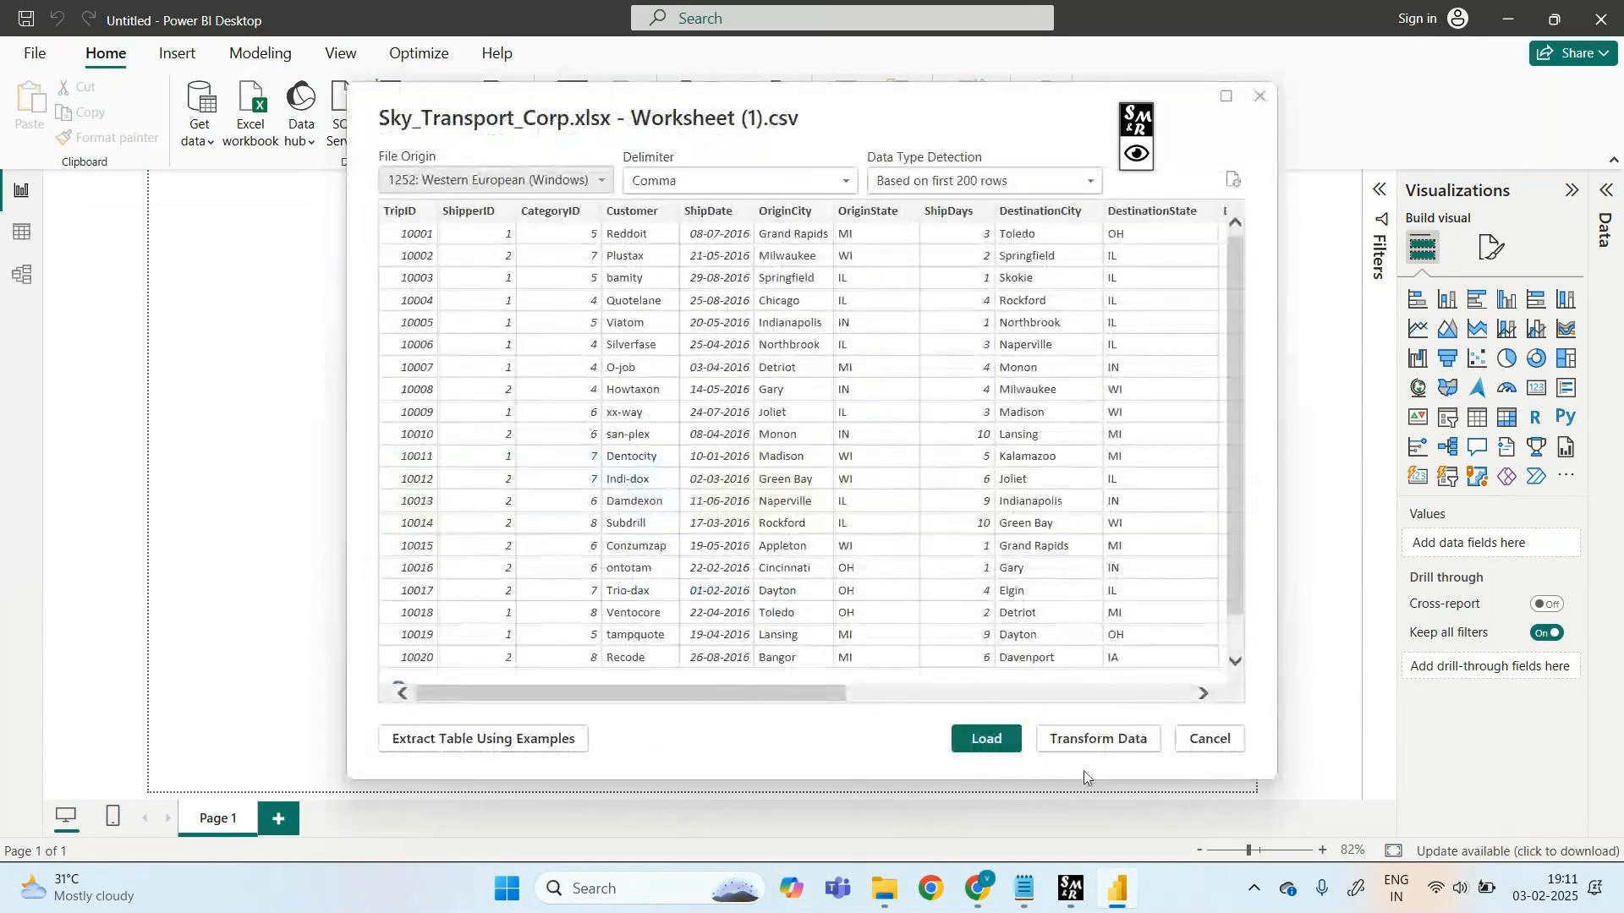
- Annotate the preview's Load and Transform Data options, noting Transform as the ETL step
{"action": "left_click", "coordinate": [1144, 159]}
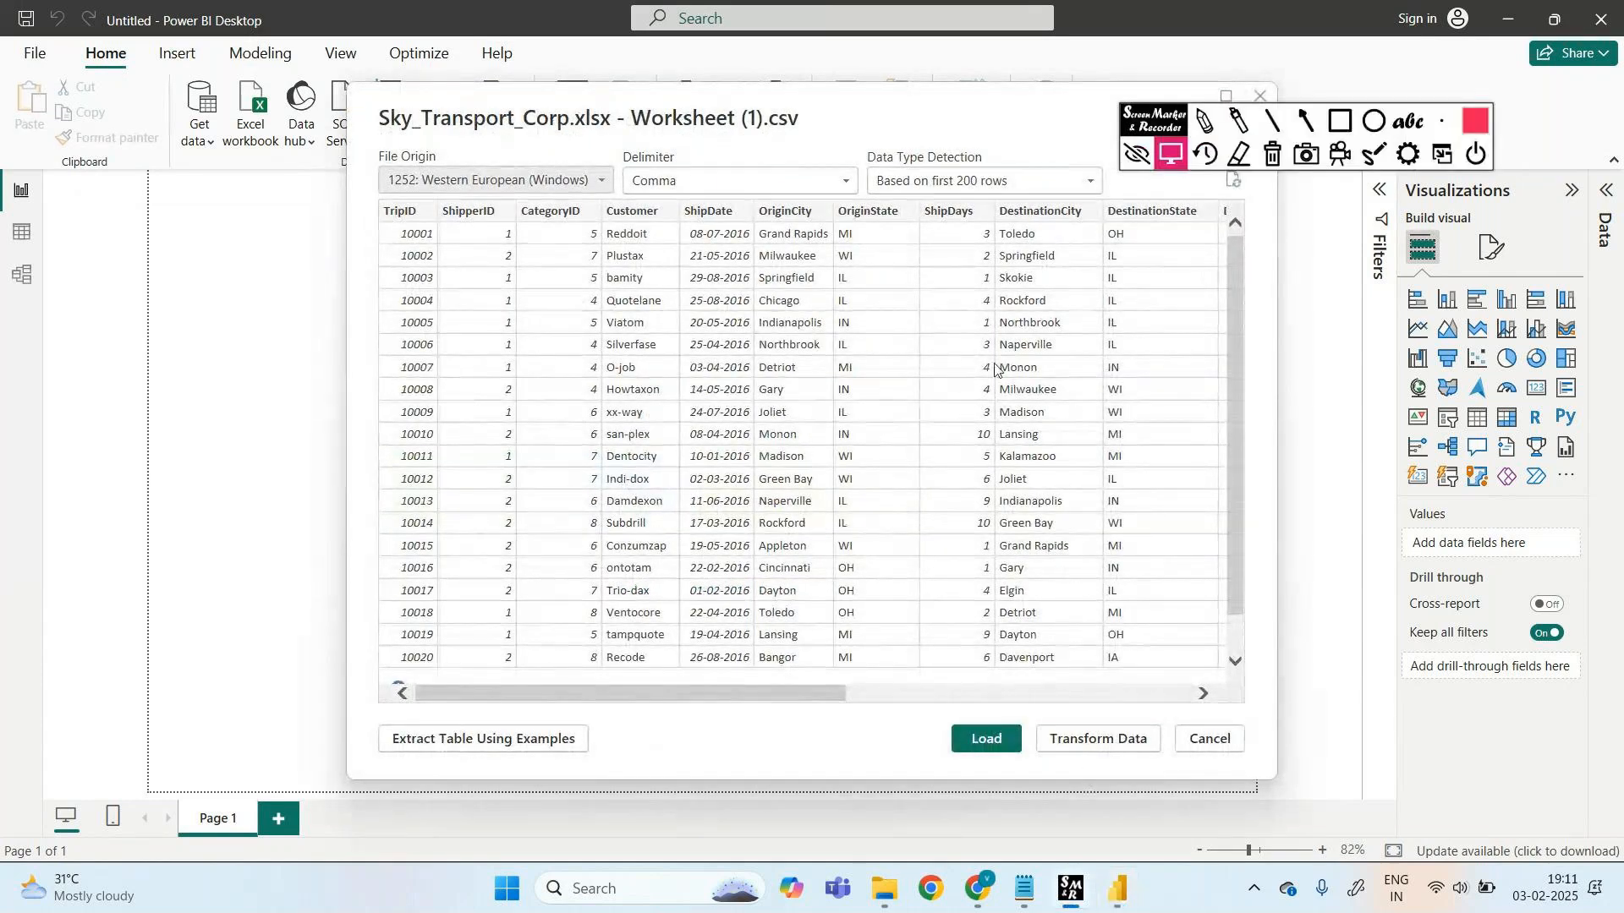
{"action": "left_click", "coordinate": [1340, 123]}
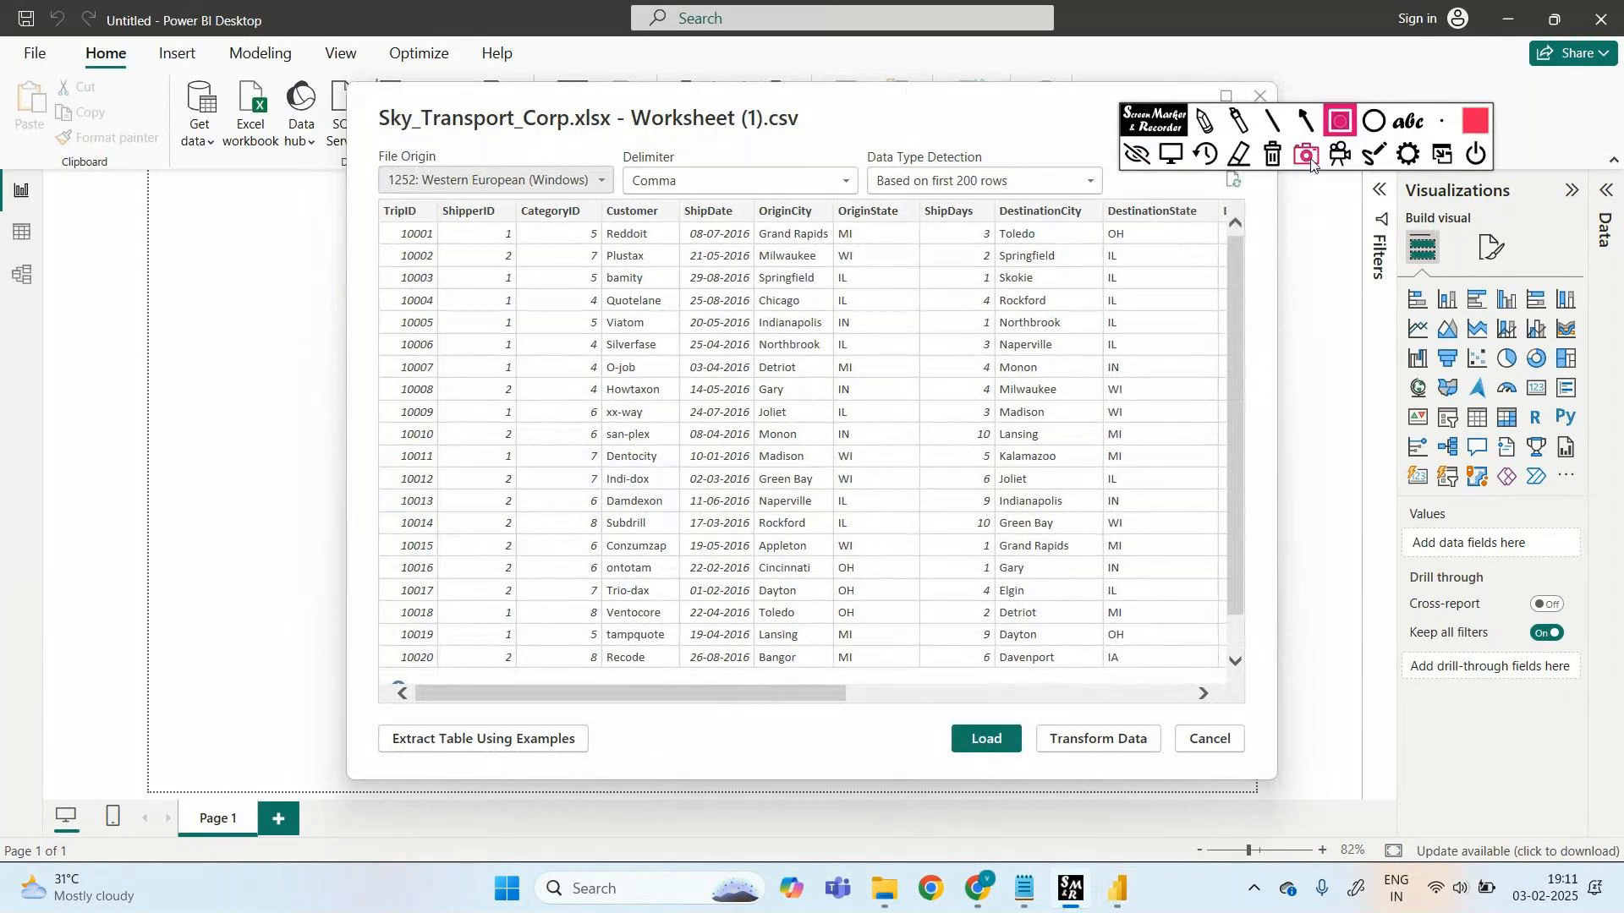
{"action": "mouse_move", "coordinate": [912, 705]}
{"action": "left_mouse_down"}
{"action": "mouse_move", "coordinate": [1030, 763]}
{"action": "mouse_move", "coordinate": [1164, 775]}
{"action": "left_mouse_up"}
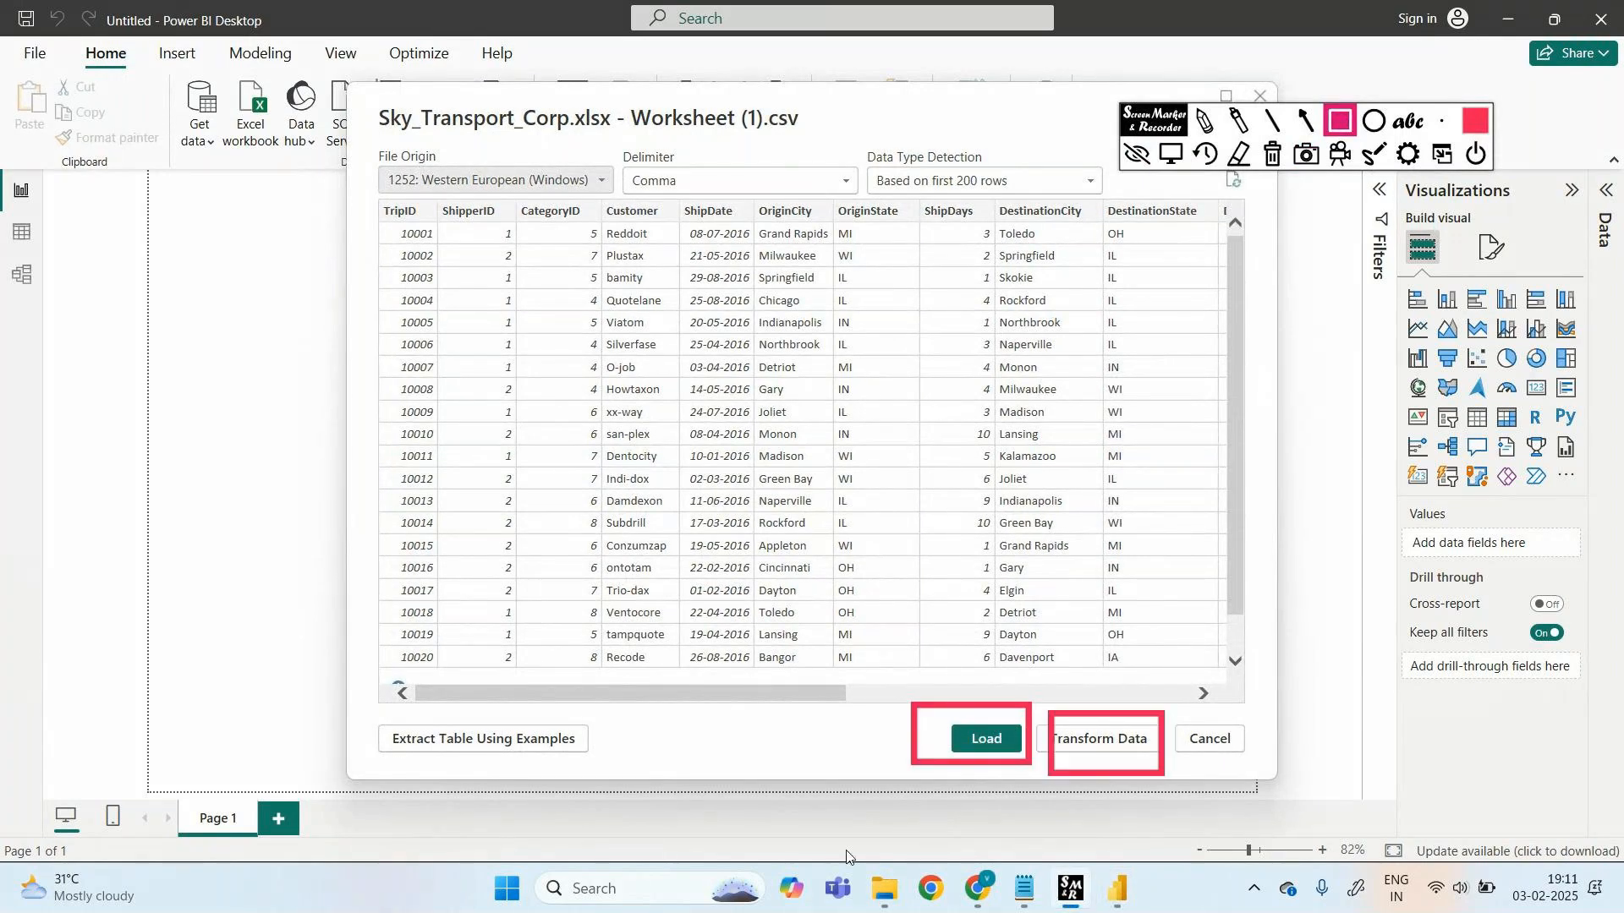
{"action": "left_click_drag", "start_coordinate": [1114, 794], "coordinate": [1126, 823]}
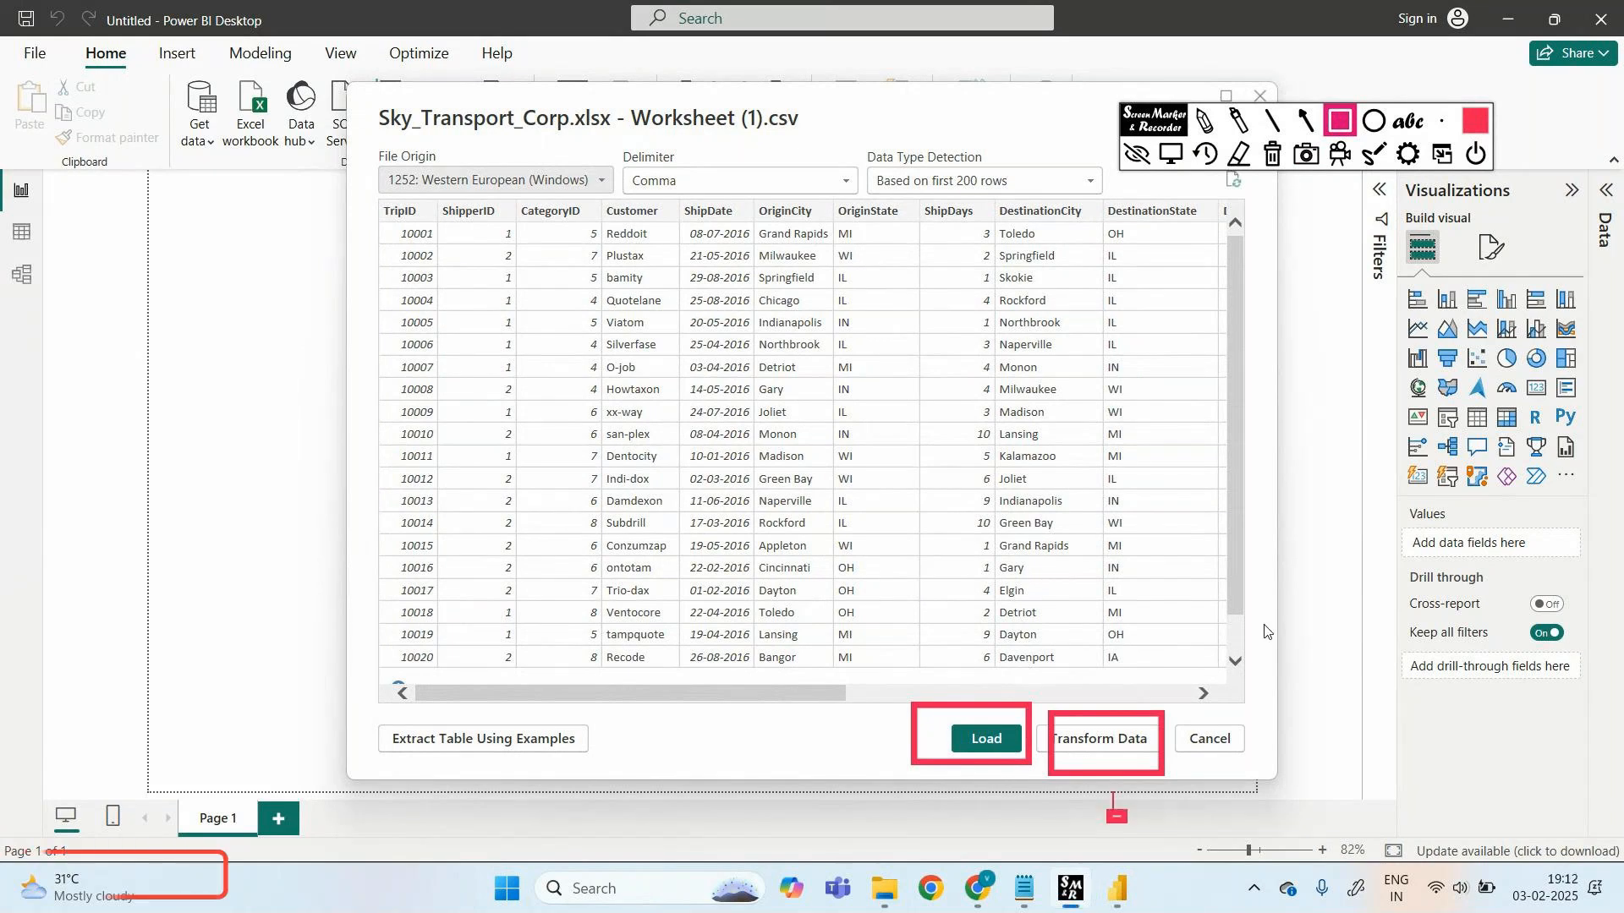
{"action": "left_click", "coordinate": [1211, 119]}
{"action": "mouse_move", "coordinate": [1118, 827]}
{"action": "left_mouse_down"}
{"action": "mouse_move", "coordinate": [1135, 841]}
{"action": "mouse_move", "coordinate": [1228, 816]}
{"action": "left_mouse_up"}
{"action": "mouse_move", "coordinate": [1228, 816]}
{"action": "left_mouse_down"}
{"action": "mouse_move", "coordinate": [1370, 808]}
{"action": "mouse_move", "coordinate": [1368, 824]}
{"action": "mouse_move", "coordinate": [1431, 810]}
{"action": "mouse_move", "coordinate": [1476, 751]}
{"action": "mouse_move", "coordinate": [1155, 836]}
{"action": "left_mouse_up"}
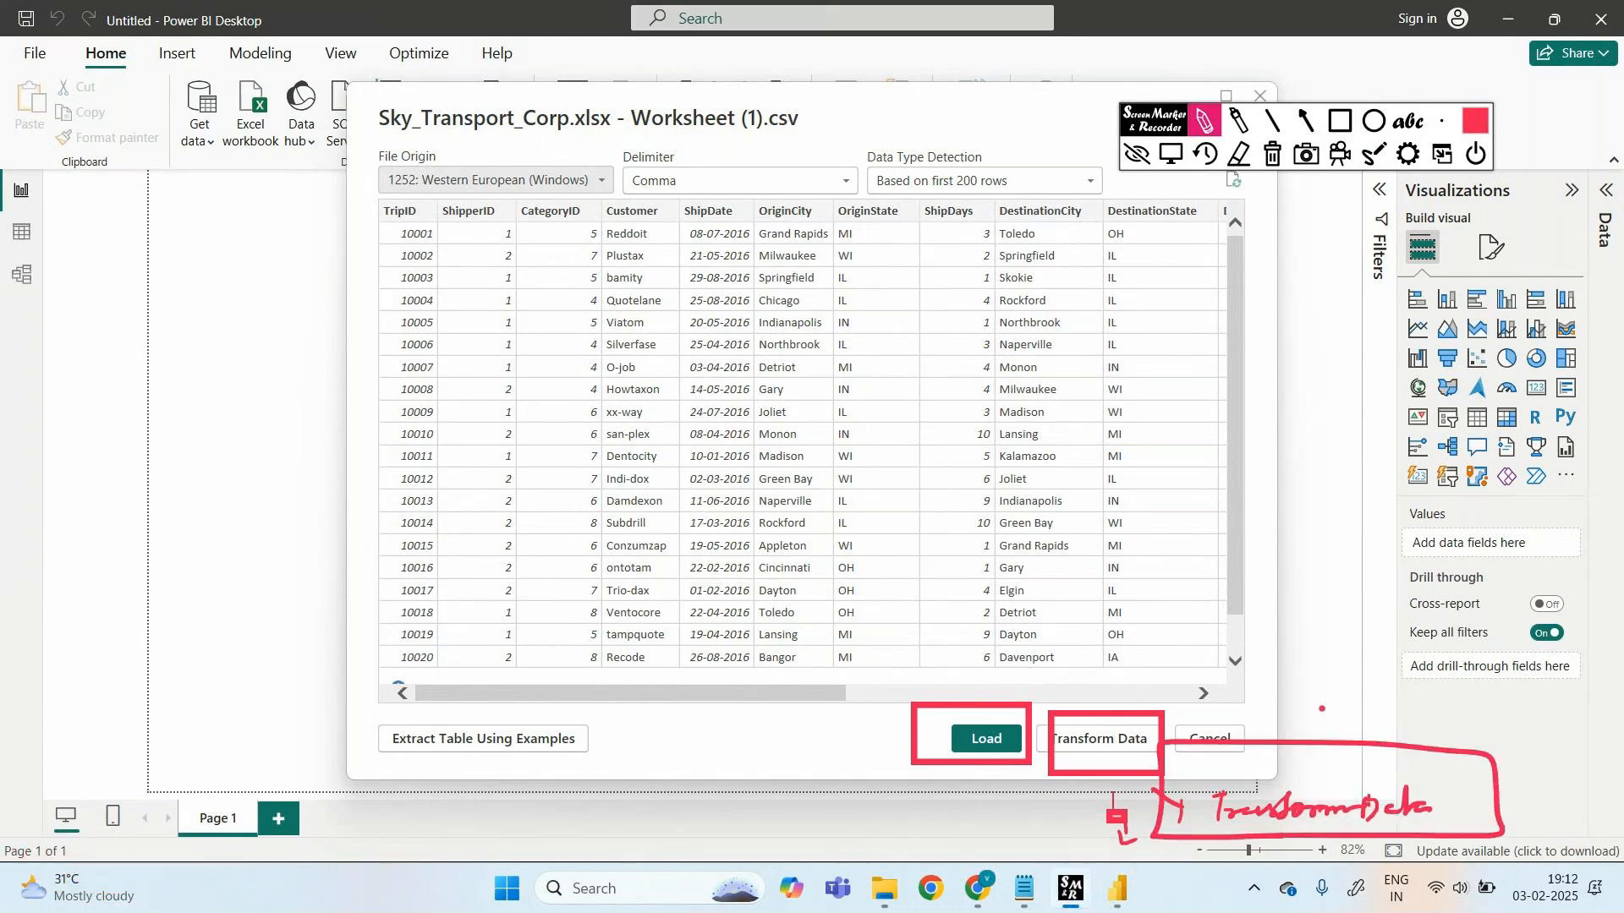
{"action": "left_click_drag", "start_coordinate": [1322, 709], "coordinate": [1353, 695]}
{"action": "left_click_drag", "start_coordinate": [1411, 683], "coordinate": [1412, 708]}
{"action": "left_click_drag", "start_coordinate": [1399, 696], "coordinate": [1413, 694]}
{"action": "left_click_drag", "start_coordinate": [1423, 687], "coordinate": [1448, 685]}
{"action": "mouse_move", "coordinate": [1435, 687]}
{"action": "left_mouse_down"}
{"action": "mouse_move", "coordinate": [1433, 707]}
{"action": "mouse_move", "coordinate": [1472, 706]}
{"action": "left_mouse_up"}
{"action": "mouse_move", "coordinate": [1377, 722]}
{"action": "left_mouse_down"}
{"action": "mouse_move", "coordinate": [1483, 707]}
{"action": "mouse_move", "coordinate": [1346, 666]}
{"action": "mouse_move", "coordinate": [1351, 721]}
{"action": "left_mouse_up"}
{"action": "left_click", "coordinate": [1220, 748]}
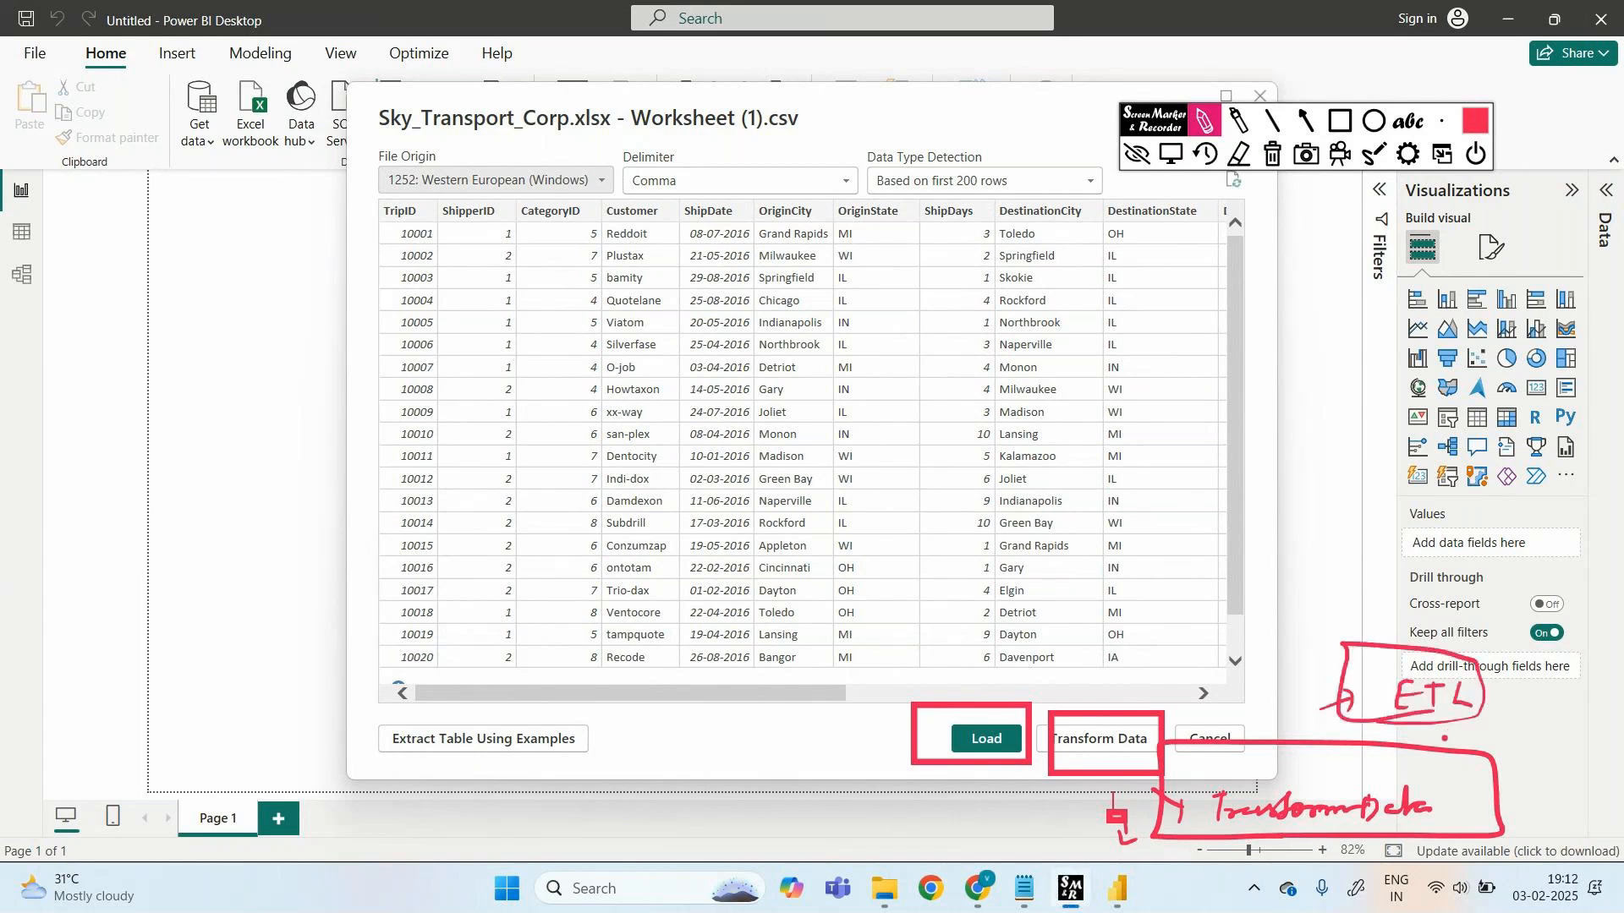
- Erase the marks, label the Load option, then load the data without transforming
{"action": "left_click", "coordinate": [1237, 163]}
{"action": "mouse_move", "coordinate": [1115, 719]}
{"action": "left_mouse_down"}
{"action": "mouse_move", "coordinate": [1149, 768]}
{"action": "mouse_move", "coordinate": [1337, 727]}
{"action": "mouse_move", "coordinate": [1354, 804]}
{"action": "mouse_move", "coordinate": [1404, 800]}
{"action": "mouse_move", "coordinate": [1097, 830]}
{"action": "mouse_move", "coordinate": [1130, 837]}
{"action": "mouse_move", "coordinate": [1123, 800]}
{"action": "left_mouse_up"}
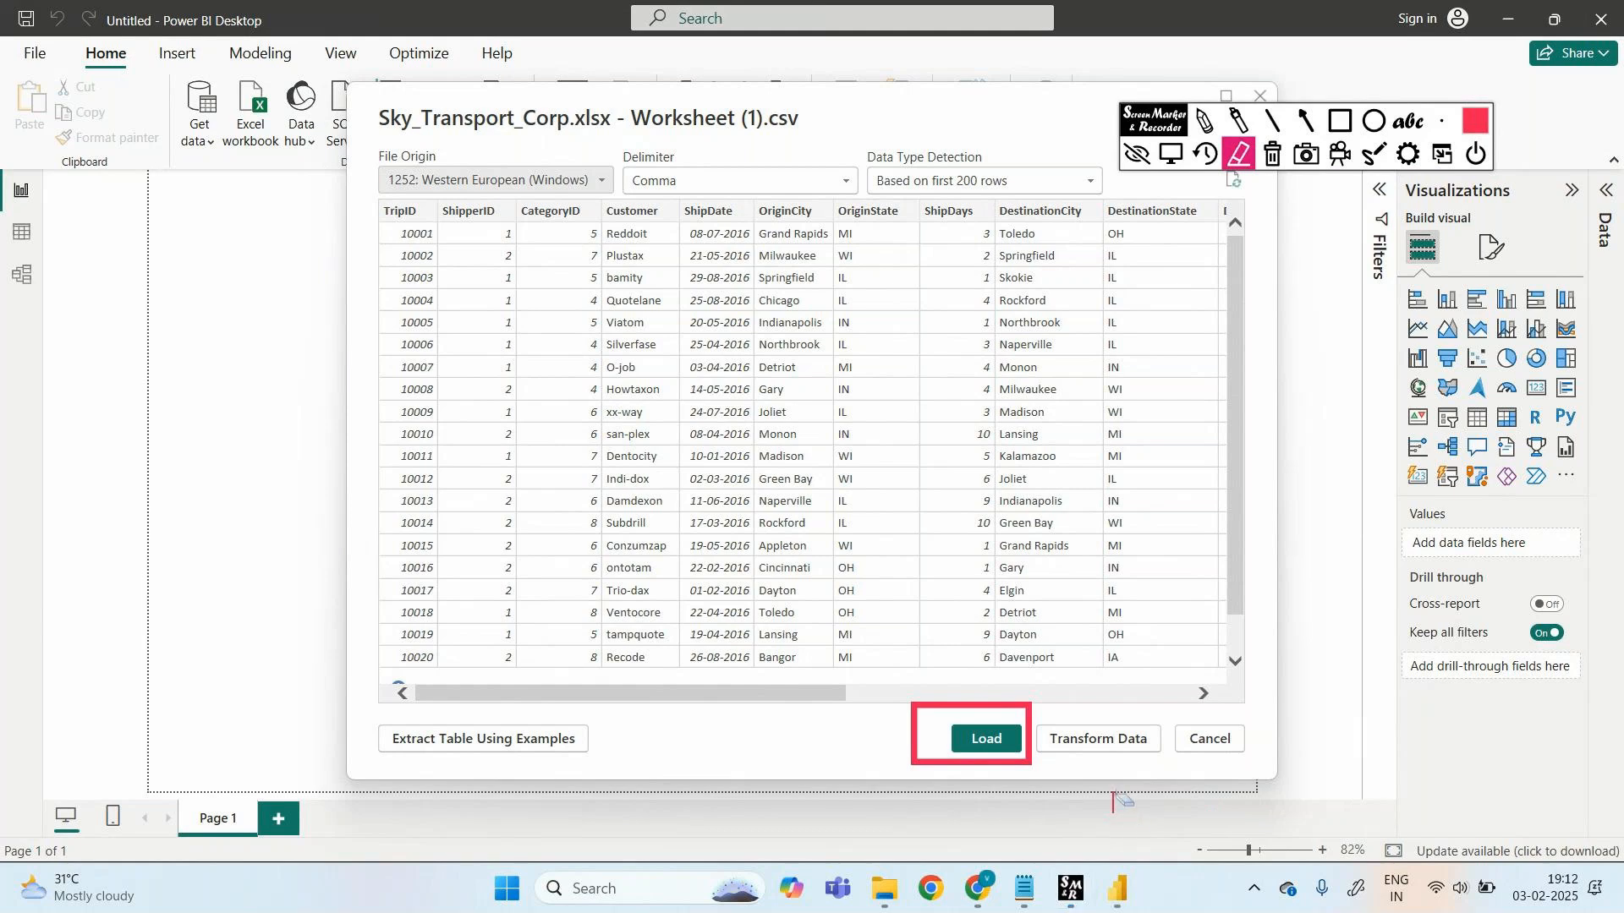
{"action": "left_click", "coordinate": [1204, 121]}
{"action": "mouse_move", "coordinate": [989, 777]}
{"action": "left_mouse_down"}
{"action": "mouse_move", "coordinate": [1042, 822]}
{"action": "mouse_move", "coordinate": [1081, 802]}
{"action": "left_mouse_up"}
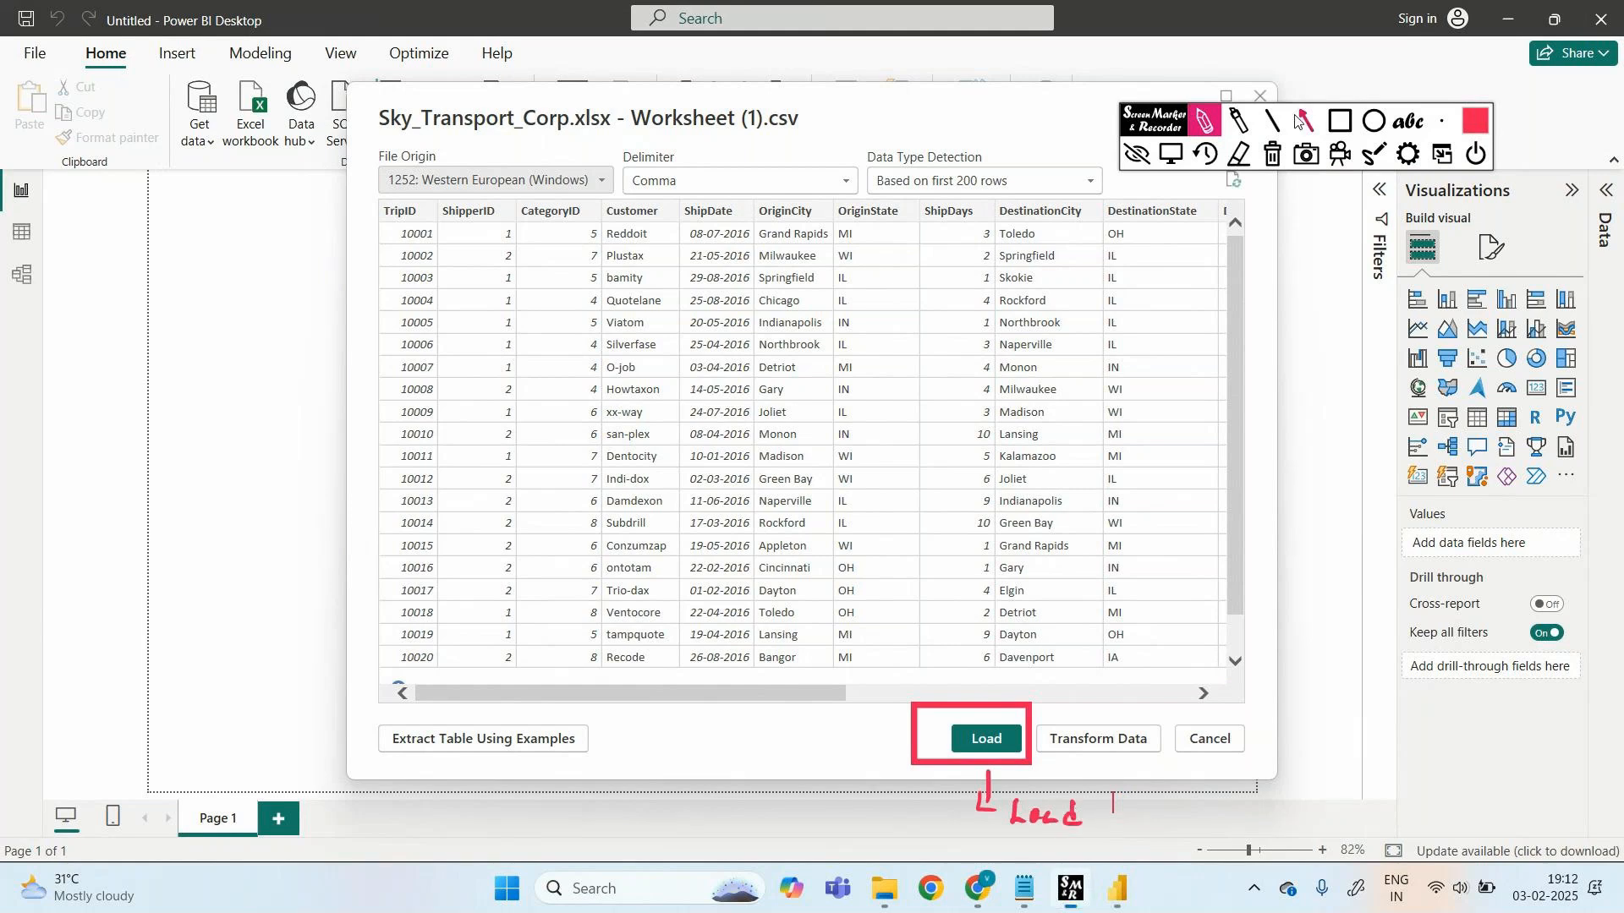
{"action": "left_click", "coordinate": [1301, 122]}
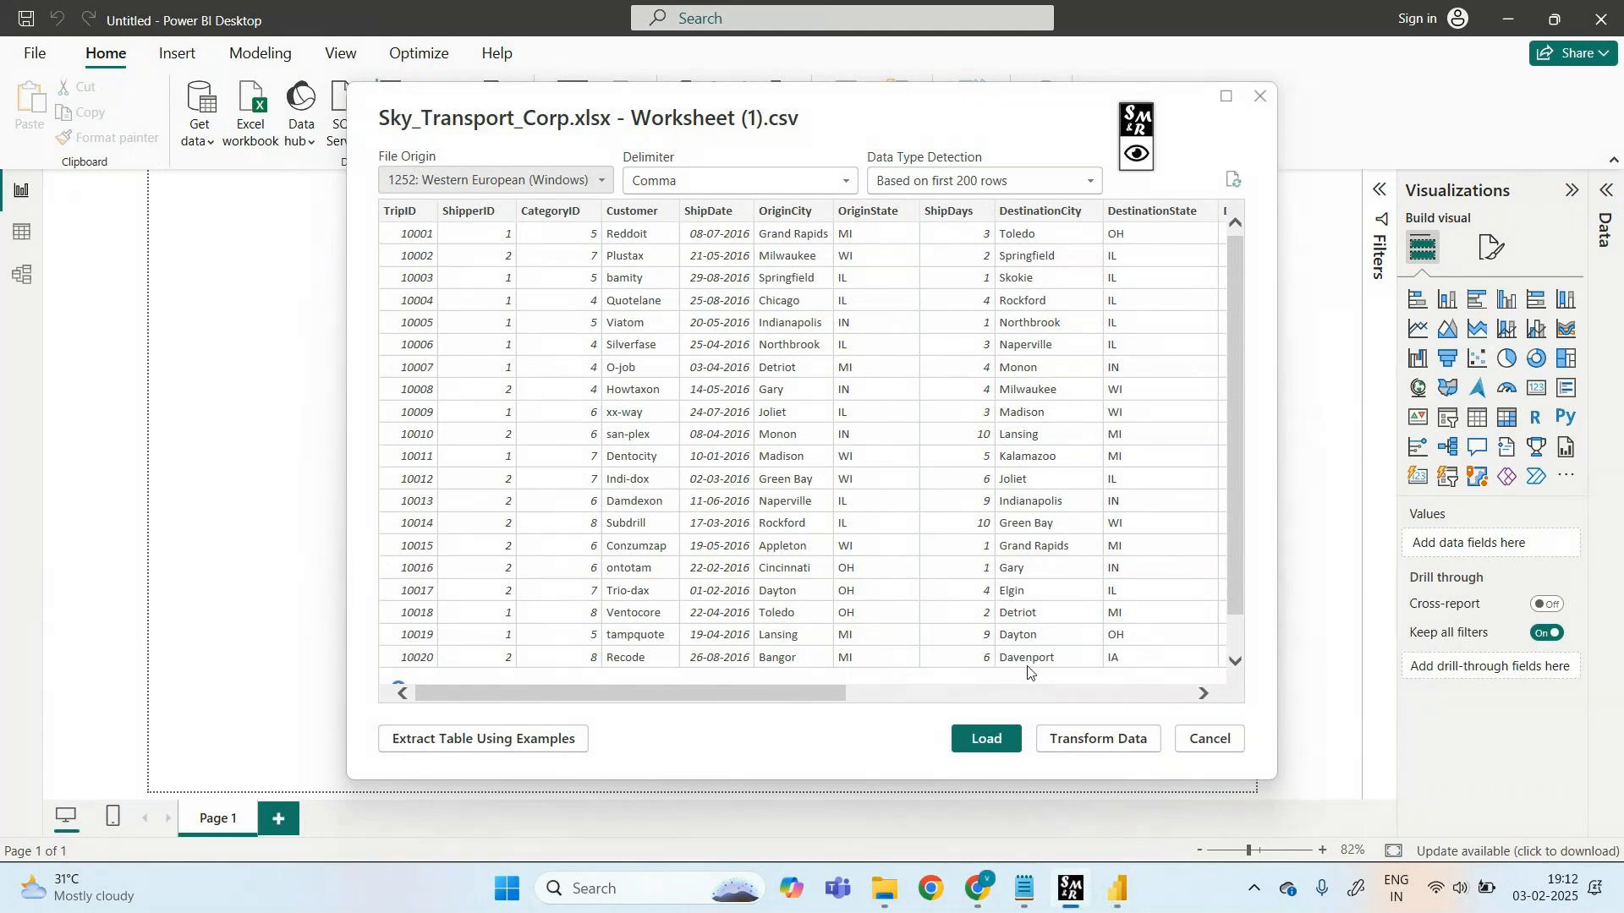
{"action": "left_click", "coordinate": [988, 744]}
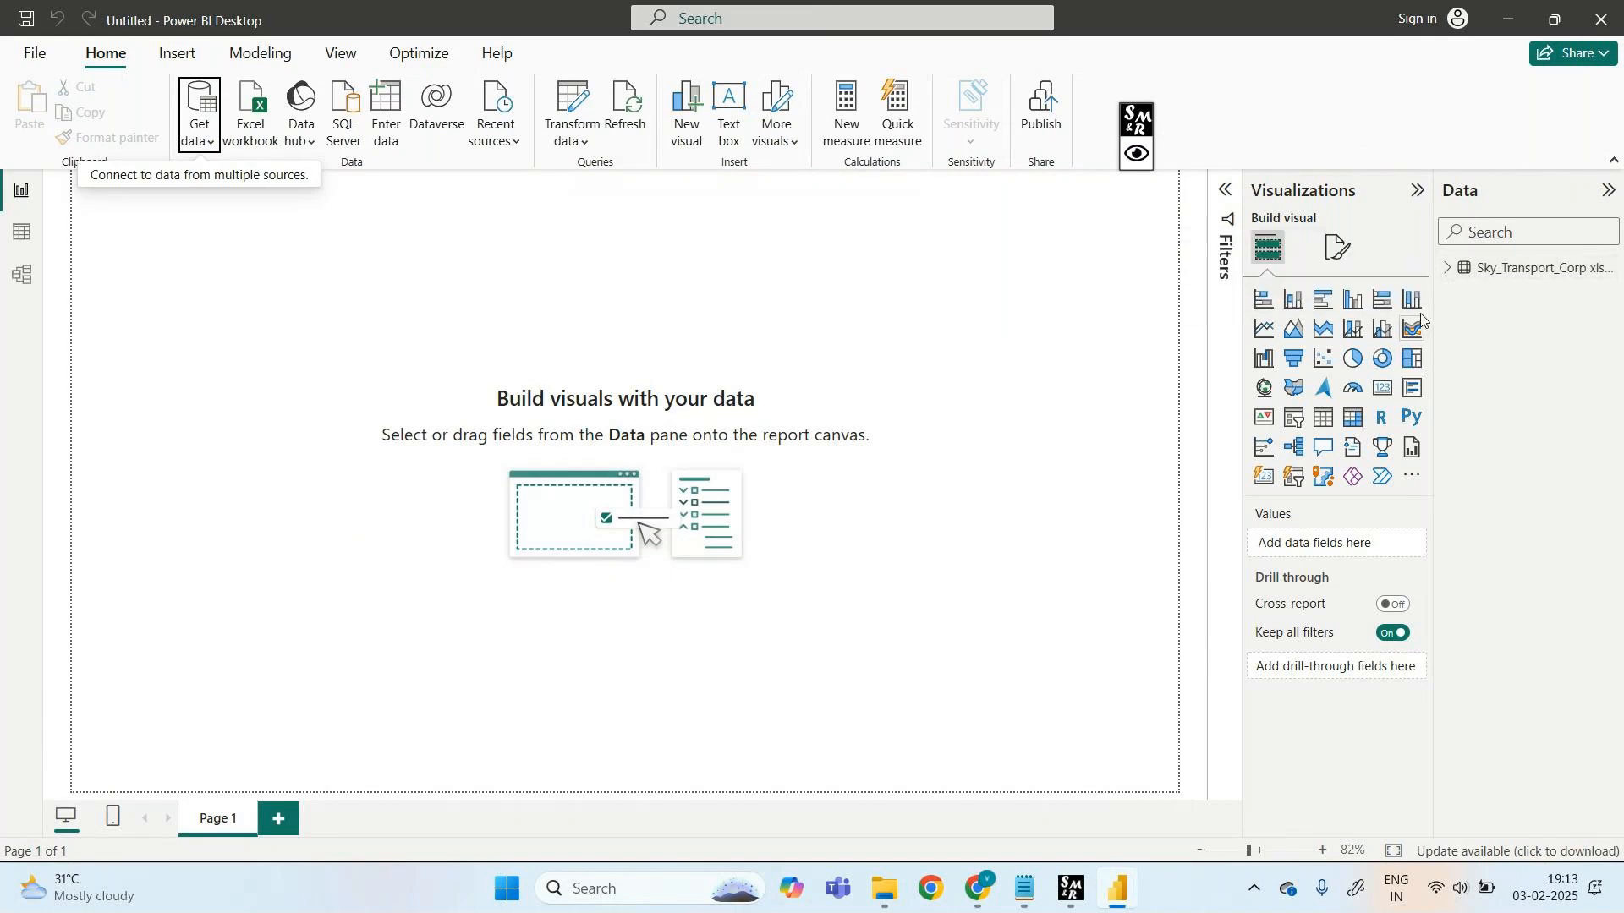
- Expand the Sky_Transport_Corp table in the Data pane to show its fields
{"action": "left_click", "coordinate": [1445, 269]}
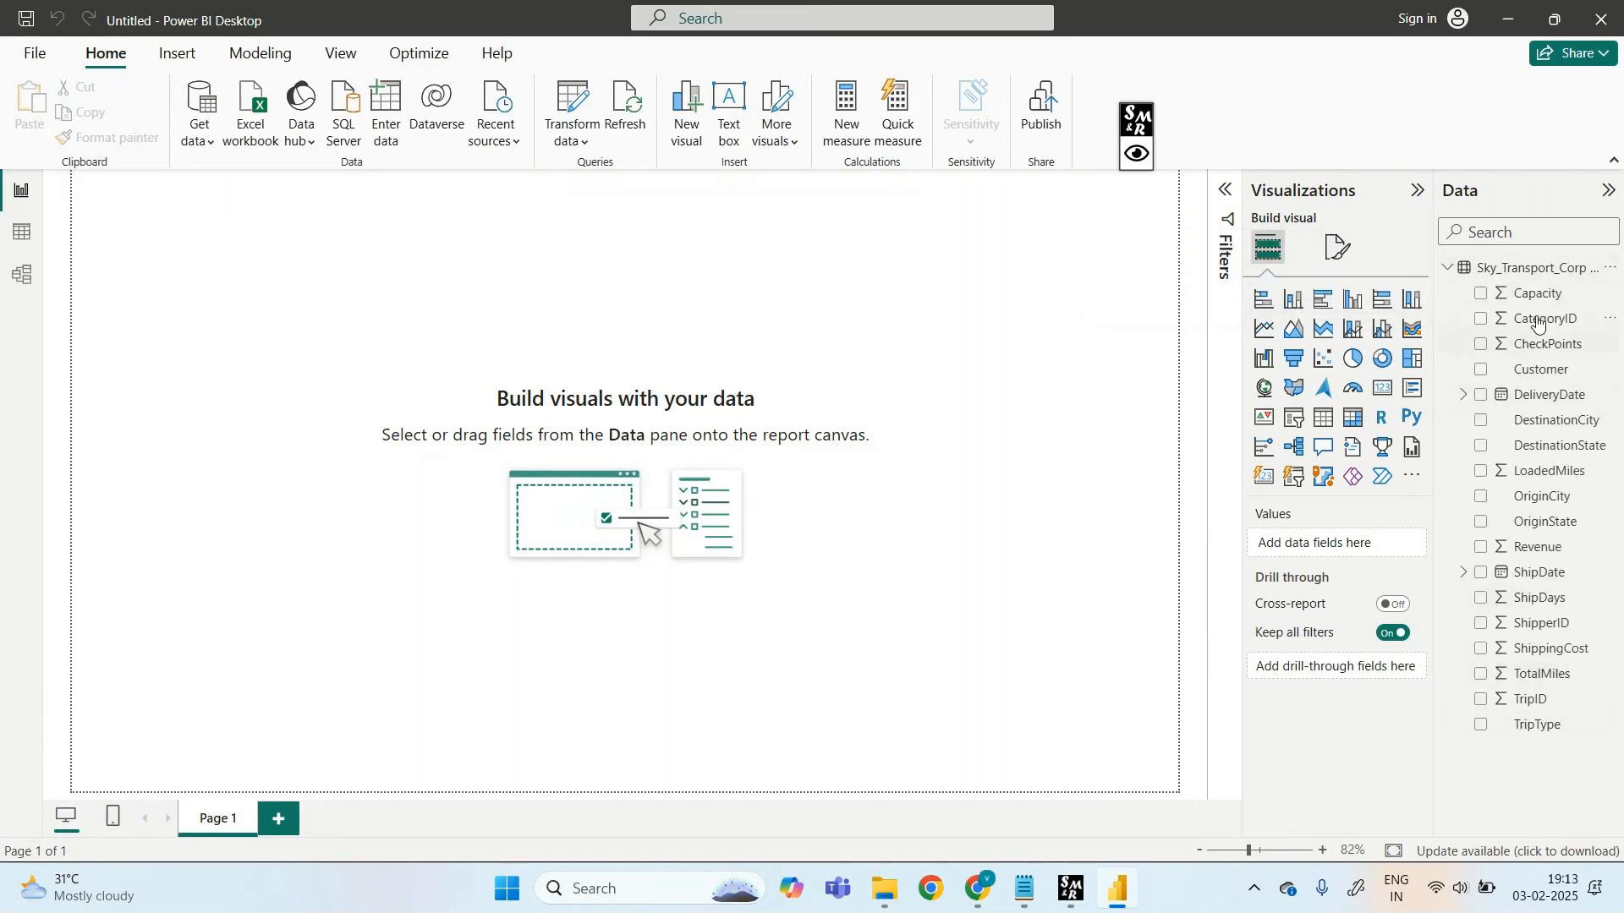
{"action": "left_click", "coordinate": [21, 239]}
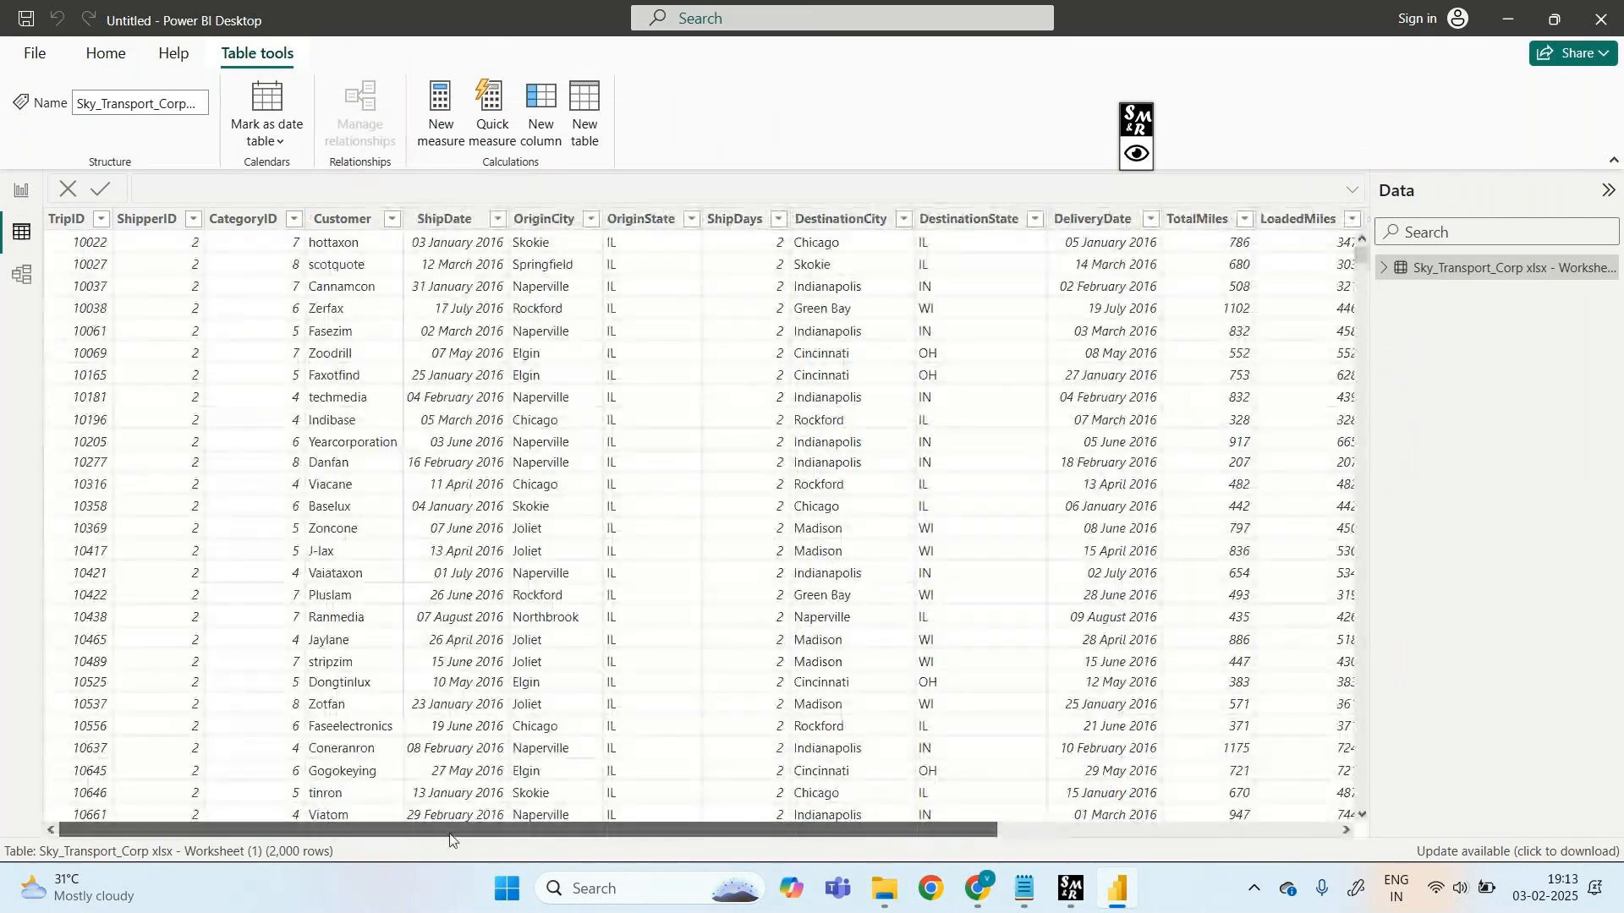
{"action": "left_click_drag", "start_coordinate": [528, 843], "coordinate": [235, 877]}
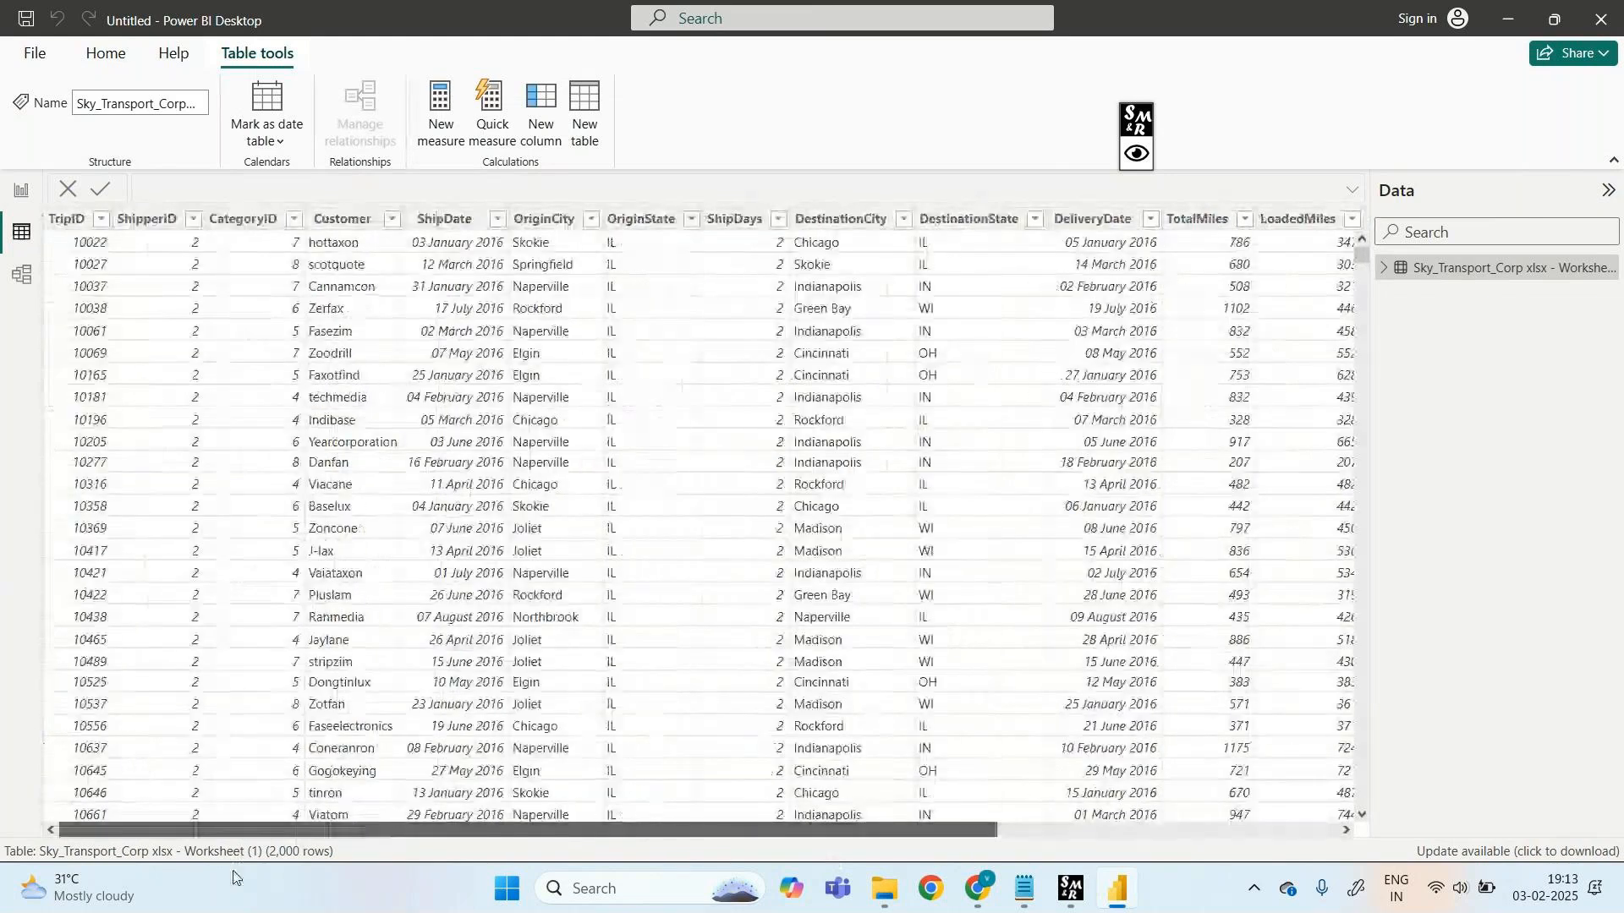
{"action": "left_click_drag", "start_coordinate": [342, 839], "coordinate": [199, 911]}
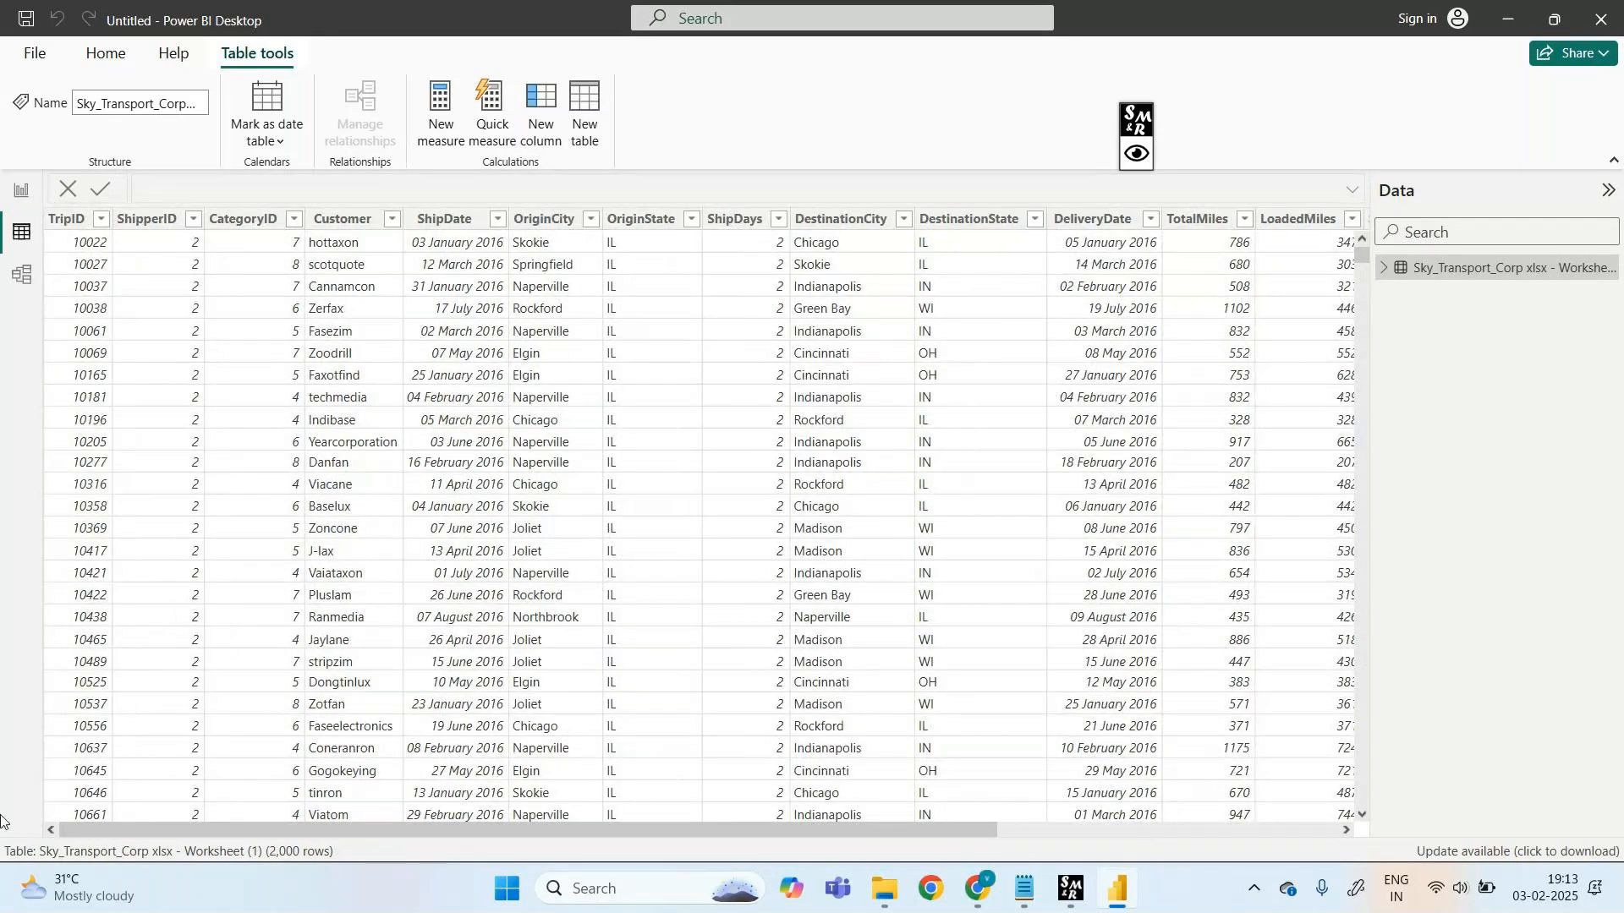
{"action": "left_click", "coordinate": [18, 194]}
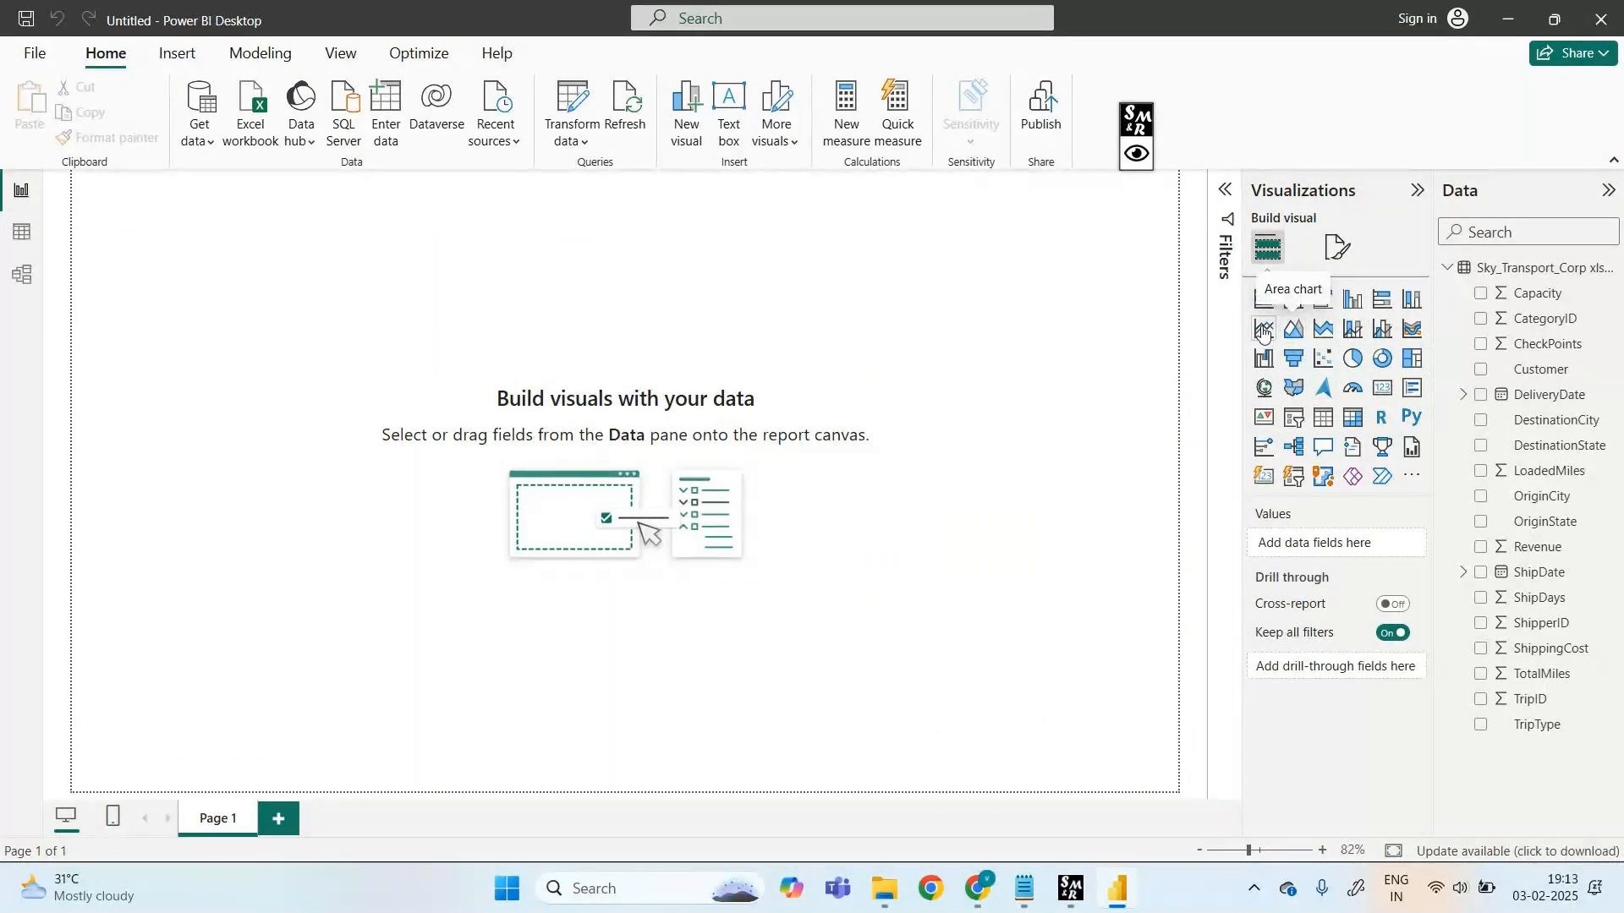
- Insert a 100% stacked bar chart, then position and enlarge it on the canvas
{"action": "left_click", "coordinate": [1381, 301]}
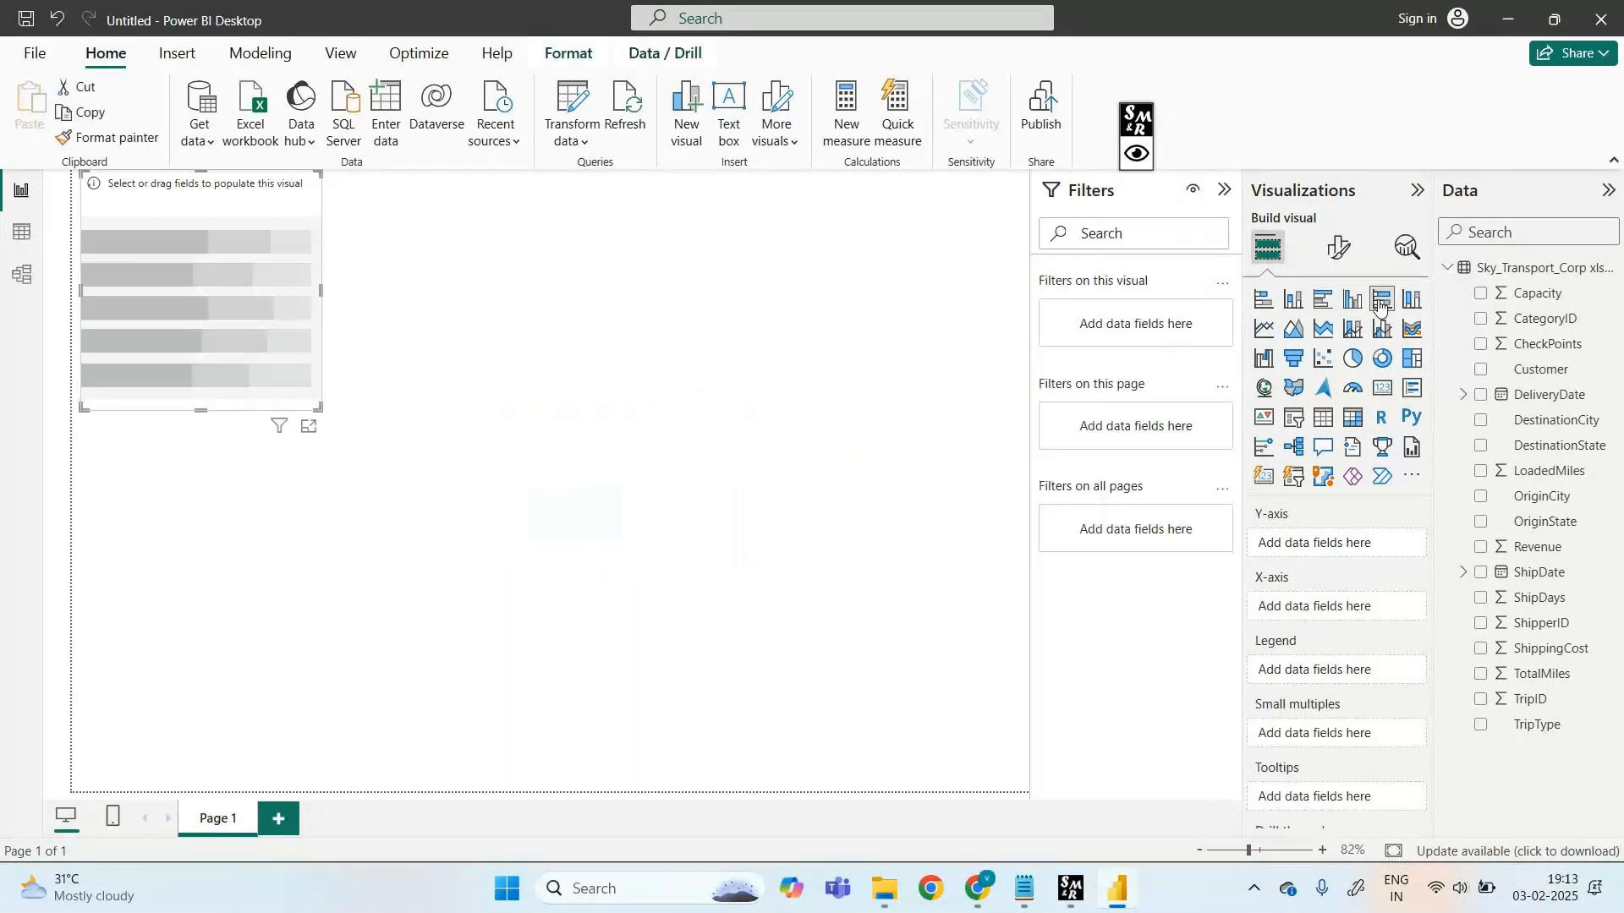
{"action": "left_click_drag", "start_coordinate": [239, 195], "coordinate": [820, 257]}
{"action": "left_click_drag", "start_coordinate": [682, 271], "coordinate": [648, 314]}
{"action": "left_click", "coordinate": [739, 334]}
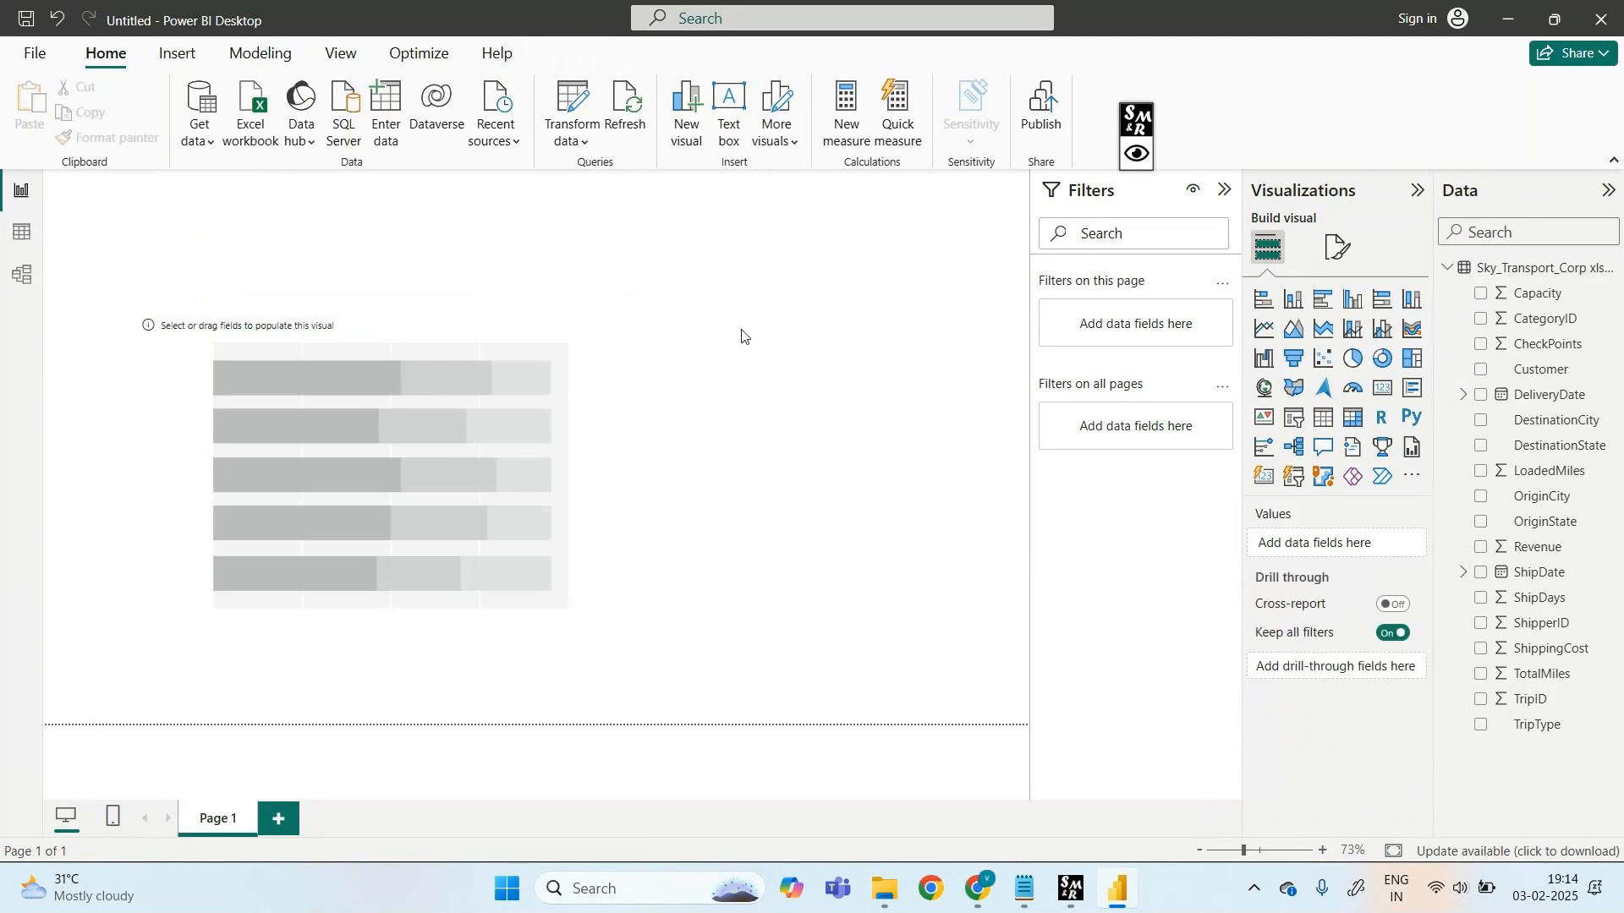
{"action": "left_click", "coordinate": [597, 360]}
{"action": "left_click_drag", "start_coordinate": [650, 314], "coordinate": [670, 246]}
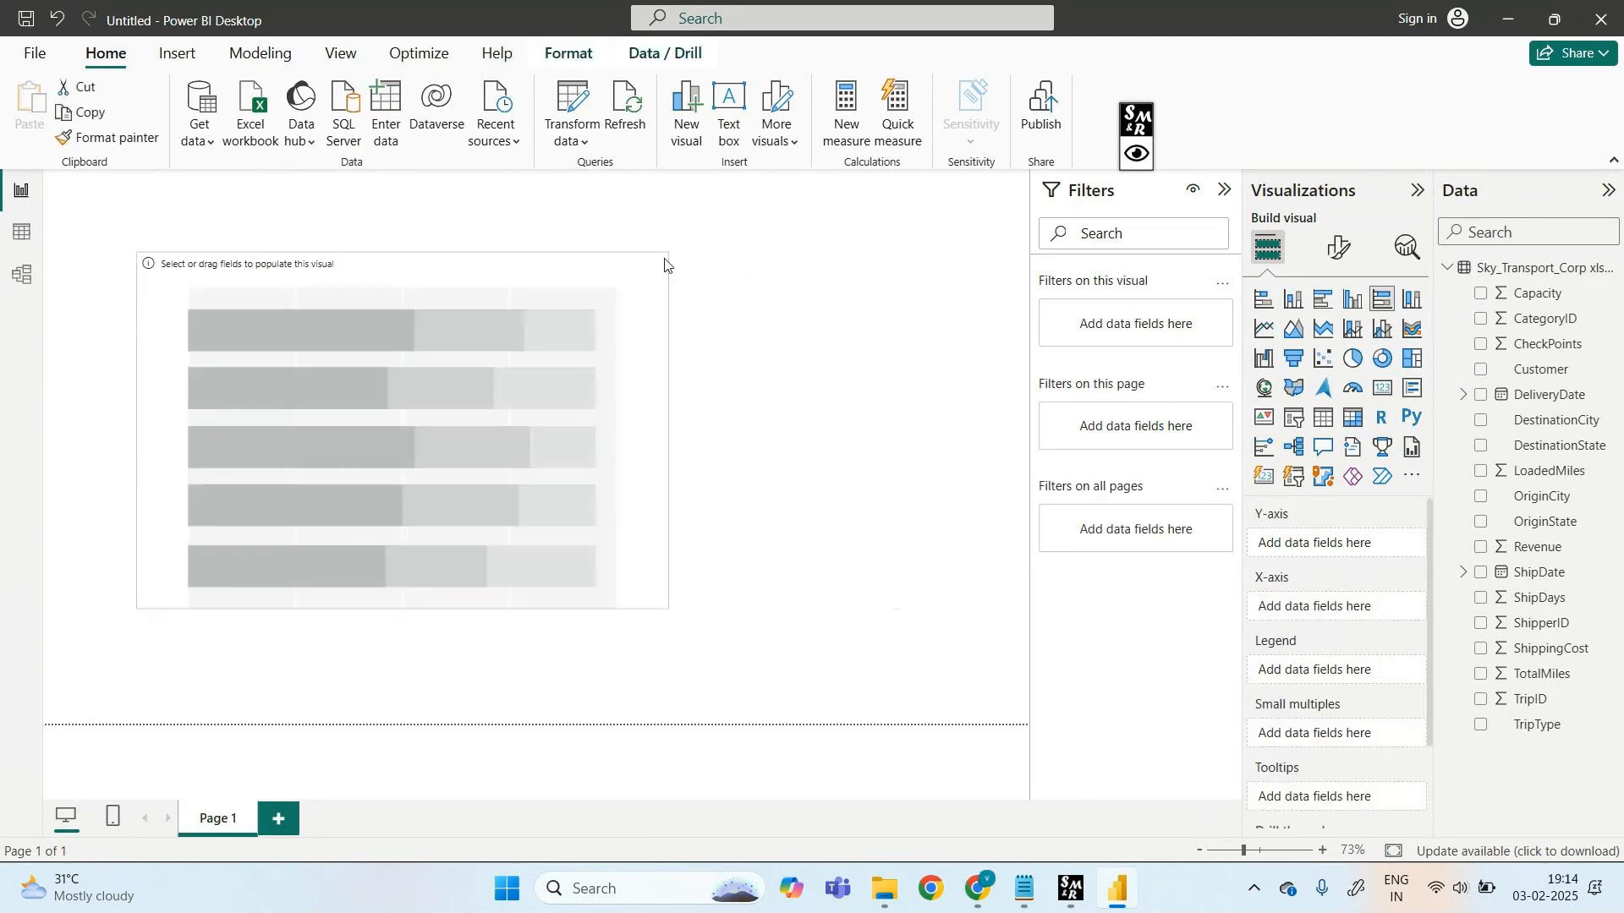
{"action": "left_click", "coordinate": [784, 364]}
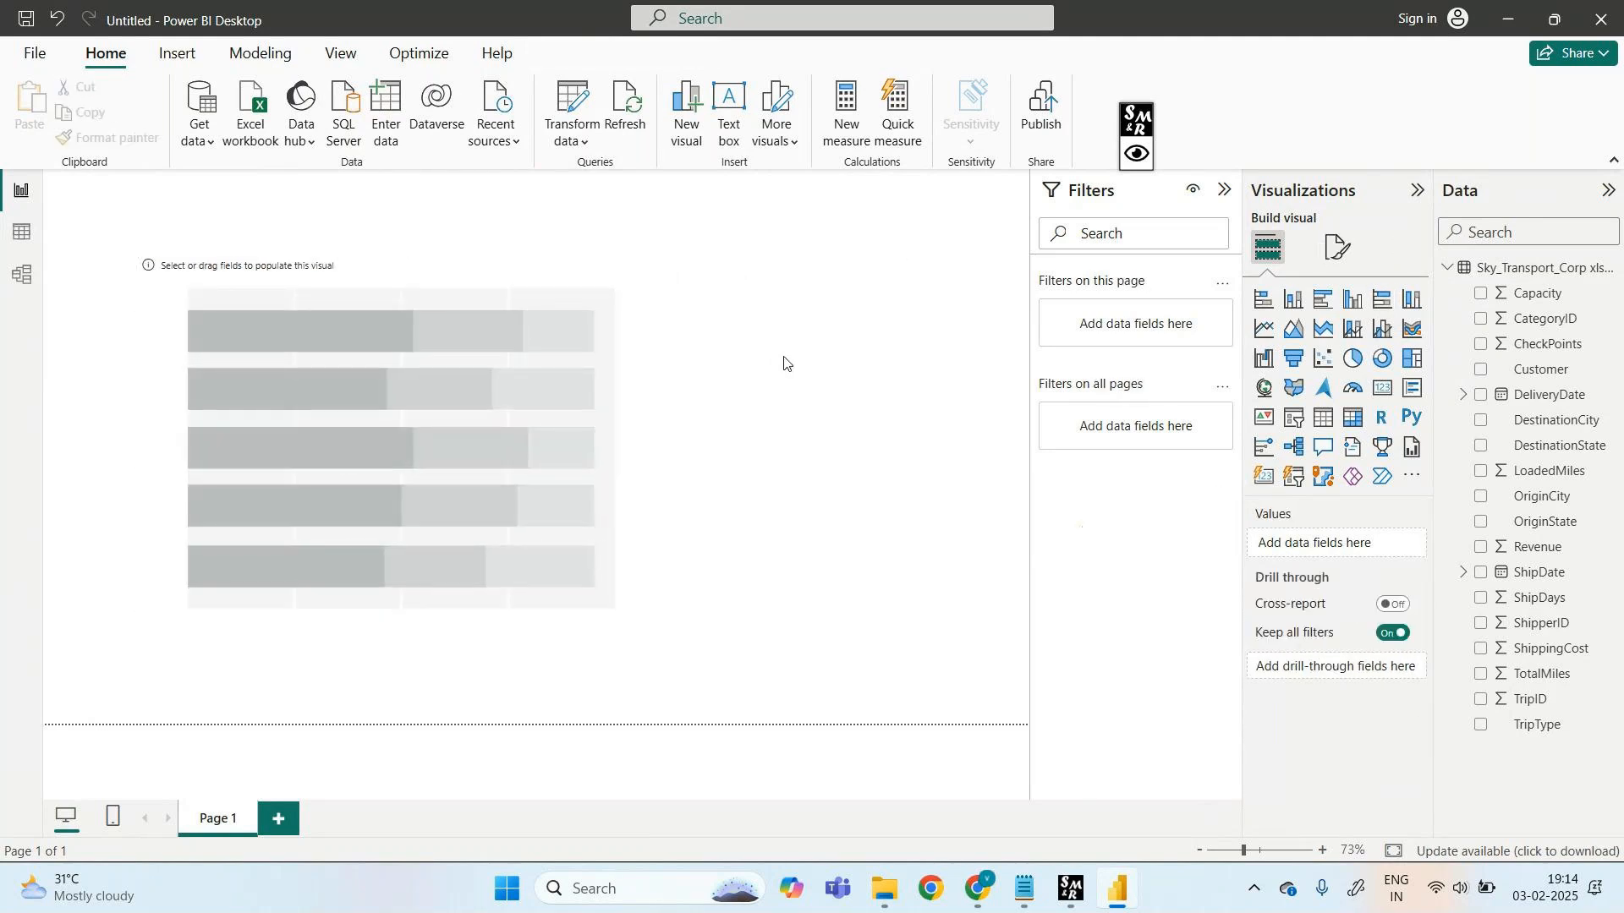
- Plot Sum of Revenue by DestinationState in the bar chart and view it in focus mode
{"action": "left_click", "coordinate": [663, 375]}
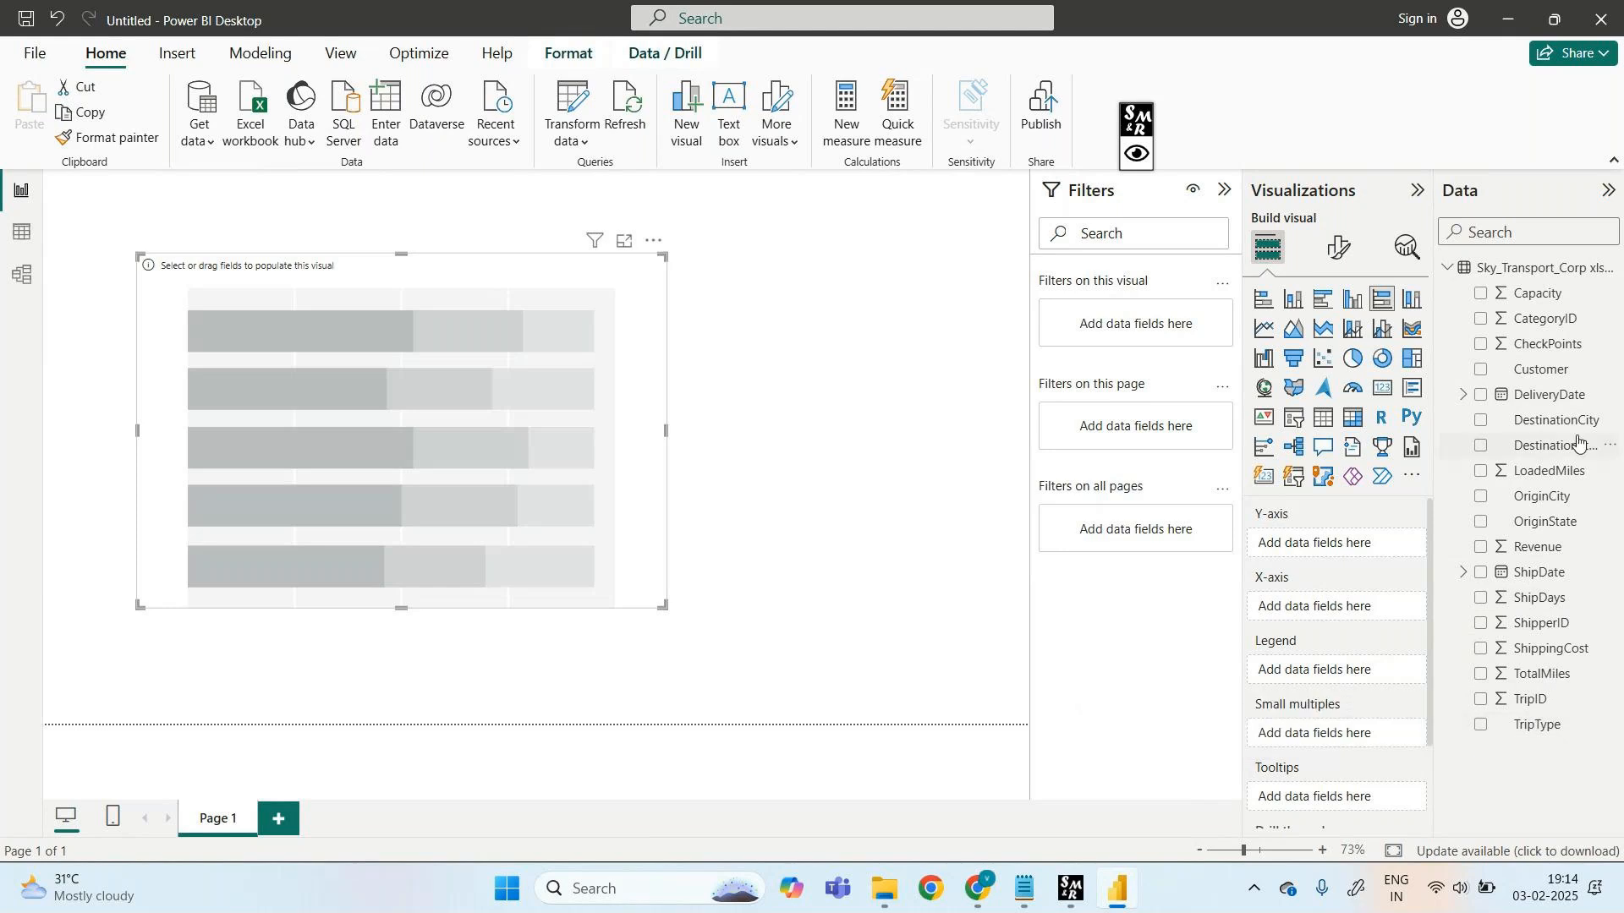
{"action": "left_click_drag", "start_coordinate": [1576, 441], "coordinate": [1384, 538]}
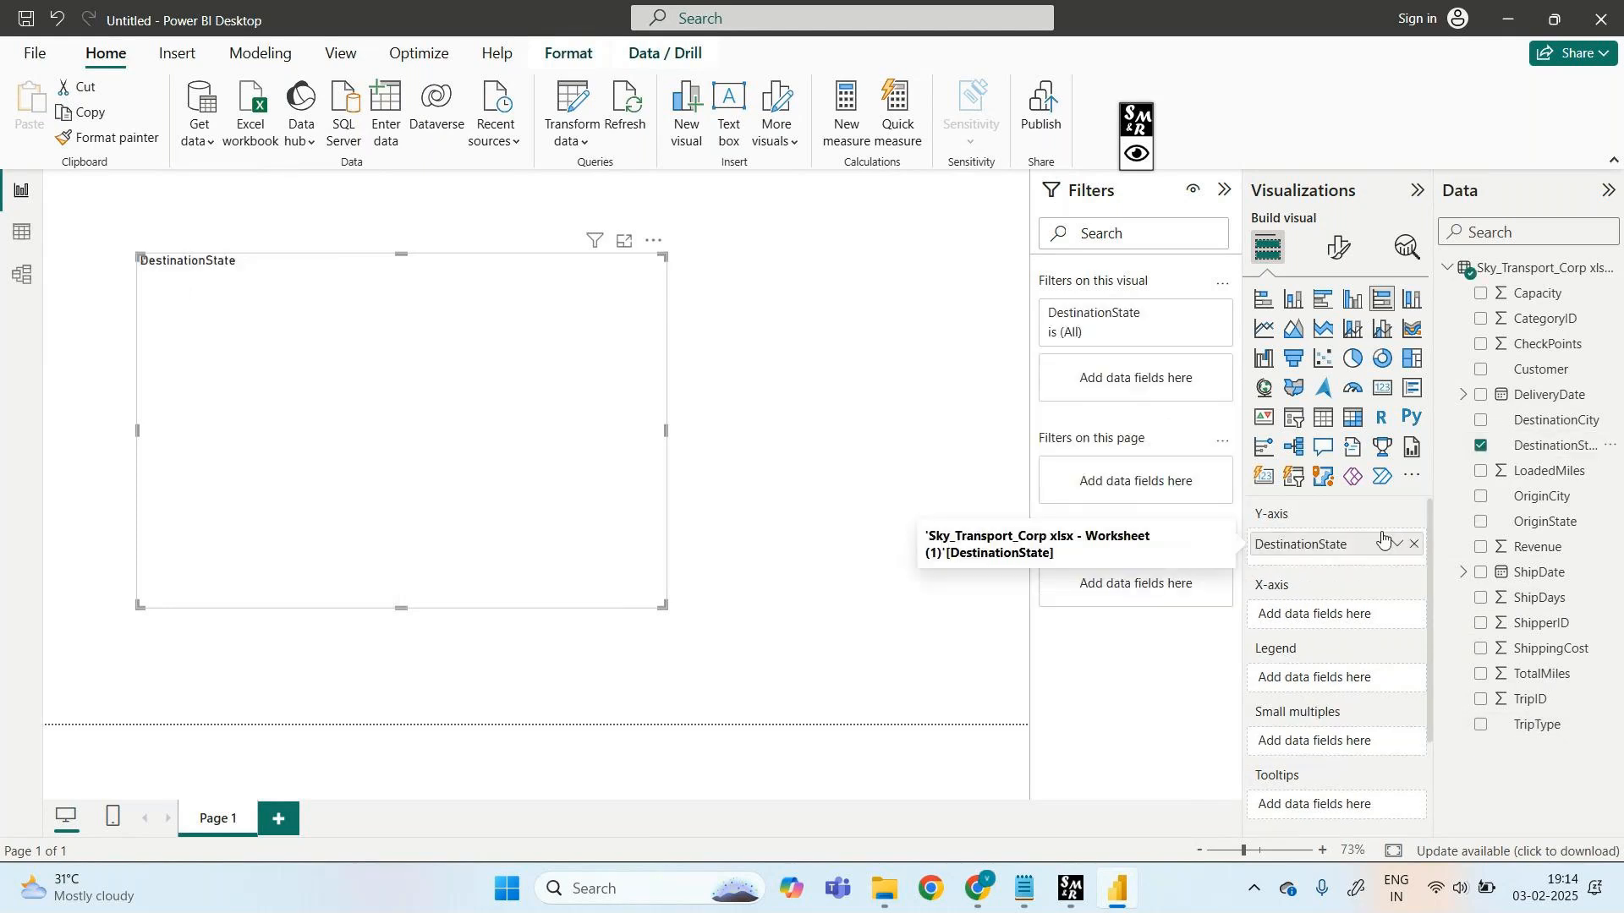
{"action": "left_click_drag", "start_coordinate": [1532, 546], "coordinate": [1348, 616]}
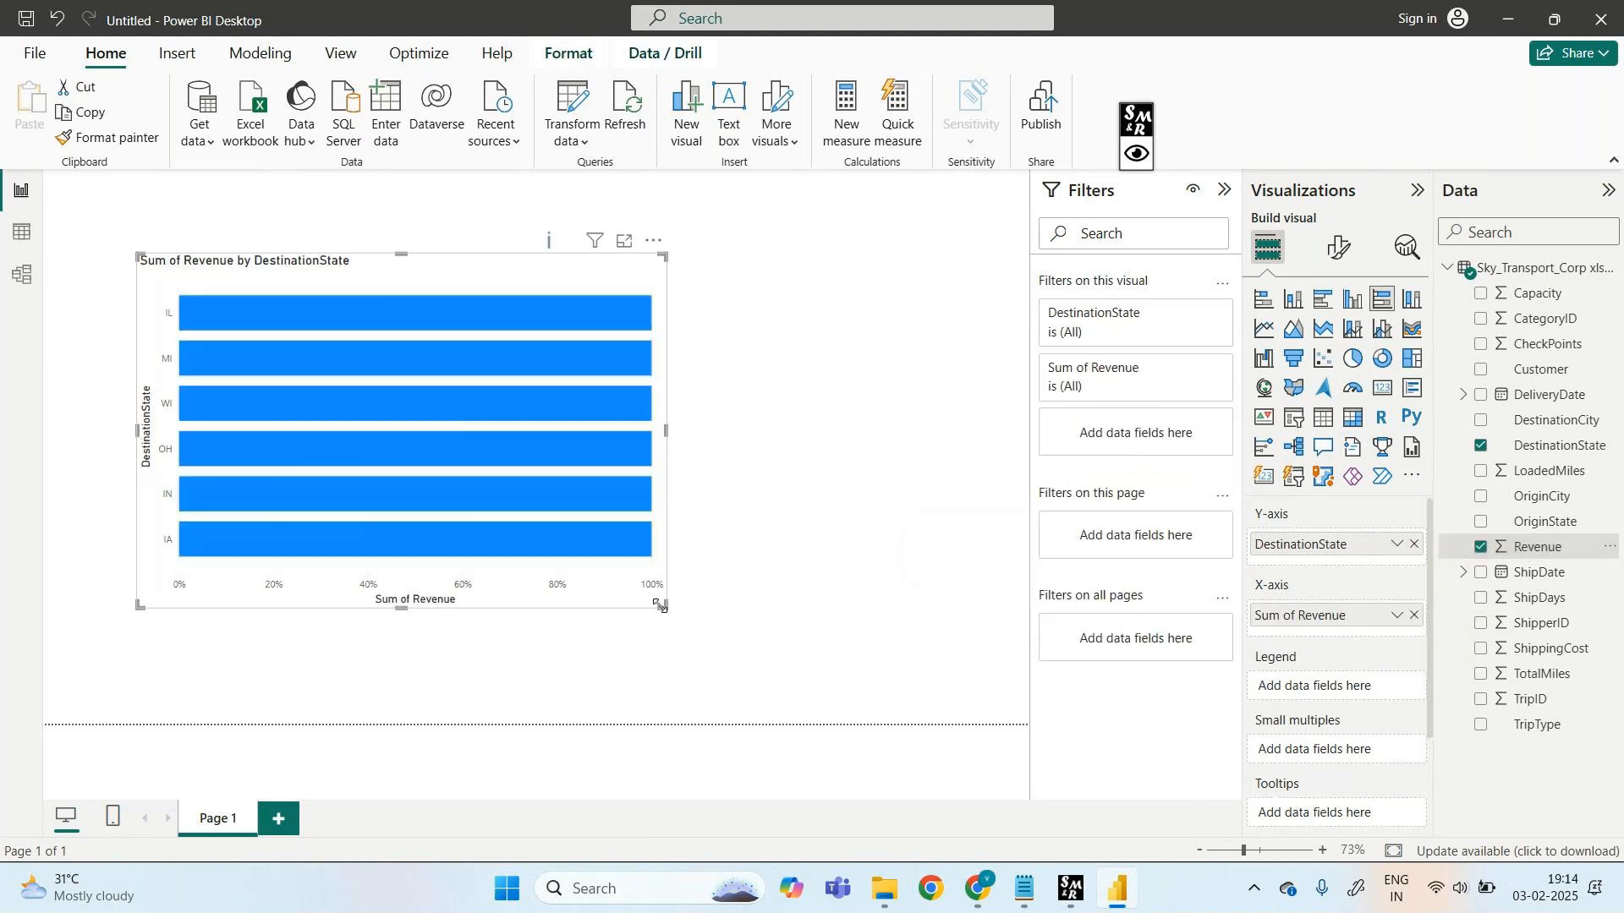
{"action": "left_click", "coordinate": [624, 243]}
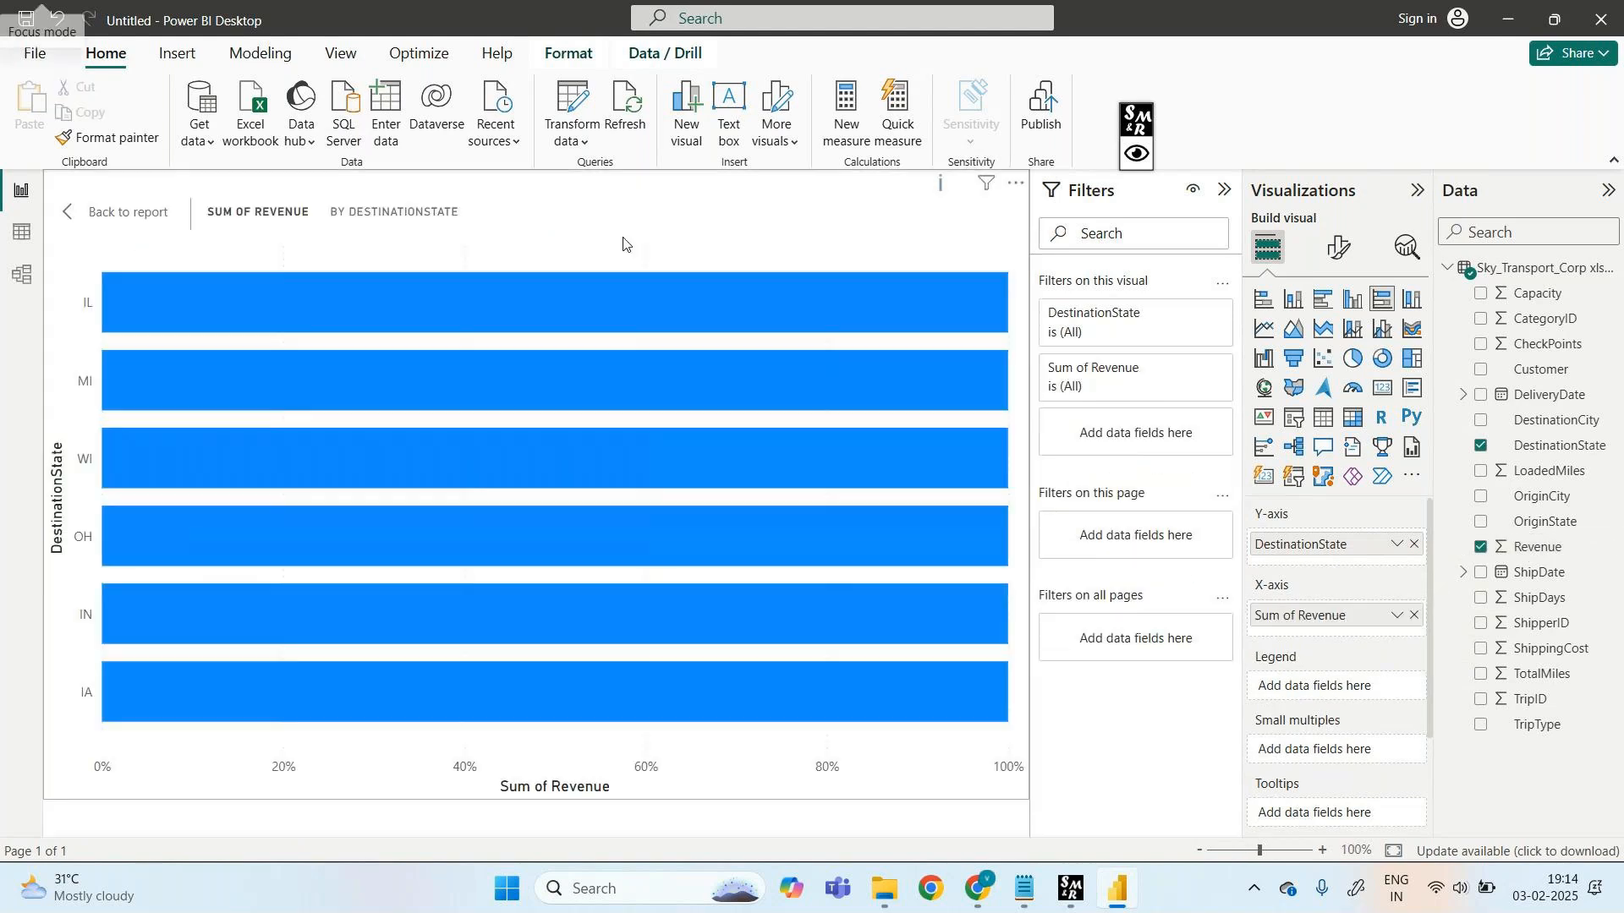
{"action": "mouse_move", "coordinate": [575, 310]}
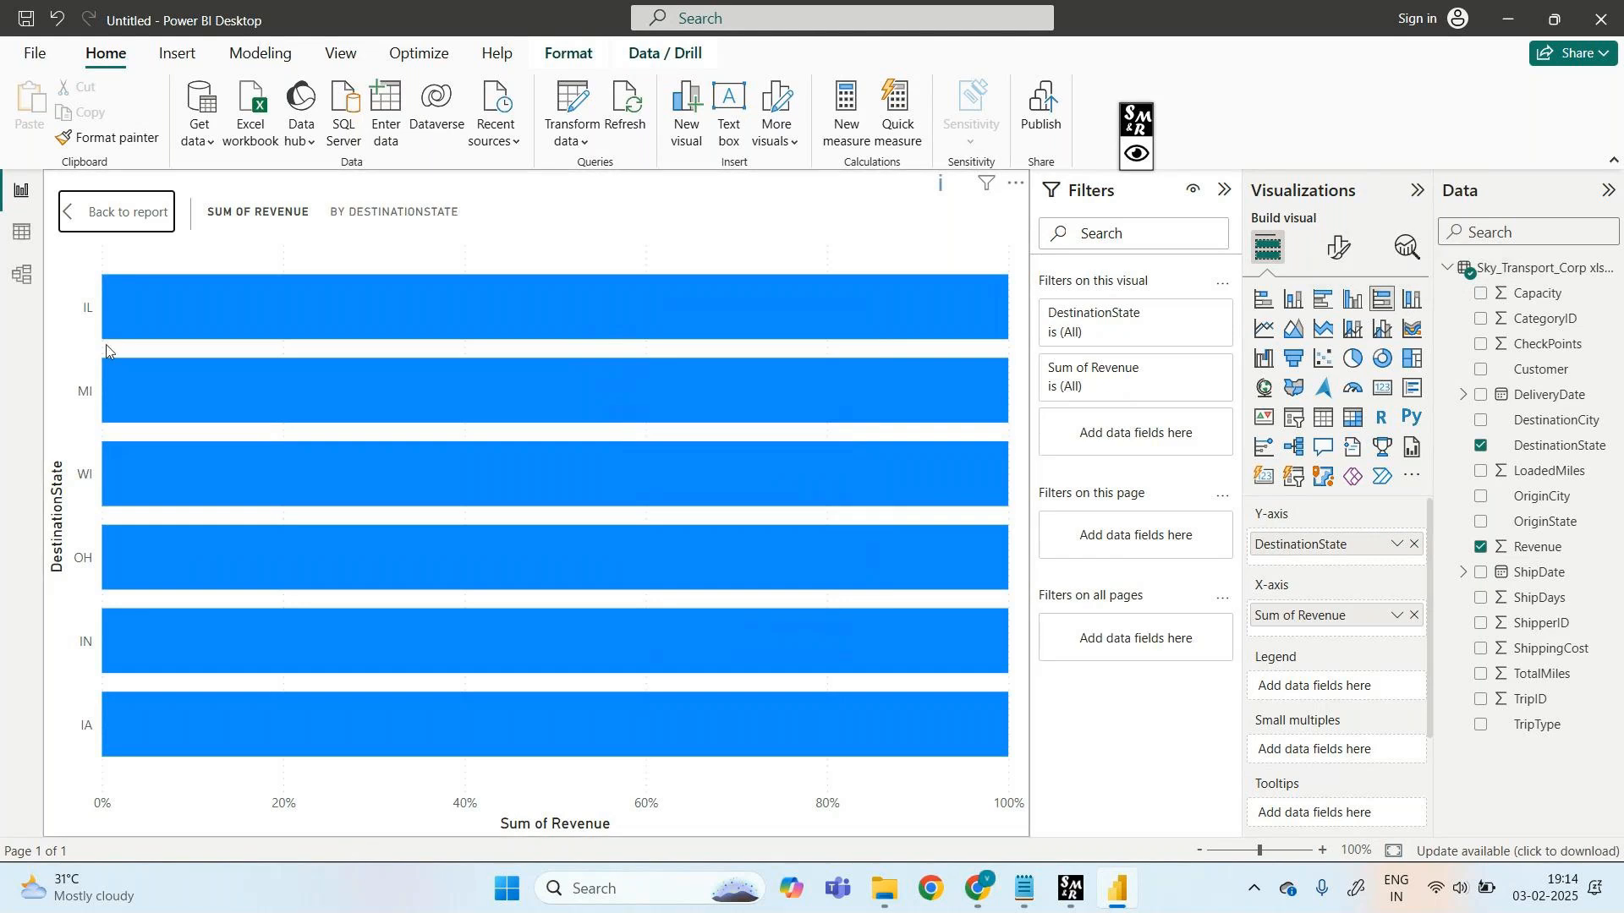
{"action": "left_click", "coordinate": [95, 222]}
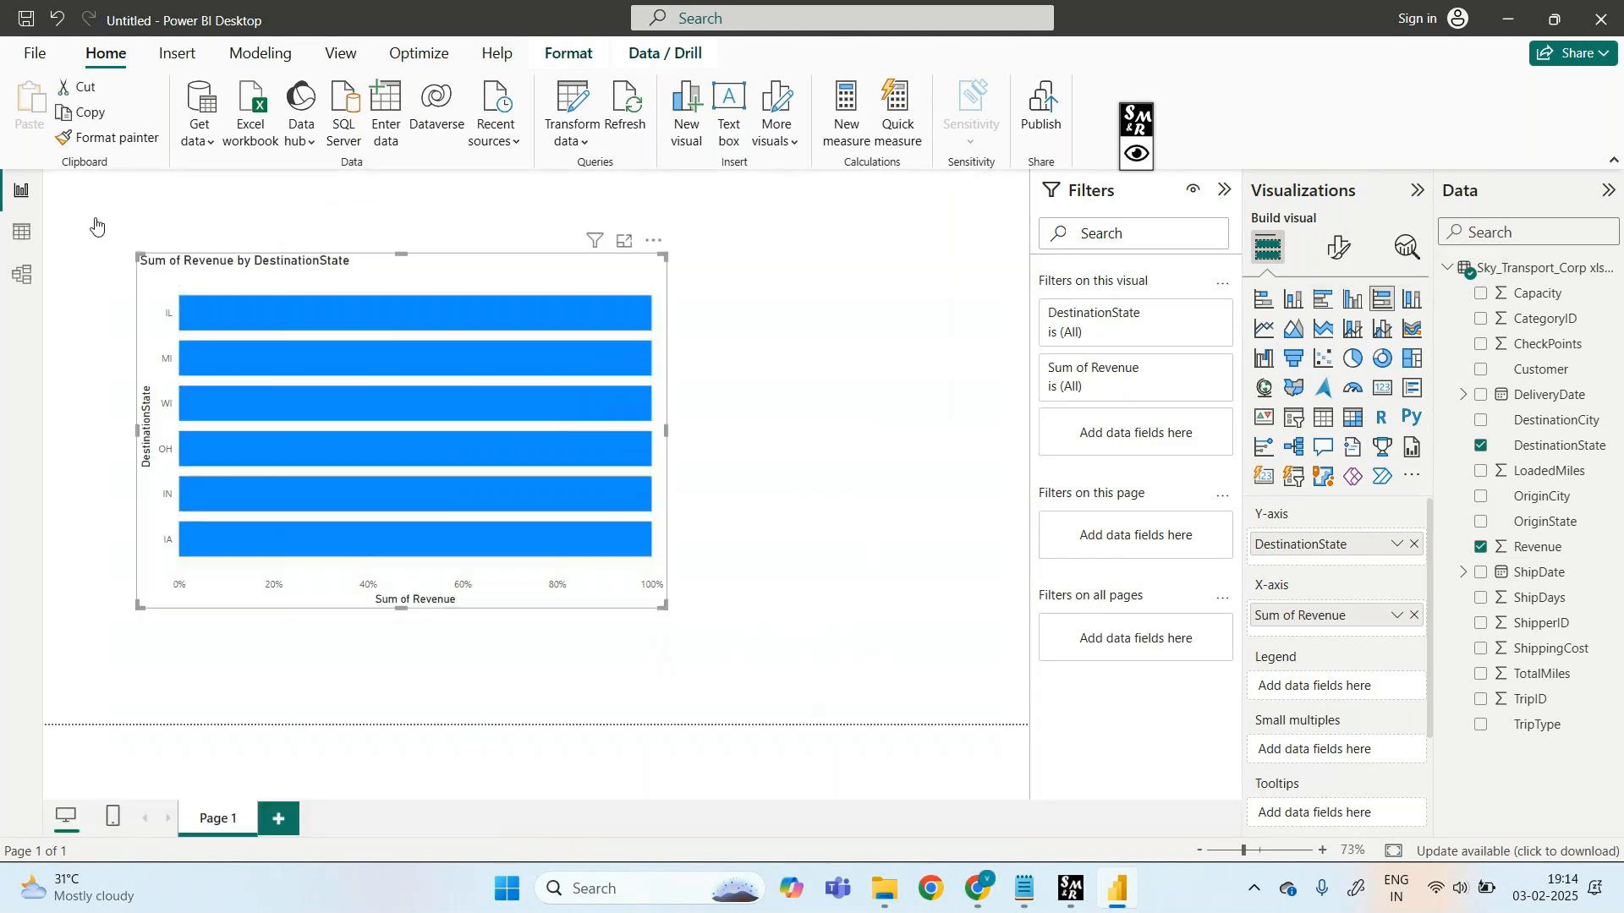
- Rename the Page 1 tab to '100% stacked barchart'
{"action": "right_click", "coordinate": [218, 821]}
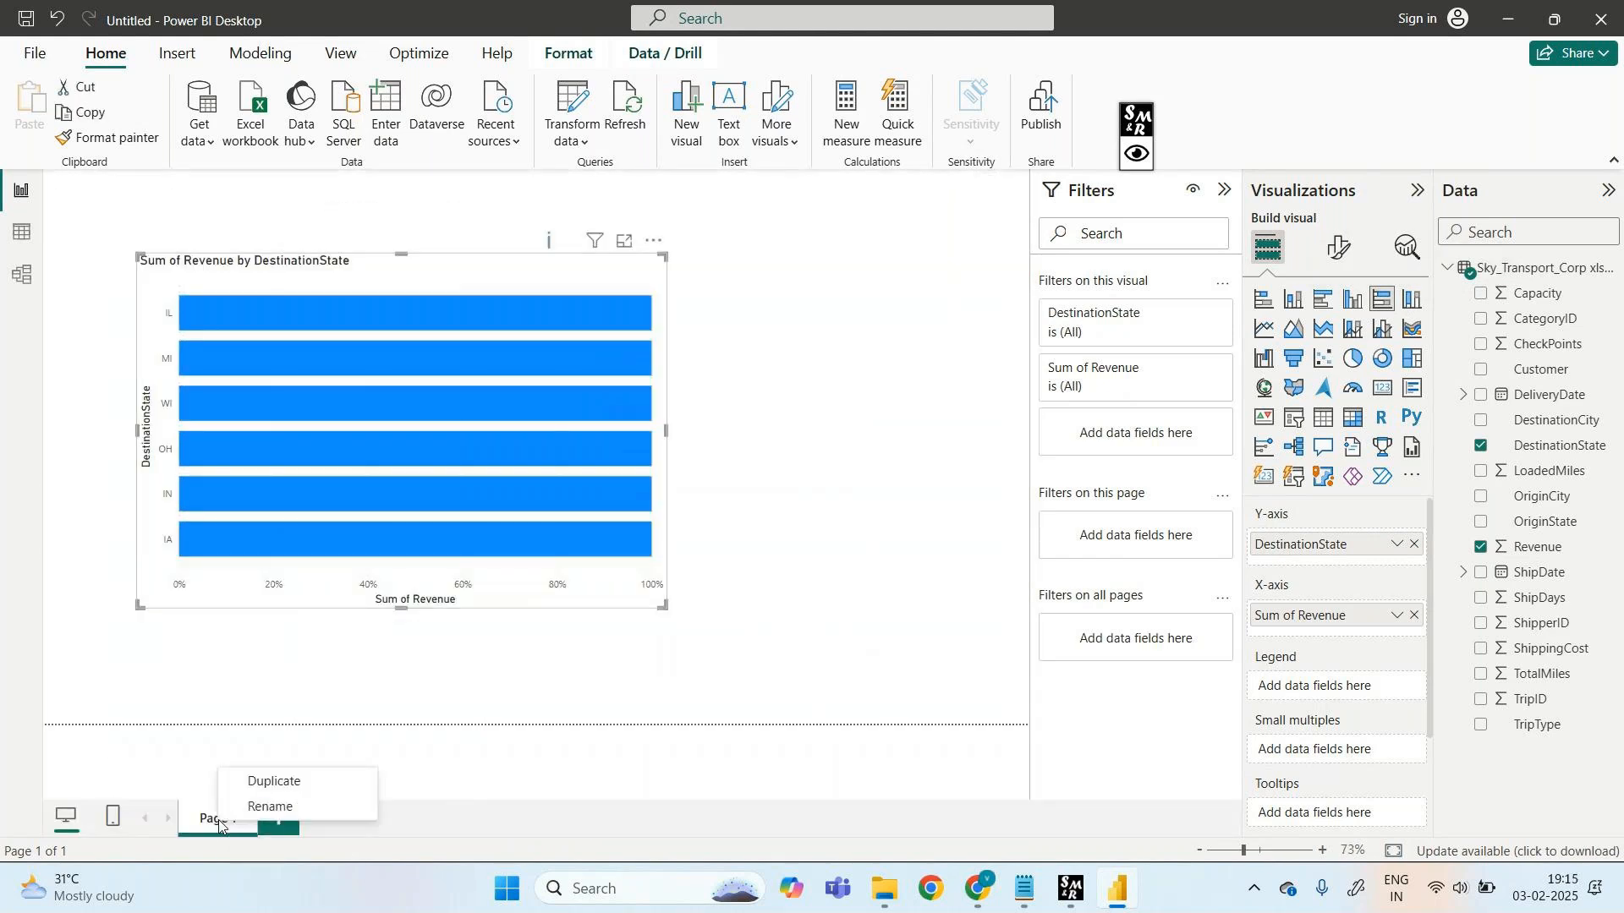
{"action": "left_click", "coordinate": [270, 808]}
{"action": "type", "text": "100"}
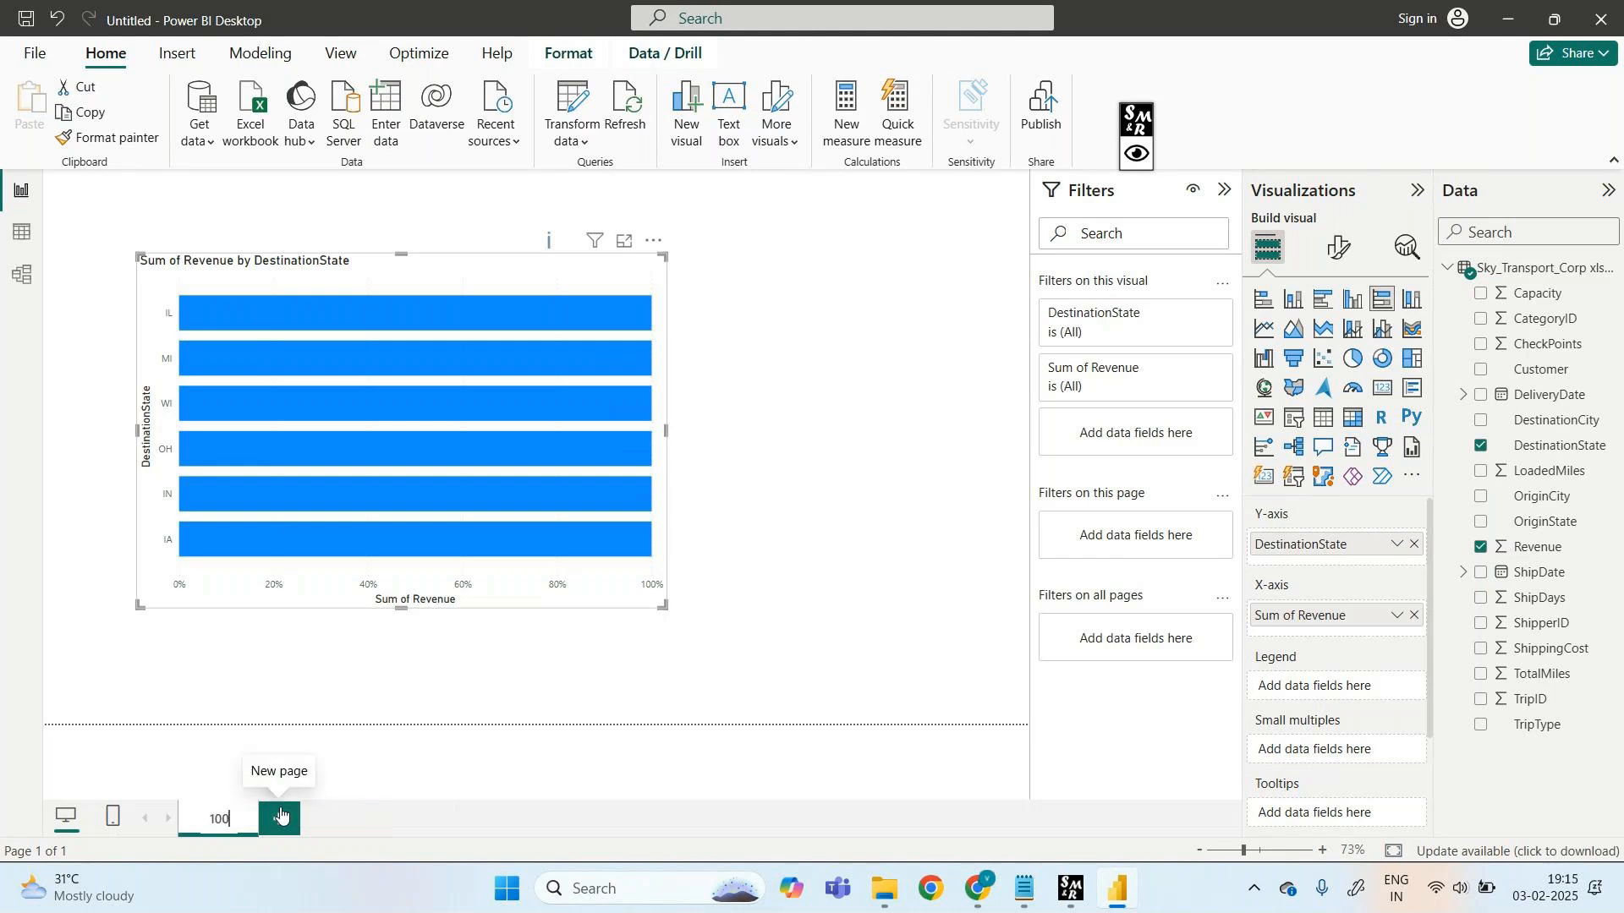
{"action": "type", "text": "% st"}
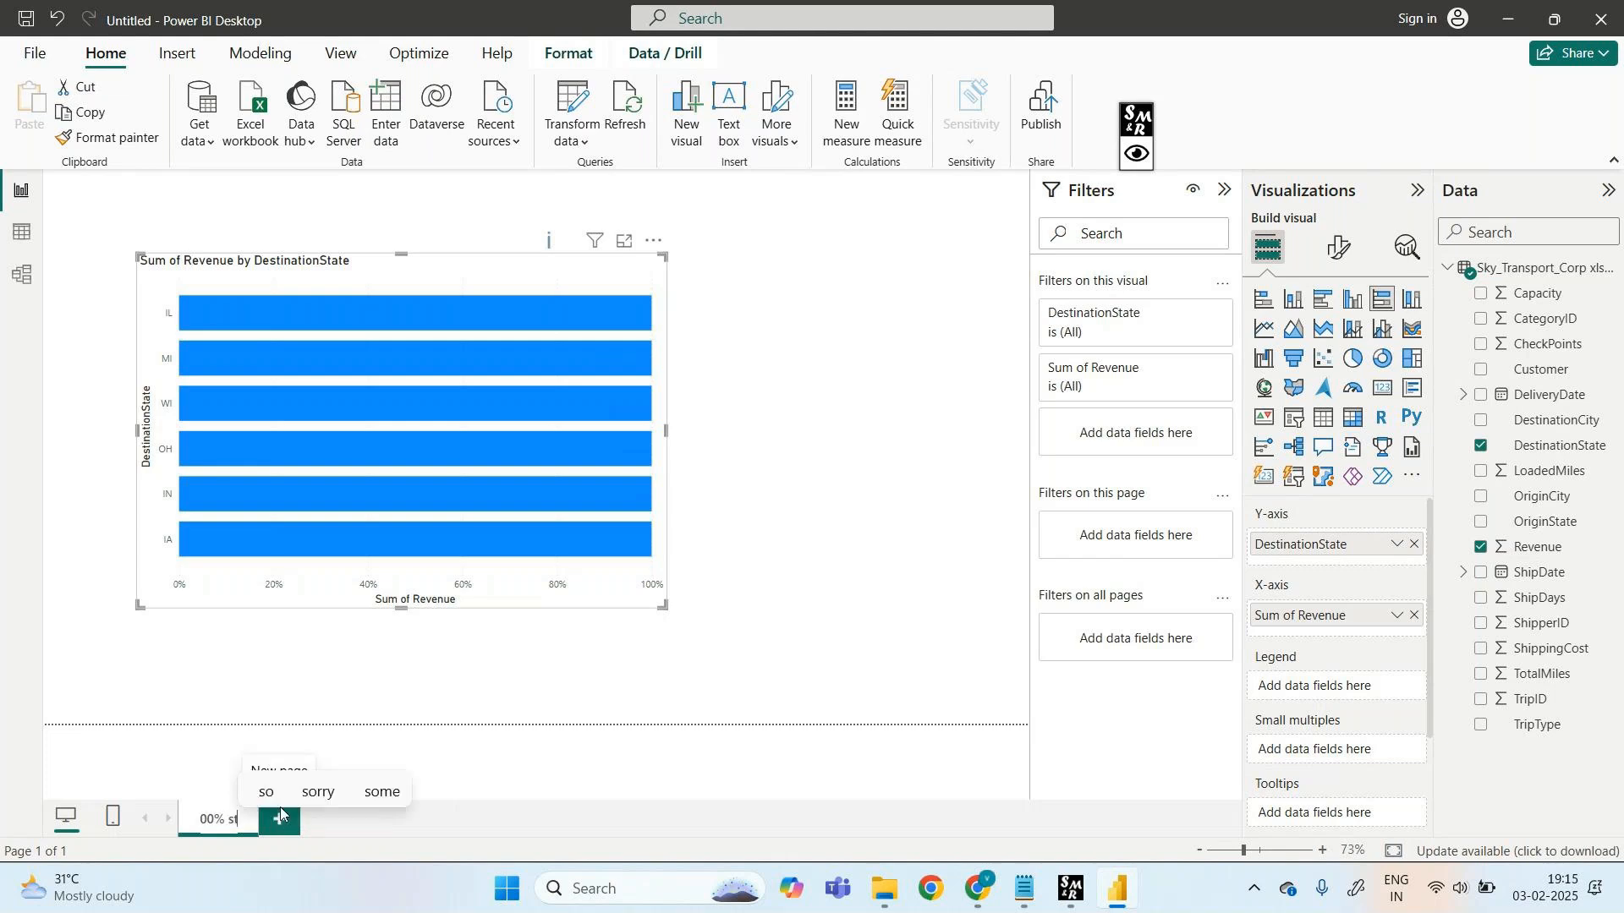
{"action": "type", "text": "acked b"}
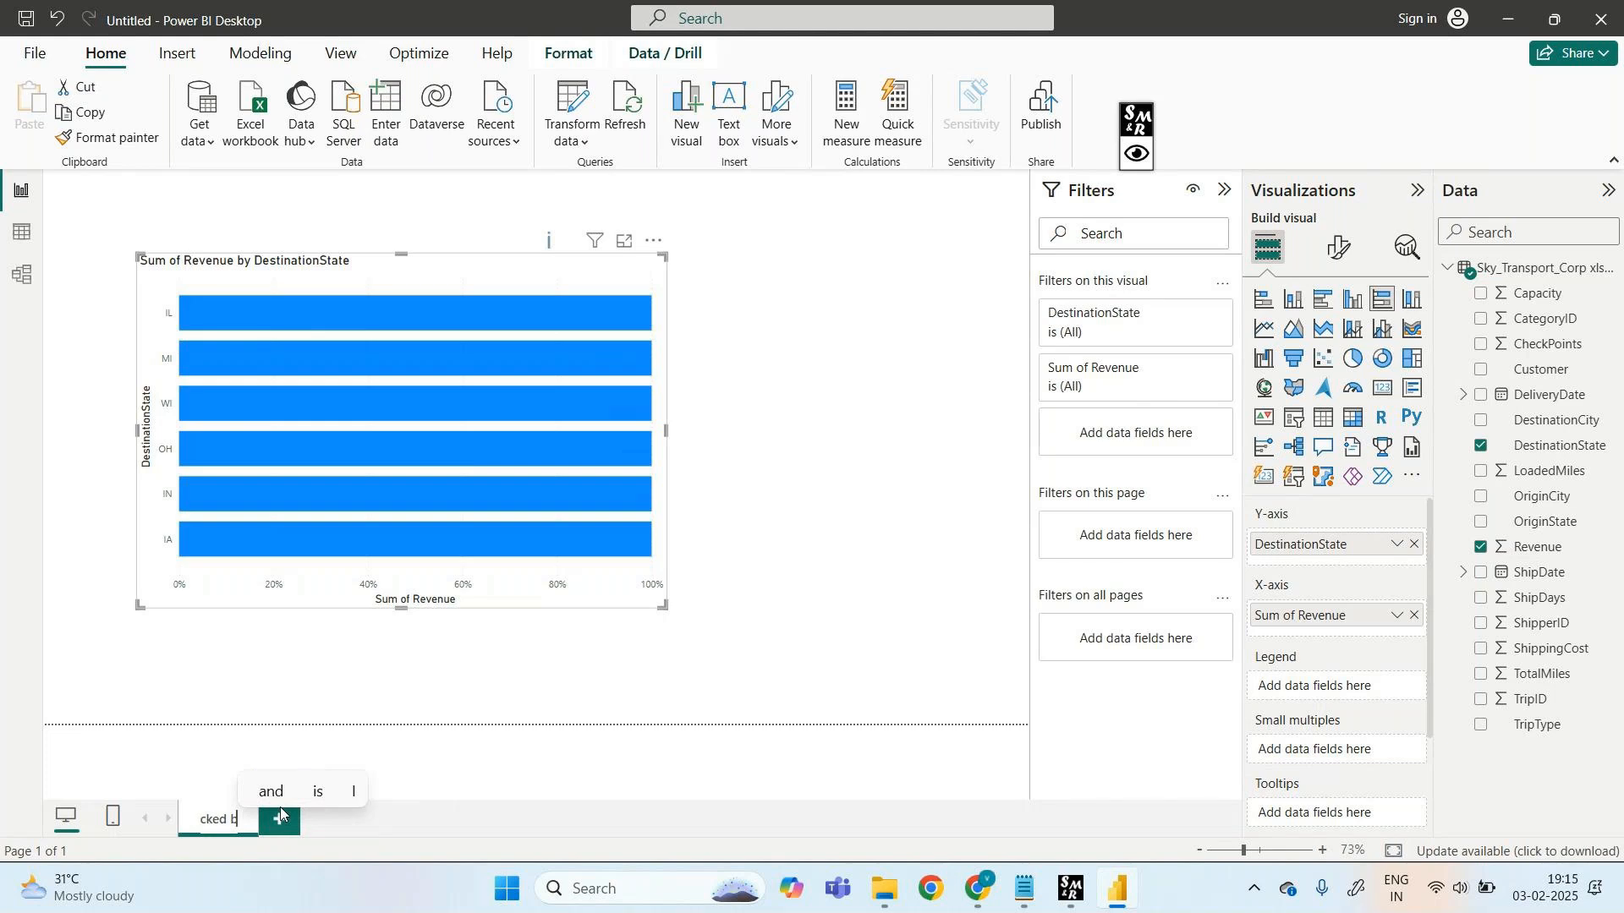
{"action": "type", "text": "archart"}
{"action": "left_click", "coordinate": [443, 780]}
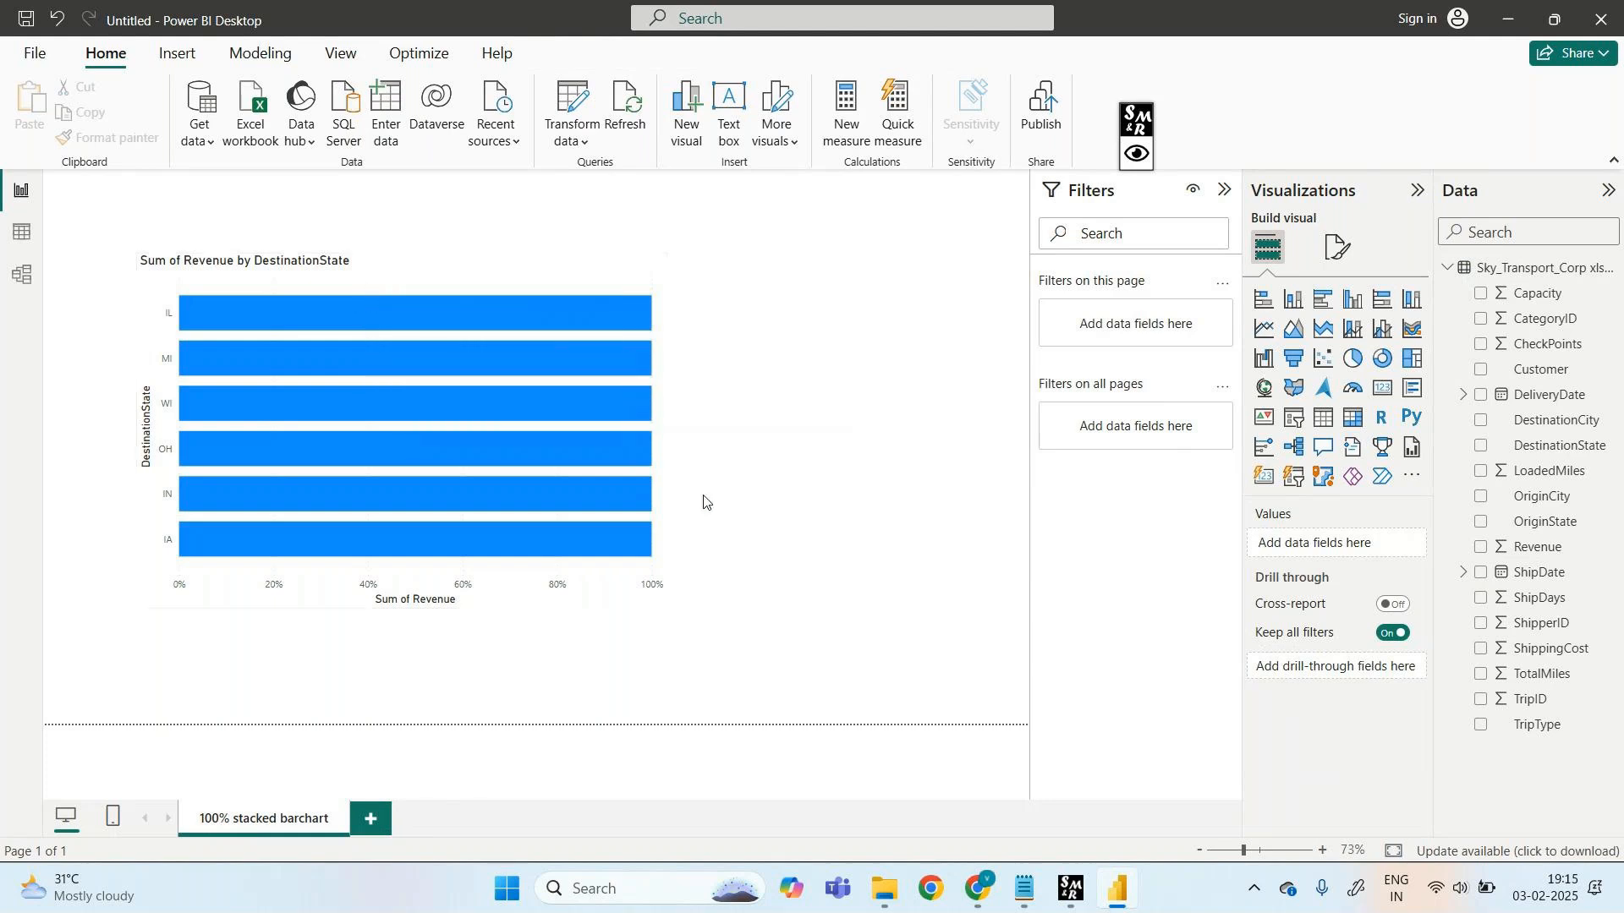
- Draw an on-screen brace beside the bars, then clear the annotation before leaving Power BI
{"action": "left_click", "coordinate": [1136, 152]}
{"action": "mouse_move", "coordinate": [740, 308]}
{"action": "left_mouse_down"}
{"action": "mouse_move", "coordinate": [741, 423]}
{"action": "mouse_move", "coordinate": [694, 556]}
{"action": "left_mouse_up"}
{"action": "left_click_drag", "start_coordinate": [819, 379], "coordinate": [816, 401]}
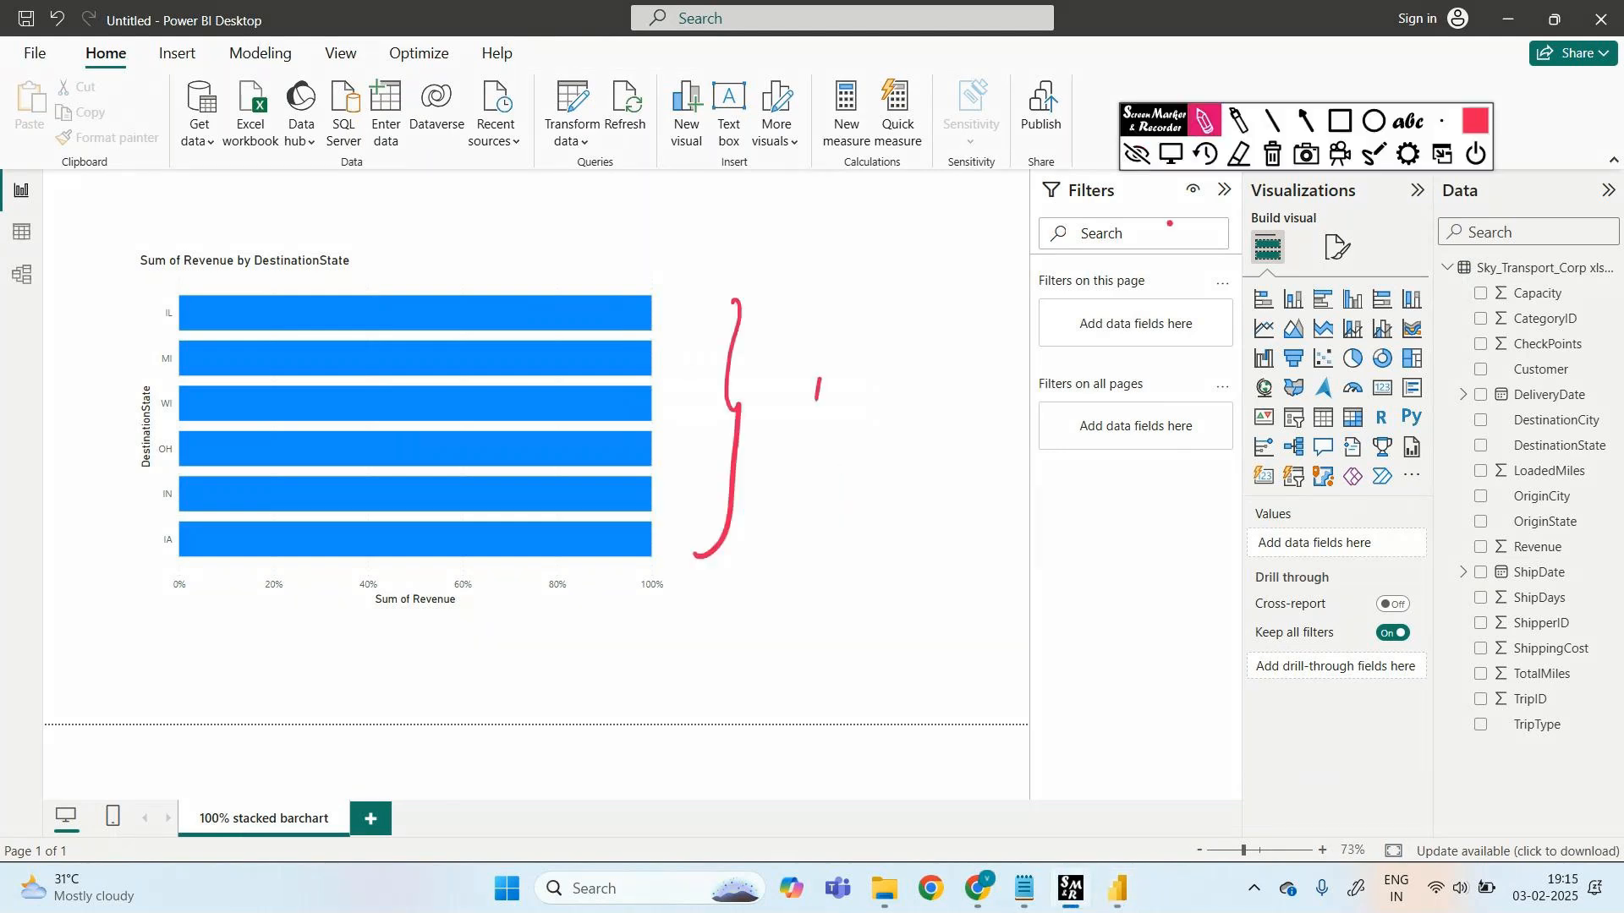
{"action": "left_click", "coordinate": [1152, 152]}
{"action": "left_click", "coordinate": [1152, 152]}
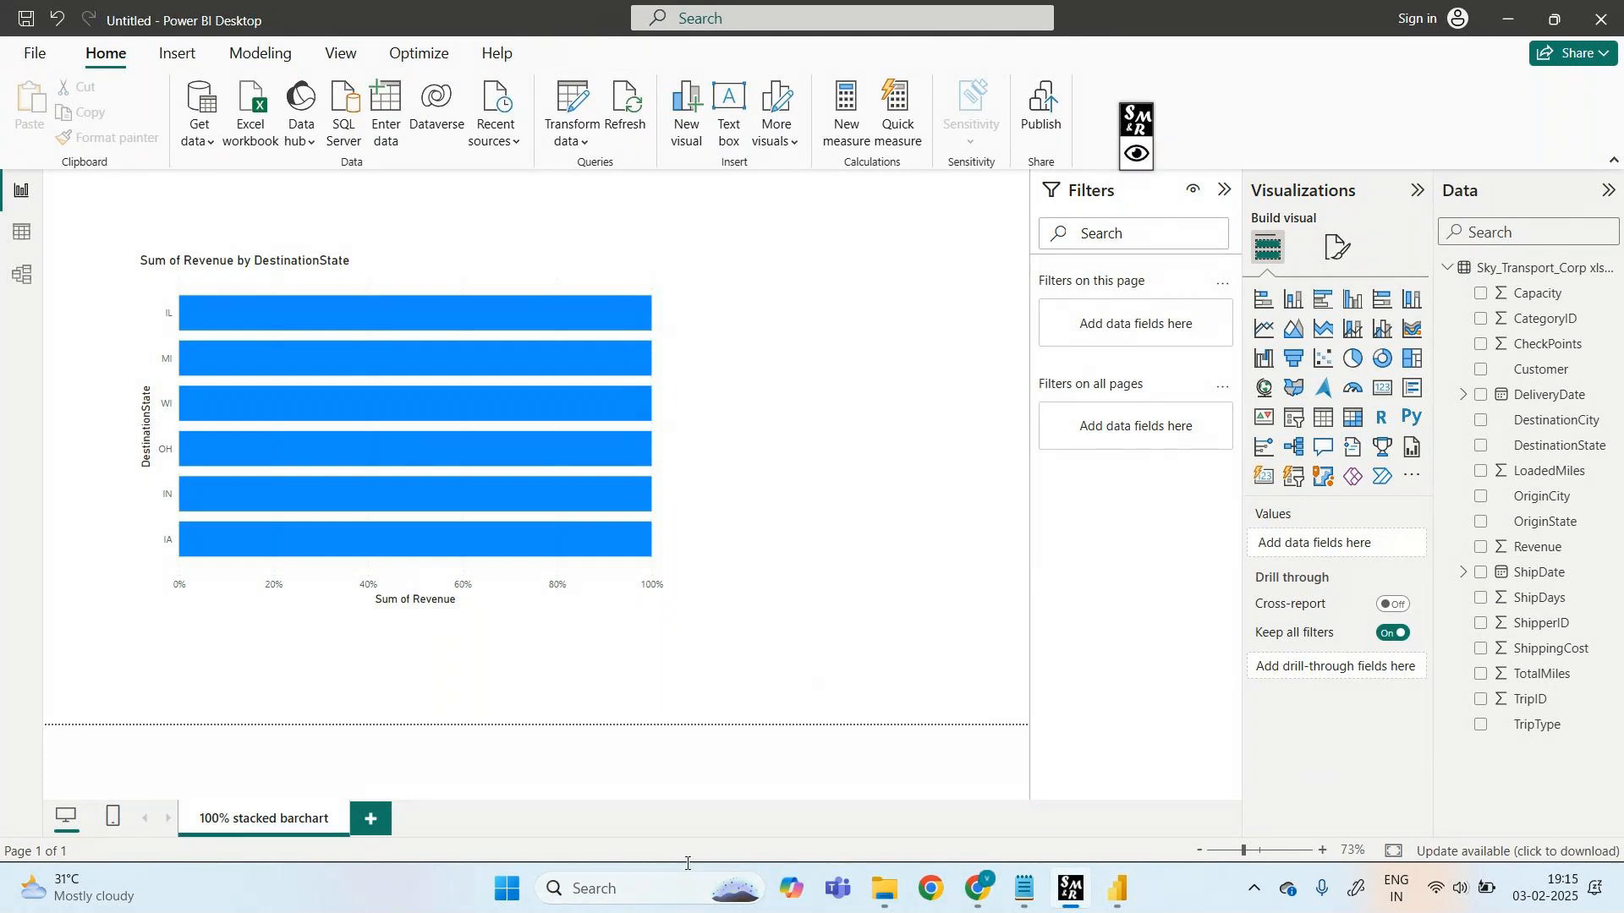
{"action": "left_click", "coordinate": [679, 900]}
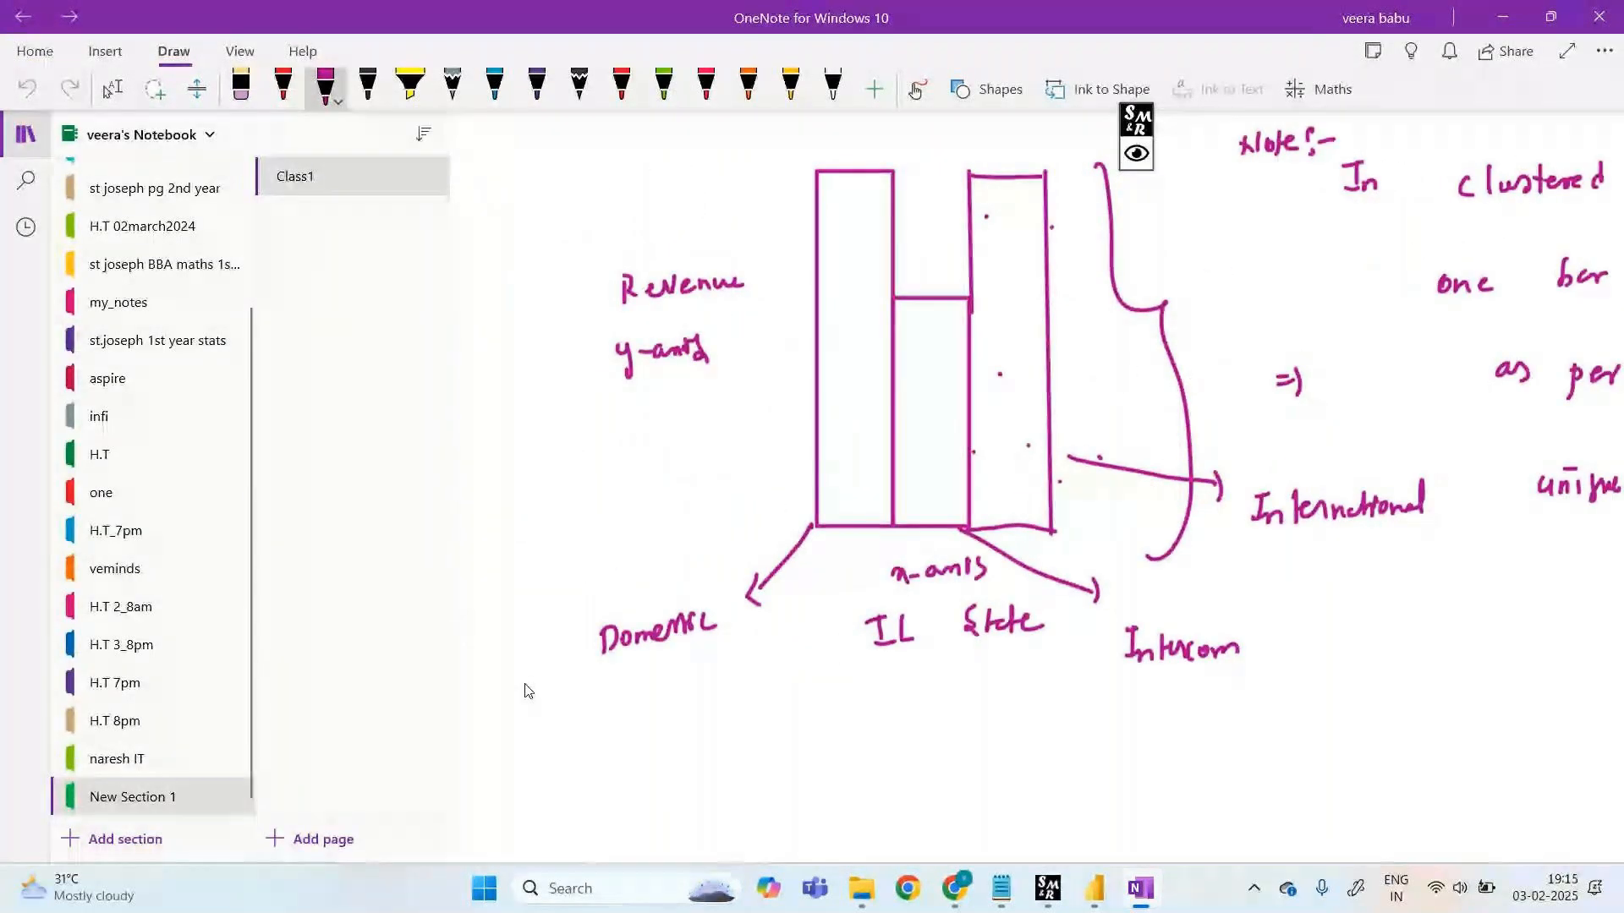
- Create a new OneNote page and handwrite '100%' on it in magenta ink
{"action": "key", "text": "ctrl+n"}
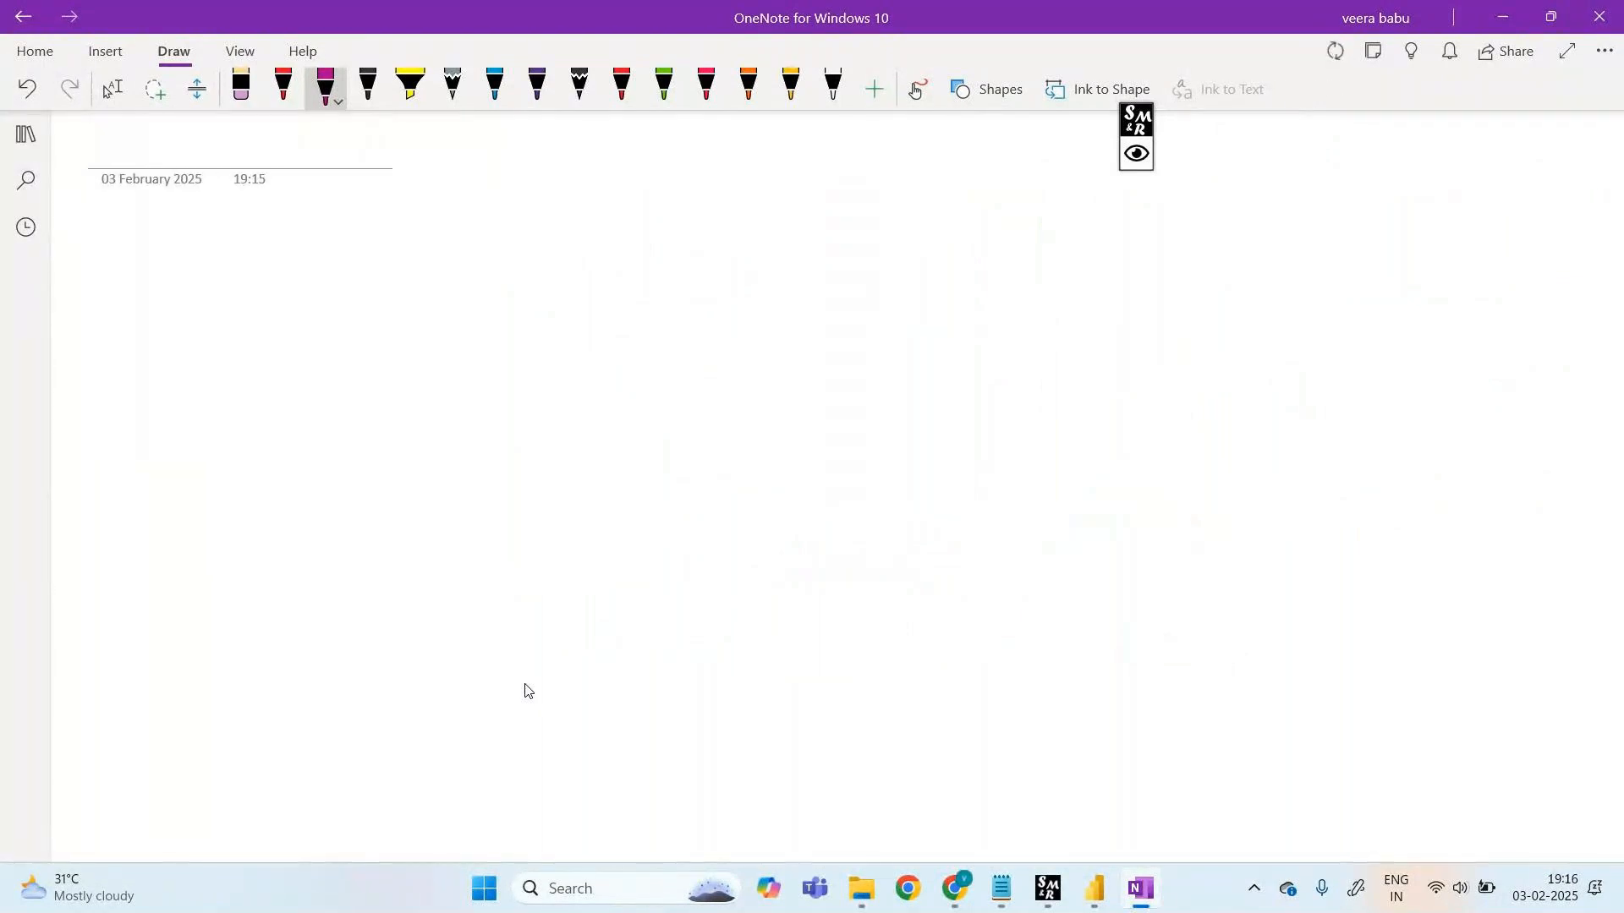
{"action": "mouse_move", "coordinate": [313, 247]}
{"action": "left_mouse_down"}
{"action": "mouse_move", "coordinate": [310, 273]}
{"action": "mouse_move", "coordinate": [349, 271]}
{"action": "mouse_move", "coordinate": [347, 256]}
{"action": "left_mouse_up"}
{"action": "left_click_drag", "start_coordinate": [360, 265], "coordinate": [361, 269]}
{"action": "mouse_move", "coordinate": [979, 905]}
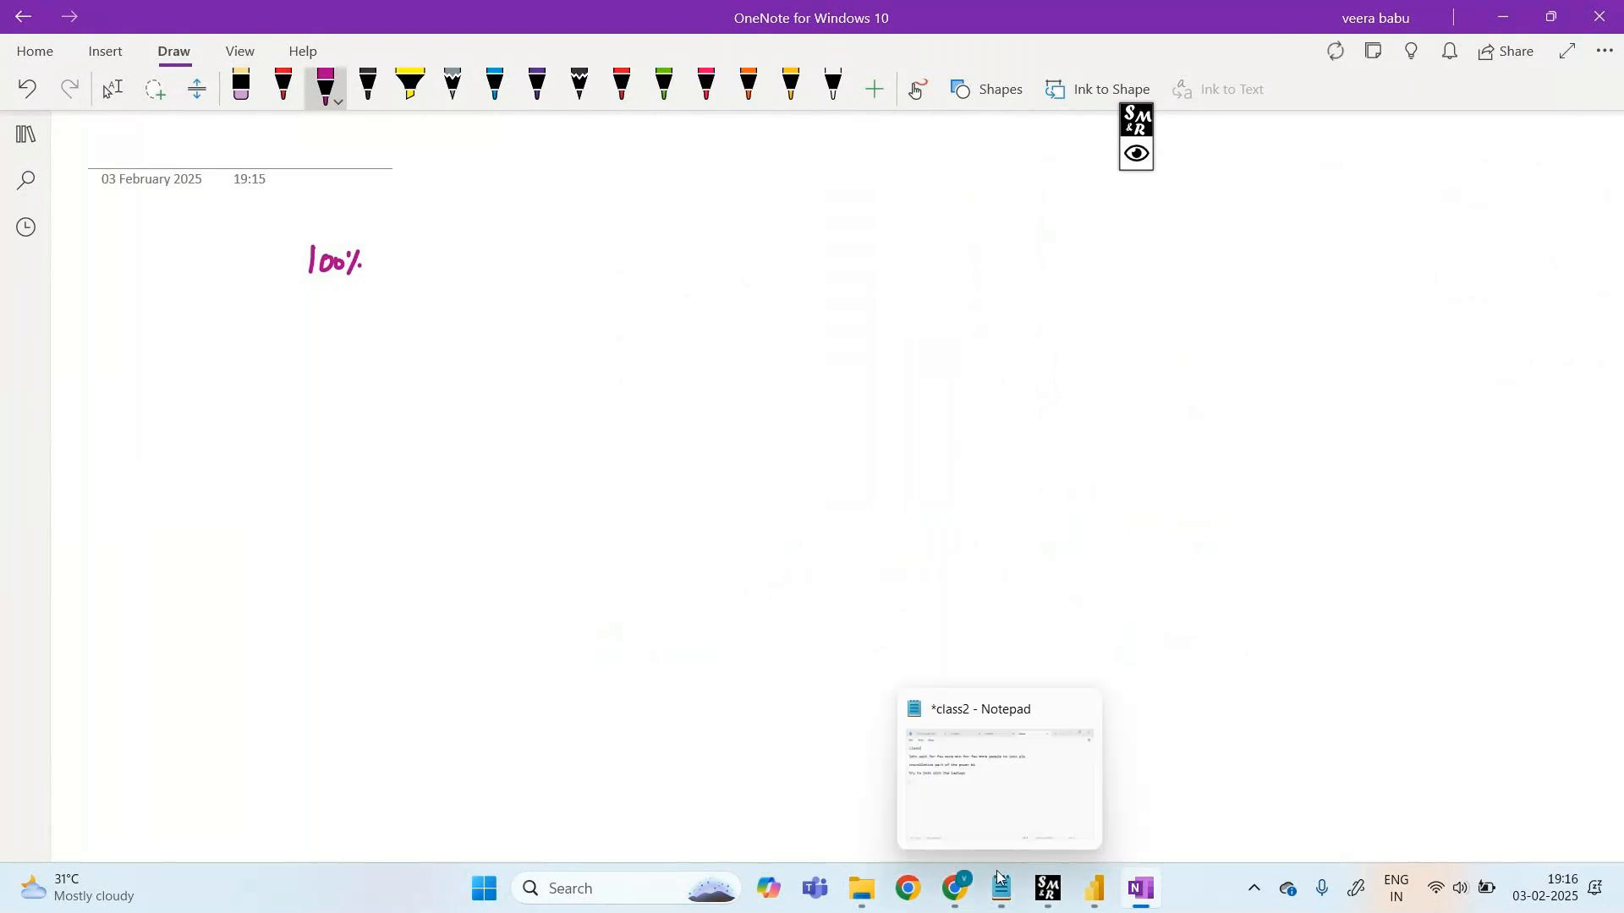
- Mute the meeting participant with the live microphone, then switch back to the '100%' OneNote page
{"action": "mouse_move", "coordinate": [898, 757]}
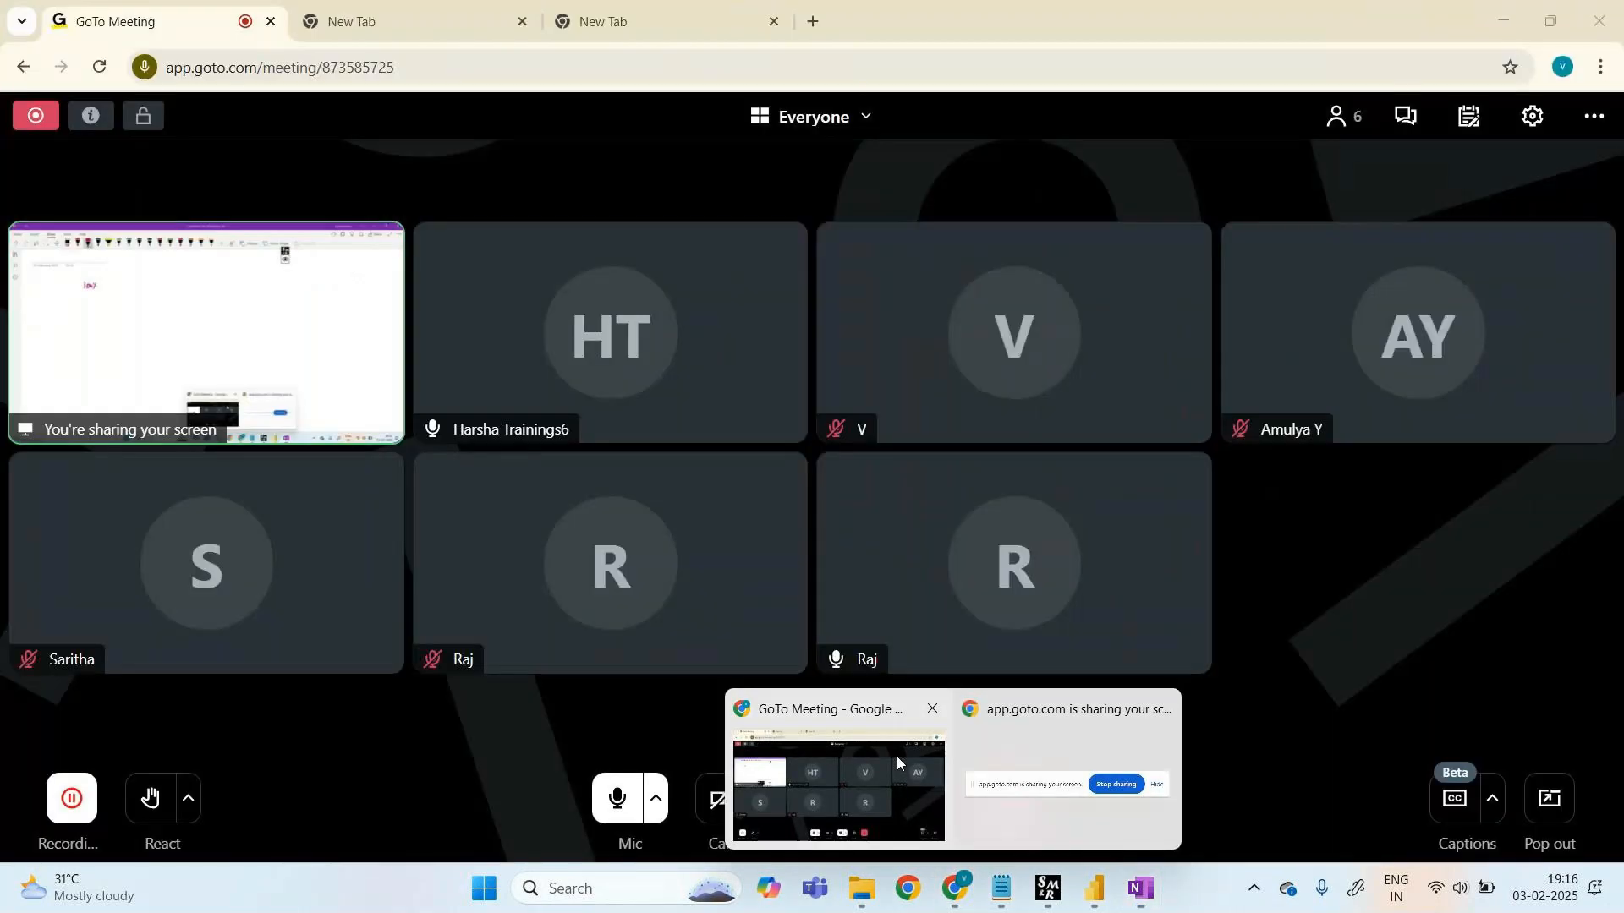
{"action": "left_click", "coordinate": [905, 751]}
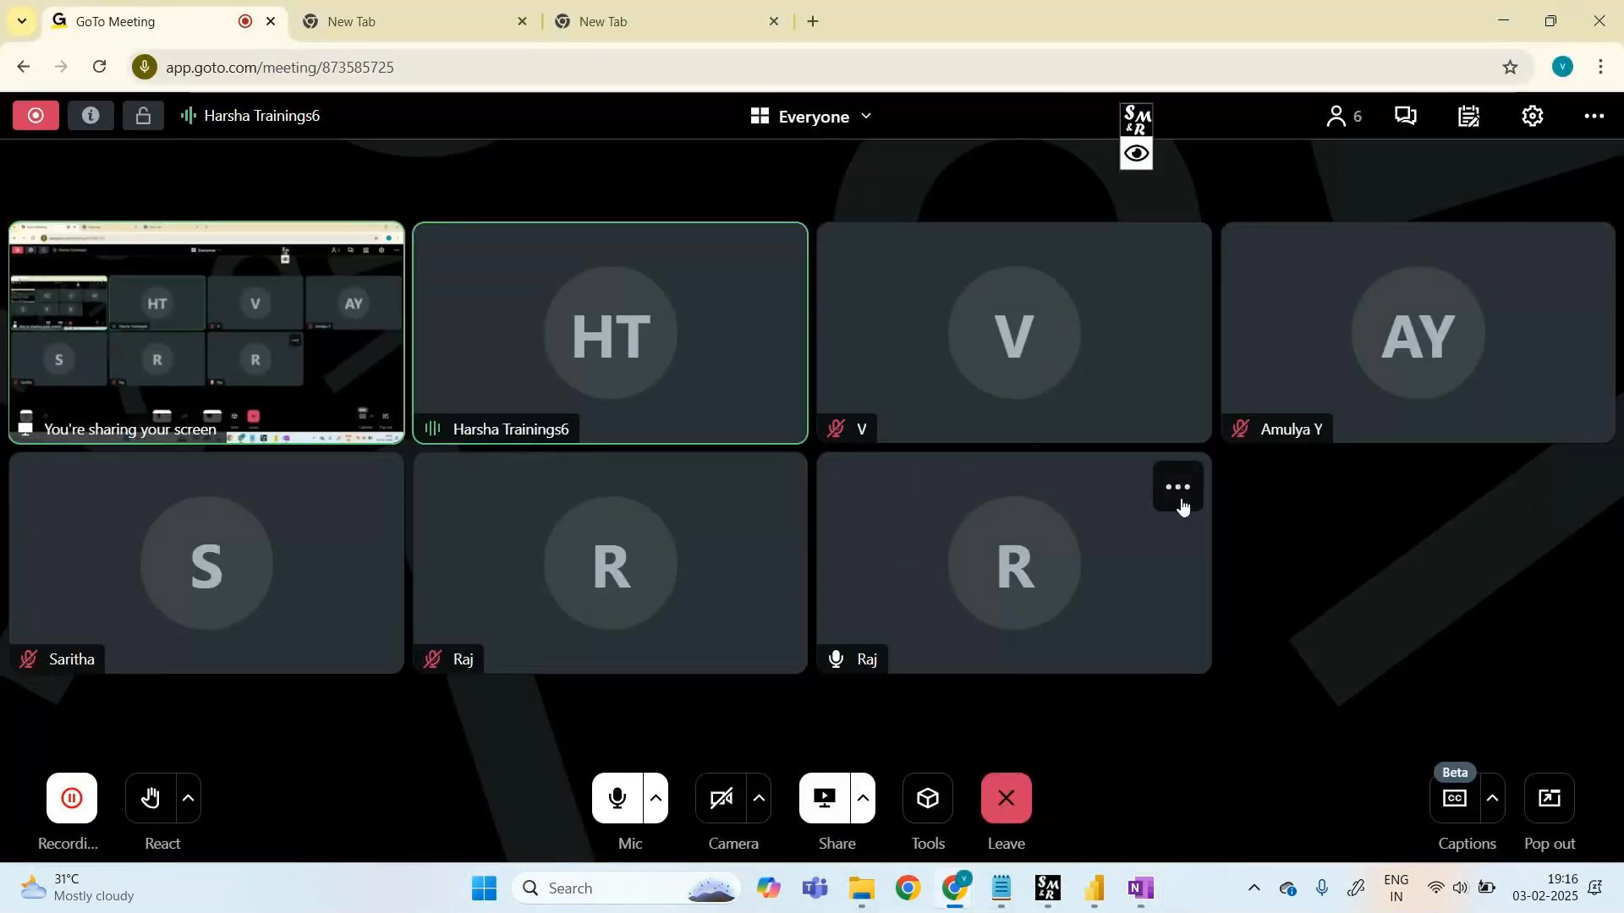
{"action": "left_click", "coordinate": [1181, 507]}
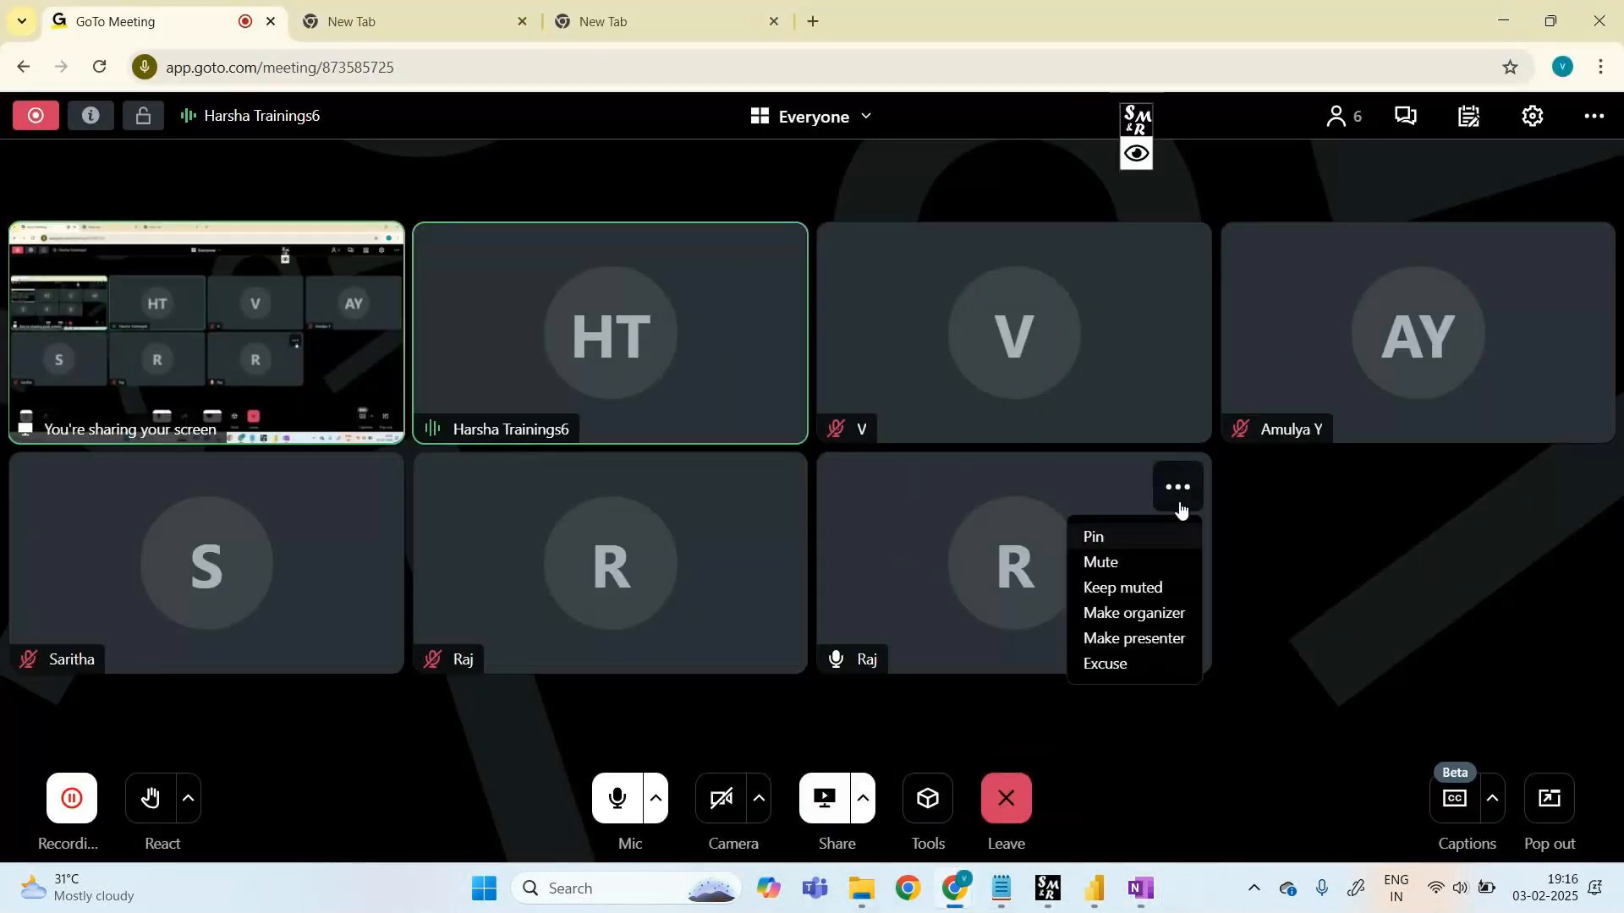
{"action": "left_click", "coordinate": [1113, 565]}
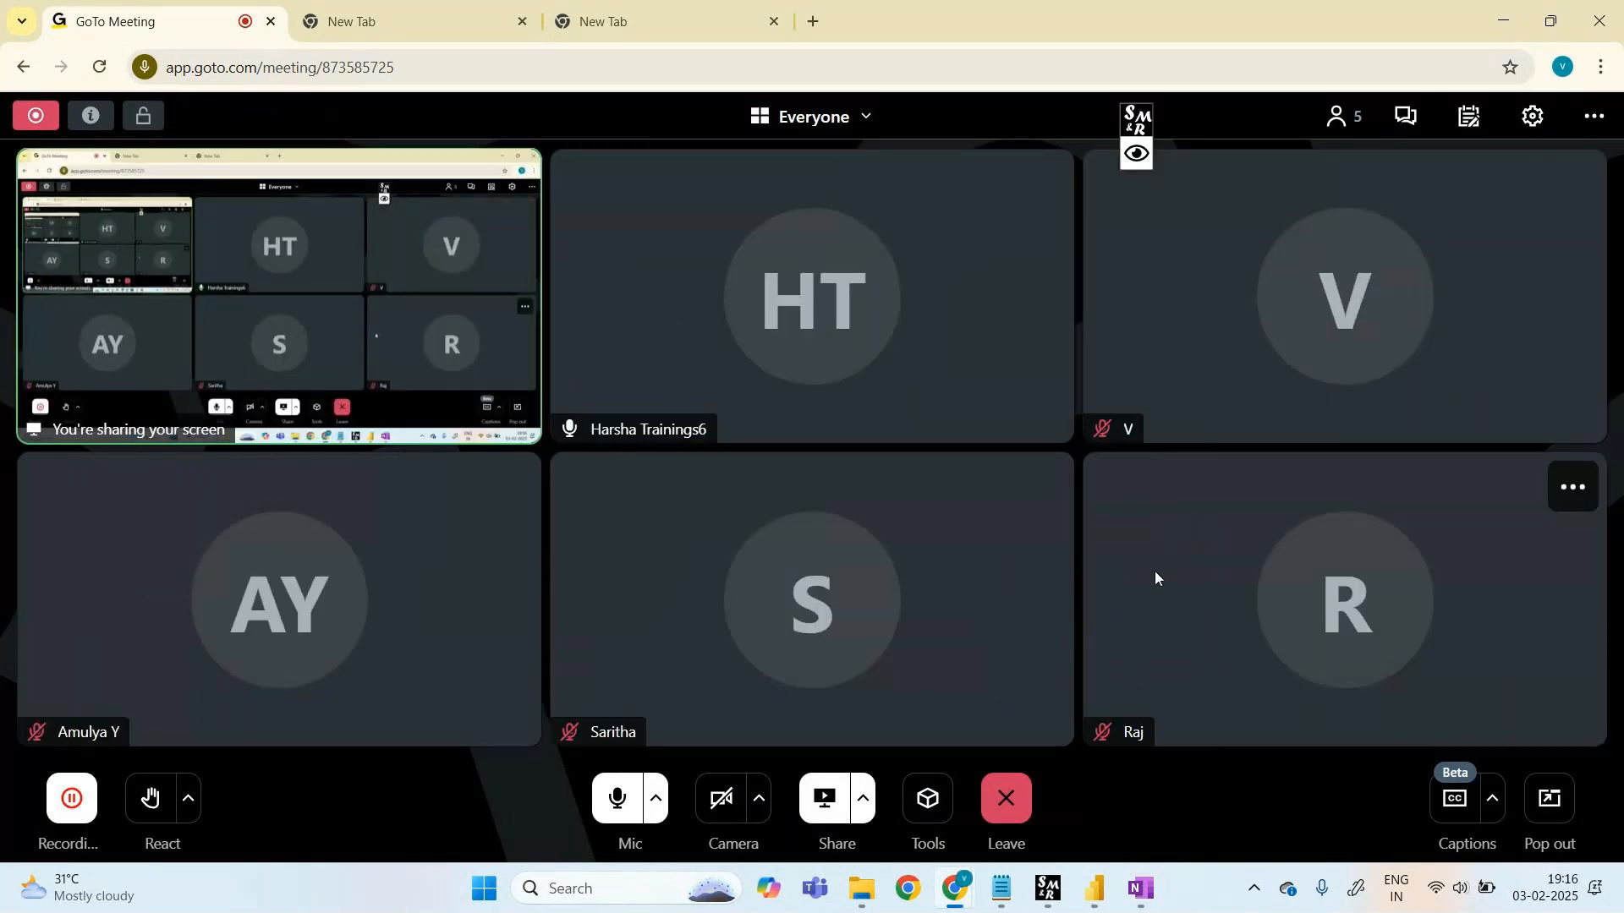
{"action": "mouse_move", "coordinate": [1141, 888]}
{"action": "mouse_move", "coordinate": [1226, 694]}
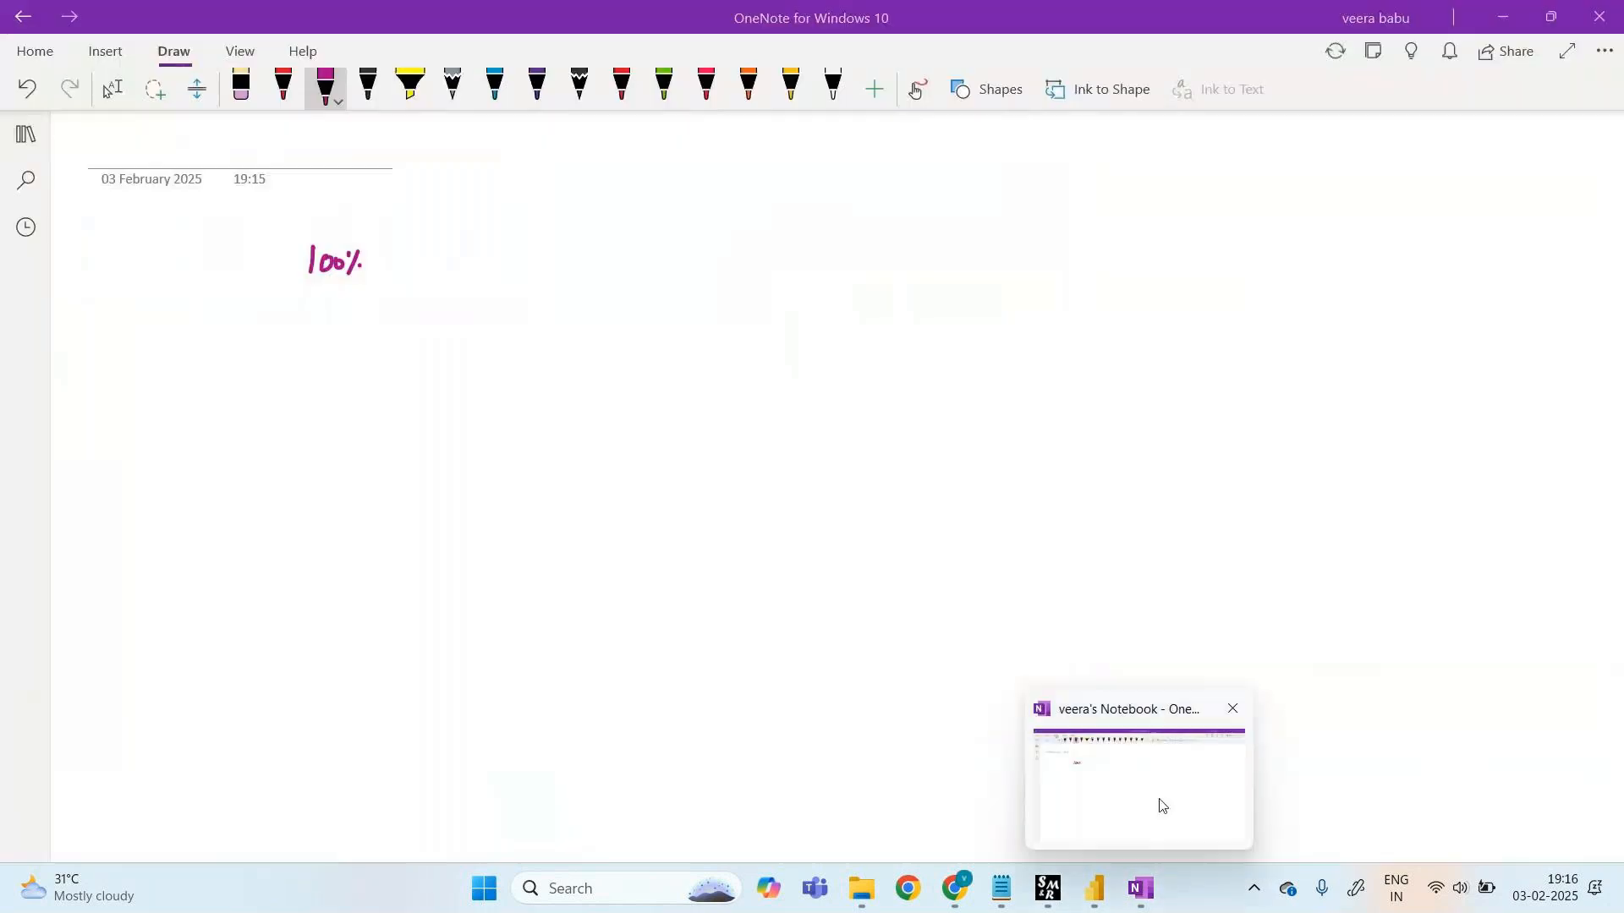
{"action": "left_click", "coordinate": [1163, 806]}
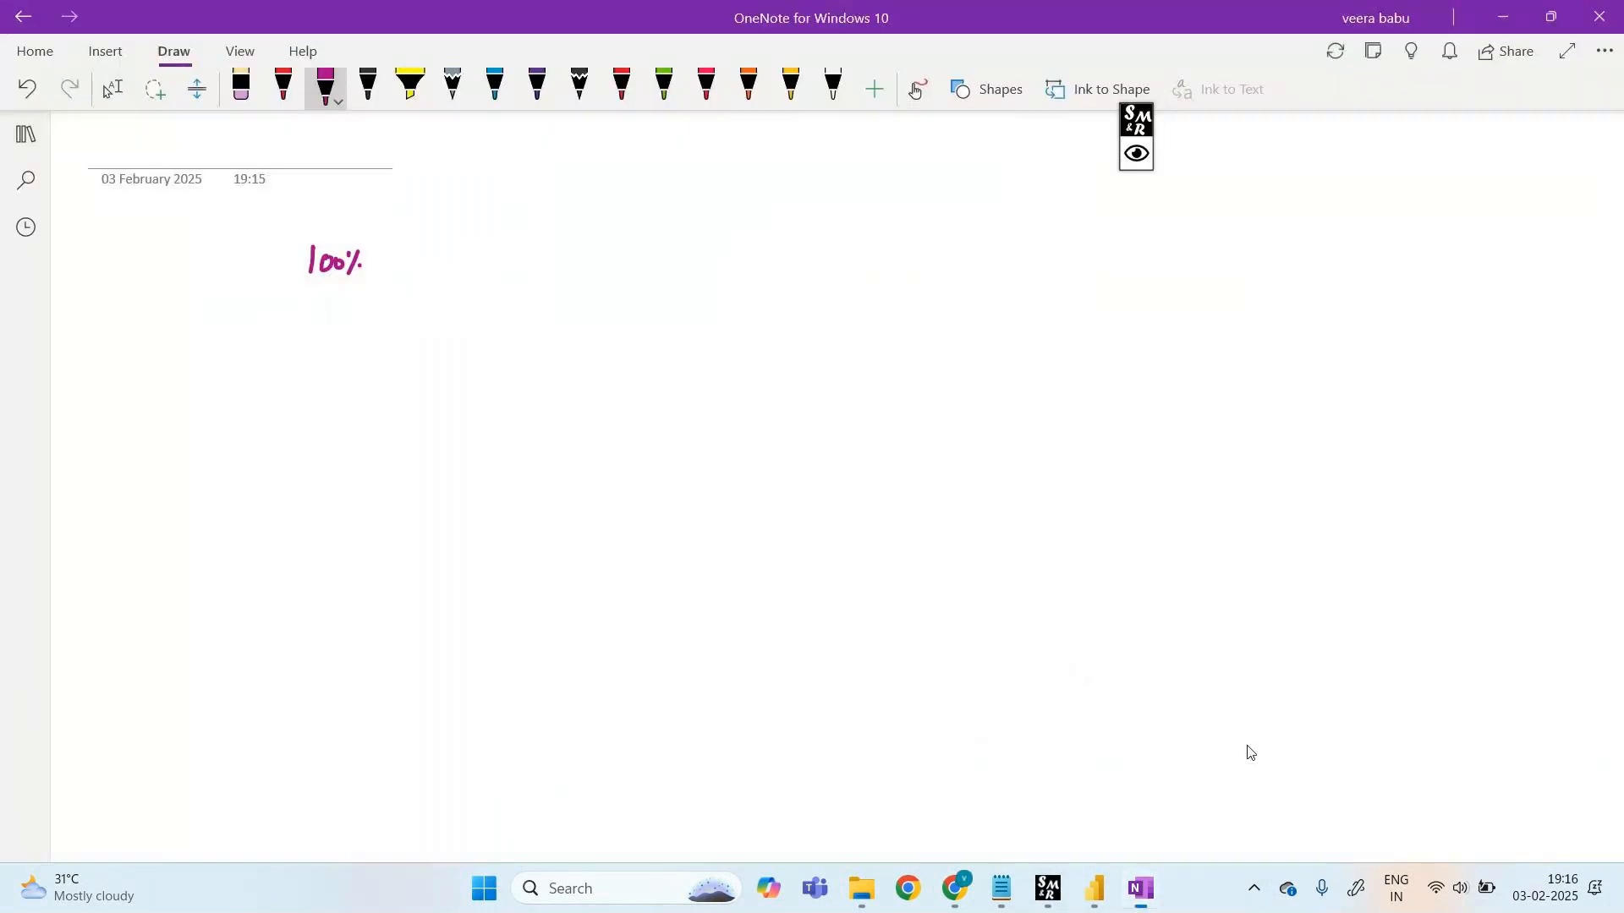
{"action": "mouse_move", "coordinate": [1094, 888]}
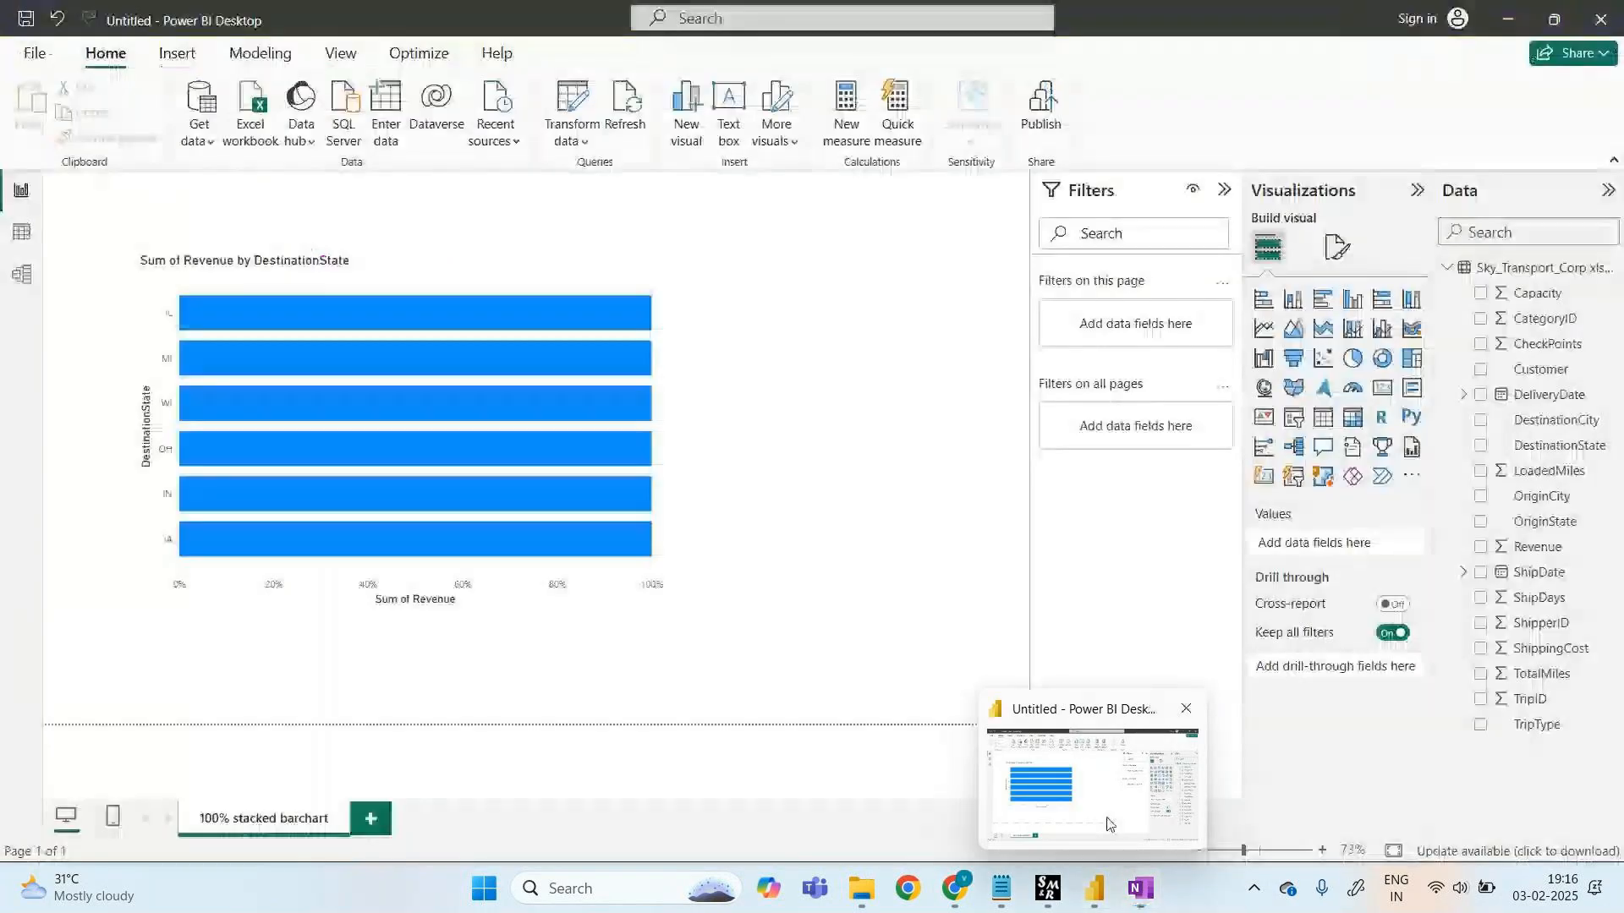
- Add a new report page holding an empty stacked column chart
{"action": "left_click", "coordinate": [1111, 825]}
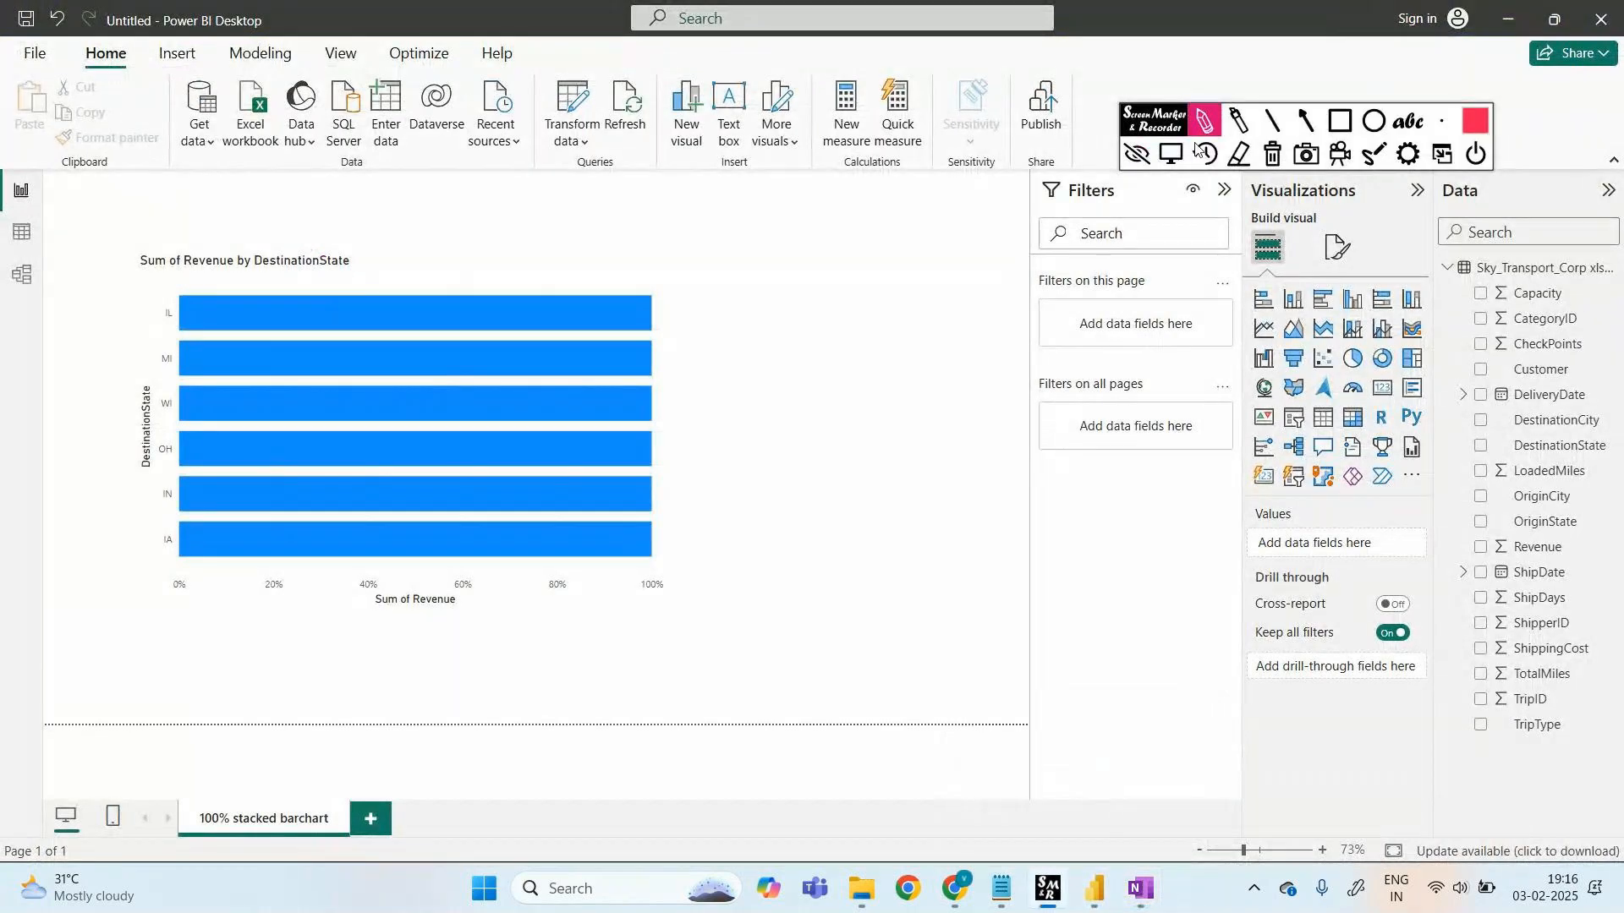
{"action": "left_click", "coordinate": [1137, 153]}
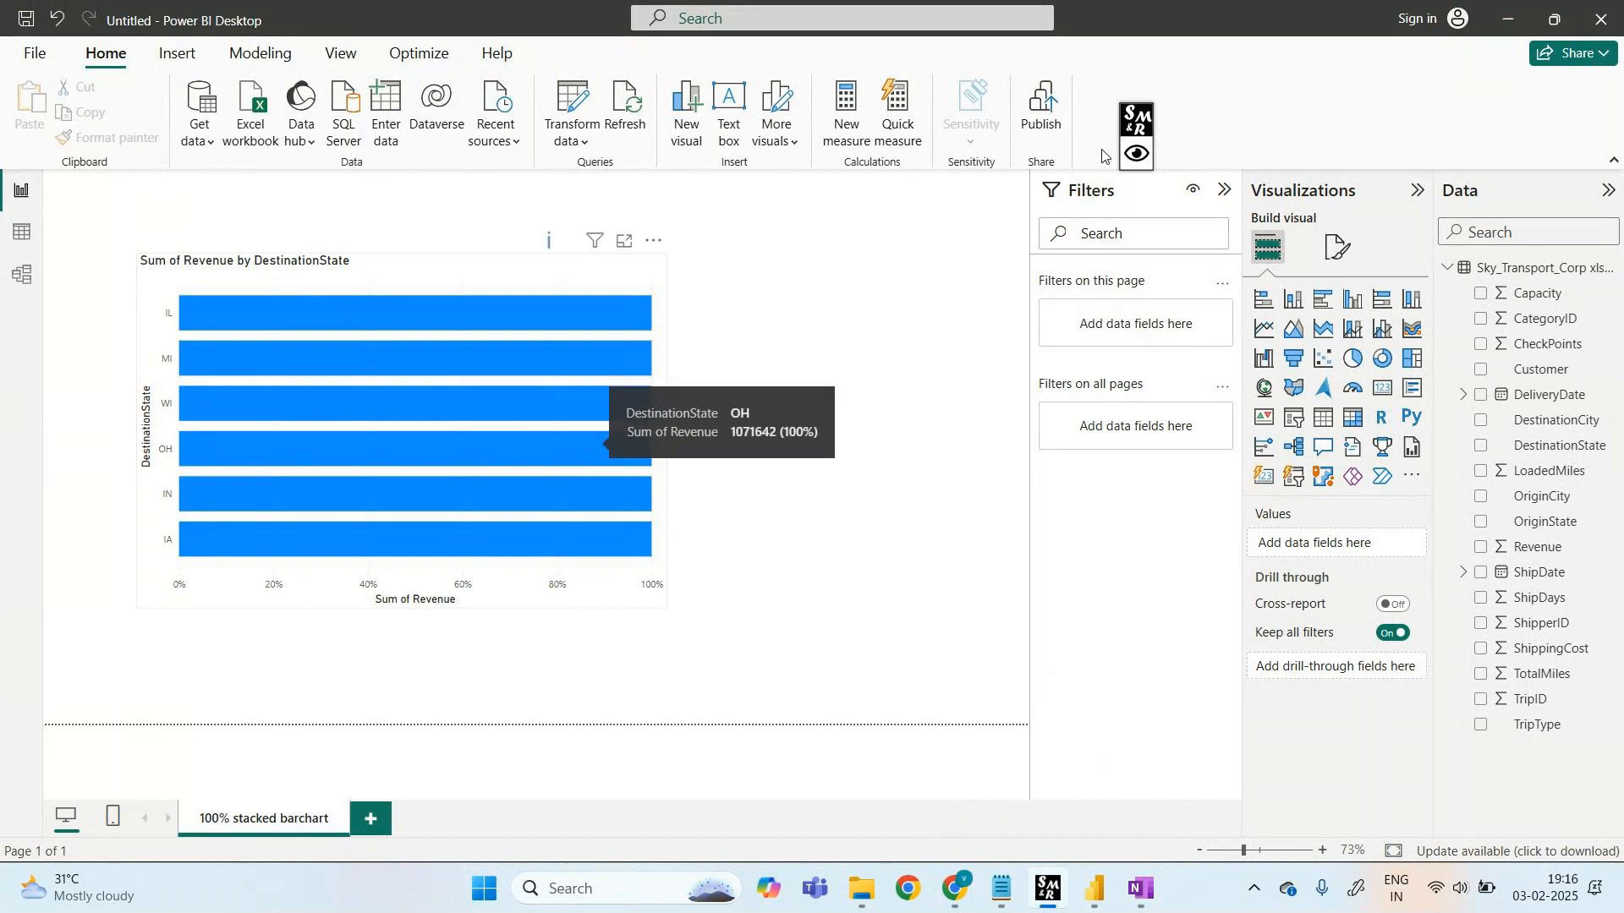
{"action": "left_click", "coordinate": [371, 818]}
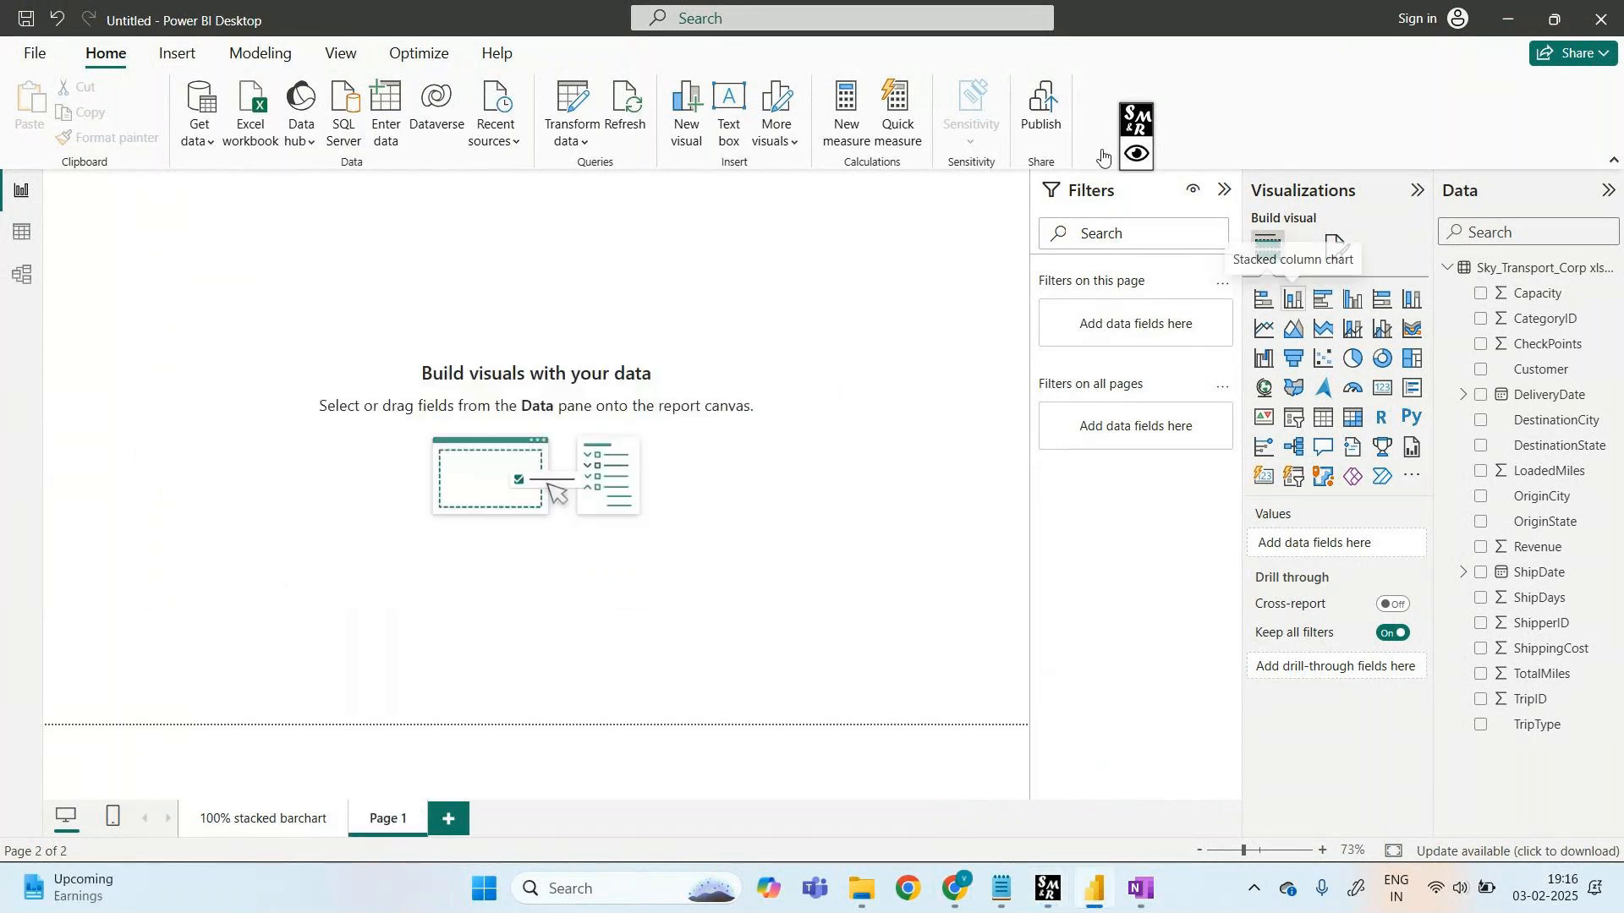
{"action": "left_click", "coordinate": [1294, 299]}
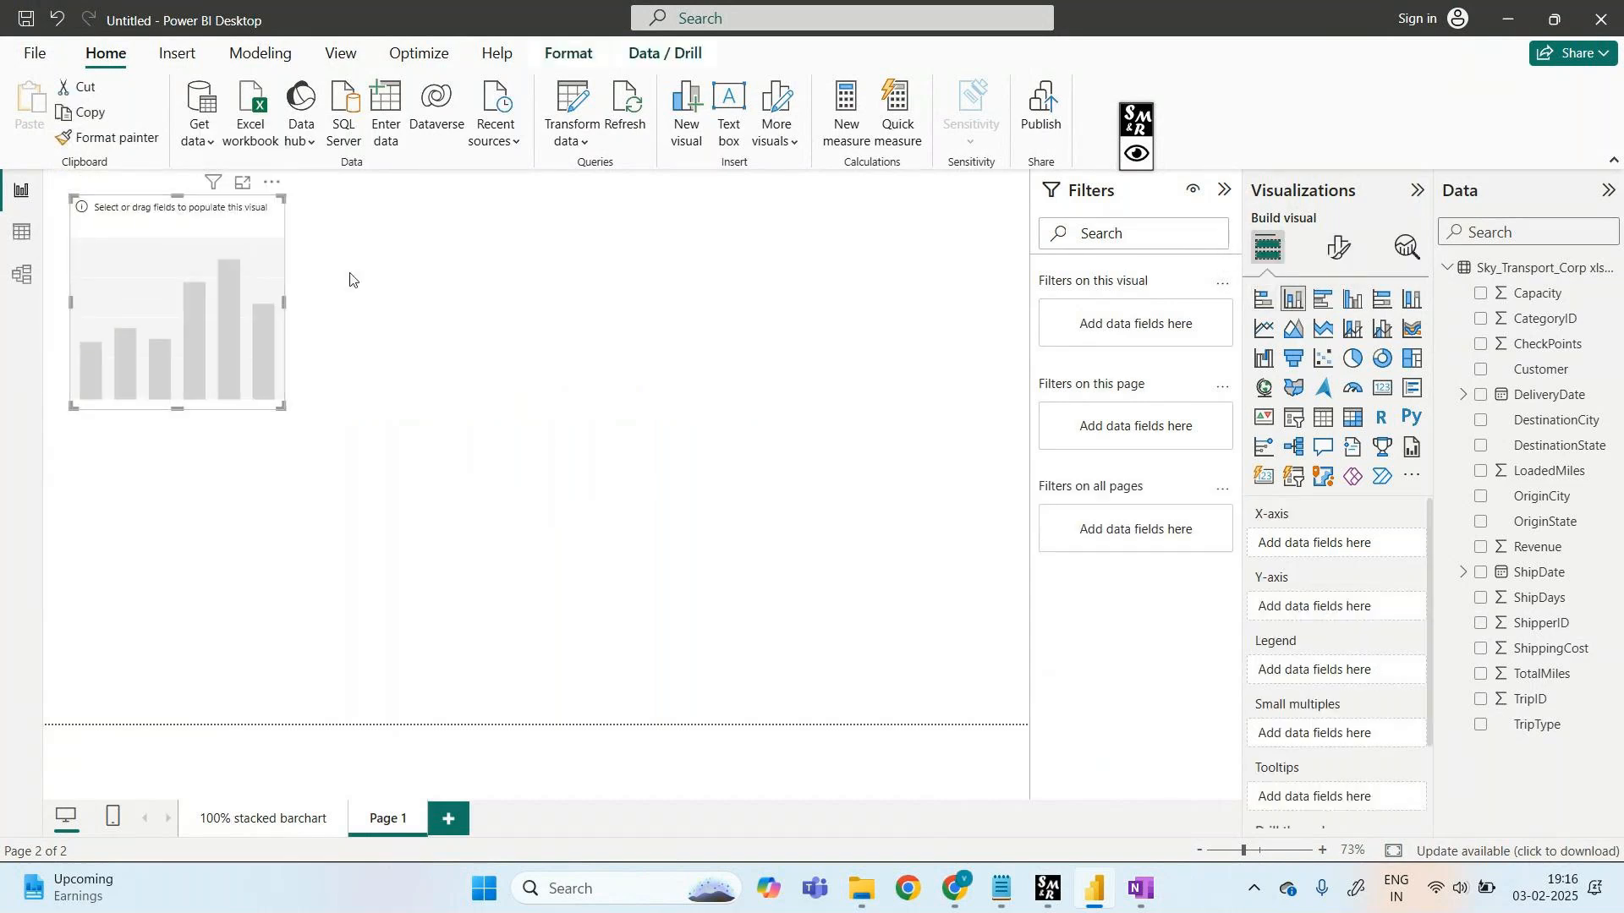
{"action": "left_click_drag", "start_coordinate": [229, 227], "coordinate": [765, 239]}
- Plot Sum of Revenue by DestinationState, enlarge the chart, and switch it to a stacked bar chart
{"action": "left_click_drag", "start_coordinate": [1502, 445], "coordinate": [657, 417]}
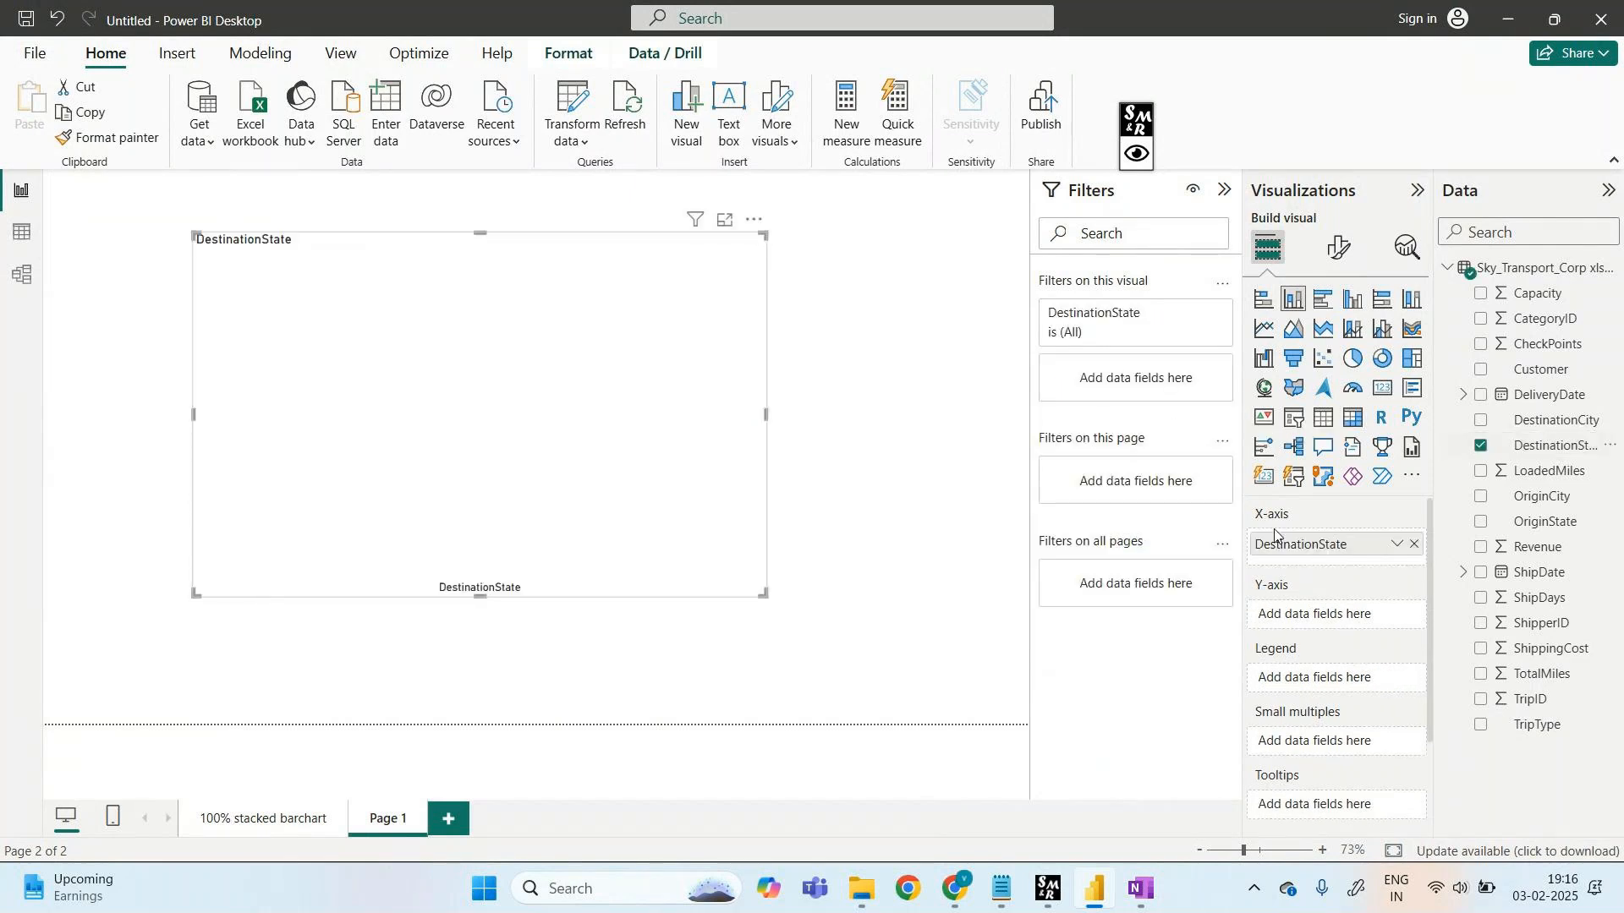
{"action": "left_click_drag", "start_coordinate": [1518, 560], "coordinate": [583, 429]}
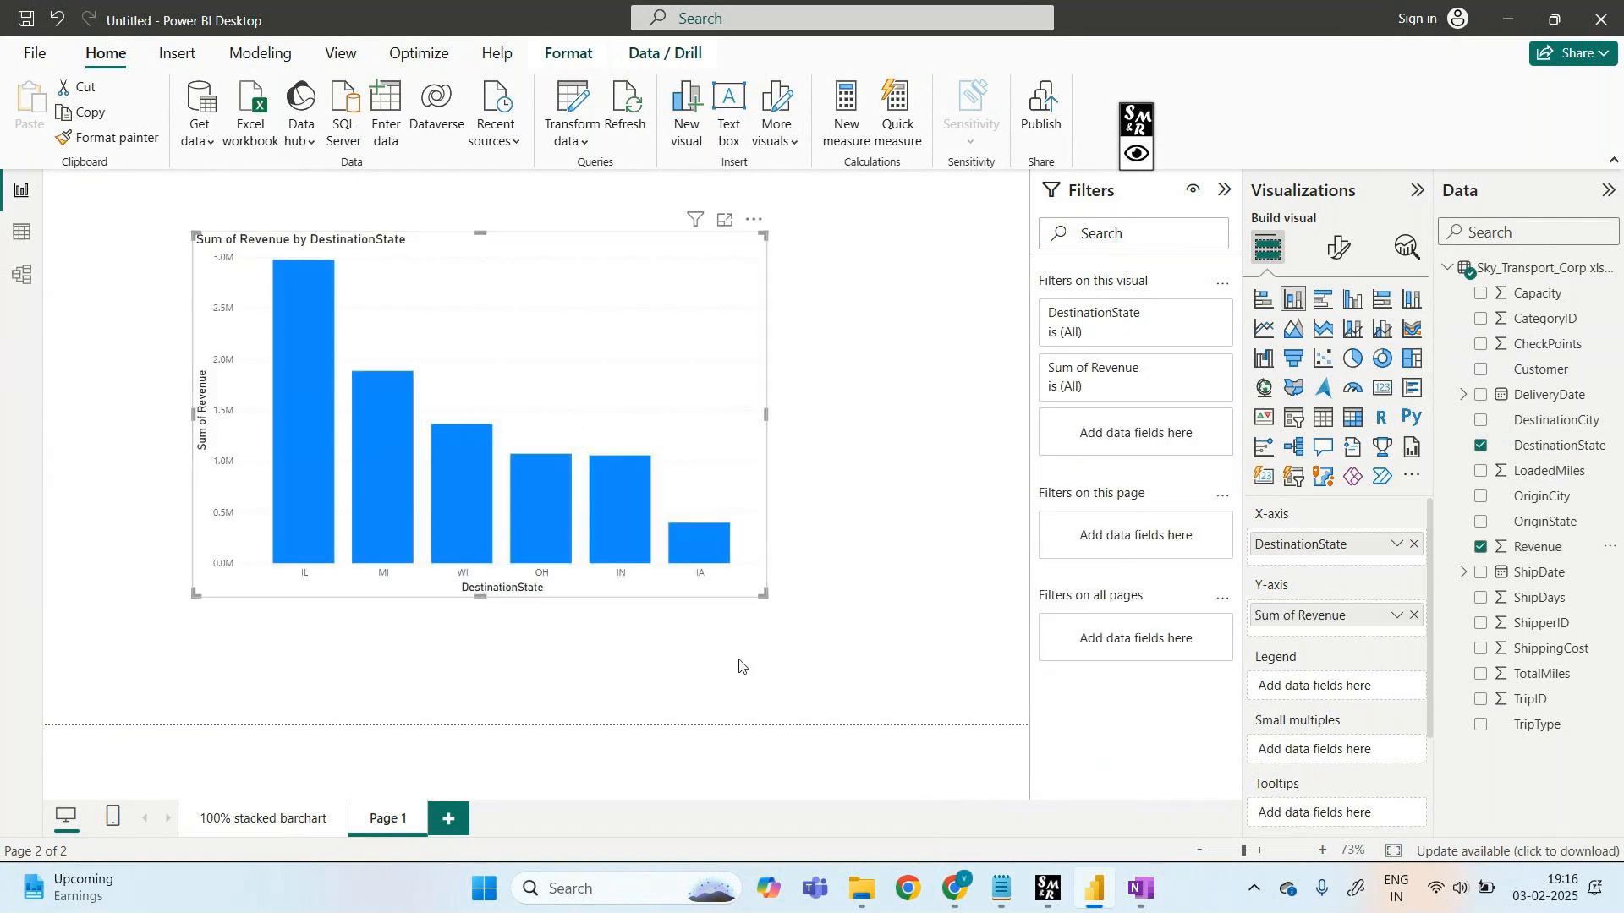
{"action": "left_click_drag", "start_coordinate": [765, 596], "coordinate": [875, 681]}
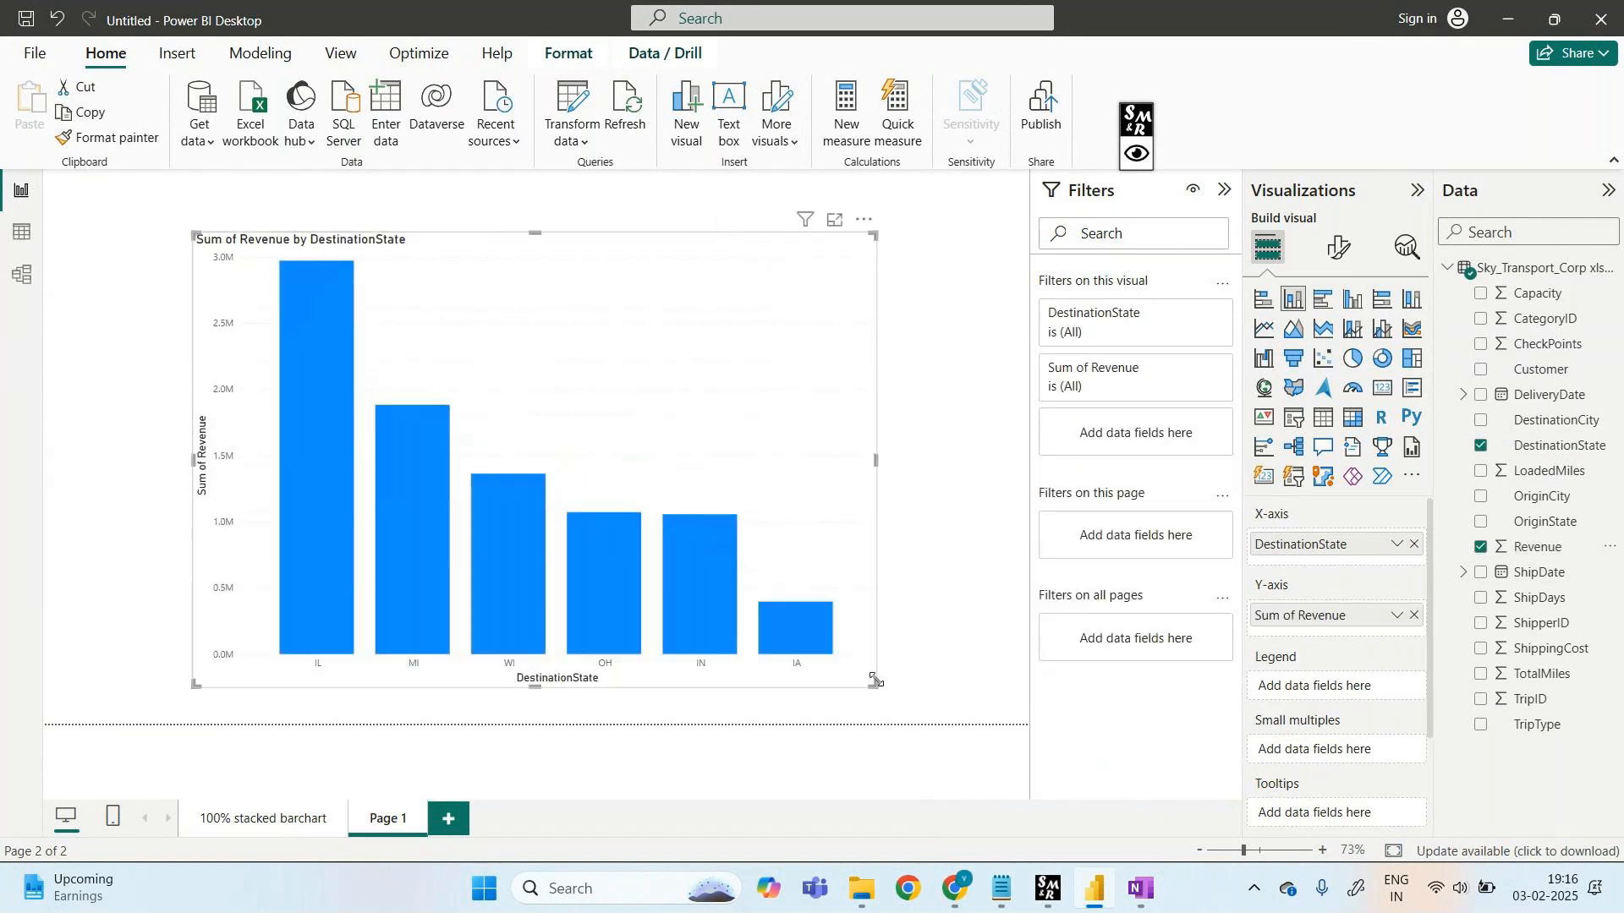
{"action": "left_click", "coordinate": [1263, 299]}
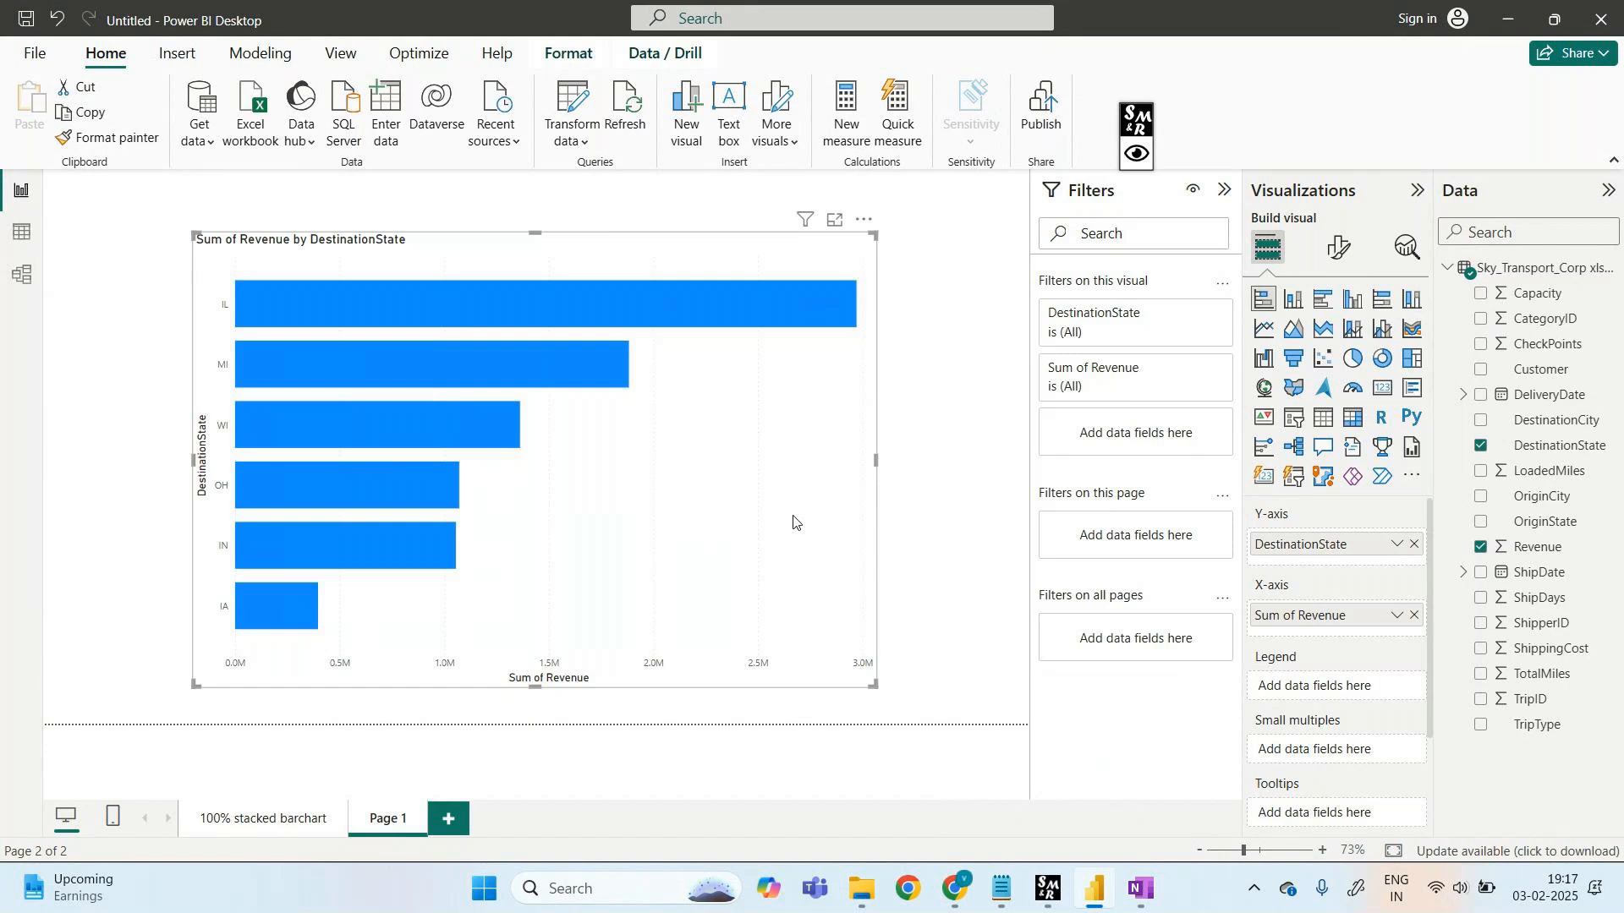
{"action": "left_click", "coordinate": [1137, 152]}
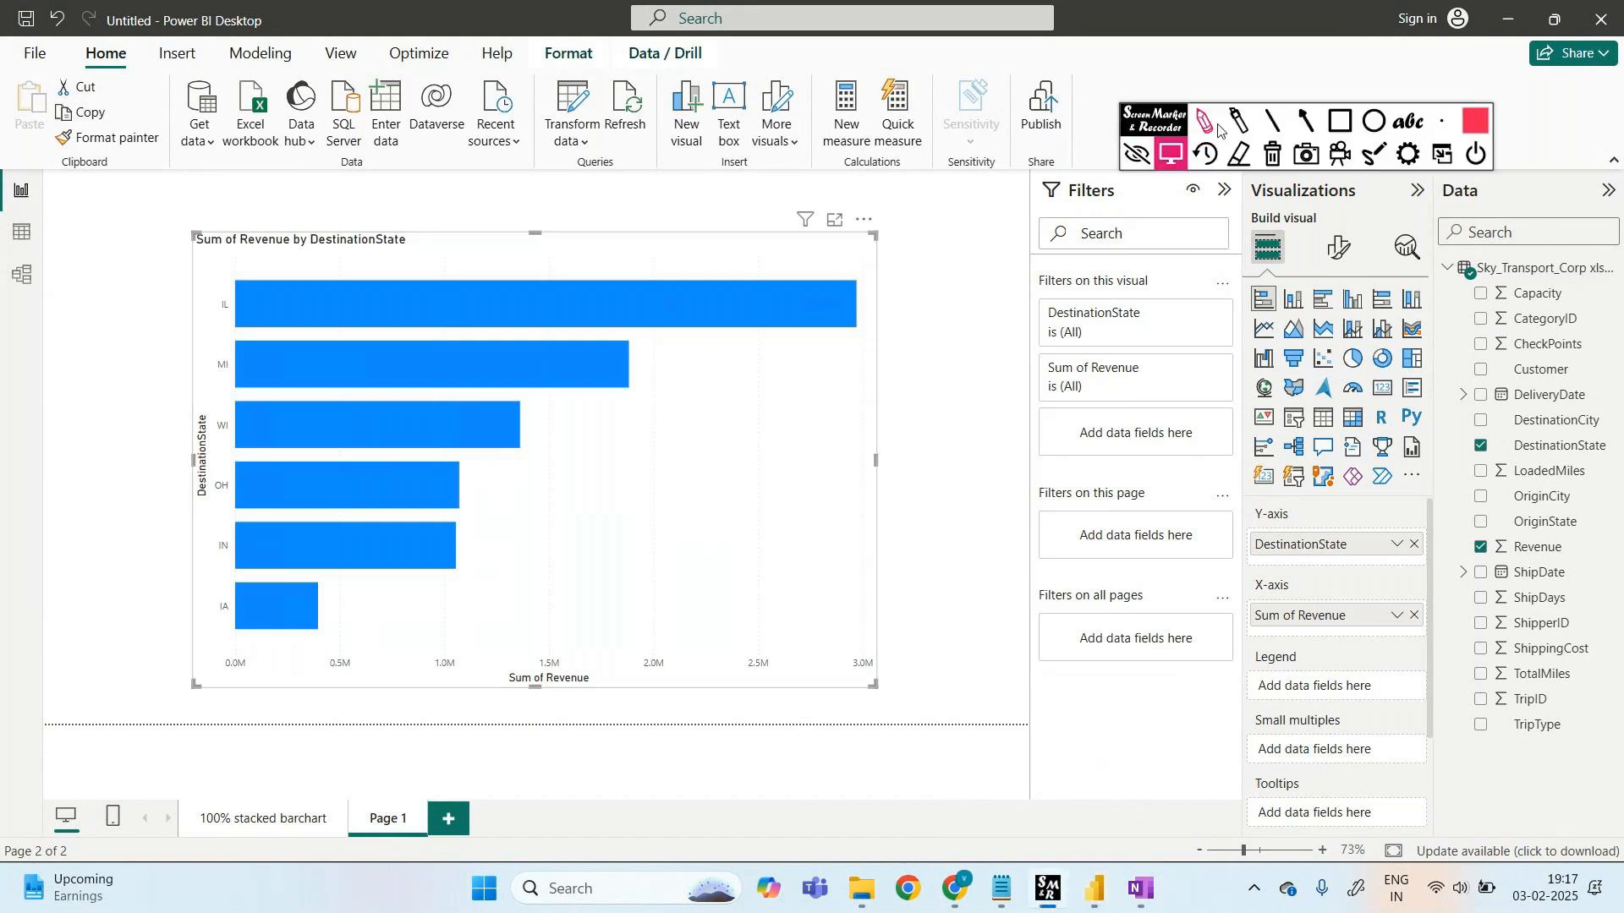
{"action": "mouse_move", "coordinate": [884, 281]}
{"action": "left_mouse_down"}
{"action": "mouse_move", "coordinate": [922, 474]}
{"action": "mouse_move", "coordinate": [852, 706]}
{"action": "left_mouse_up"}
{"action": "mouse_move", "coordinate": [941, 339]}
{"action": "left_mouse_down"}
{"action": "mouse_move", "coordinate": [959, 383]}
{"action": "mouse_move", "coordinate": [970, 355]}
{"action": "mouse_move", "coordinate": [983, 374]}
{"action": "mouse_move", "coordinate": [1040, 372]}
{"action": "left_mouse_up"}
{"action": "mouse_move", "coordinate": [984, 450]}
{"action": "left_mouse_down"}
{"action": "mouse_move", "coordinate": [990, 492]}
{"action": "mouse_move", "coordinate": [958, 556]}
{"action": "left_mouse_up"}
{"action": "left_click_drag", "start_coordinate": [981, 541], "coordinate": [1059, 548]}
{"action": "mouse_move", "coordinate": [150, 282]}
{"action": "left_mouse_down"}
{"action": "mouse_move", "coordinate": [133, 313]}
{"action": "mouse_move", "coordinate": [119, 617]}
{"action": "mouse_move", "coordinate": [186, 664]}
{"action": "left_mouse_up"}
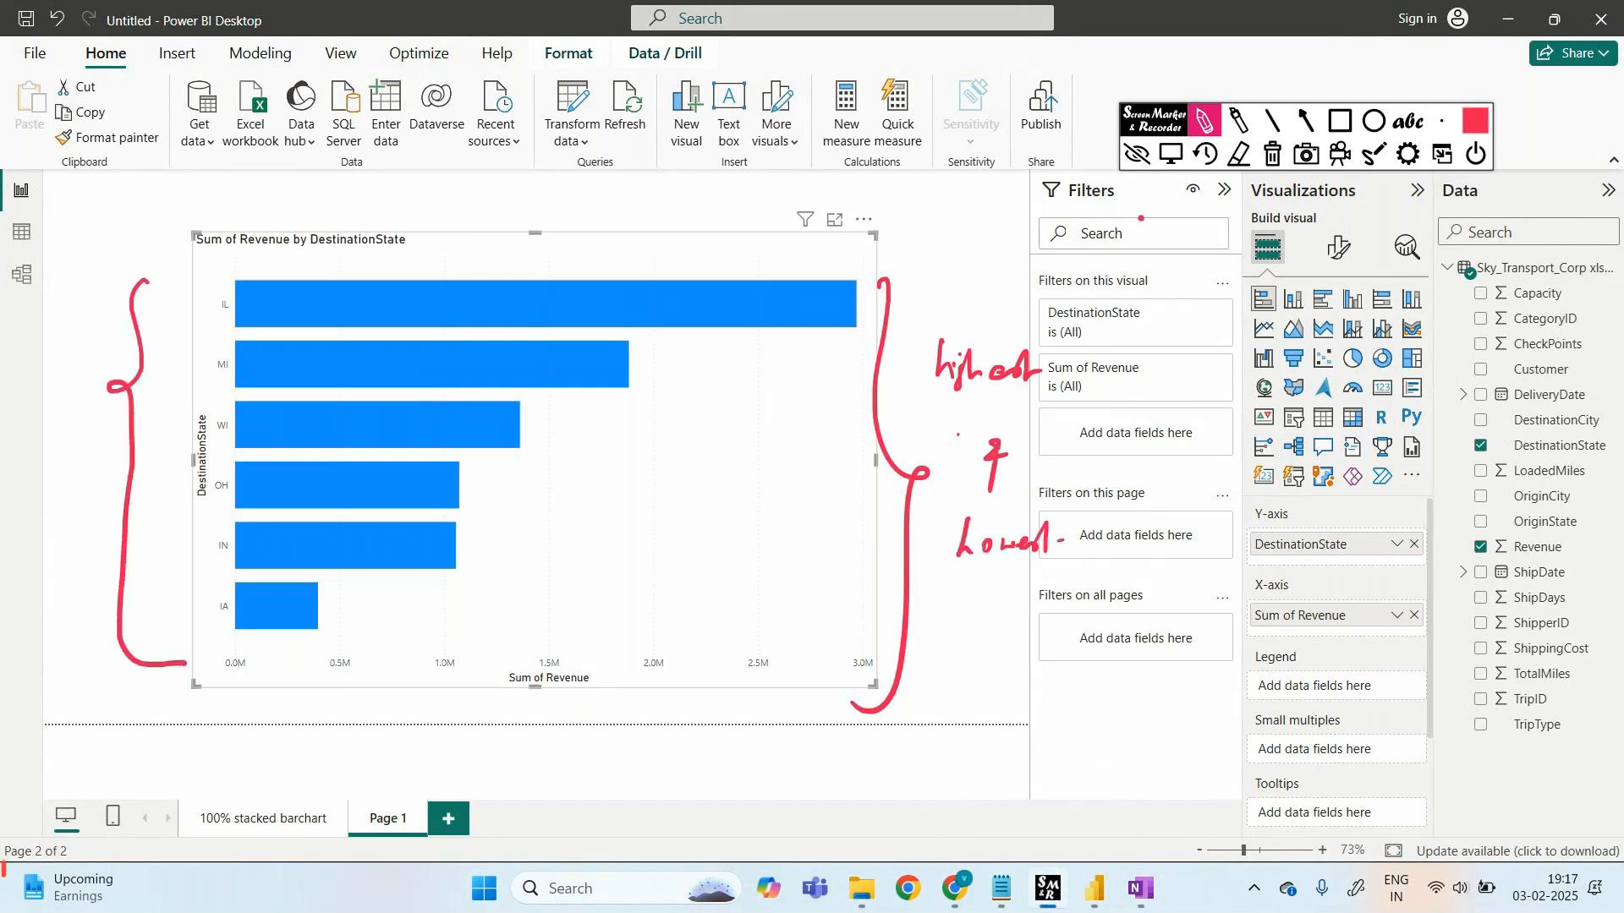
{"action": "left_click", "coordinate": [1136, 153]}
{"action": "left_click", "coordinate": [263, 818]}
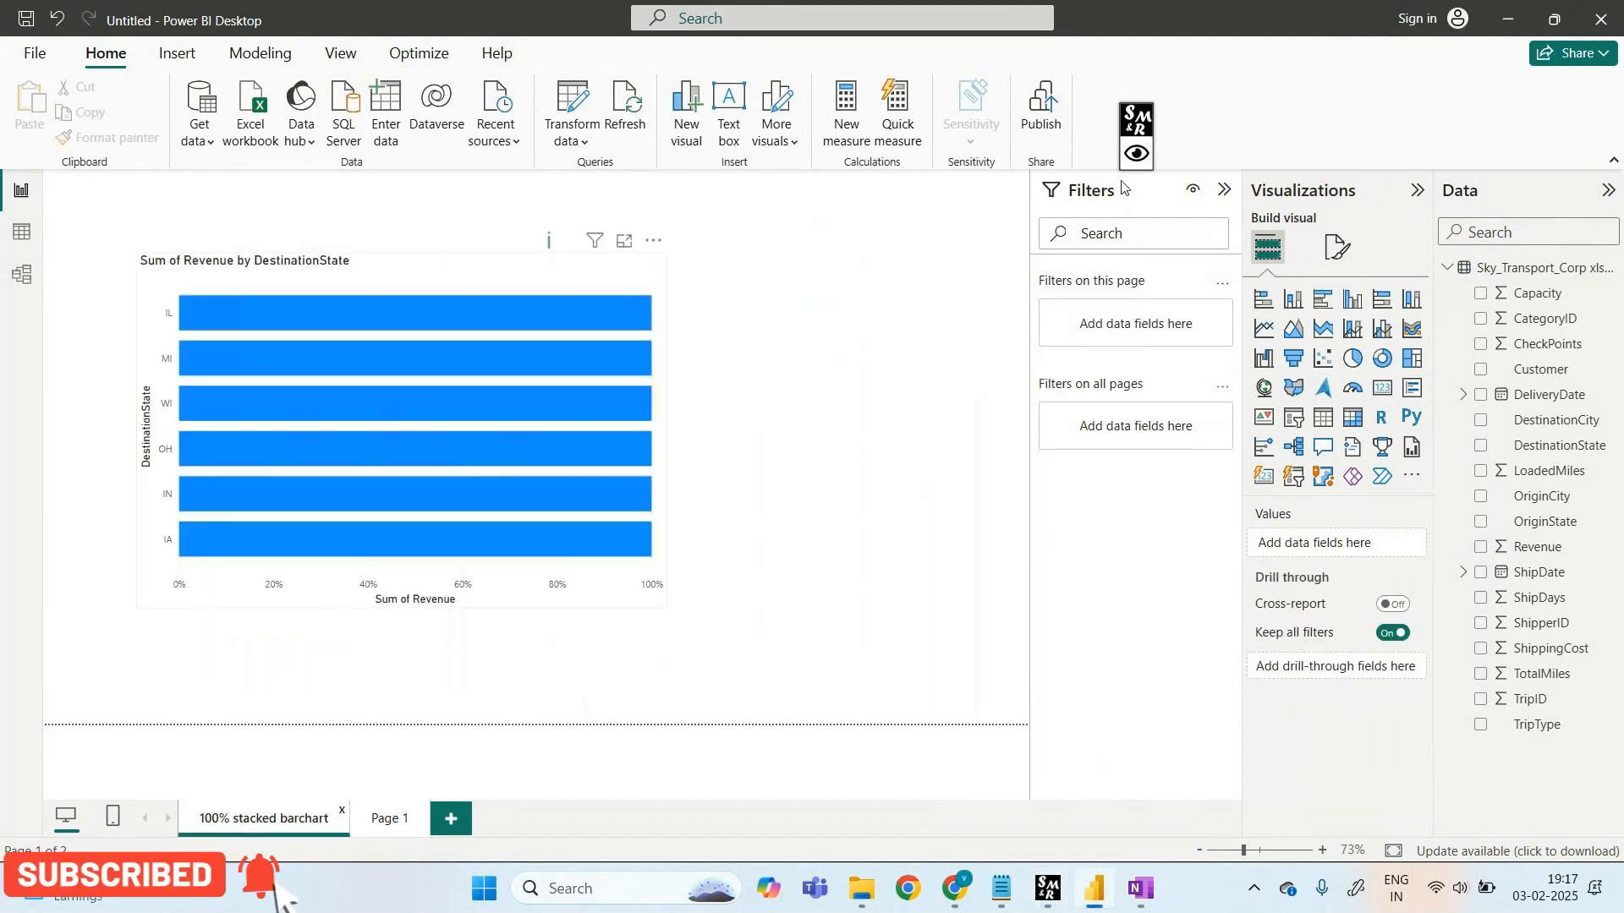
{"action": "mouse_move", "coordinate": [521, 349]}
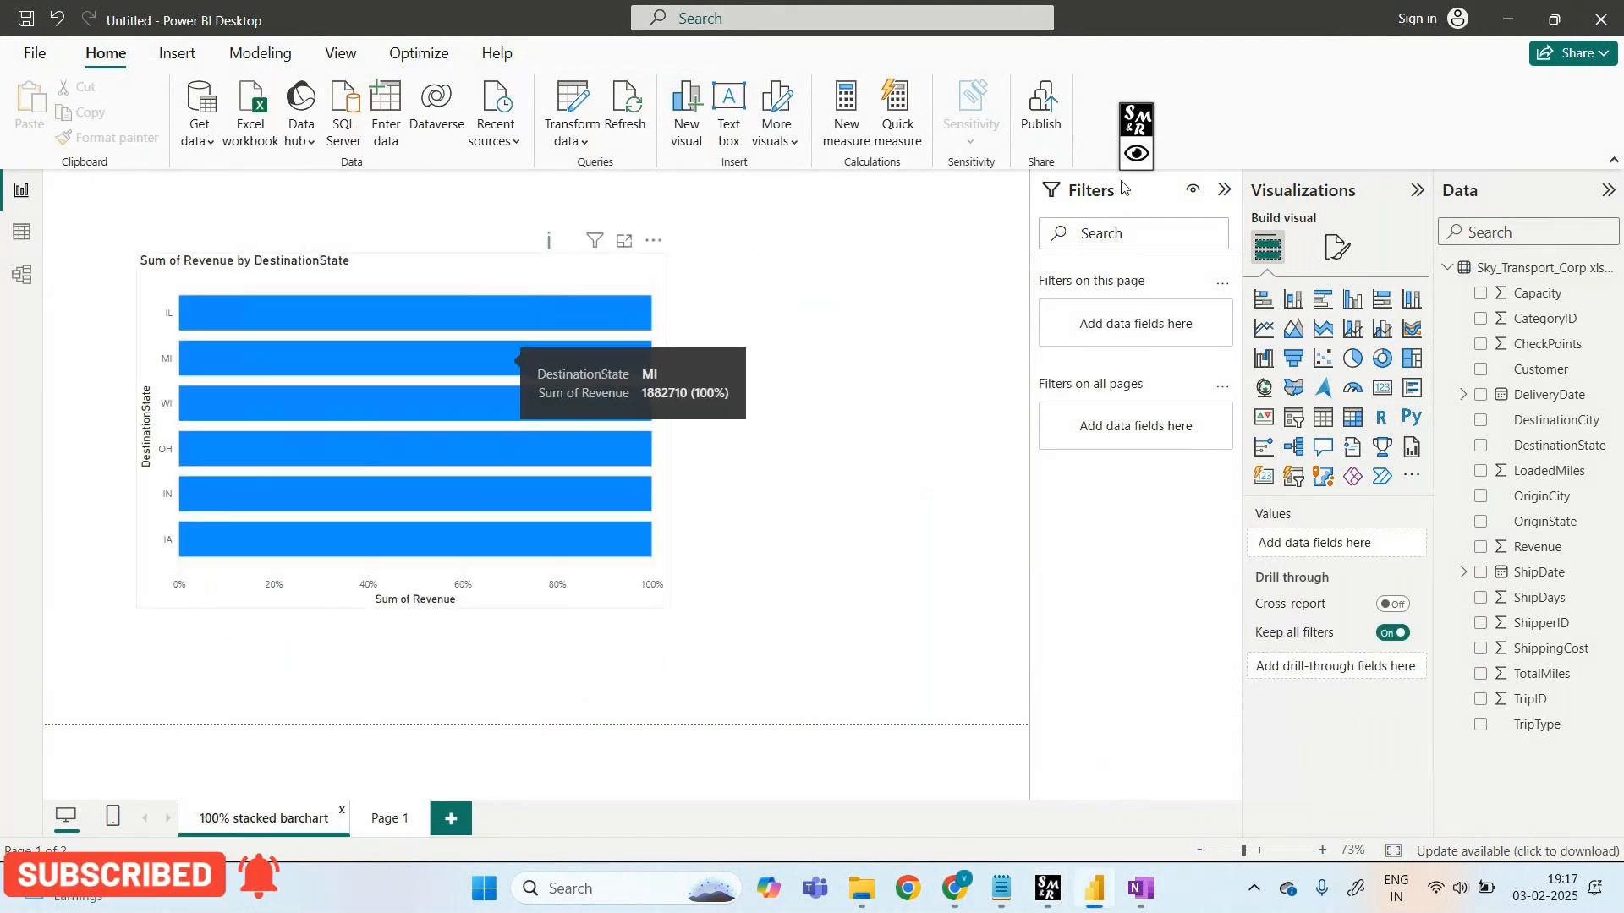
{"action": "mouse_move", "coordinate": [495, 405]}
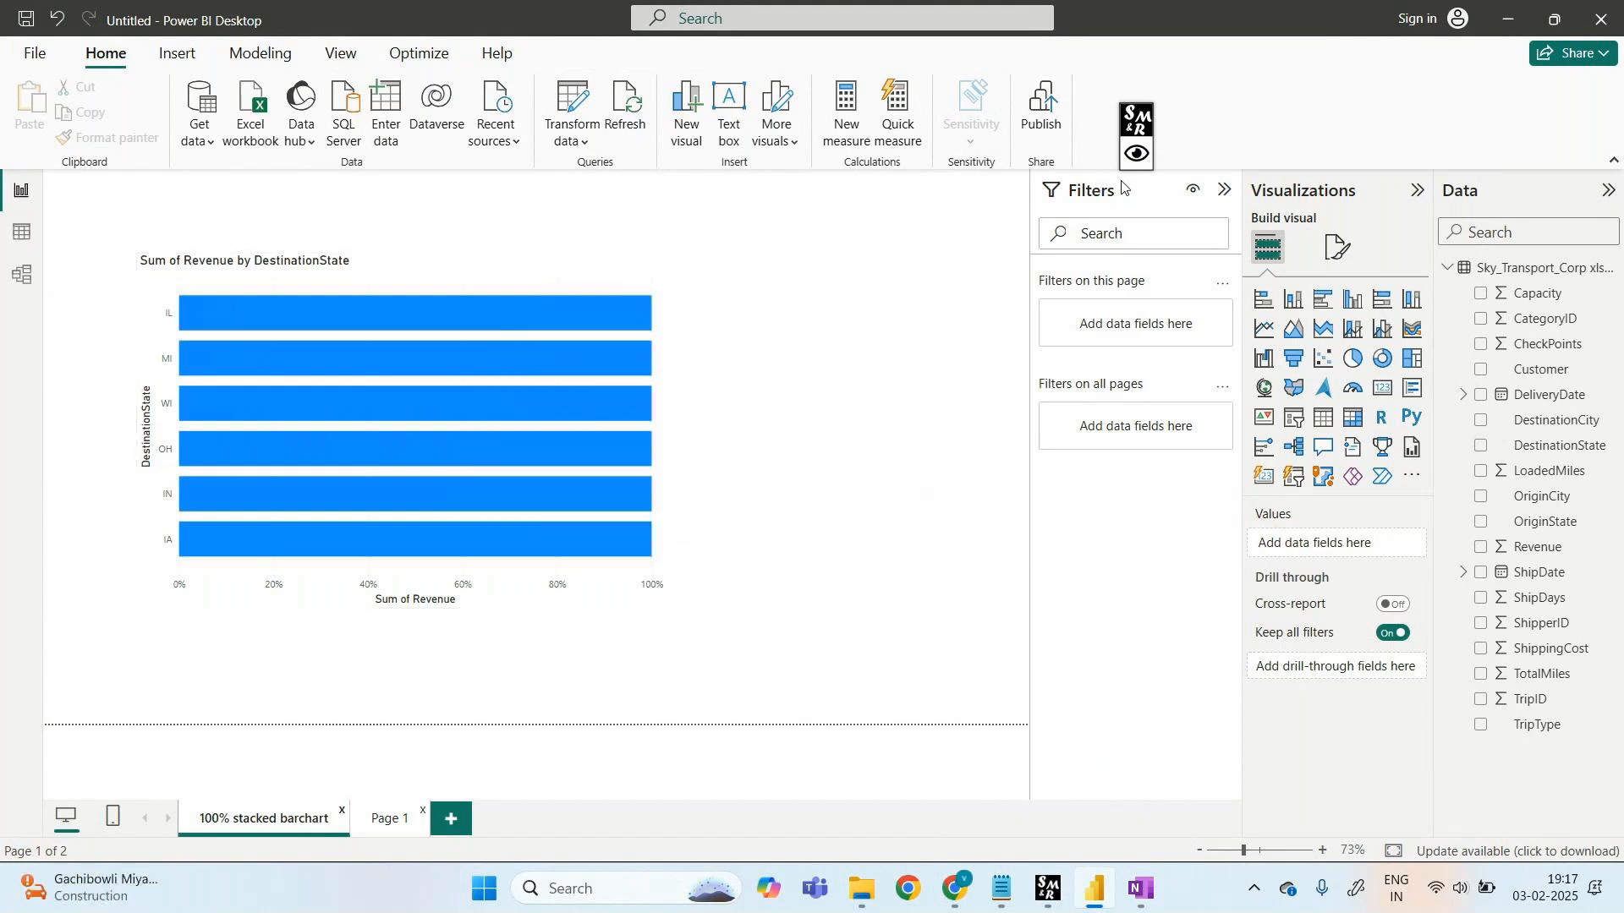
{"action": "left_click", "coordinate": [389, 819]}
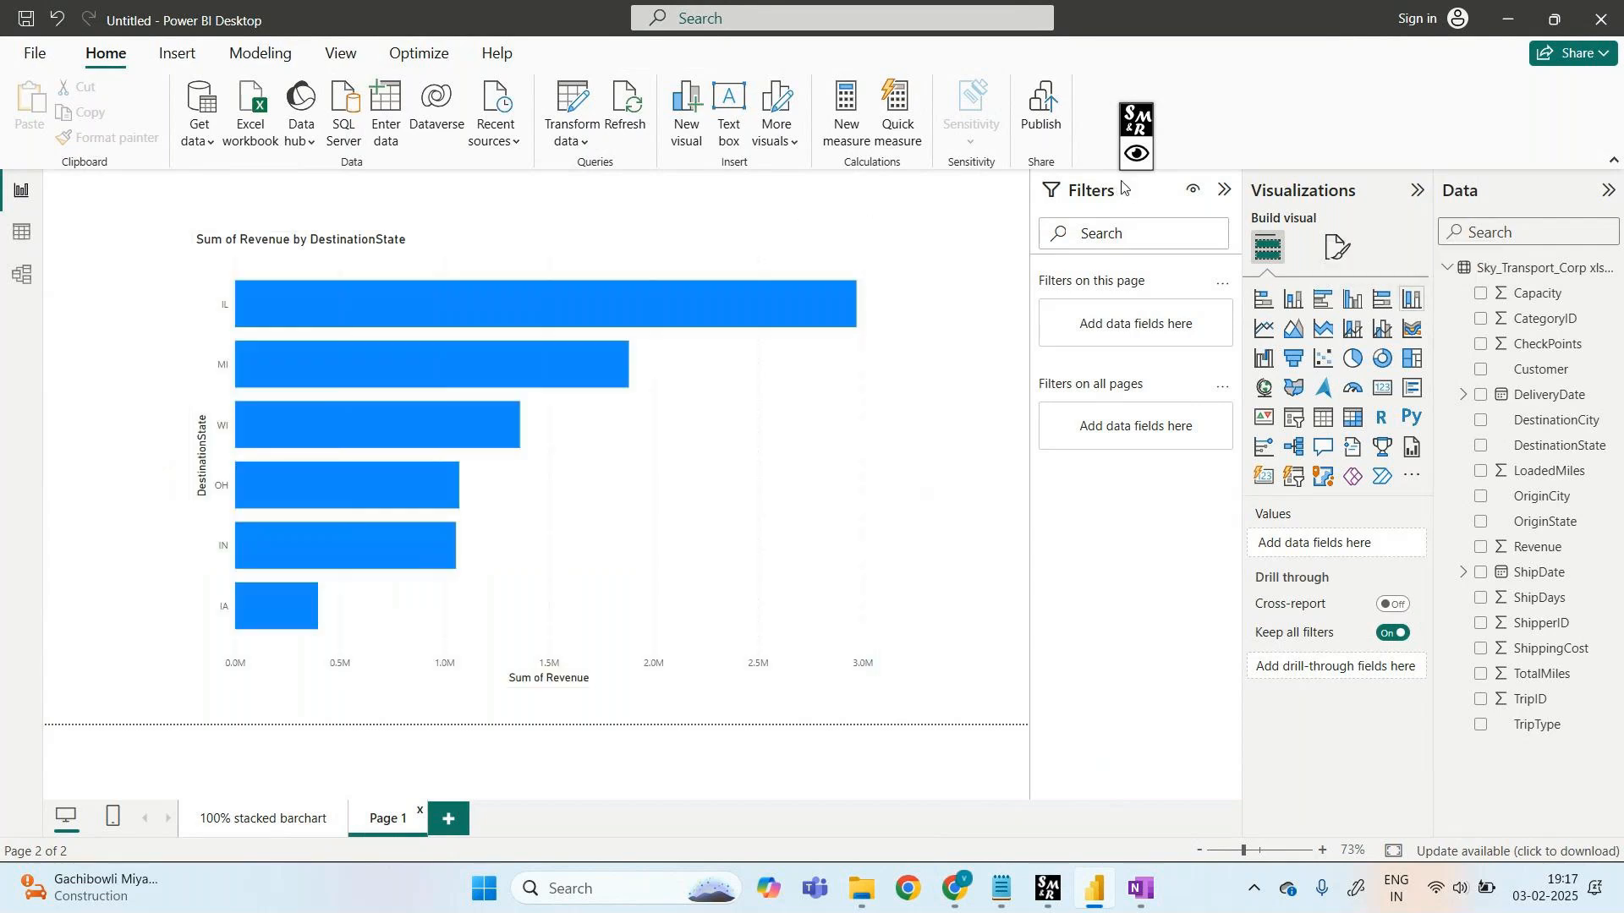
{"action": "left_click", "coordinate": [1411, 298]}
{"action": "left_click", "coordinate": [715, 220]}
{"action": "left_click", "coordinate": [776, 243]}
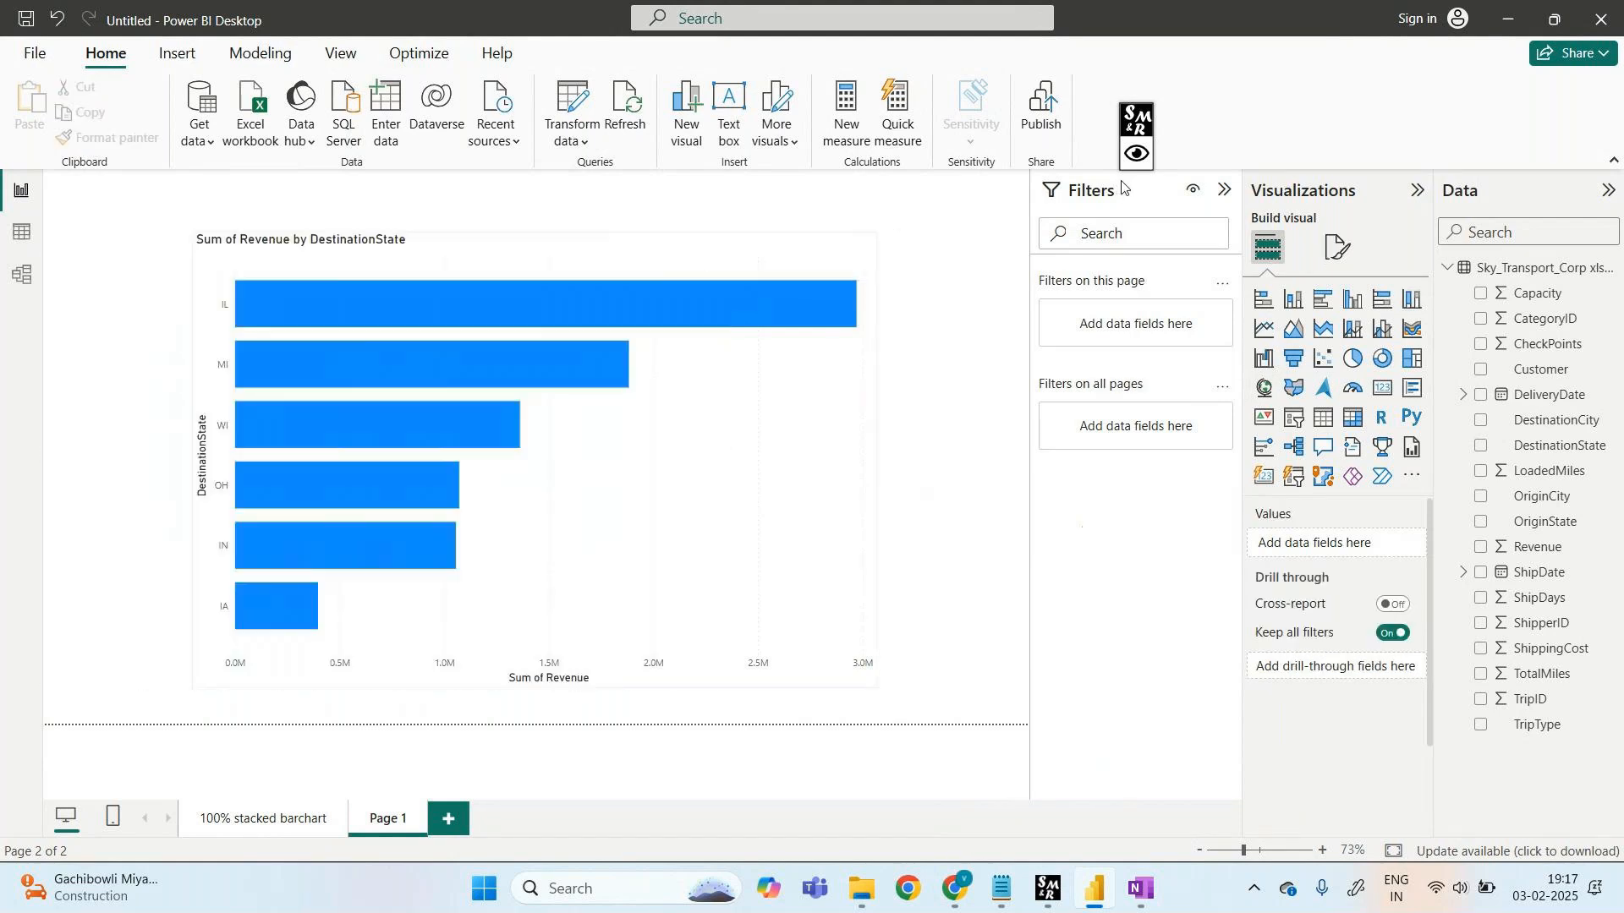
{"action": "left_click", "coordinate": [752, 383]}
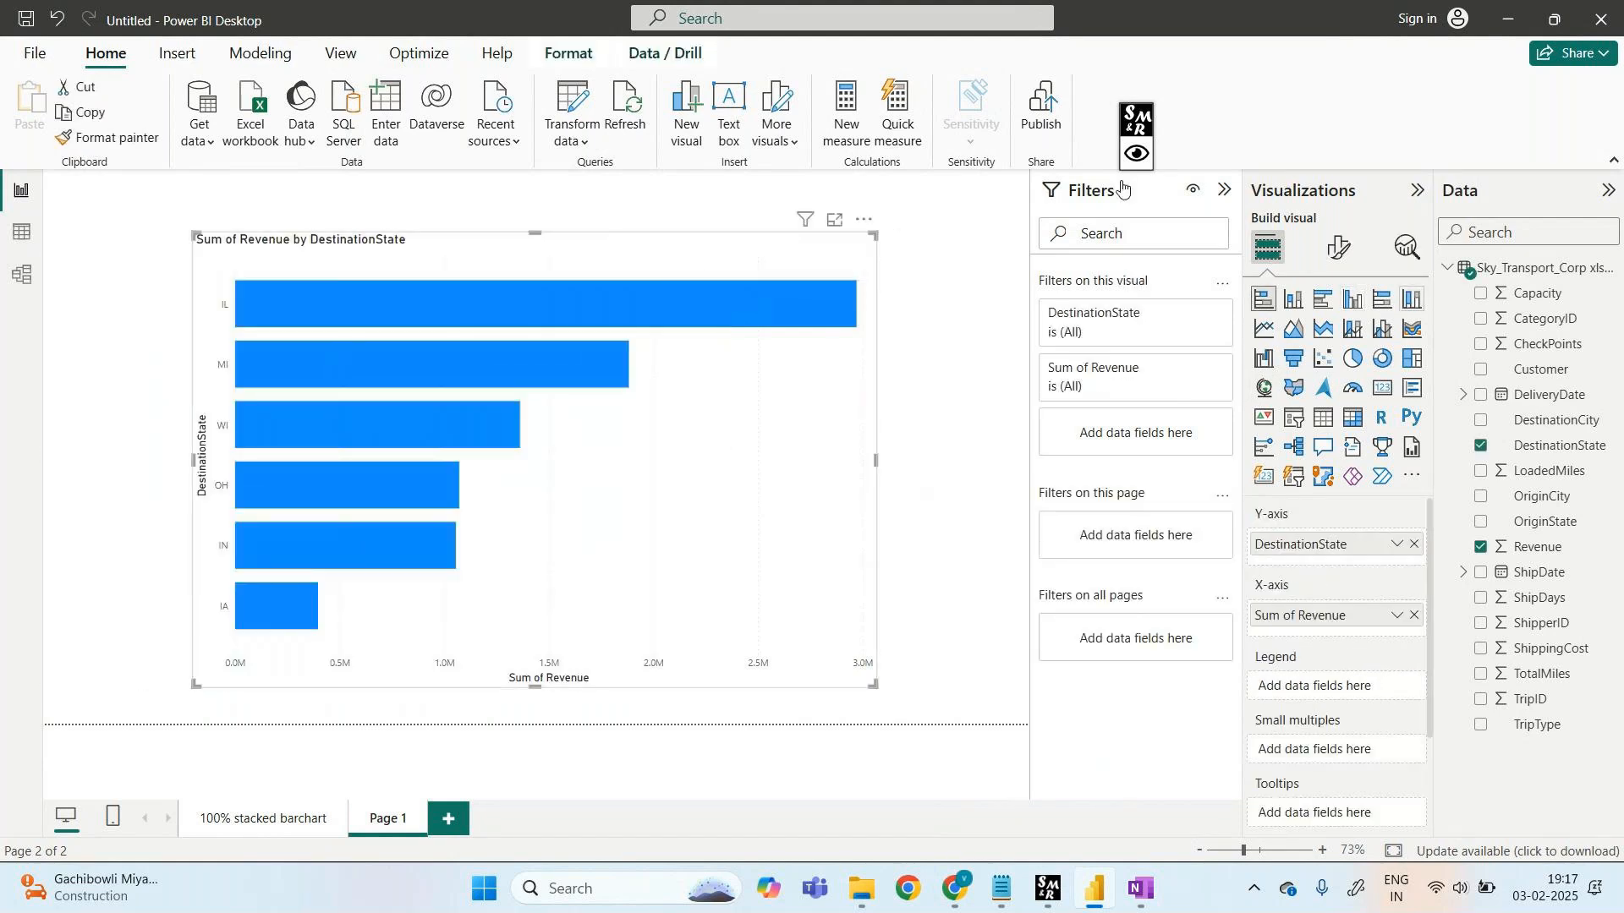
{"action": "left_click", "coordinate": [1411, 298]}
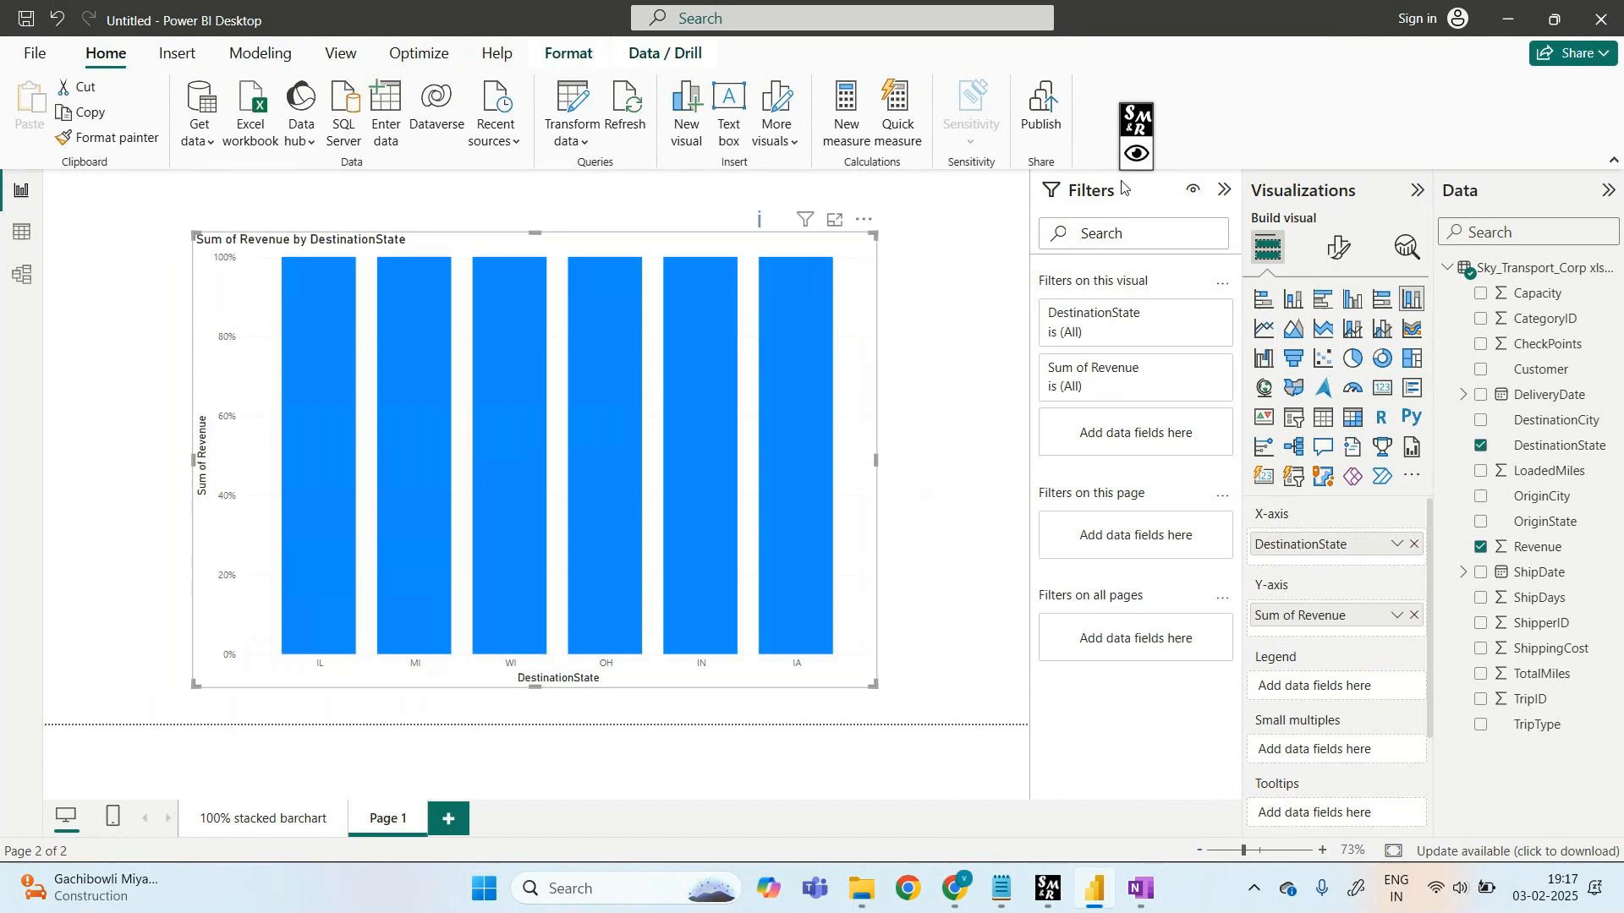
{"action": "left_click", "coordinate": [263, 819]}
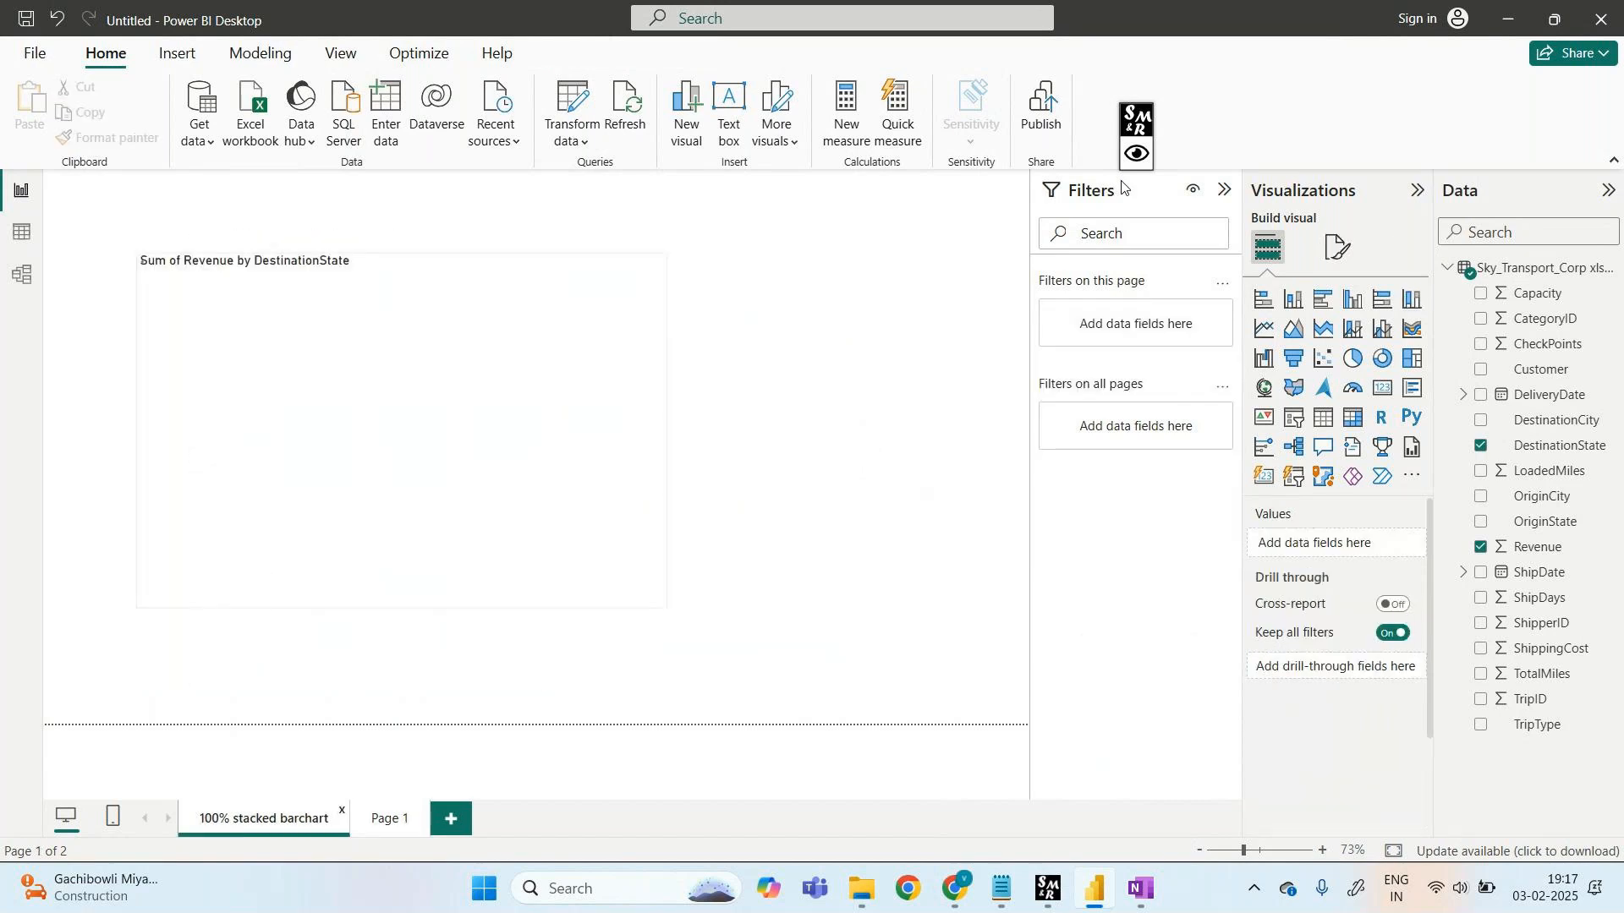
{"action": "left_click", "coordinate": [1136, 154]}
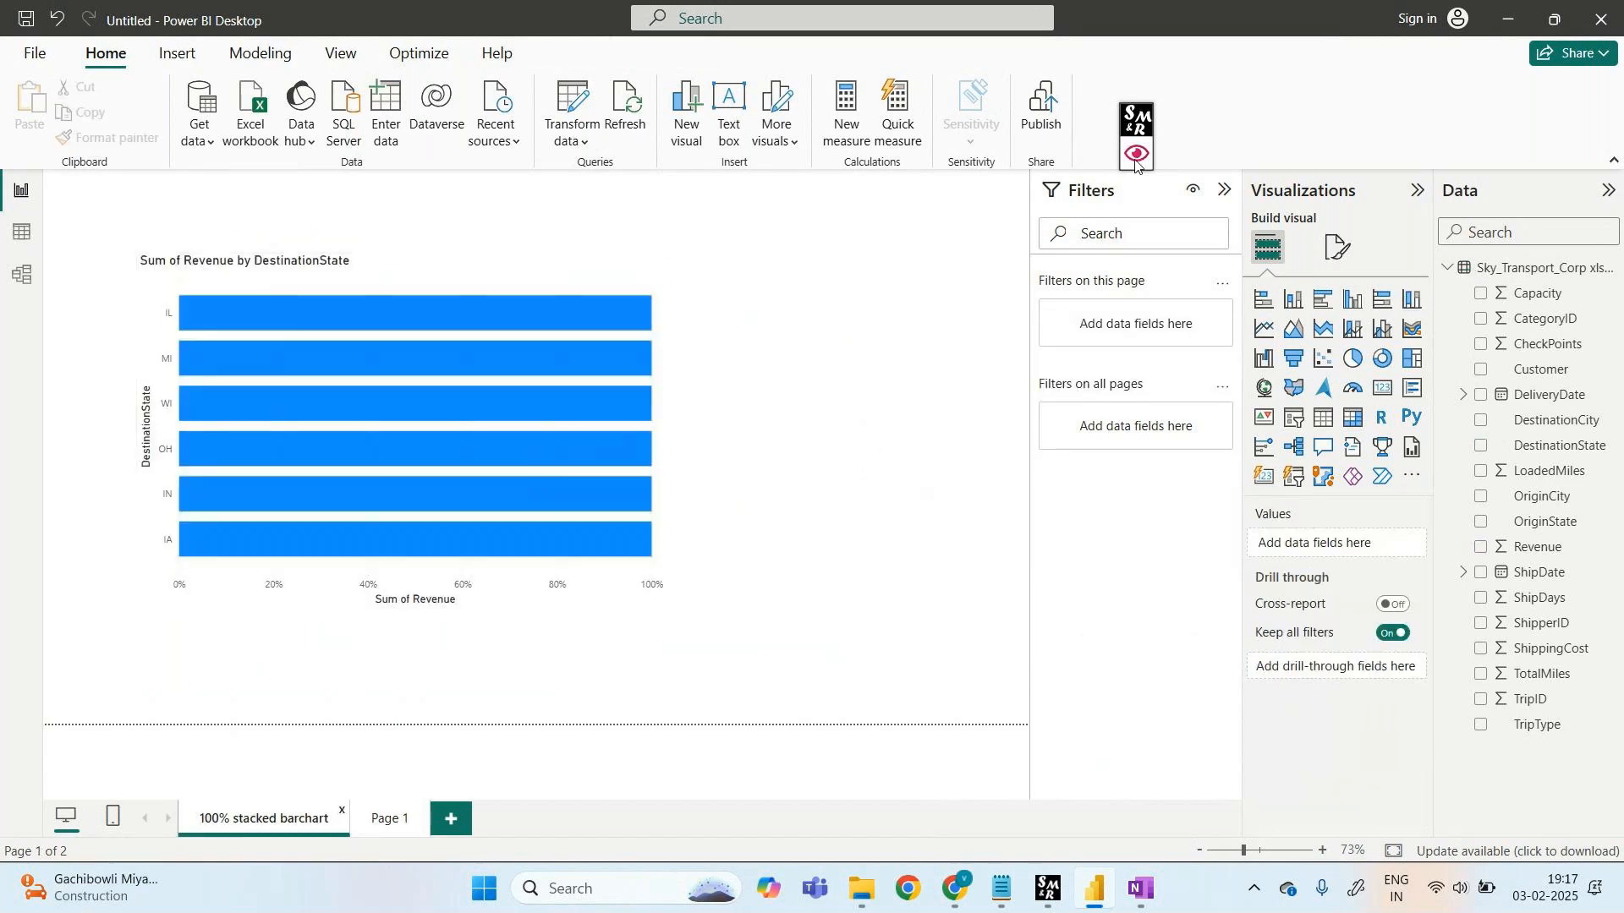
{"action": "left_click", "coordinate": [1204, 121]}
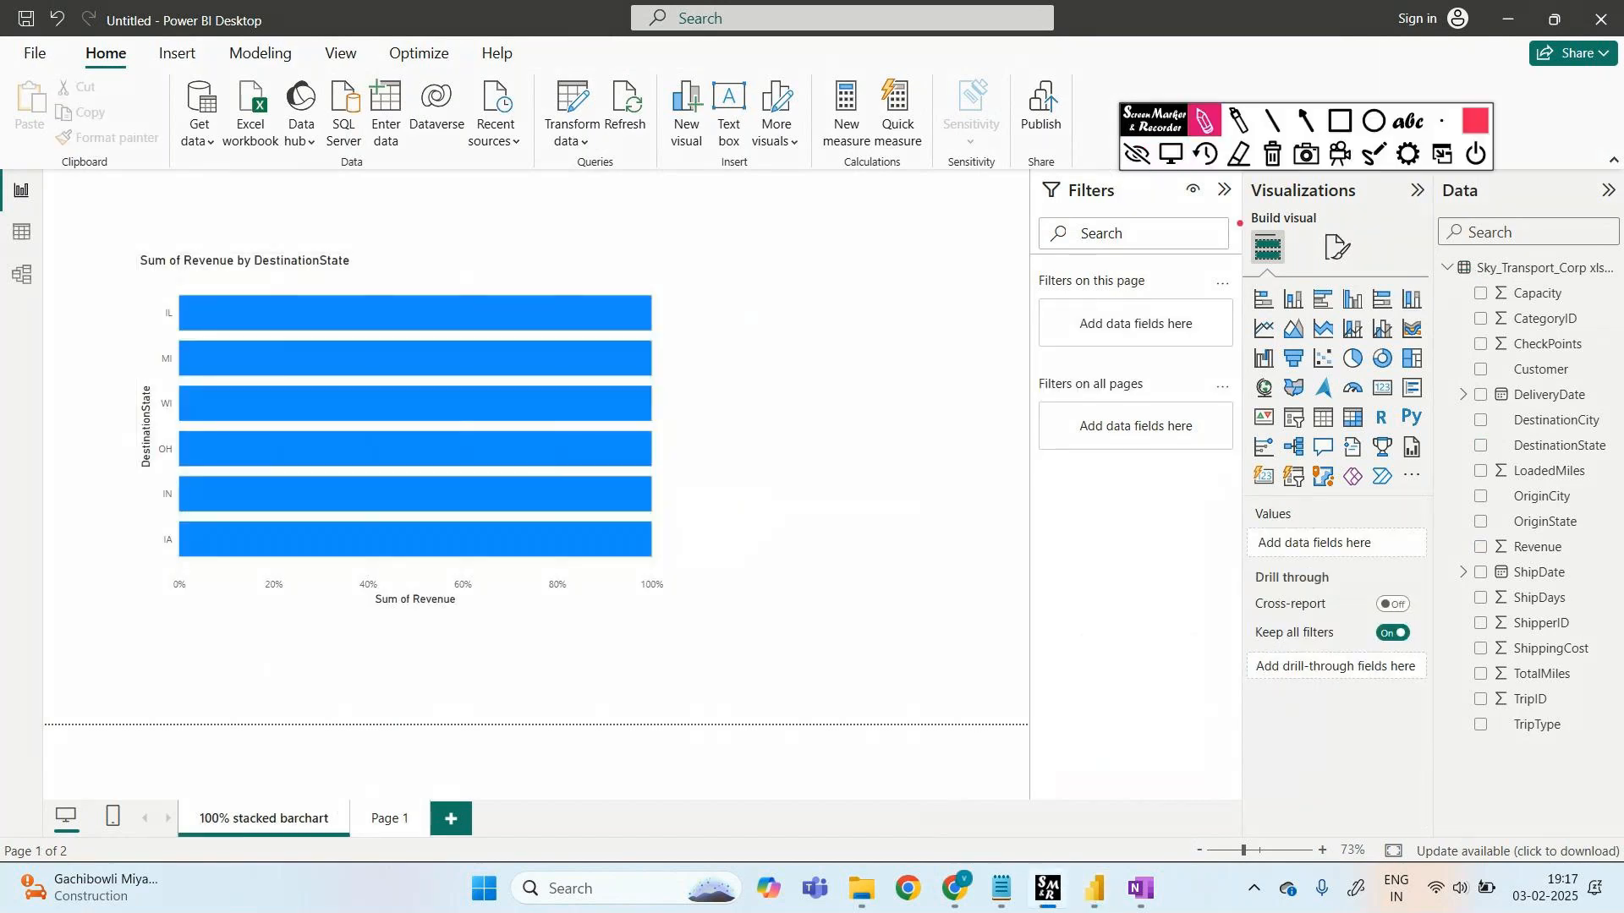
{"action": "left_click", "coordinate": [1134, 156]}
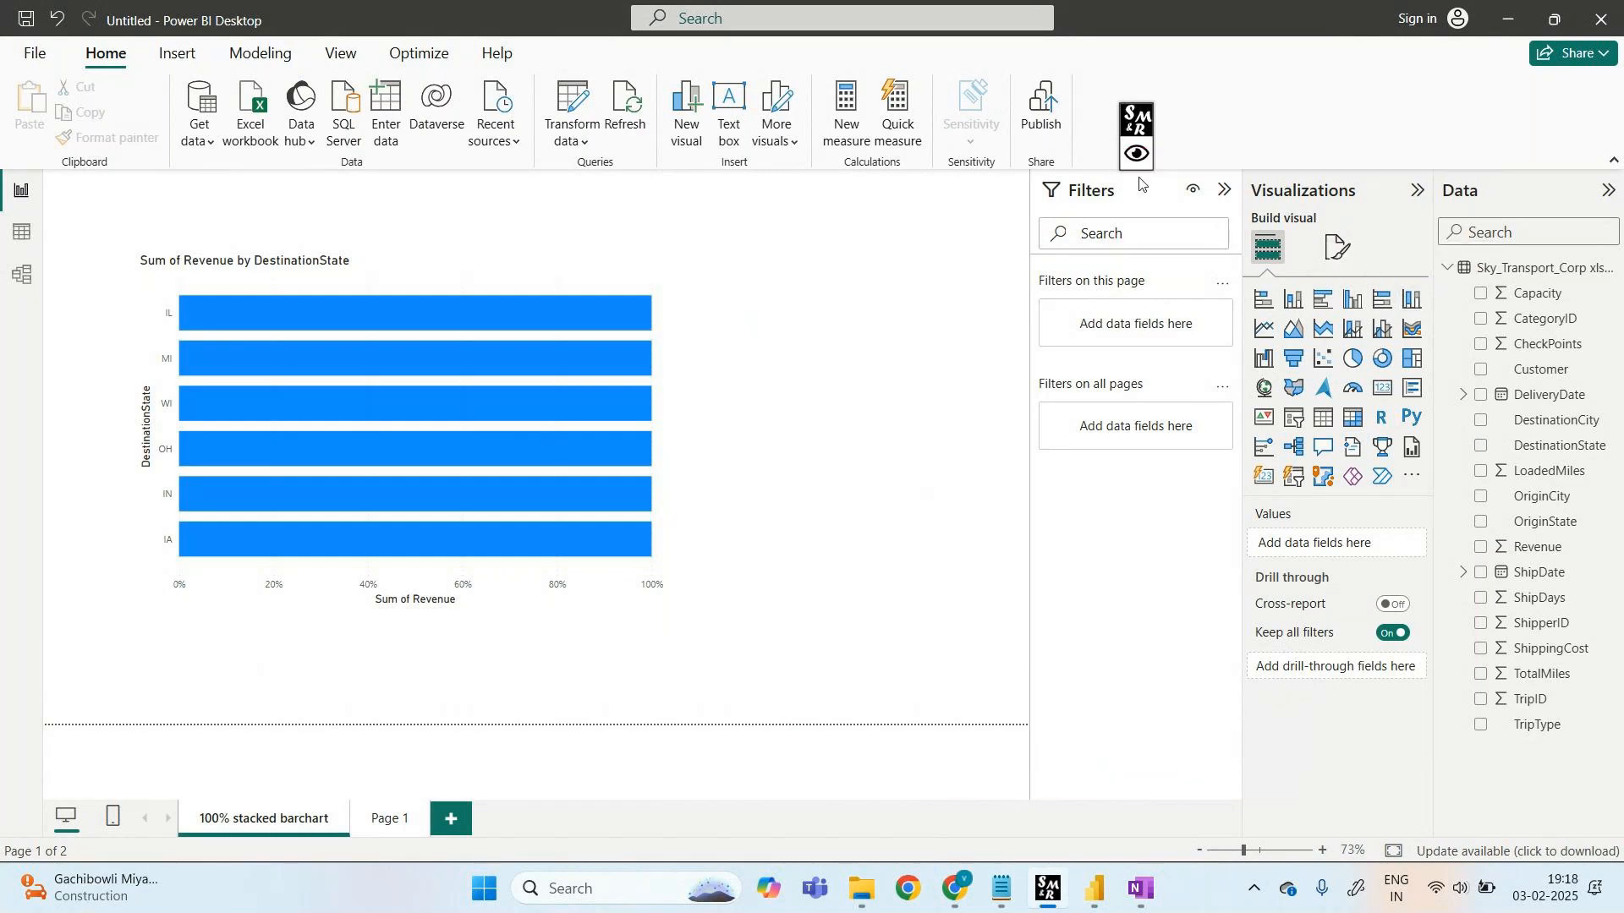
- Erase the handwritten '100%' note on the OneNote page
{"action": "mouse_move", "coordinate": [1138, 872]}
{"action": "left_click", "coordinate": [1137, 802]}
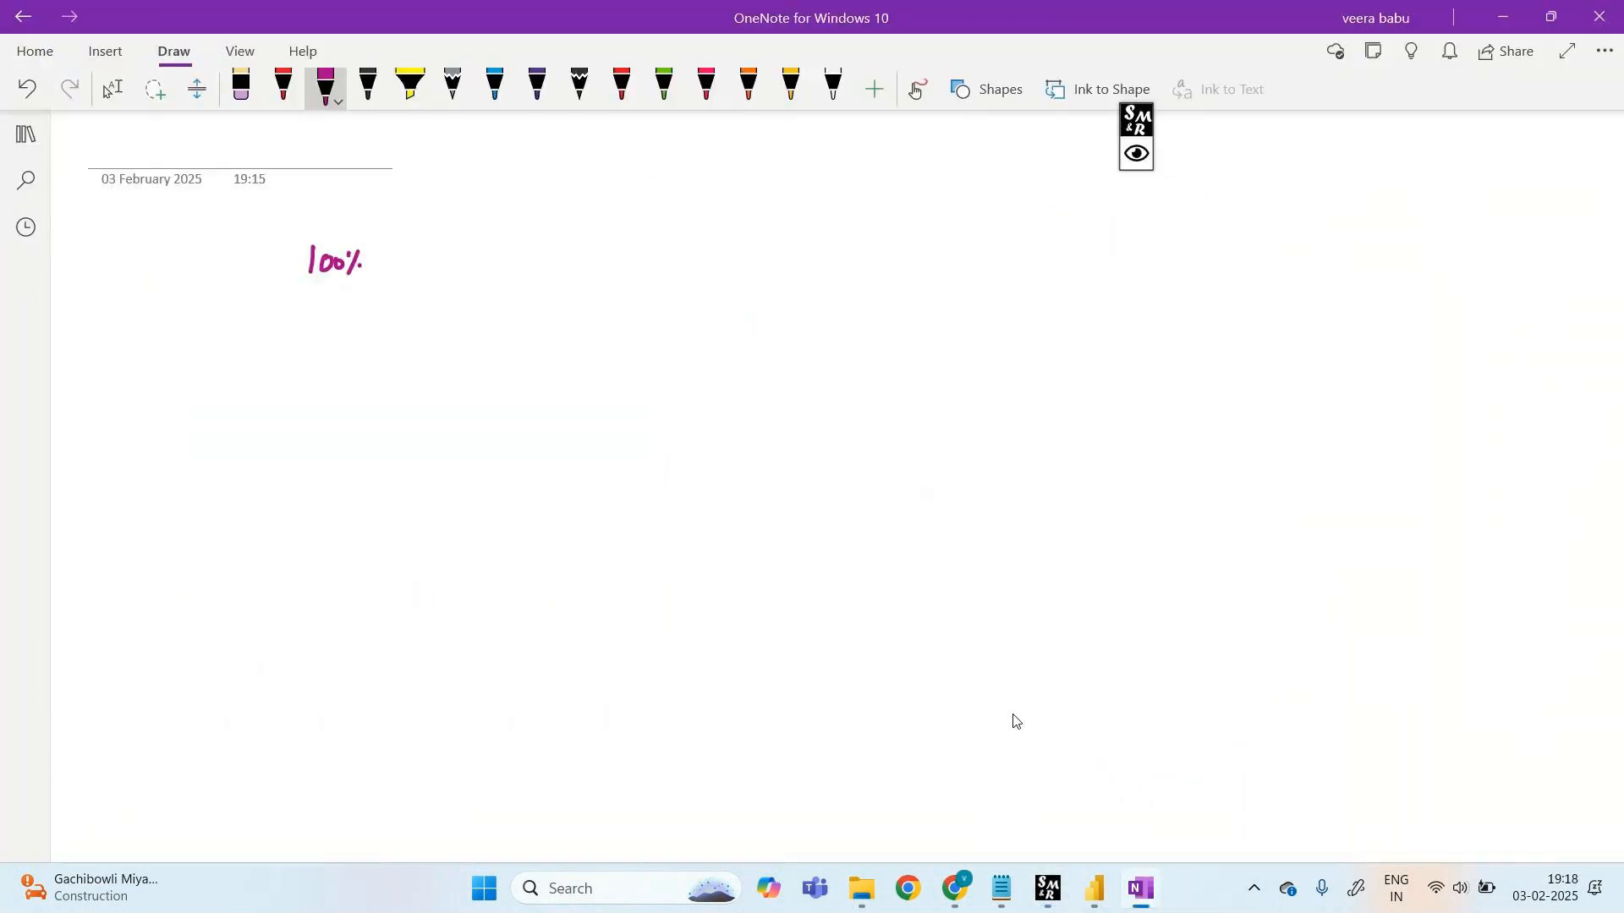
{"action": "left_click", "coordinate": [241, 87]}
{"action": "mouse_move", "coordinate": [311, 261]}
{"action": "left_mouse_down"}
{"action": "mouse_move", "coordinate": [386, 280]}
{"action": "mouse_move", "coordinate": [527, 241]}
{"action": "mouse_move", "coordinate": [522, 291]}
{"action": "mouse_move", "coordinate": [546, 285]}
{"action": "left_mouse_up"}
- Handwrite 'bar (horizontal wise)' in magenta ink
{"action": "left_click", "coordinate": [325, 87]}
{"action": "left_click_drag", "start_coordinate": [564, 271], "coordinate": [596, 284]}
{"action": "mouse_move", "coordinate": [599, 264]}
{"action": "left_mouse_down"}
{"action": "mouse_move", "coordinate": [616, 284]}
{"action": "mouse_move", "coordinate": [650, 271]}
{"action": "left_mouse_up"}
{"action": "left_click_drag", "start_coordinate": [656, 256], "coordinate": [668, 283]}
{"action": "left_click_drag", "start_coordinate": [648, 269], "coordinate": [687, 278]}
{"action": "mouse_move", "coordinate": [703, 253]}
{"action": "left_mouse_down"}
{"action": "mouse_move", "coordinate": [702, 276]}
{"action": "mouse_move", "coordinate": [759, 262]}
{"action": "left_mouse_up"}
{"action": "mouse_move", "coordinate": [766, 258]}
{"action": "left_mouse_down"}
{"action": "mouse_move", "coordinate": [765, 273]}
{"action": "mouse_move", "coordinate": [780, 256]}
{"action": "left_mouse_up"}
{"action": "left_click_drag", "start_coordinate": [773, 262], "coordinate": [788, 272]}
{"action": "mouse_move", "coordinate": [791, 242]}
{"action": "left_mouse_down"}
{"action": "mouse_move", "coordinate": [806, 286]}
{"action": "mouse_move", "coordinate": [776, 284]}
{"action": "left_mouse_up"}
- Handwrite 'Column (vertical wise)' on the next line
{"action": "left_click_drag", "start_coordinate": [356, 401], "coordinate": [362, 411]}
{"action": "left_click_drag", "start_coordinate": [373, 385], "coordinate": [376, 425]}
{"action": "left_click_drag", "start_coordinate": [378, 411], "coordinate": [438, 424]}
{"action": "mouse_move", "coordinate": [516, 379]}
{"action": "left_mouse_down"}
{"action": "mouse_move", "coordinate": [488, 438]}
{"action": "mouse_move", "coordinate": [508, 443]}
{"action": "left_mouse_up"}
{"action": "mouse_move", "coordinate": [522, 411]}
{"action": "left_mouse_down"}
{"action": "mouse_move", "coordinate": [532, 431]}
{"action": "mouse_move", "coordinate": [539, 407]}
{"action": "mouse_move", "coordinate": [568, 423]}
{"action": "left_mouse_up"}
{"action": "mouse_move", "coordinate": [571, 431]}
{"action": "left_mouse_down"}
{"action": "mouse_move", "coordinate": [585, 406]}
{"action": "mouse_move", "coordinate": [605, 420]}
{"action": "left_mouse_up"}
{"action": "mouse_move", "coordinate": [609, 416]}
{"action": "left_mouse_down"}
{"action": "mouse_move", "coordinate": [695, 415]}
{"action": "mouse_move", "coordinate": [718, 395]}
{"action": "mouse_move", "coordinate": [741, 413]}
{"action": "left_mouse_up"}
{"action": "mouse_move", "coordinate": [748, 382]}
{"action": "left_mouse_down"}
{"action": "mouse_move", "coordinate": [766, 378]}
{"action": "mouse_move", "coordinate": [738, 436]}
{"action": "left_mouse_up"}
- Sketch two horizontal bars and two vertical columns beside the notes
{"action": "mouse_move", "coordinate": [934, 235]}
{"action": "left_mouse_down"}
{"action": "mouse_move", "coordinate": [1063, 227]}
{"action": "mouse_move", "coordinate": [1025, 263]}
{"action": "mouse_move", "coordinate": [1053, 260]}
{"action": "mouse_move", "coordinate": [1074, 227]}
{"action": "left_mouse_up"}
{"action": "left_click_drag", "start_coordinate": [1074, 227], "coordinate": [1042, 262]}
{"action": "mouse_move", "coordinate": [941, 318]}
{"action": "left_mouse_down"}
{"action": "mouse_move", "coordinate": [1062, 285]}
{"action": "mouse_move", "coordinate": [1007, 317]}
{"action": "mouse_move", "coordinate": [942, 319]}
{"action": "left_mouse_up"}
{"action": "mouse_move", "coordinate": [909, 396]}
{"action": "left_mouse_down"}
{"action": "mouse_move", "coordinate": [898, 468]}
{"action": "mouse_move", "coordinate": [939, 475]}
{"action": "left_mouse_up"}
{"action": "mouse_move", "coordinate": [980, 390]}
{"action": "left_mouse_down"}
{"action": "mouse_move", "coordinate": [975, 470]}
{"action": "mouse_move", "coordinate": [1018, 482]}
{"action": "left_mouse_up"}
{"action": "left_click_drag", "start_coordinate": [978, 386], "coordinate": [1015, 419]}
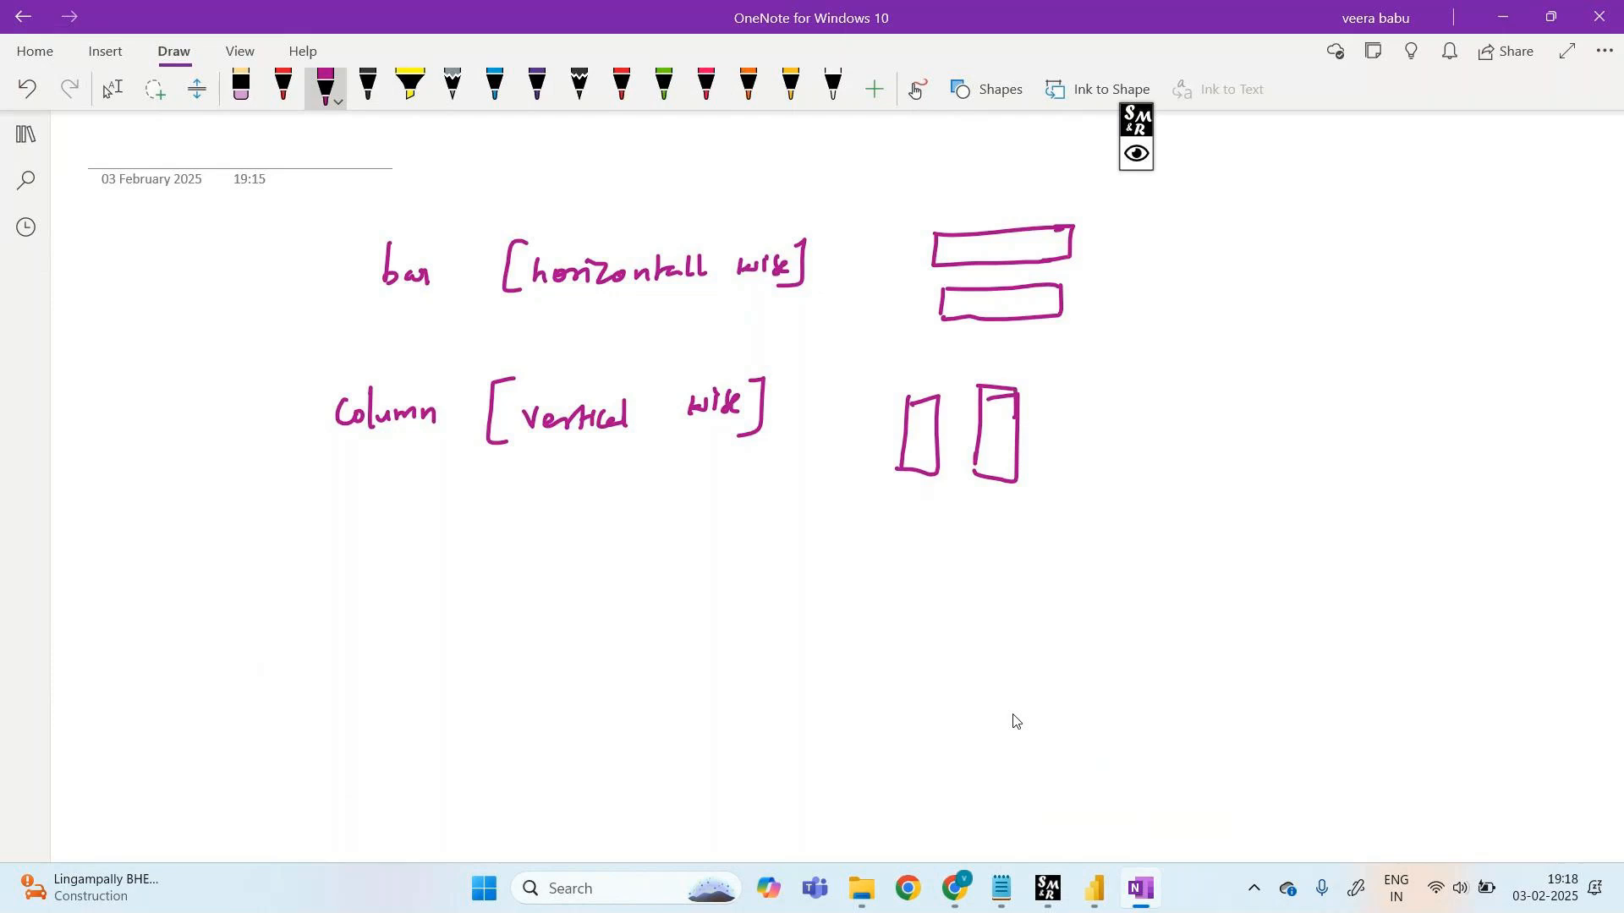
- Return to the Power BI report and open its Page 1 page
{"action": "mouse_move", "coordinate": [955, 888]}
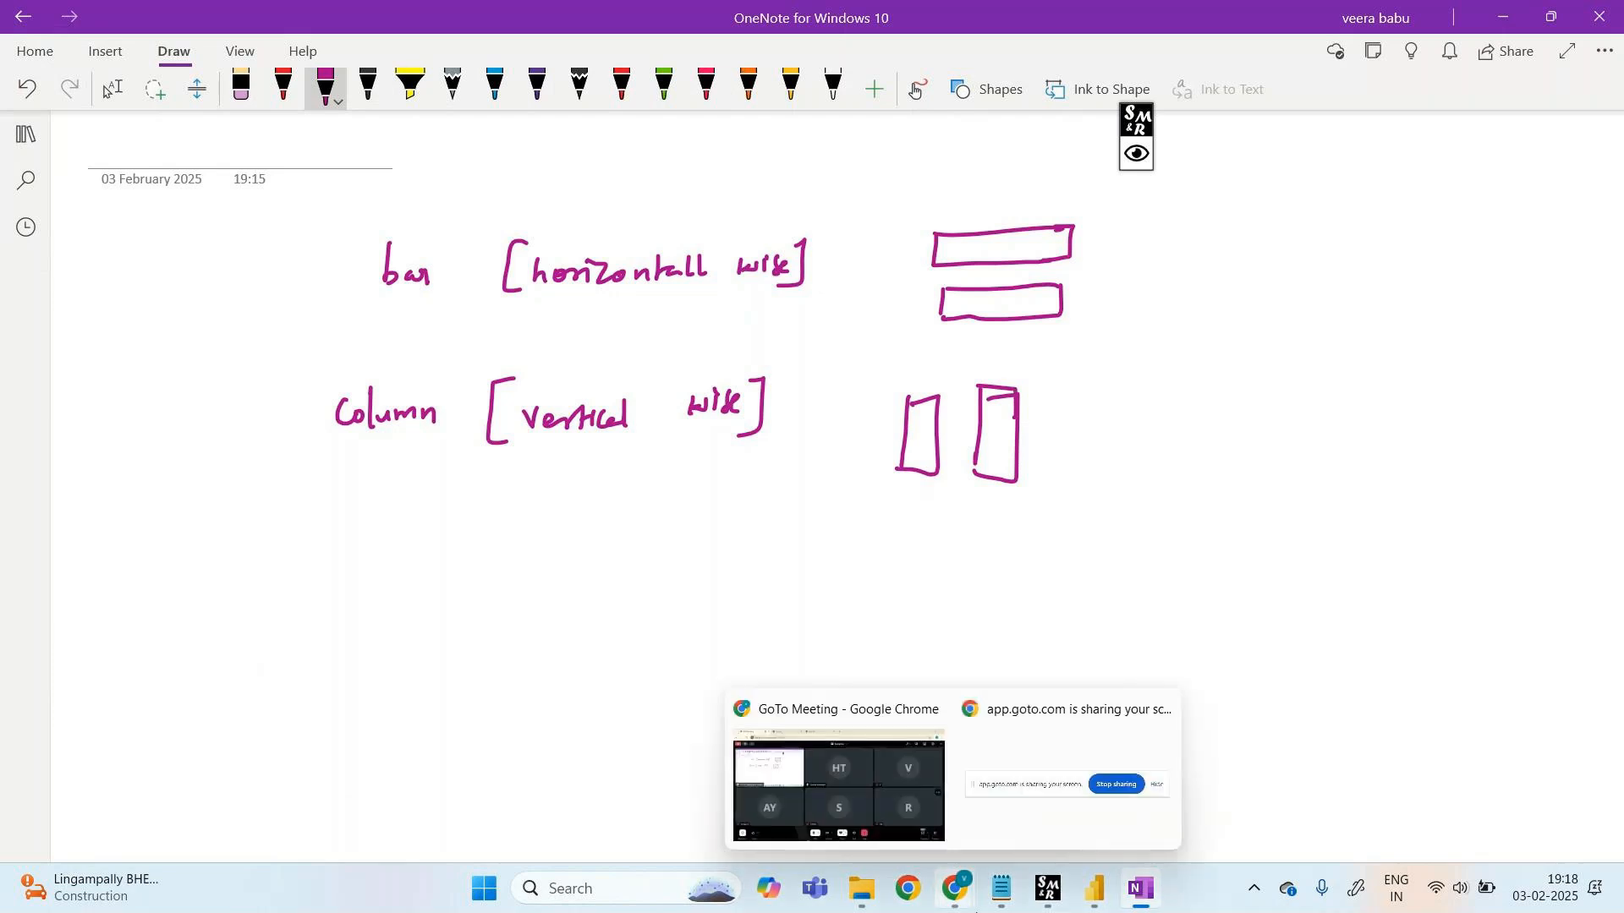
{"action": "mouse_move", "coordinate": [1100, 884]}
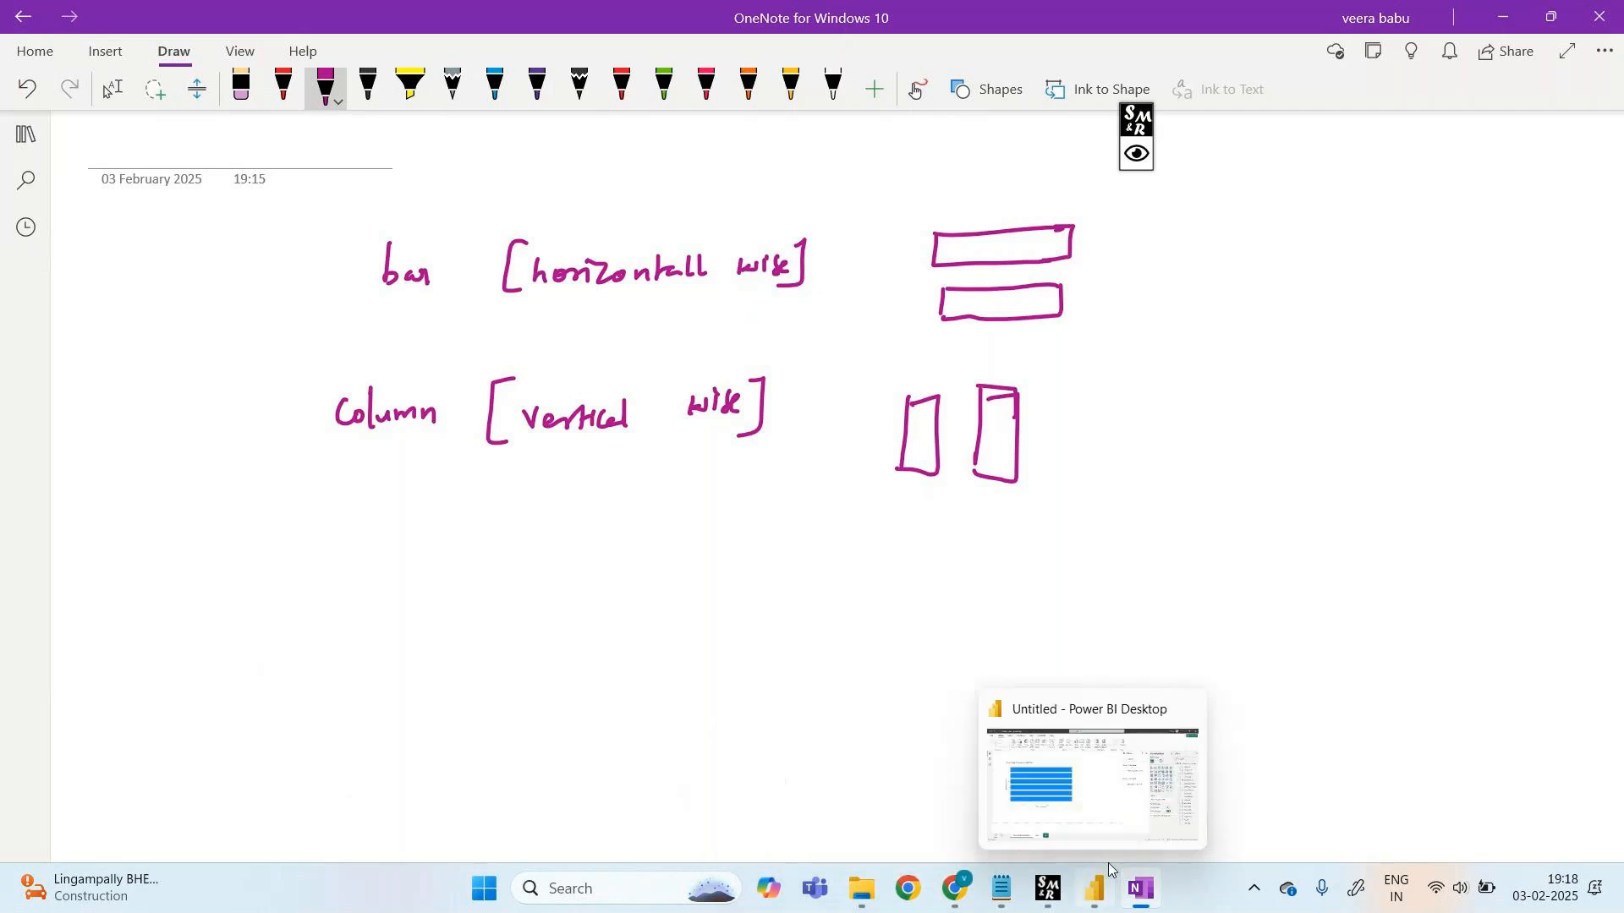
{"action": "left_click", "coordinate": [1108, 807]}
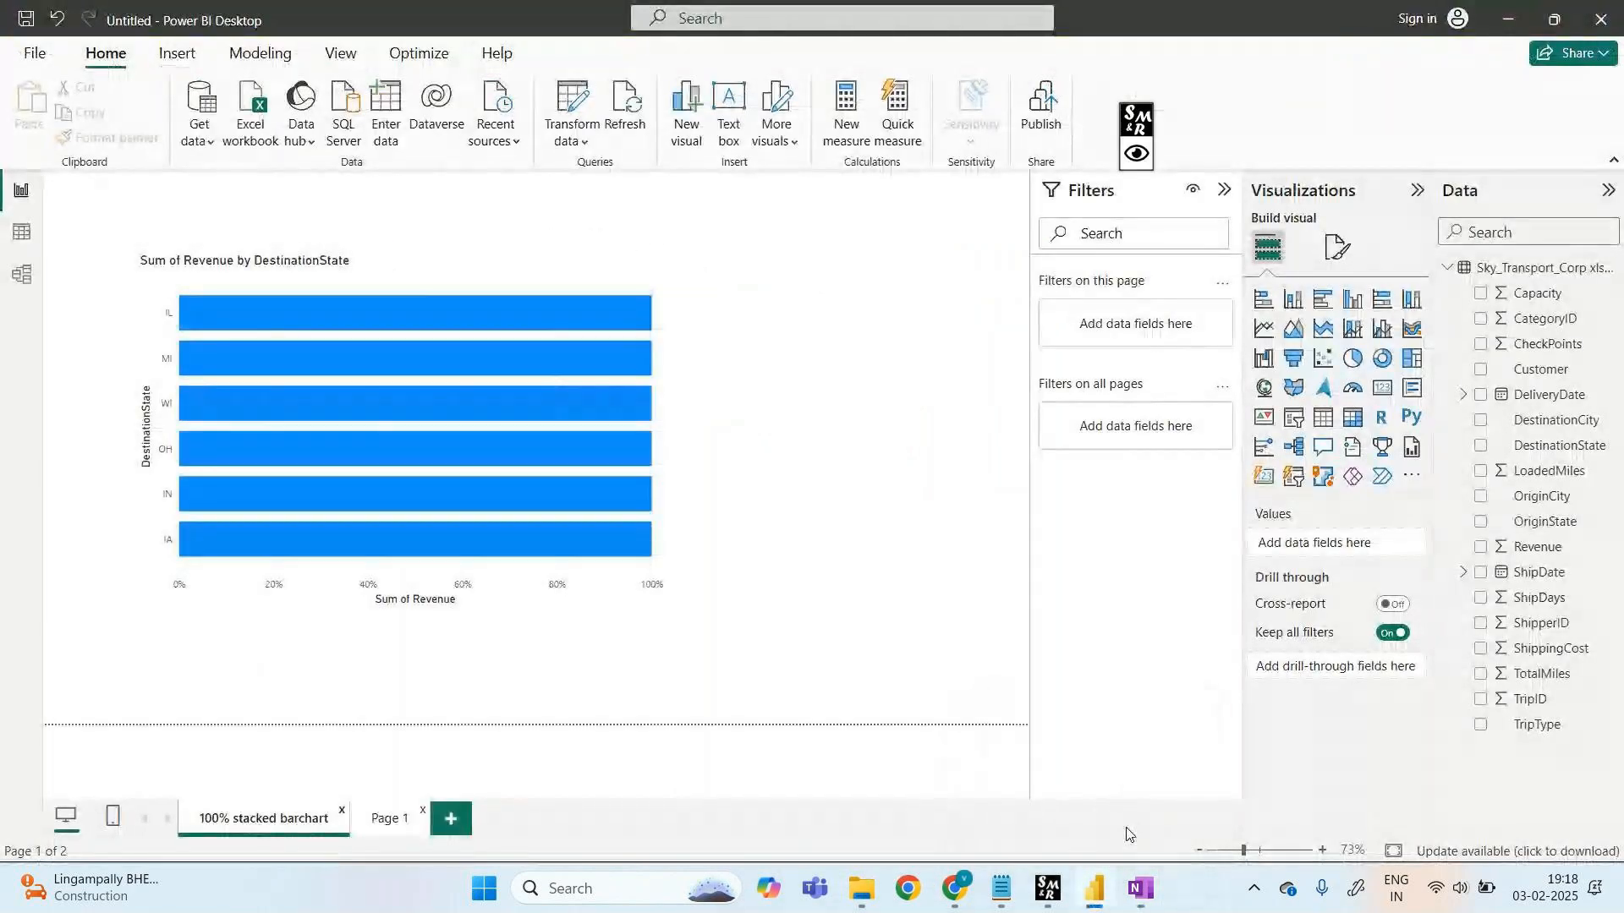
{"action": "left_click", "coordinate": [389, 819]}
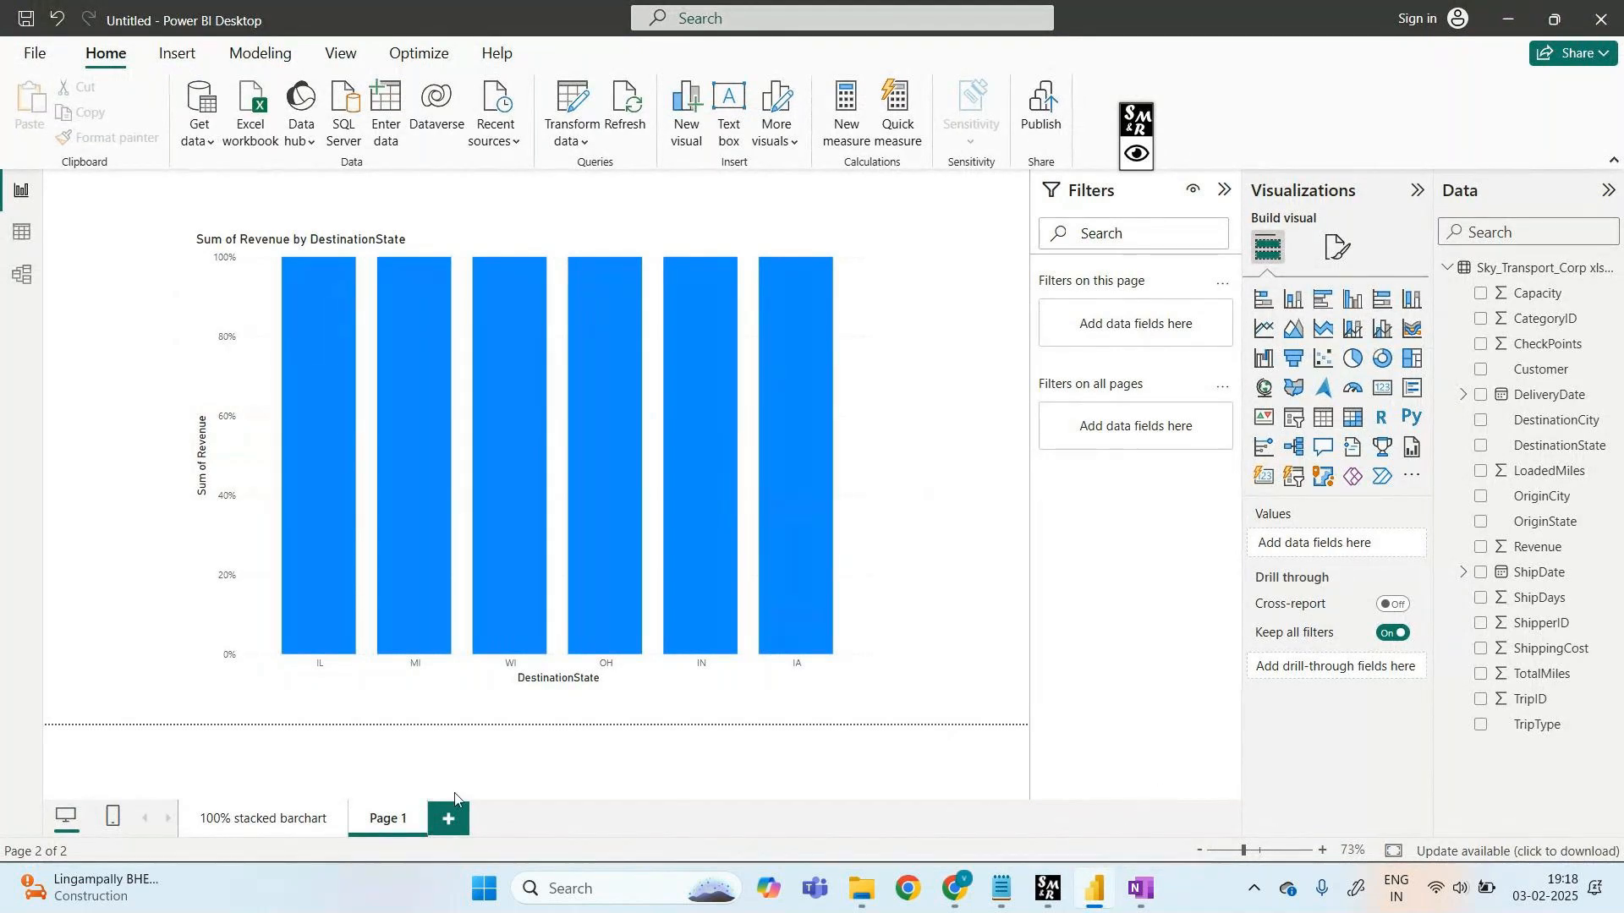
- Rename the Page 1 tab to '100% stacked_column_chart'
{"action": "right_click", "coordinate": [381, 824]}
{"action": "left_click", "coordinate": [433, 757]}
{"action": "type", "text": "100"}
{"action": "type", "text": "%"}
{"action": "type", "text": " sta"}
{"action": "type", "text": "cke"}
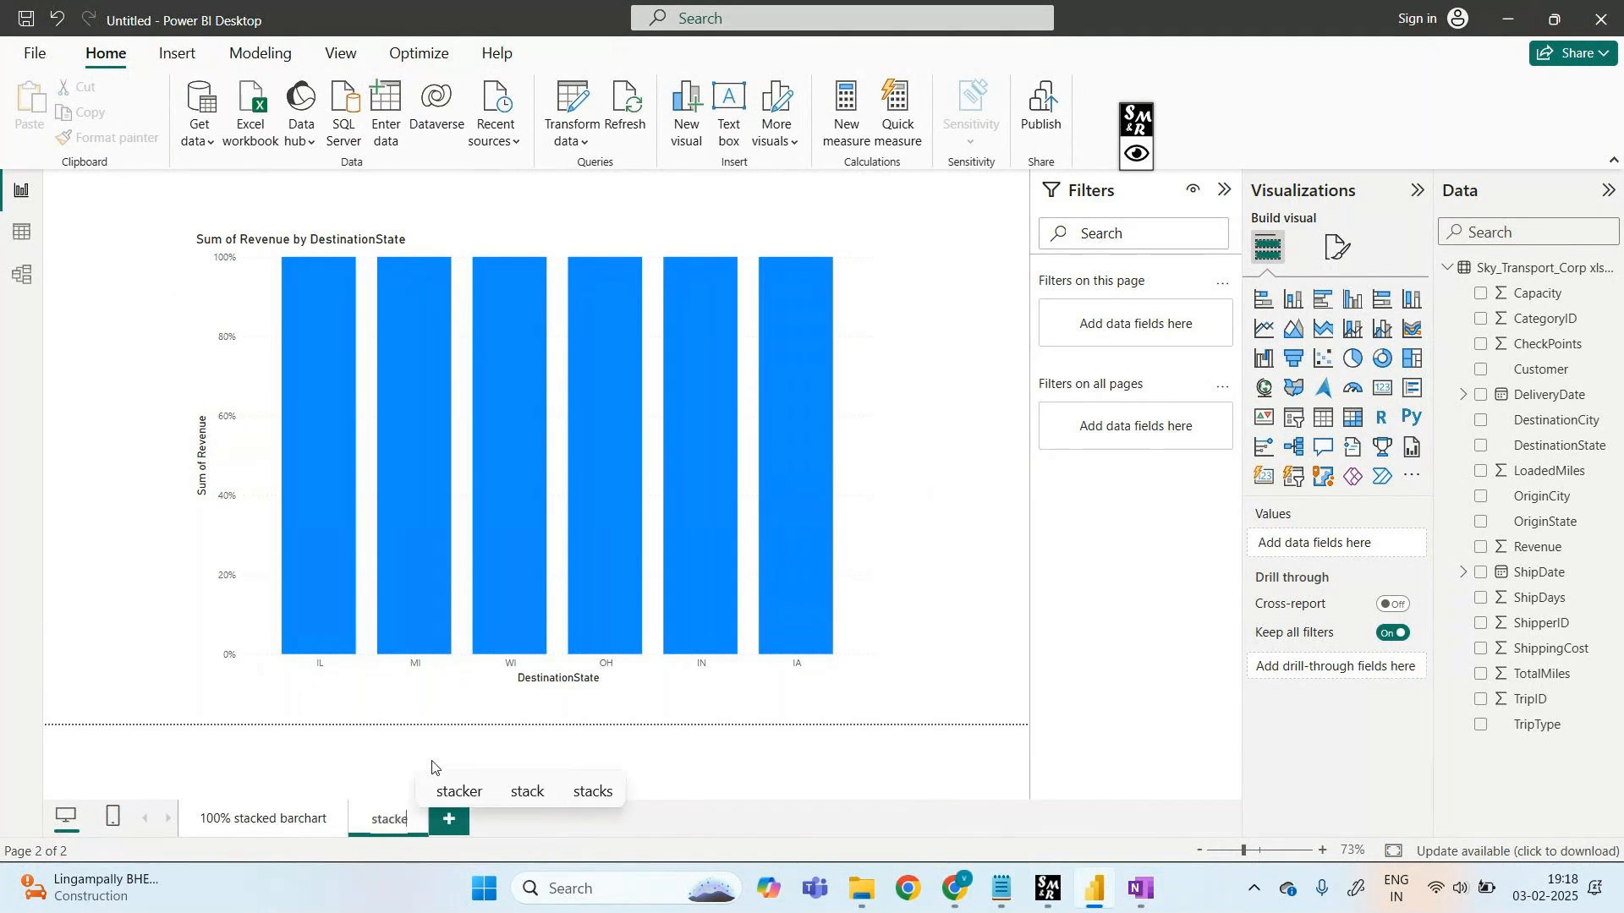
{"action": "type", "text": "d_colum"}
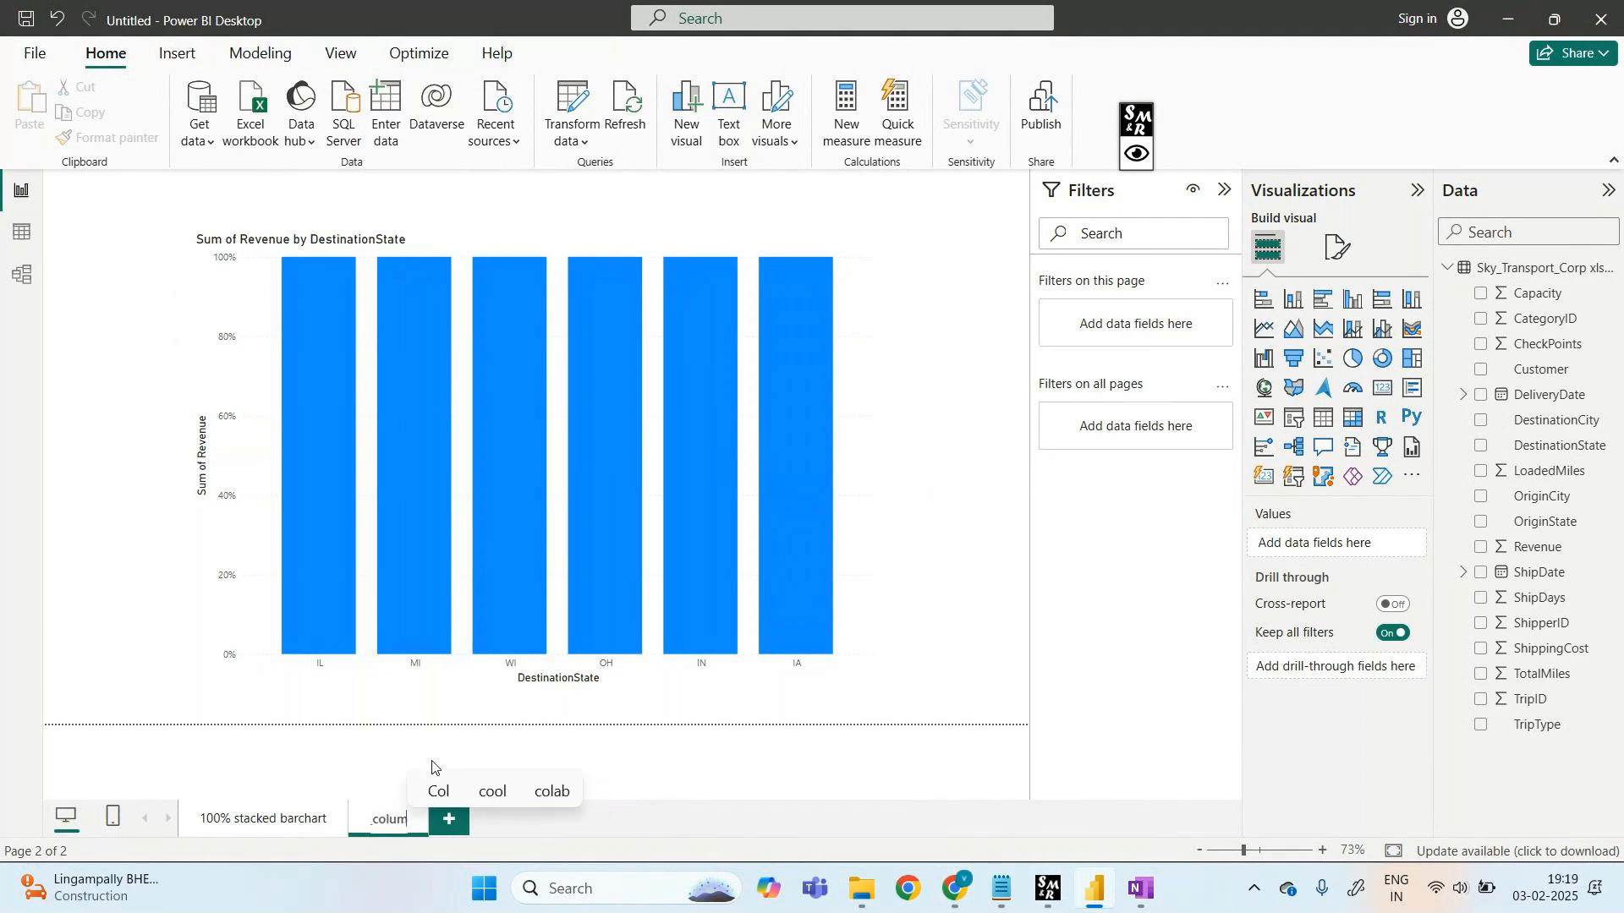
{"action": "type", "text": "n_chart"}
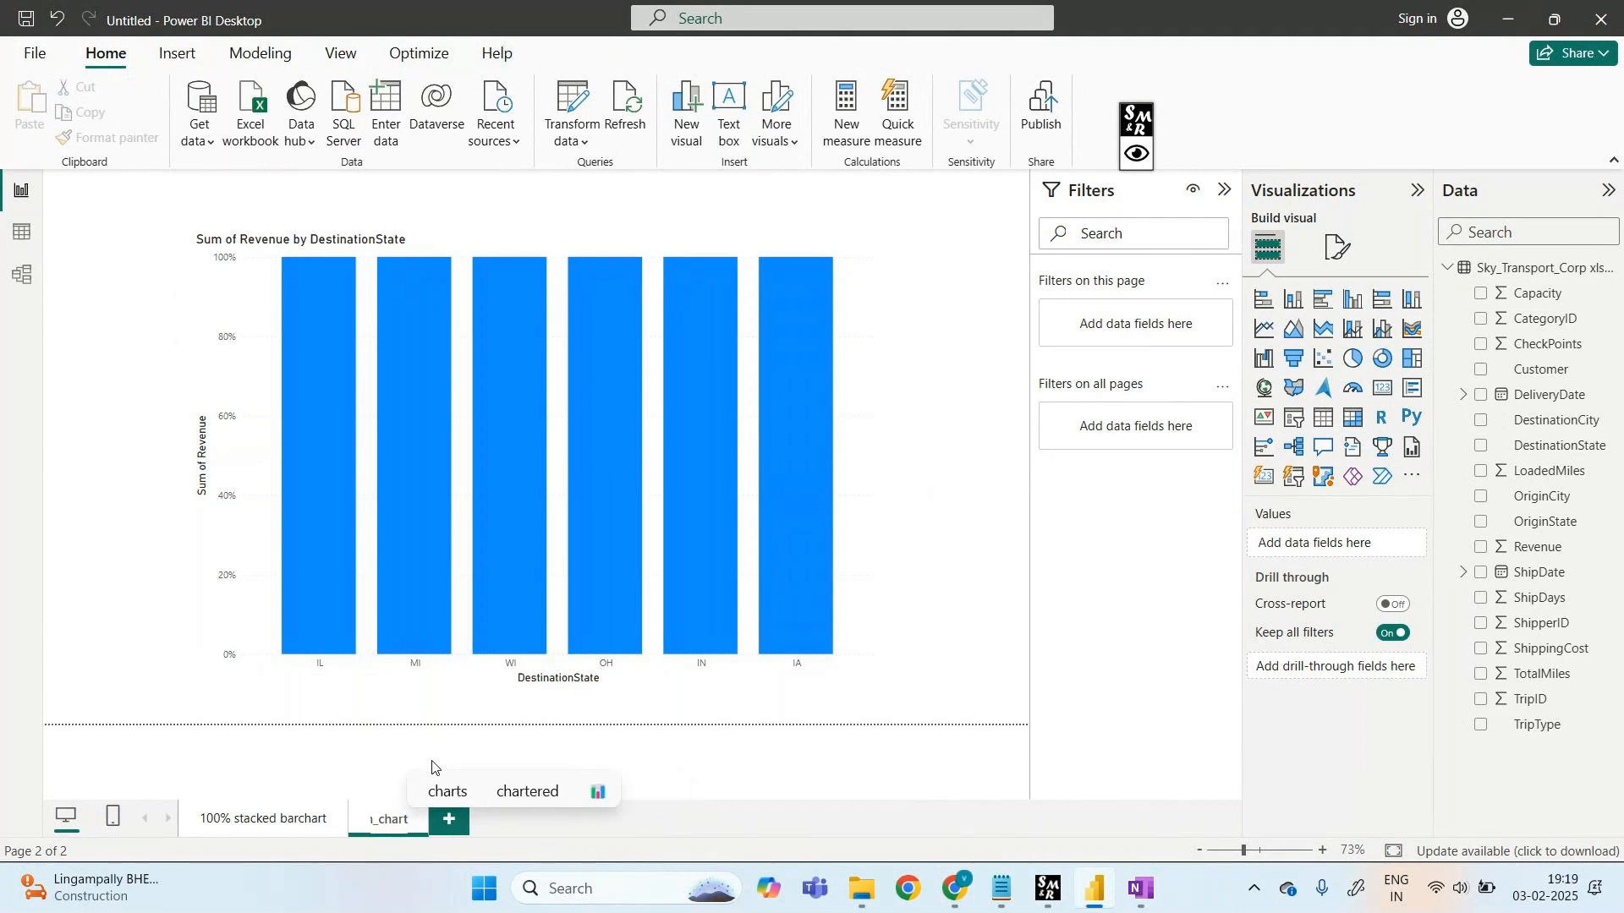
{"action": "key", "text": "Return"}
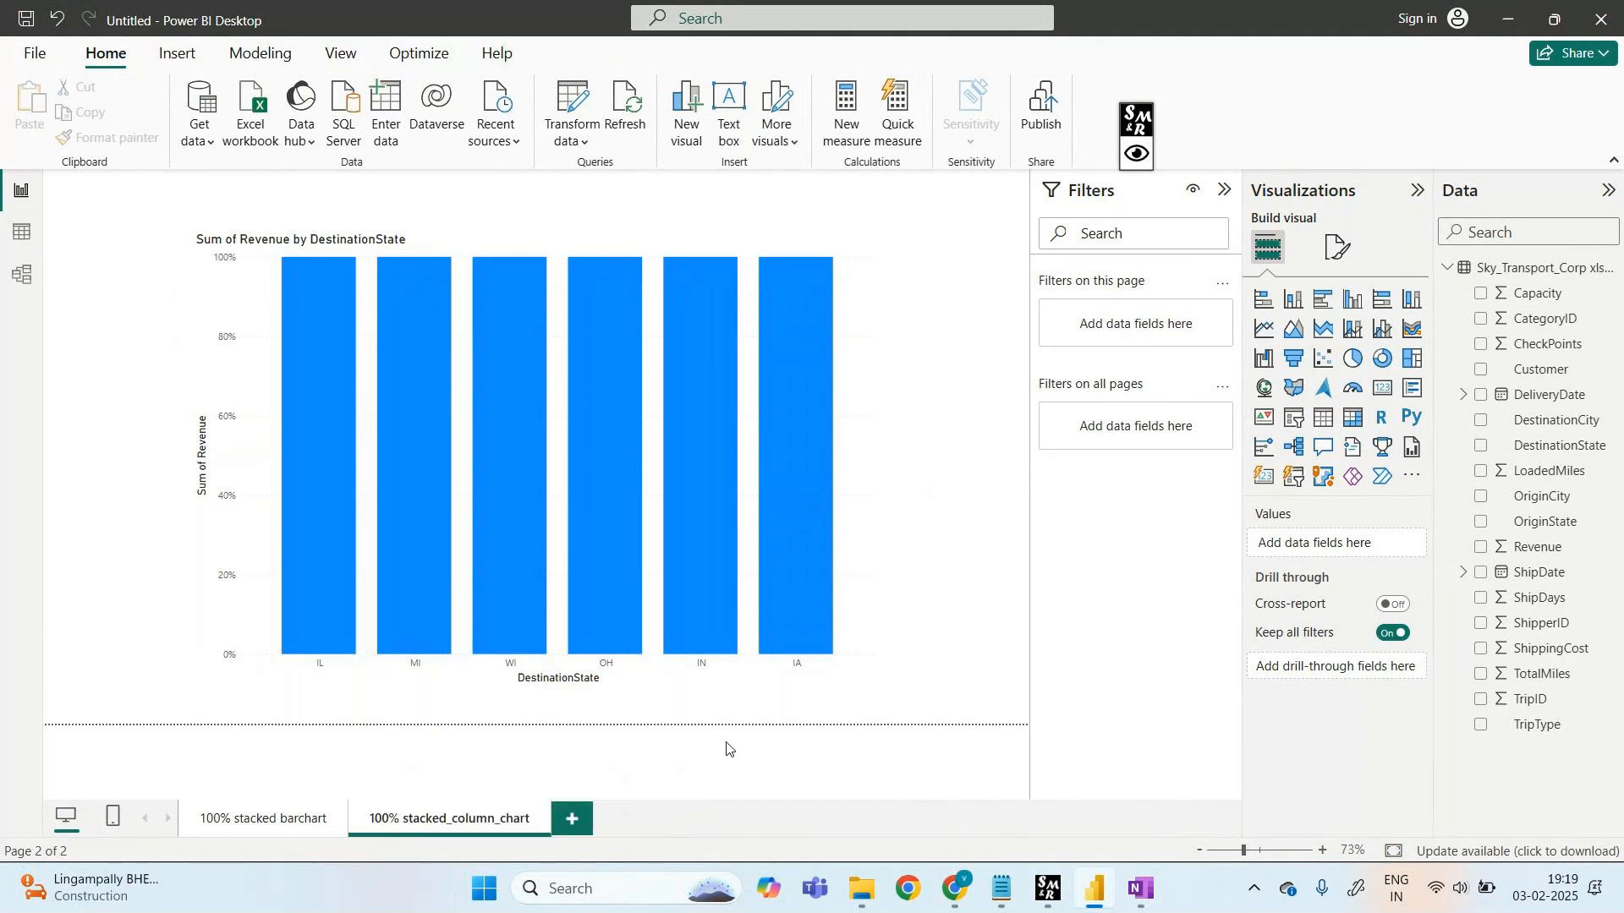
- Add a new blank report page and open it
{"action": "left_click", "coordinate": [570, 818]}
{"action": "left_click", "coordinate": [463, 822]}
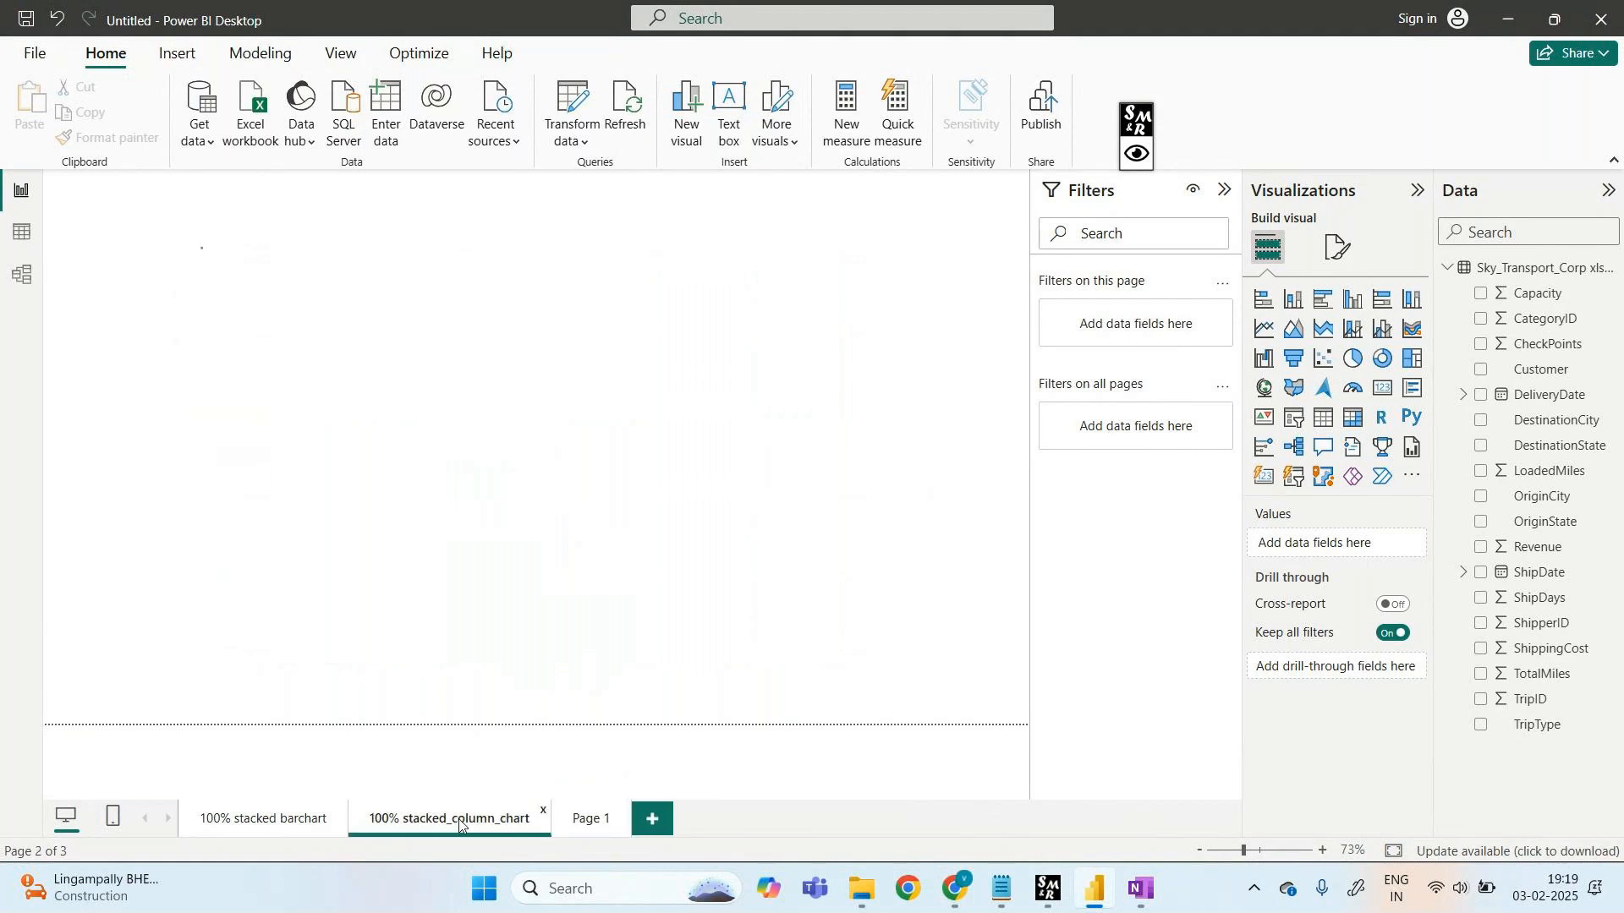
{"action": "left_click", "coordinate": [586, 827]}
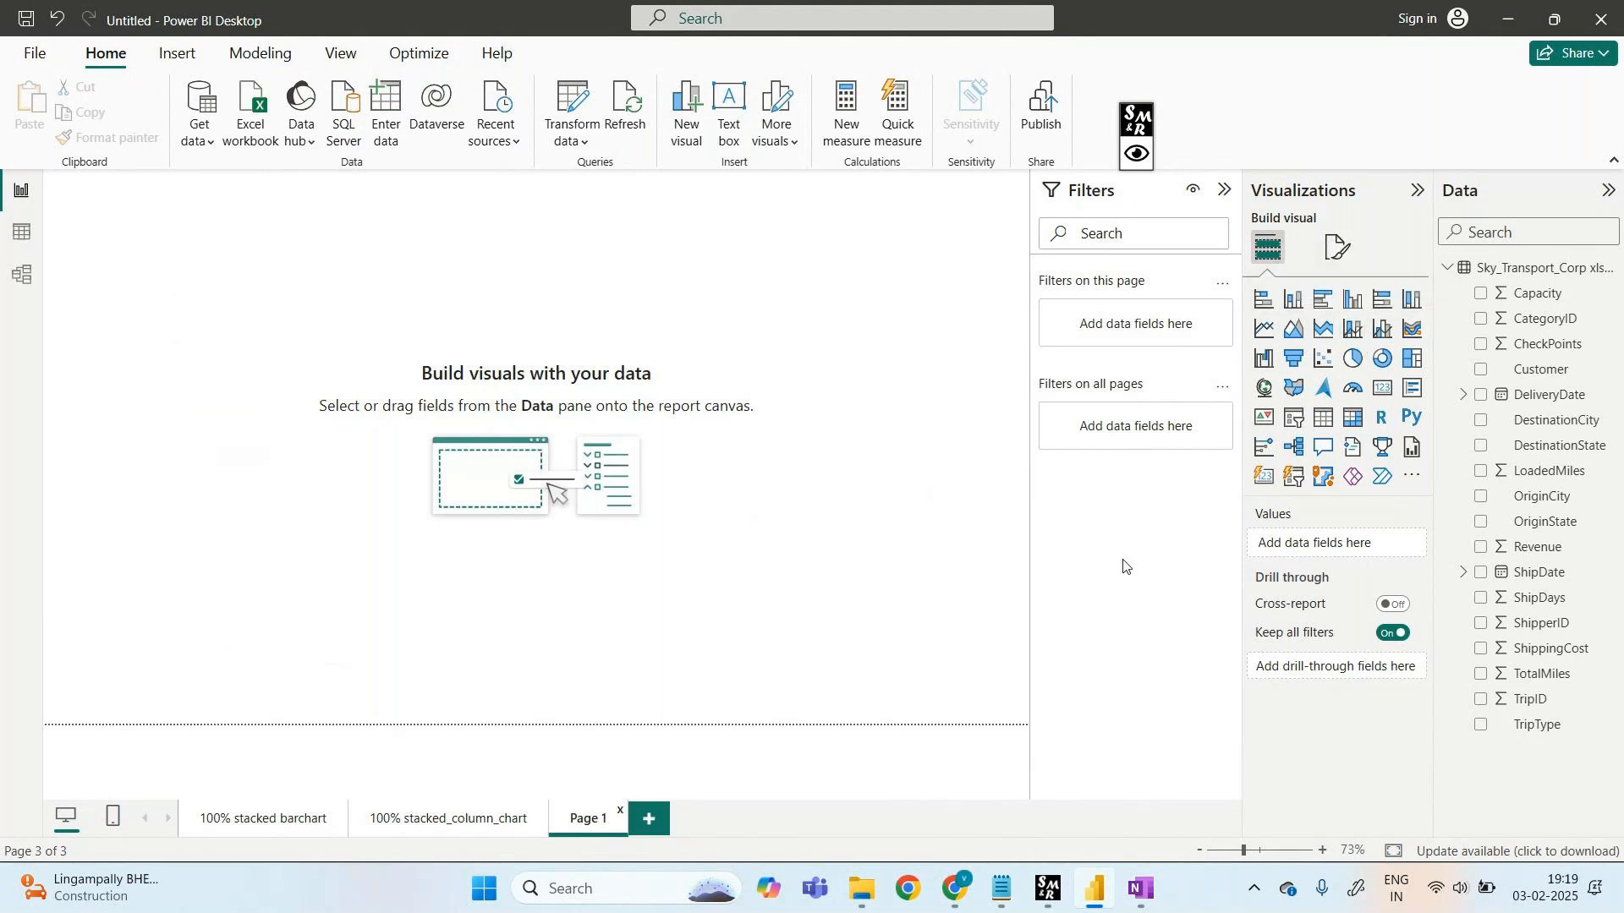
- Insert a line and stacked column chart and enlarge it across the canvas
{"action": "left_click", "coordinate": [1358, 338]}
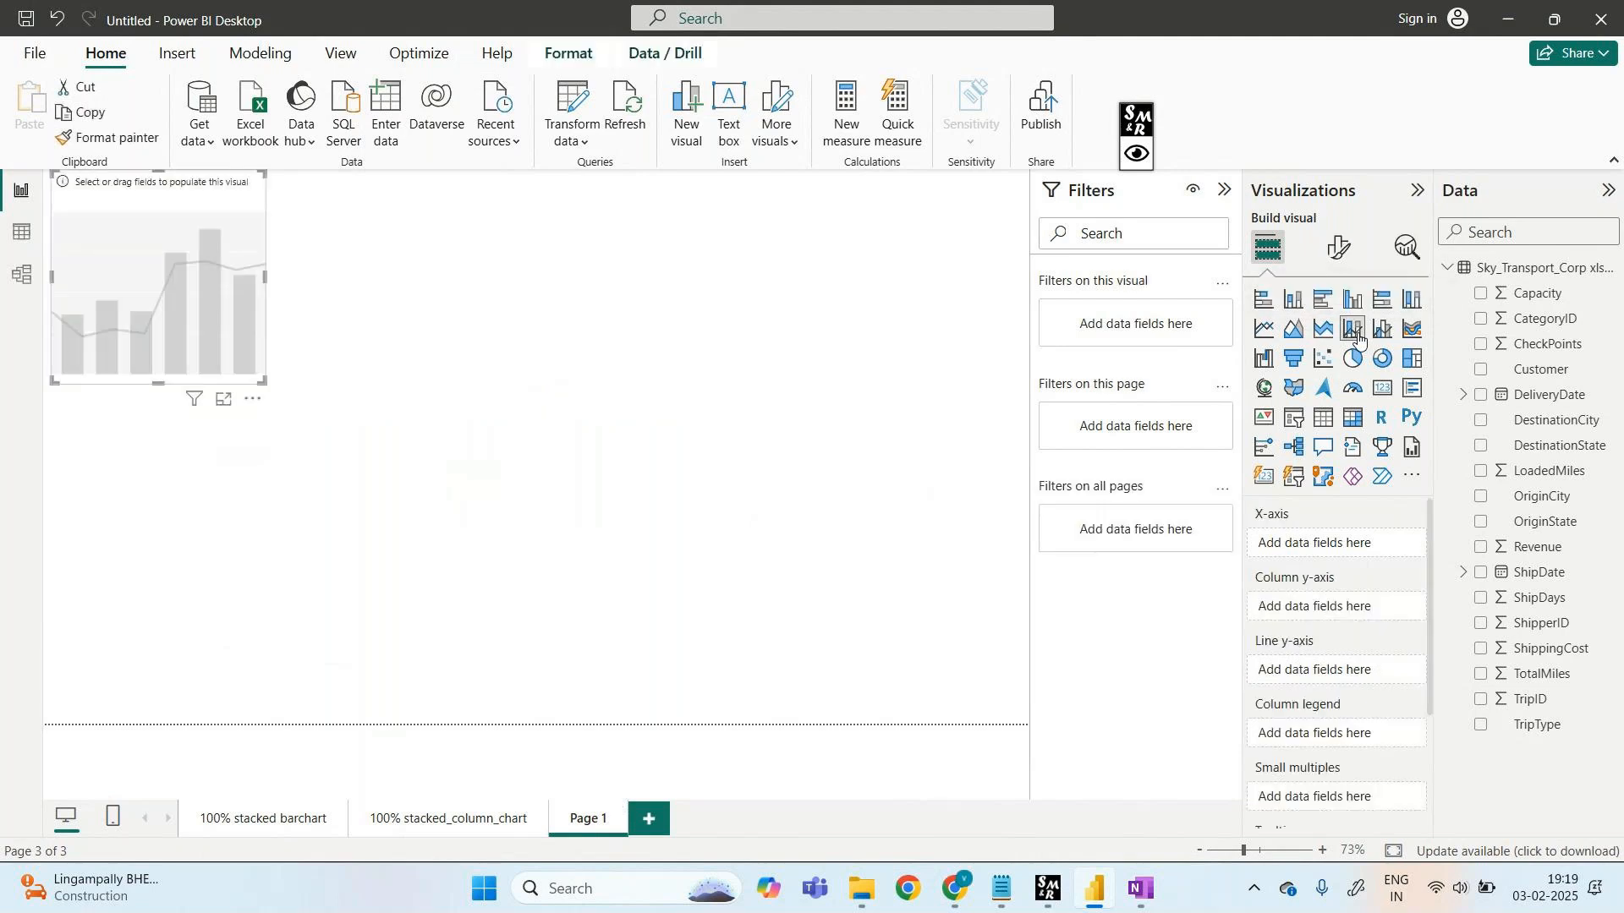
{"action": "left_click_drag", "start_coordinate": [178, 211], "coordinate": [275, 390]}
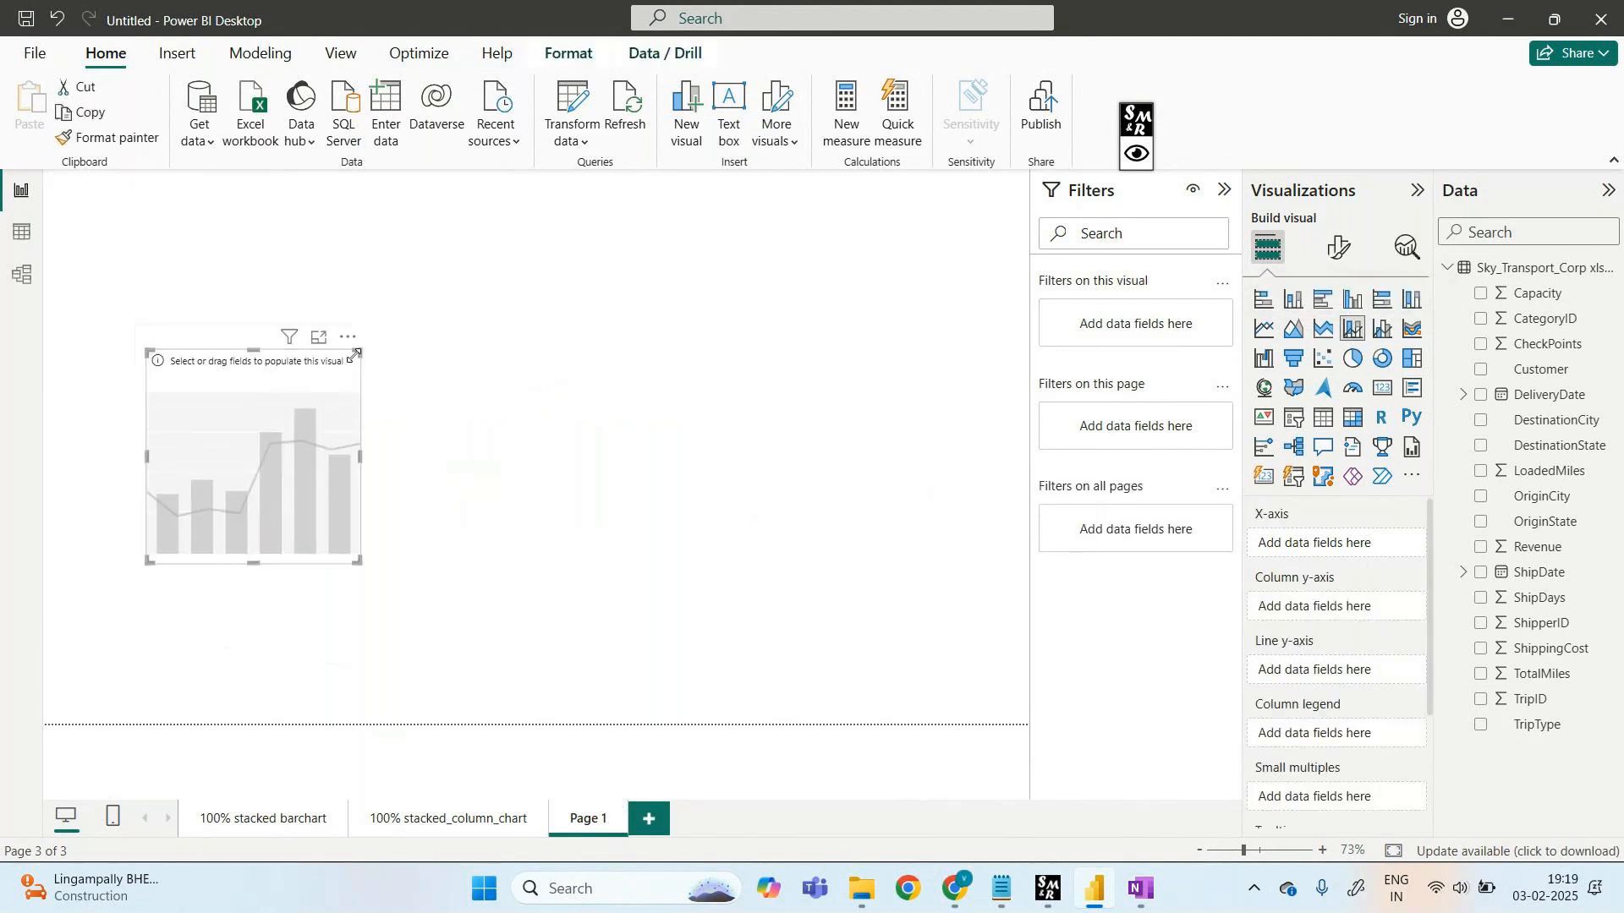
{"action": "left_click_drag", "start_coordinate": [363, 345], "coordinate": [778, 213]}
{"action": "left_click_drag", "start_coordinate": [601, 235], "coordinate": [602, 283]}
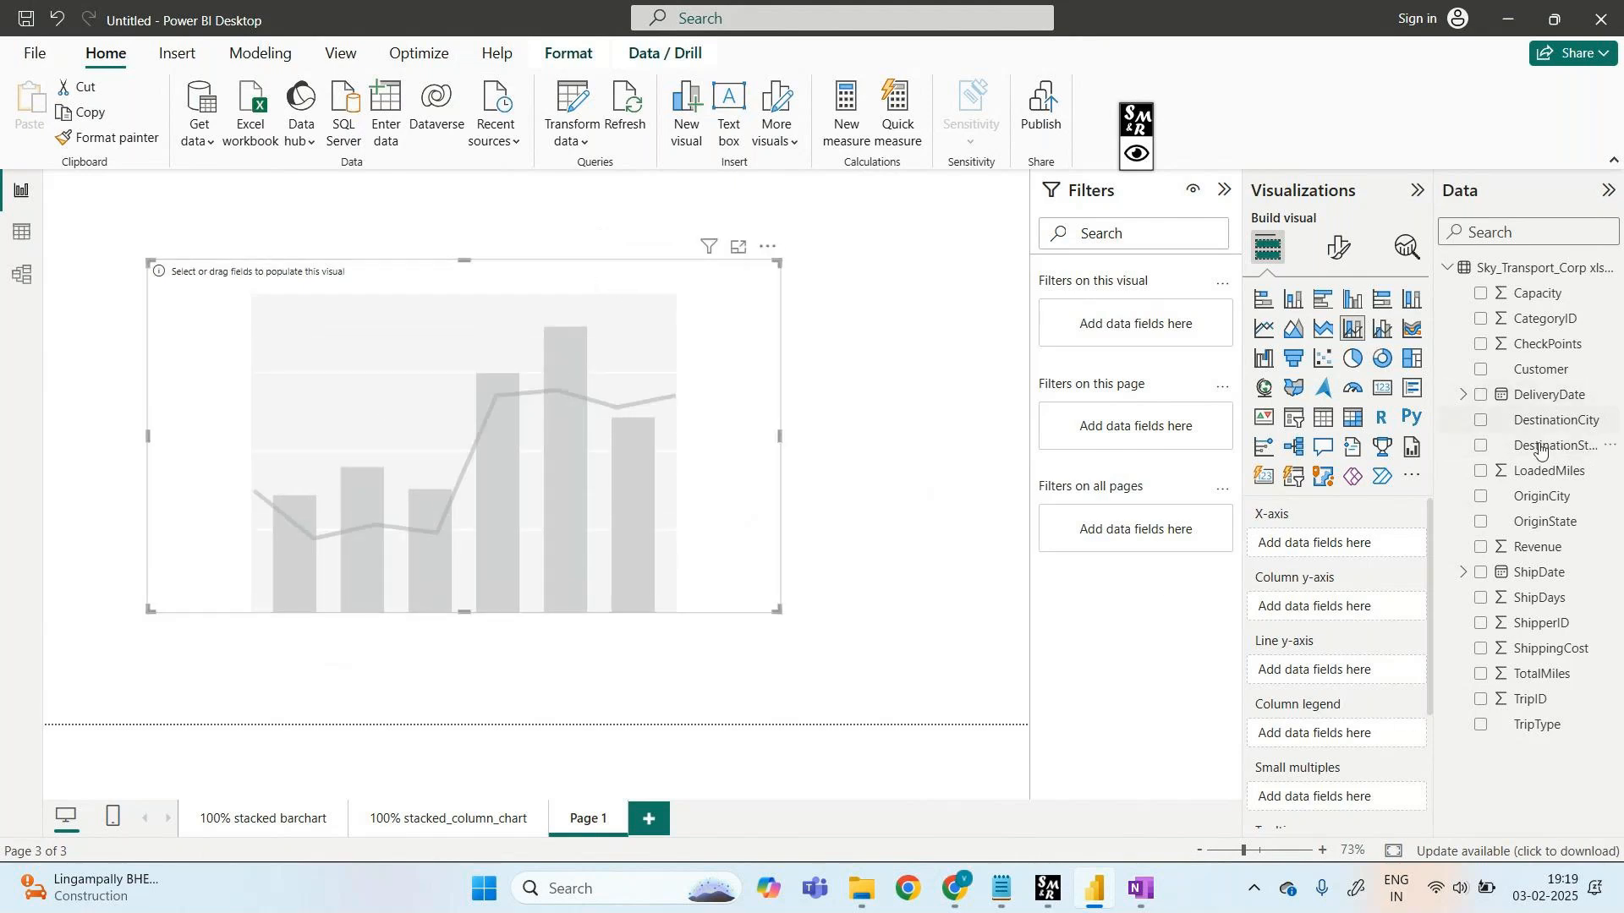
- Plot Sum of ShippingCost as columns by OriginState on the x-axis
{"action": "left_click_drag", "start_coordinate": [1532, 526], "coordinate": [1349, 546]}
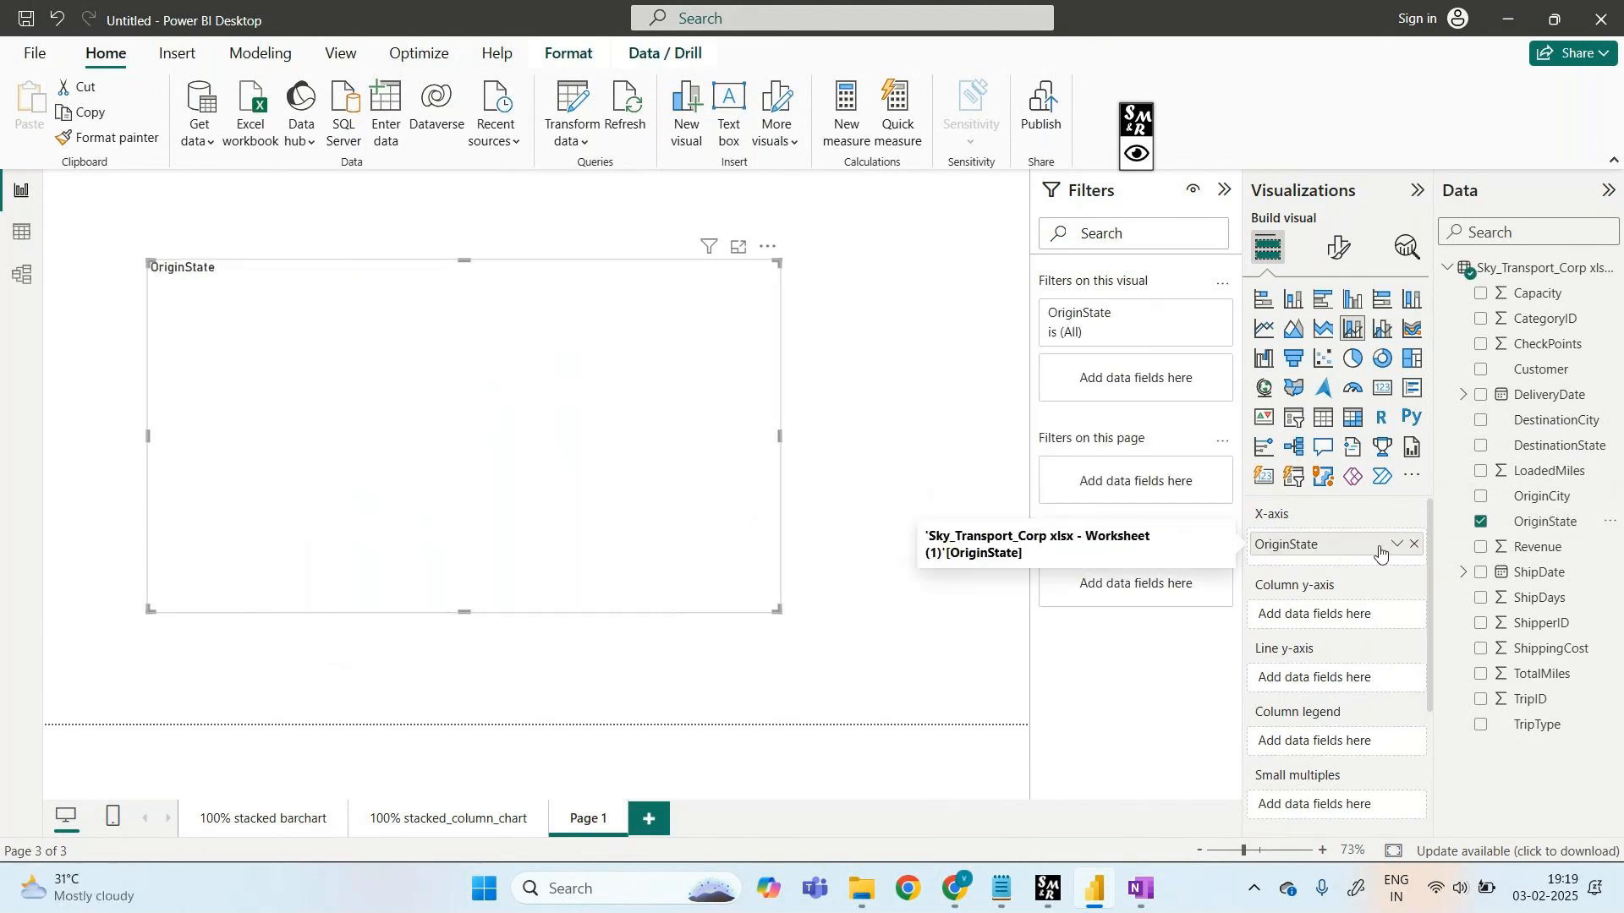
{"action": "left_click_drag", "start_coordinate": [1547, 648], "coordinate": [1353, 614]}
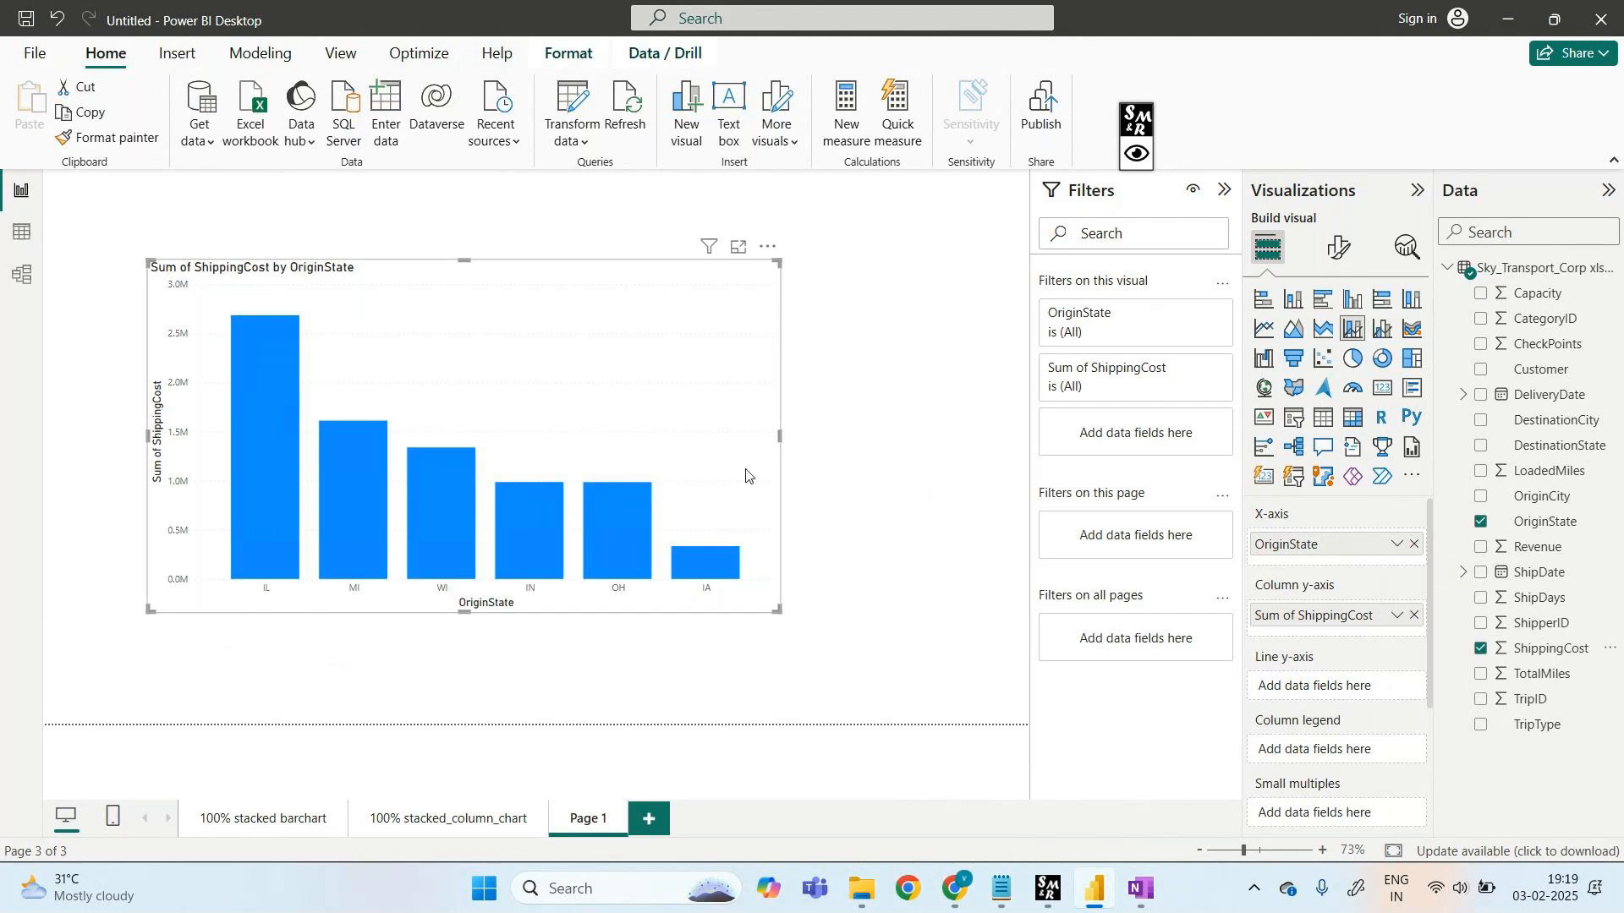
{"action": "left_click", "coordinate": [1136, 153]}
{"action": "left_click", "coordinate": [1207, 122]}
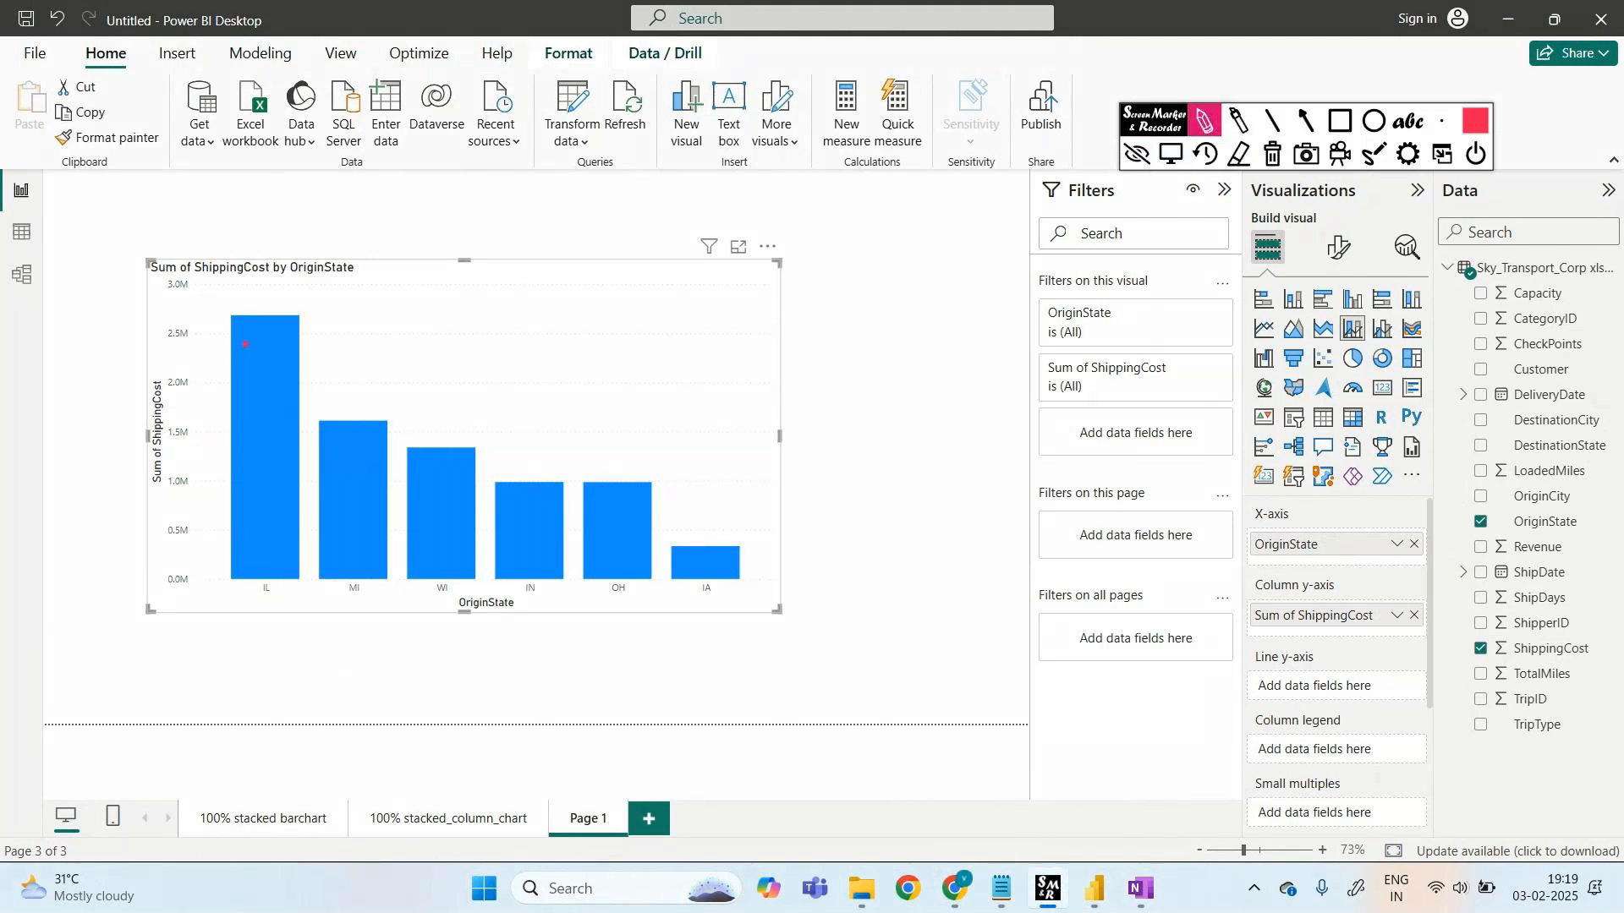
{"action": "mouse_move", "coordinate": [229, 321]}
{"action": "left_mouse_down"}
{"action": "mouse_move", "coordinate": [347, 450]}
{"action": "mouse_move", "coordinate": [653, 541]}
{"action": "mouse_move", "coordinate": [878, 571]}
{"action": "left_mouse_up"}
{"action": "left_click_drag", "start_coordinate": [602, 592], "coordinate": [609, 650]}
{"action": "mouse_move", "coordinate": [593, 636]}
{"action": "left_mouse_down"}
{"action": "mouse_move", "coordinate": [628, 707]}
{"action": "mouse_move", "coordinate": [663, 717]}
{"action": "left_mouse_up"}
{"action": "mouse_move", "coordinate": [719, 679]}
{"action": "left_mouse_down"}
{"action": "mouse_move", "coordinate": [716, 721]}
{"action": "mouse_move", "coordinate": [835, 700]}
{"action": "left_mouse_up"}
{"action": "left_click", "coordinate": [808, 692]}
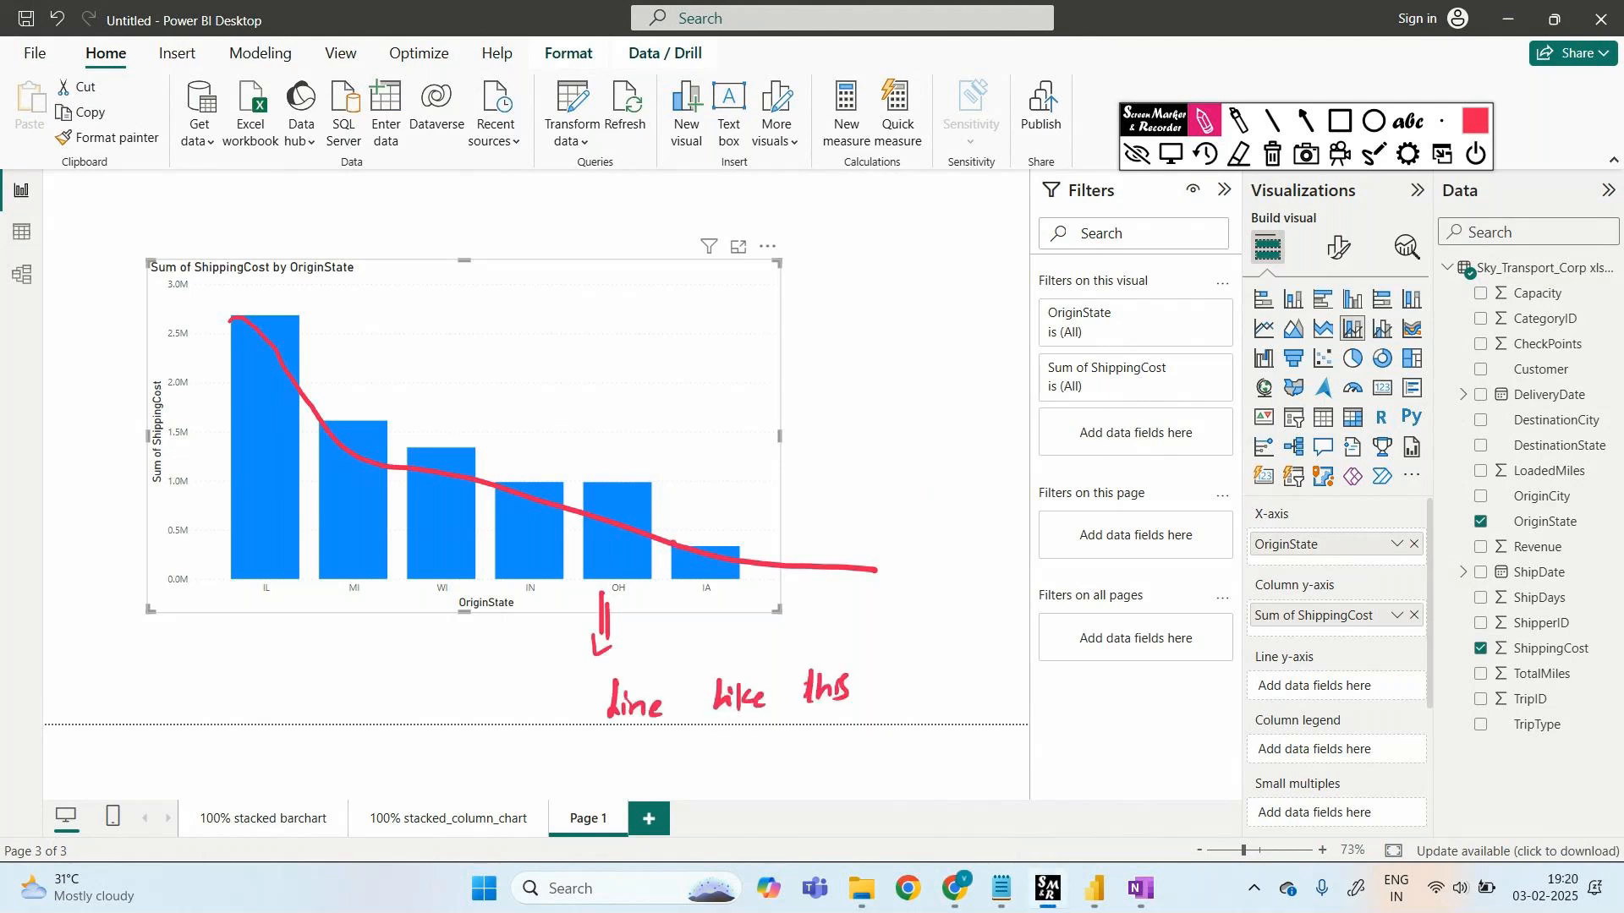
{"action": "mouse_move", "coordinate": [684, 510]}
{"action": "left_mouse_down"}
{"action": "mouse_move", "coordinate": [818, 485]}
{"action": "mouse_move", "coordinate": [816, 510]}
{"action": "left_mouse_up"}
{"action": "mouse_move", "coordinate": [857, 357]}
{"action": "left_mouse_down"}
{"action": "mouse_move", "coordinate": [850, 372]}
{"action": "mouse_move", "coordinate": [953, 362]}
{"action": "left_mouse_up"}
{"action": "mouse_move", "coordinate": [924, 423]}
{"action": "left_mouse_down"}
{"action": "mouse_move", "coordinate": [922, 442]}
{"action": "mouse_move", "coordinate": [991, 433]}
{"action": "left_mouse_up"}
{"action": "mouse_move", "coordinate": [952, 501]}
{"action": "left_mouse_down"}
{"action": "mouse_move", "coordinate": [944, 519]}
{"action": "mouse_move", "coordinate": [1031, 499]}
{"action": "left_mouse_up"}
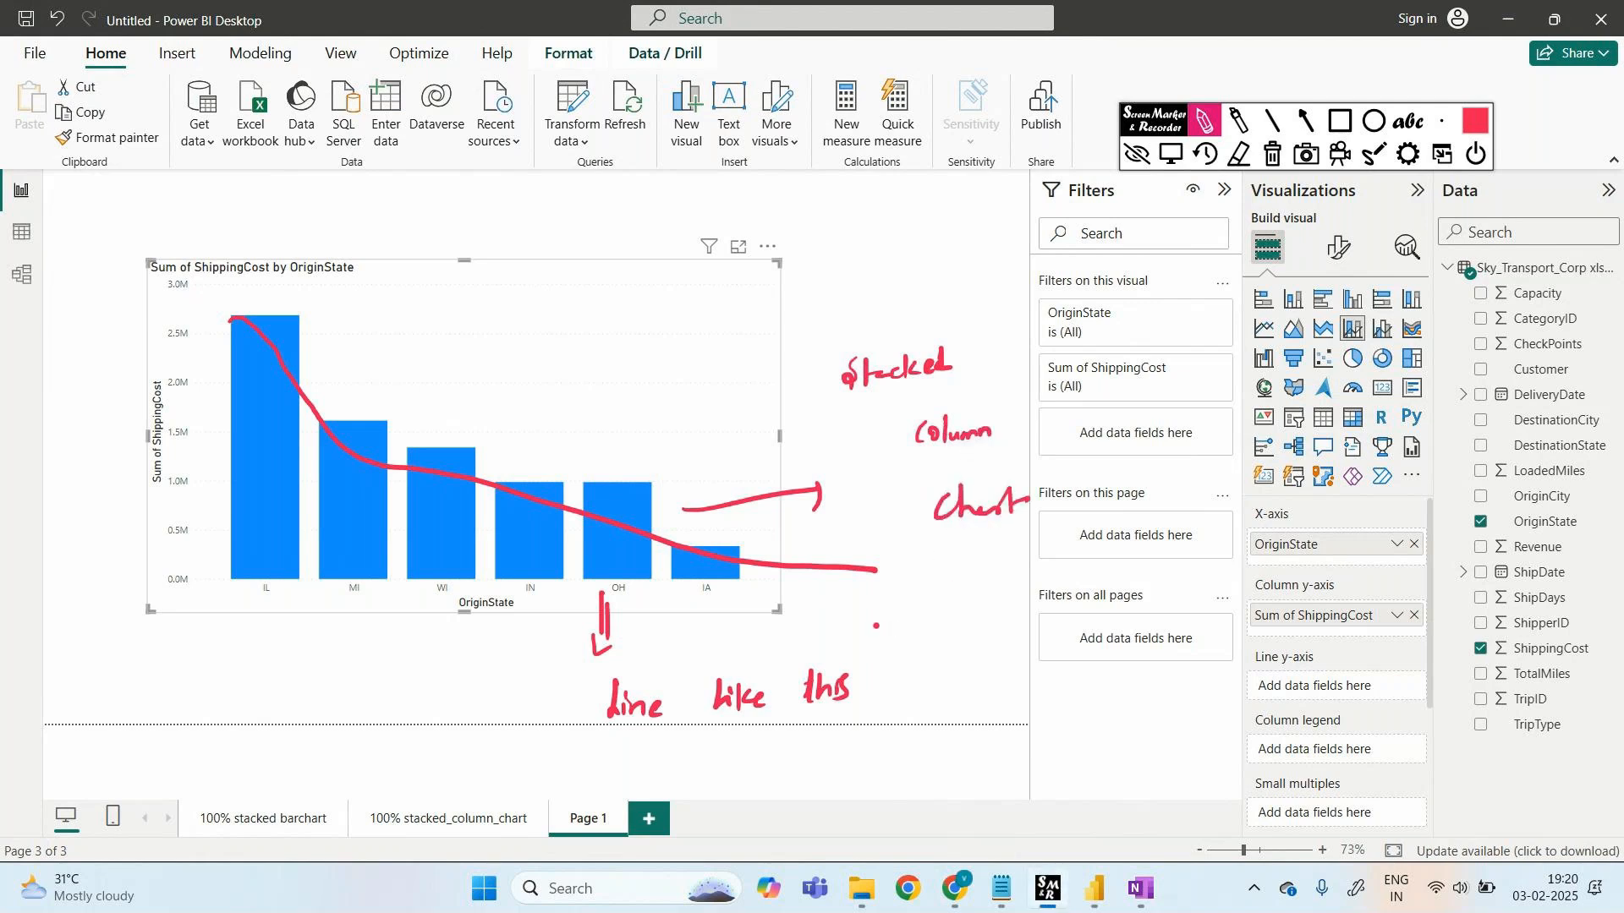
{"action": "mouse_move", "coordinate": [324, 403]}
{"action": "left_mouse_down"}
{"action": "mouse_move", "coordinate": [363, 382]}
{"action": "mouse_move", "coordinate": [364, 404]}
{"action": "left_mouse_up"}
{"action": "mouse_move", "coordinate": [428, 320]}
{"action": "left_mouse_down"}
{"action": "mouse_move", "coordinate": [442, 309]}
{"action": "mouse_move", "coordinate": [449, 343]}
{"action": "mouse_move", "coordinate": [569, 309]}
{"action": "mouse_move", "coordinate": [599, 279]}
{"action": "mouse_move", "coordinate": [702, 290]}
{"action": "mouse_move", "coordinate": [779, 264]}
{"action": "mouse_move", "coordinate": [981, 247]}
{"action": "left_mouse_up"}
{"action": "left_click", "coordinate": [1273, 154]}
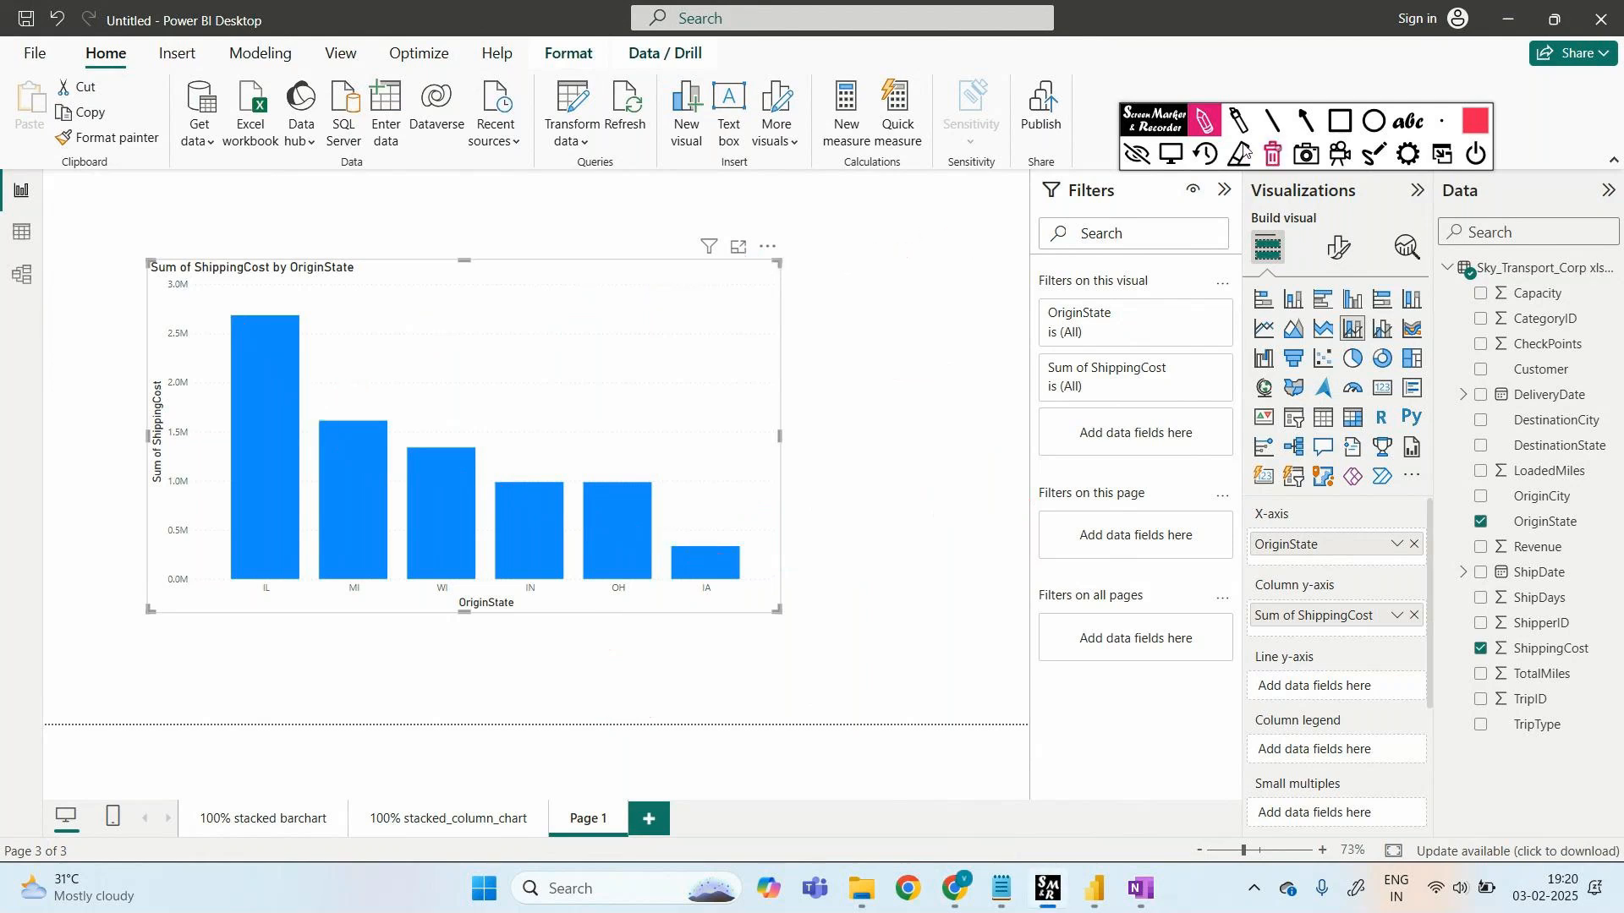
{"action": "left_click", "coordinate": [1137, 154]}
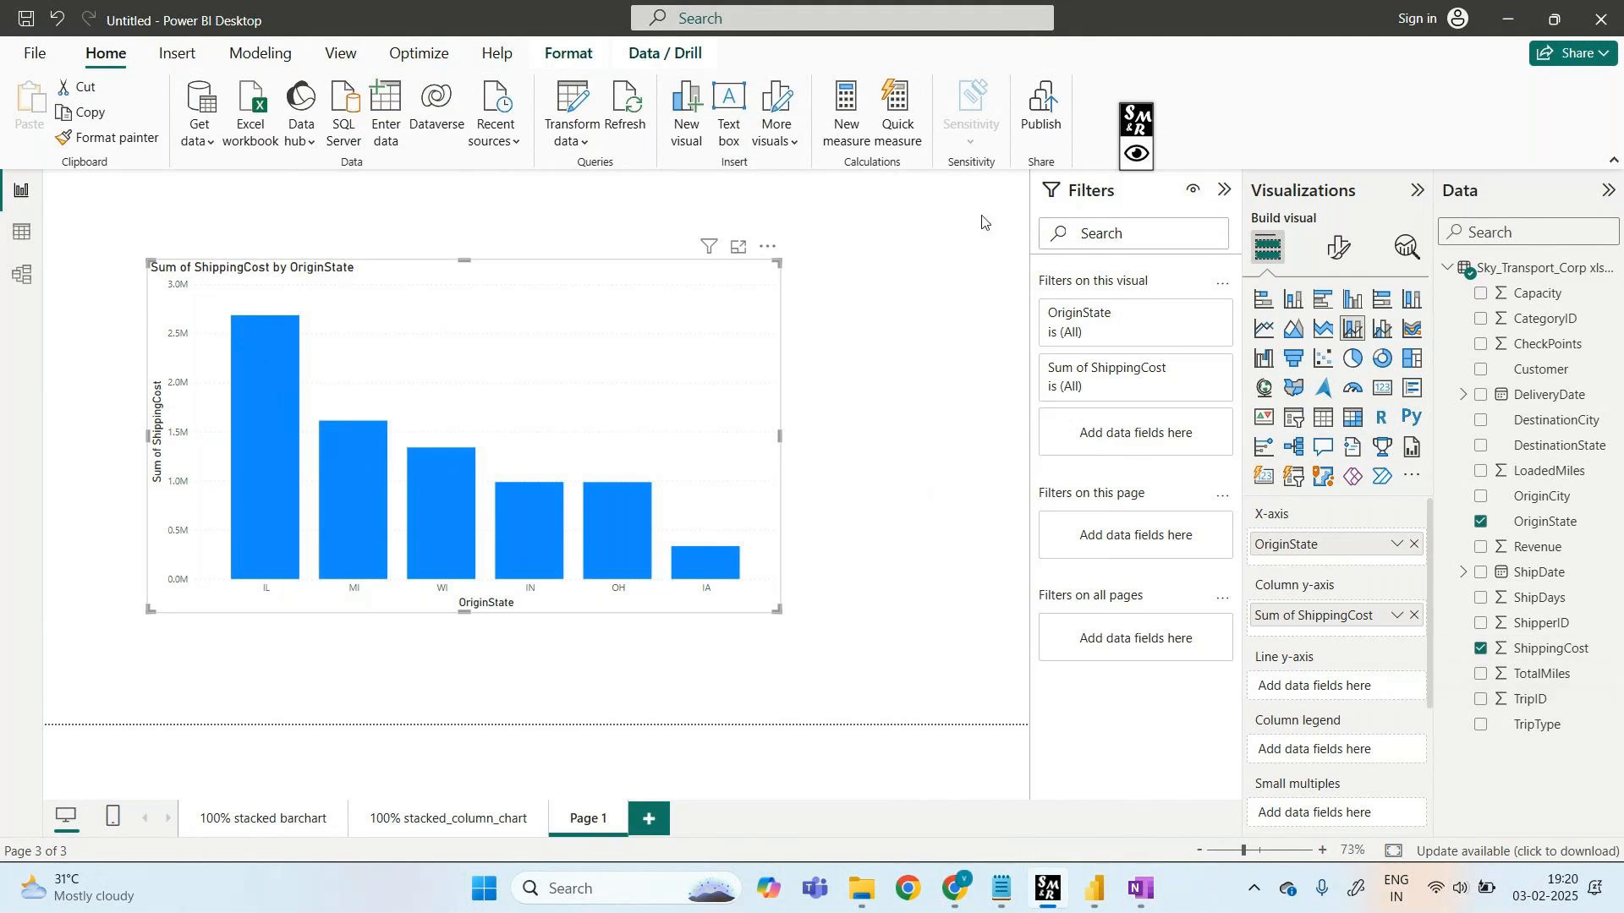
- Add Revenue as the chart's line and box the Sum of Revenue field with an annotation
{"action": "left_click_drag", "start_coordinate": [1510, 547], "coordinate": [1312, 692]}
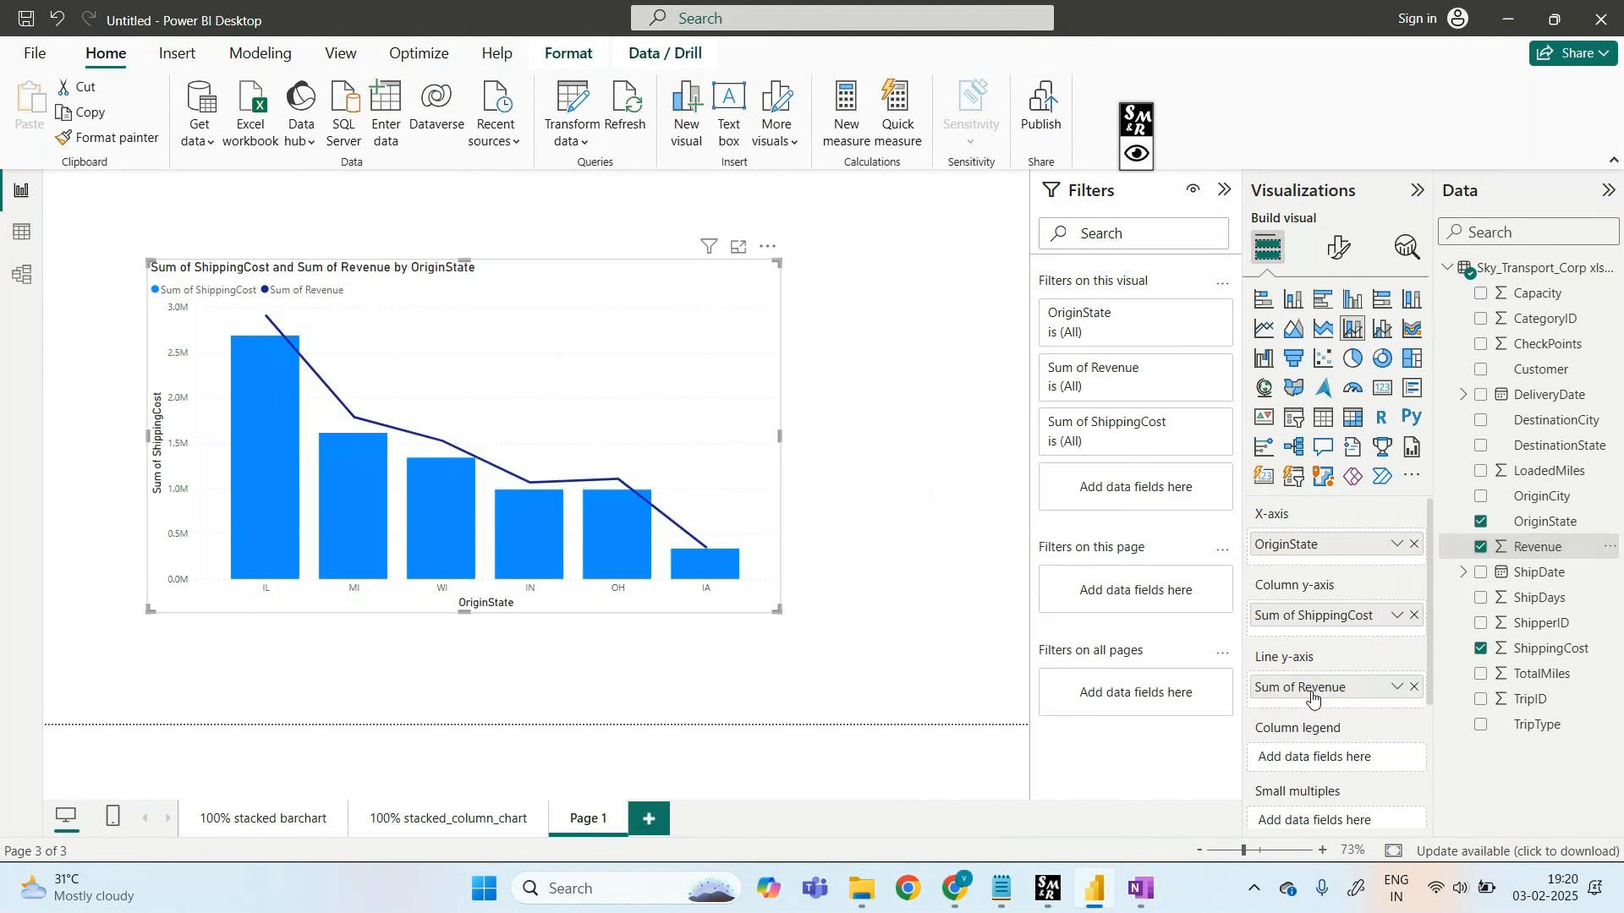
{"action": "left_click", "coordinate": [1136, 153]}
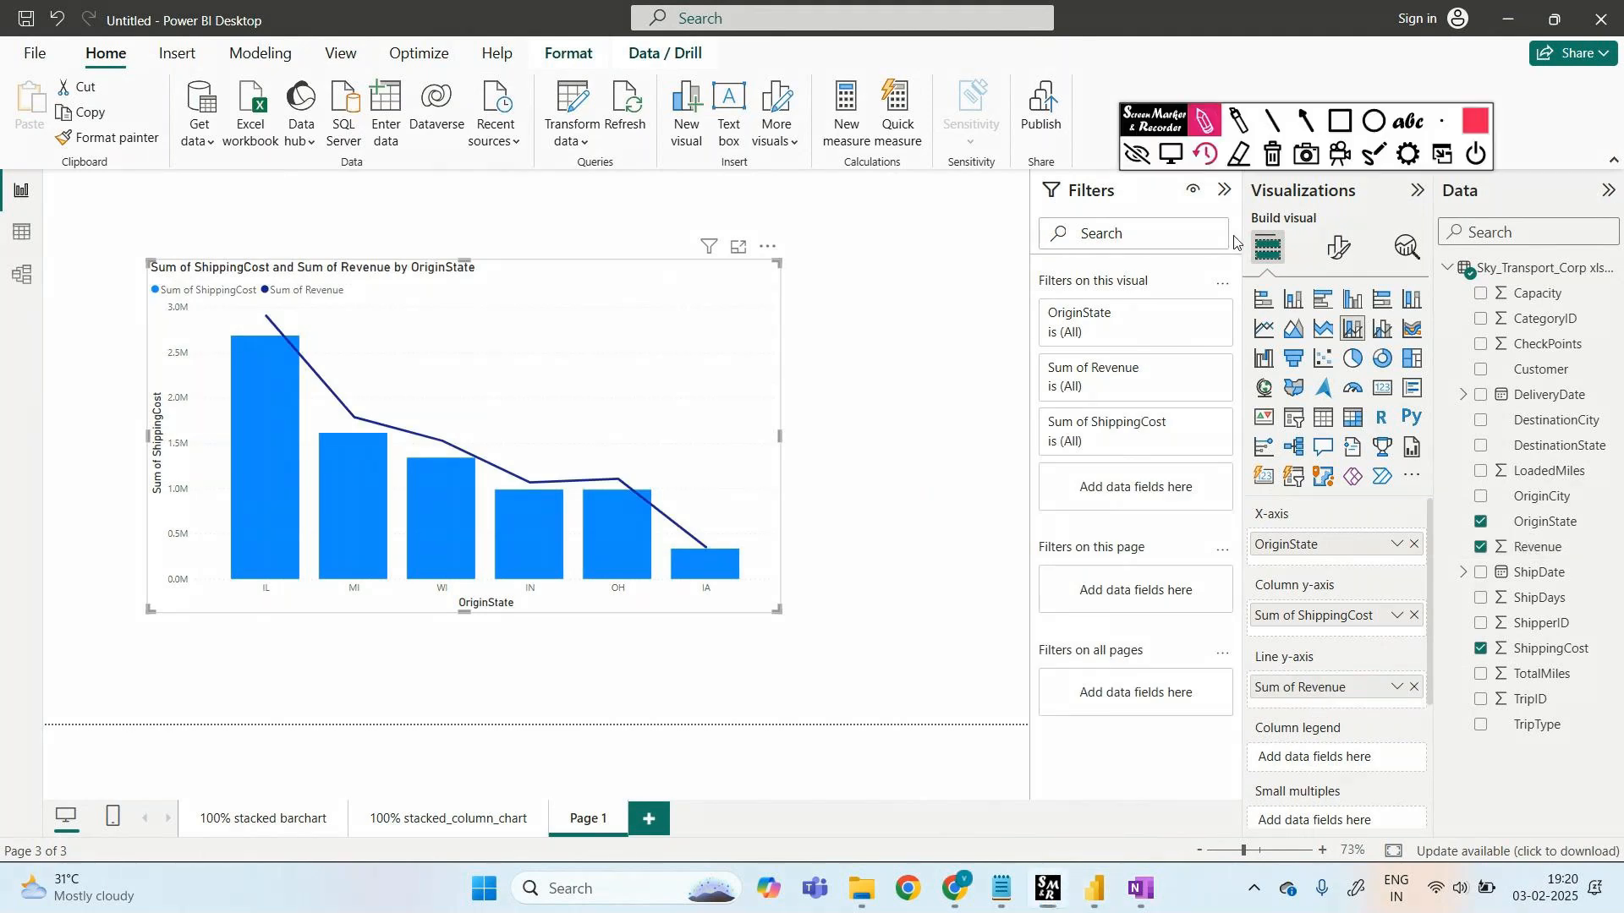
{"action": "left_click", "coordinate": [1340, 121]}
{"action": "left_click_drag", "start_coordinate": [1224, 659], "coordinate": [1436, 719]}
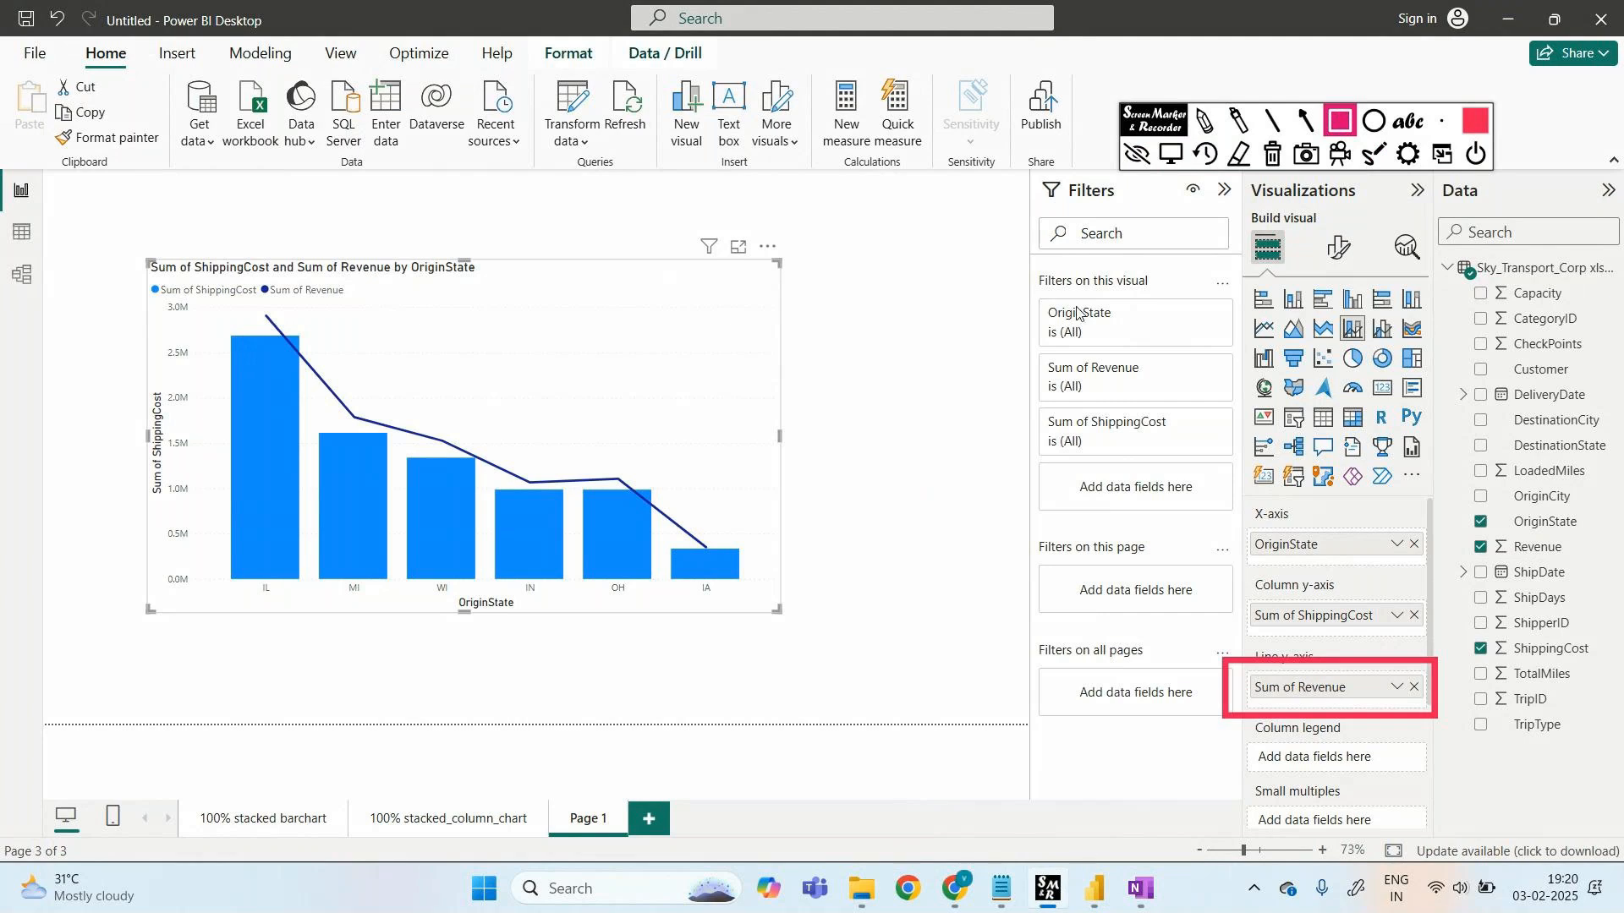
- Annotate an arrow and 'Revenue' label toward the revenue line, then erase all annotations
{"action": "left_click", "coordinate": [1206, 125]}
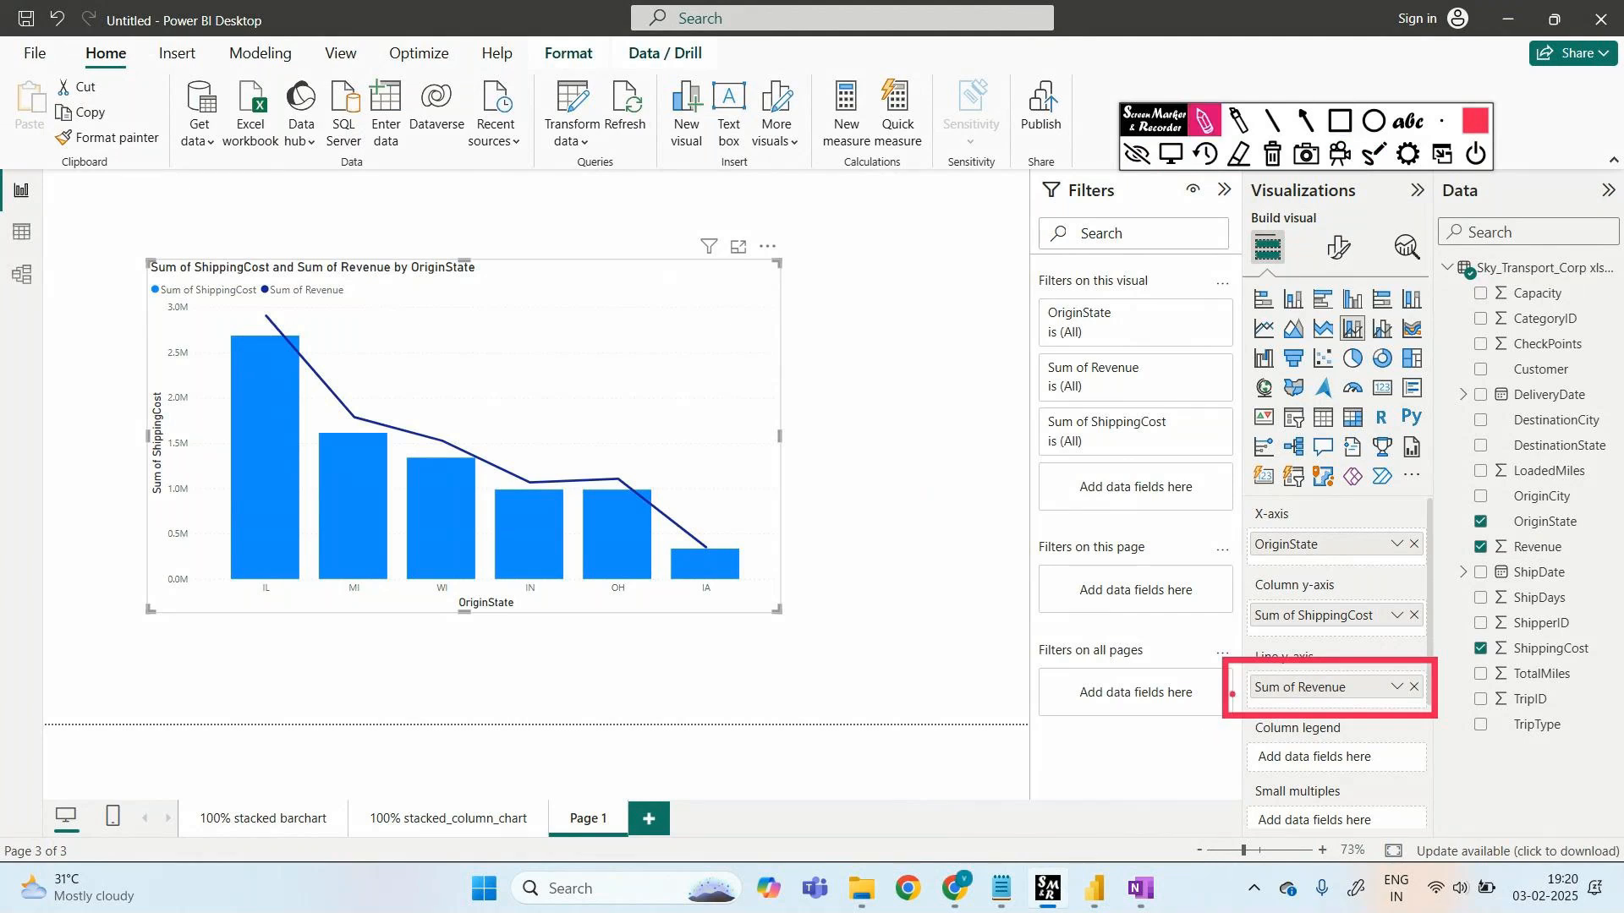
{"action": "mouse_move", "coordinate": [1233, 694]}
{"action": "left_mouse_down"}
{"action": "mouse_move", "coordinate": [957, 717]}
{"action": "mouse_move", "coordinate": [953, 737]}
{"action": "left_mouse_up"}
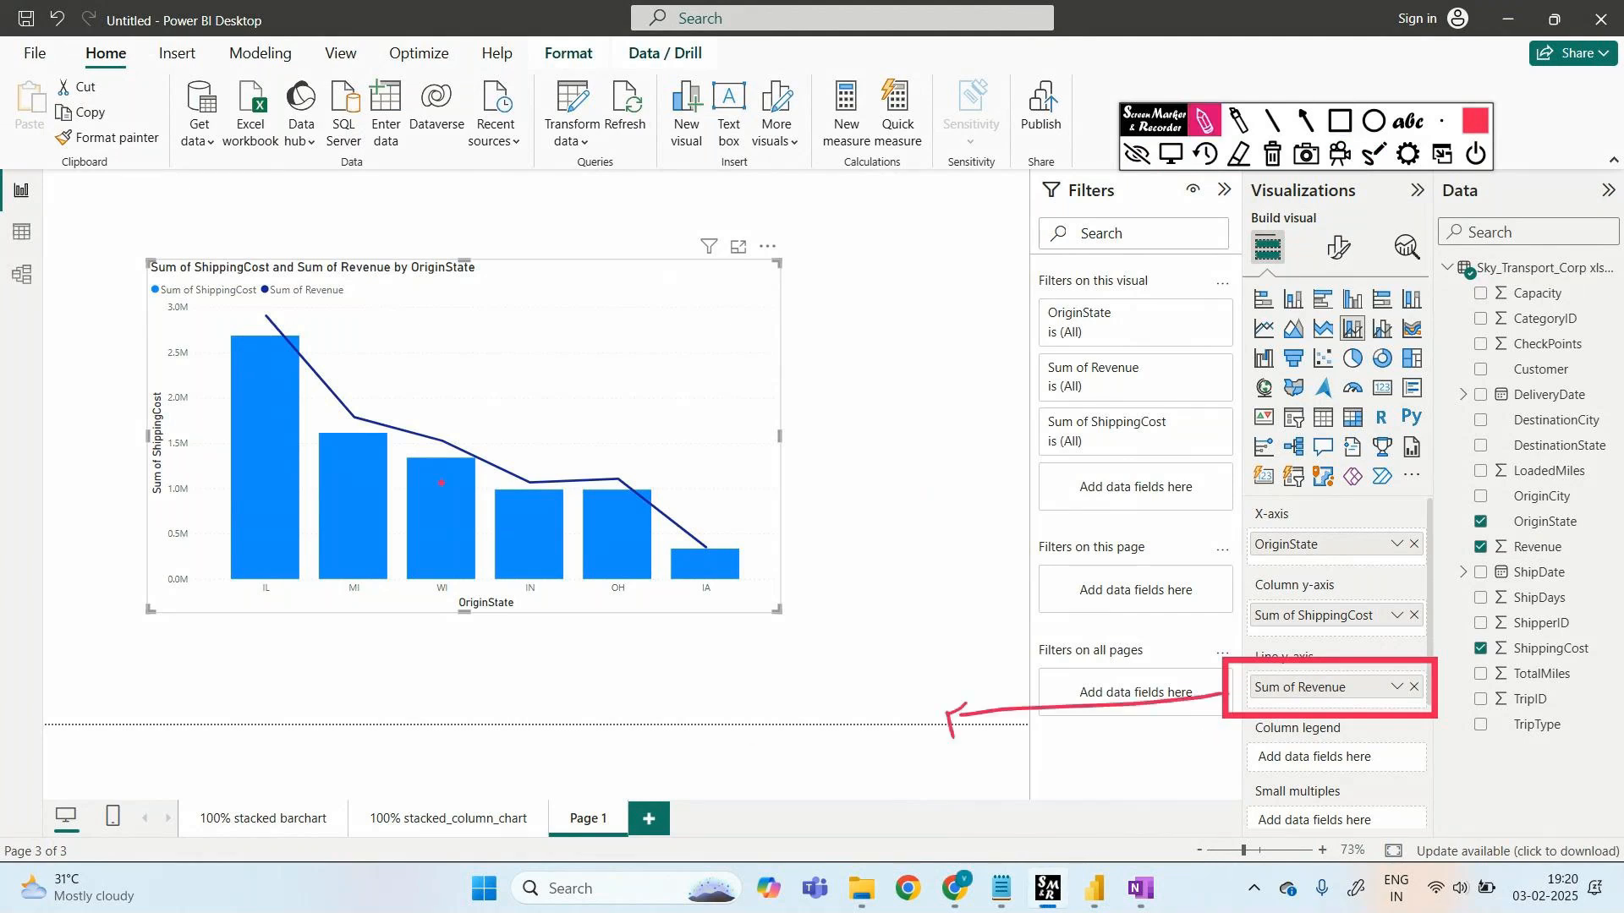
{"action": "left_click_drag", "start_coordinate": [385, 417], "coordinate": [434, 416]}
{"action": "mouse_move", "coordinate": [945, 747]}
{"action": "left_mouse_down"}
{"action": "mouse_move", "coordinate": [974, 776]}
{"action": "mouse_move", "coordinate": [1064, 768]}
{"action": "left_mouse_up"}
{"action": "mouse_move", "coordinate": [746, 749]}
{"action": "left_mouse_down"}
{"action": "mouse_move", "coordinate": [741, 773]}
{"action": "mouse_move", "coordinate": [858, 765]}
{"action": "mouse_move", "coordinate": [711, 717]}
{"action": "mouse_move", "coordinate": [795, 802]}
{"action": "left_mouse_up"}
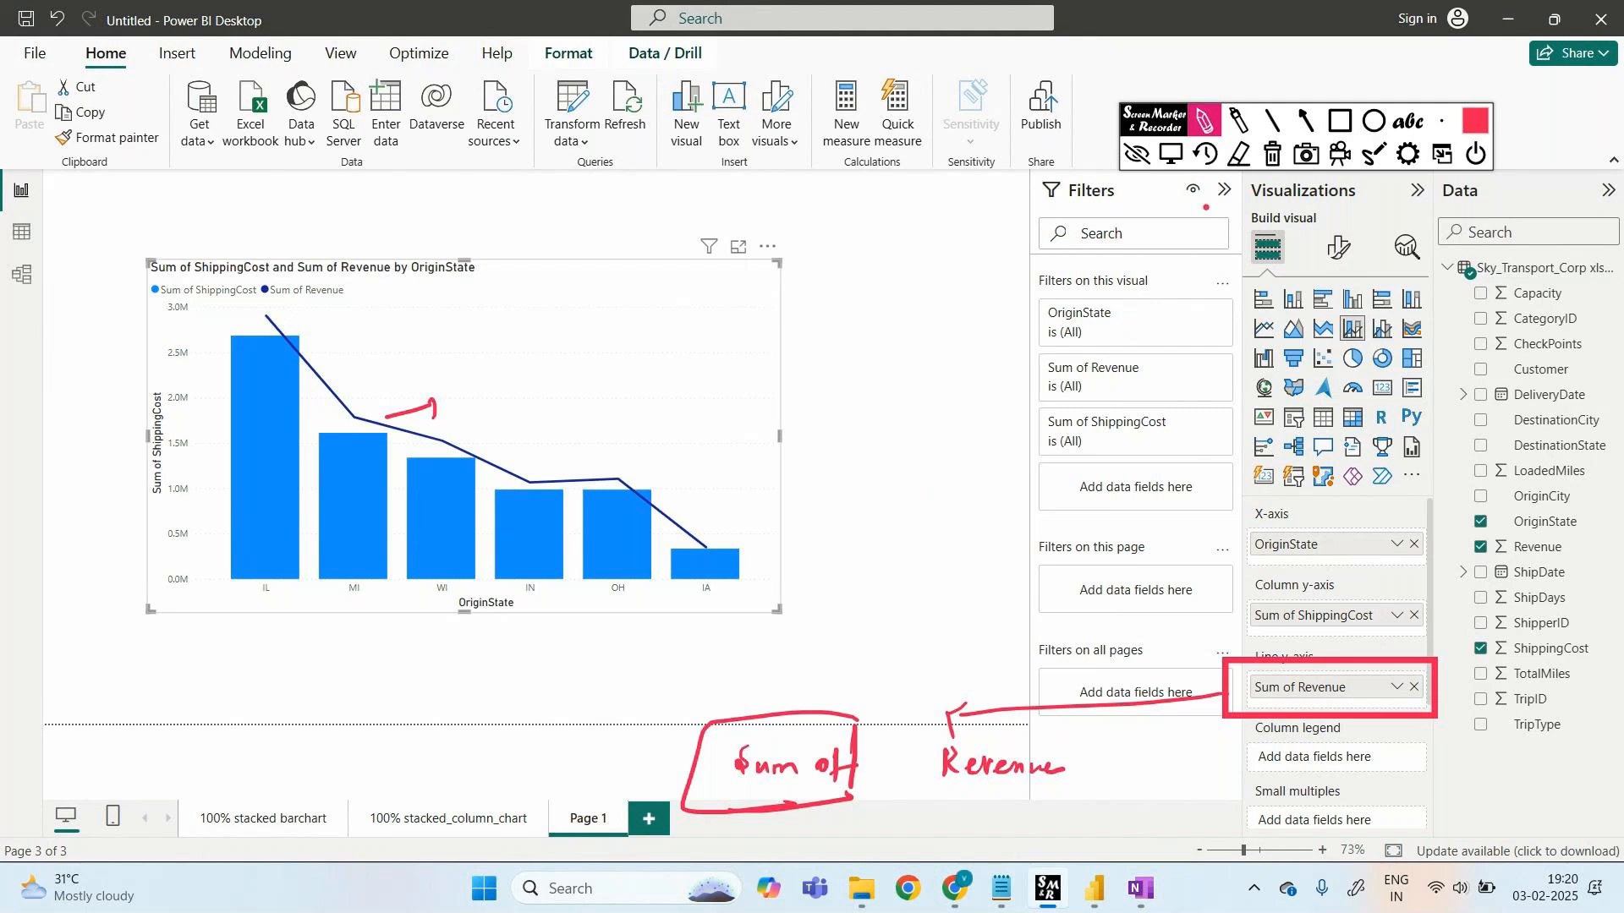
{"action": "left_click", "coordinate": [1138, 155]}
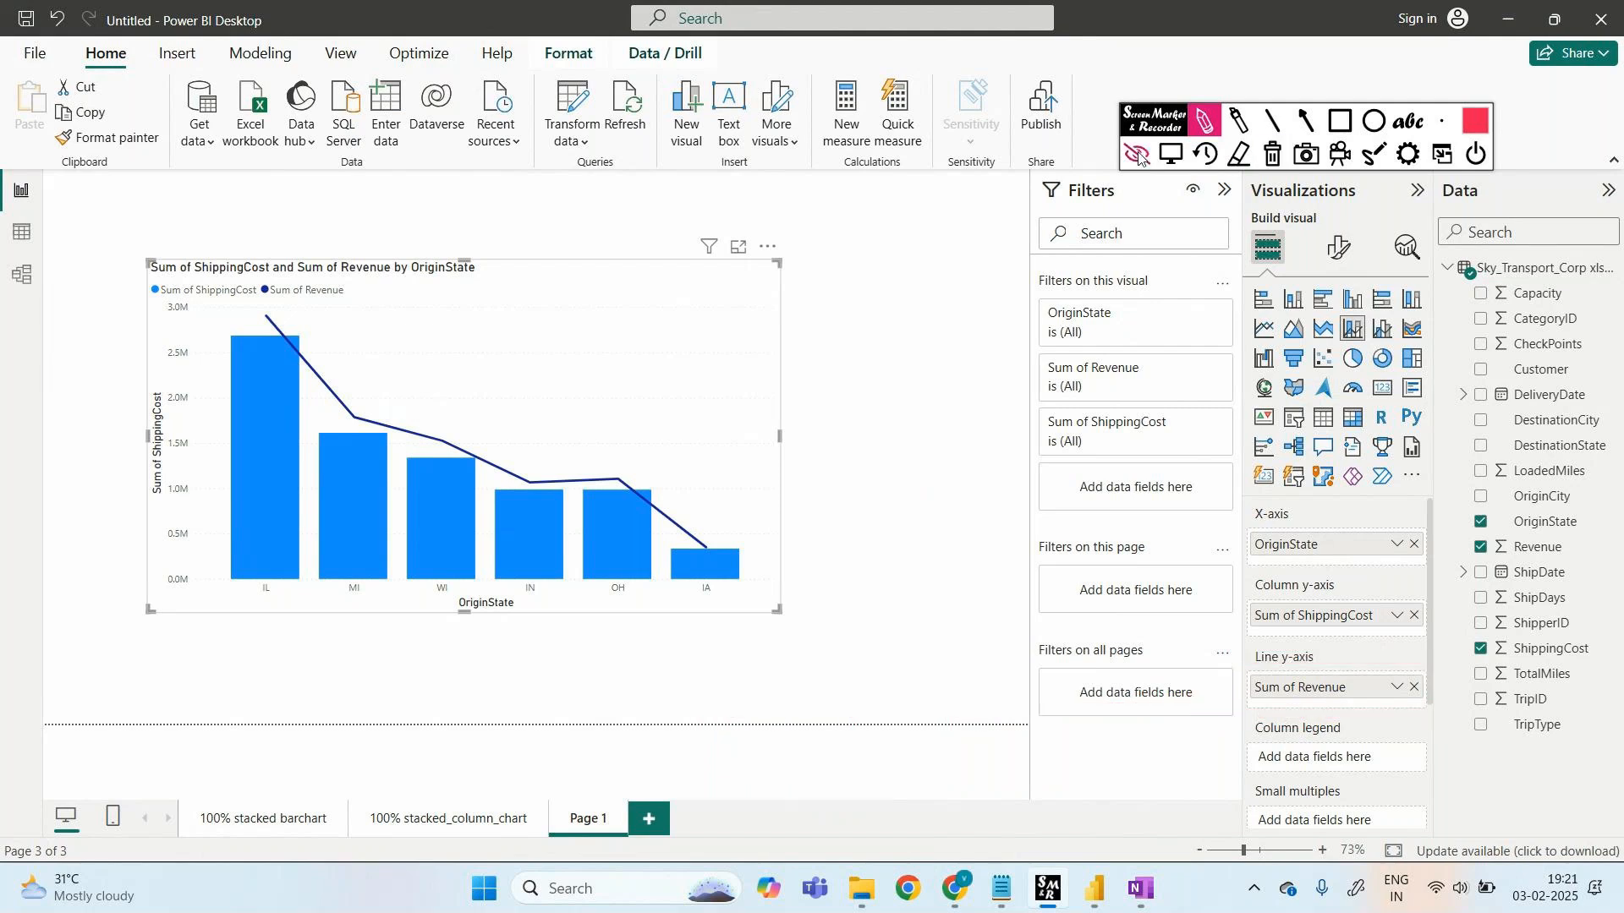
{"action": "left_click", "coordinate": [1141, 158]}
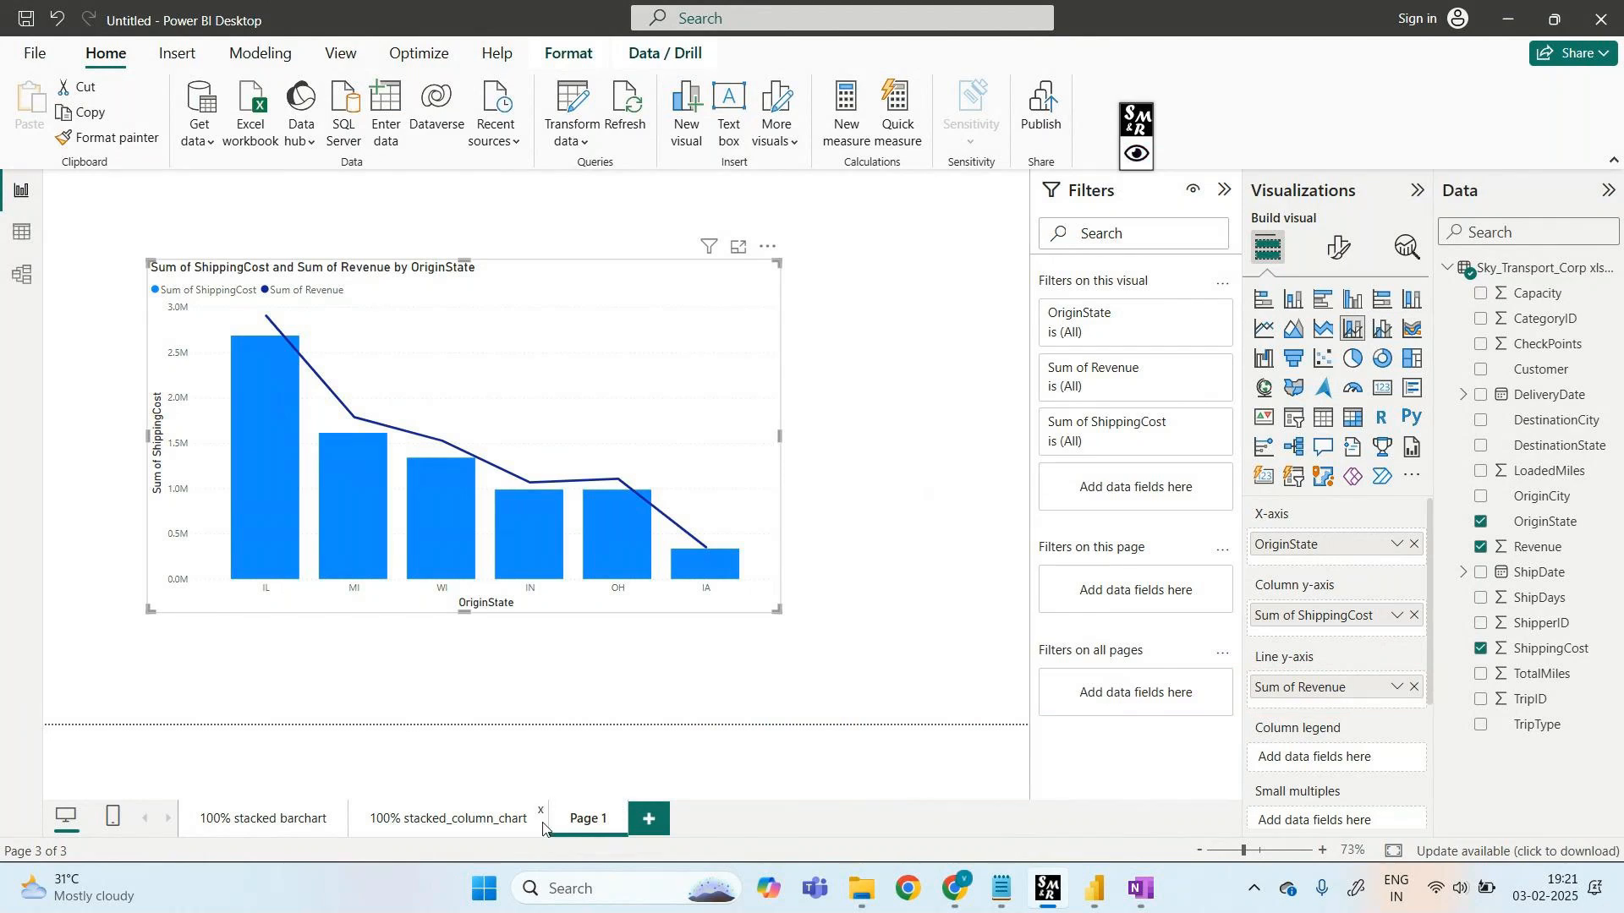
- Rename the combo chart page to 'line & stacked column chart'
{"action": "right_click", "coordinate": [595, 824]}
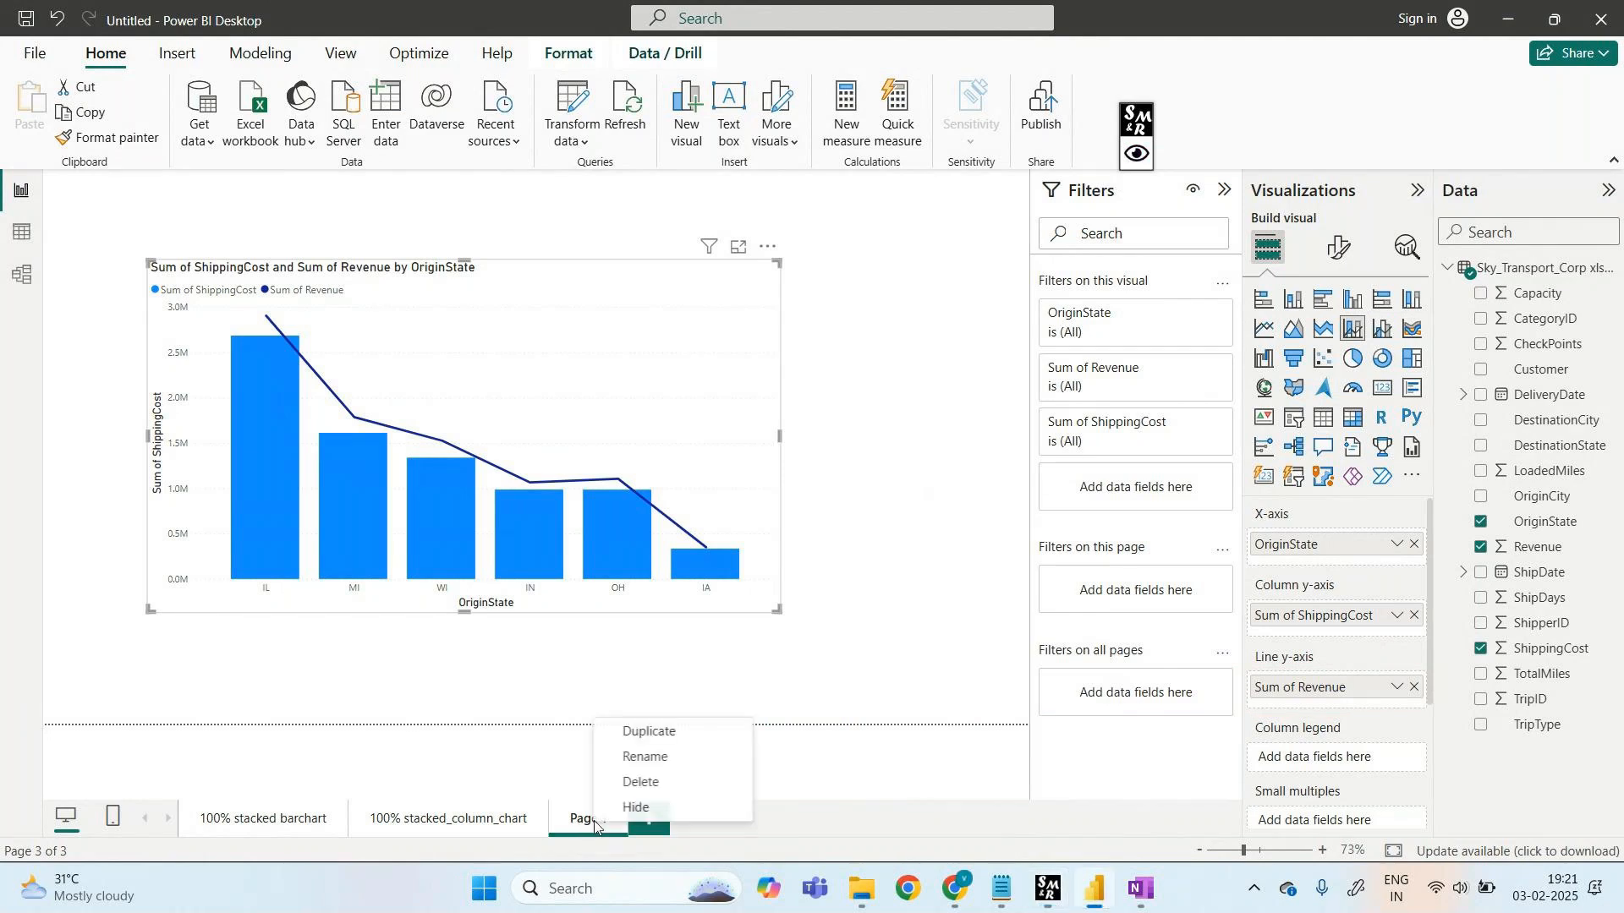
{"action": "left_click", "coordinate": [662, 759]}
{"action": "type", "text": "li"}
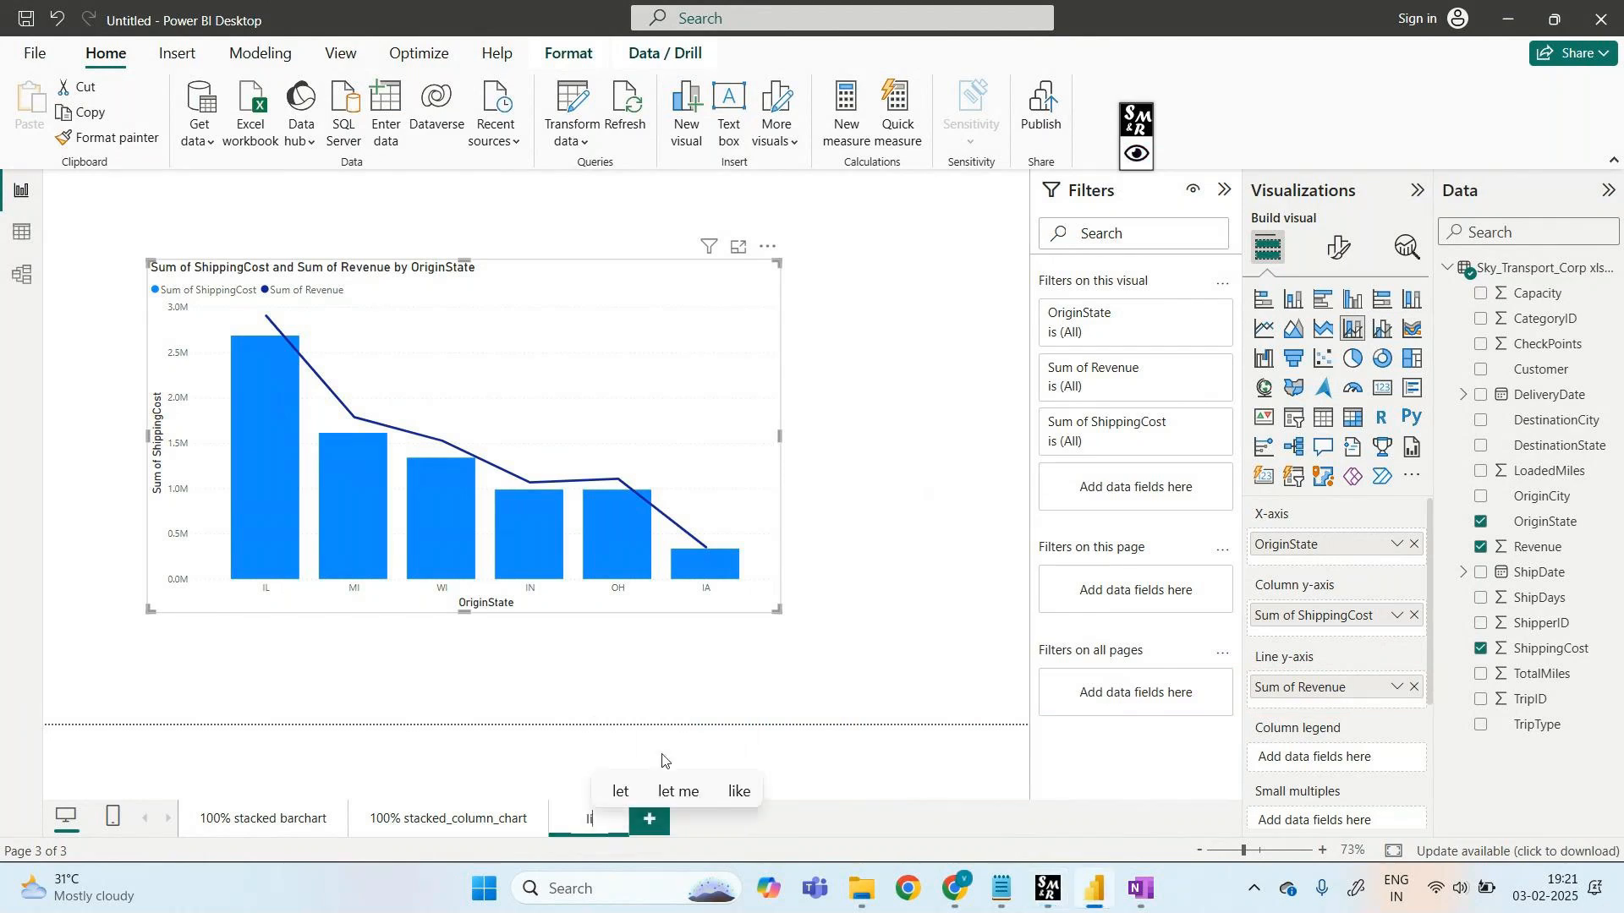
{"action": "type", "text": "ne & stacked"}
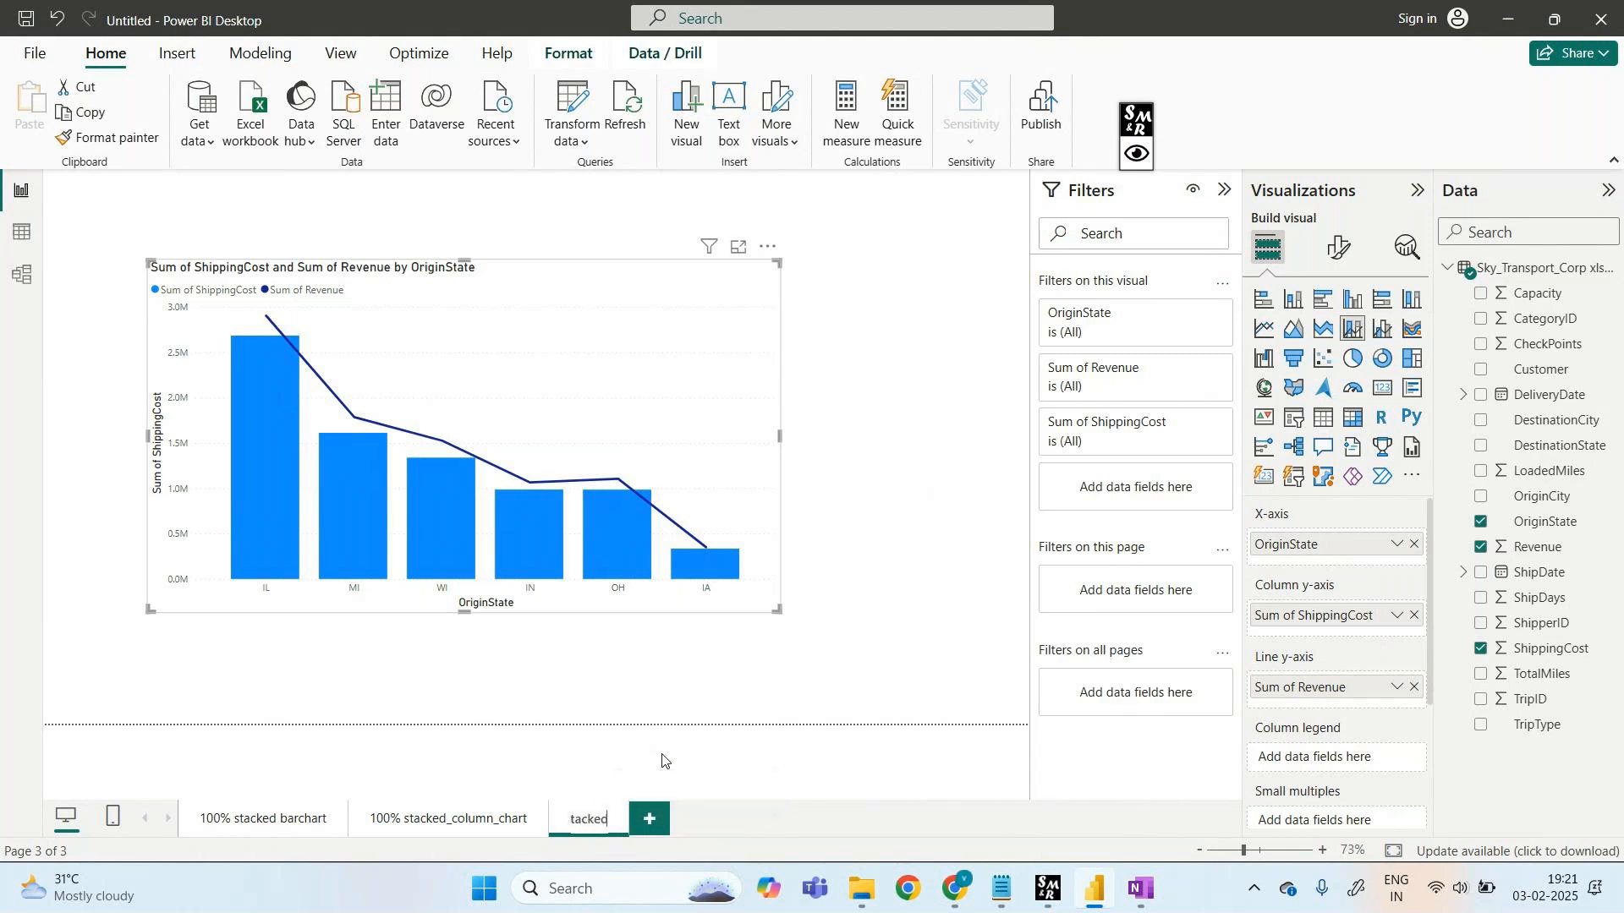
{"action": "type", "text": " column chart"}
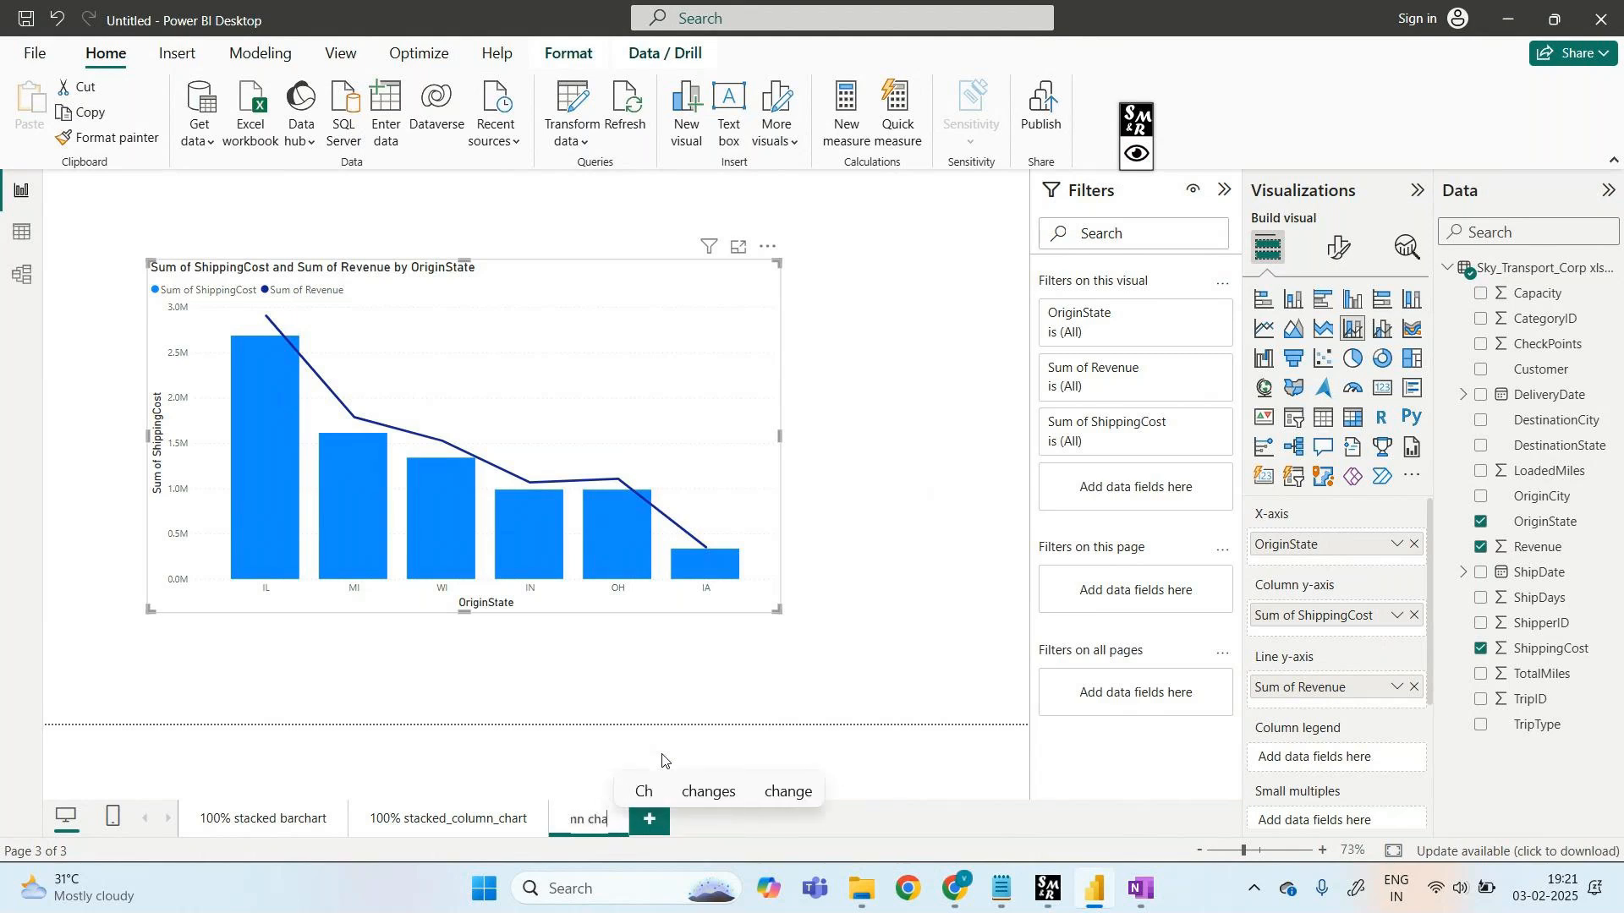
{"action": "left_click", "coordinate": [834, 761]}
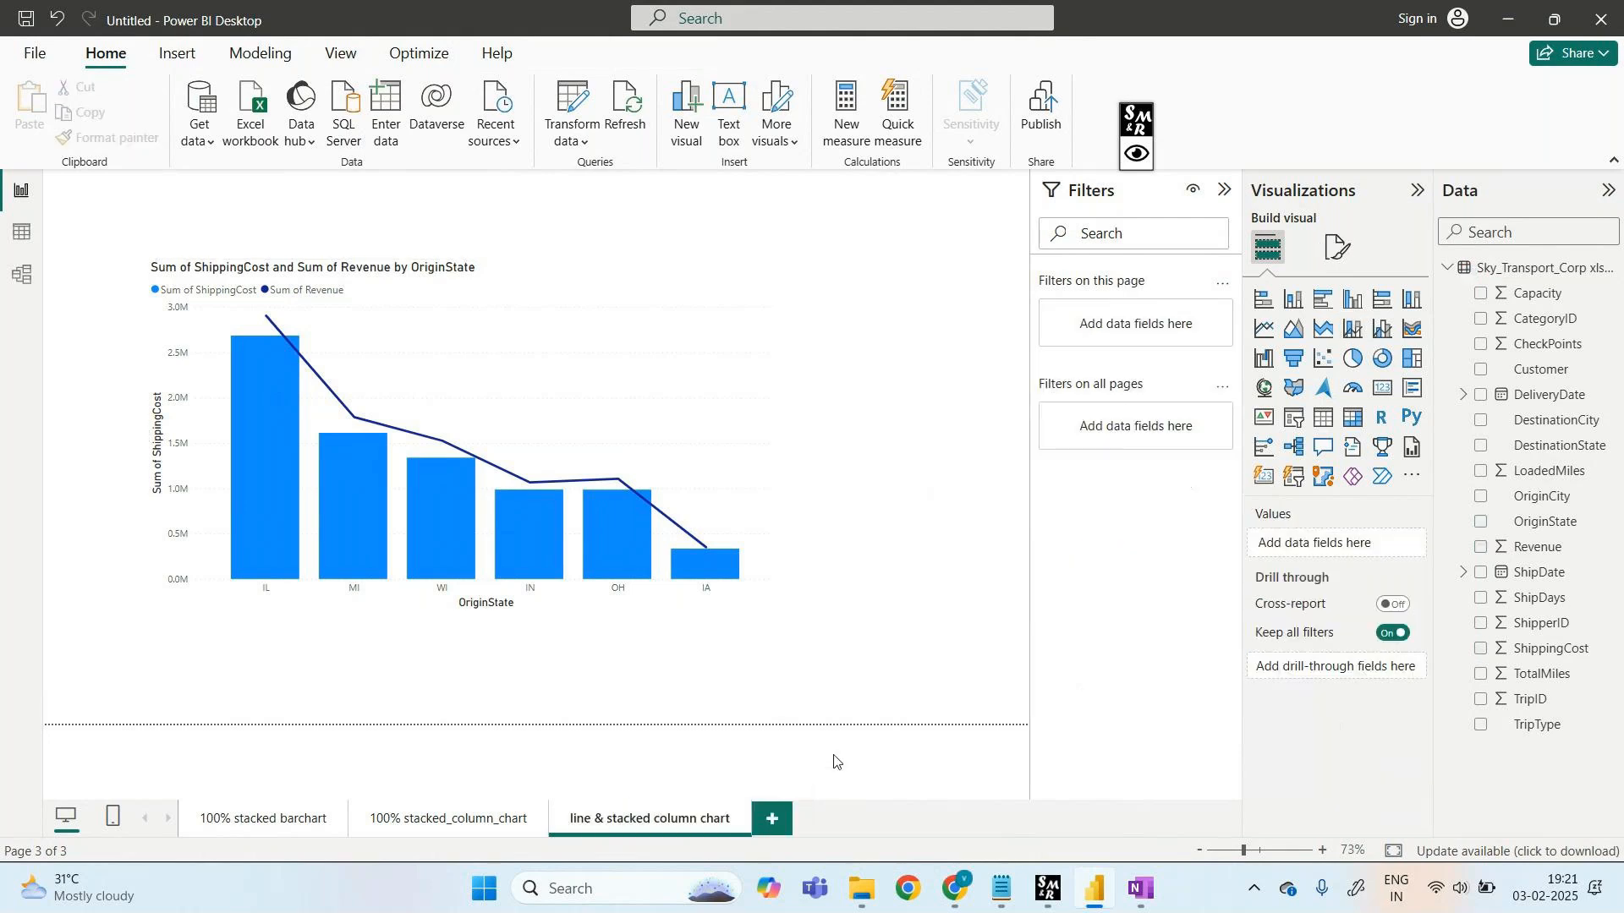
- Add a new blank Page 1 after it and open it
{"action": "left_click", "coordinate": [773, 819]}
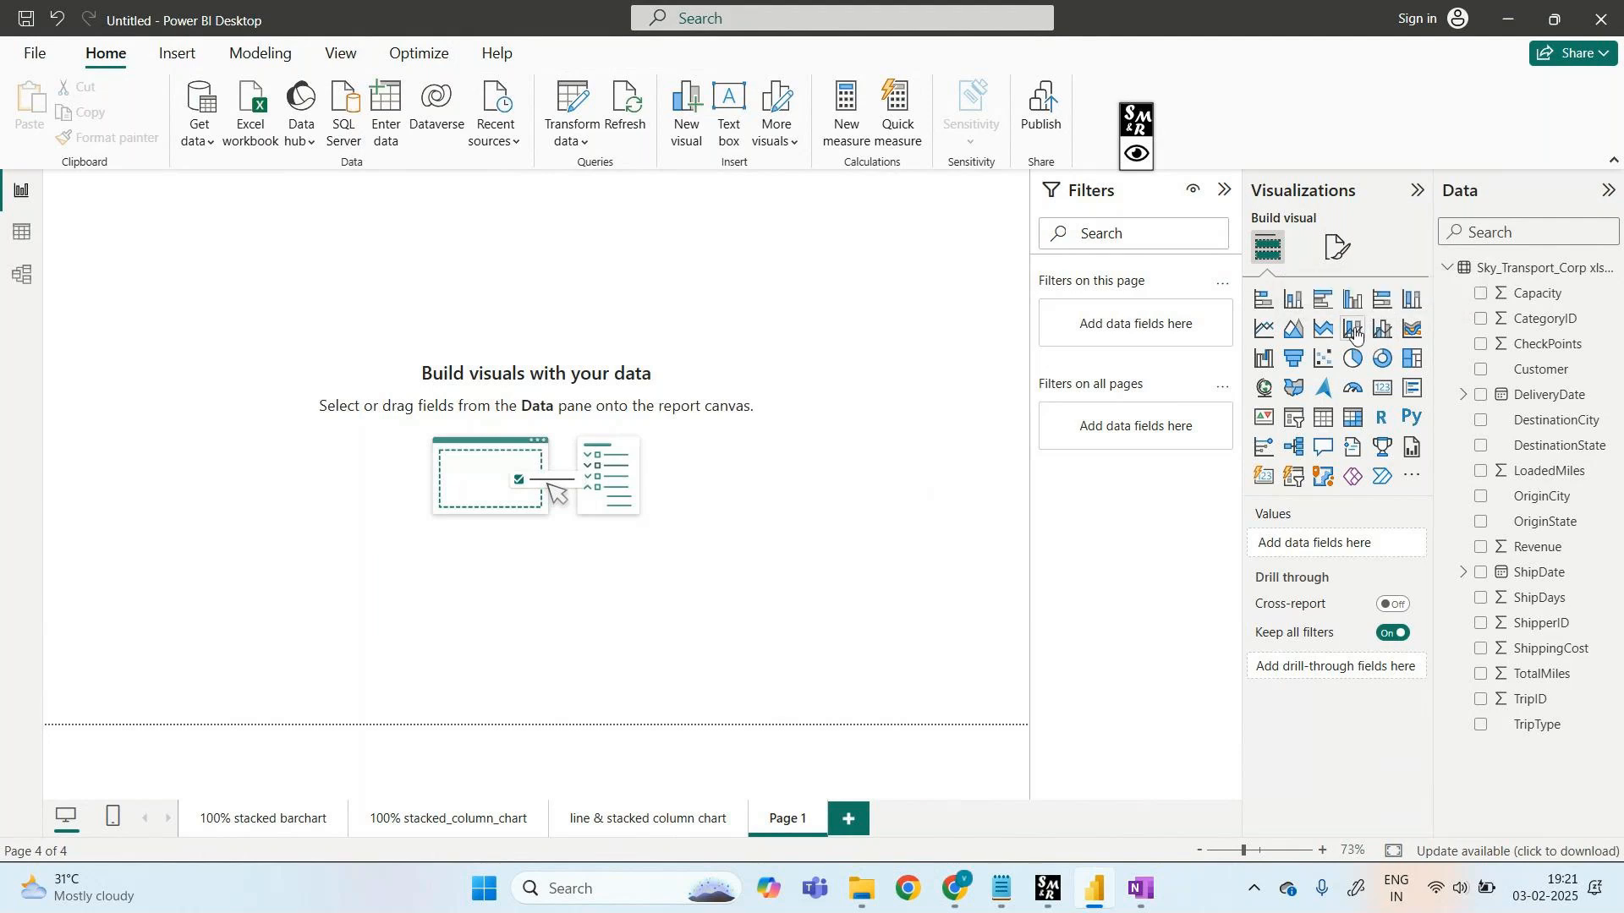
{"action": "left_click", "coordinate": [608, 836]}
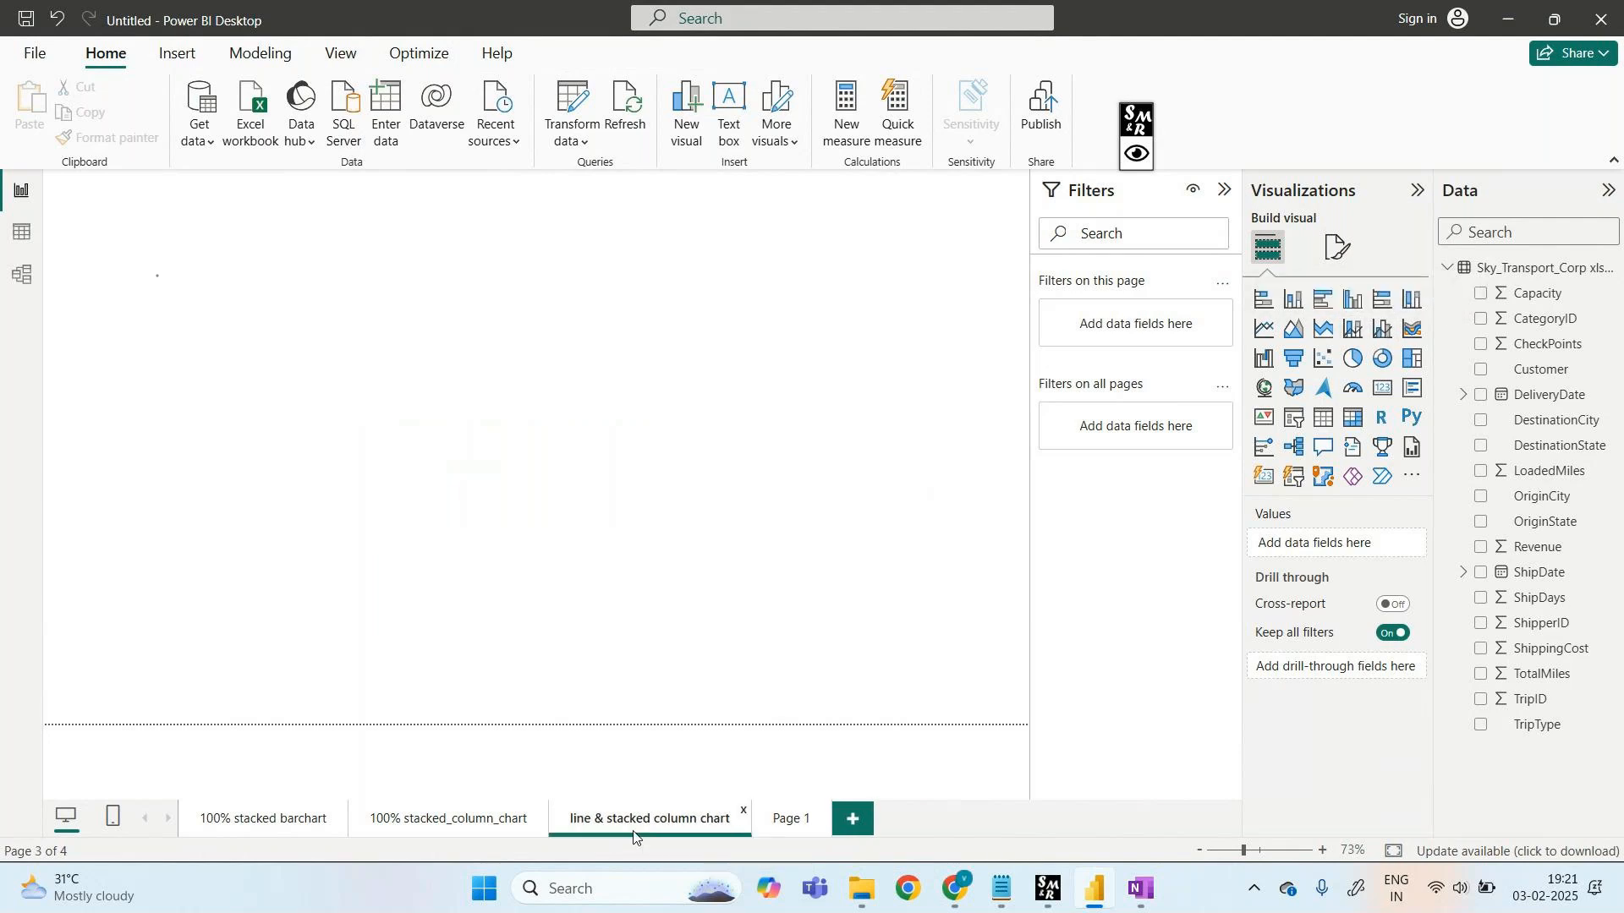
{"action": "left_click", "coordinate": [779, 819]}
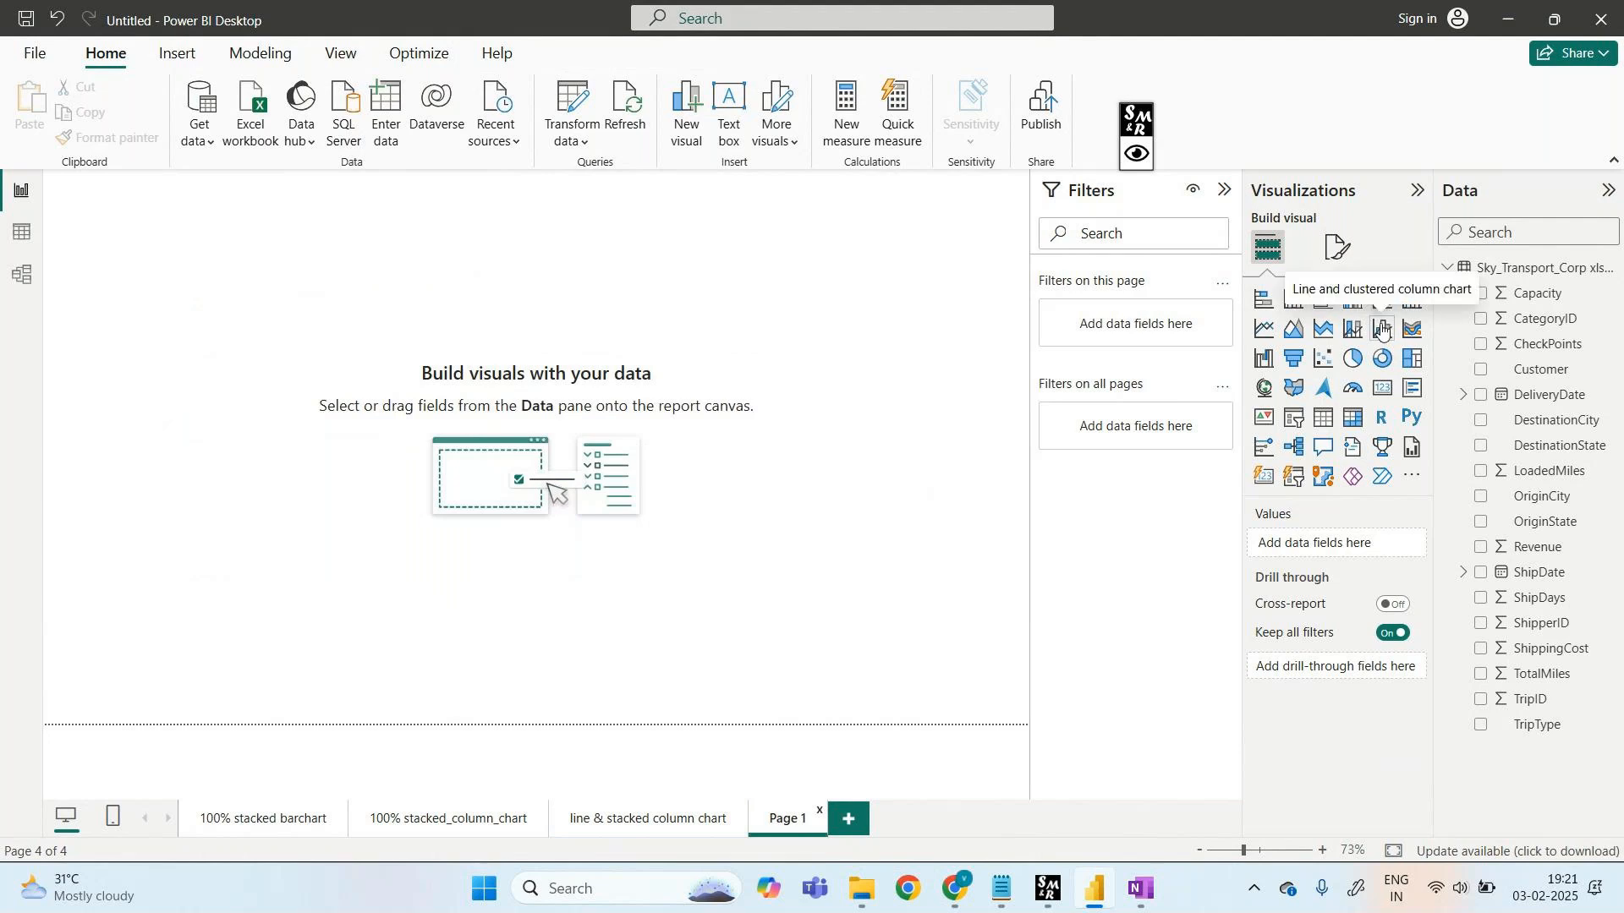
- Bring the GoTo Meeting call to the front and mute the microphone
{"action": "mouse_move", "coordinate": [953, 904]}
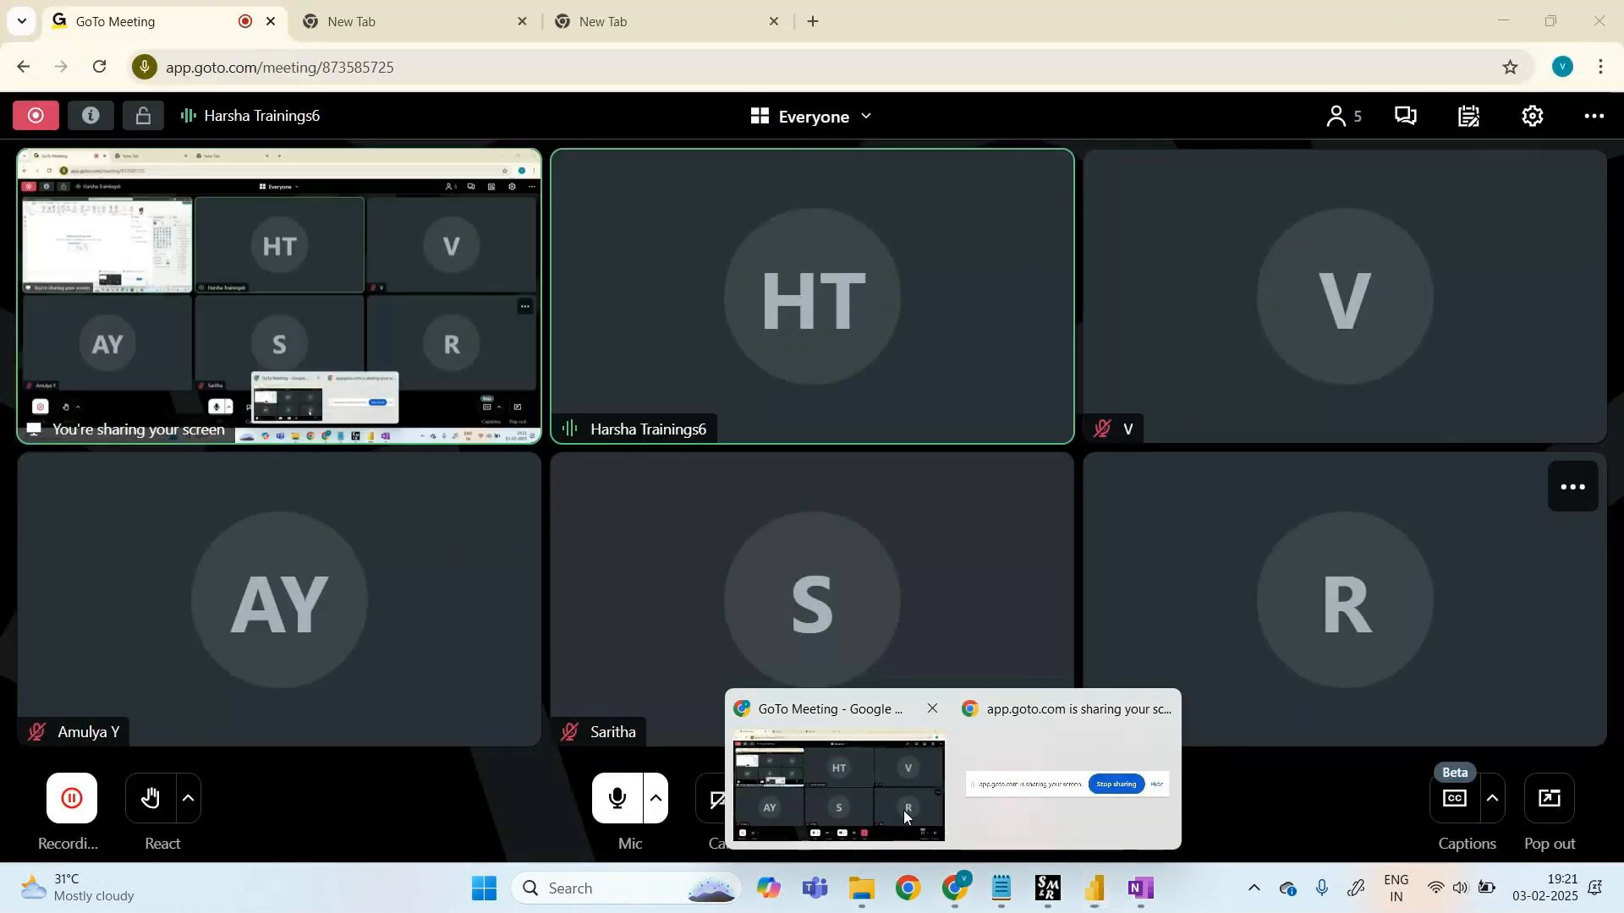
{"action": "left_click", "coordinate": [903, 811]}
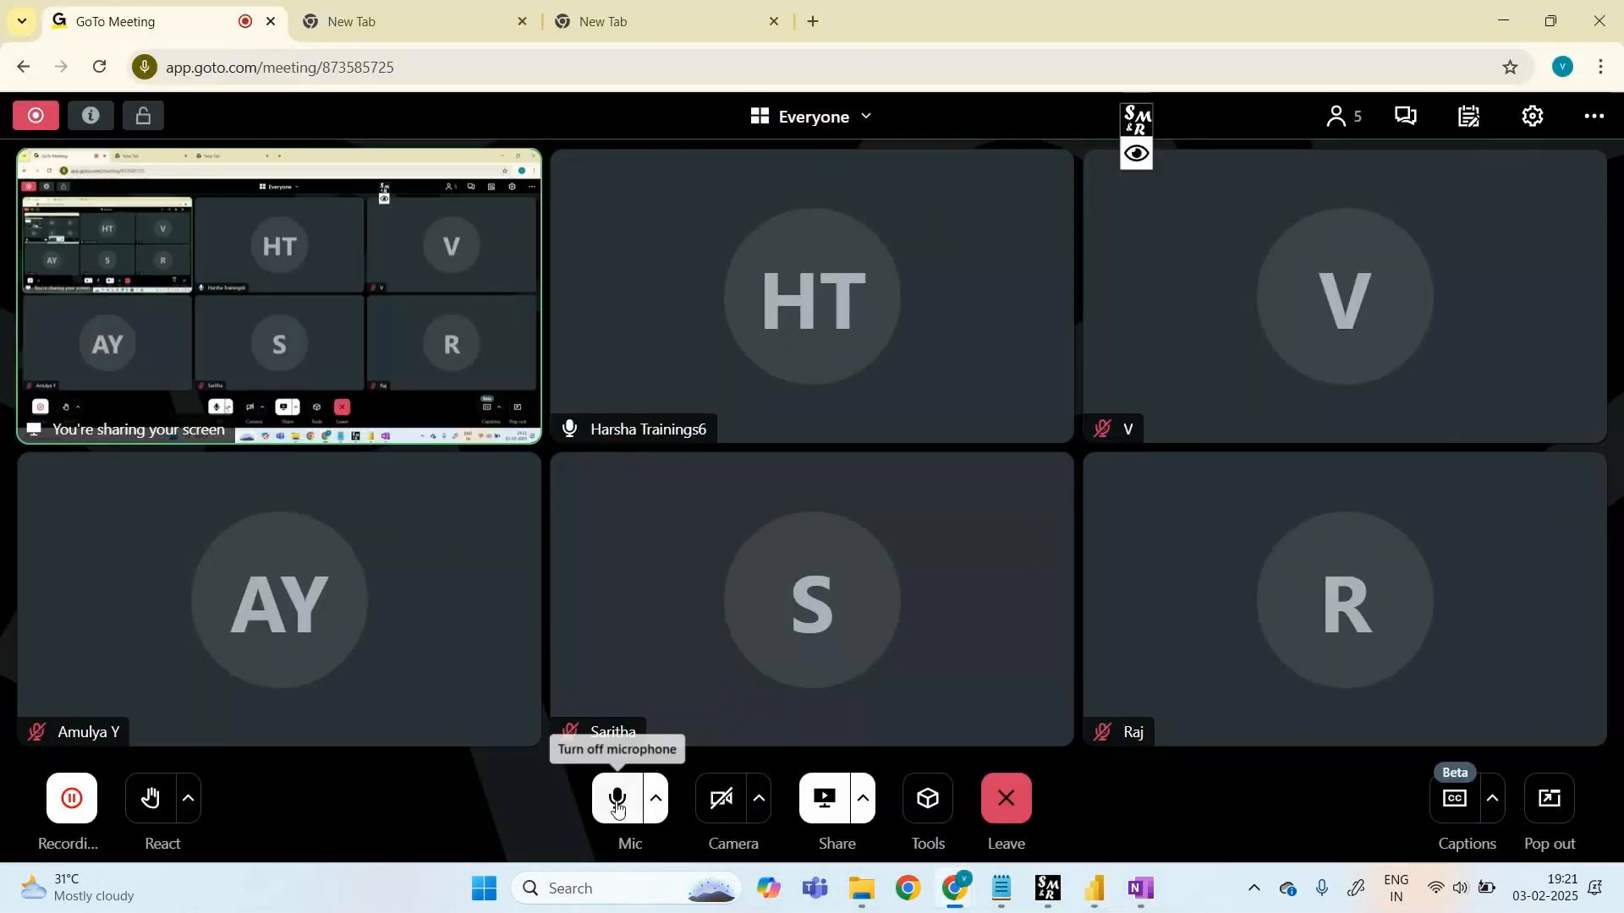
{"action": "left_click", "coordinate": [617, 808]}
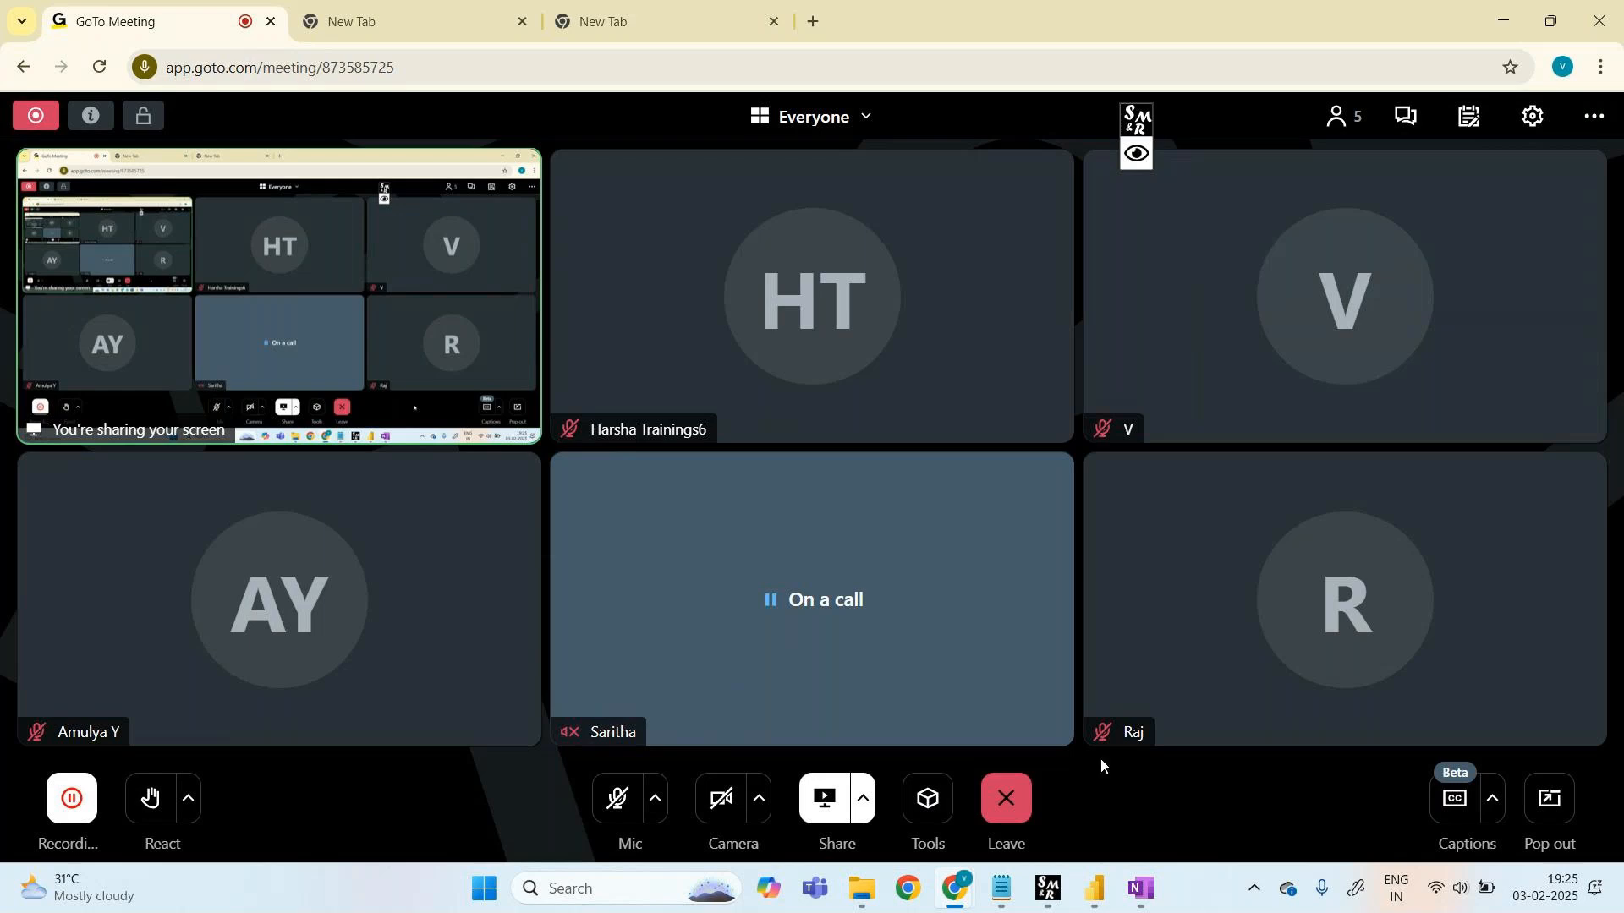
- Unmute the microphone in the call and return to the Power BI report
{"action": "left_click", "coordinate": [610, 812]}
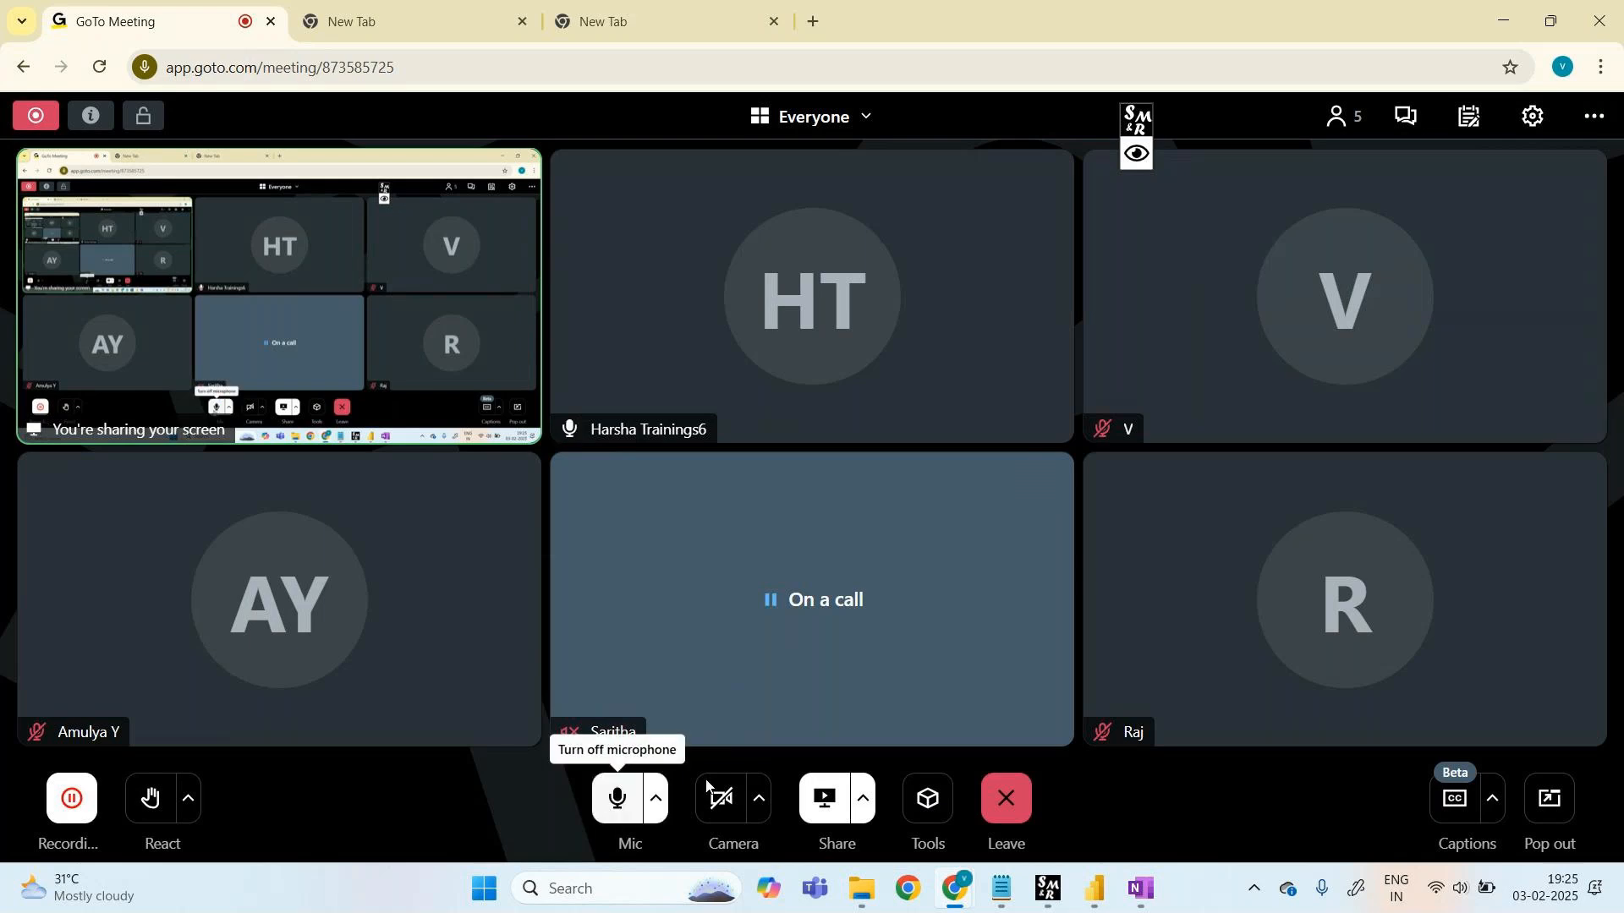
{"action": "mouse_move", "coordinate": [1090, 873]}
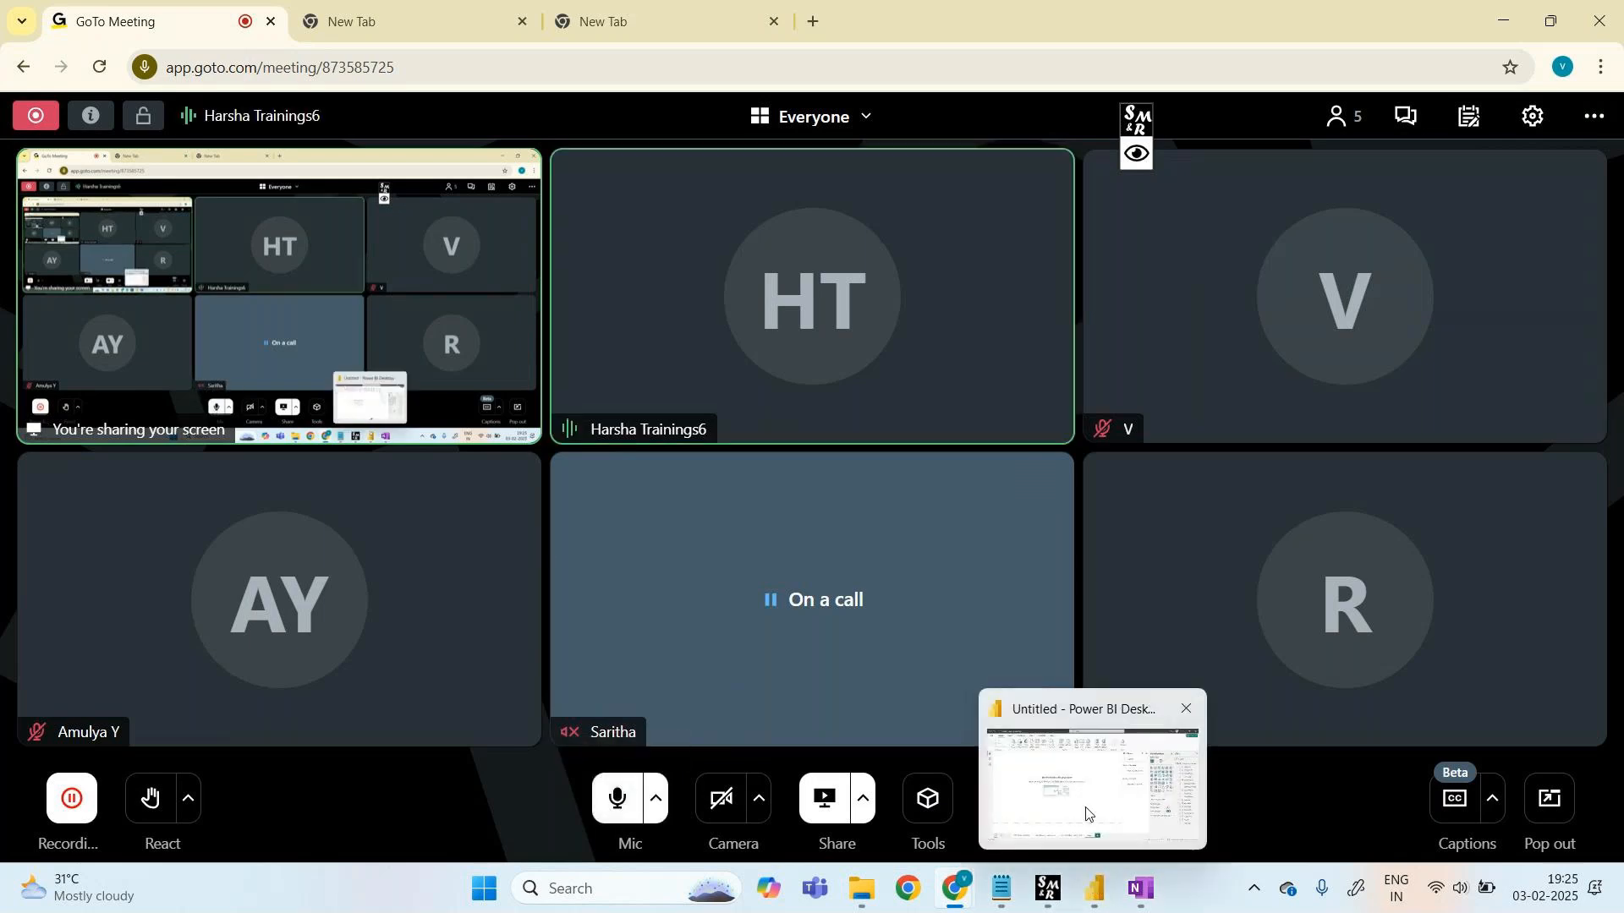
{"action": "mouse_move", "coordinate": [1084, 814]}
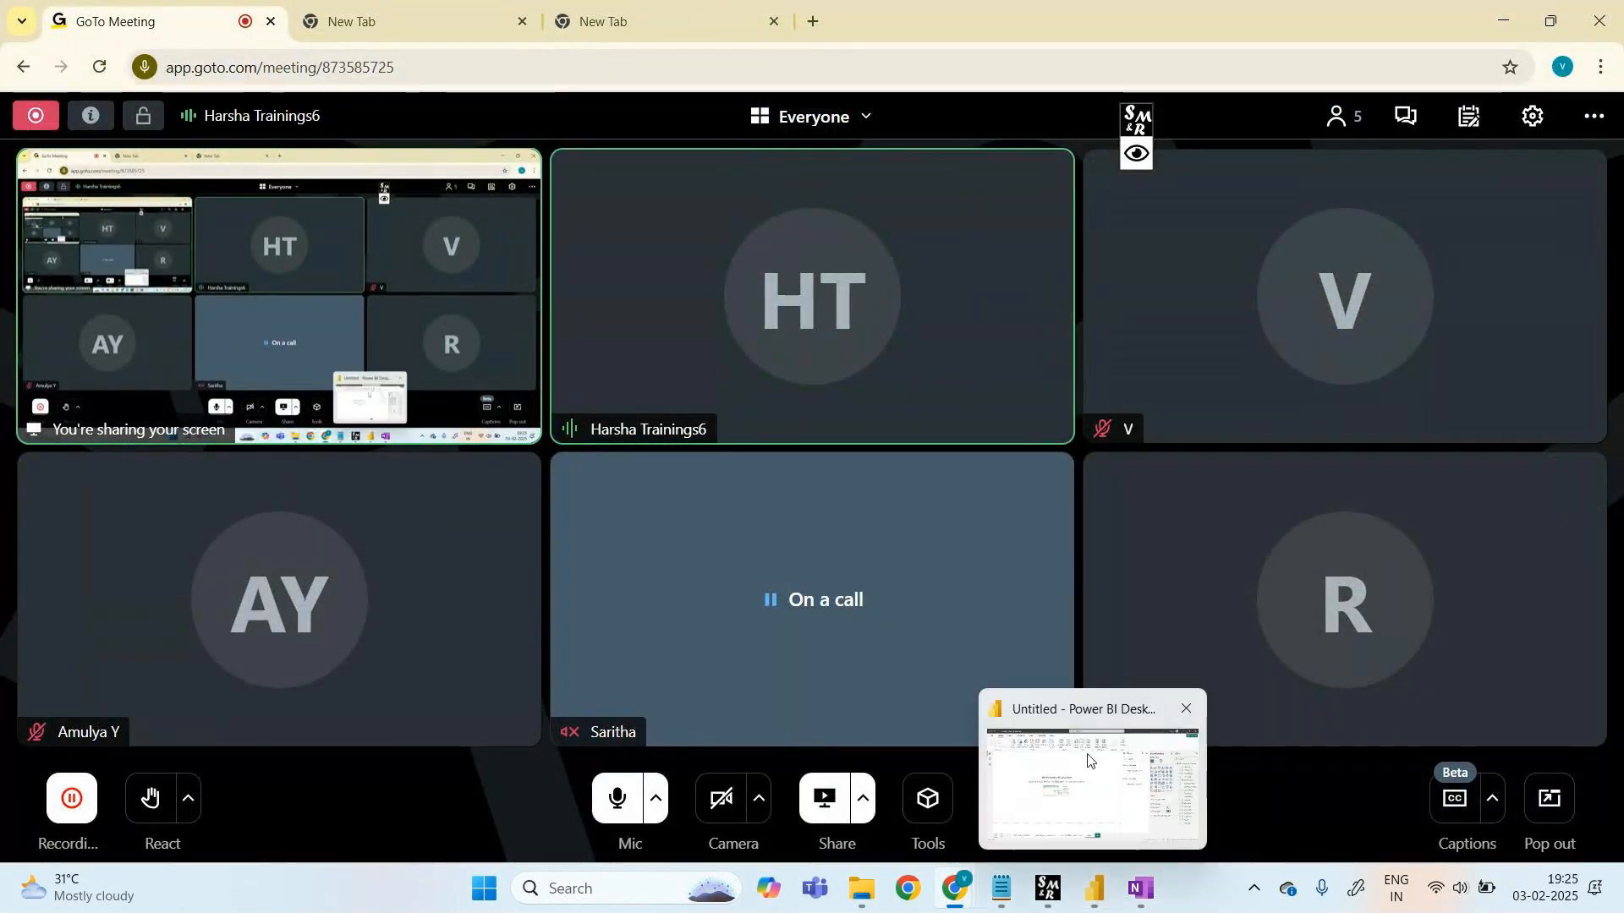
{"action": "left_click", "coordinate": [1106, 890]}
- Rename the empty Page 1 tab to 'line & clustered column chart'
{"action": "left_click", "coordinate": [669, 819]}
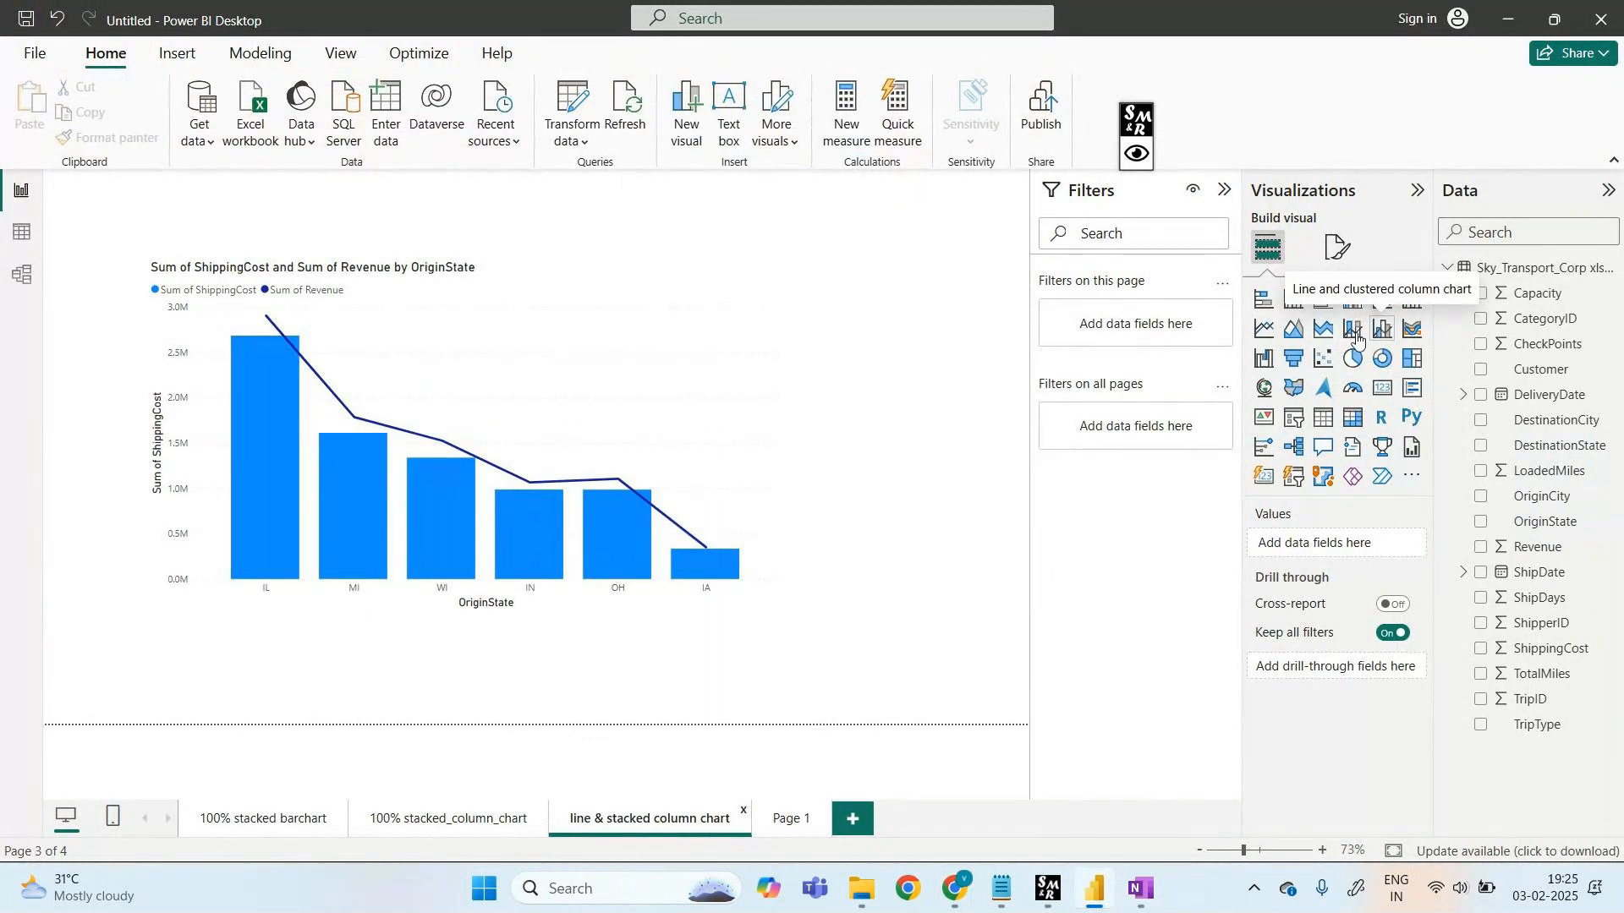
{"action": "left_click", "coordinate": [792, 816]}
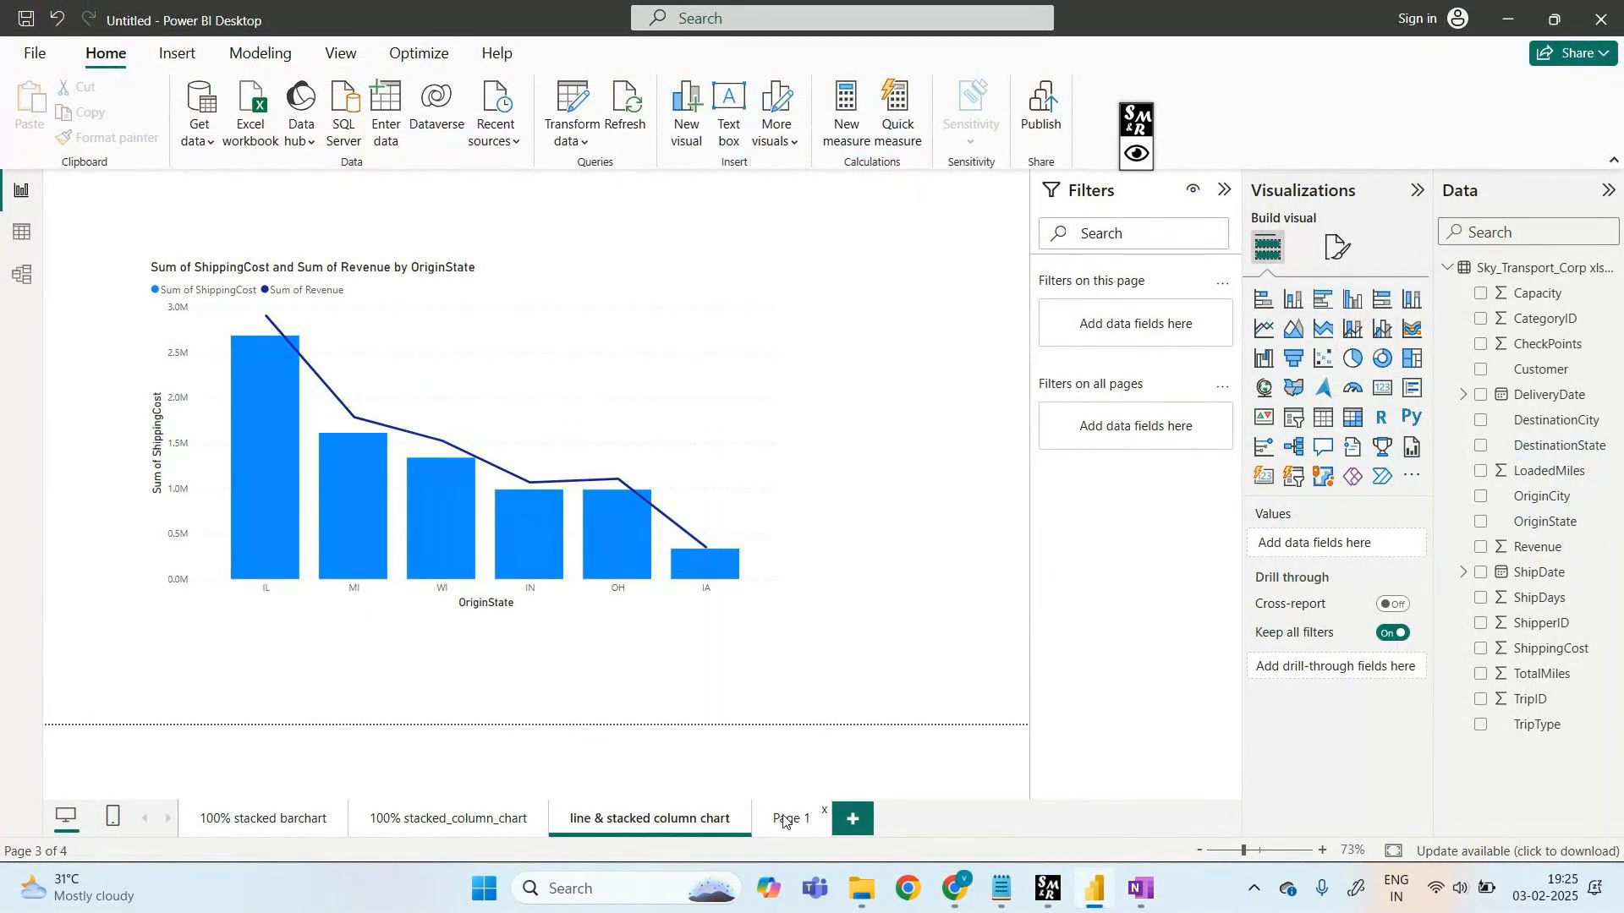
{"action": "right_click", "coordinate": [792, 816]}
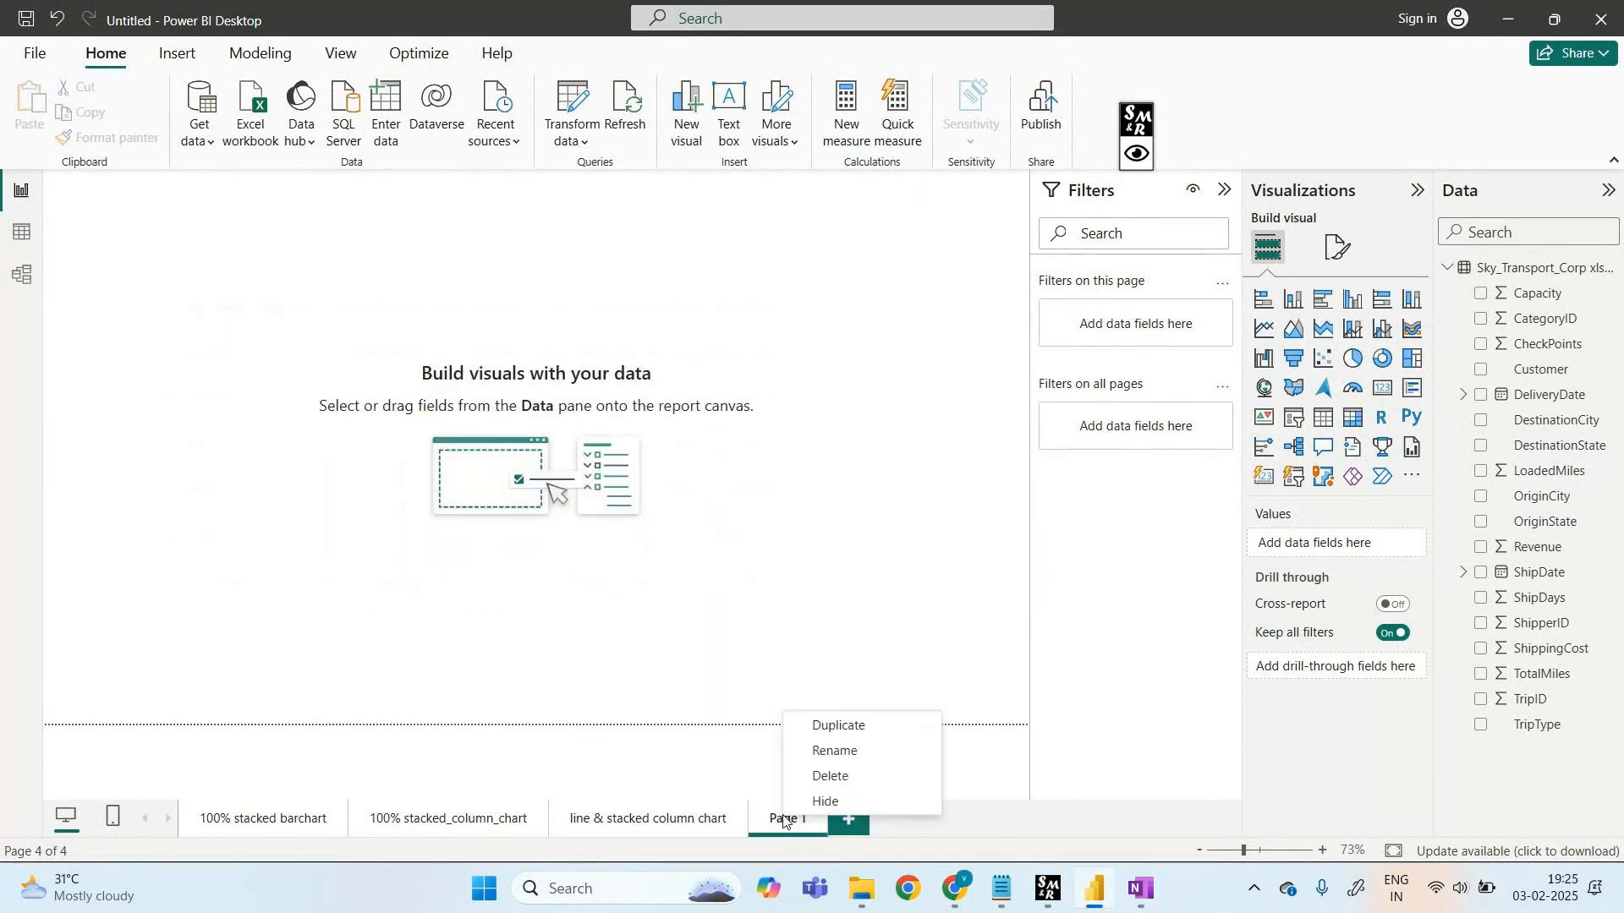
{"action": "left_click", "coordinate": [829, 753]}
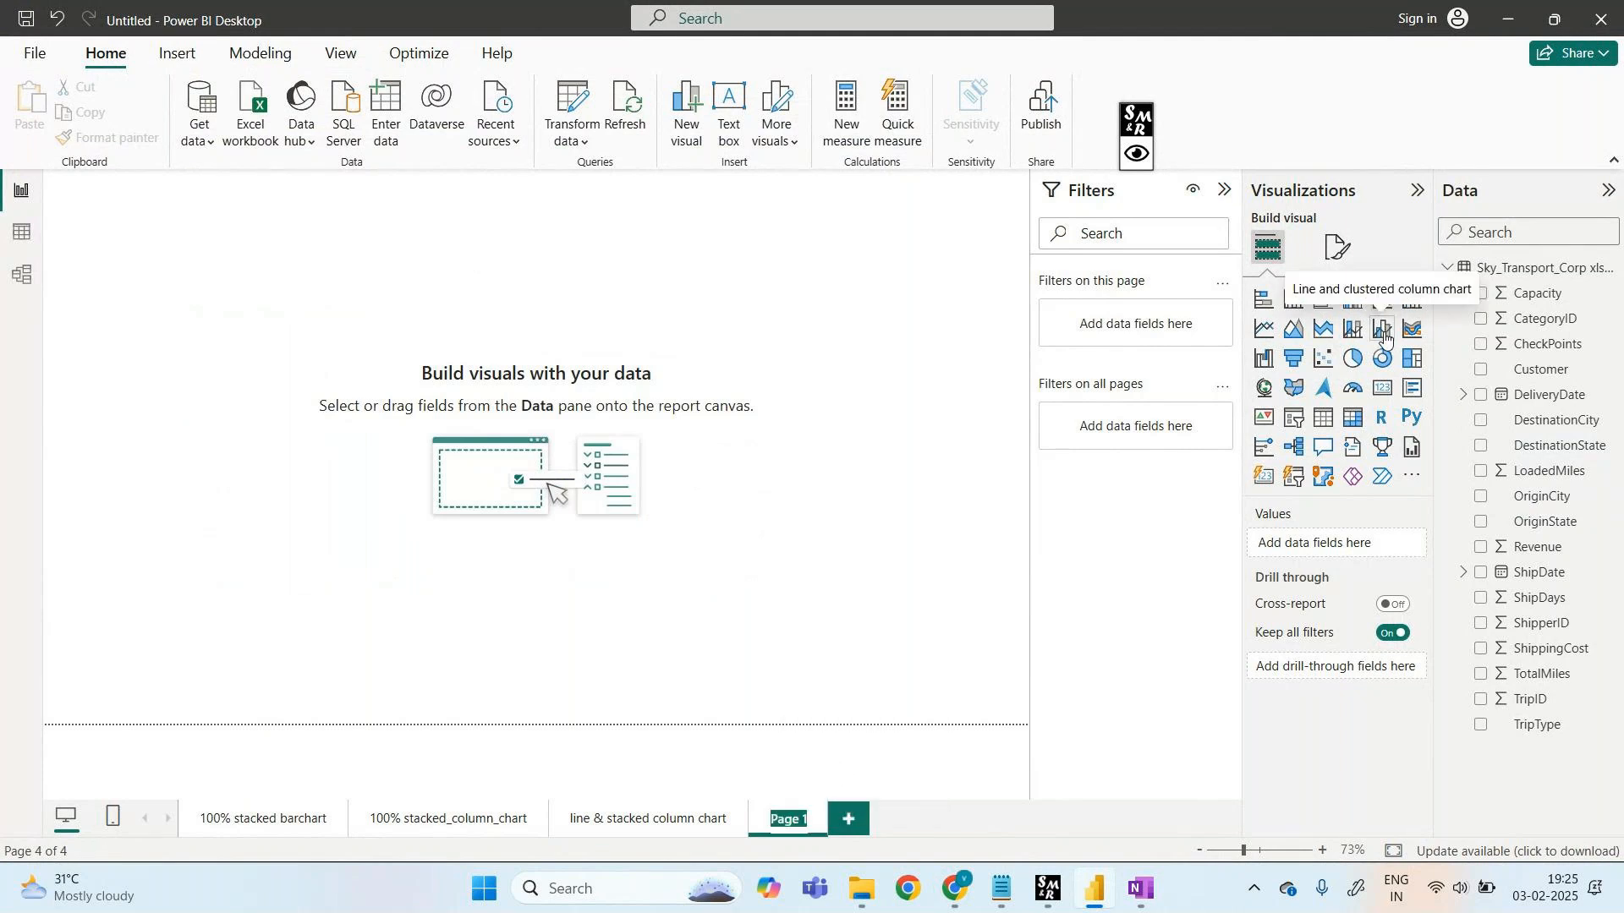
{"action": "key", "text": "BackSpace"}
{"action": "type", "text": "line"}
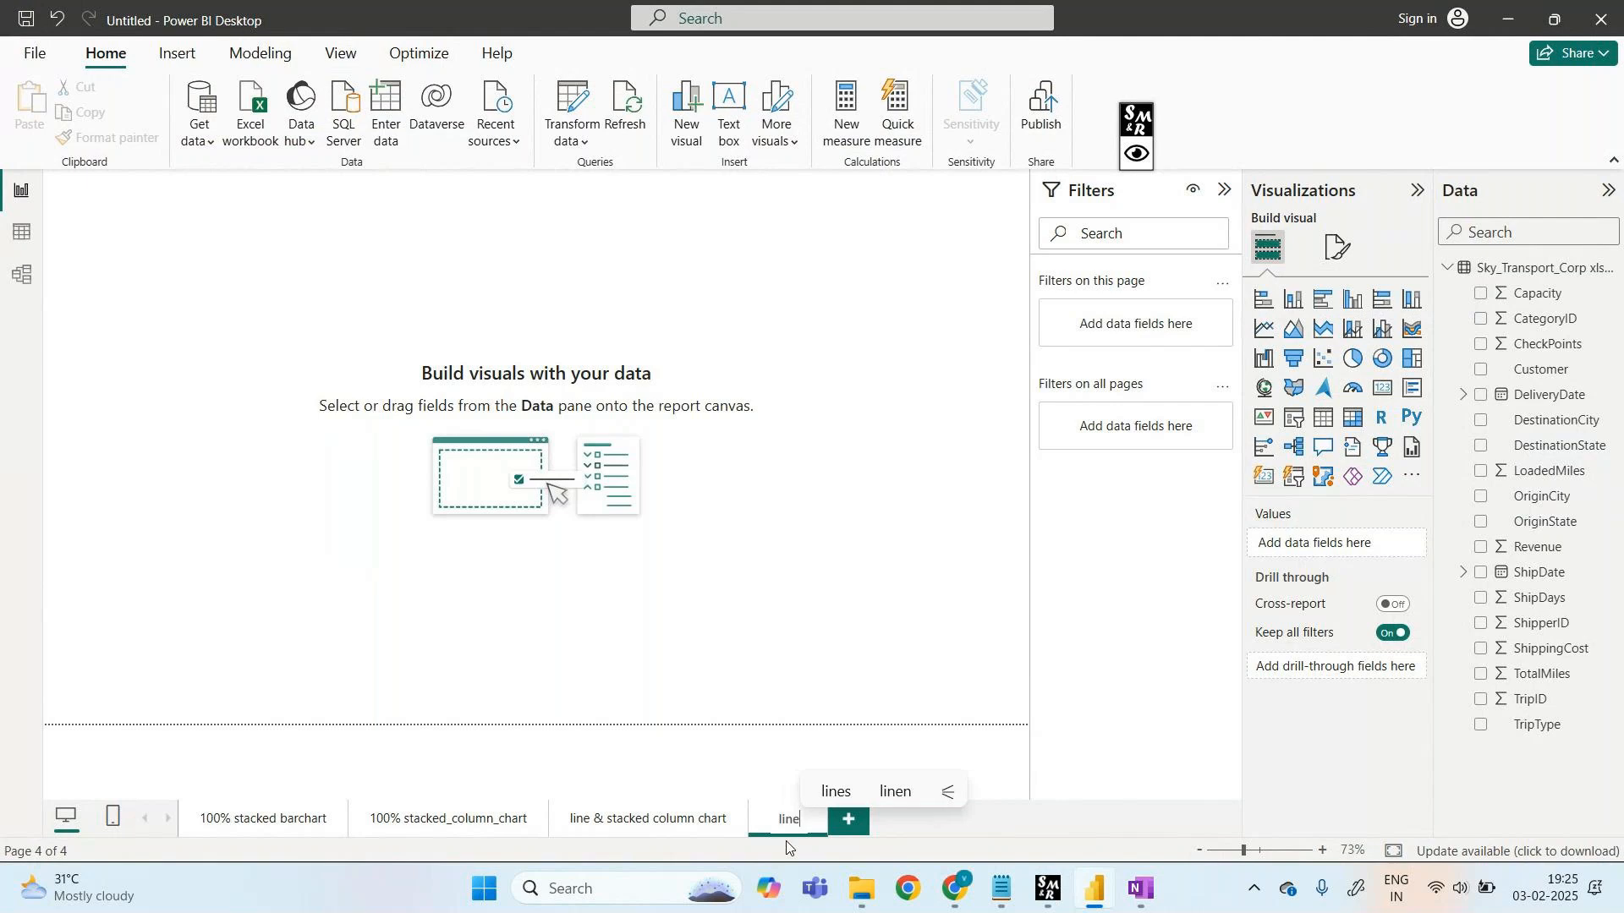
{"action": "type", "text": " & c"}
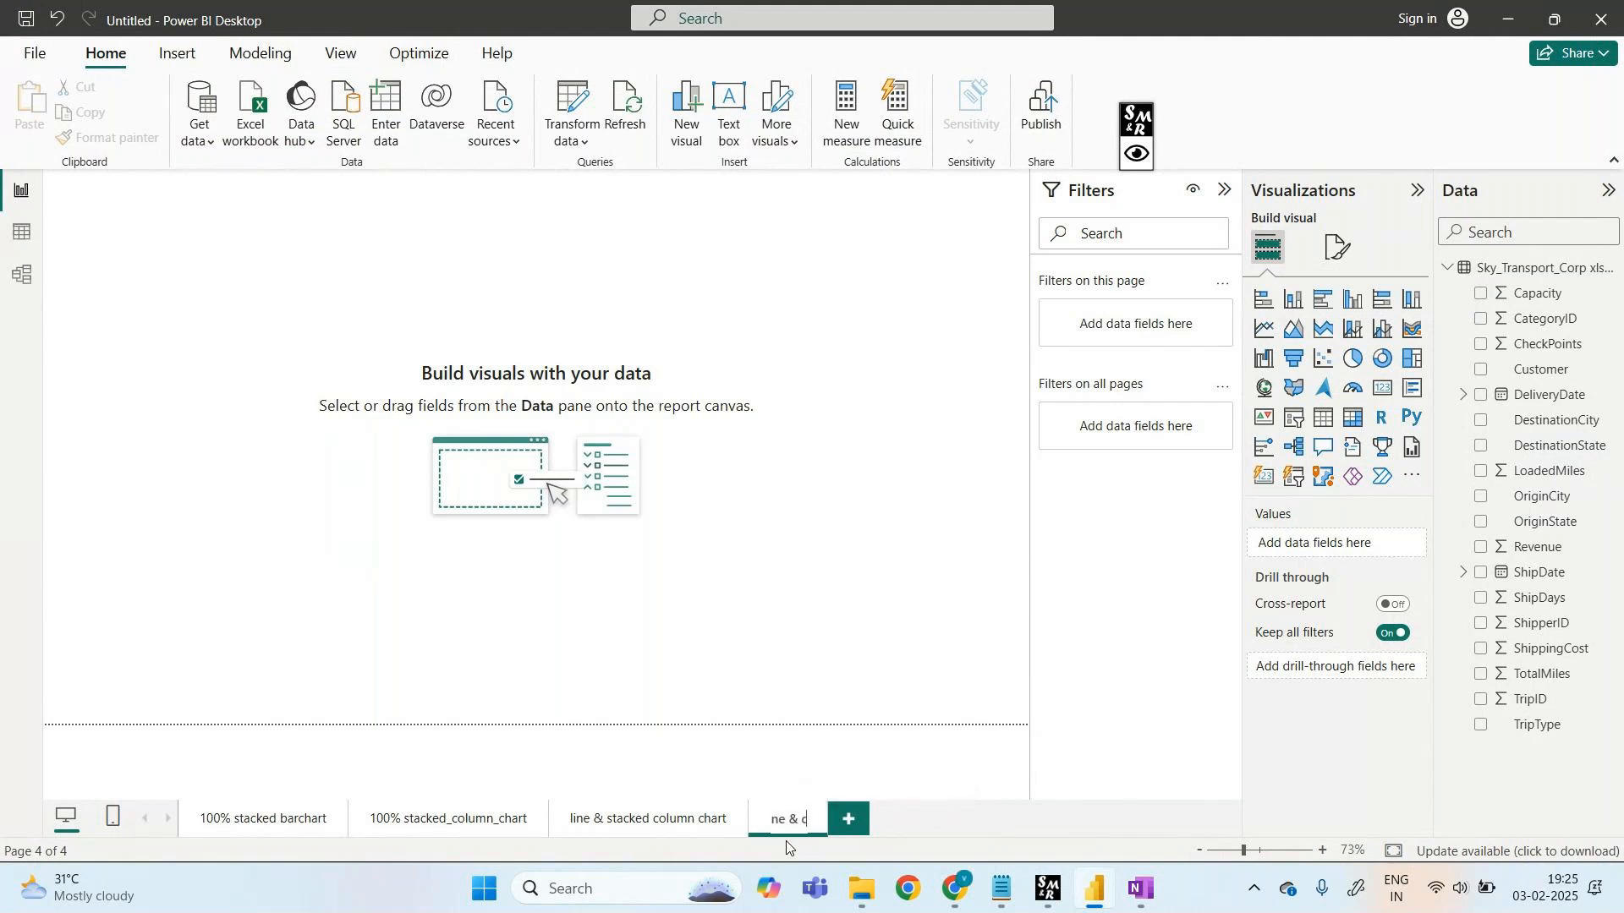
{"action": "type", "text": "luster"}
{"action": "type", "text": "ed"}
{"action": "type", "text": " column c"}
{"action": "type", "text": "hart"}
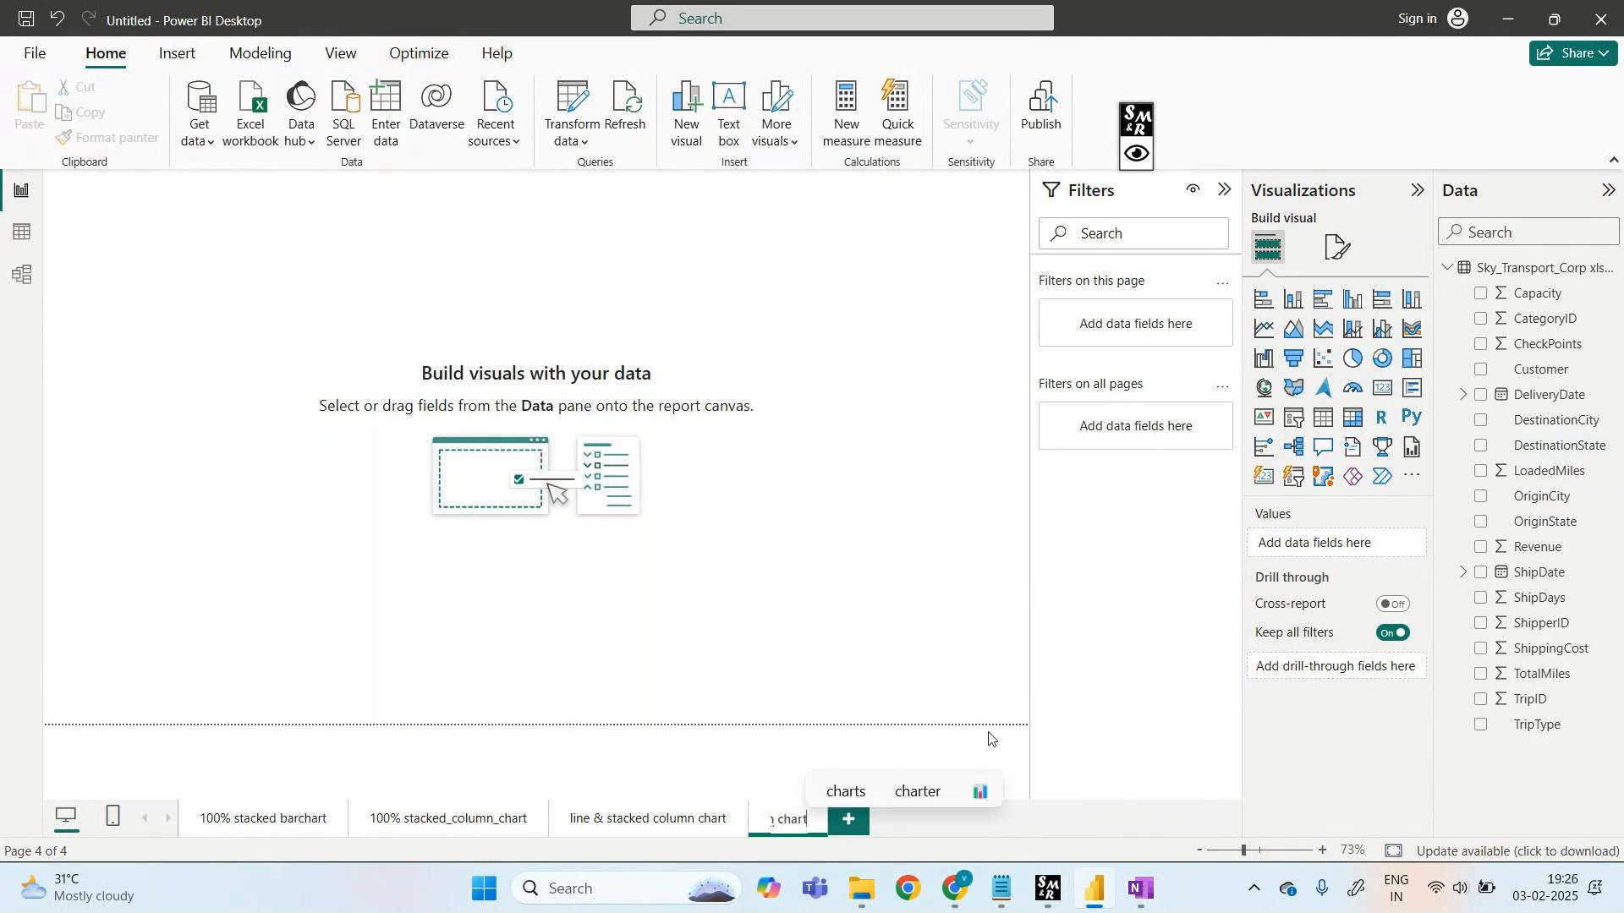
{"action": "key", "text": "Return"}
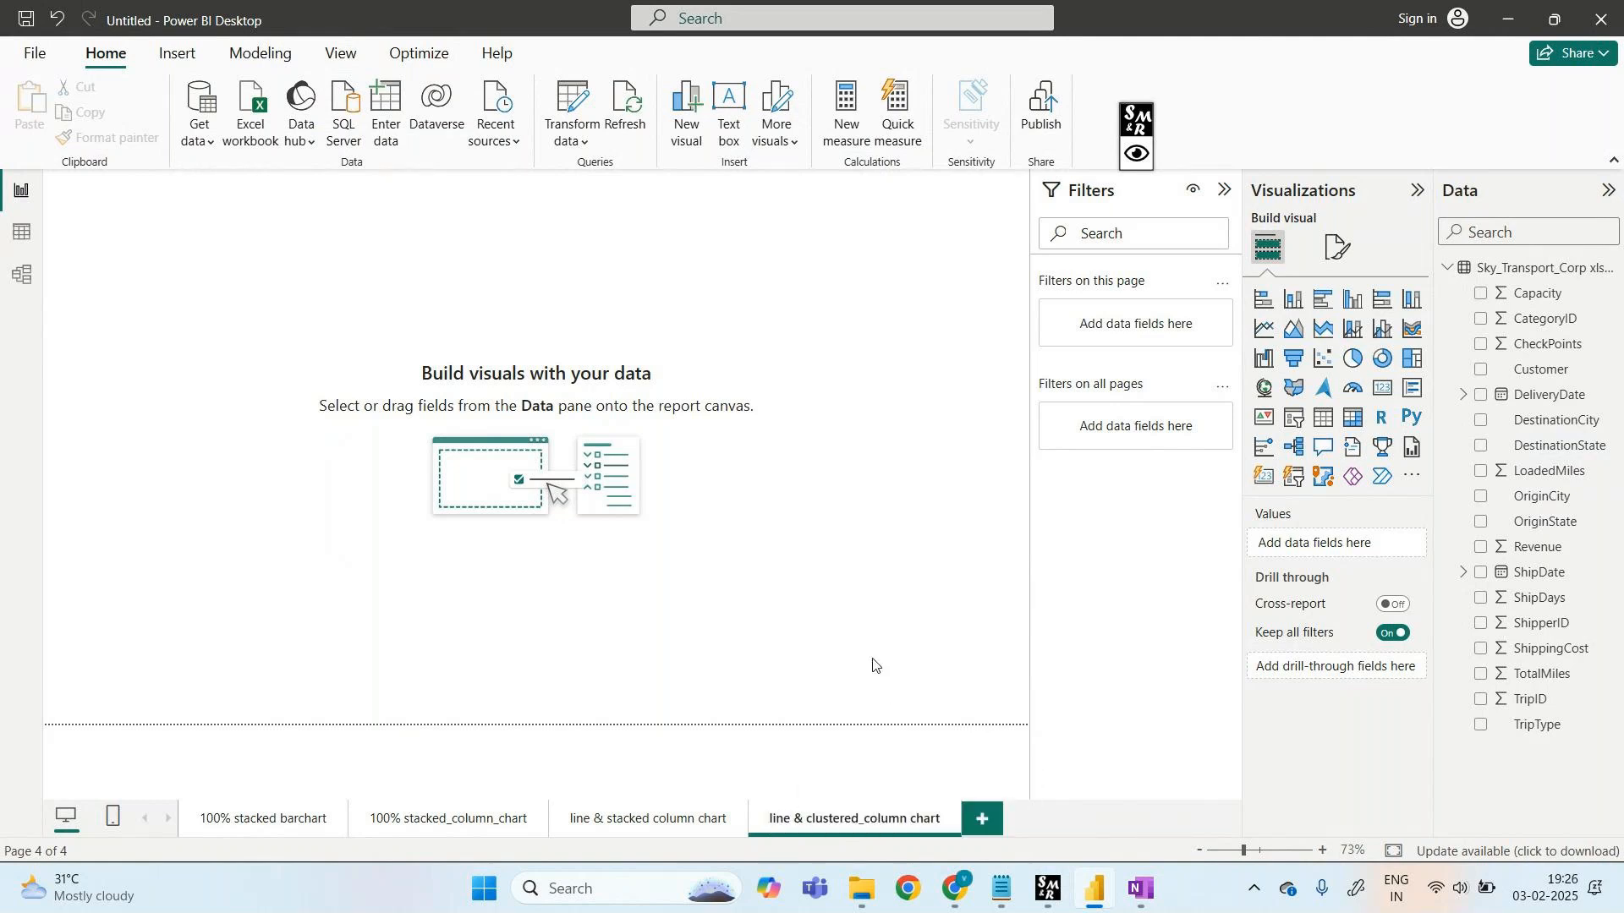
- Annotate the screen, marking the new page name and boxing the Line and clustered column chart icon
{"action": "left_click", "coordinate": [1137, 153]}
{"action": "left_click", "coordinate": [1204, 121]}
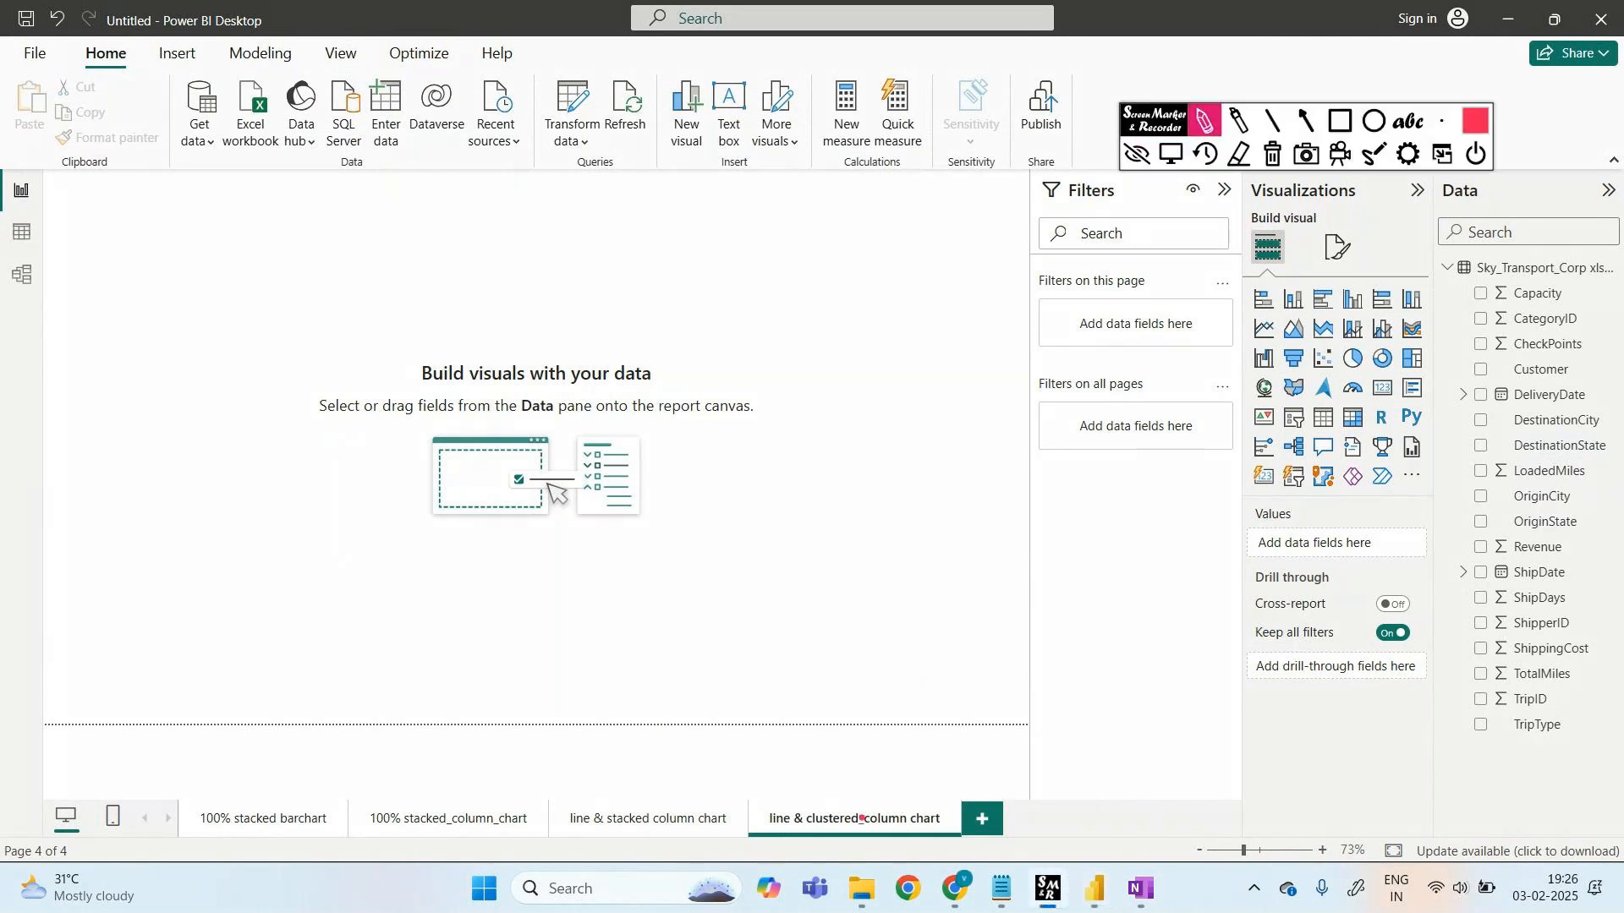
{"action": "left_click_drag", "start_coordinate": [865, 795], "coordinate": [896, 775]}
{"action": "left_click_drag", "start_coordinate": [4, 894], "coordinate": [135, 899]}
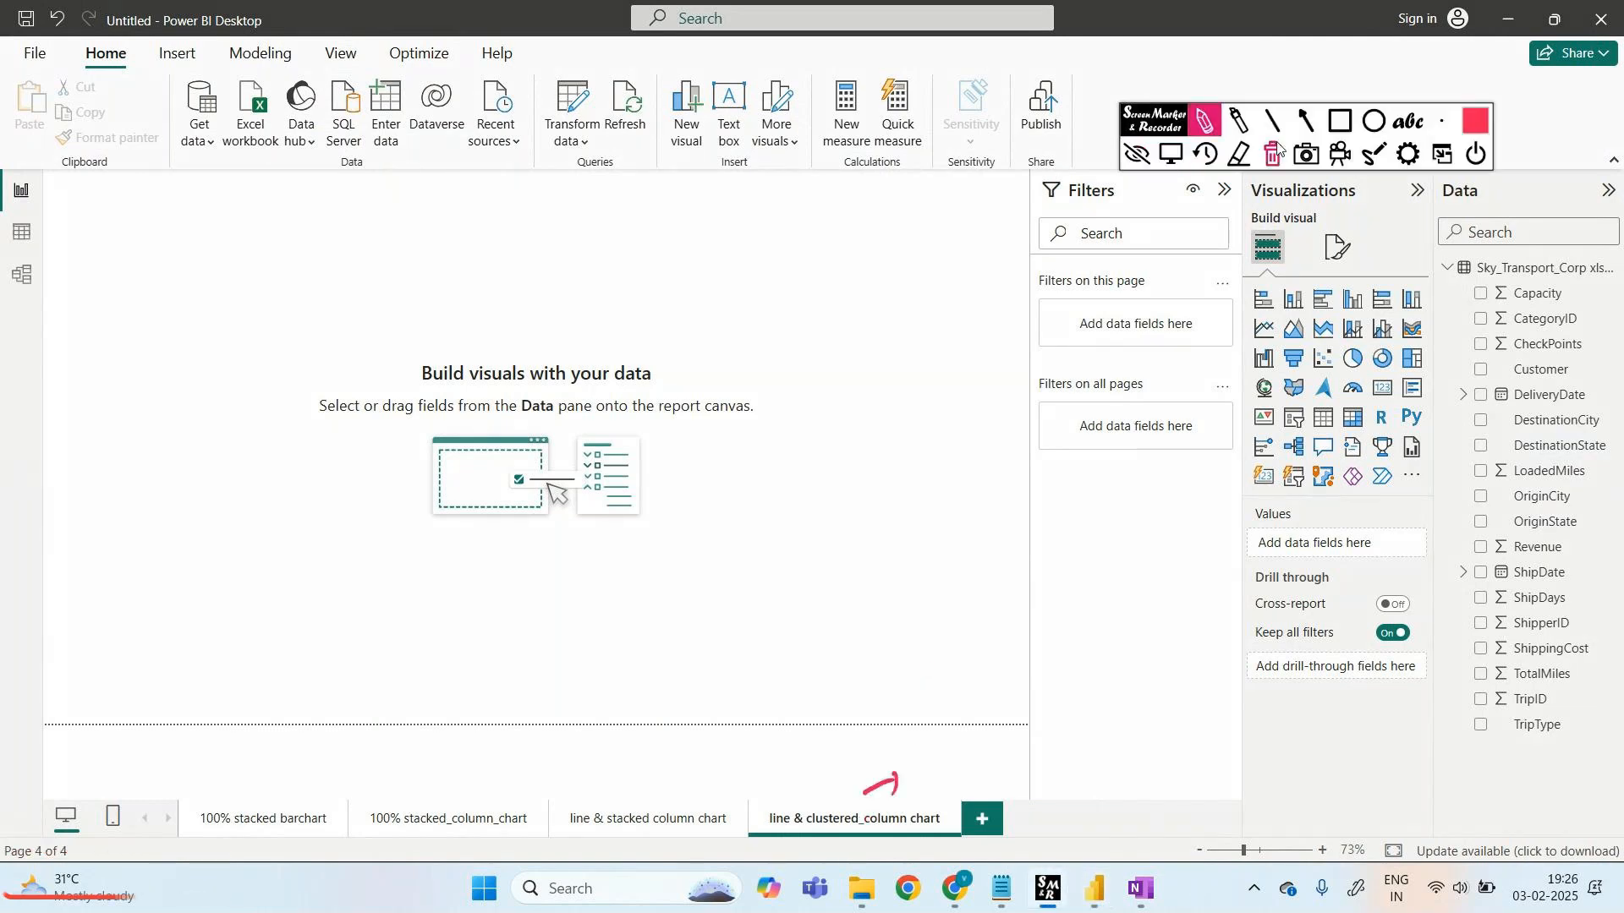
{"action": "left_click", "coordinate": [1137, 154]}
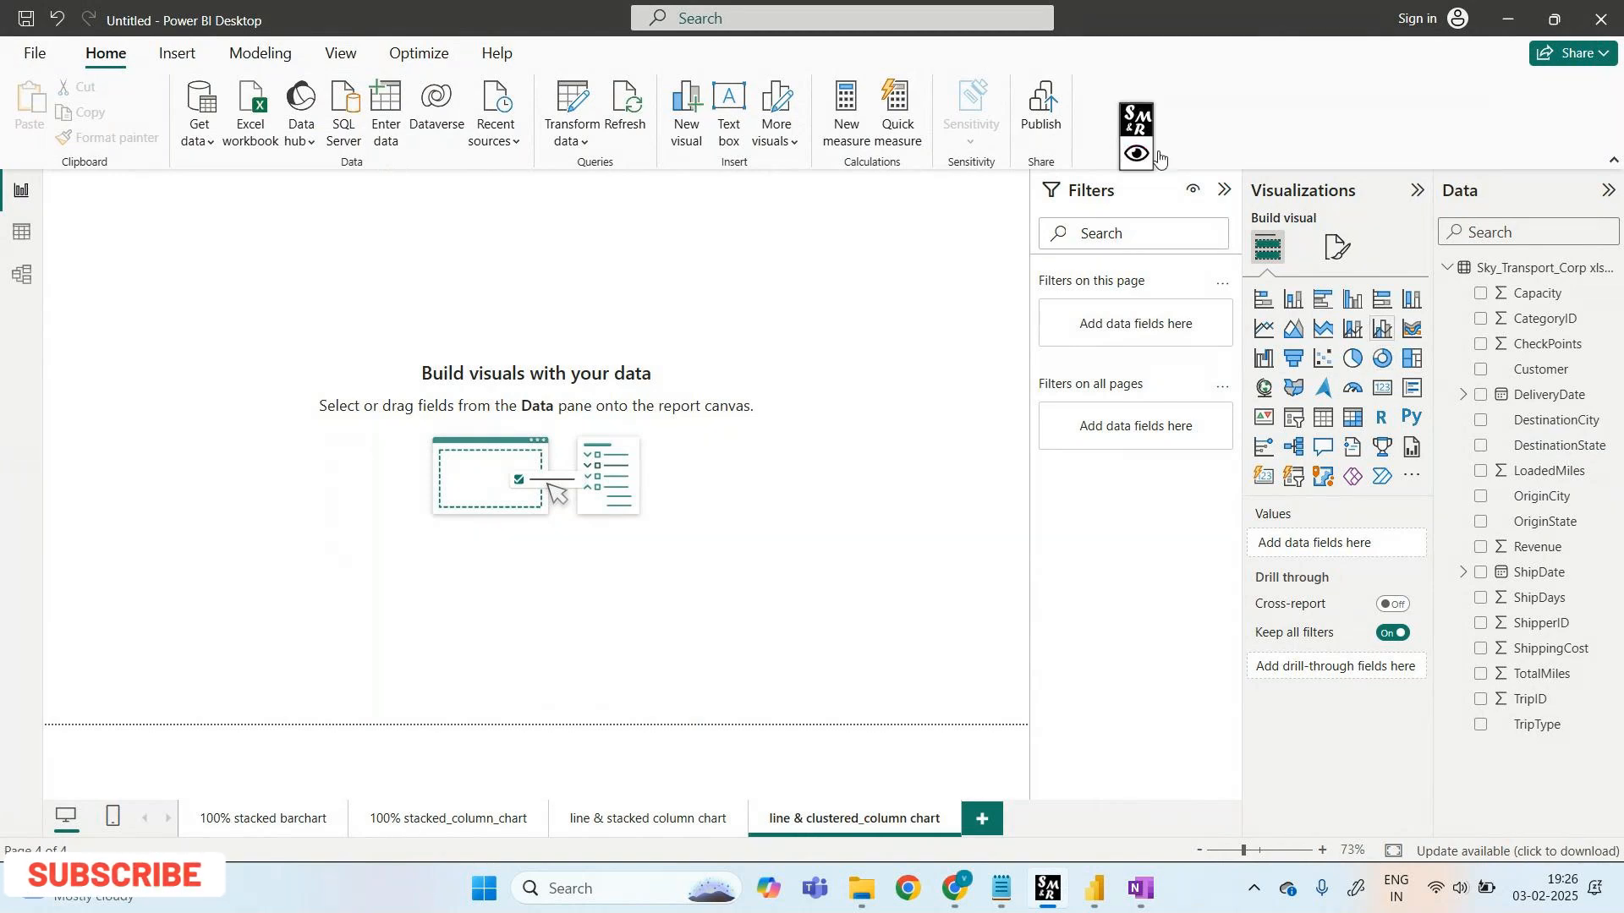
{"action": "left_click", "coordinate": [1136, 154]}
{"action": "left_click", "coordinate": [1340, 120]}
{"action": "left_click_drag", "start_coordinate": [1362, 315], "coordinate": [1393, 344]}
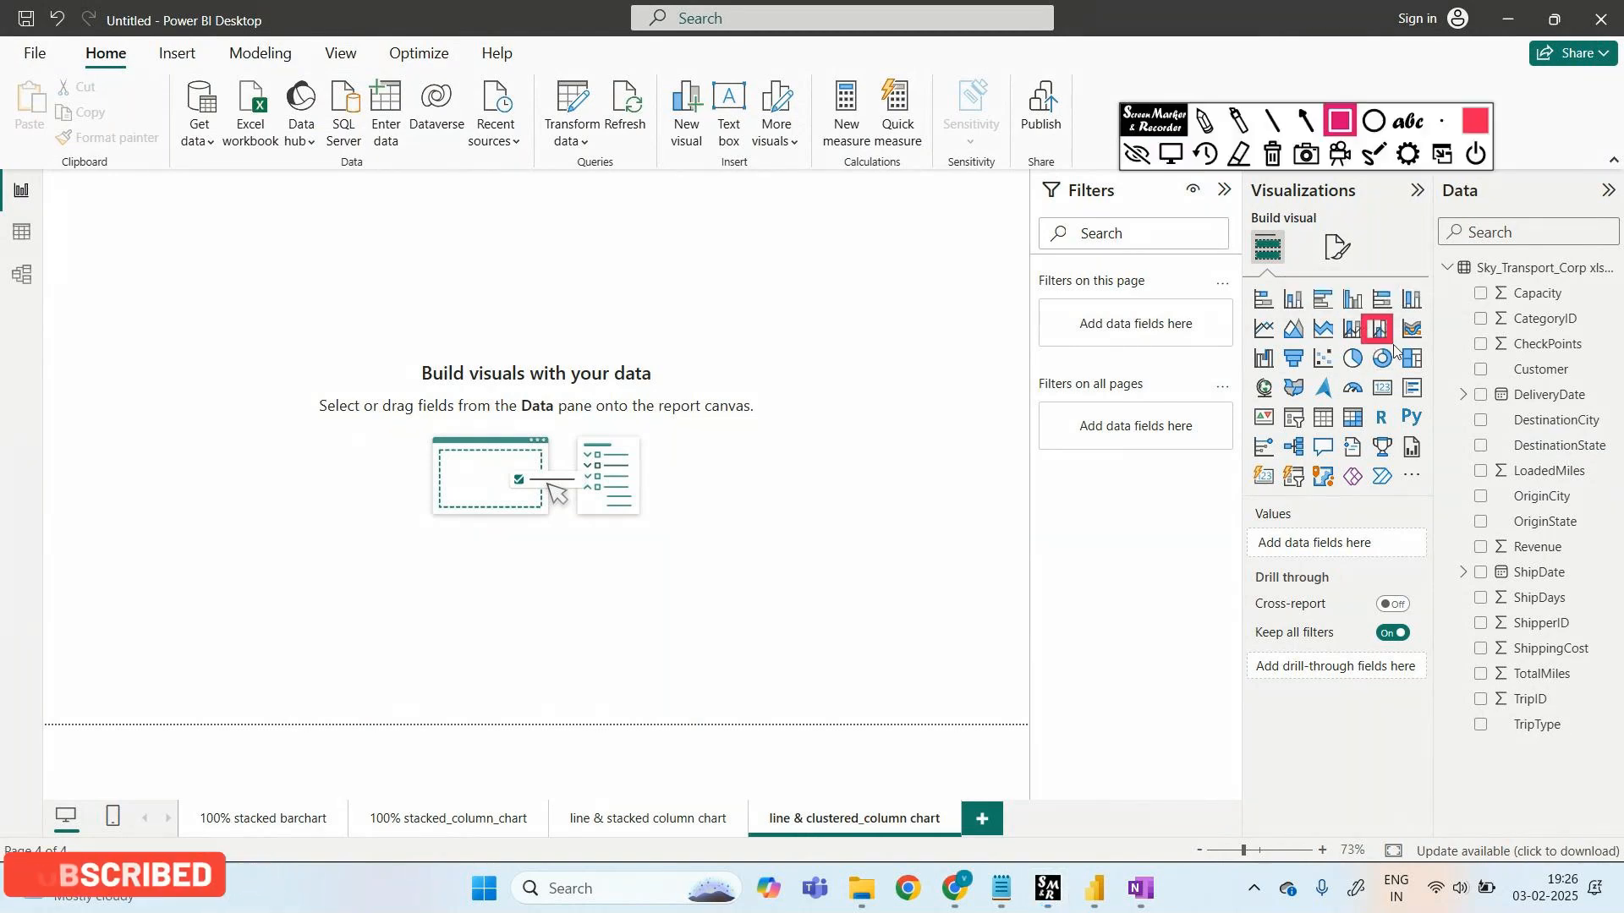
{"action": "left_click", "coordinate": [1137, 154]}
- Insert an empty line and clustered column chart and move it toward the canvas centre
{"action": "left_click", "coordinate": [1382, 328]}
{"action": "left_click_drag", "start_coordinate": [158, 277], "coordinate": [170, 302]}
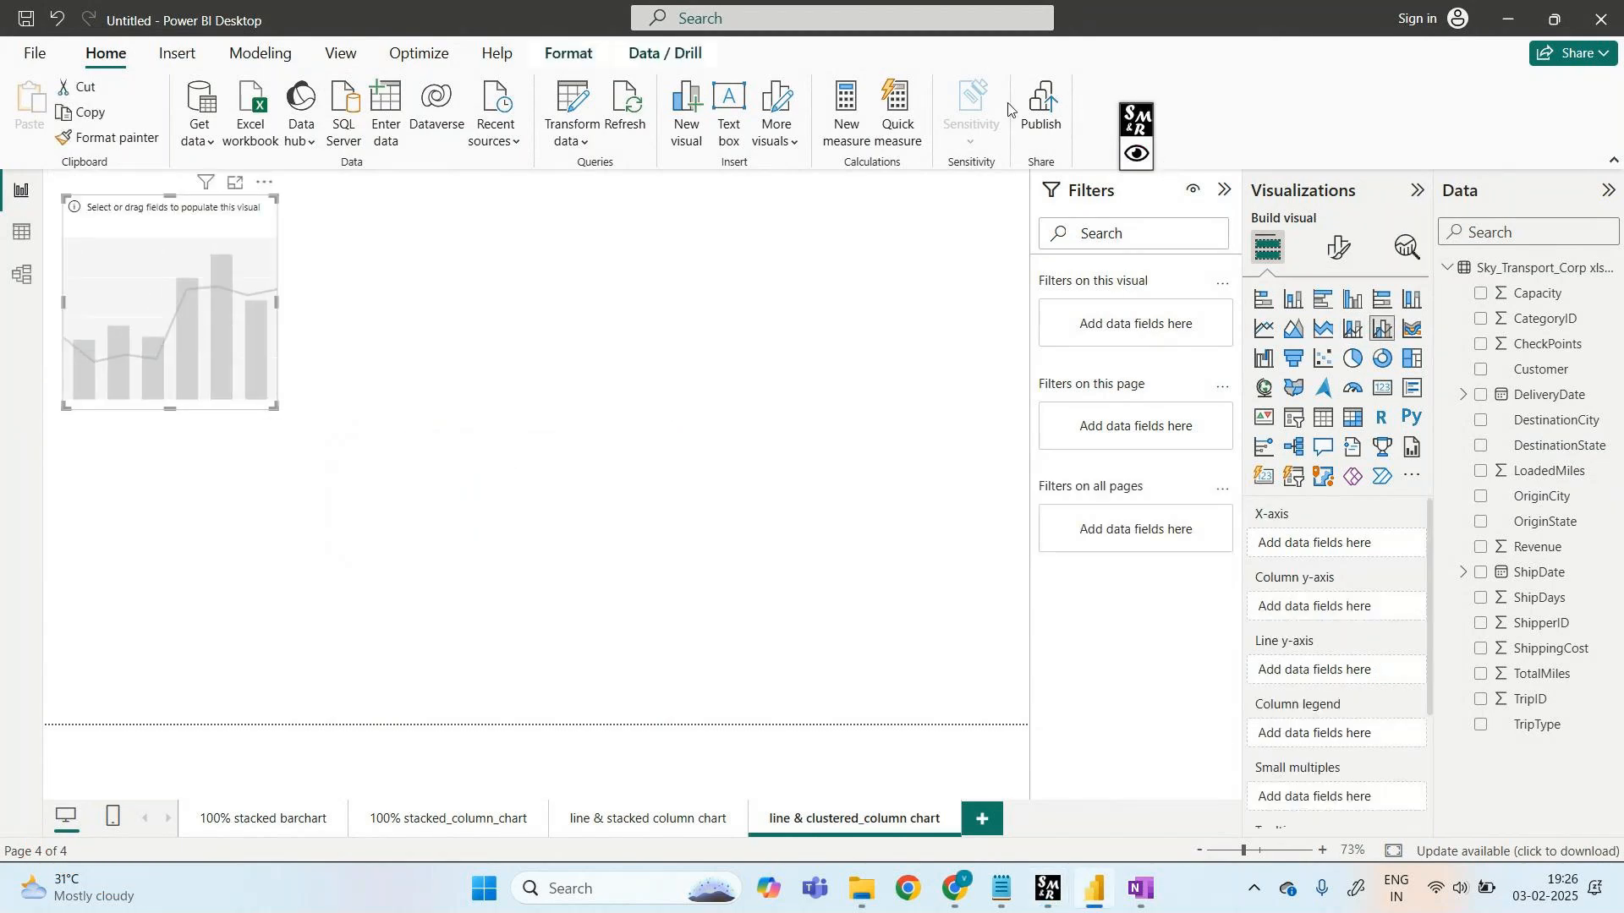
{"action": "left_click_drag", "start_coordinate": [205, 229], "coordinate": [648, 261]}
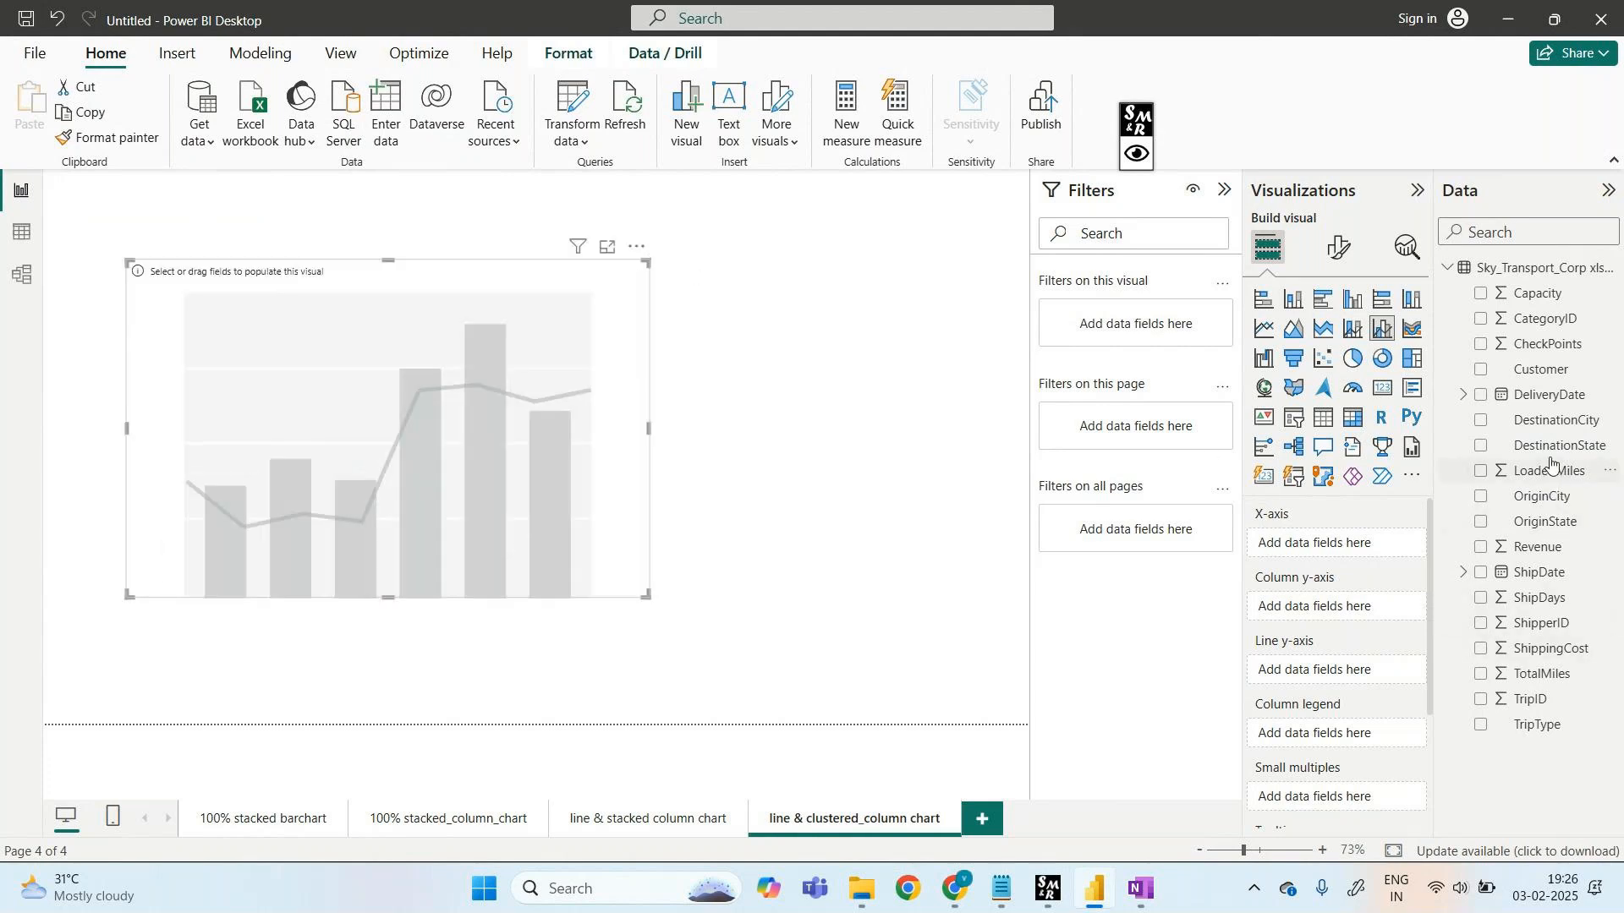
- Put DestinationState on the x-axis, Revenue as columns and ShippingCost as line, then view the stacked page
{"action": "left_click_drag", "start_coordinate": [1548, 449], "coordinate": [1352, 547]}
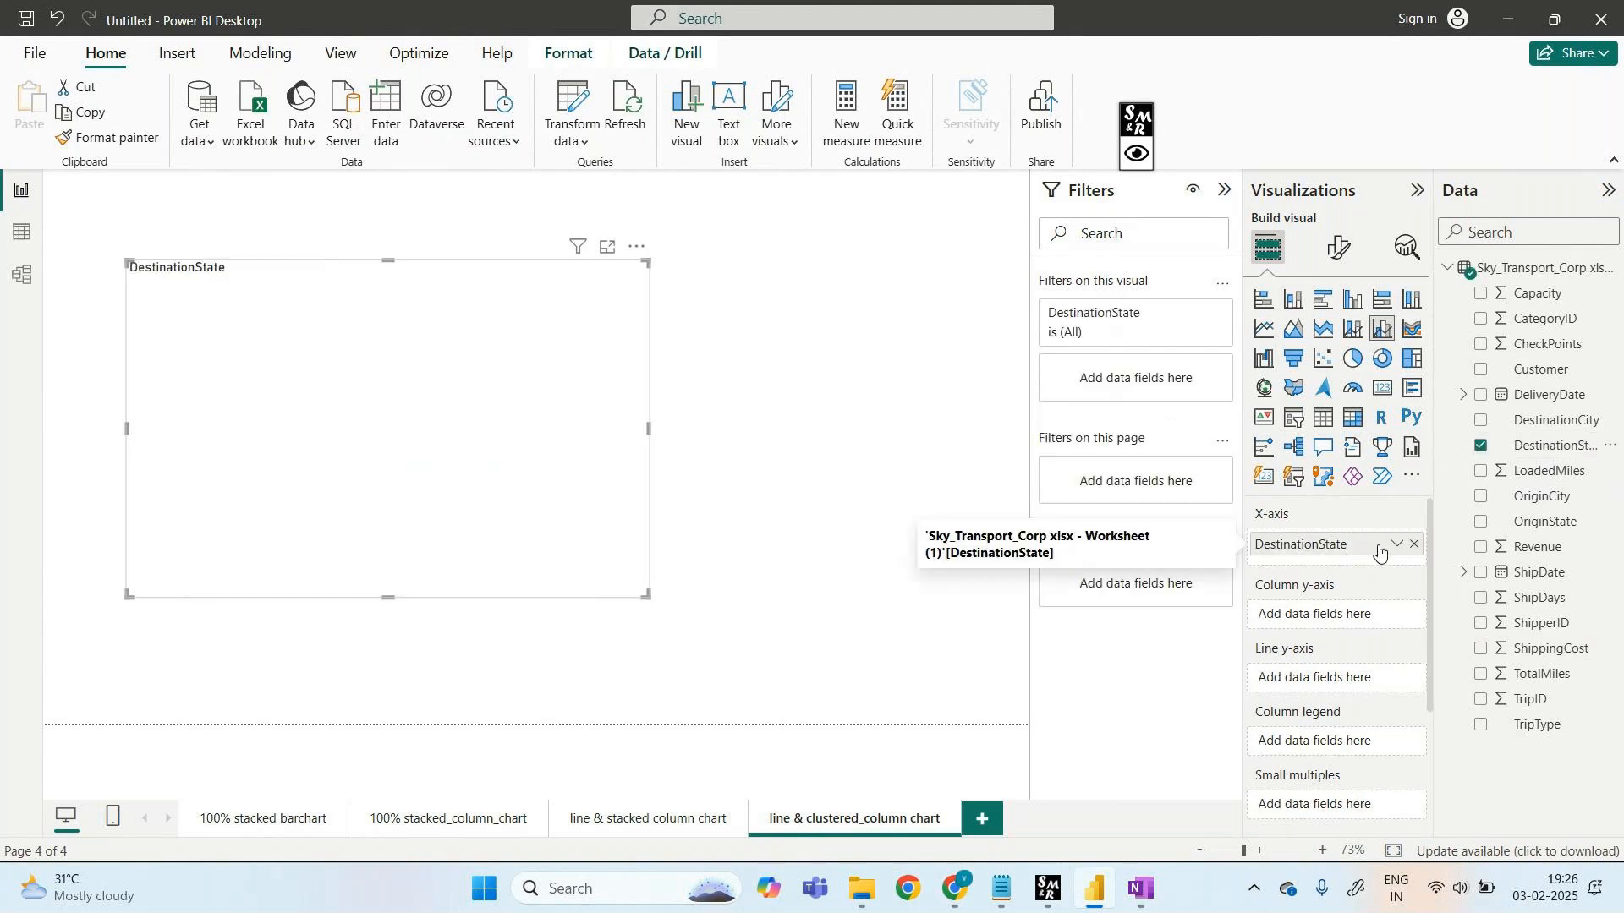
{"action": "left_click_drag", "start_coordinate": [1538, 548], "coordinate": [1340, 620]}
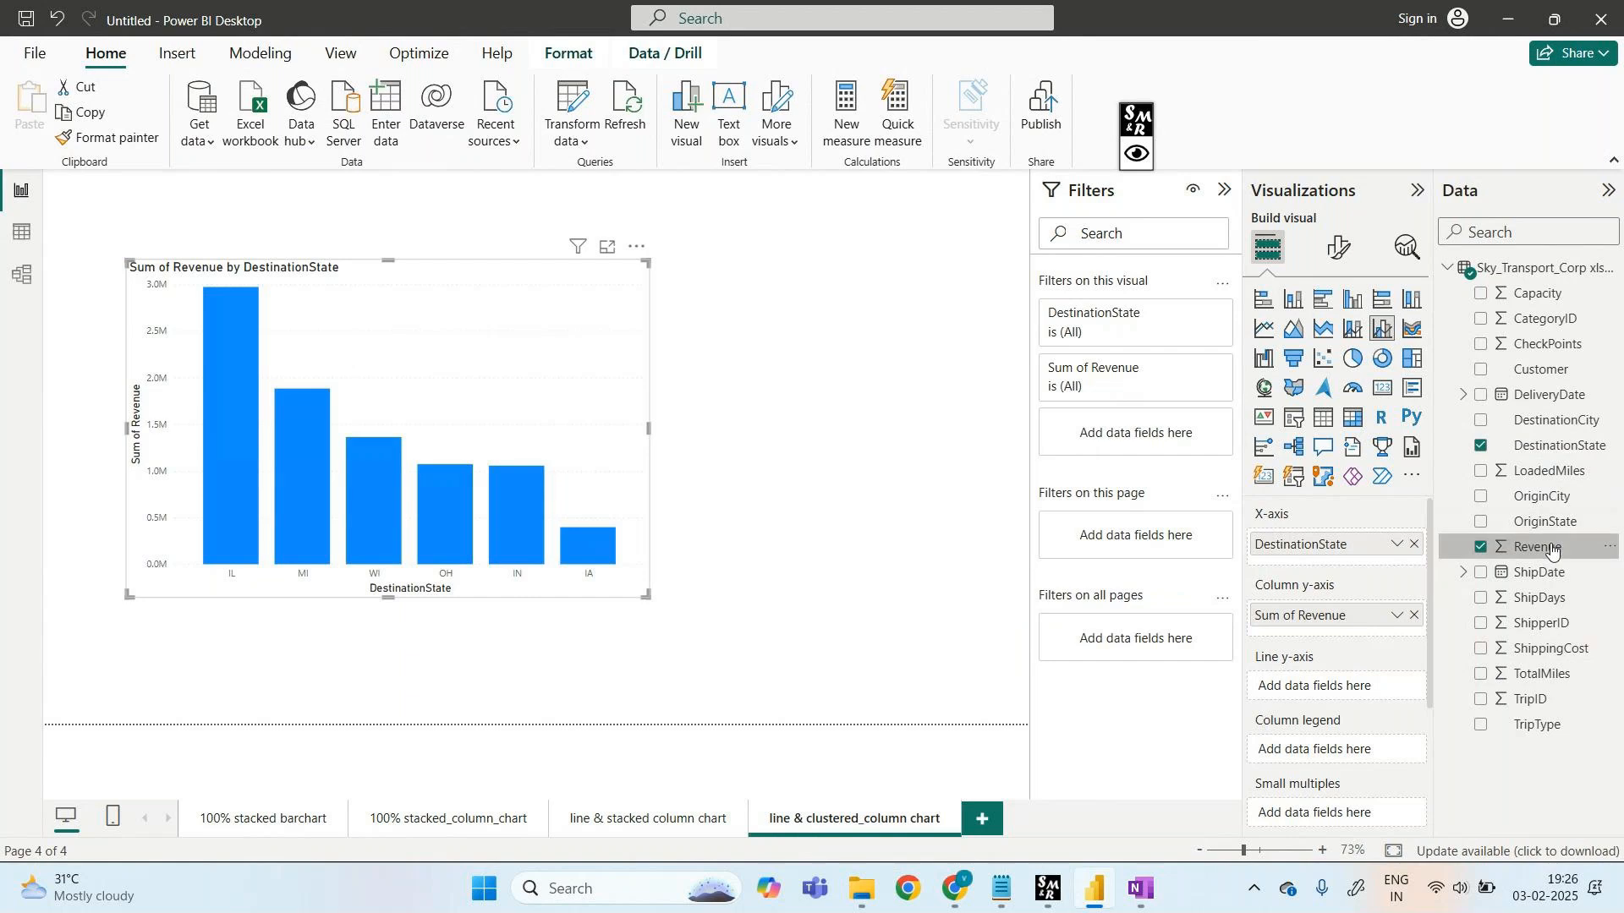
{"action": "left_click_drag", "start_coordinate": [1547, 648], "coordinate": [1349, 697]}
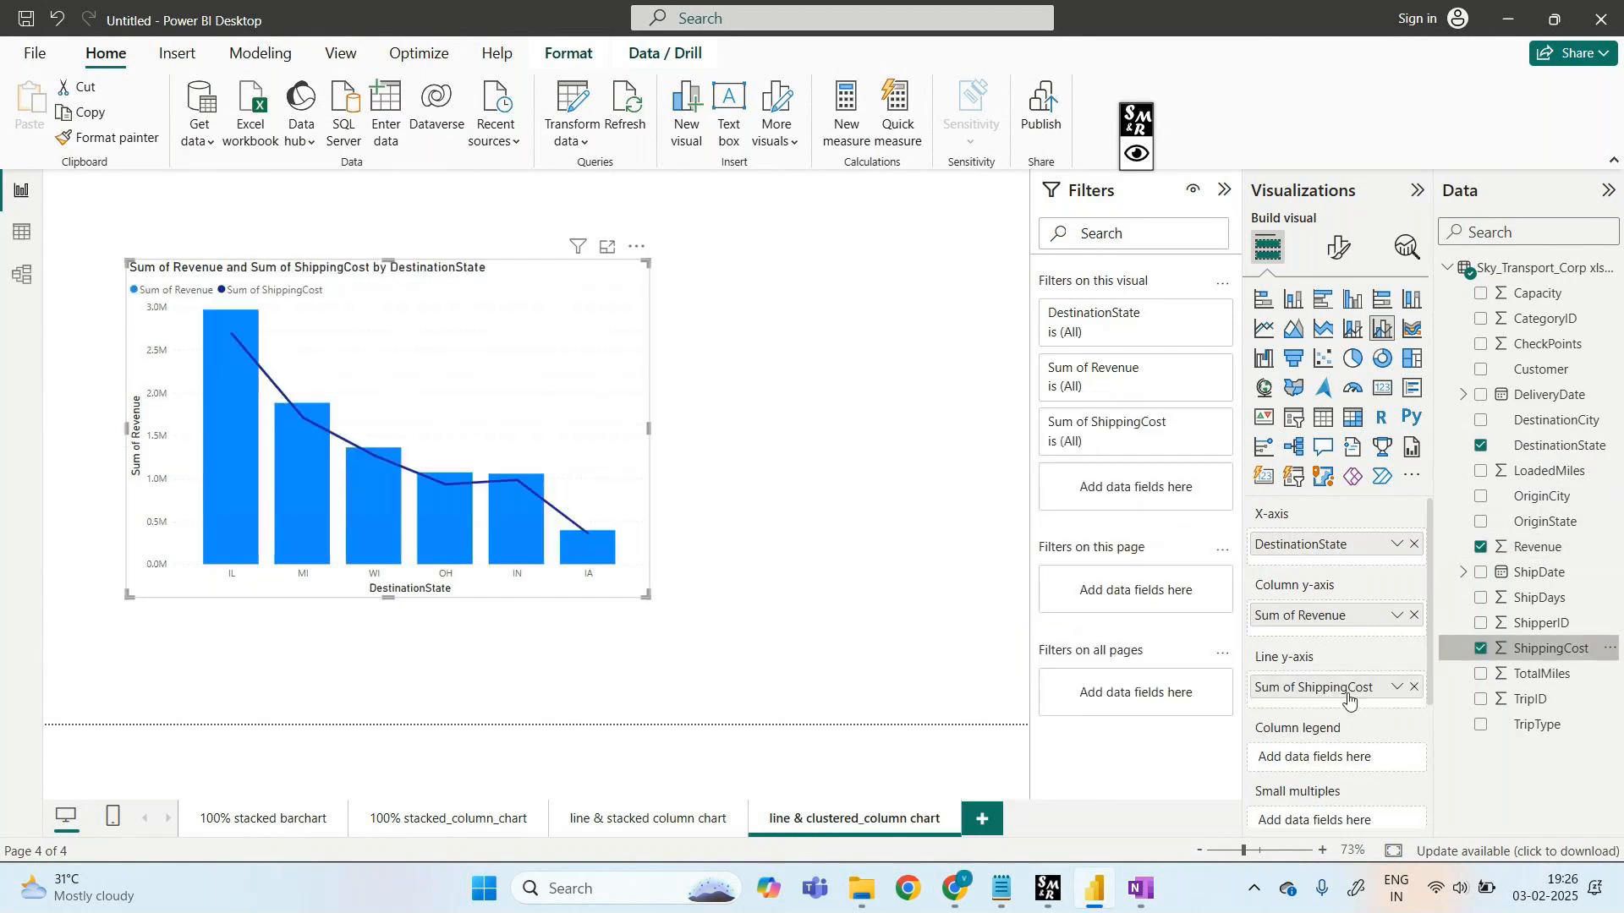
{"action": "left_click", "coordinate": [629, 820]}
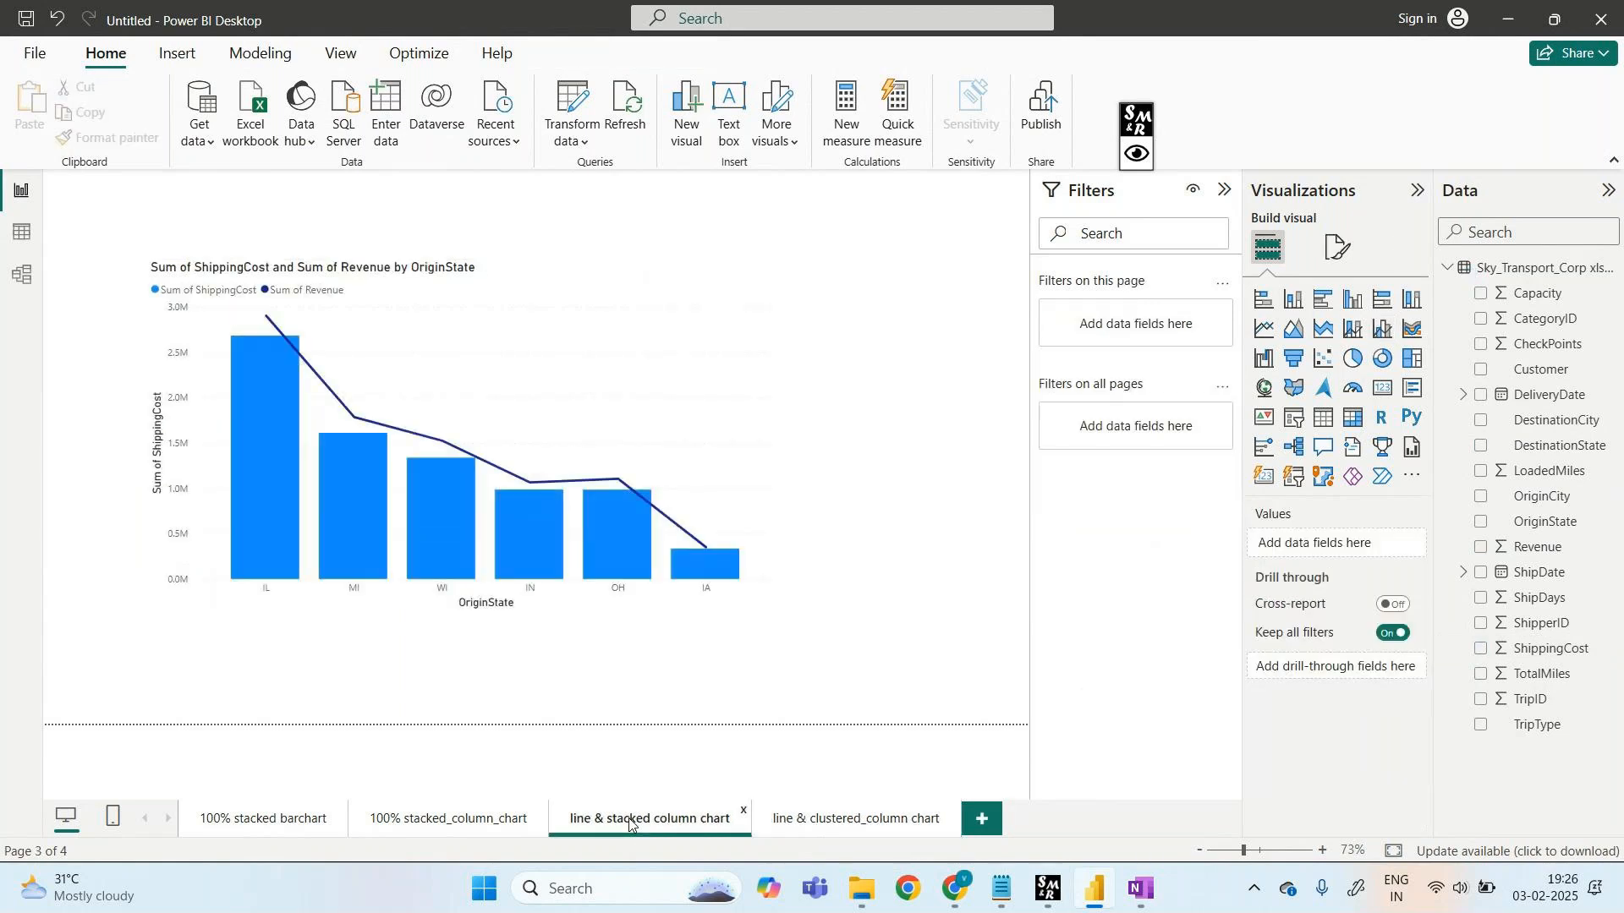
- Replace DestinationState with OriginState on the clustered chart's x-axis and compare with the stacked page
{"action": "left_click", "coordinate": [833, 830]}
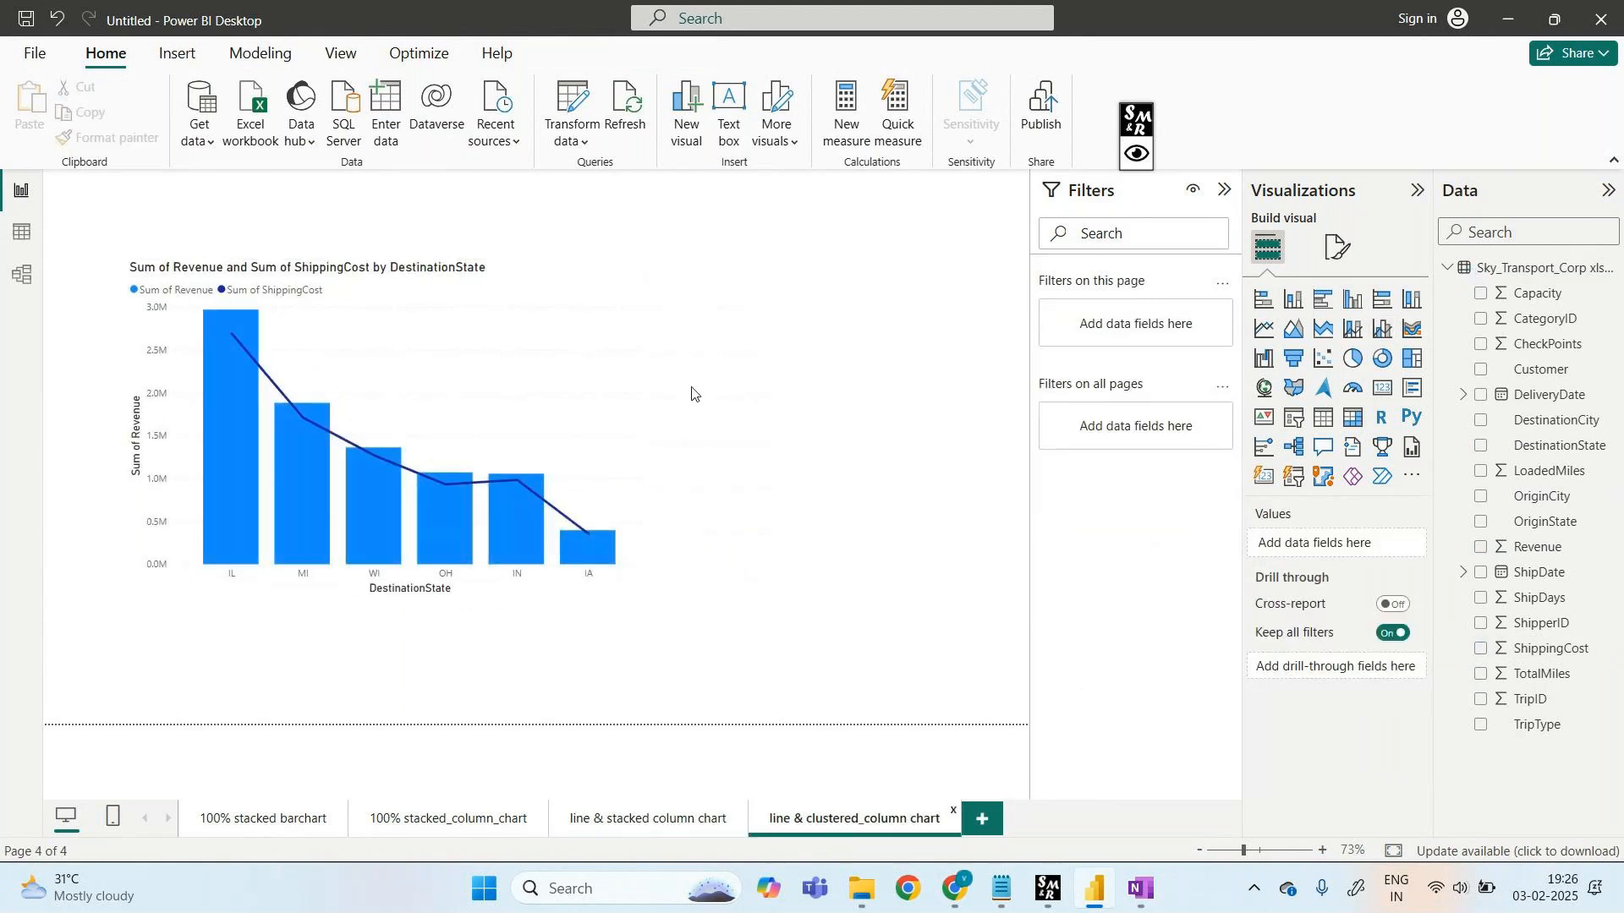
{"action": "left_click", "coordinate": [628, 386]}
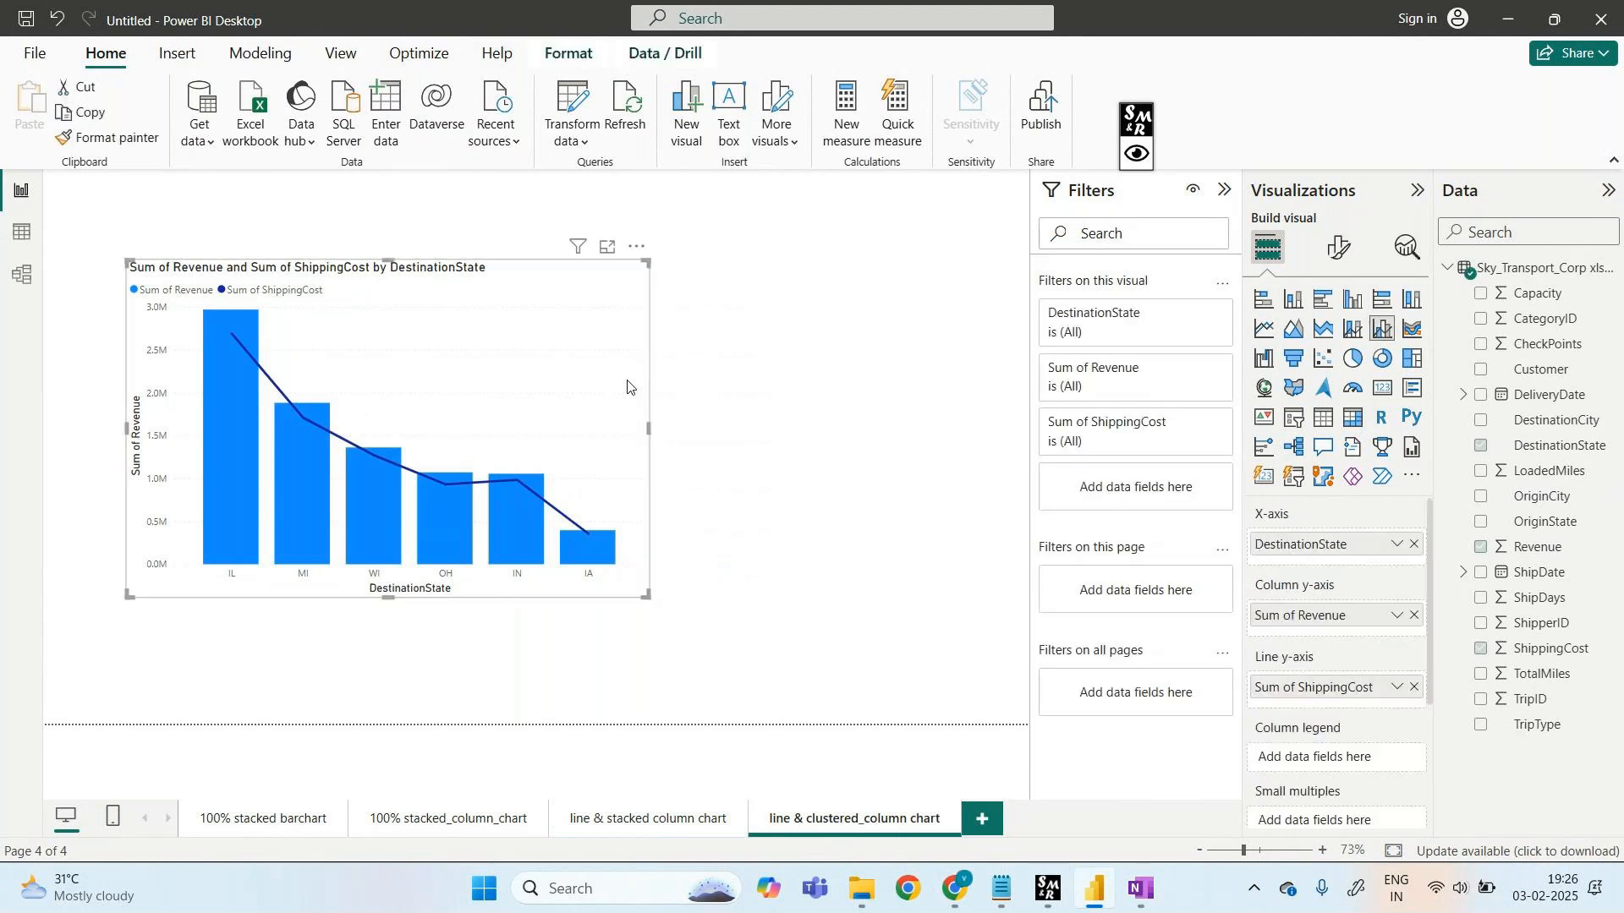
{"action": "left_click", "coordinate": [1414, 544]}
{"action": "left_click_drag", "start_coordinate": [1545, 522], "coordinate": [1384, 556]}
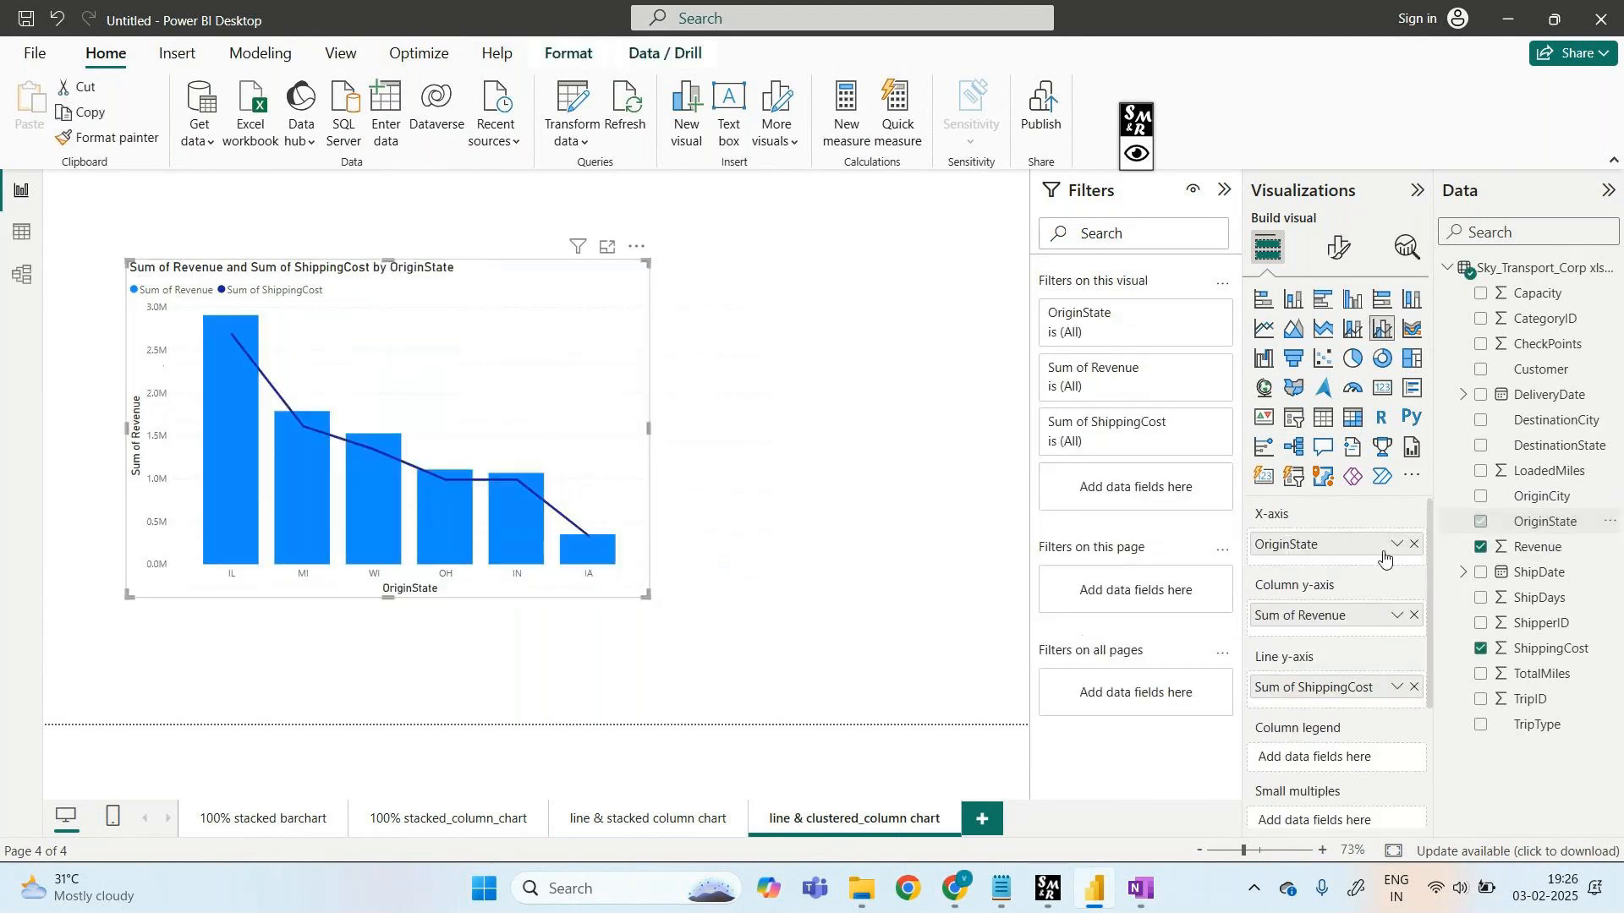
{"action": "left_click", "coordinate": [627, 830]}
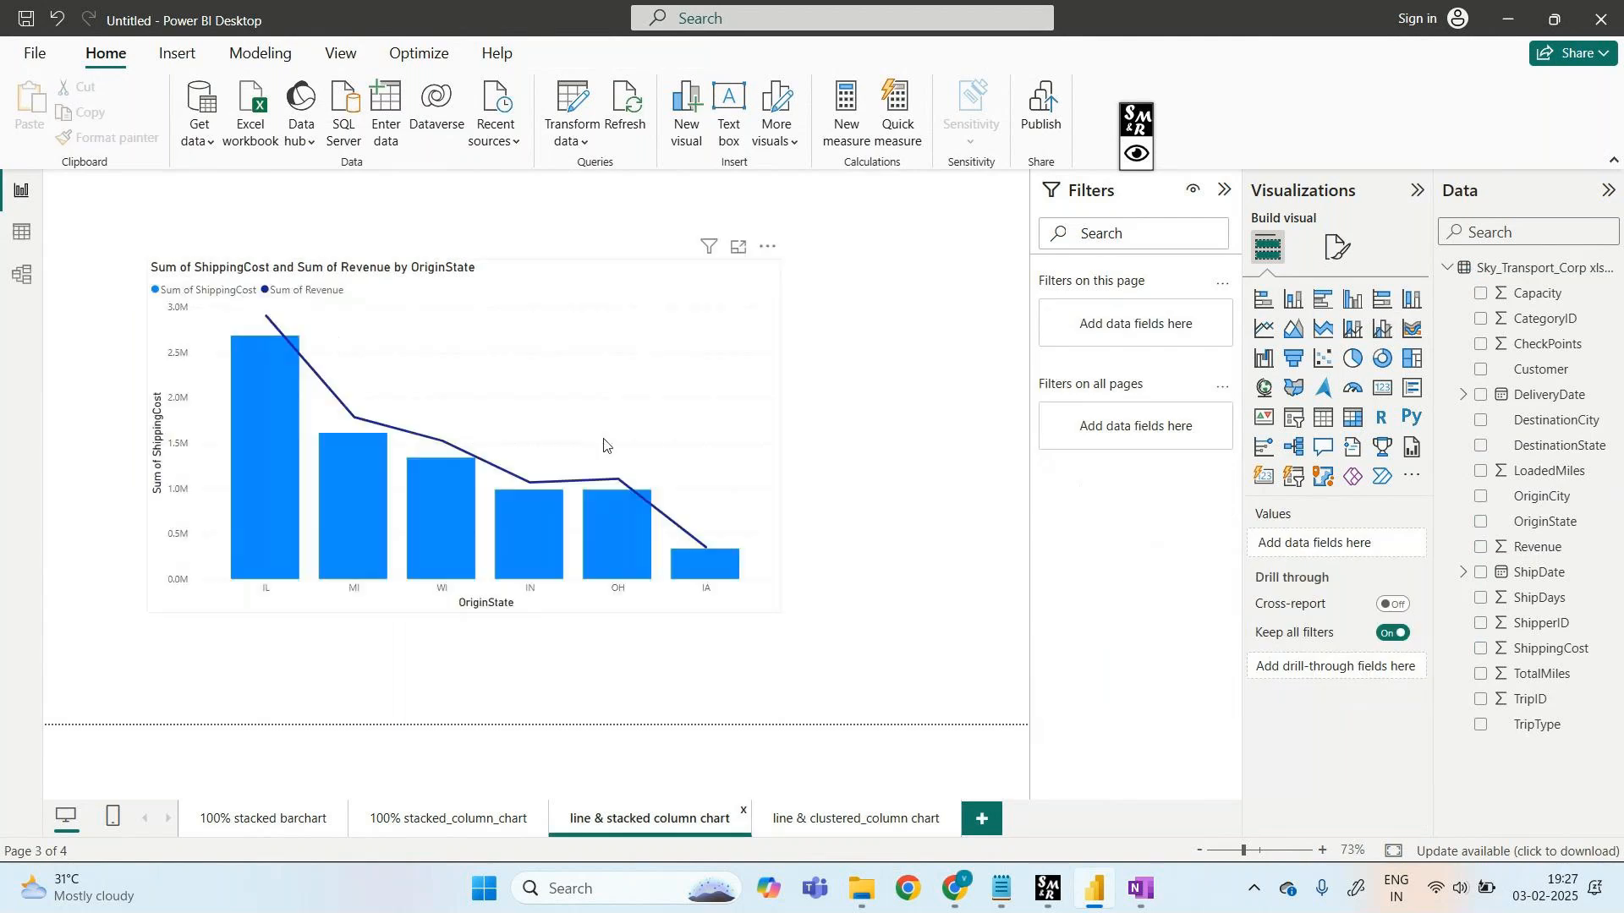
- Make ShippingCost the chart's columns and Revenue its line, then check the stacked chart page
{"action": "left_click", "coordinate": [828, 824]}
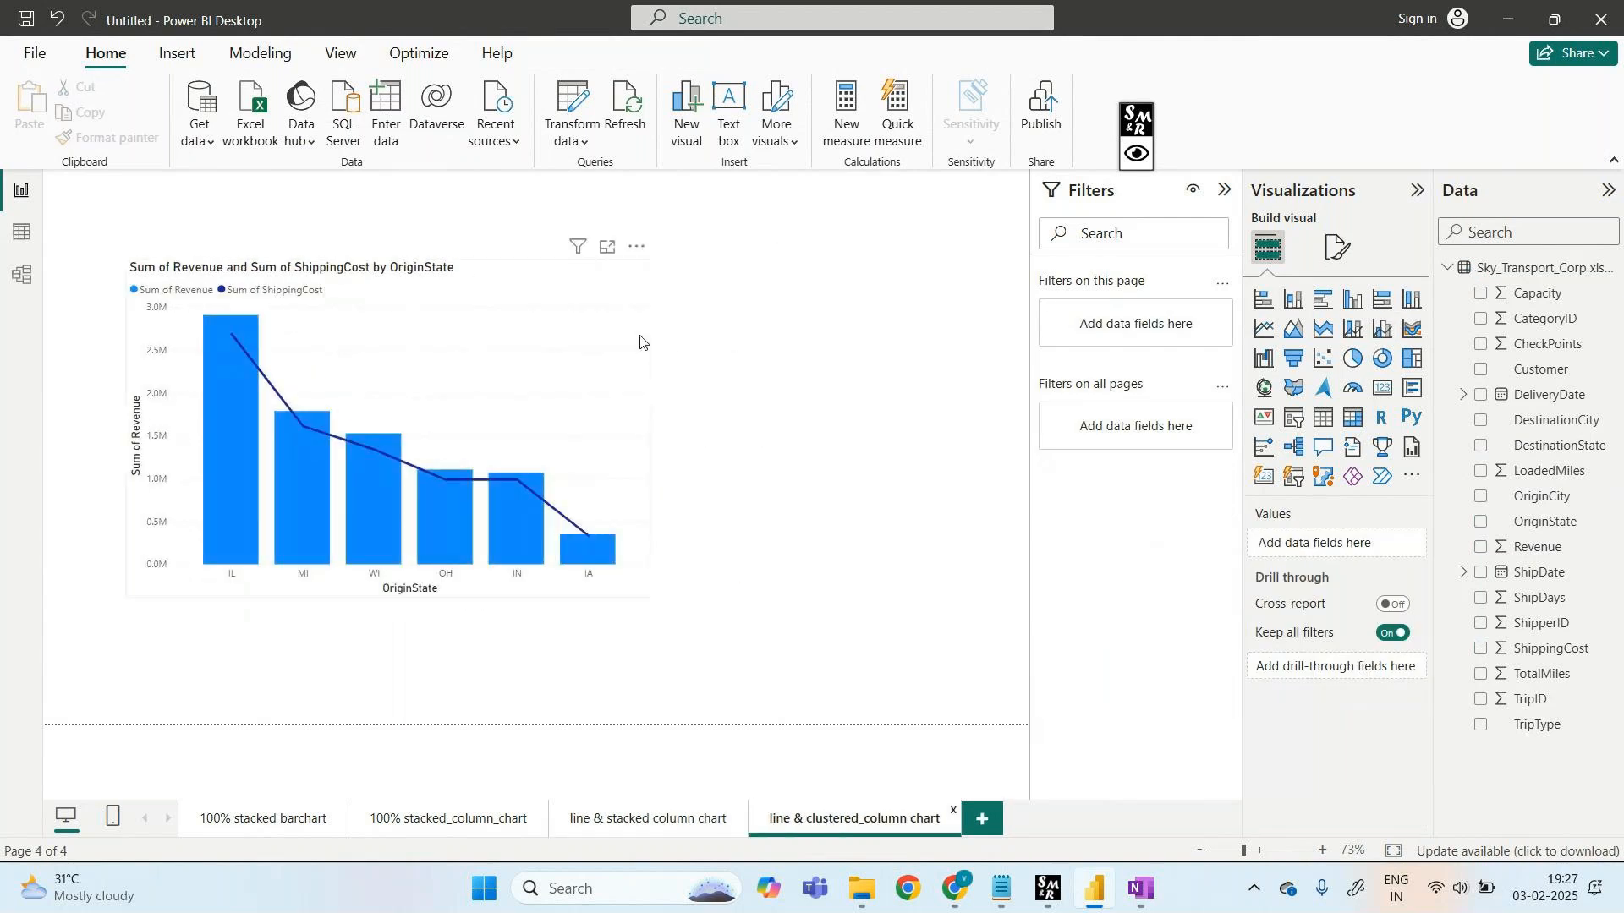
{"action": "left_click", "coordinate": [623, 373]}
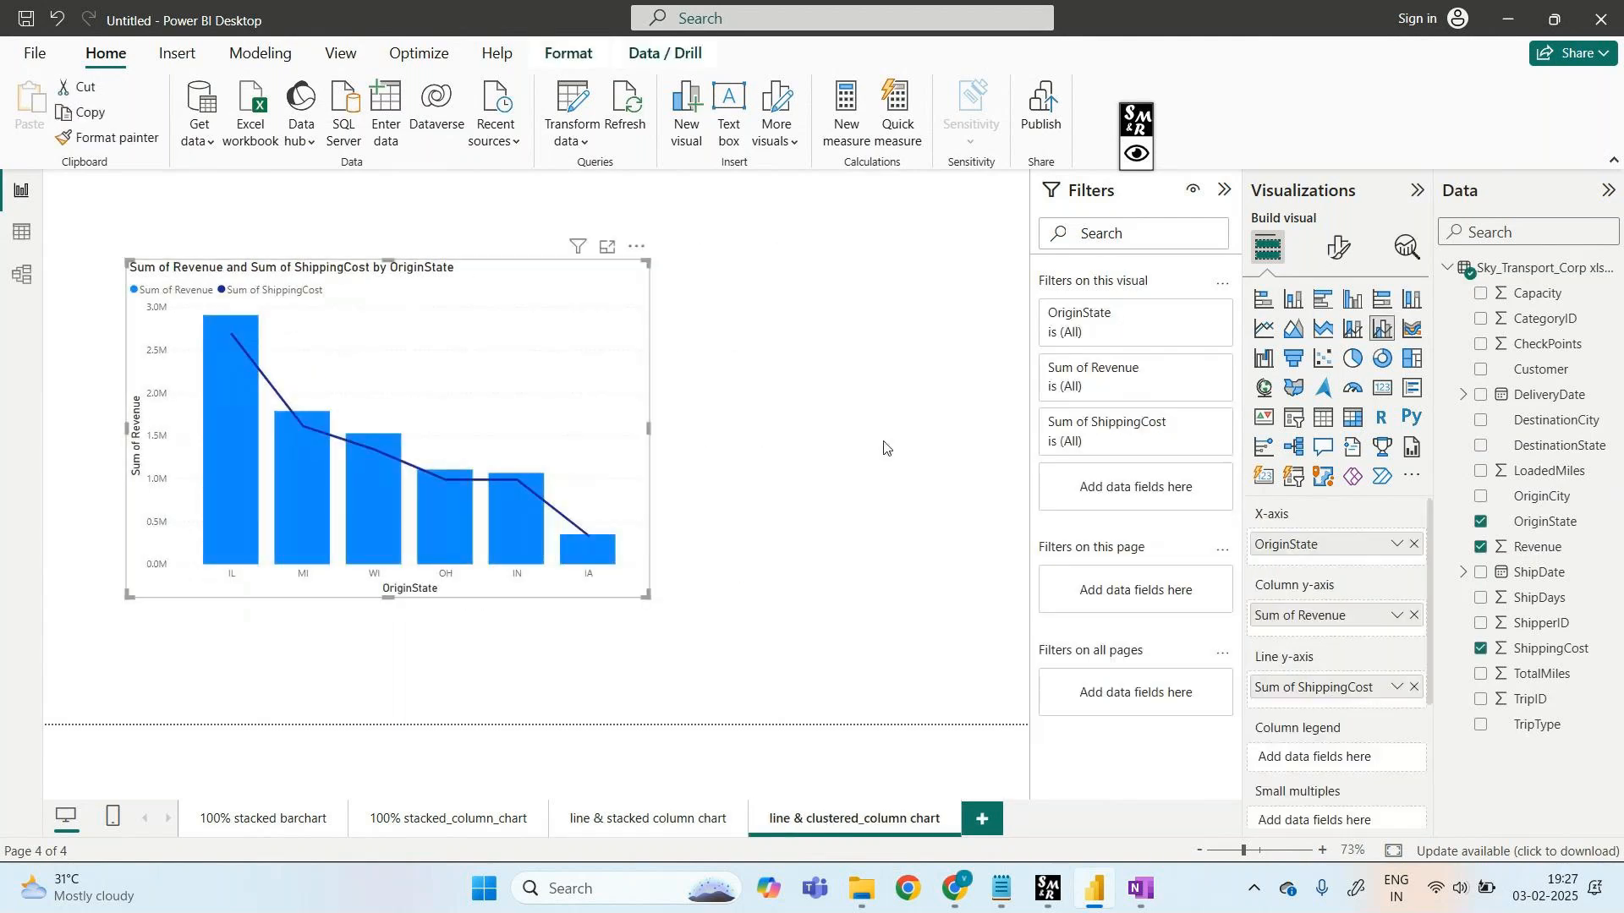
{"action": "left_click", "coordinate": [1412, 616]}
{"action": "left_click_drag", "start_coordinate": [1319, 686], "coordinate": [1343, 616]}
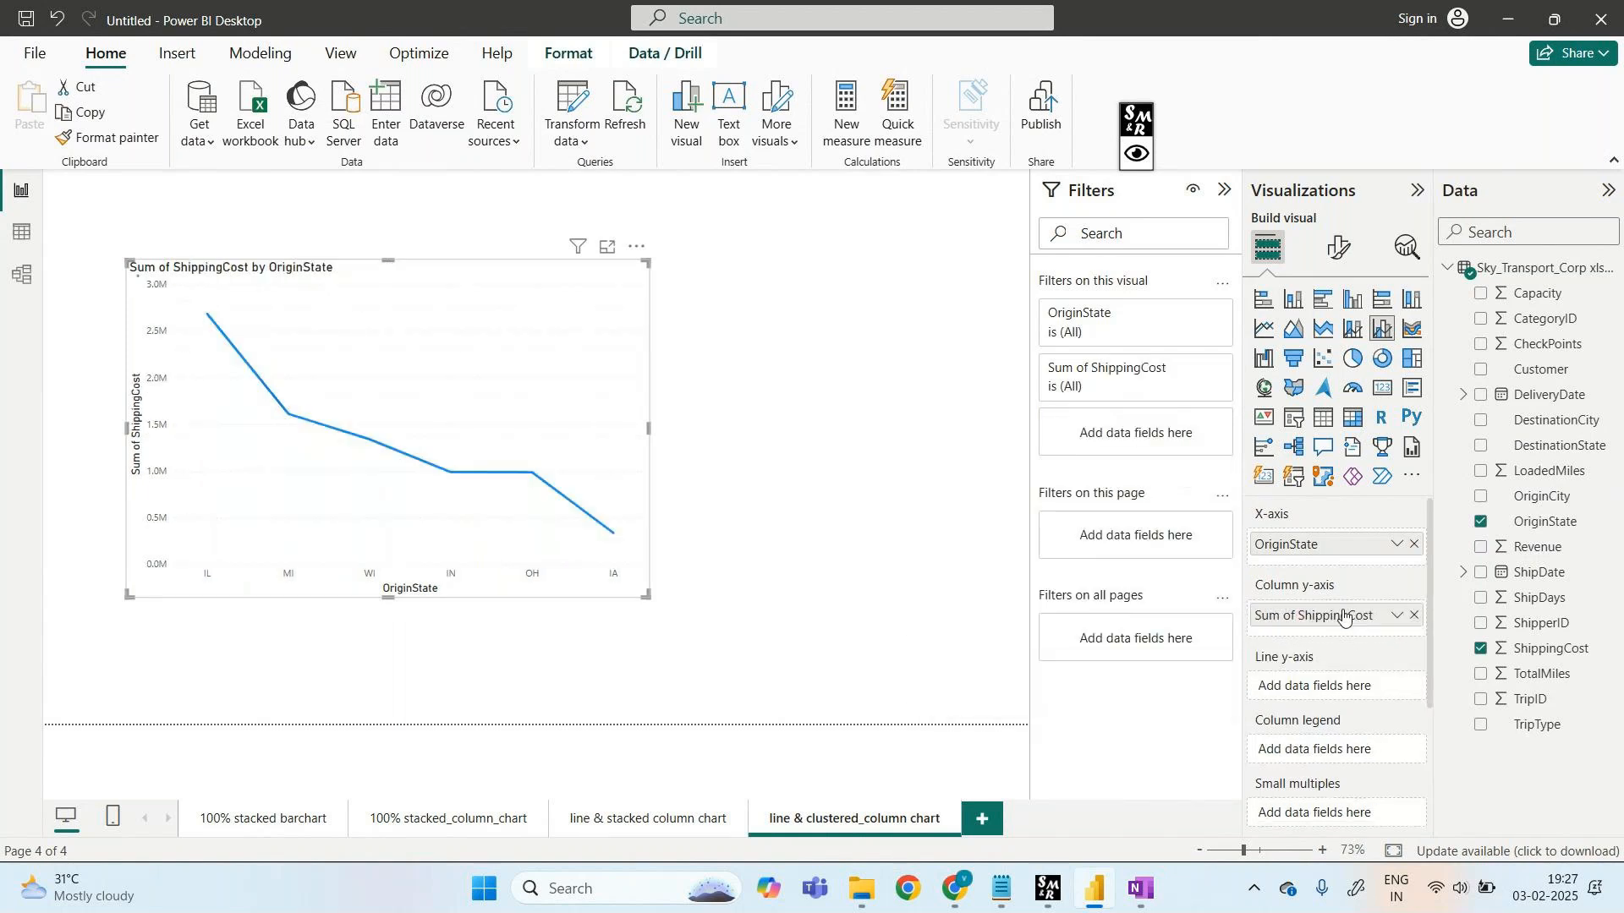
{"action": "left_click_drag", "start_coordinate": [1535, 547], "coordinate": [1374, 696]}
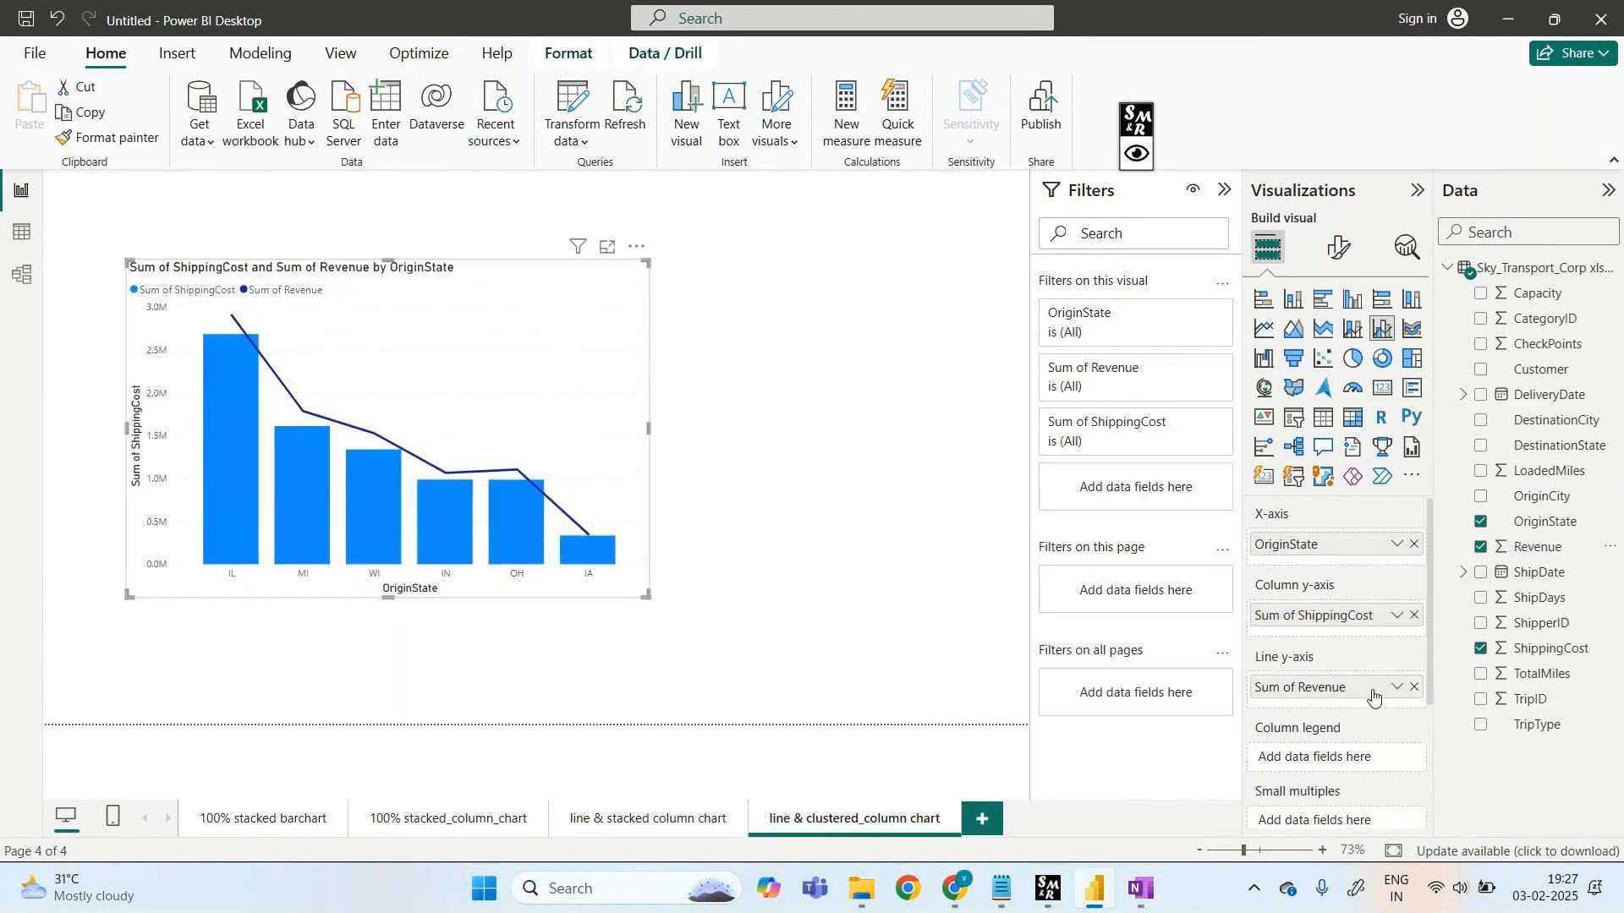
{"action": "left_click", "coordinate": [675, 828]}
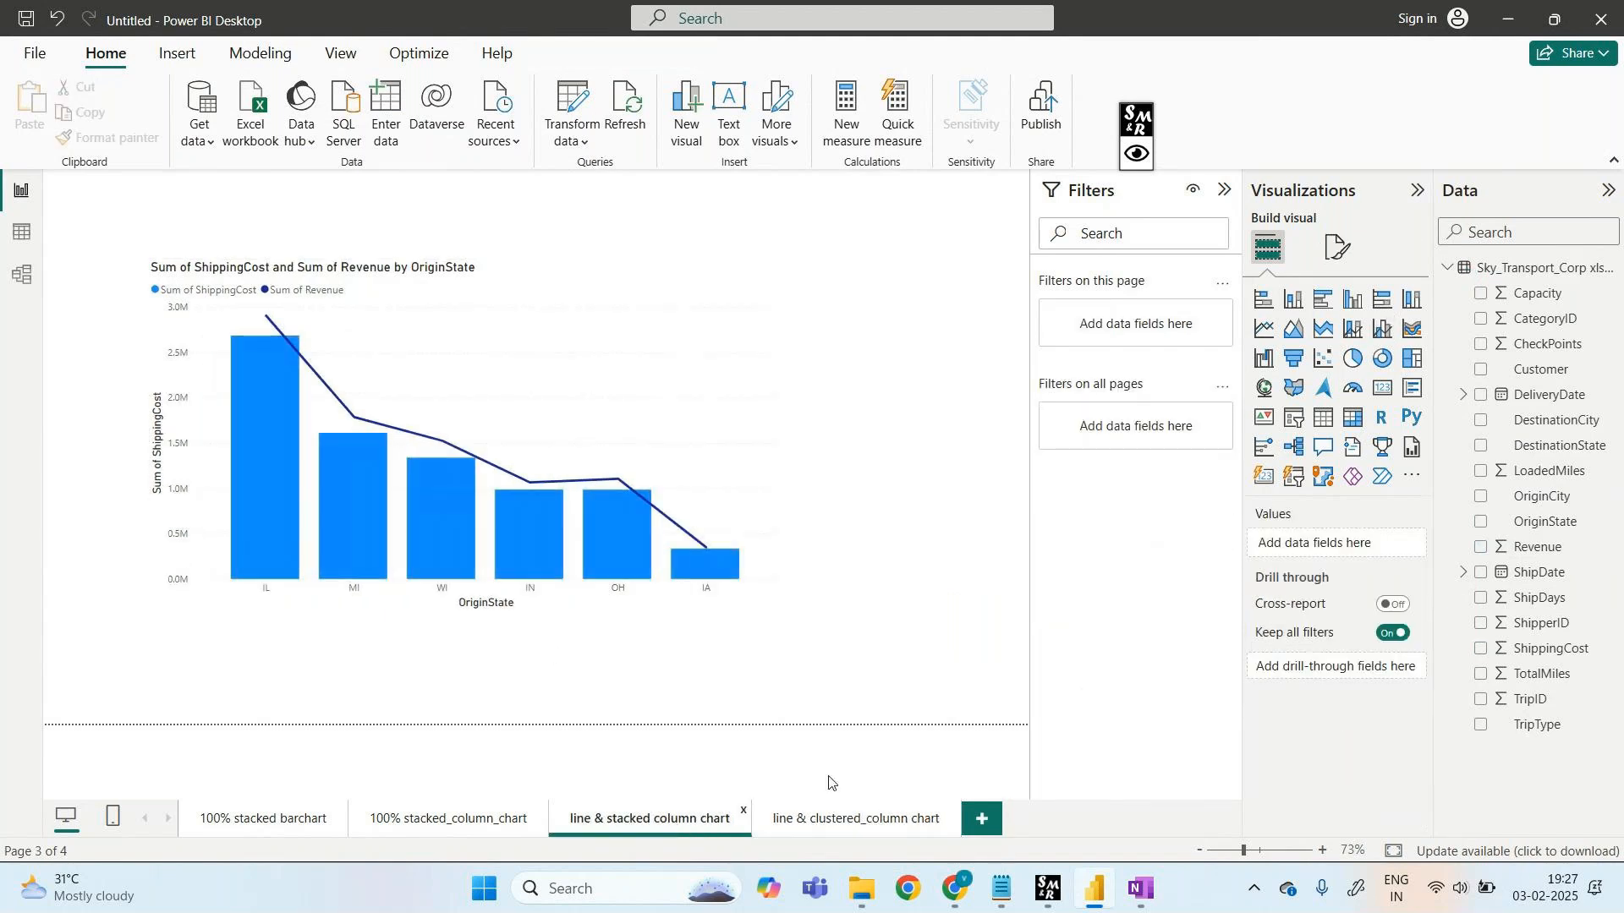
- Switch between the clustered and stacked chart pages, ending on line & clustered_column chart
{"action": "left_click", "coordinate": [855, 821]}
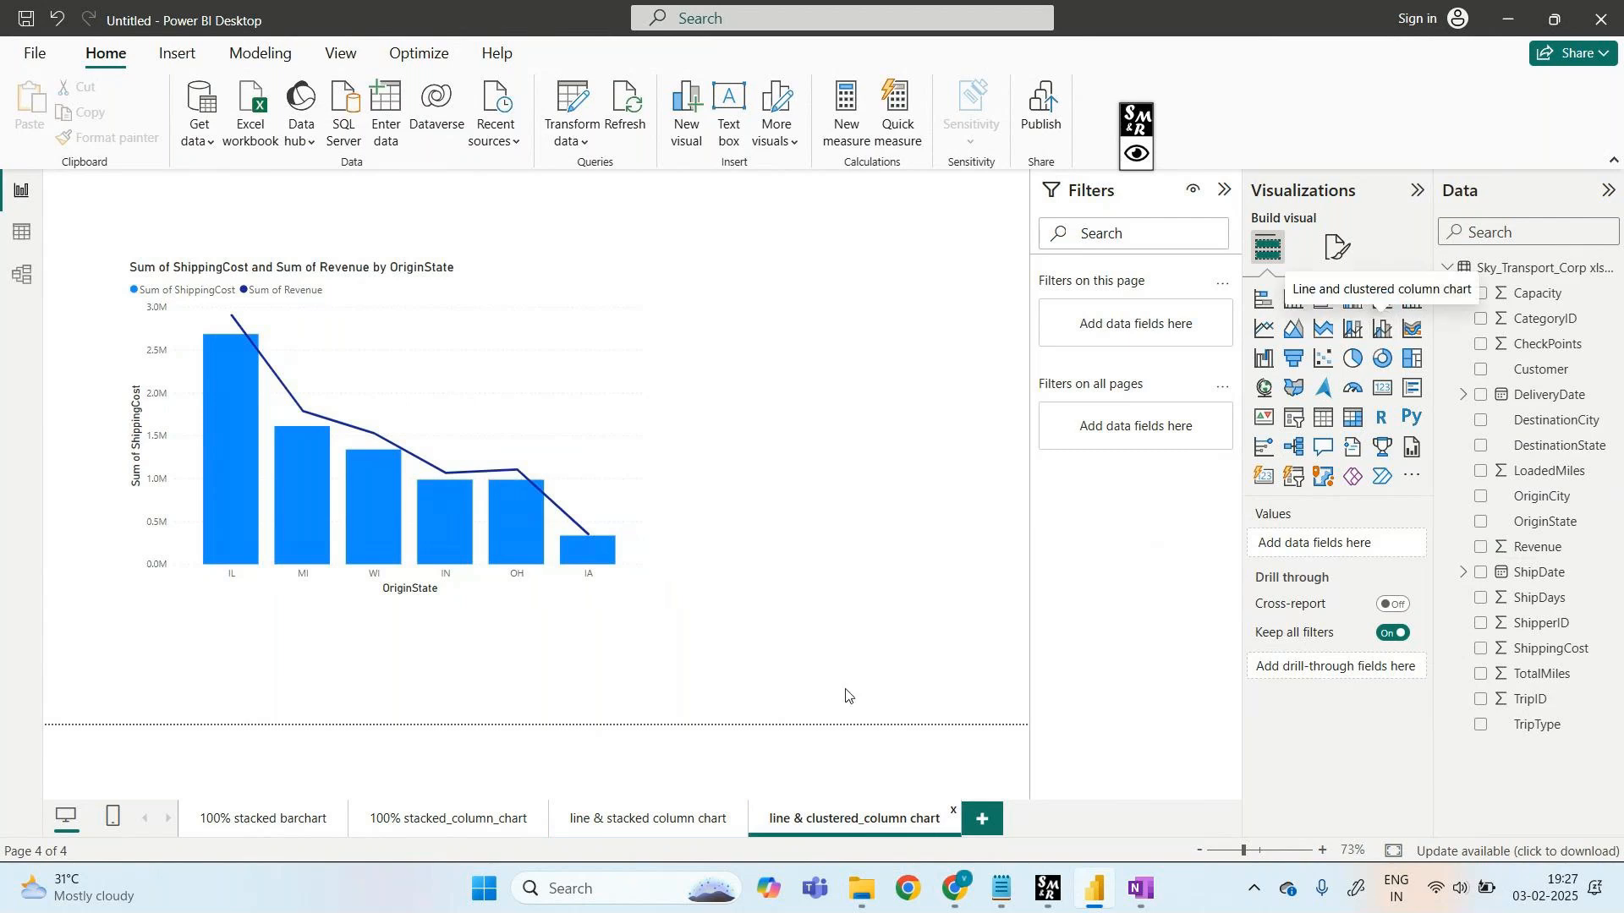
{"action": "left_click", "coordinate": [616, 819]}
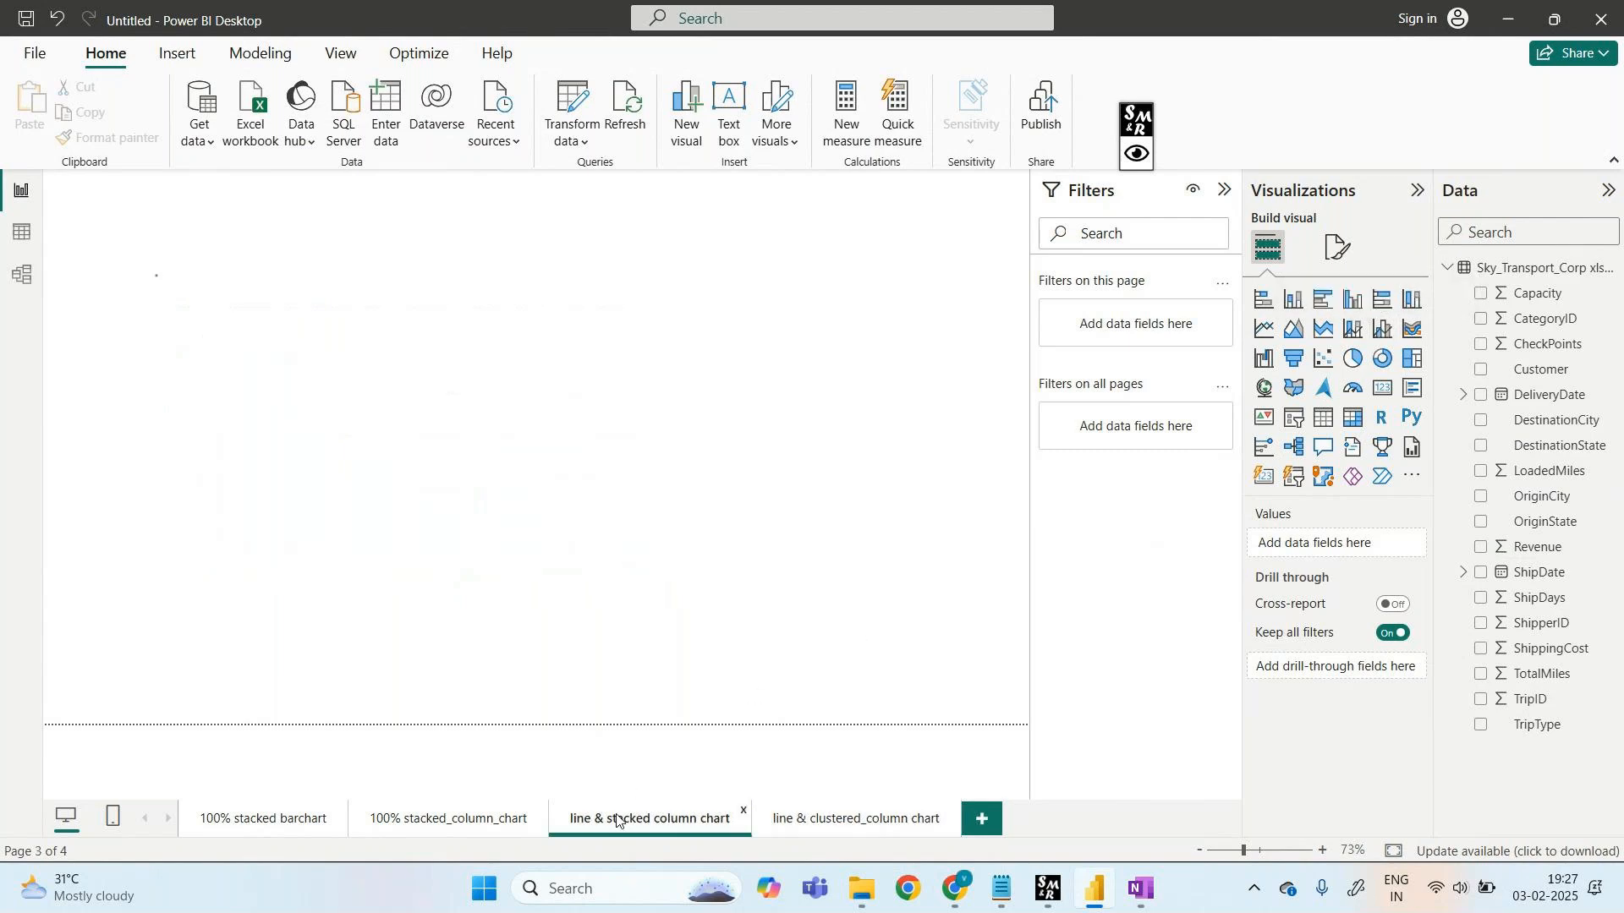
{"action": "left_click", "coordinate": [845, 822]}
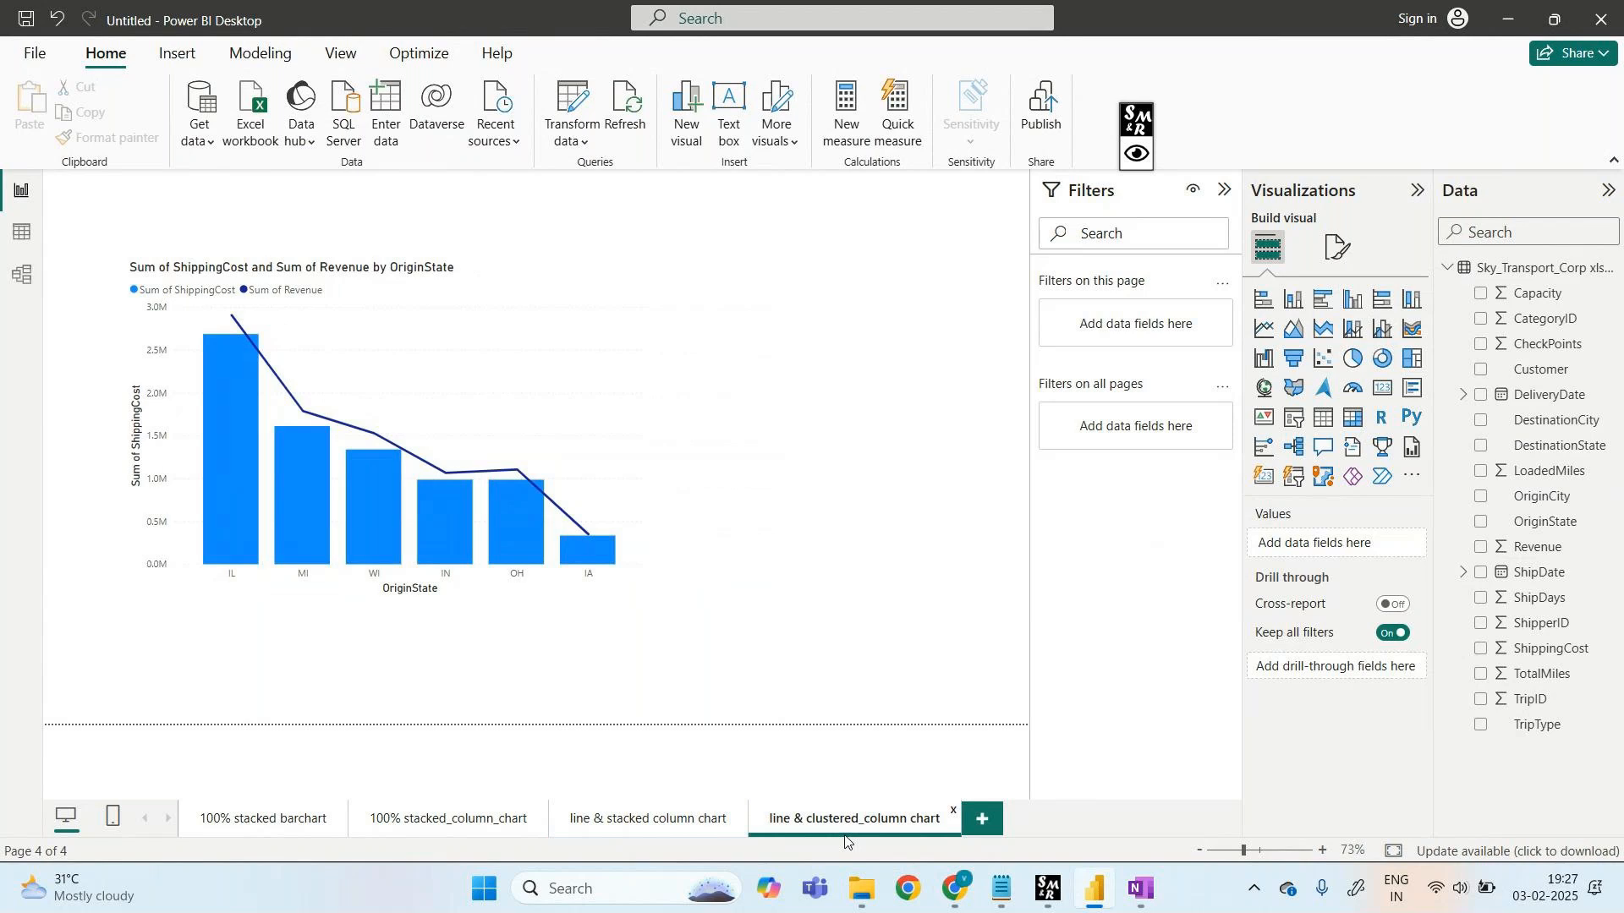
- Draw a freehand arrow and handwritten label pointing out the stacked chart page tab
{"action": "left_click", "coordinate": [1137, 154]}
{"action": "left_click", "coordinate": [1205, 121]}
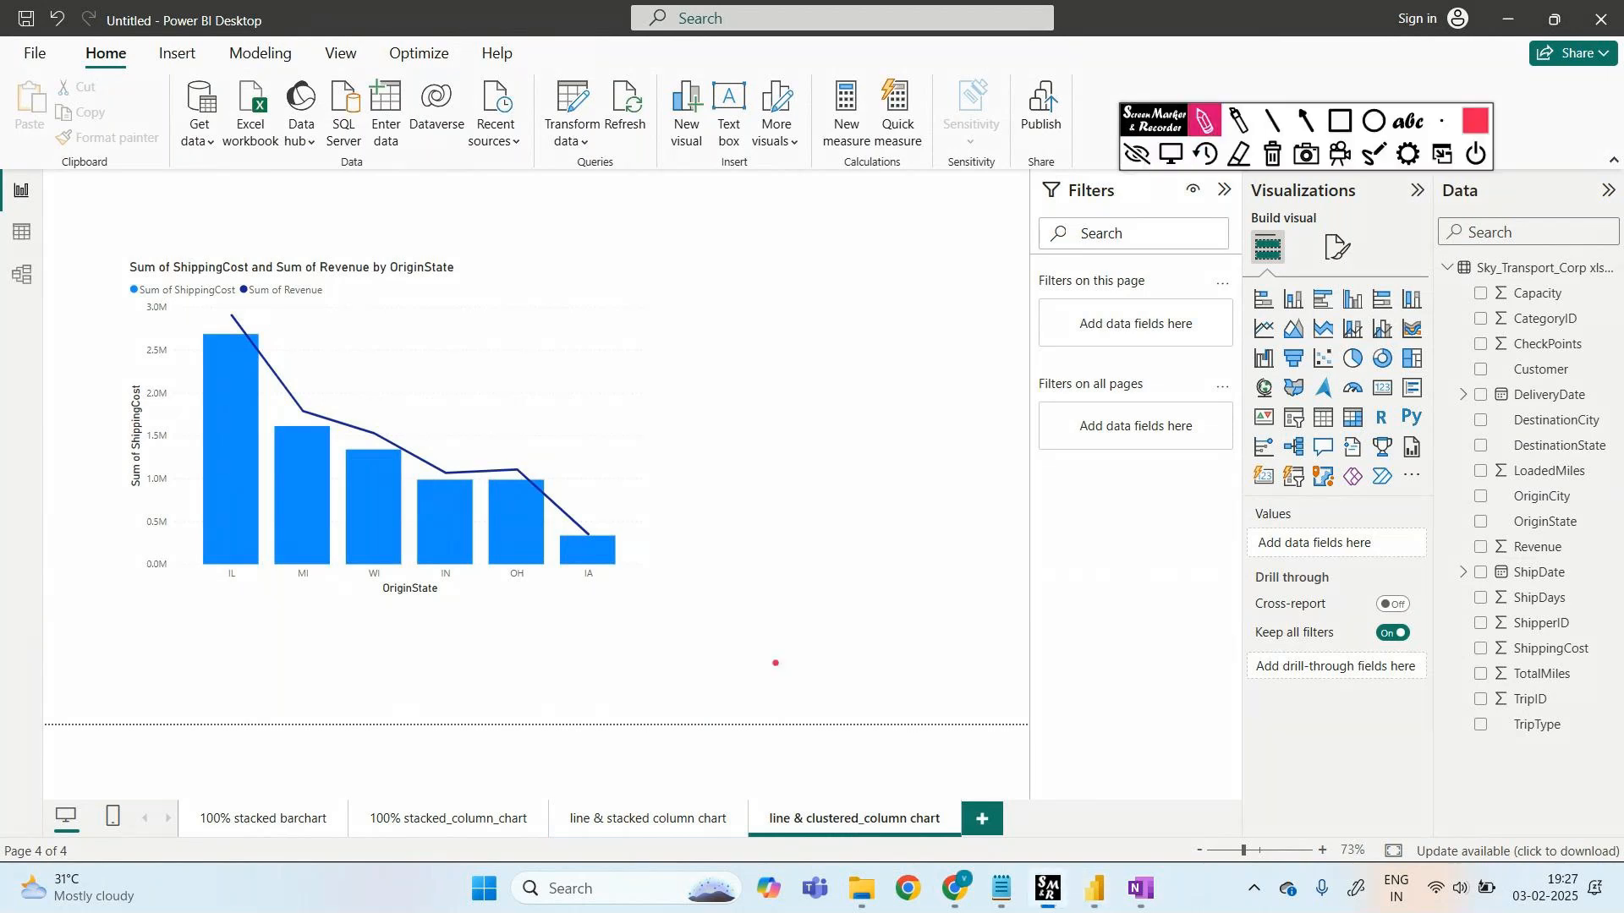
{"action": "mouse_move", "coordinate": [631, 797]}
{"action": "left_mouse_down"}
{"action": "mouse_move", "coordinate": [627, 752]}
{"action": "mouse_move", "coordinate": [638, 771]}
{"action": "left_mouse_up"}
{"action": "mouse_move", "coordinate": [529, 699]}
{"action": "left_mouse_down"}
{"action": "mouse_move", "coordinate": [527, 726]}
{"action": "mouse_move", "coordinate": [610, 702]}
{"action": "mouse_move", "coordinate": [655, 713]}
{"action": "mouse_move", "coordinate": [717, 687]}
{"action": "left_mouse_up"}
{"action": "mouse_move", "coordinate": [658, 759]}
{"action": "left_mouse_down"}
{"action": "mouse_move", "coordinate": [749, 747]}
{"action": "mouse_move", "coordinate": [716, 773]}
{"action": "mouse_move", "coordinate": [768, 766]}
{"action": "left_mouse_up"}
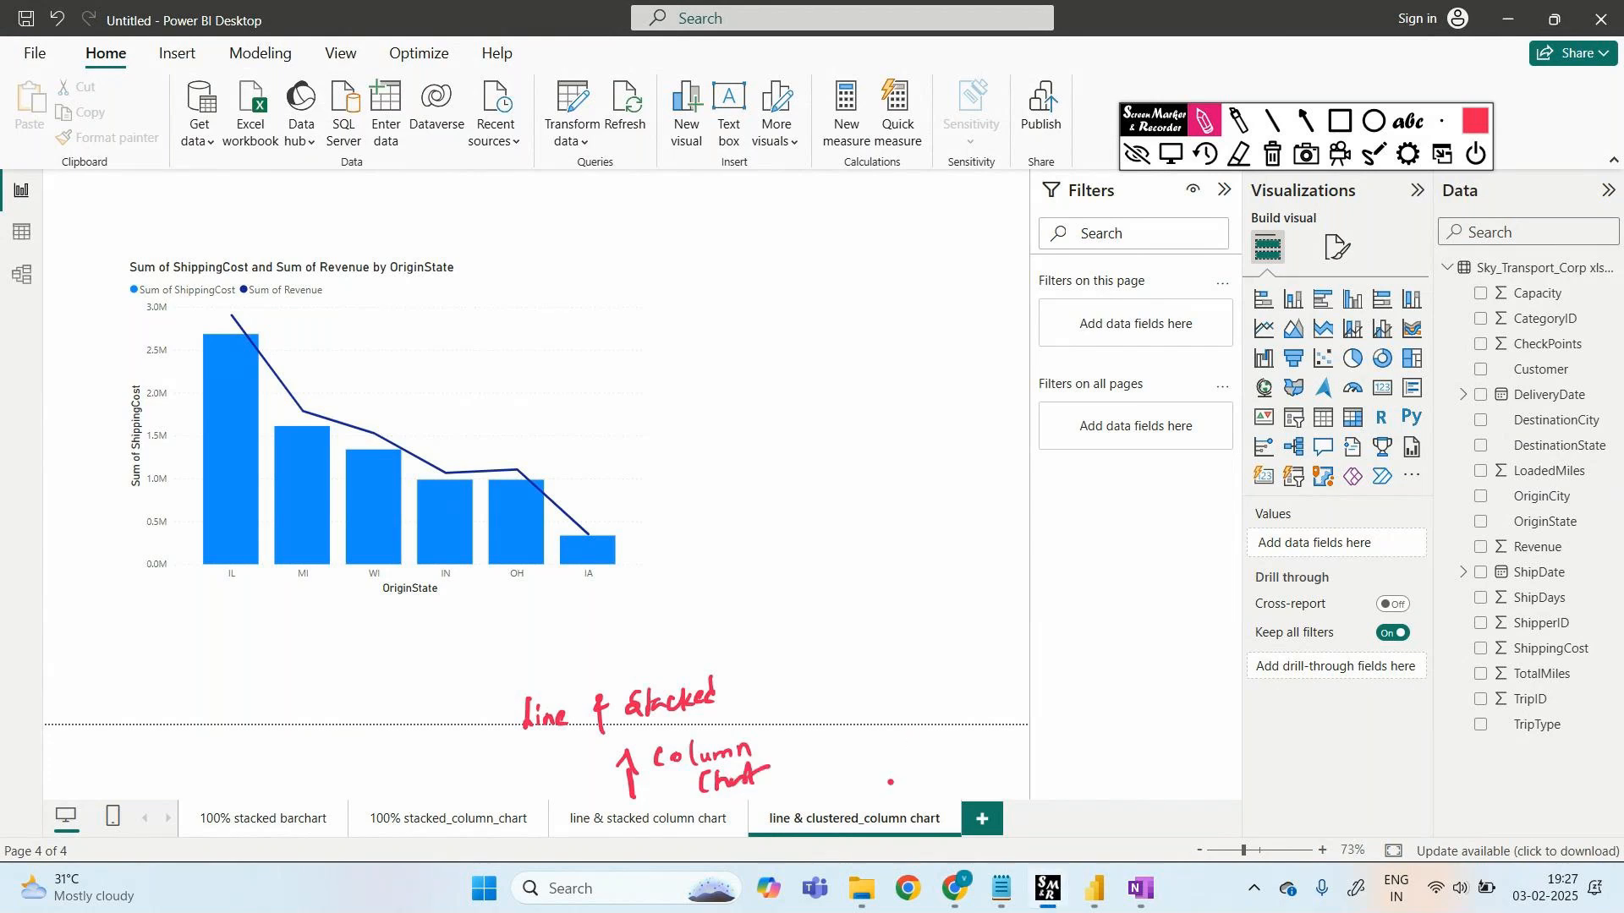
{"action": "mouse_move", "coordinate": [852, 798]}
{"action": "left_mouse_down"}
{"action": "mouse_move", "coordinate": [1127, 733]}
{"action": "mouse_move", "coordinate": [1161, 774]}
{"action": "mouse_move", "coordinate": [1328, 746]}
{"action": "left_mouse_up"}
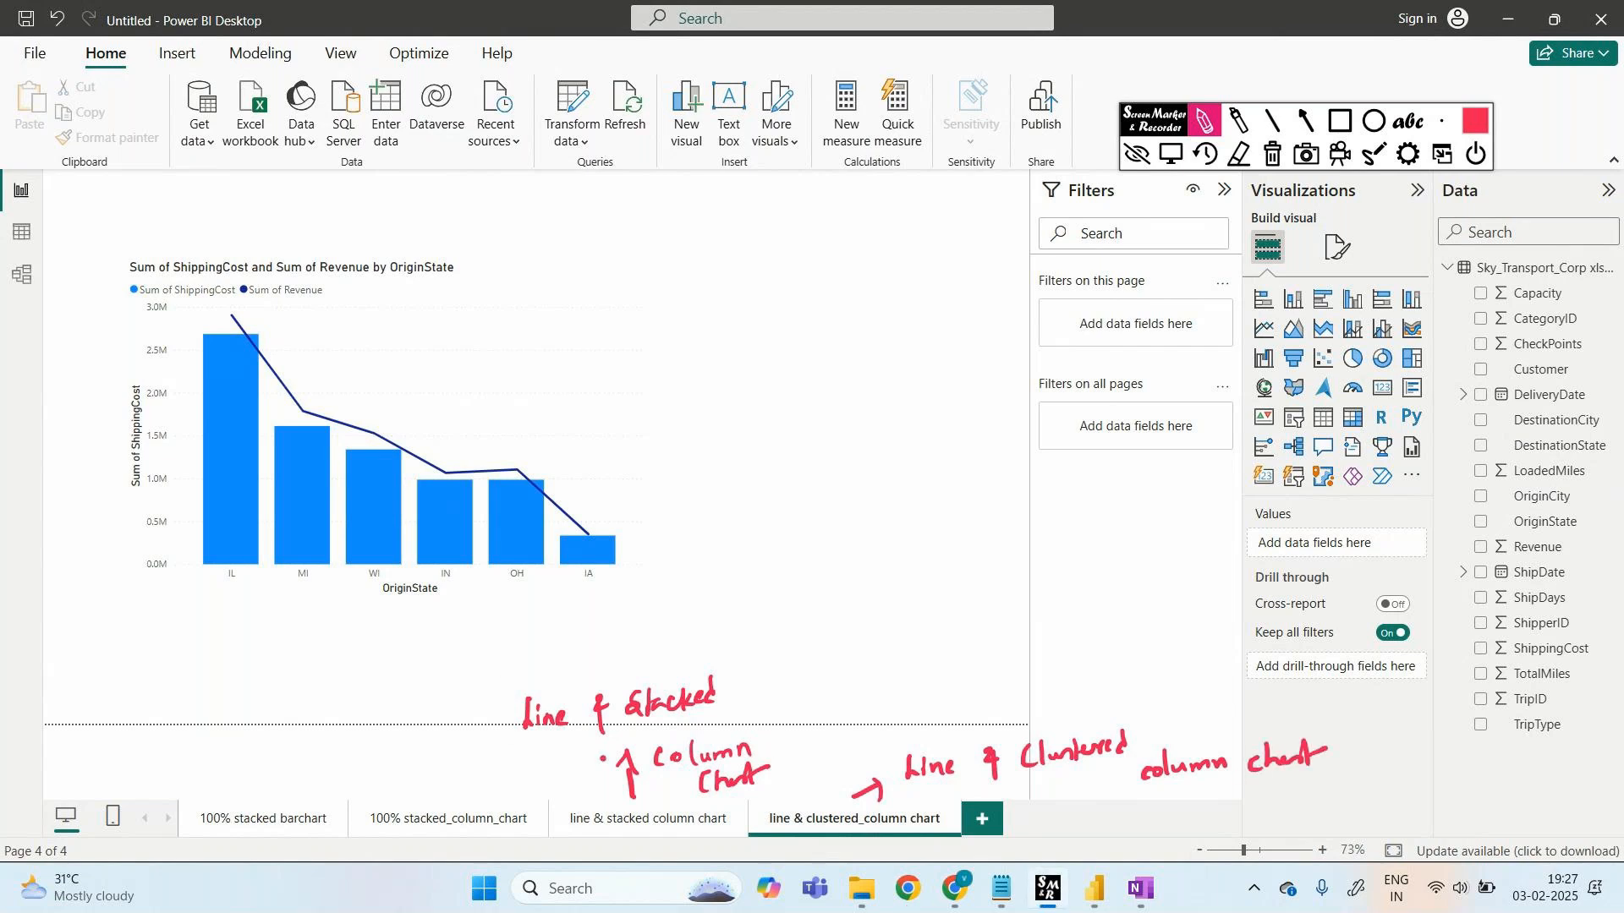
{"action": "left_click", "coordinate": [1272, 153]}
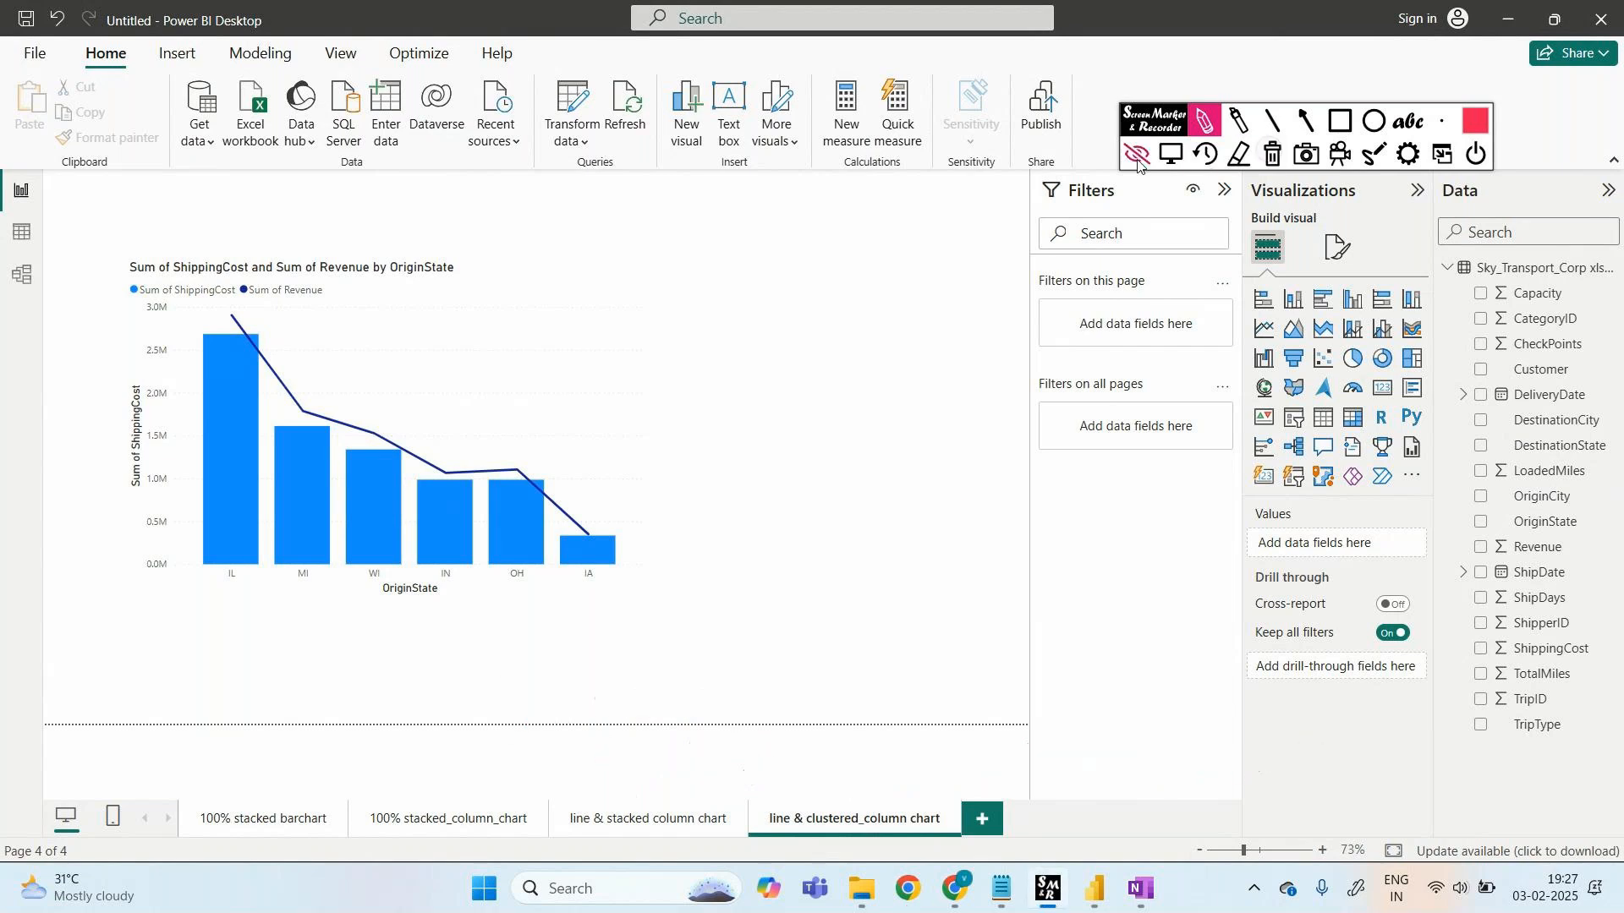
{"action": "left_click", "coordinate": [1138, 155]}
{"action": "left_click", "coordinate": [648, 818]}
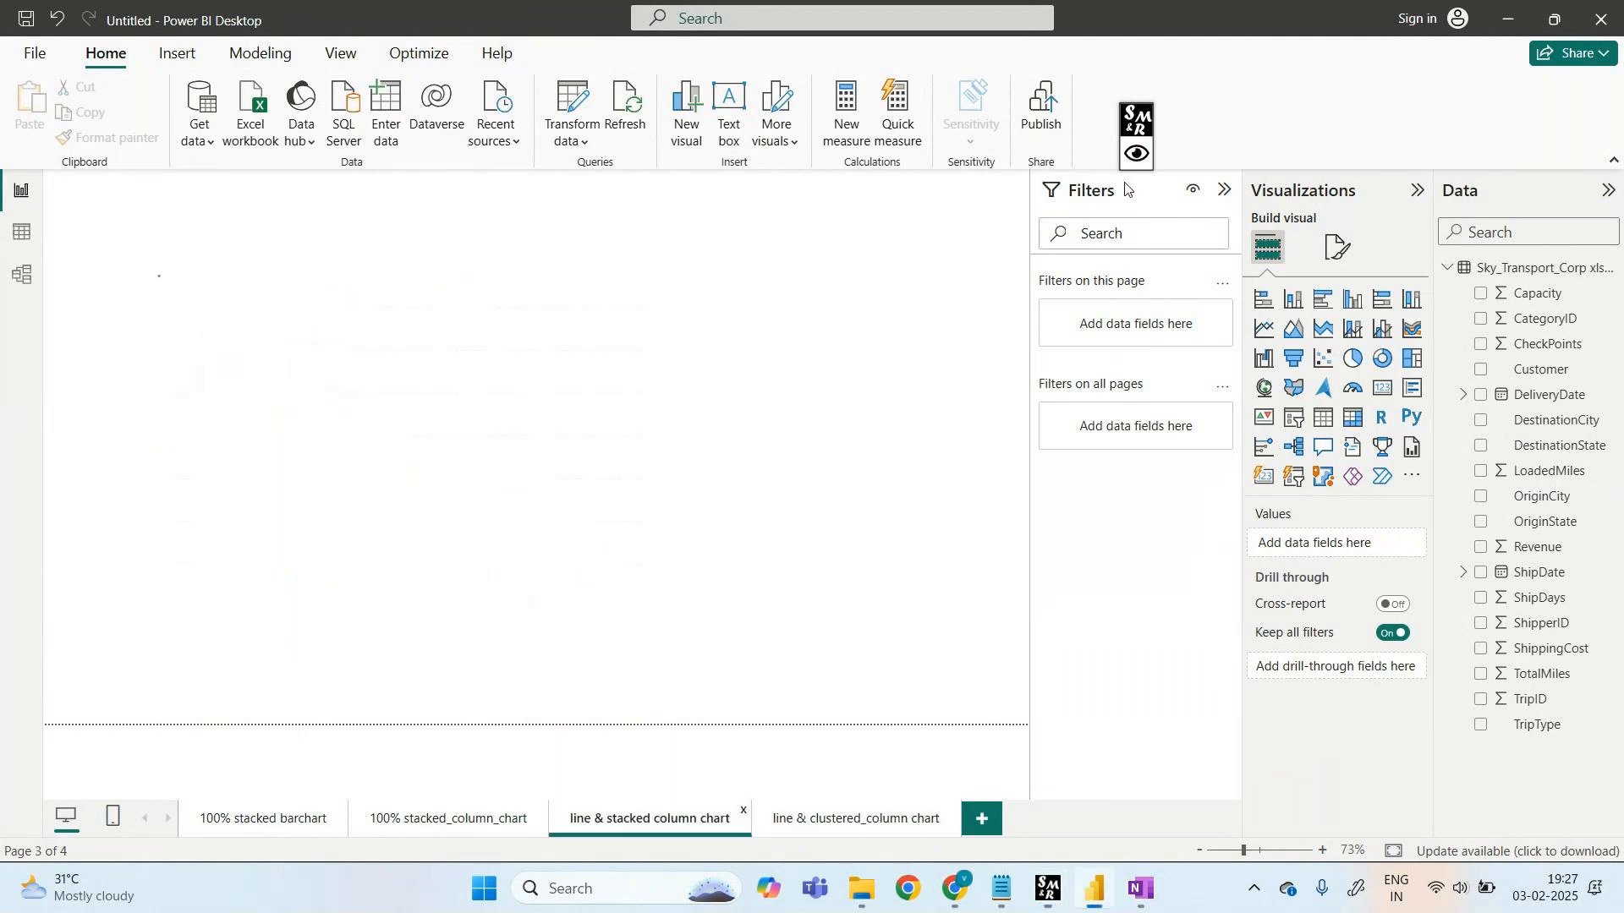
{"action": "left_click", "coordinate": [838, 818]}
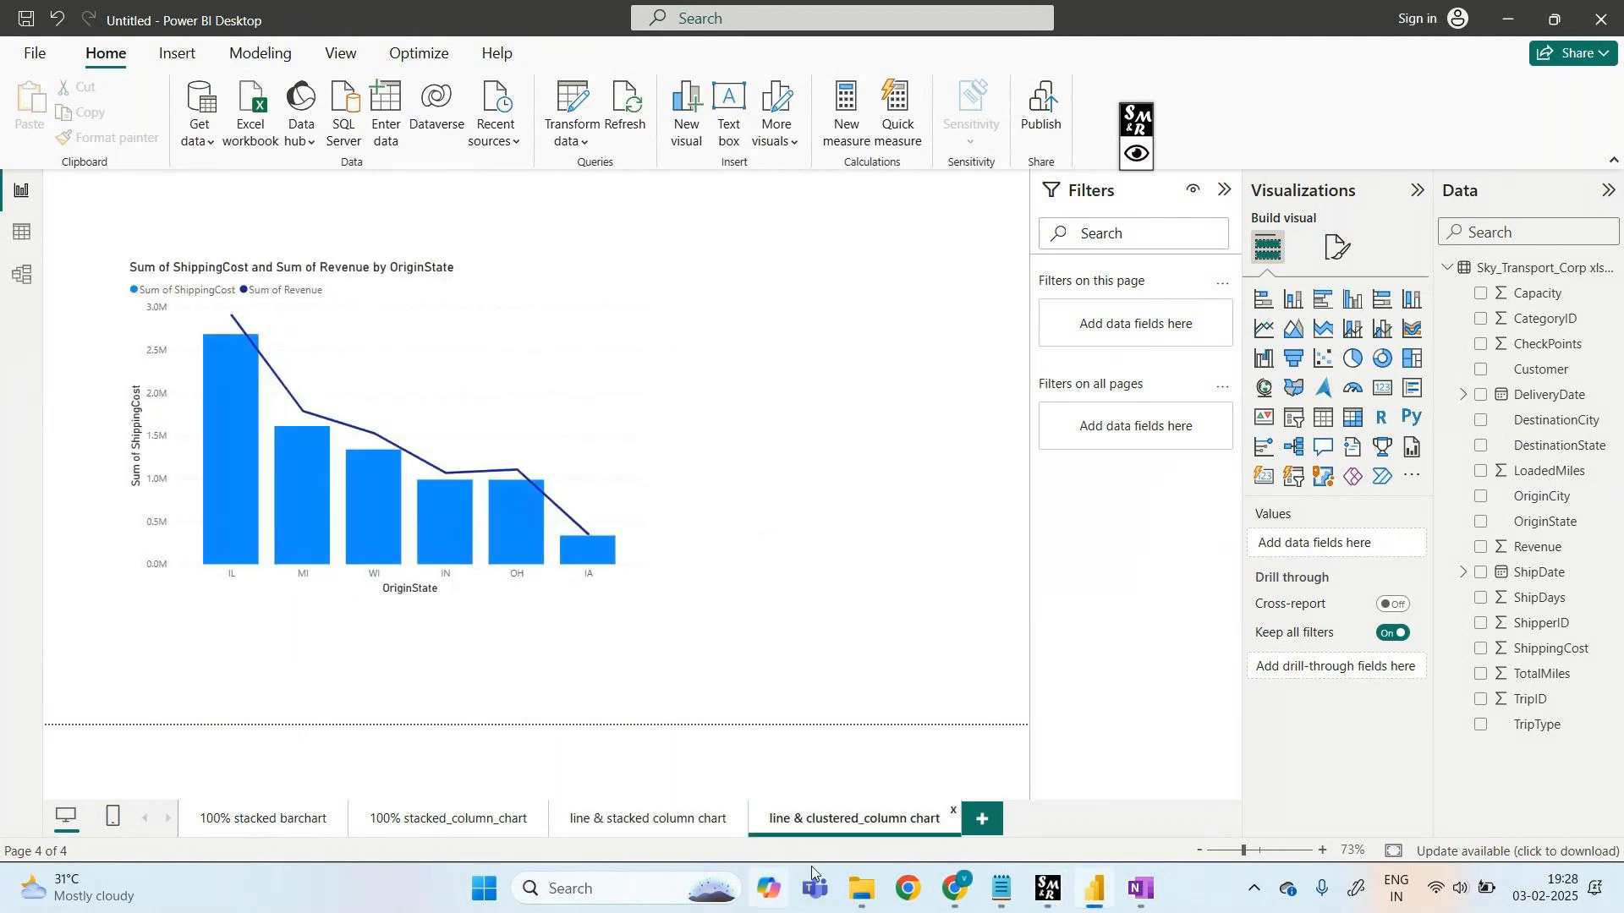
{"action": "left_click", "coordinate": [734, 815]}
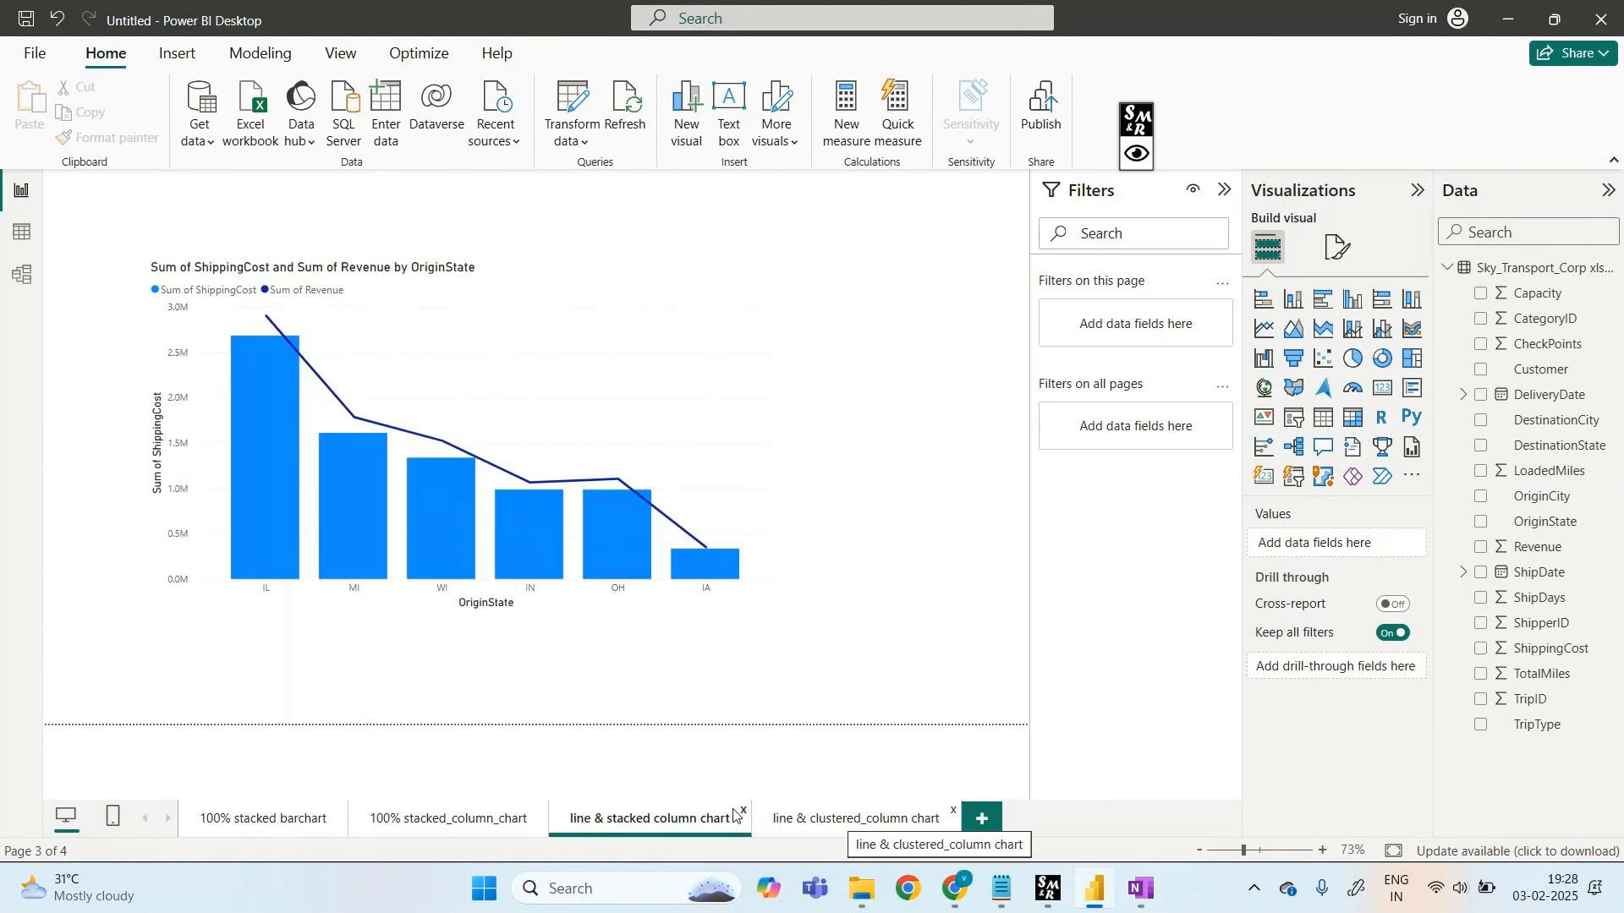
{"action": "left_click", "coordinate": [734, 815]}
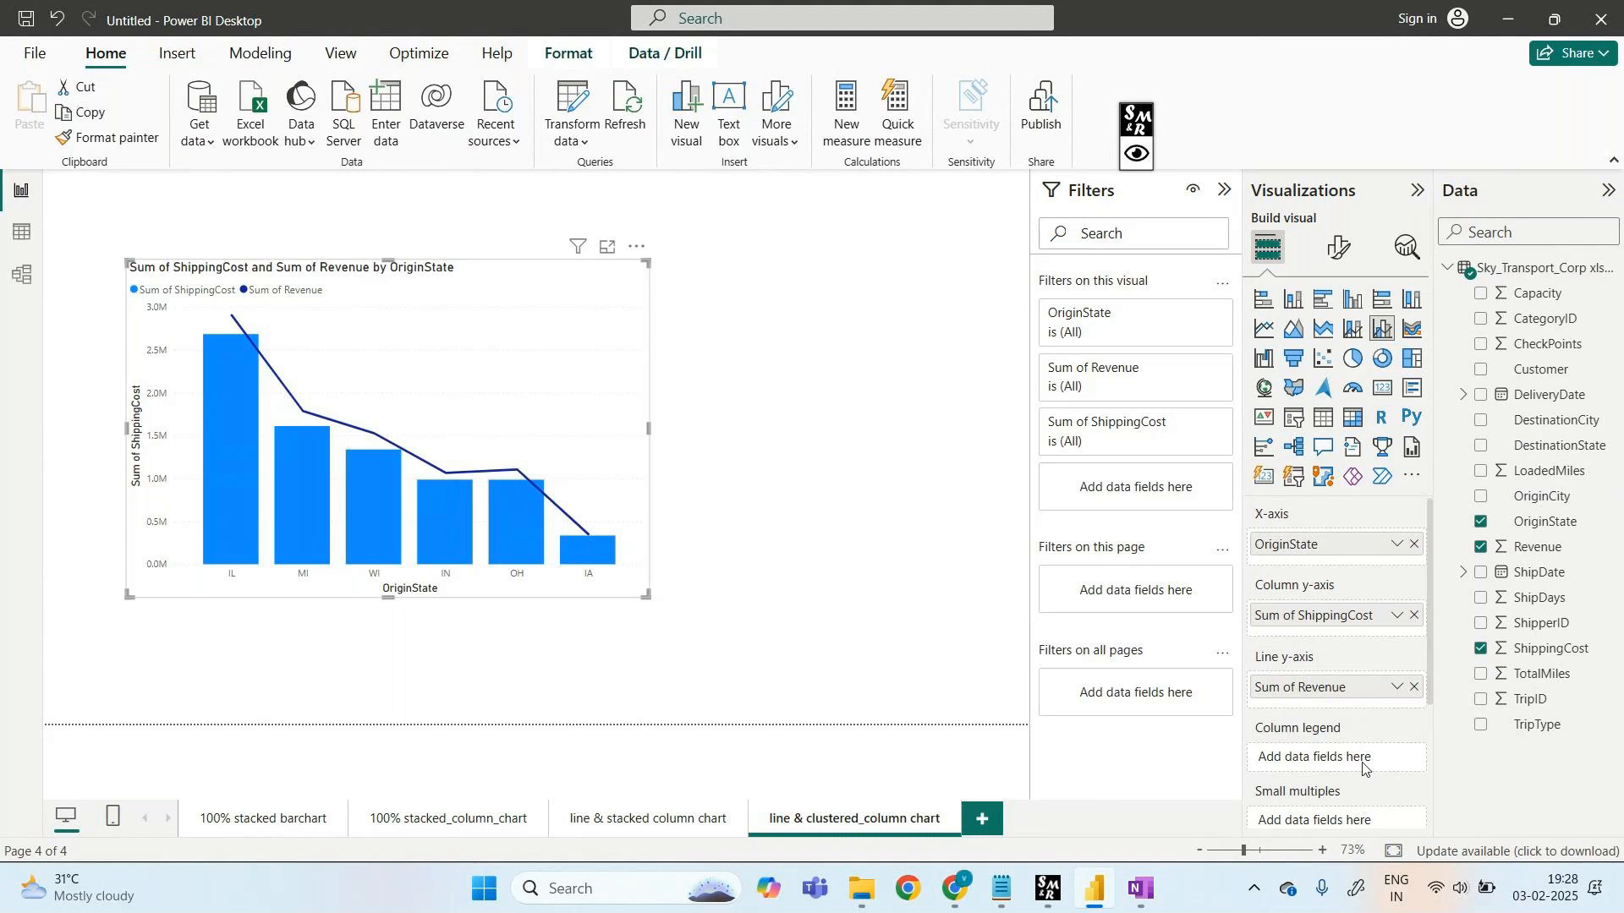
- Add TripType to the column legend, splitting ShippingCost into Domestic, Intercom and International bars
{"action": "scroll", "coordinate": [1363, 768], "scroll_direction": "down", "scroll_amount": 1}
{"action": "left_click_drag", "start_coordinate": [1538, 725], "coordinate": [1353, 729]}
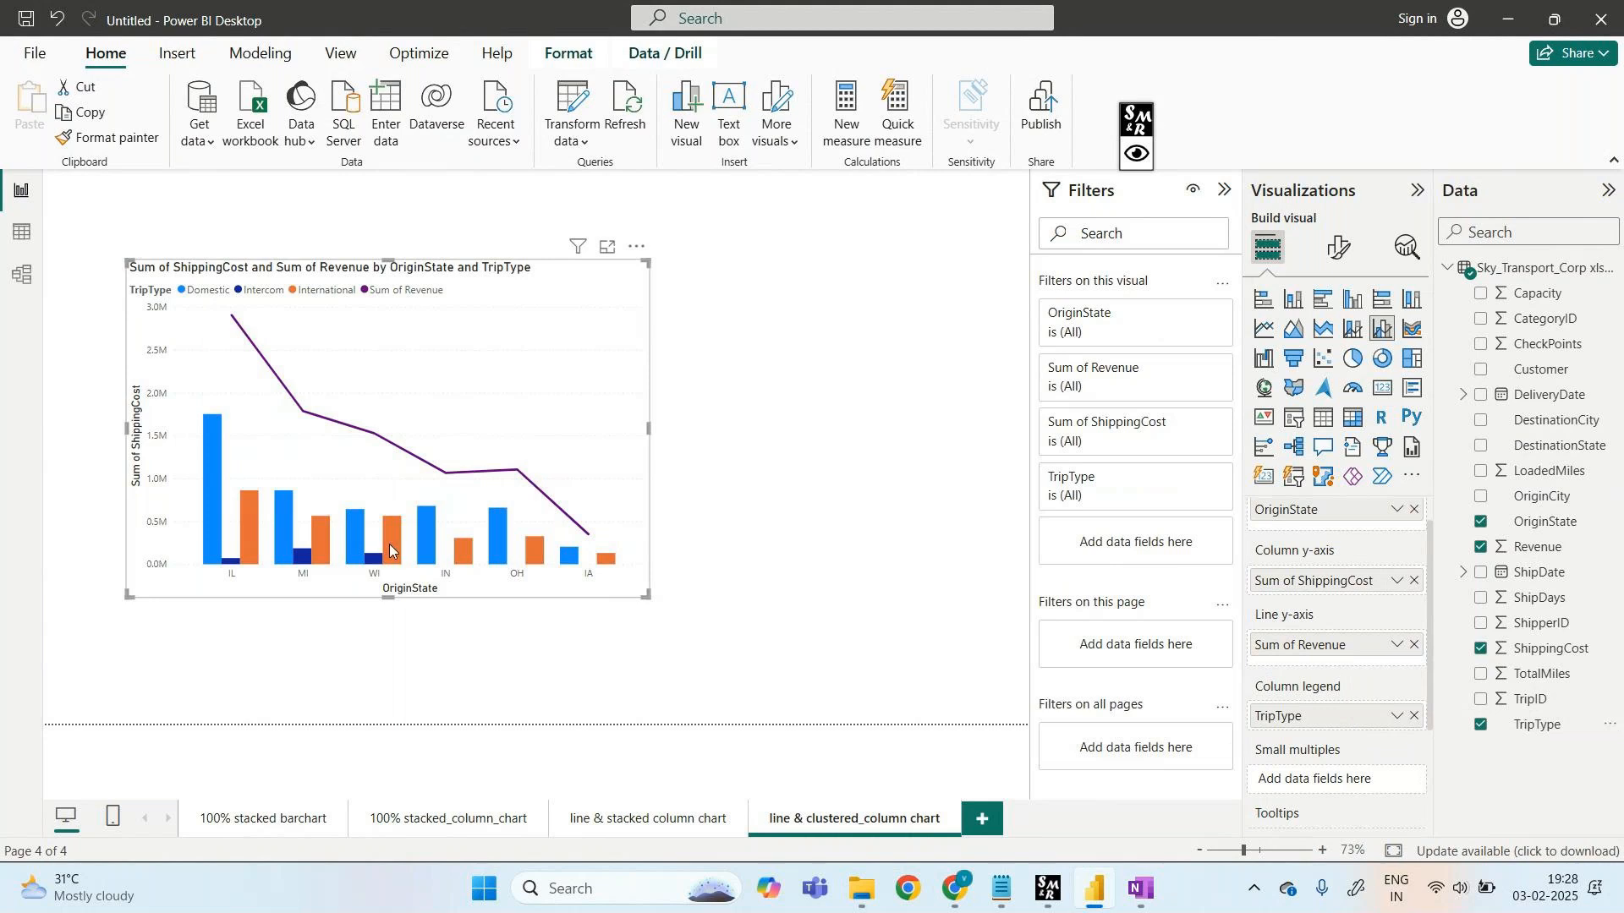
{"action": "mouse_move", "coordinate": [389, 551]}
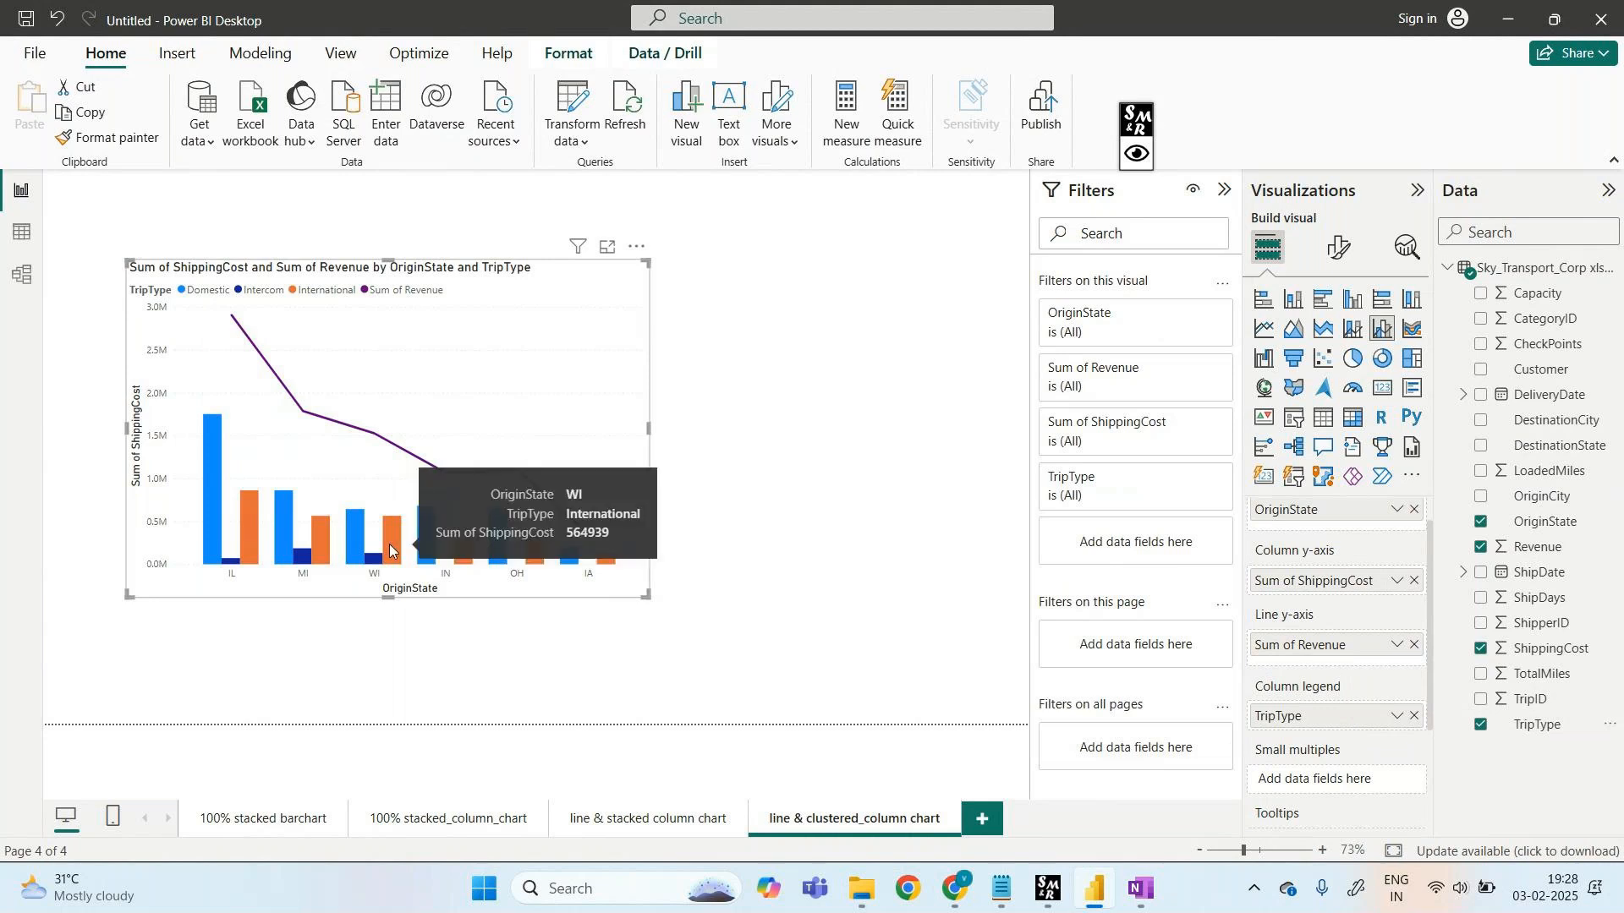
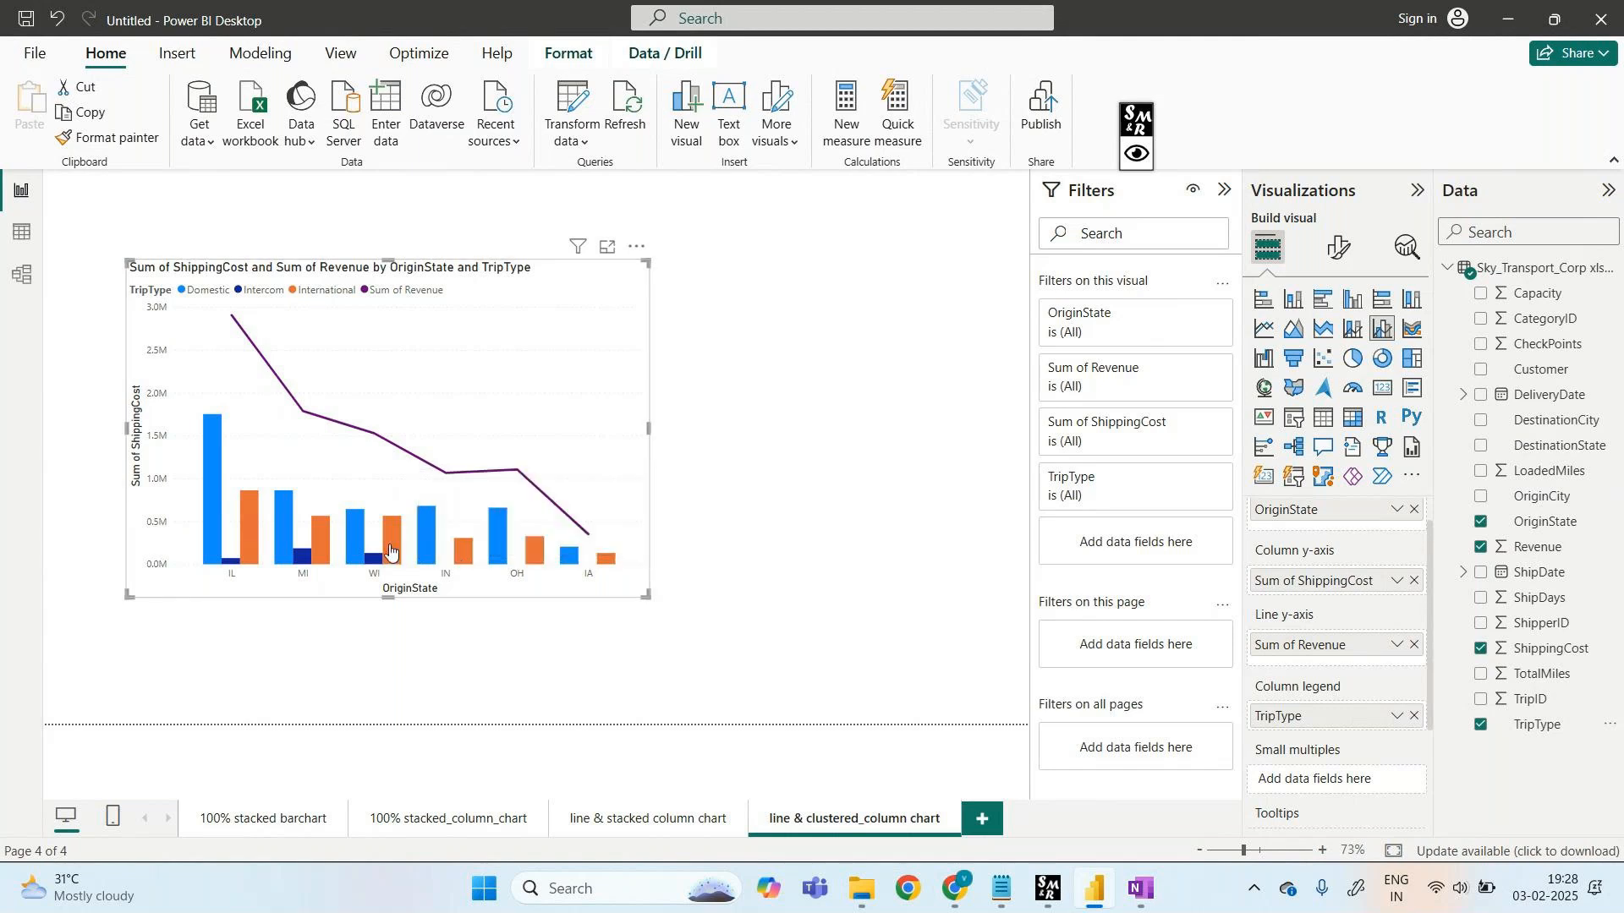
- Annotate the TripType legend field, the IL category columns and the revenue line with circles and arrows
{"action": "left_click", "coordinate": [1136, 153]}
{"action": "left_click_drag", "start_coordinate": [1262, 733], "coordinate": [1257, 692]}
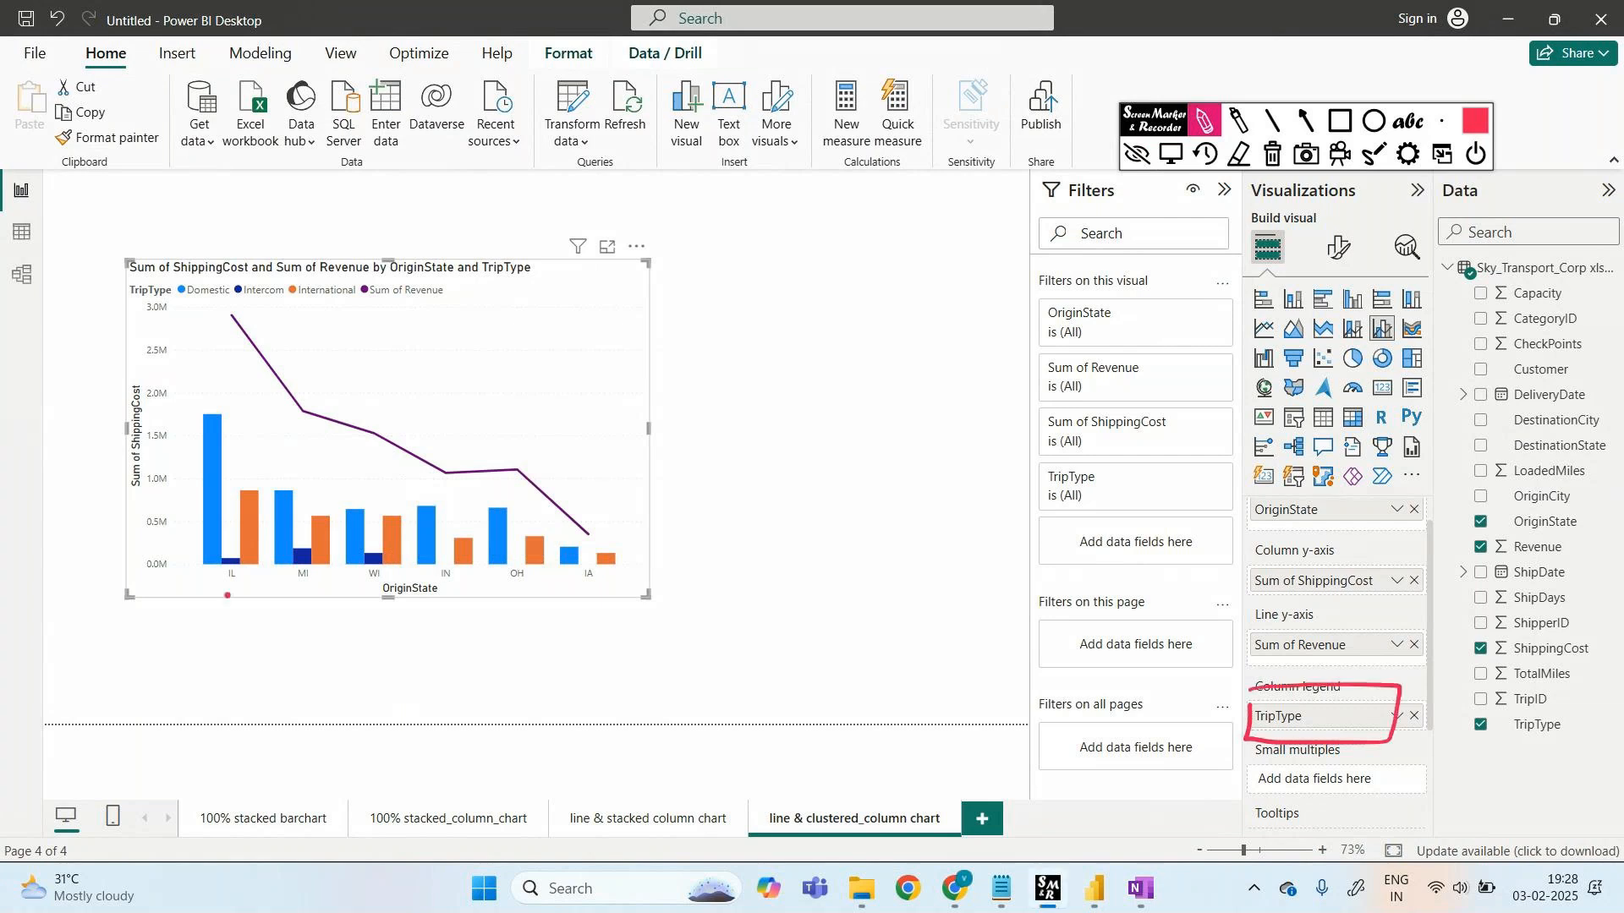
{"action": "left_click_drag", "start_coordinate": [204, 591], "coordinate": [267, 586]}
{"action": "left_click_drag", "start_coordinate": [203, 298], "coordinate": [206, 387]}
{"action": "left_click_drag", "start_coordinate": [259, 302], "coordinate": [230, 478]}
{"action": "left_click_drag", "start_coordinate": [309, 299], "coordinate": [255, 478]}
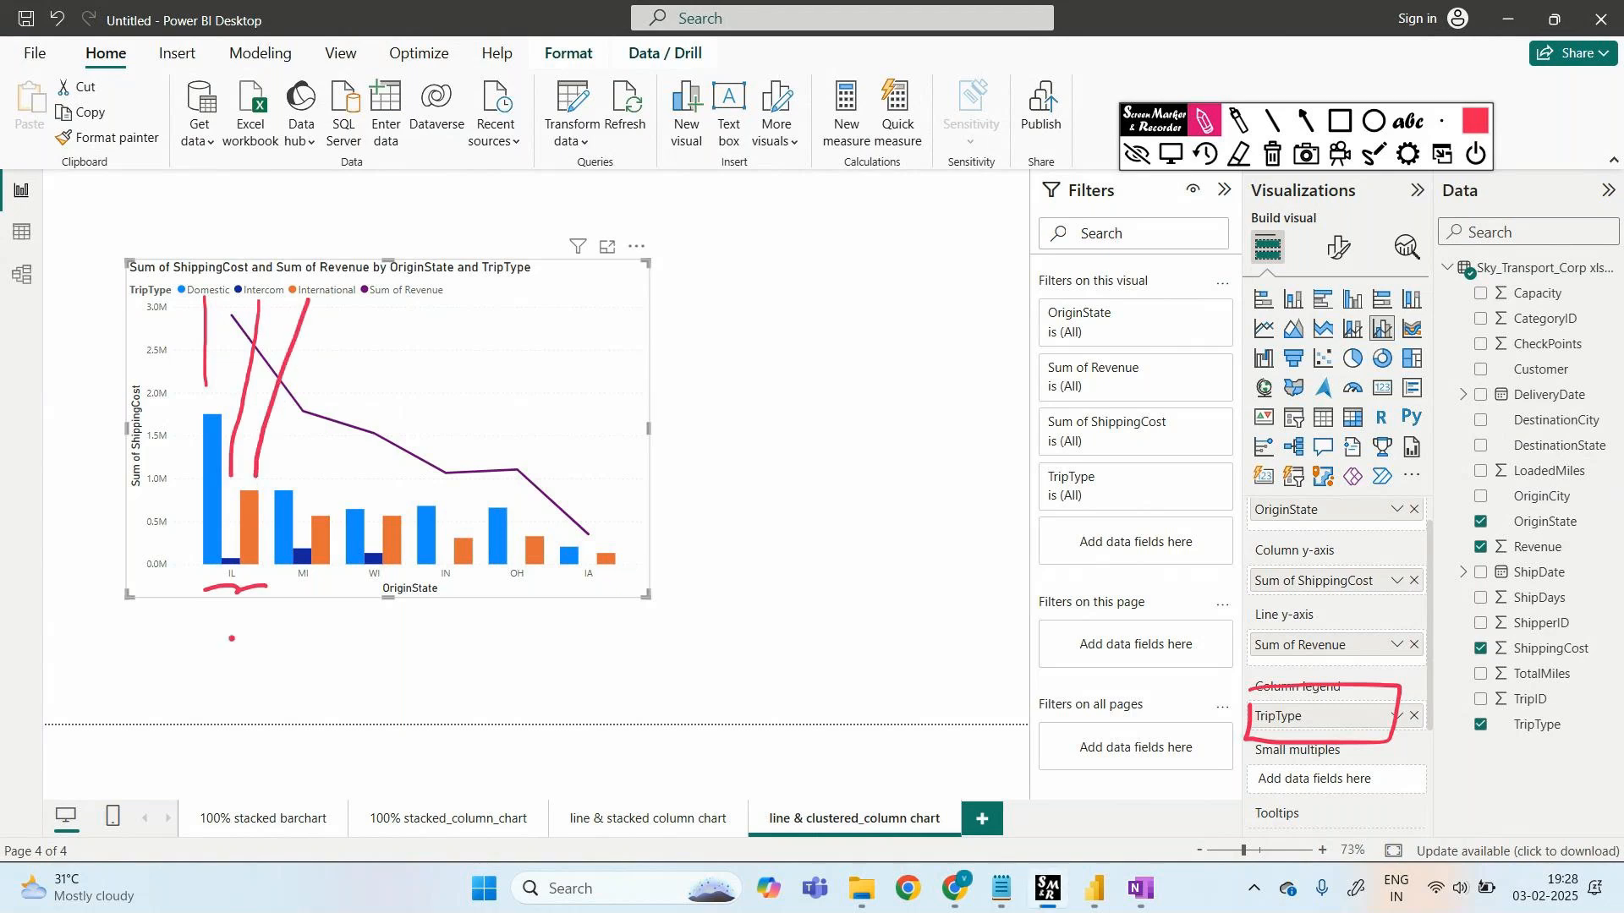
{"action": "mouse_move", "coordinate": [378, 306]}
{"action": "left_mouse_down"}
{"action": "mouse_move", "coordinate": [373, 412]}
{"action": "mouse_move", "coordinate": [423, 427]}
{"action": "mouse_move", "coordinate": [433, 450]}
{"action": "mouse_move", "coordinate": [521, 458]}
{"action": "left_mouse_up"}
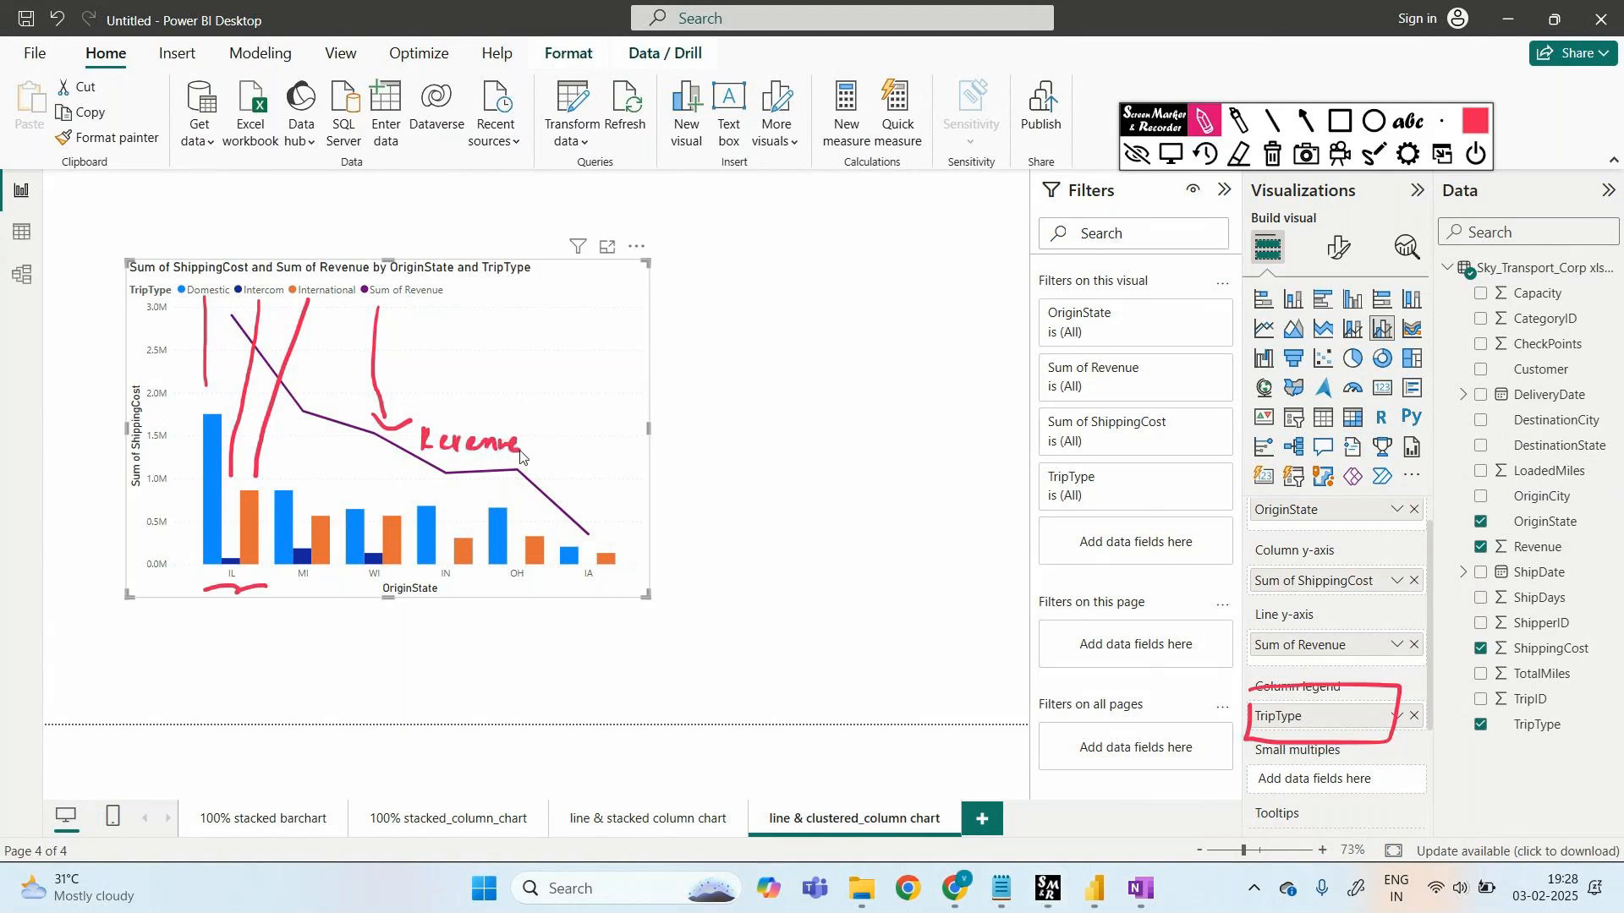
- Handwrite a brace and a note about the differences beside the chart, then clear the annotations
{"action": "mouse_move", "coordinate": [707, 321]}
{"action": "left_mouse_down"}
{"action": "mouse_move", "coordinate": [725, 423]}
{"action": "mouse_move", "coordinate": [690, 584]}
{"action": "left_mouse_up"}
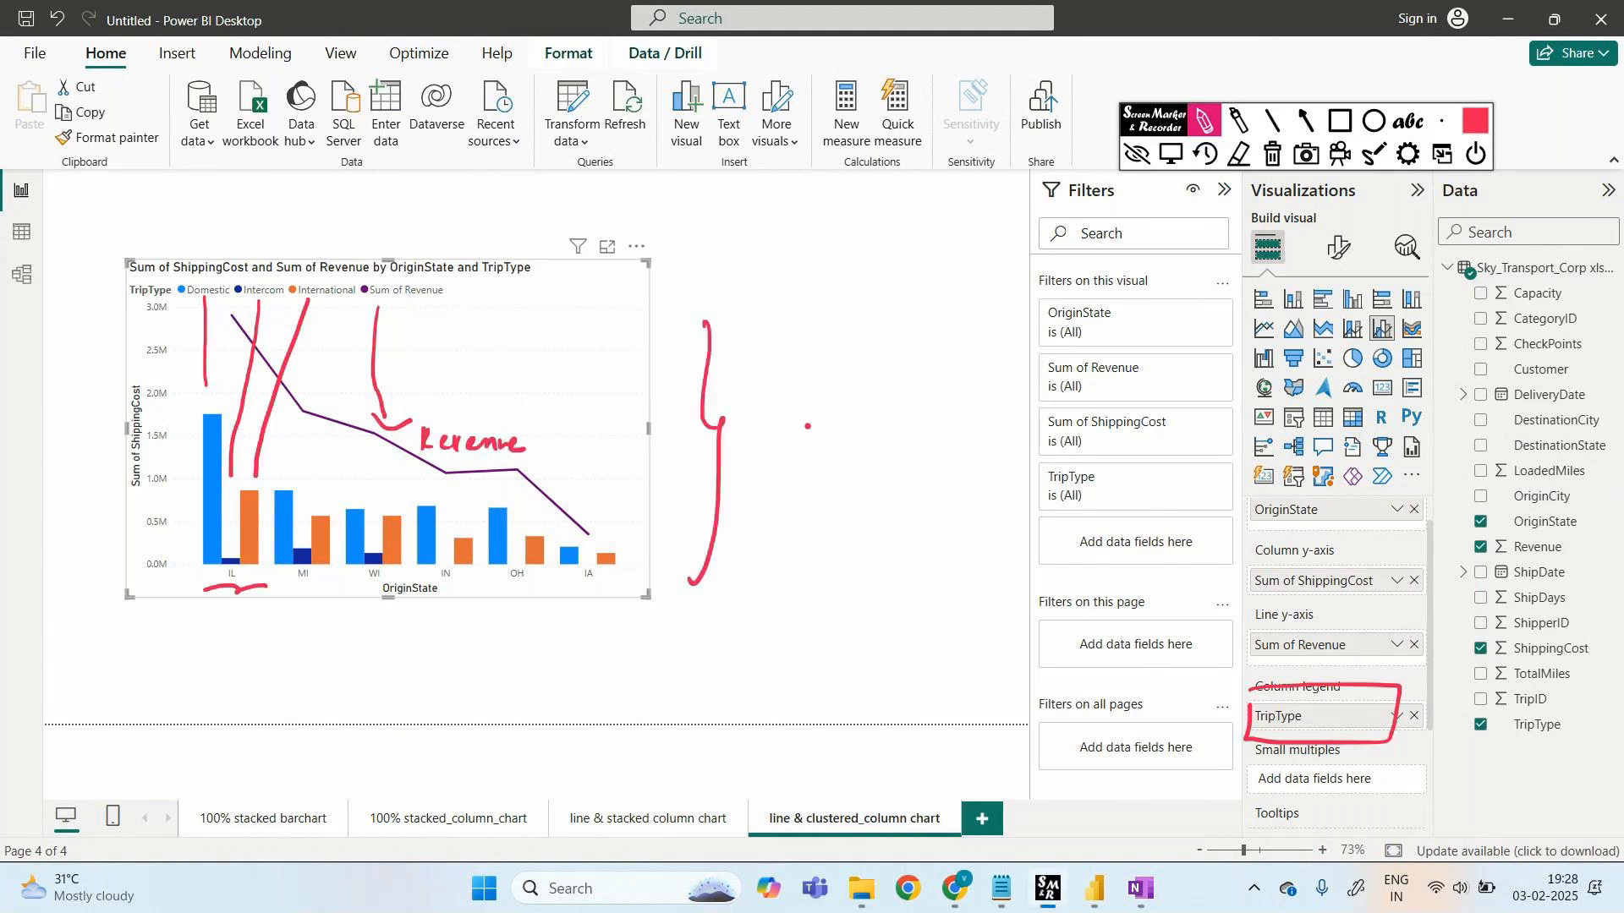
{"action": "left_click_drag", "start_coordinate": [768, 420], "coordinate": [784, 419]}
{"action": "left_click_drag", "start_coordinate": [775, 420], "coordinate": [771, 450]}
{"action": "left_click_drag", "start_coordinate": [816, 437], "coordinate": [806, 449]}
{"action": "left_click_drag", "start_coordinate": [824, 444], "coordinate": [936, 446]}
{"action": "left_click_drag", "start_coordinate": [937, 437], "coordinate": [1025, 443]}
{"action": "mouse_move", "coordinate": [1034, 410]}
{"action": "left_mouse_down"}
{"action": "mouse_move", "coordinate": [1062, 437]}
{"action": "mouse_move", "coordinate": [1025, 418]}
{"action": "left_mouse_up"}
{"action": "left_click_drag", "start_coordinate": [800, 549], "coordinate": [808, 567]}
{"action": "left_click_drag", "start_coordinate": [818, 552], "coordinate": [818, 568]}
{"action": "left_click_drag", "start_coordinate": [832, 542], "coordinate": [837, 569]}
{"action": "left_click_drag", "start_coordinate": [825, 556], "coordinate": [845, 554]}
{"action": "left_click", "coordinate": [865, 566]}
{"action": "mouse_move", "coordinate": [844, 562]}
{"action": "left_mouse_down"}
{"action": "mouse_move", "coordinate": [908, 558]}
{"action": "mouse_move", "coordinate": [930, 584]}
{"action": "left_mouse_up"}
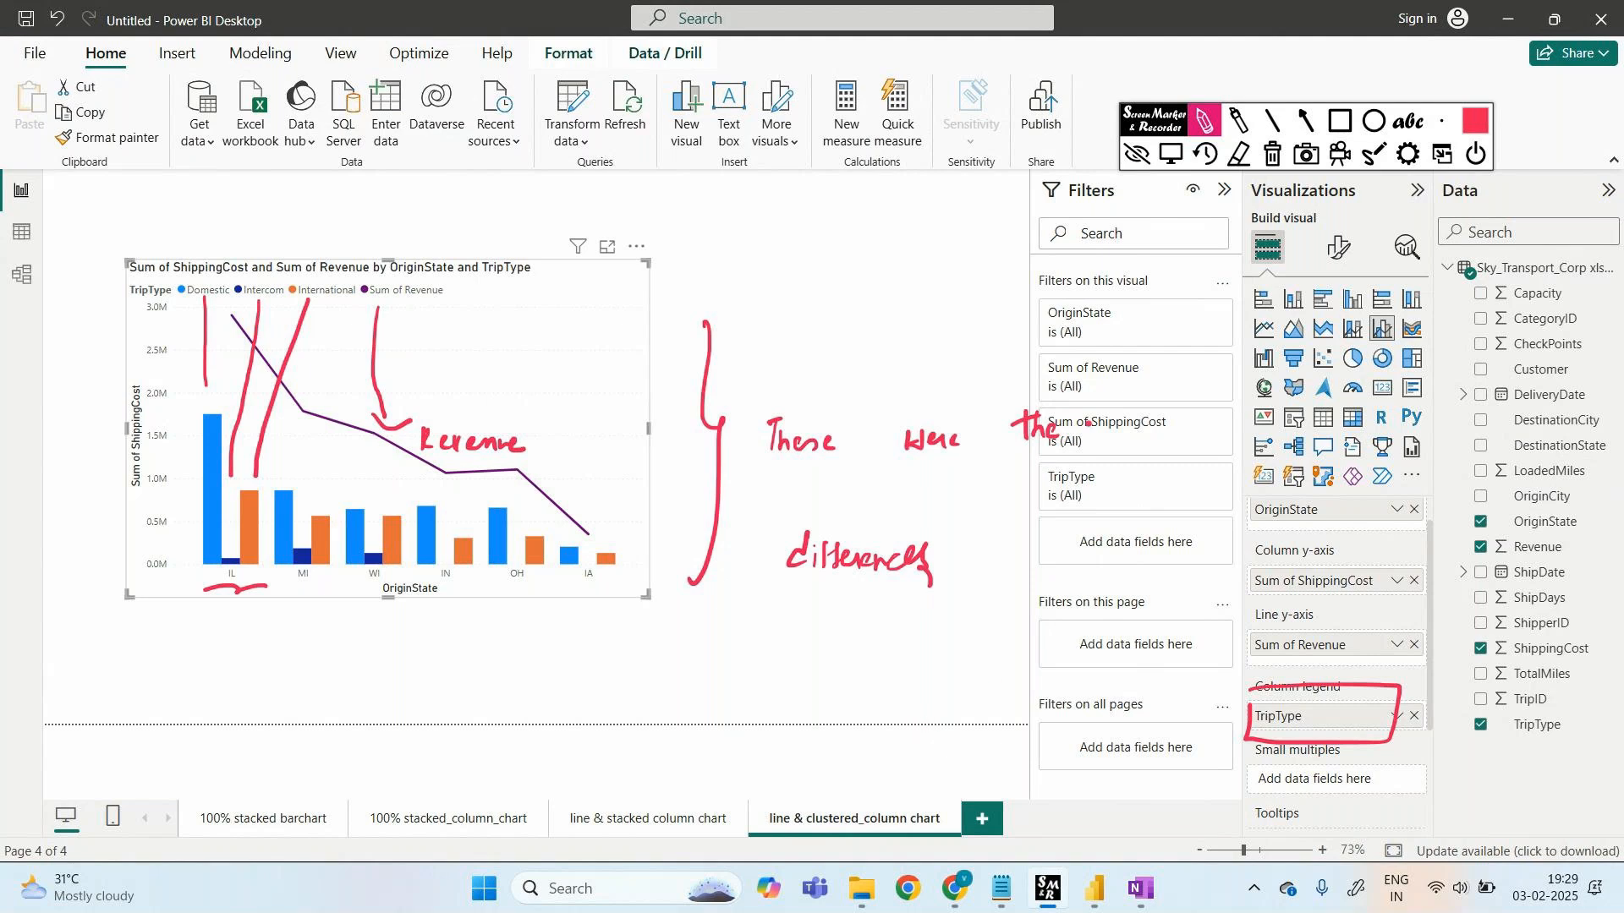
{"action": "left_click", "coordinate": [1271, 153]}
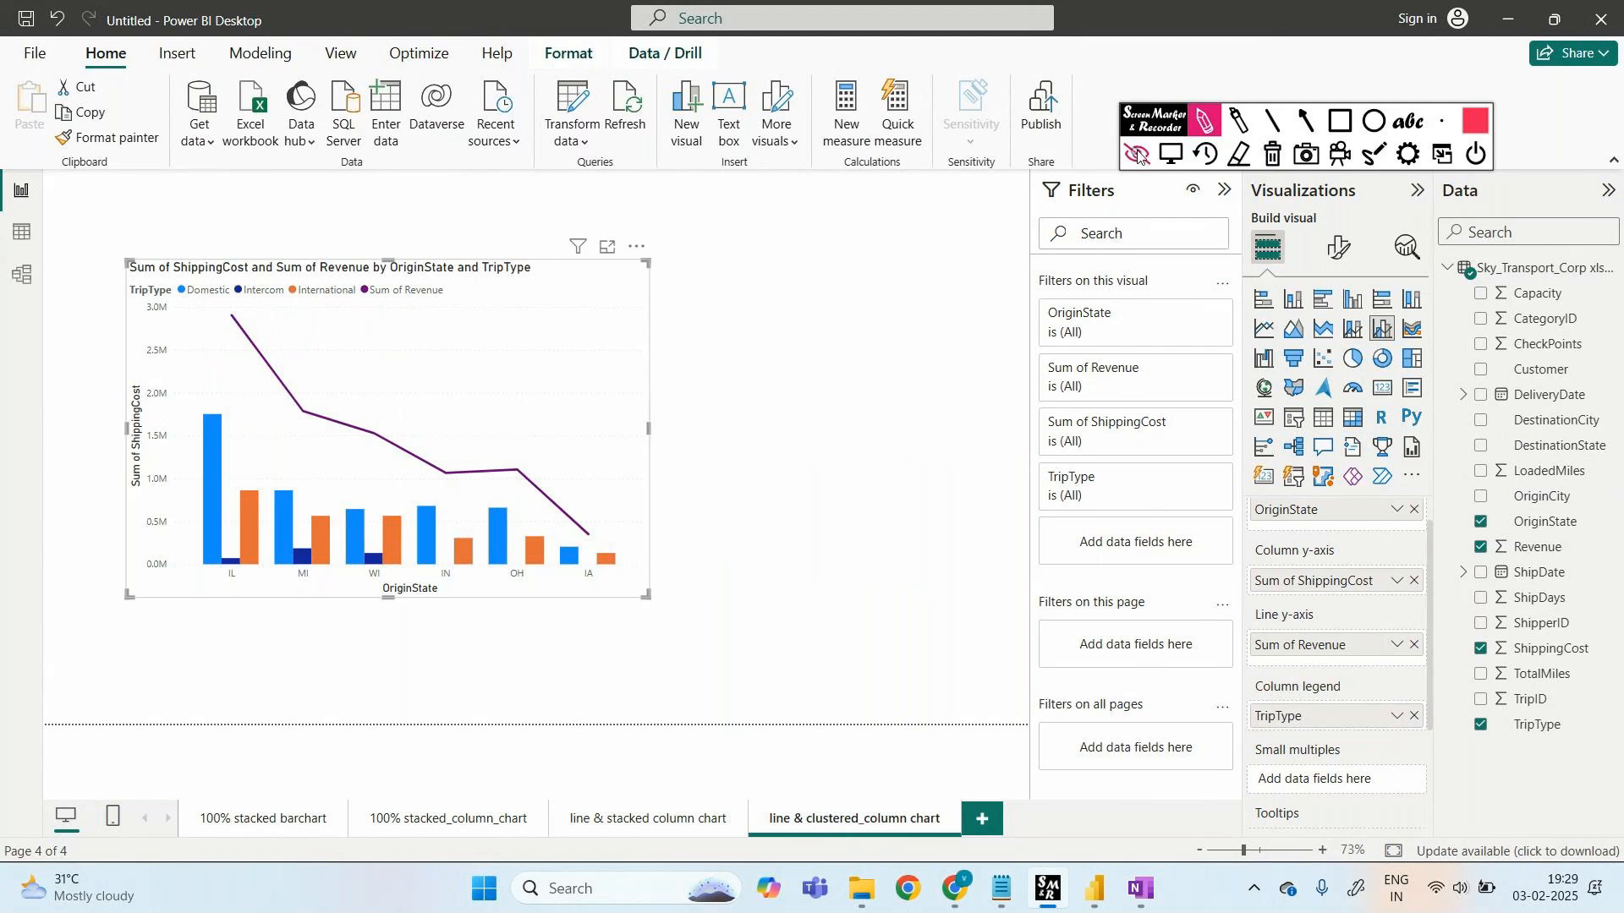
{"action": "left_click", "coordinate": [1139, 154]}
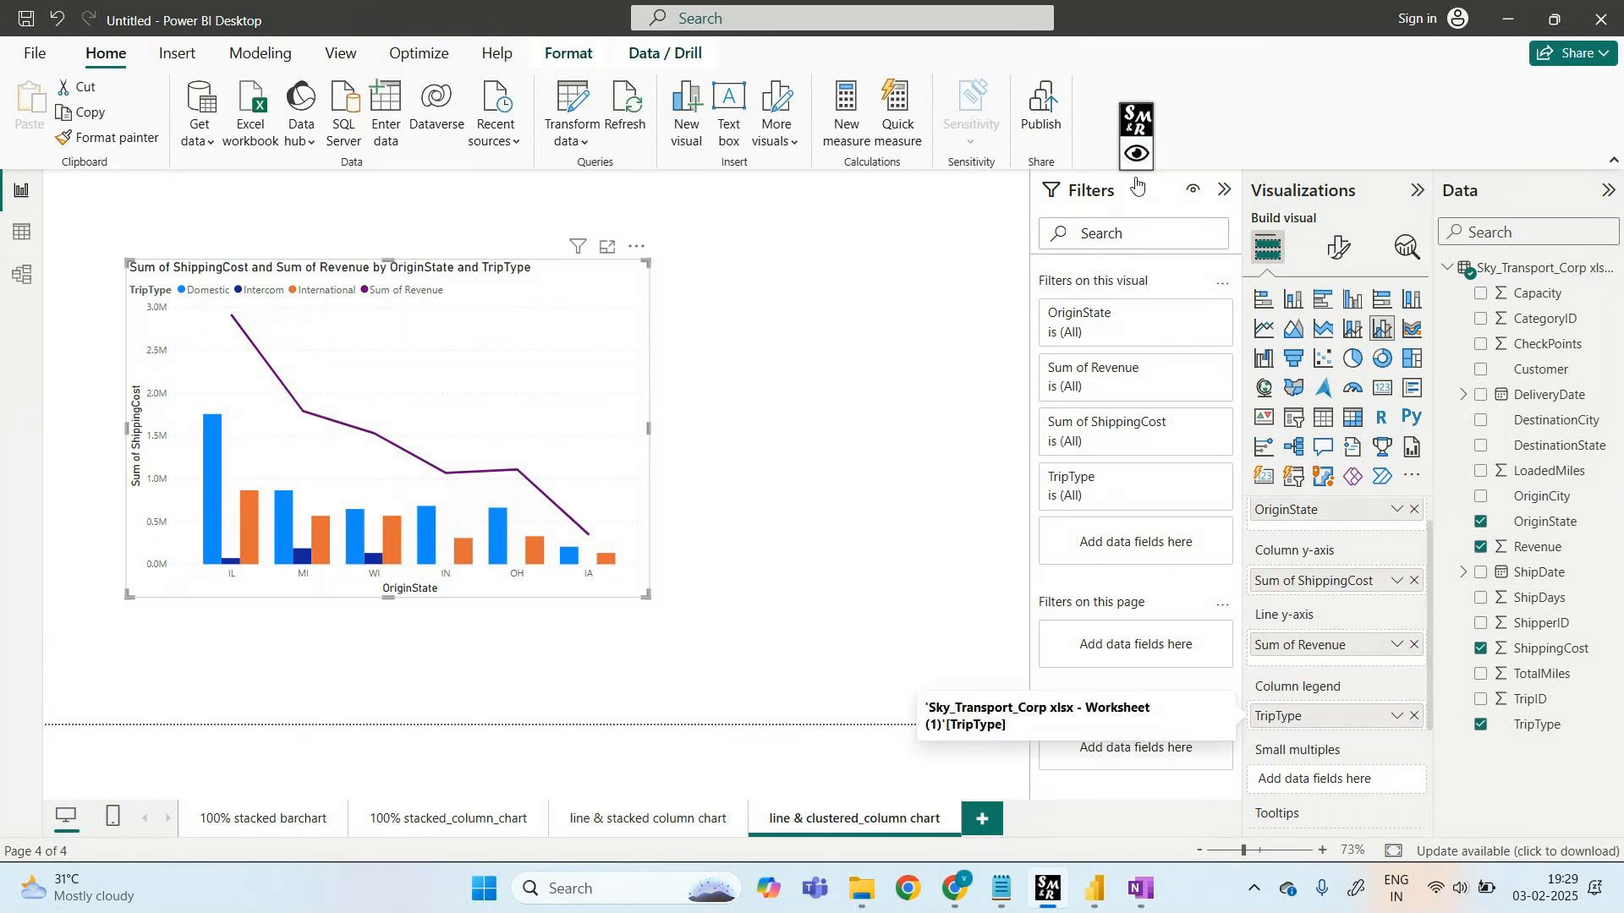
- Undo the TripType split, view the stacked chart page, then drag TripType back into the column legend
{"action": "key", "text": "ctrl+z"}
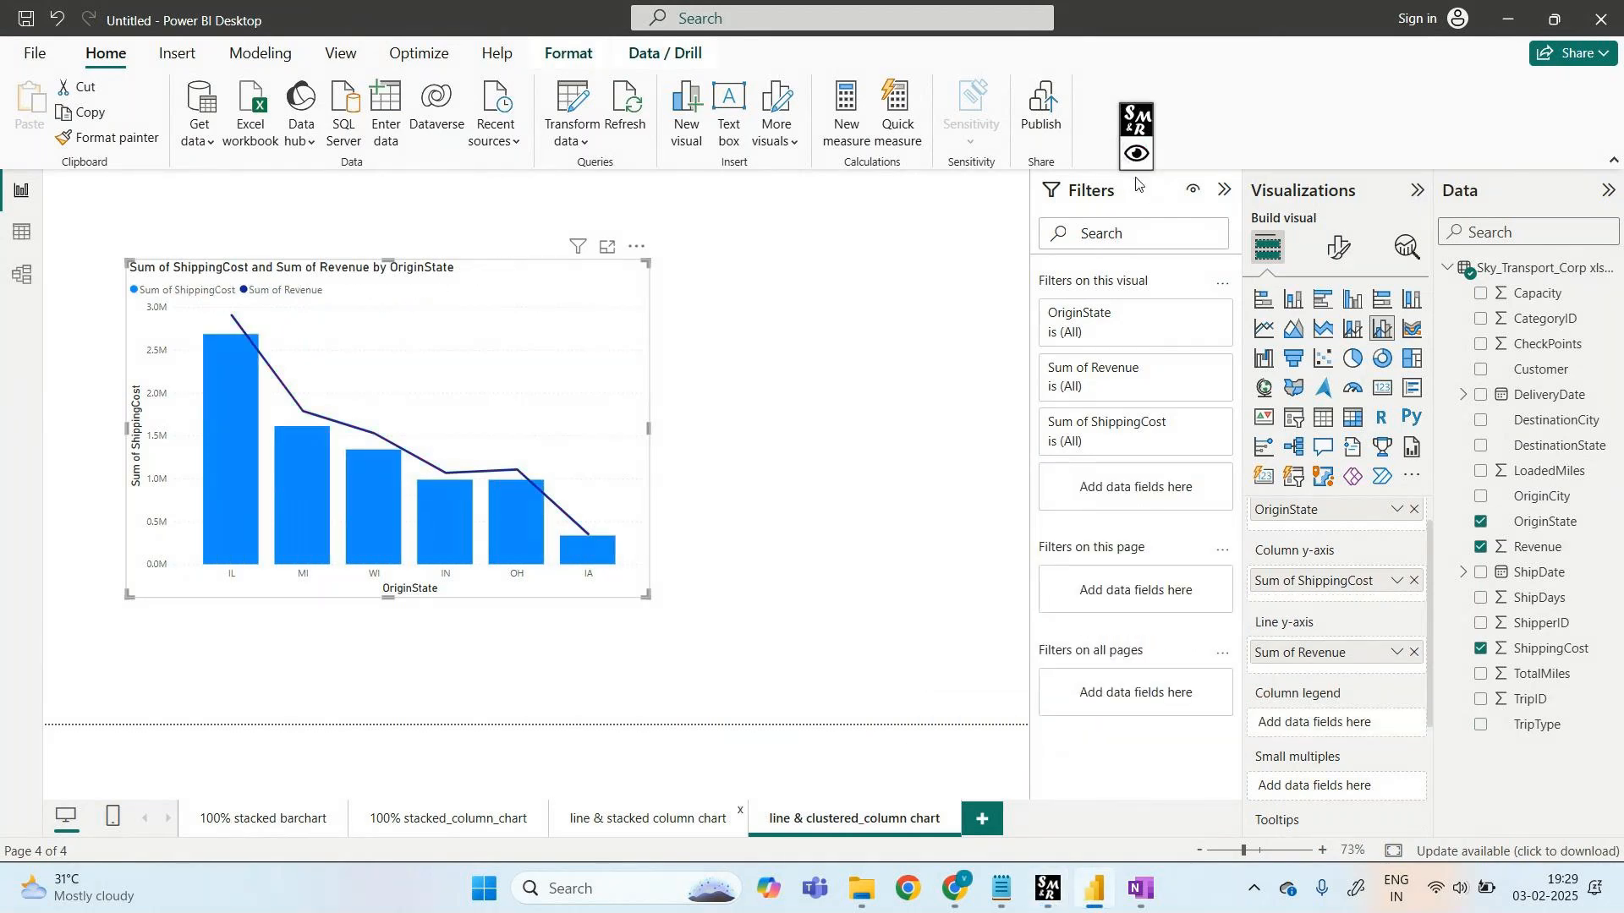
{"action": "left_click", "coordinate": [648, 819]}
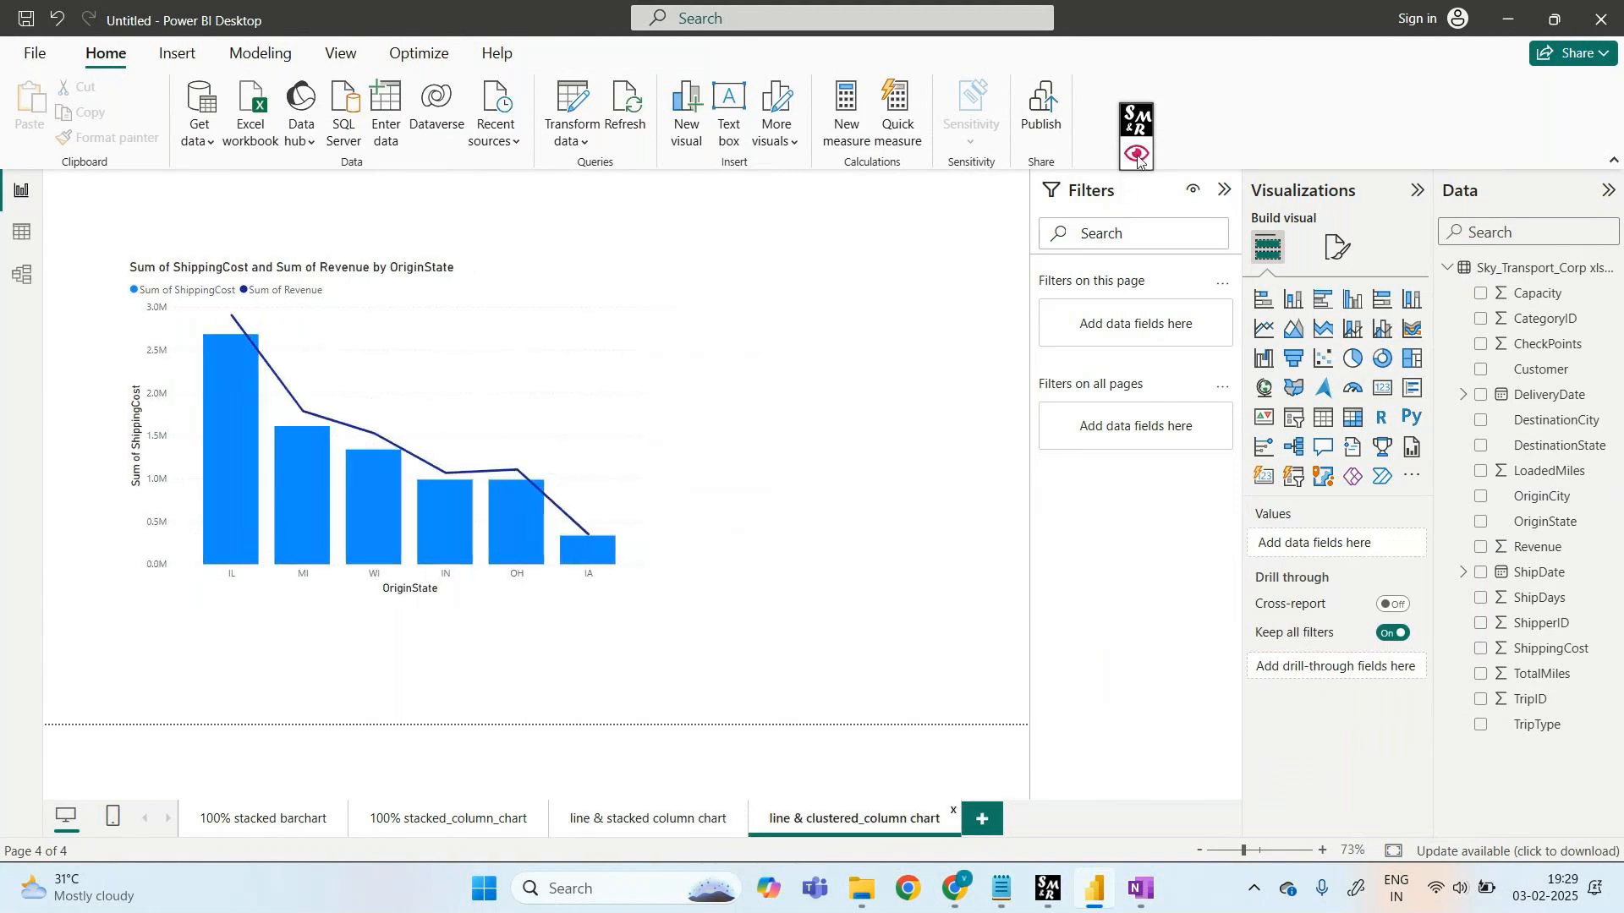
{"action": "left_click", "coordinate": [1138, 158]}
{"action": "left_click", "coordinate": [1202, 123]}
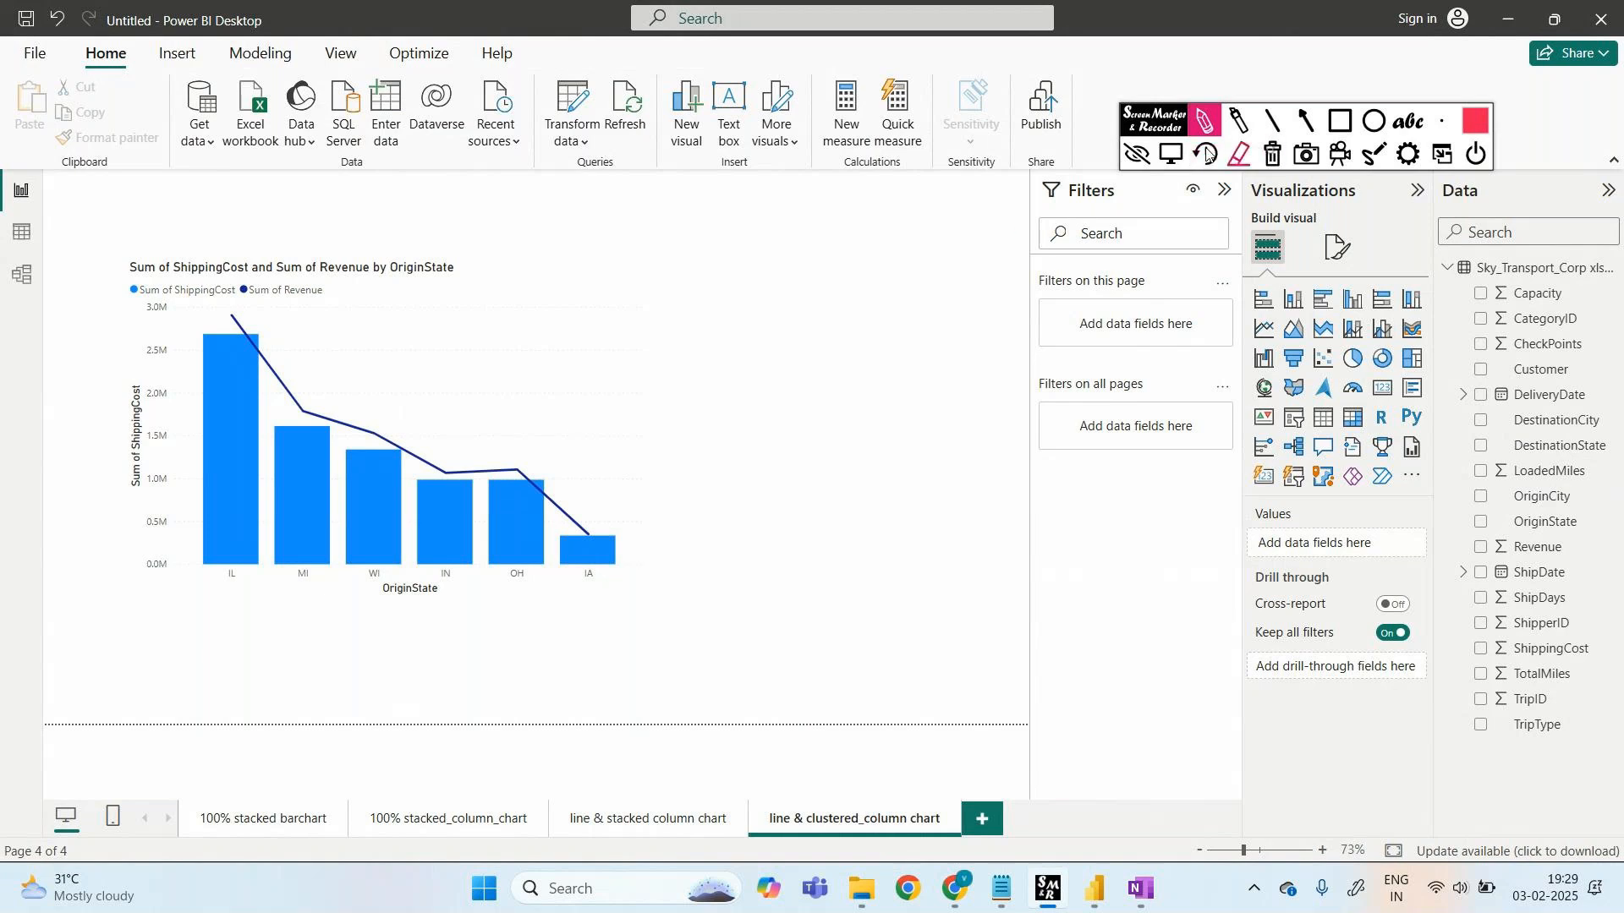
{"action": "left_click", "coordinate": [1134, 155]}
{"action": "left_click", "coordinate": [1113, 168]}
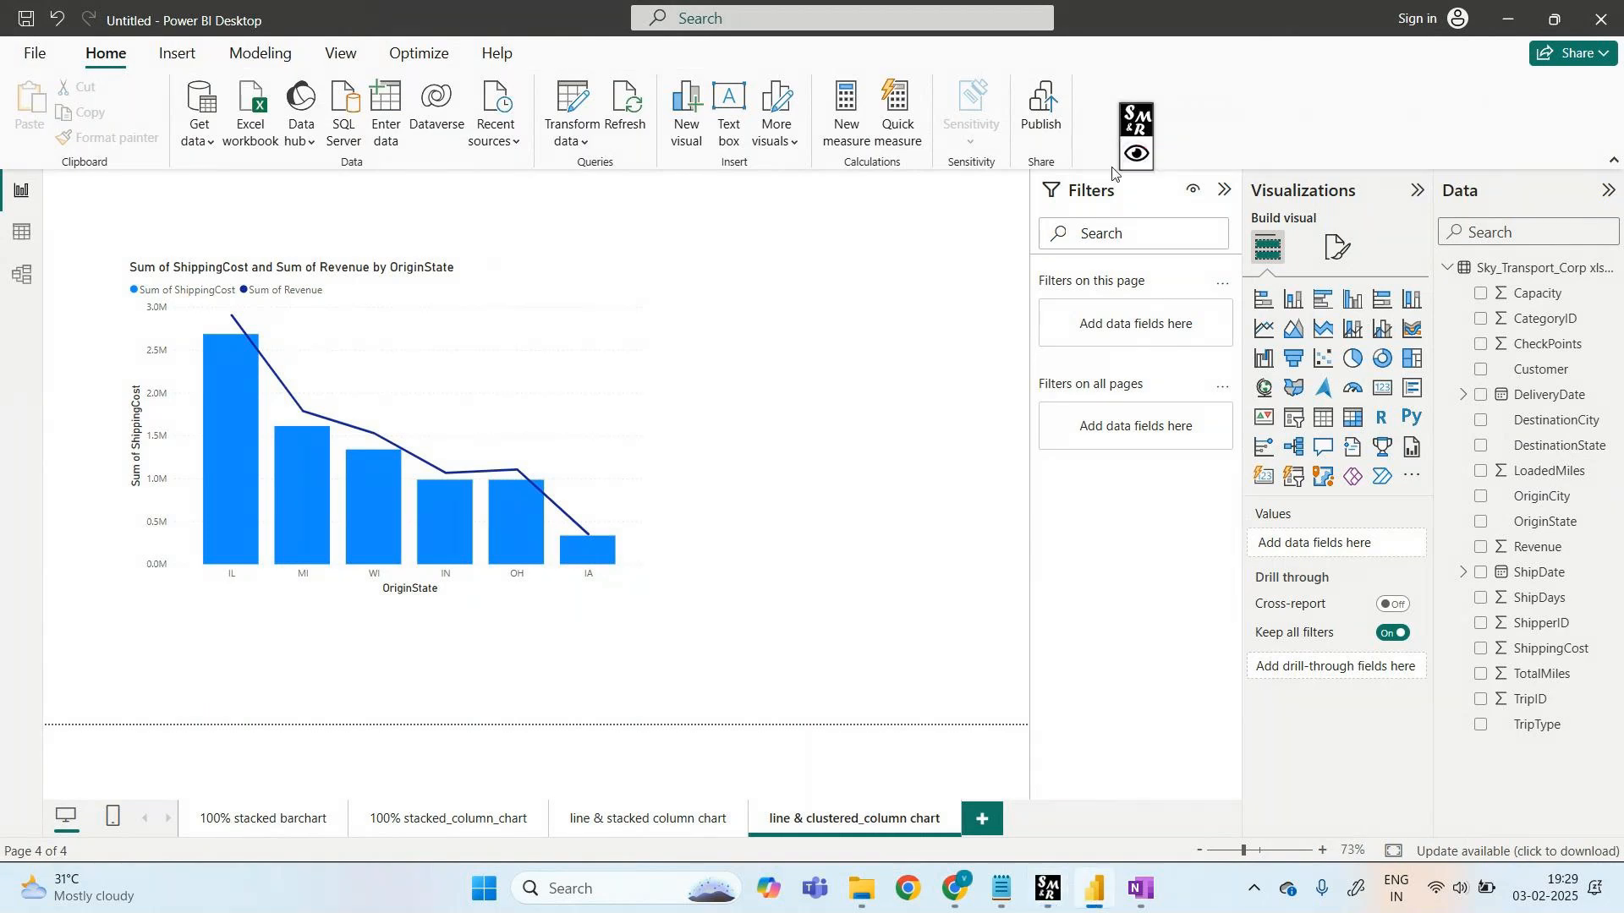
{"action": "left_click", "coordinate": [568, 362]}
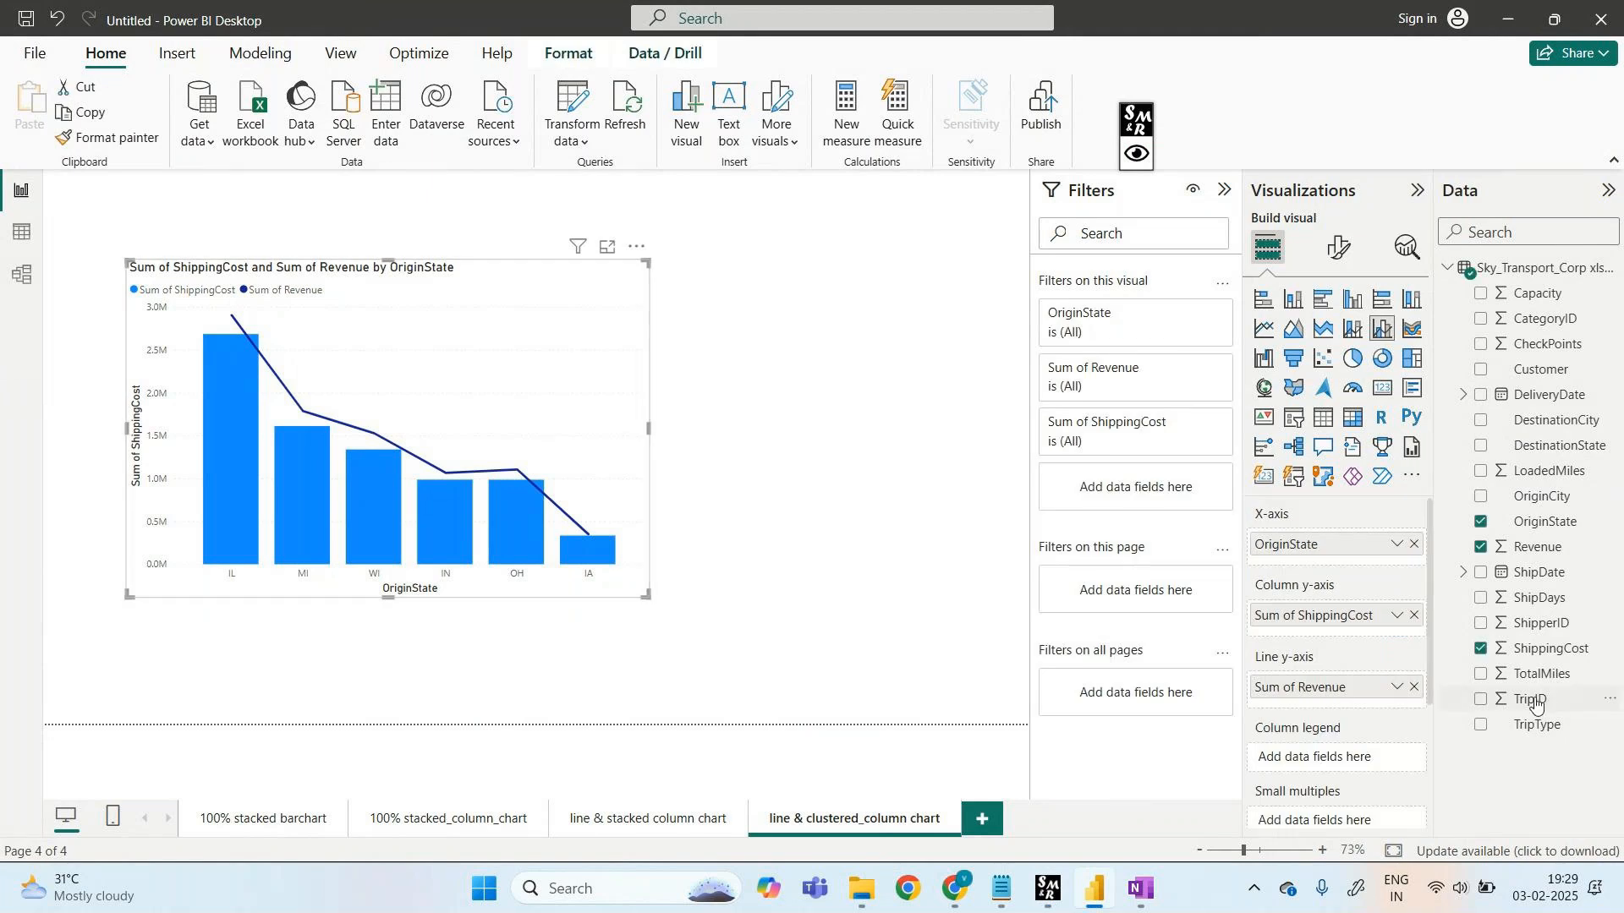
{"action": "left_click_drag", "start_coordinate": [1537, 725], "coordinate": [1319, 757]}
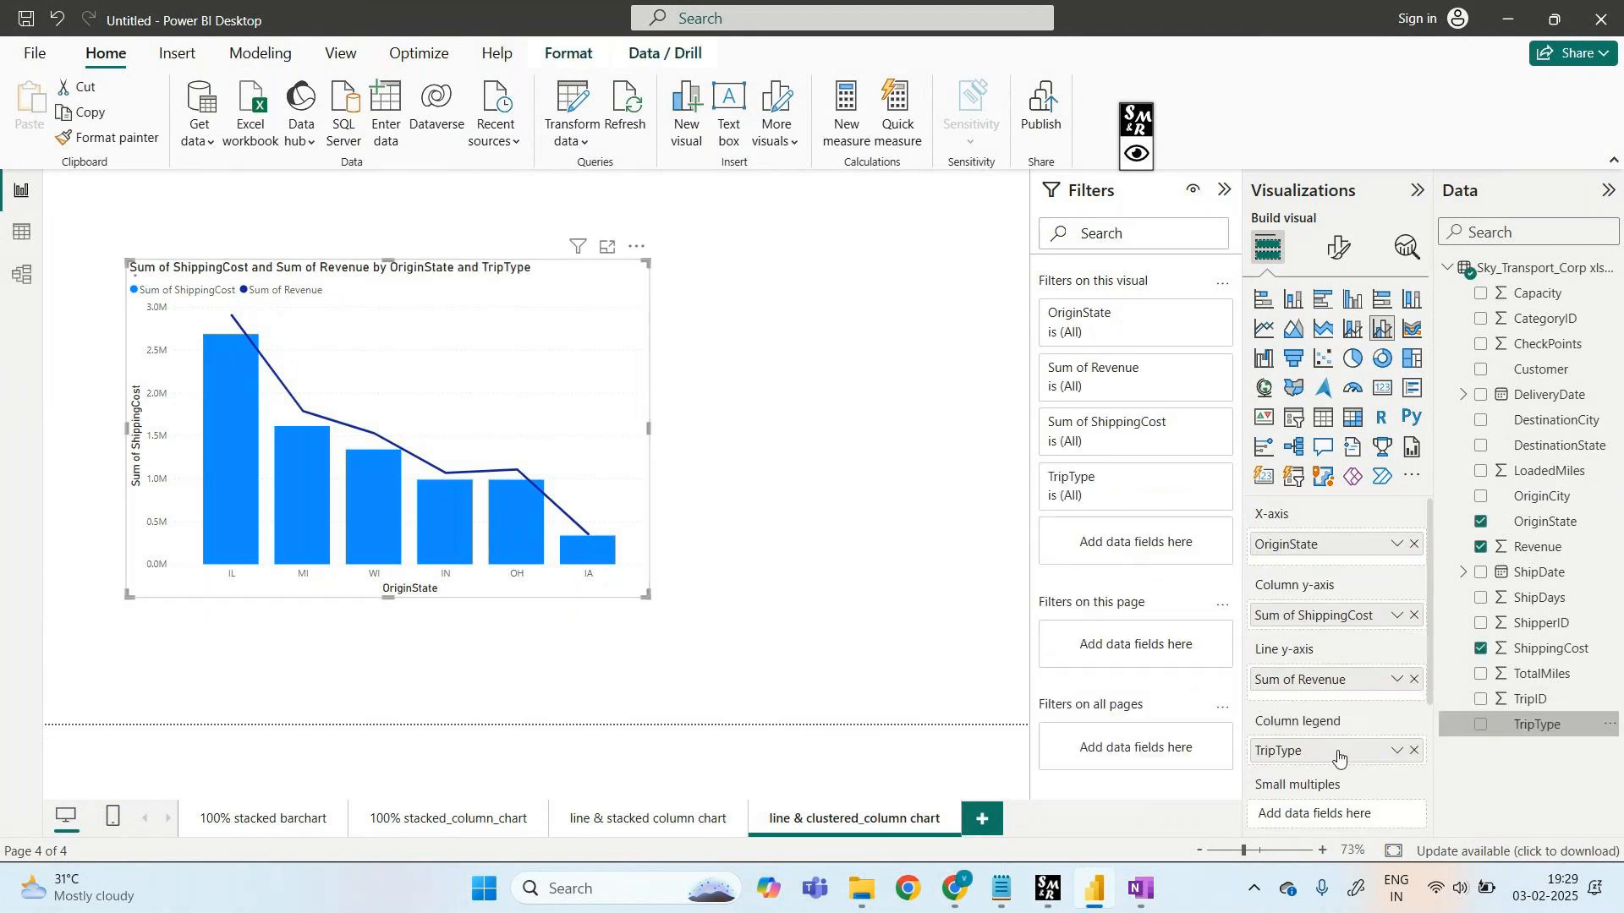
- Sketch marks below the chart, clear them, and add a new blank page, Page 1
{"action": "left_click", "coordinate": [1148, 153]}
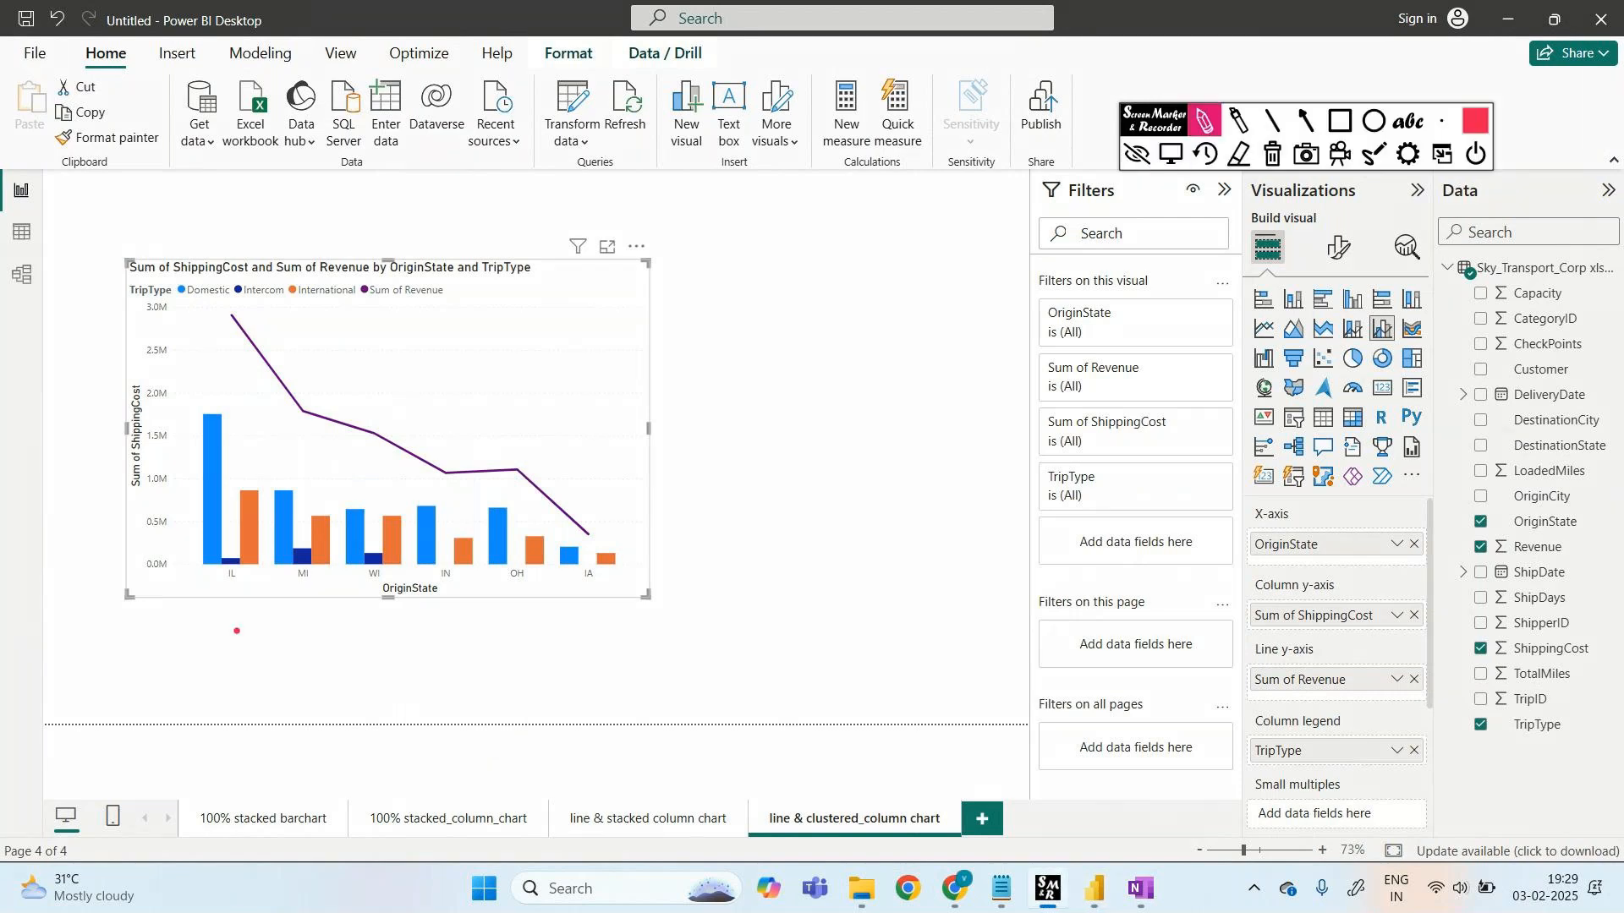
{"action": "mouse_move", "coordinate": [210, 606]}
{"action": "left_mouse_down"}
{"action": "mouse_move", "coordinate": [260, 601]}
{"action": "mouse_move", "coordinate": [232, 657]}
{"action": "left_mouse_up"}
{"action": "left_click", "coordinate": [1136, 155]}
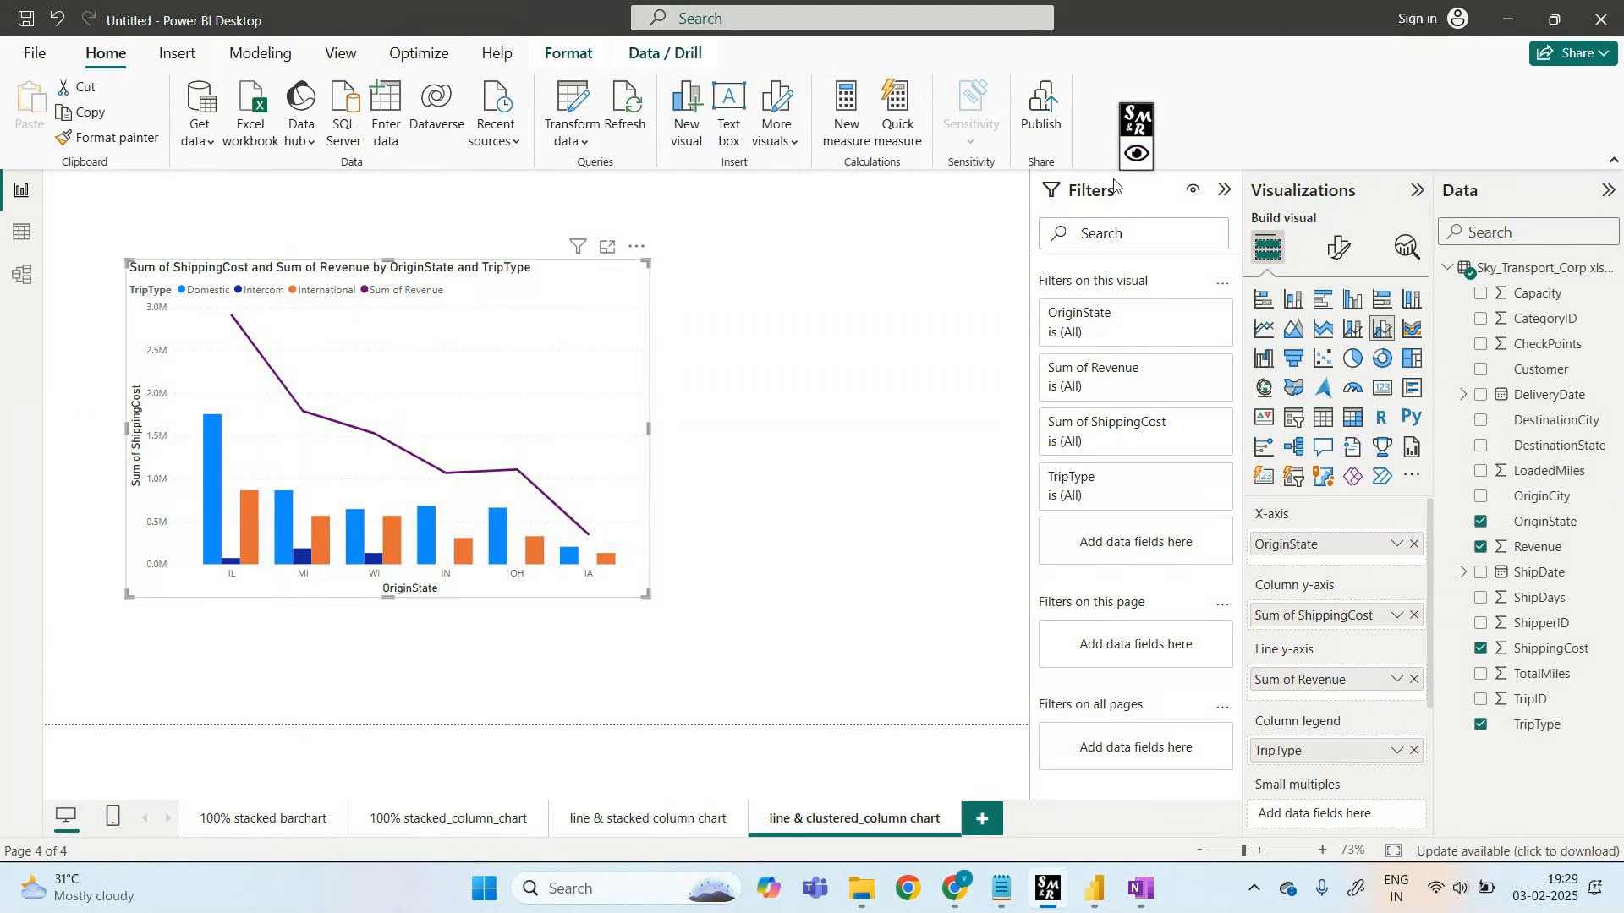
{"action": "key", "text": "ctrl+m"}
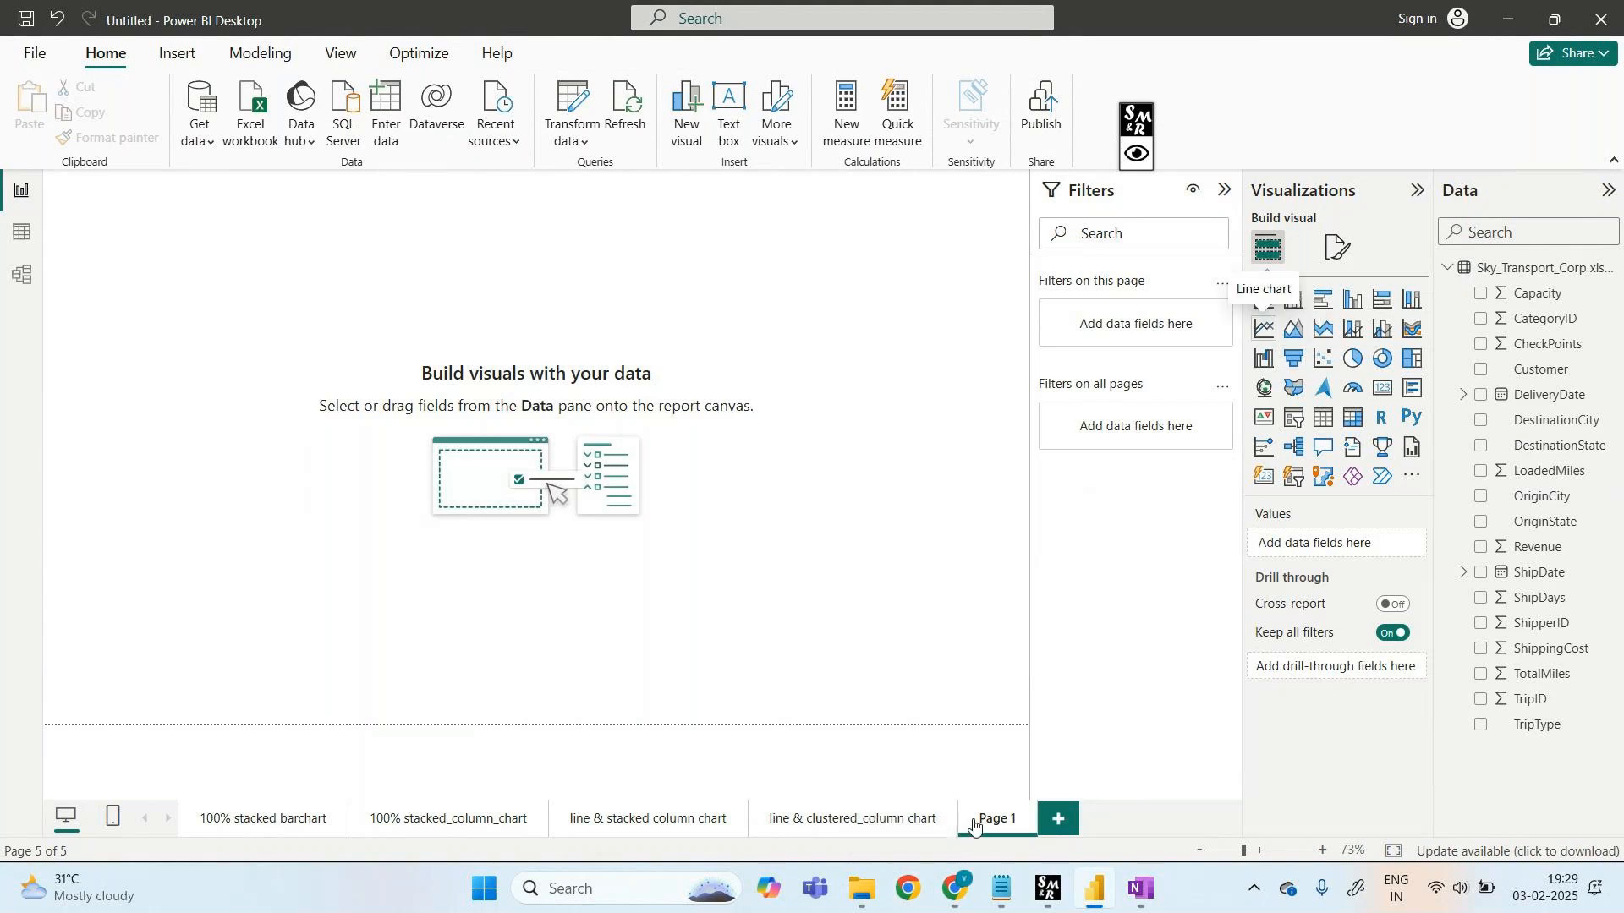
- Insert an empty line chart, move it toward the page centre and enlarge it
{"action": "left_click", "coordinate": [1263, 328]}
{"action": "left_click_drag", "start_coordinate": [158, 277], "coordinate": [167, 300]}
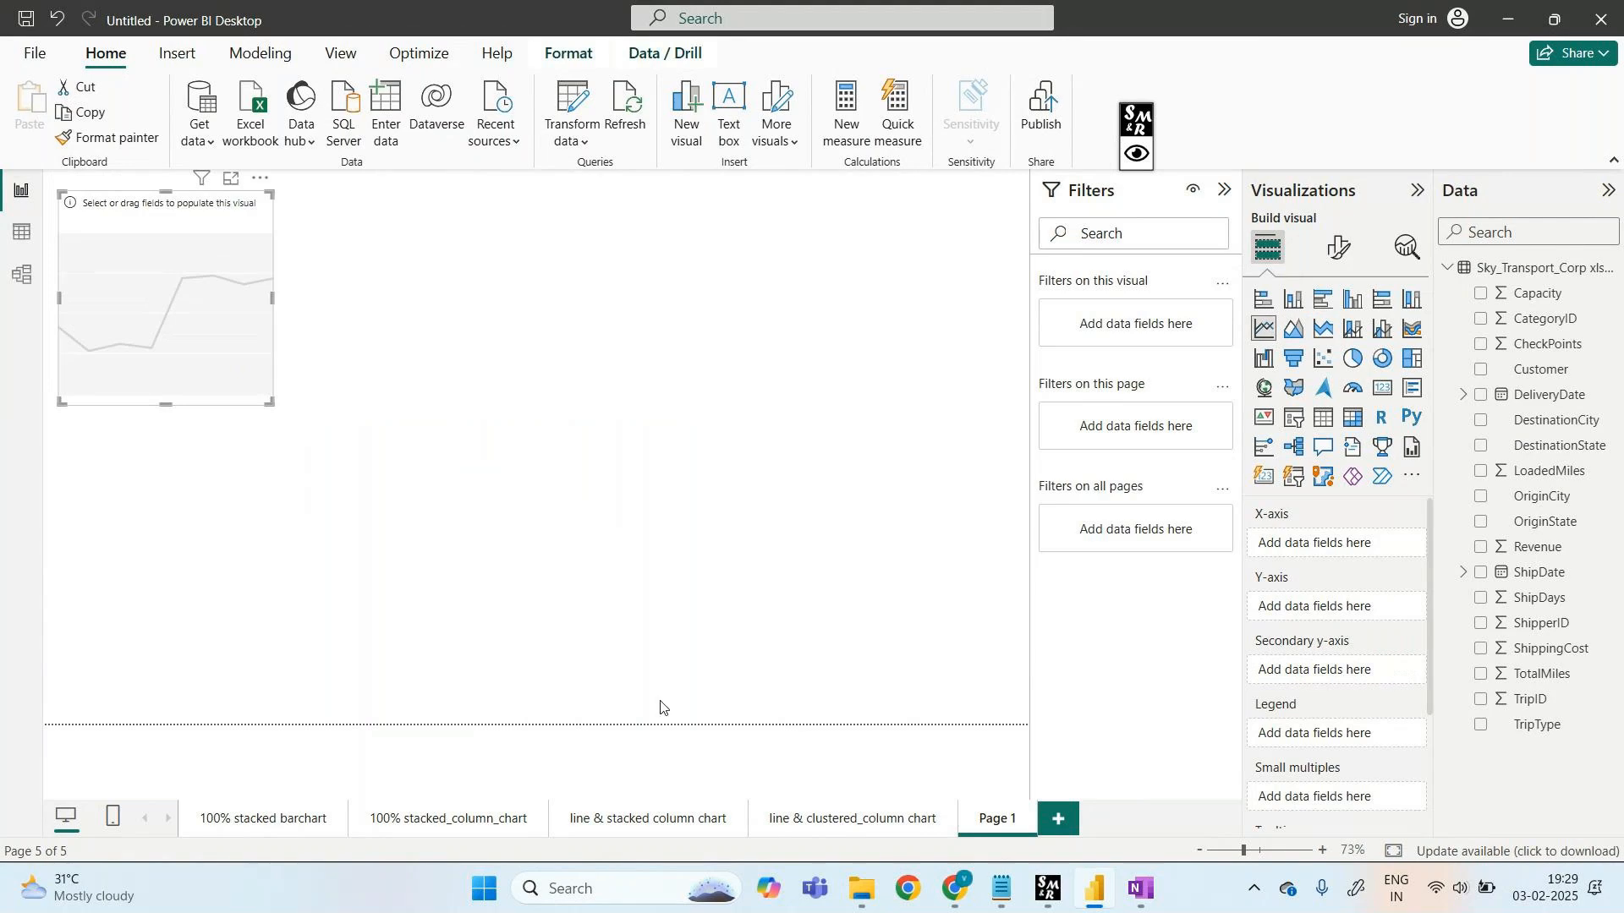
{"action": "left_click_drag", "start_coordinate": [150, 215], "coordinate": [303, 376]}
{"action": "left_click_drag", "start_coordinate": [422, 353], "coordinate": [727, 218]}
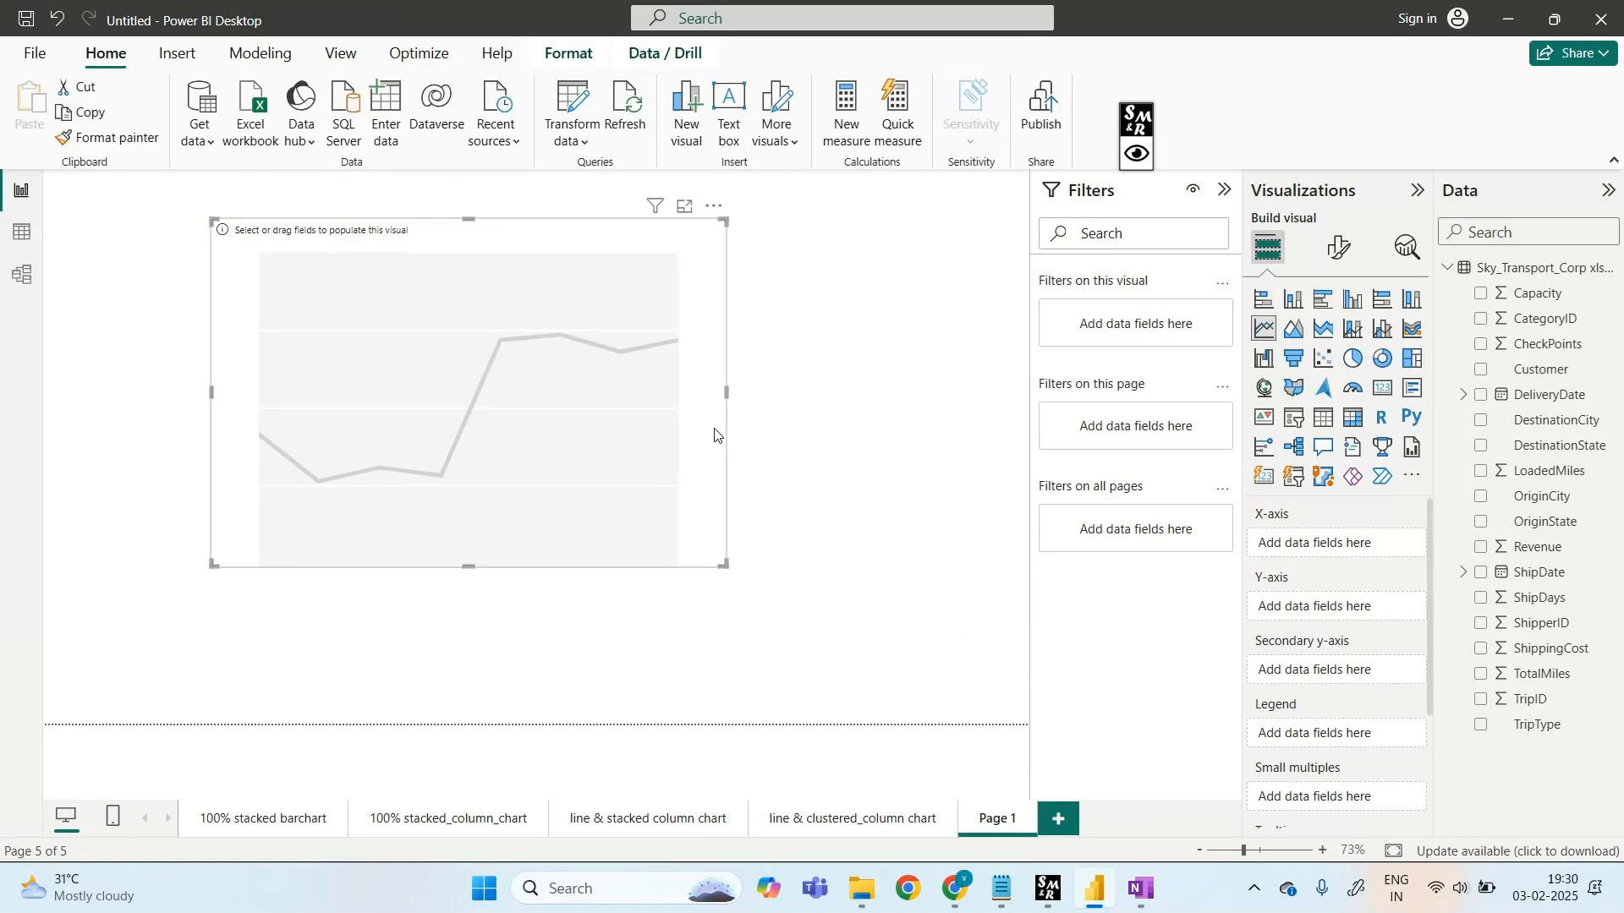
- Plot Sum of Revenue by DeliveryDate Month, removing Year, Quarter and Day, and open Focus mode
{"action": "left_click_drag", "start_coordinate": [1527, 395], "coordinate": [1337, 555]}
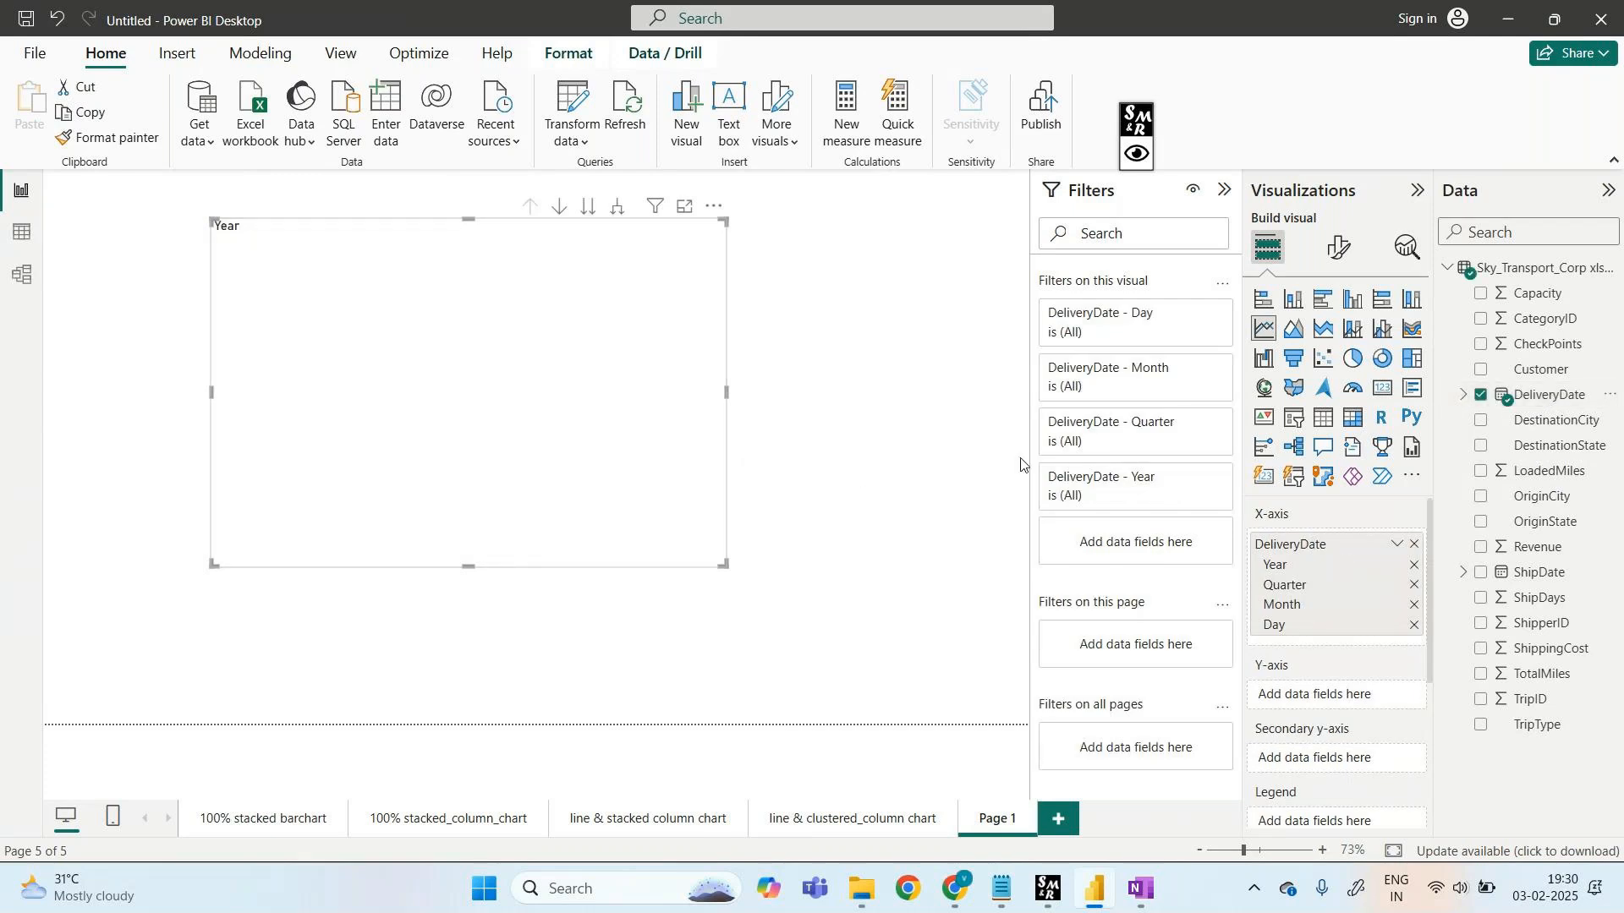
{"action": "left_click_drag", "start_coordinate": [1537, 544], "coordinate": [1323, 697]}
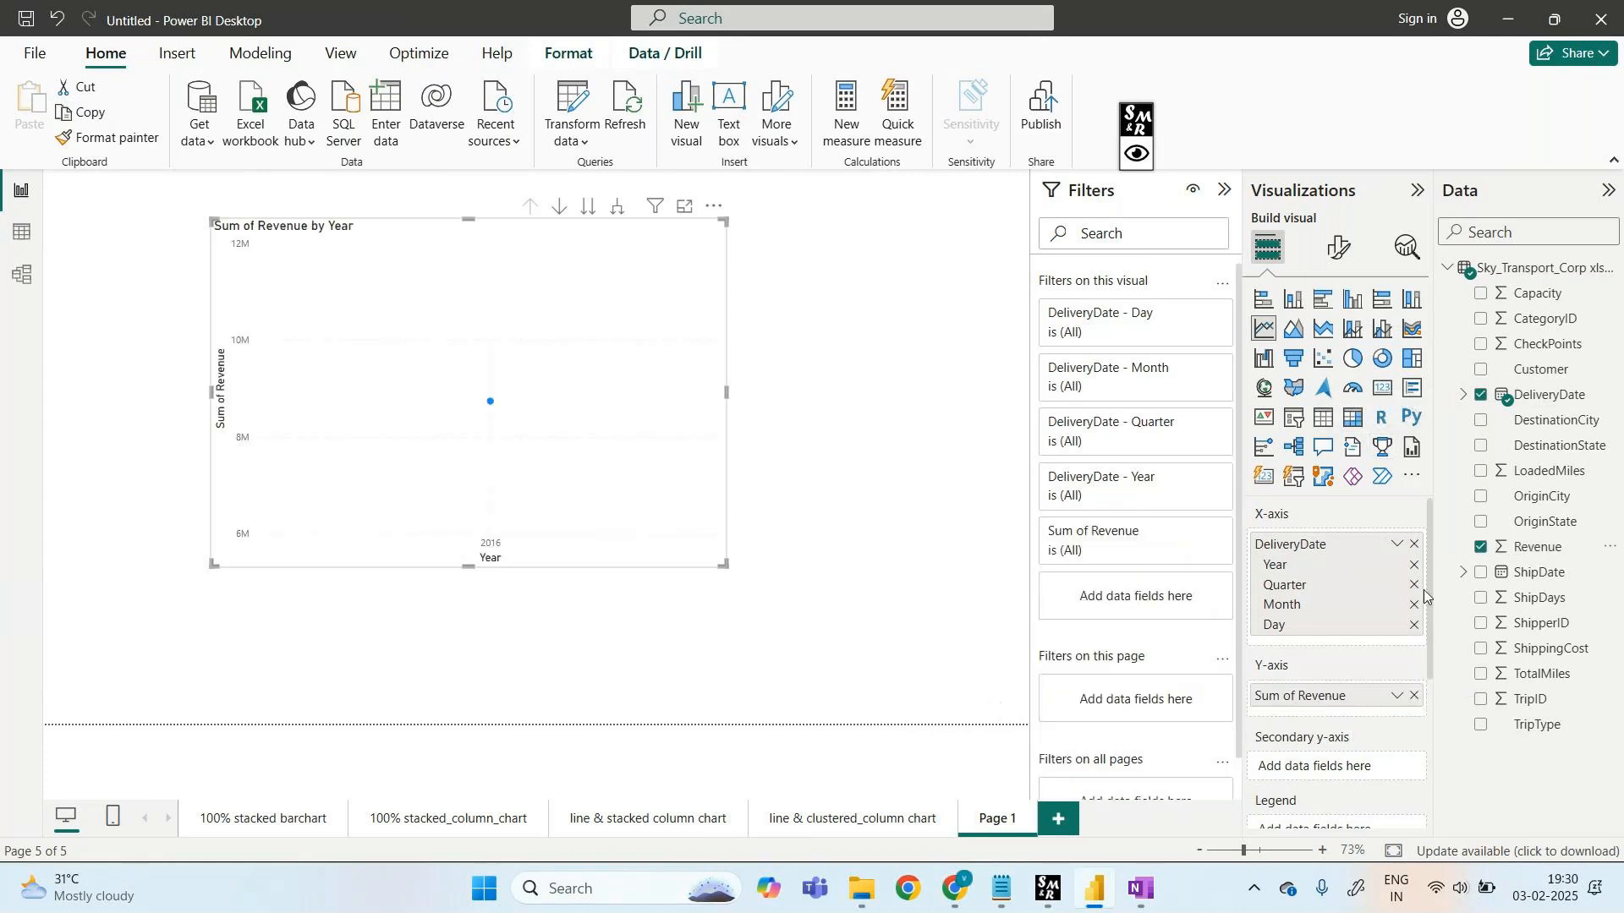
{"action": "left_click", "coordinate": [1414, 566]}
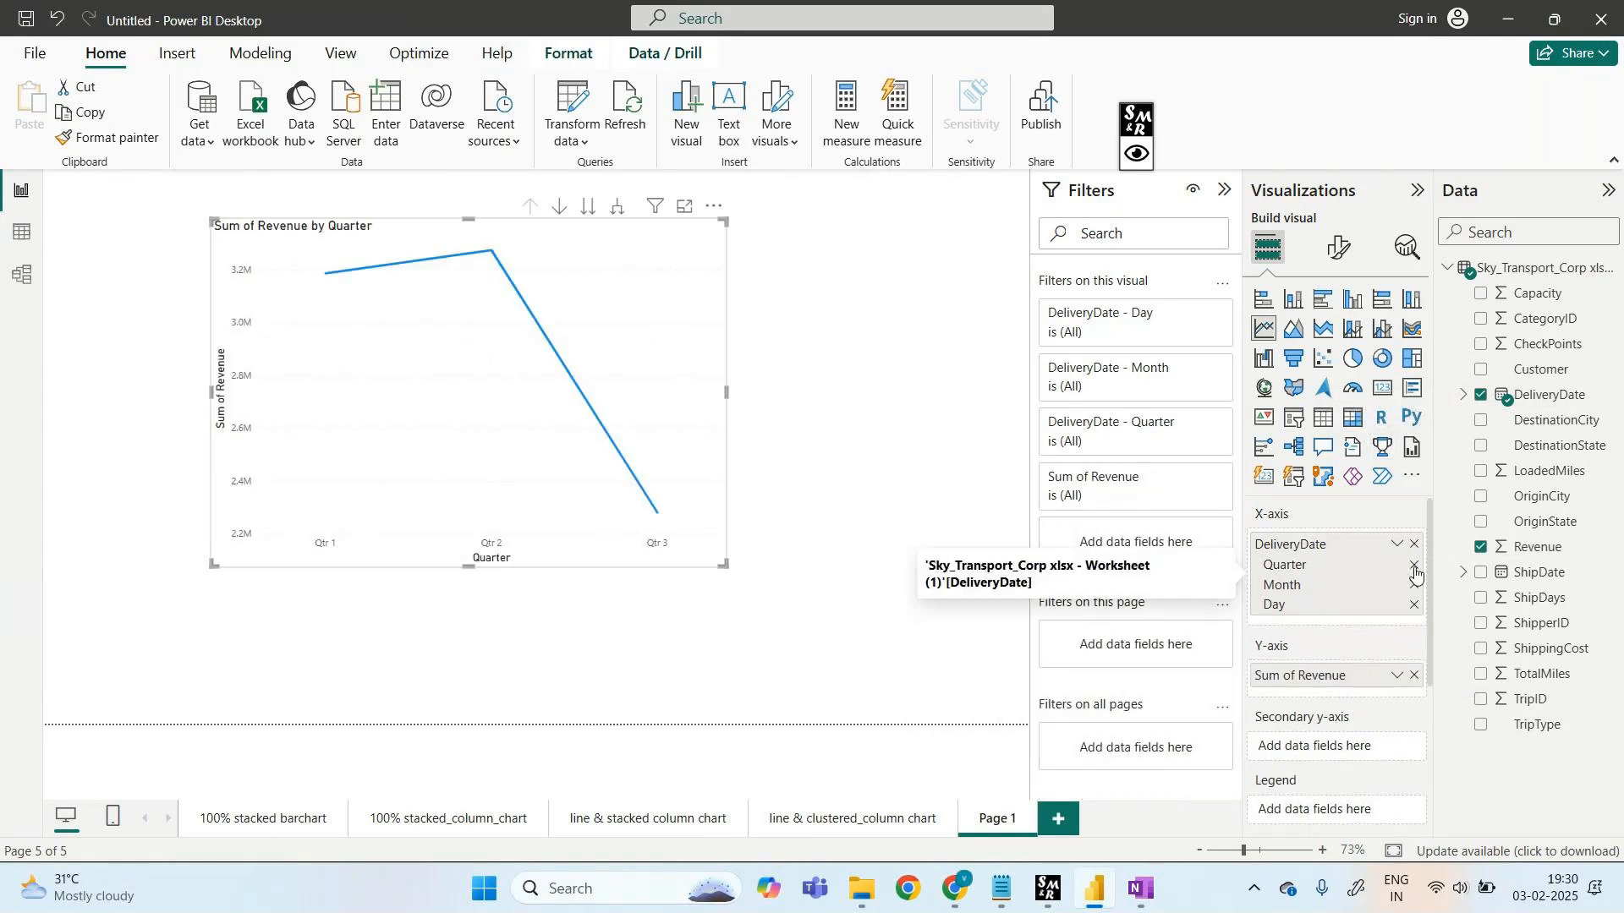
{"action": "left_click", "coordinate": [1414, 566]}
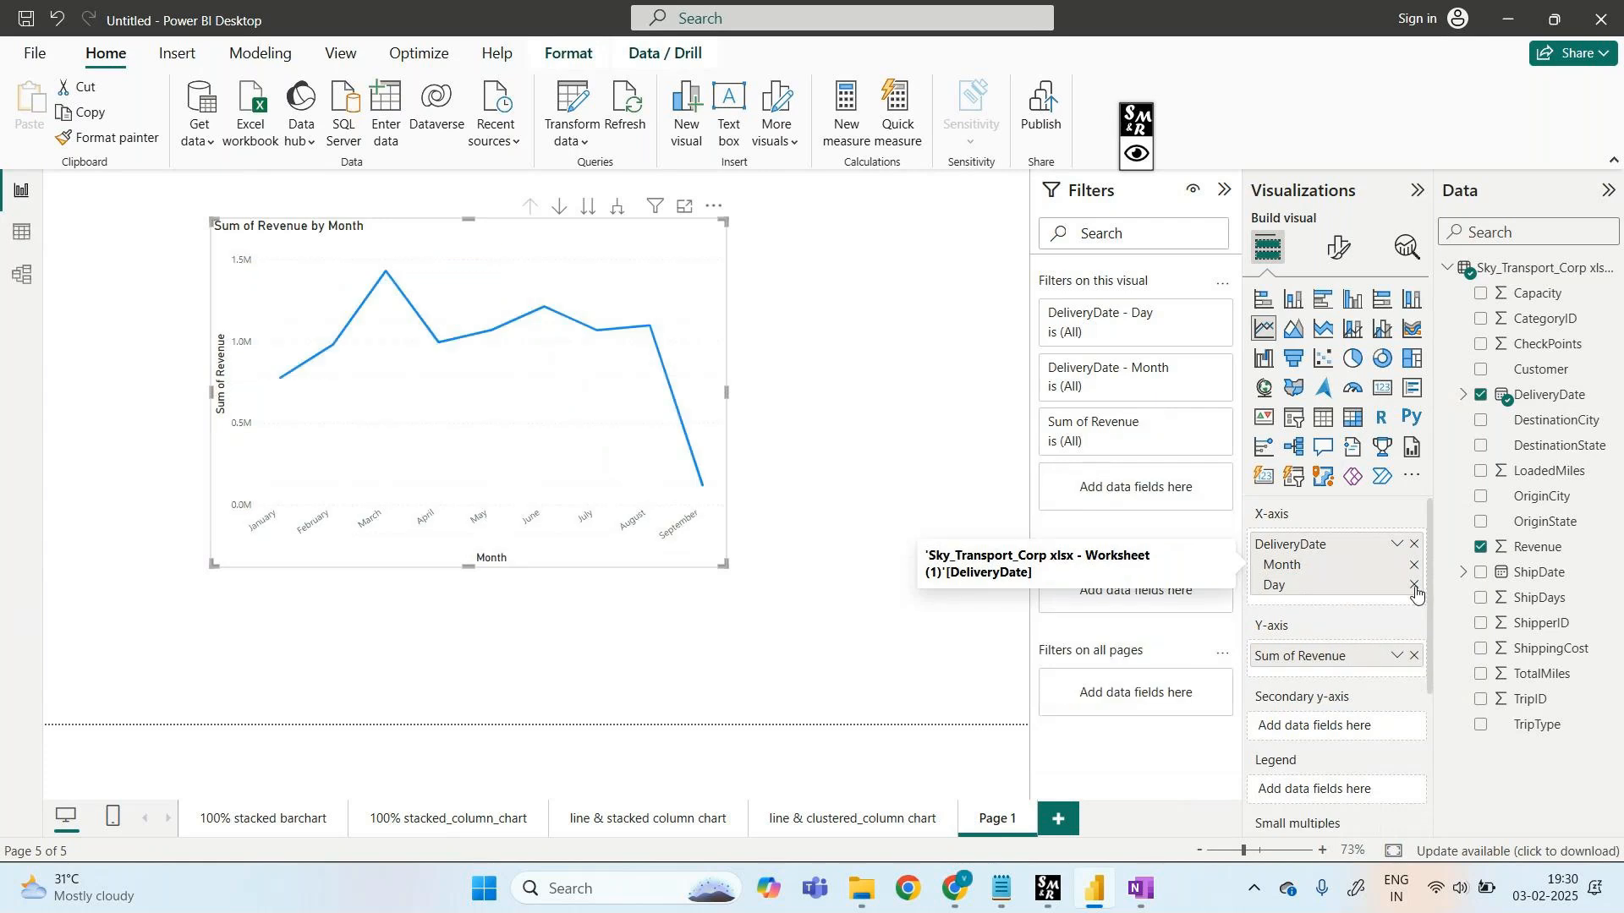
{"action": "left_click", "coordinate": [1414, 586]}
{"action": "left_click", "coordinate": [685, 208]}
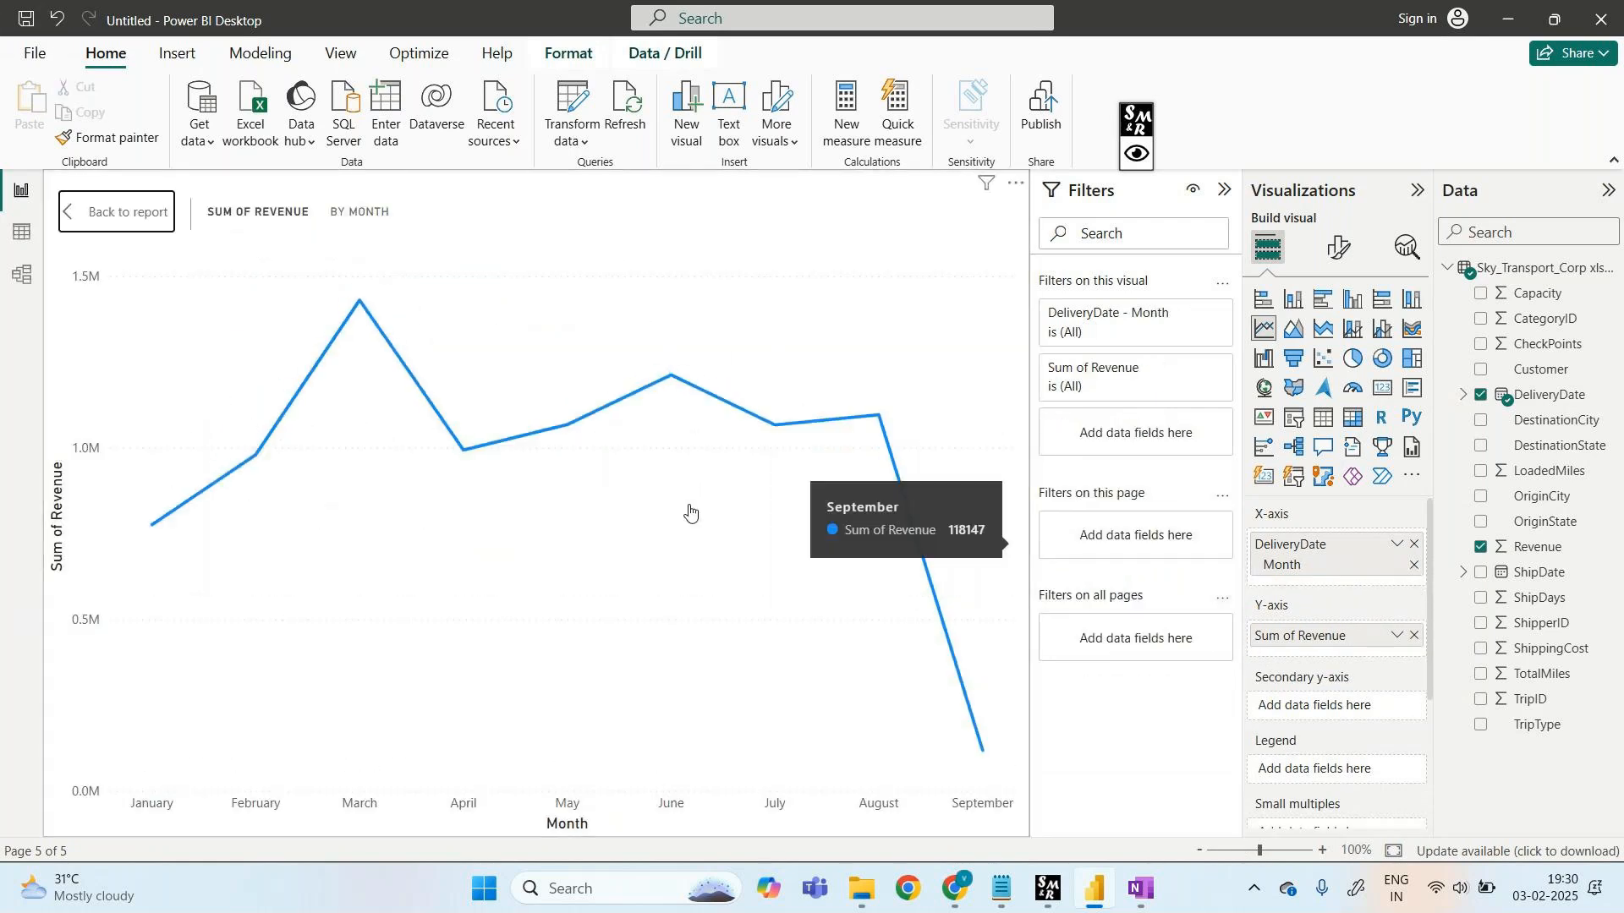
- Handwrite 'line chart' and a 'mainly for' note above the chart, then clear it
{"action": "left_click", "coordinate": [1137, 163]}
{"action": "left_click", "coordinate": [1206, 127]}
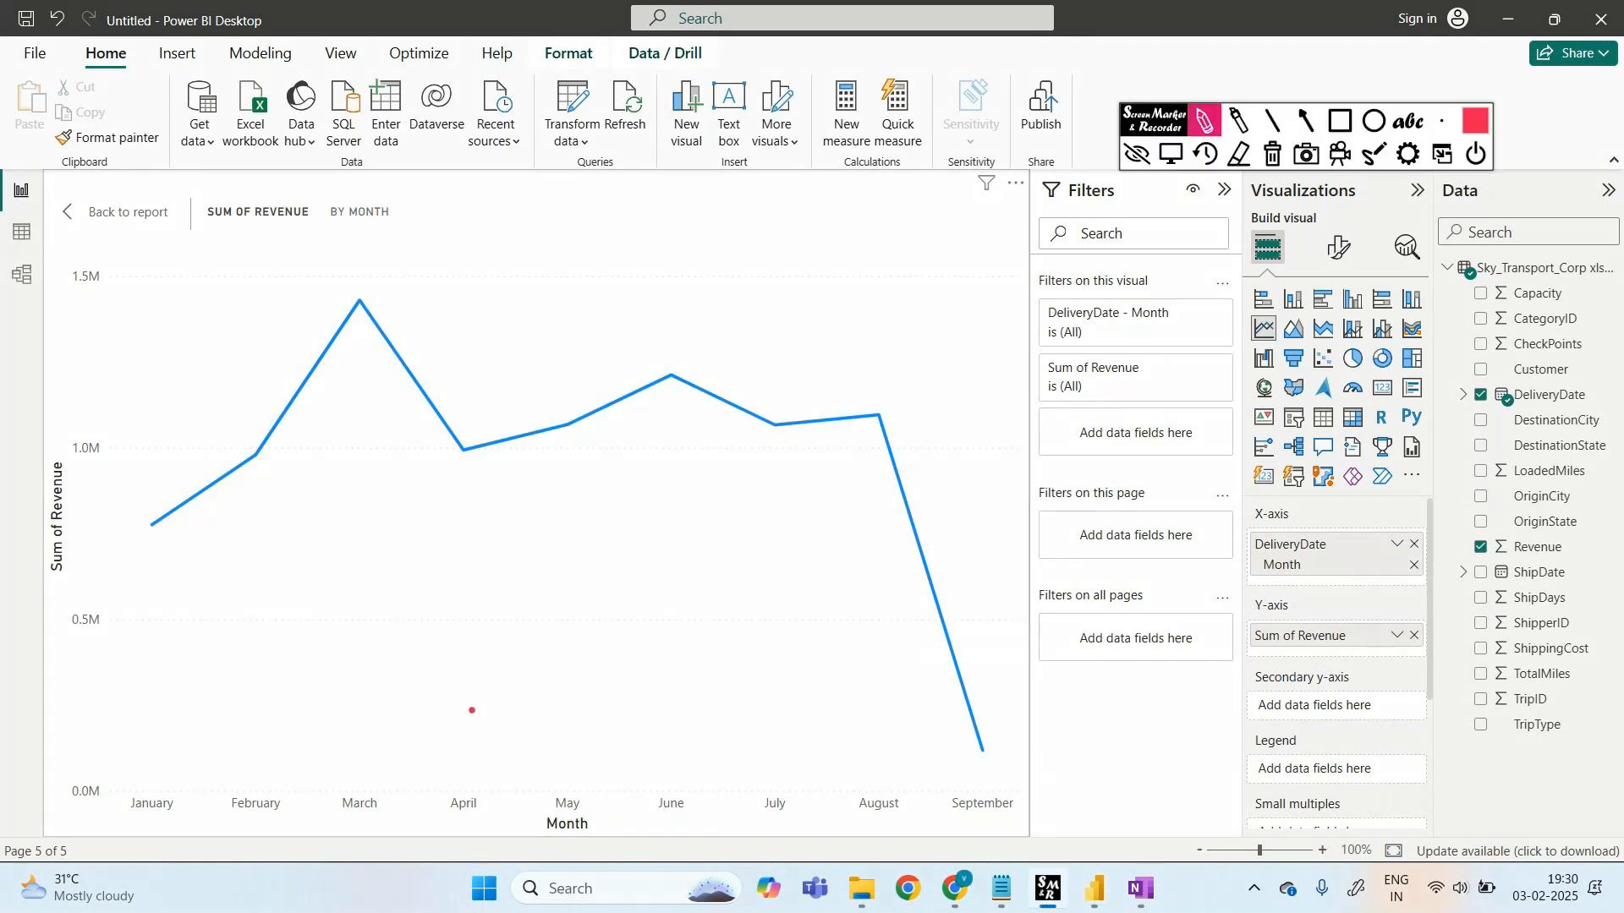
{"action": "left_click_drag", "start_coordinate": [497, 244], "coordinate": [630, 222]}
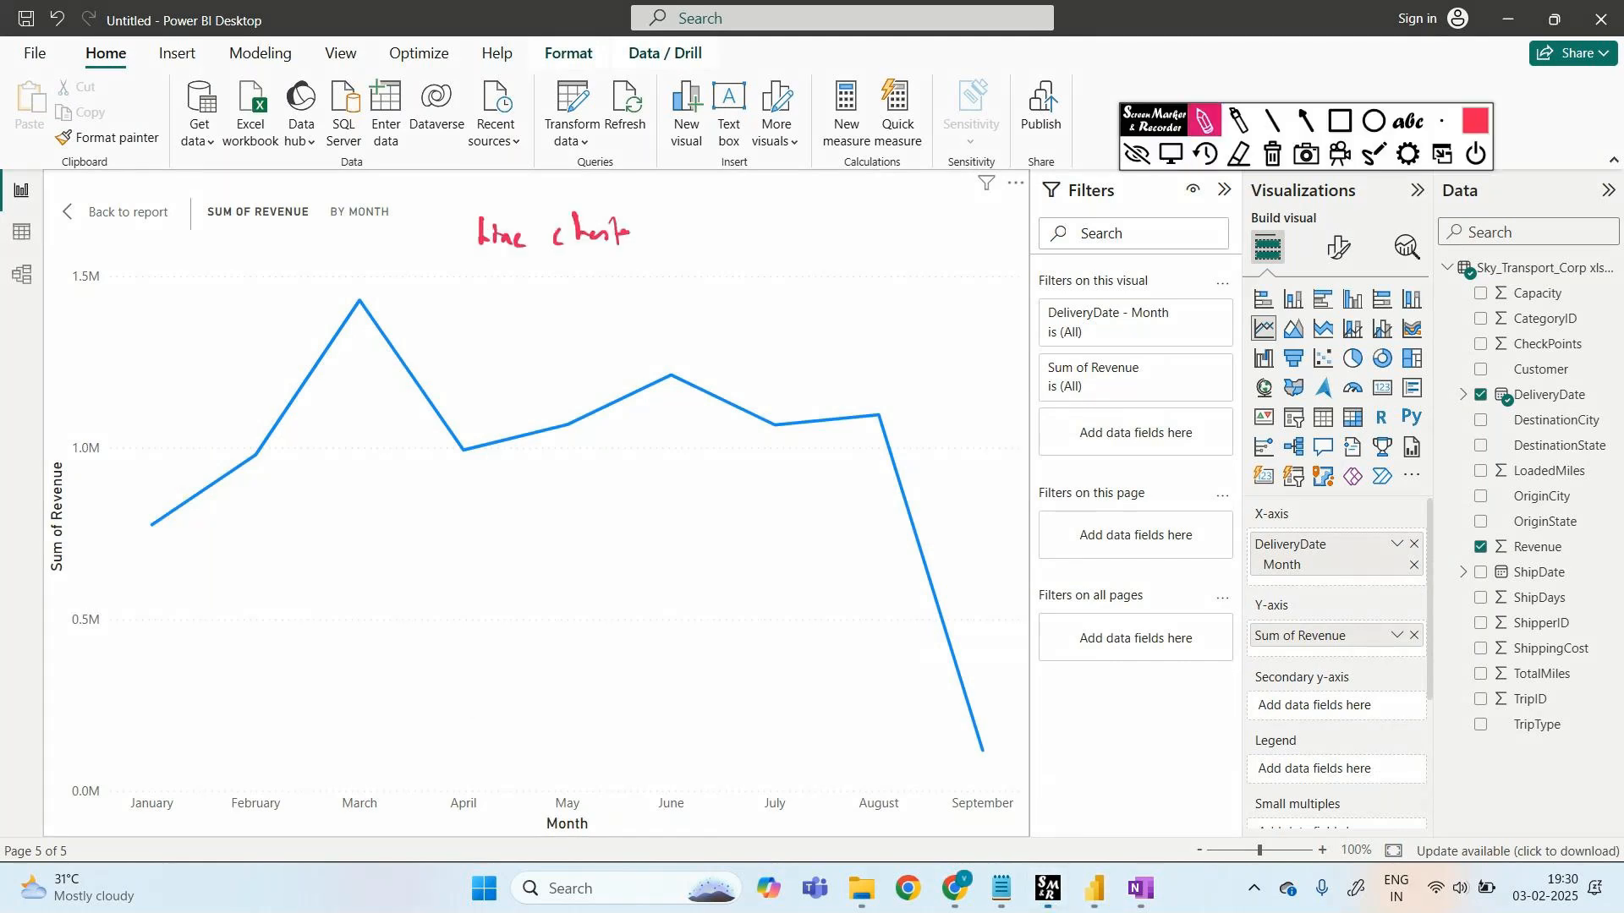
{"action": "mouse_move", "coordinate": [749, 238]}
{"action": "left_mouse_down"}
{"action": "mouse_move", "coordinate": [759, 225]}
{"action": "mouse_move", "coordinate": [808, 246]}
{"action": "mouse_move", "coordinate": [817, 222]}
{"action": "mouse_move", "coordinate": [816, 284]}
{"action": "left_mouse_up"}
{"action": "mouse_move", "coordinate": [905, 219]}
{"action": "left_mouse_down"}
{"action": "mouse_move", "coordinate": [895, 232]}
{"action": "mouse_move", "coordinate": [936, 211]}
{"action": "left_mouse_up"}
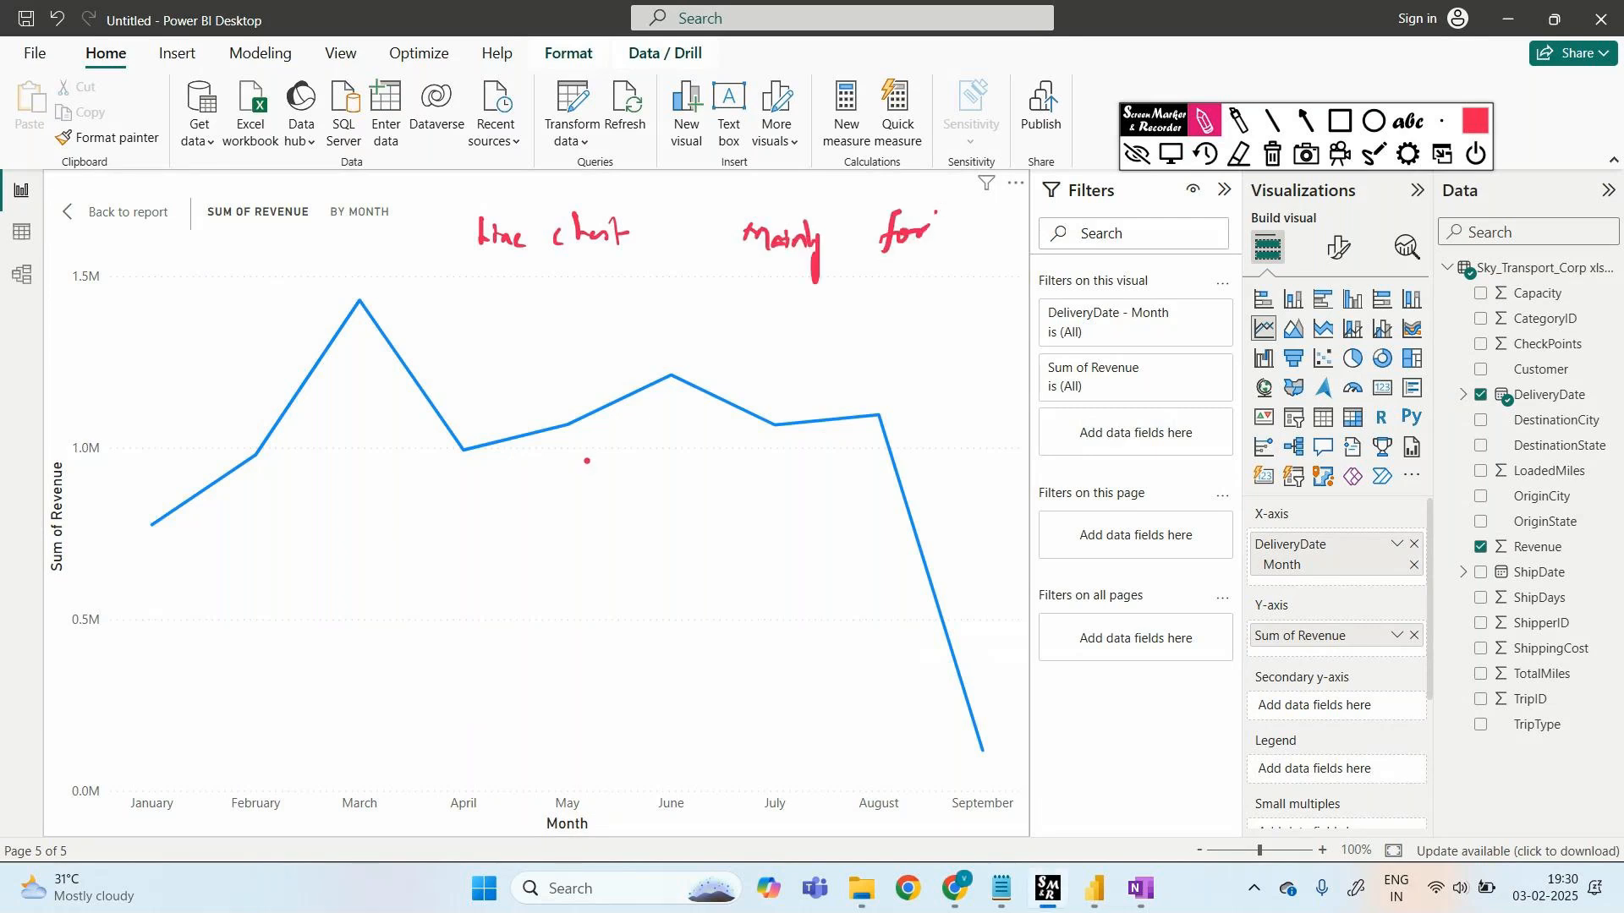
{"action": "left_click", "coordinate": [1273, 154]}
{"action": "left_click", "coordinate": [1138, 155]}
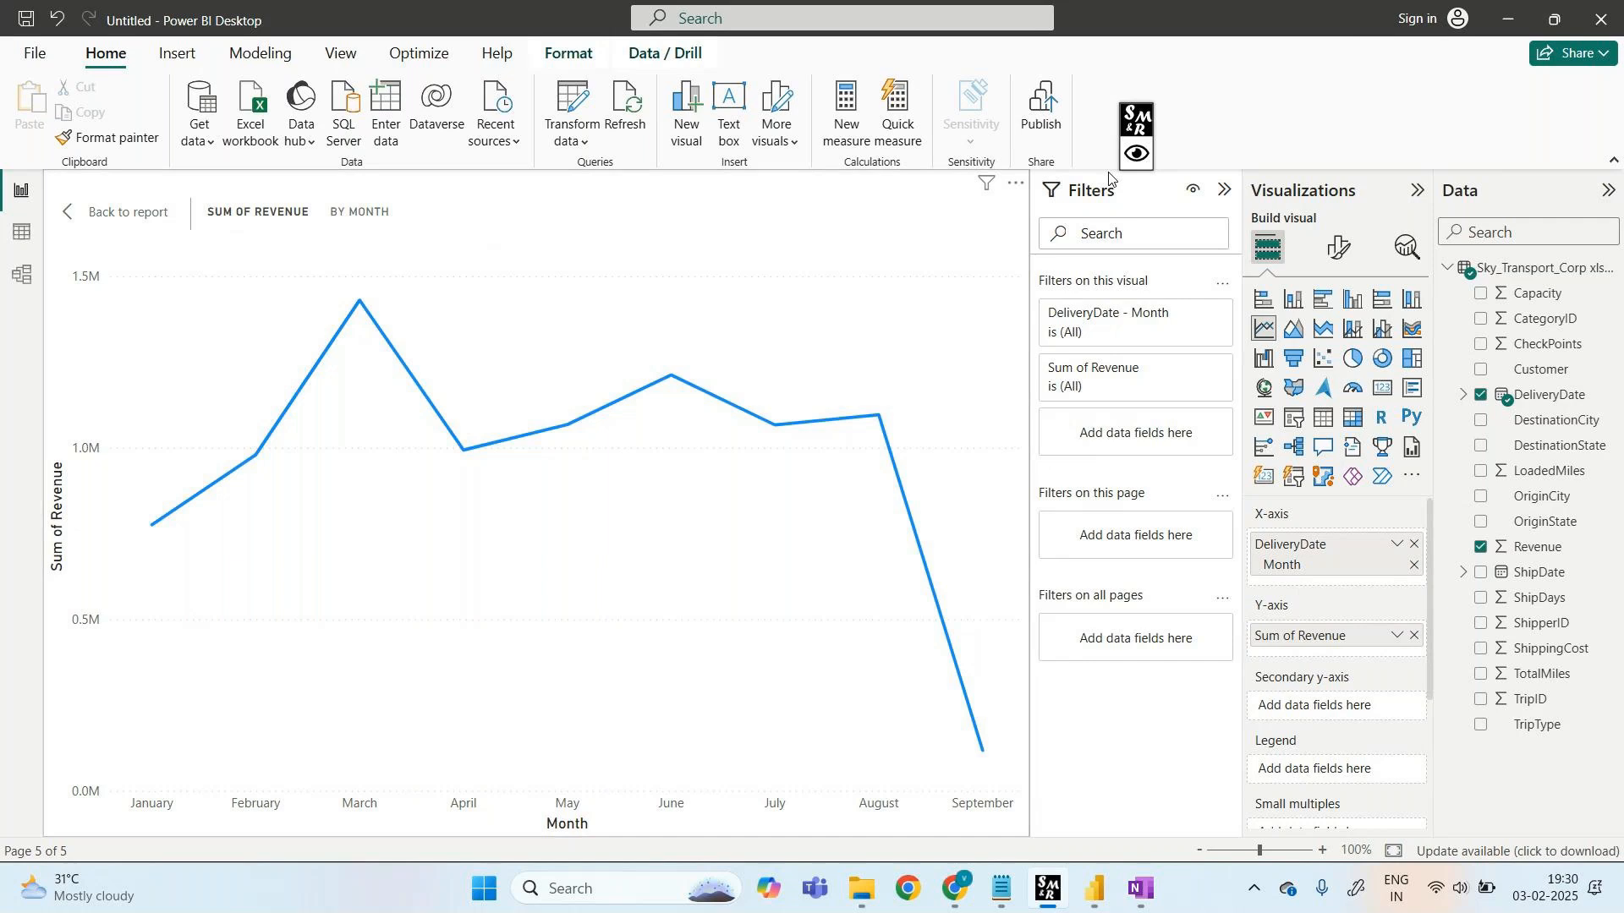
- Underline the month labels January through September along the x-axis
{"action": "left_click", "coordinate": [1138, 153]}
{"action": "left_click", "coordinate": [1205, 125]}
{"action": "left_click_drag", "start_coordinate": [131, 832], "coordinate": [275, 825]}
{"action": "left_click_drag", "start_coordinate": [355, 827], "coordinate": [478, 823]}
{"action": "left_click_drag", "start_coordinate": [554, 822], "coordinate": [781, 828]}
{"action": "left_click_drag", "start_coordinate": [854, 828], "coordinate": [1016, 823]}
{"action": "mouse_move", "coordinate": [1071, 772]}
{"action": "left_mouse_down"}
{"action": "mouse_move", "coordinate": [1084, 810]}
{"action": "mouse_move", "coordinate": [1071, 857]}
{"action": "left_mouse_up"}
- Note that the horizontal axis shows time intervals, trace the revenue trend, then erase the annotations
{"action": "left_click_drag", "start_coordinate": [1107, 799], "coordinate": [1109, 825]}
{"action": "left_click_drag", "start_coordinate": [1125, 805], "coordinate": [1115, 824]}
{"action": "mouse_move", "coordinate": [1155, 808]}
{"action": "left_mouse_down"}
{"action": "mouse_move", "coordinate": [1182, 799]}
{"action": "mouse_move", "coordinate": [1201, 825]}
{"action": "mouse_move", "coordinate": [1242, 827]}
{"action": "mouse_move", "coordinate": [1240, 846]}
{"action": "mouse_move", "coordinate": [1438, 820]}
{"action": "left_mouse_up"}
{"action": "mouse_move", "coordinate": [1458, 786]}
{"action": "left_mouse_down"}
{"action": "mouse_move", "coordinate": [1477, 825]}
{"action": "mouse_move", "coordinate": [1539, 822]}
{"action": "left_mouse_up"}
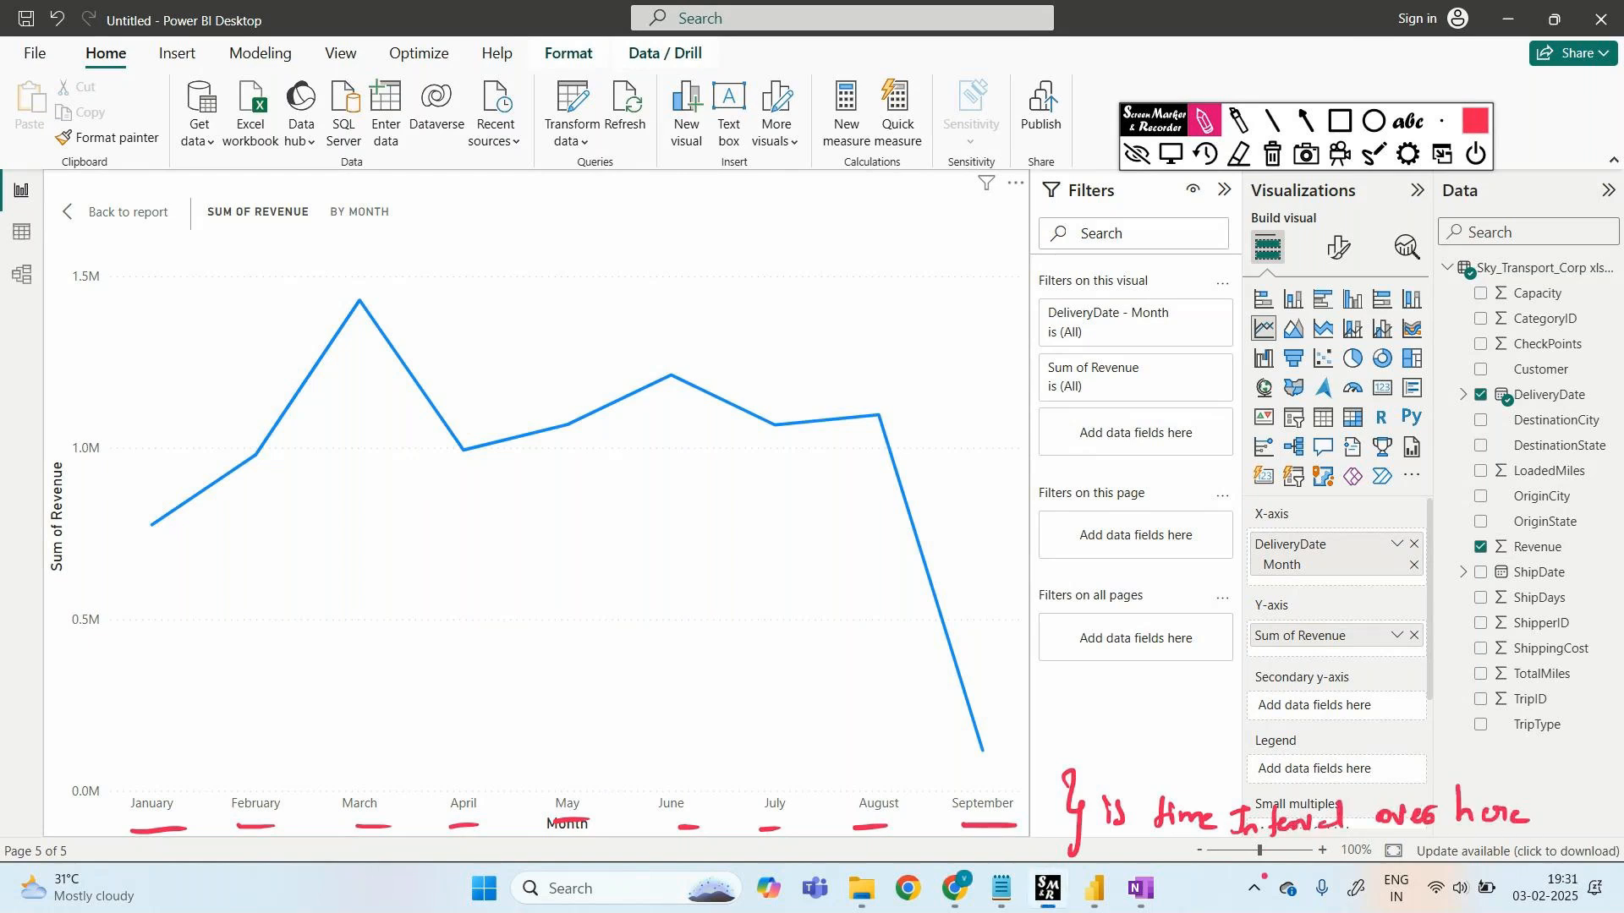
{"action": "mouse_move", "coordinate": [145, 488]}
{"action": "left_mouse_down"}
{"action": "mouse_move", "coordinate": [262, 341]}
{"action": "mouse_move", "coordinate": [406, 268]}
{"action": "mouse_move", "coordinate": [492, 399]}
{"action": "mouse_move", "coordinate": [633, 347]}
{"action": "mouse_move", "coordinate": [803, 405]}
{"action": "mouse_move", "coordinate": [901, 391]}
{"action": "mouse_move", "coordinate": [968, 525]}
{"action": "mouse_move", "coordinate": [1025, 704]}
{"action": "left_mouse_up"}
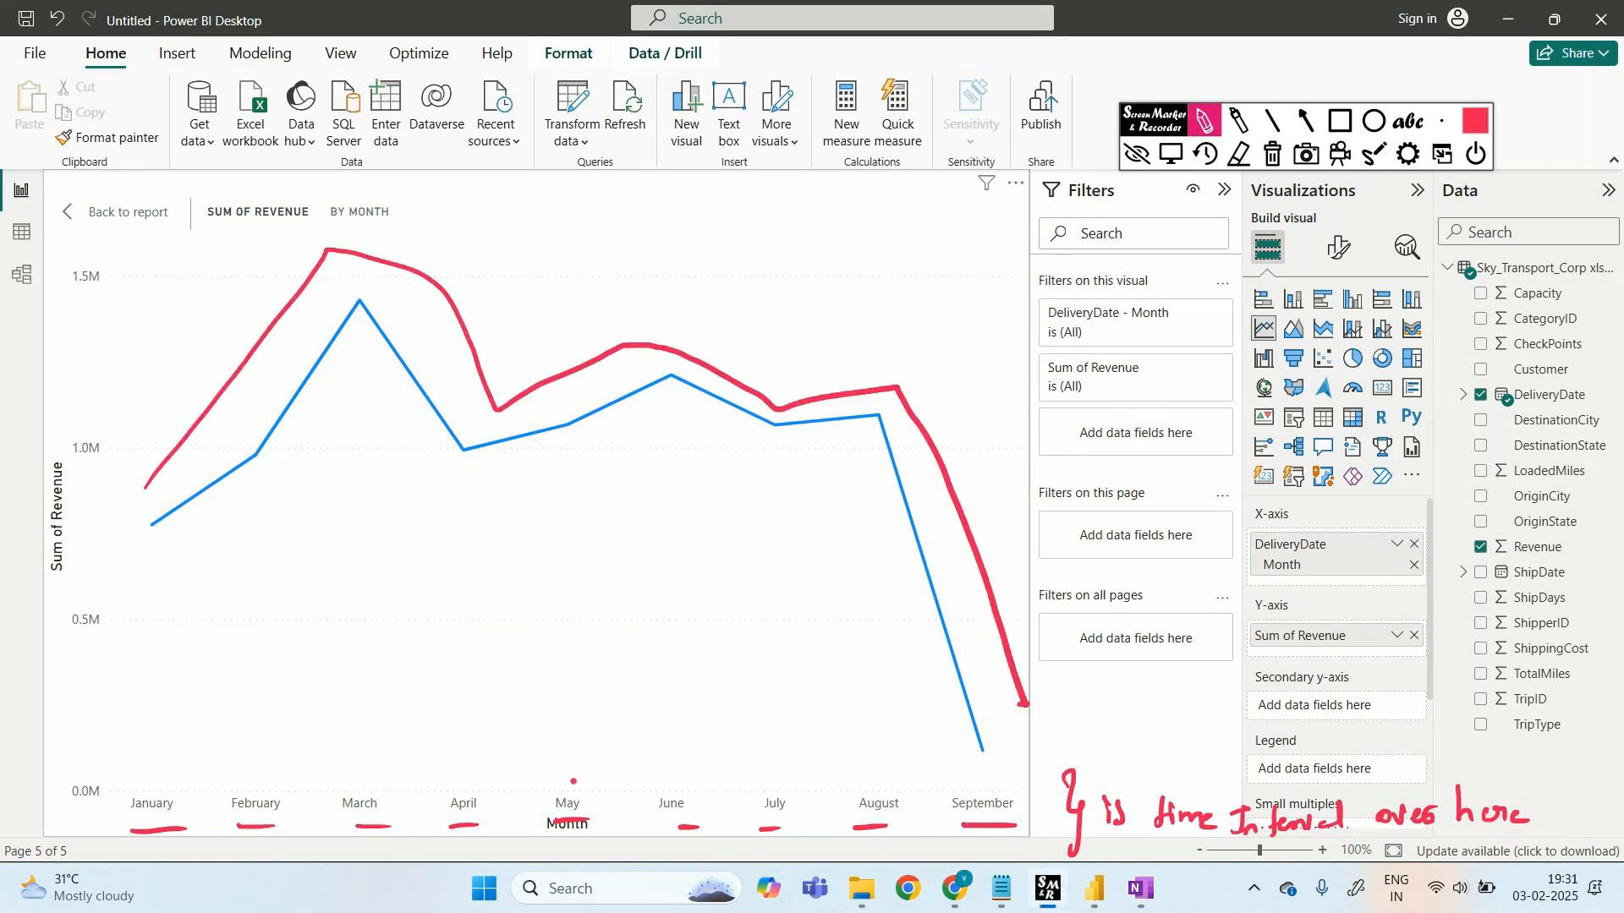
{"action": "left_click", "coordinate": [1271, 154]}
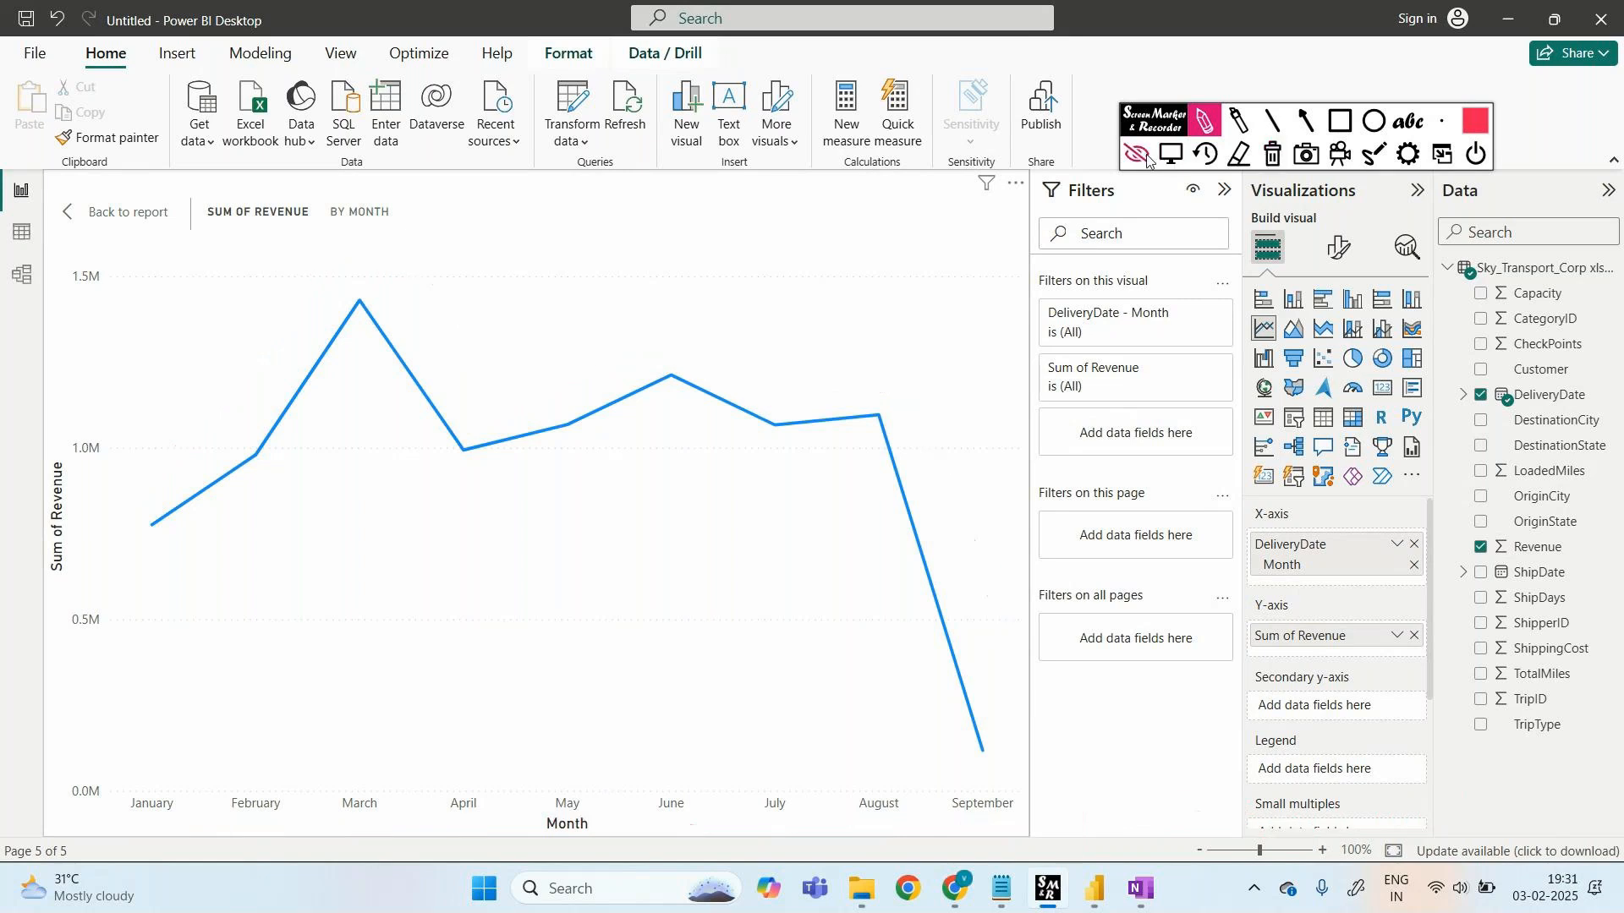
{"action": "left_click", "coordinate": [1137, 156]}
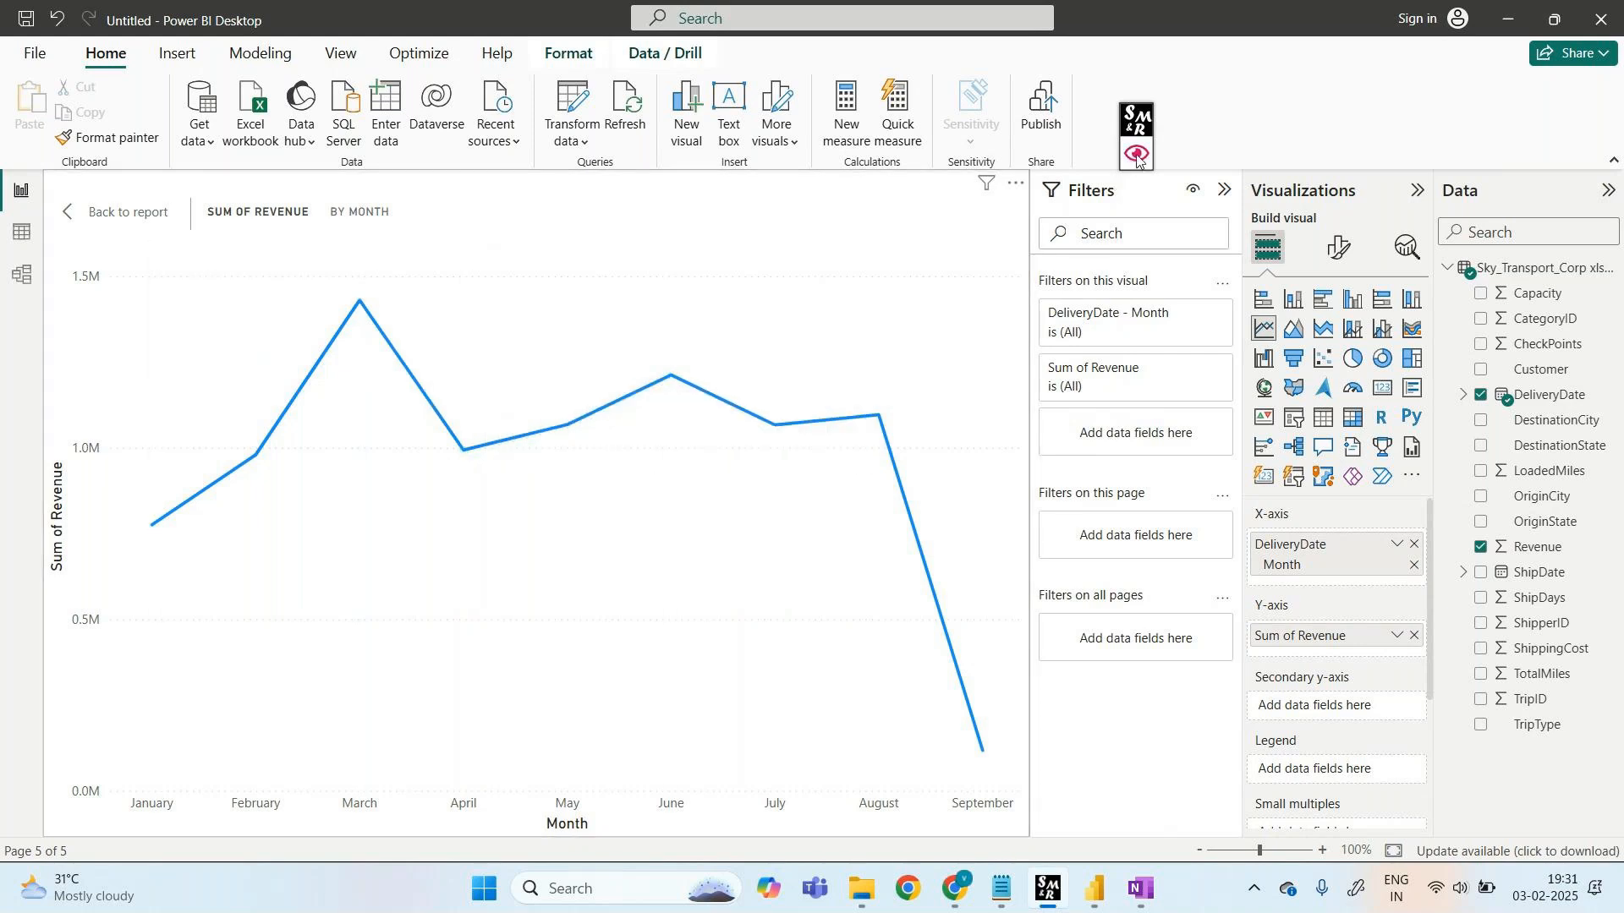
- Circle the month labels, clear the drawing, and exit focus mode back to Page 1
{"action": "left_click", "coordinate": [1136, 154]}
{"action": "left_click", "coordinate": [1204, 121]}
{"action": "mouse_move", "coordinate": [95, 756]}
{"action": "left_mouse_down"}
{"action": "mouse_move", "coordinate": [448, 869]}
{"action": "mouse_move", "coordinate": [1100, 777]}
{"action": "left_mouse_up"}
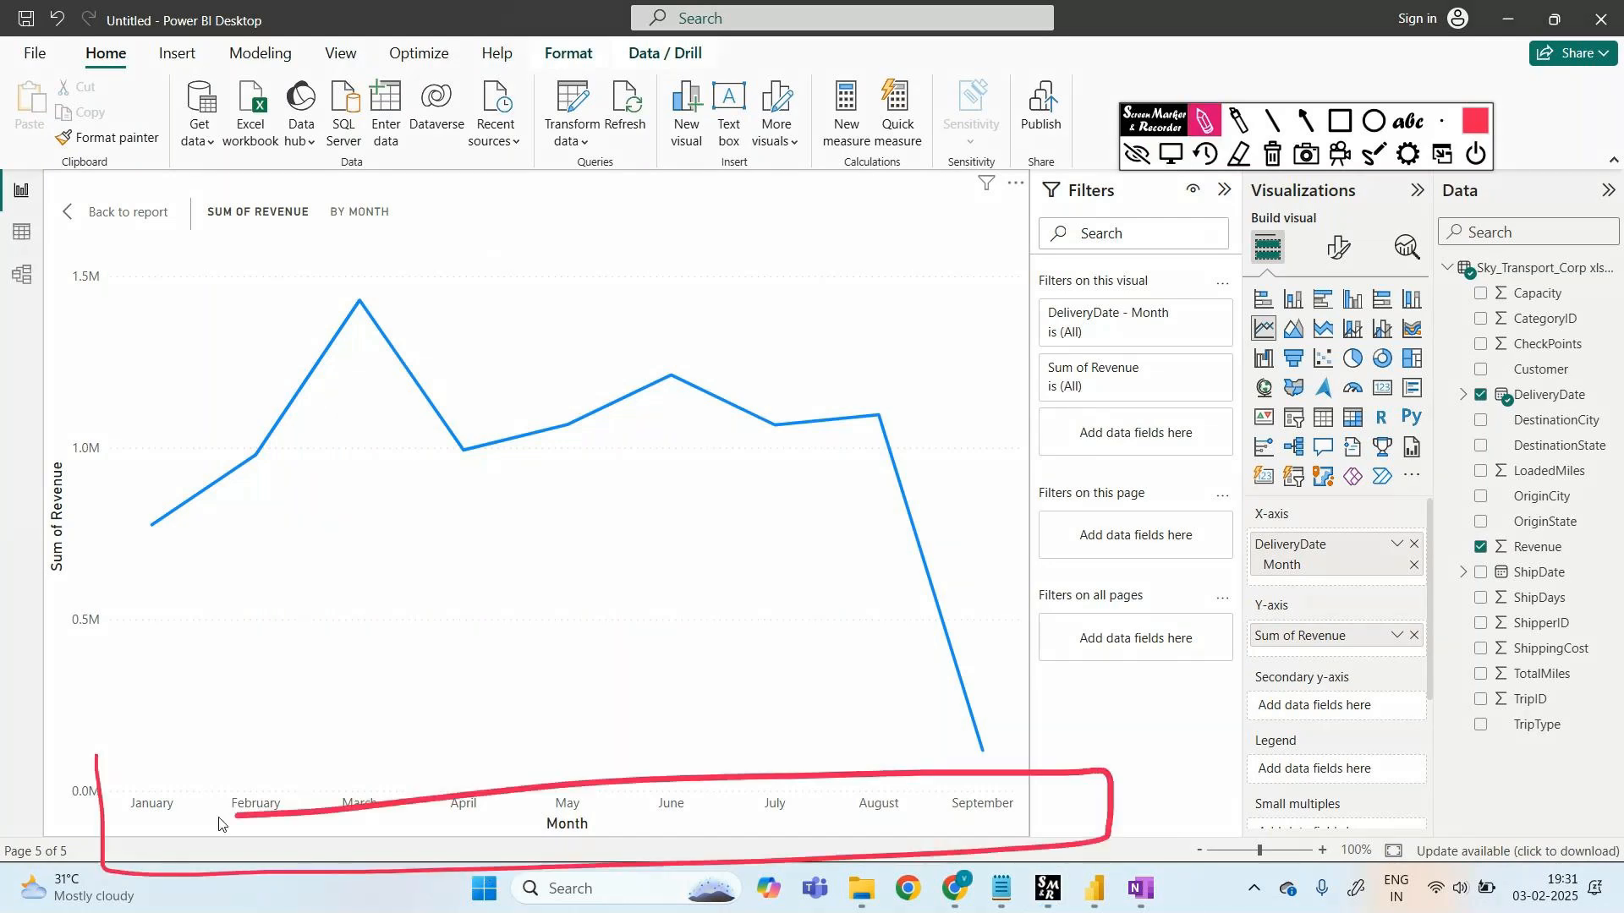
{"action": "left_click", "coordinate": [1136, 155]}
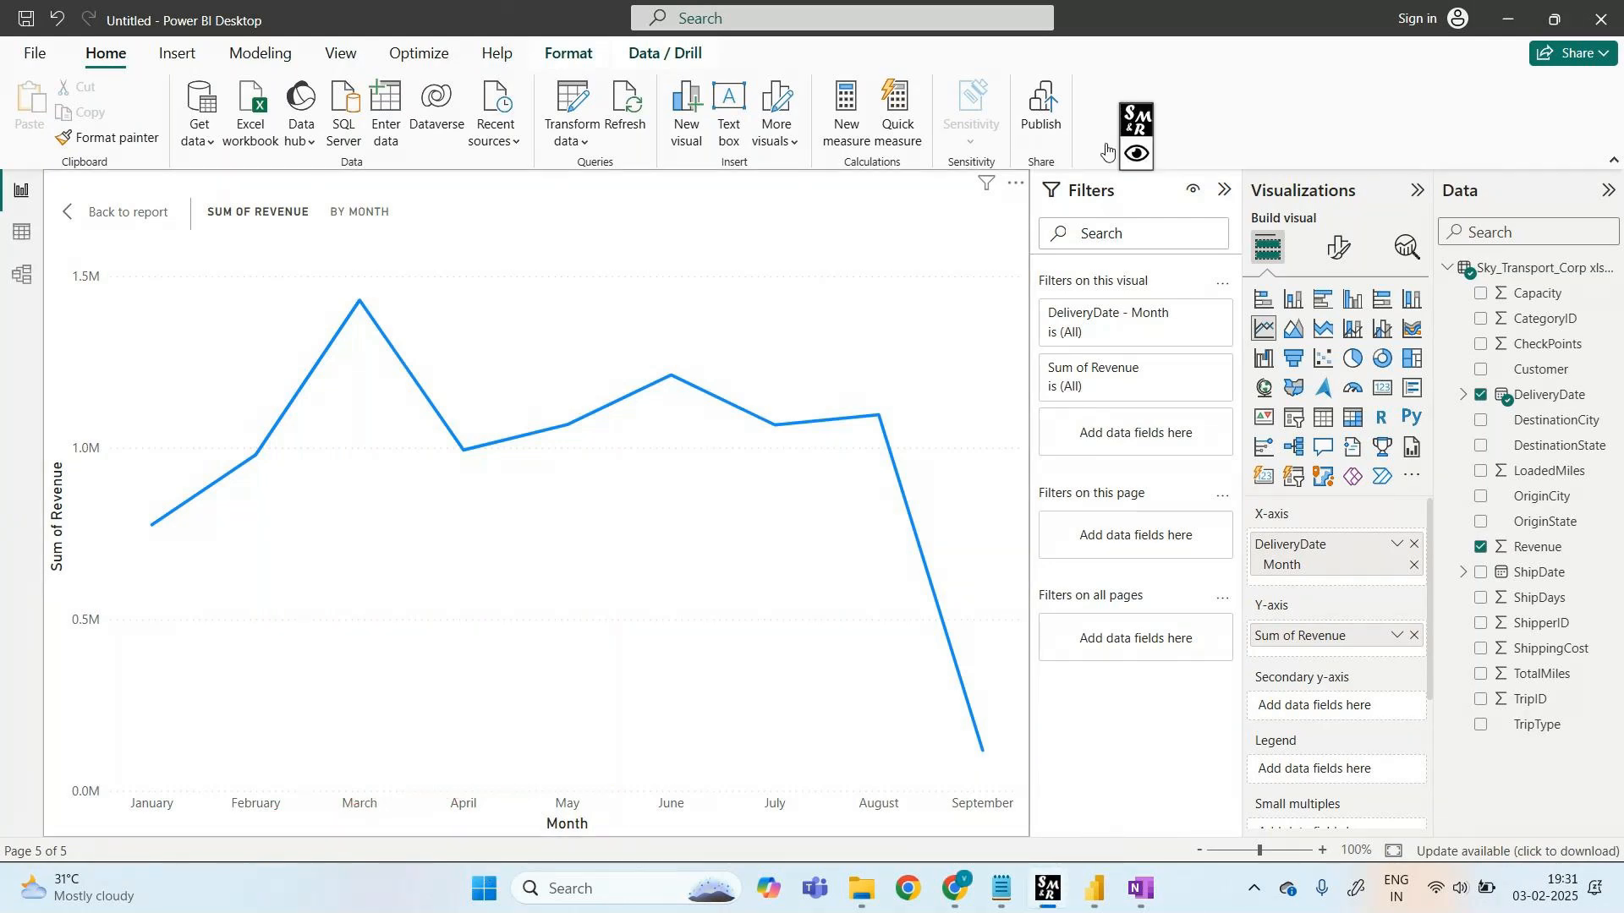
{"action": "left_click", "coordinate": [1108, 153]}
{"action": "key", "text": "Escape"}
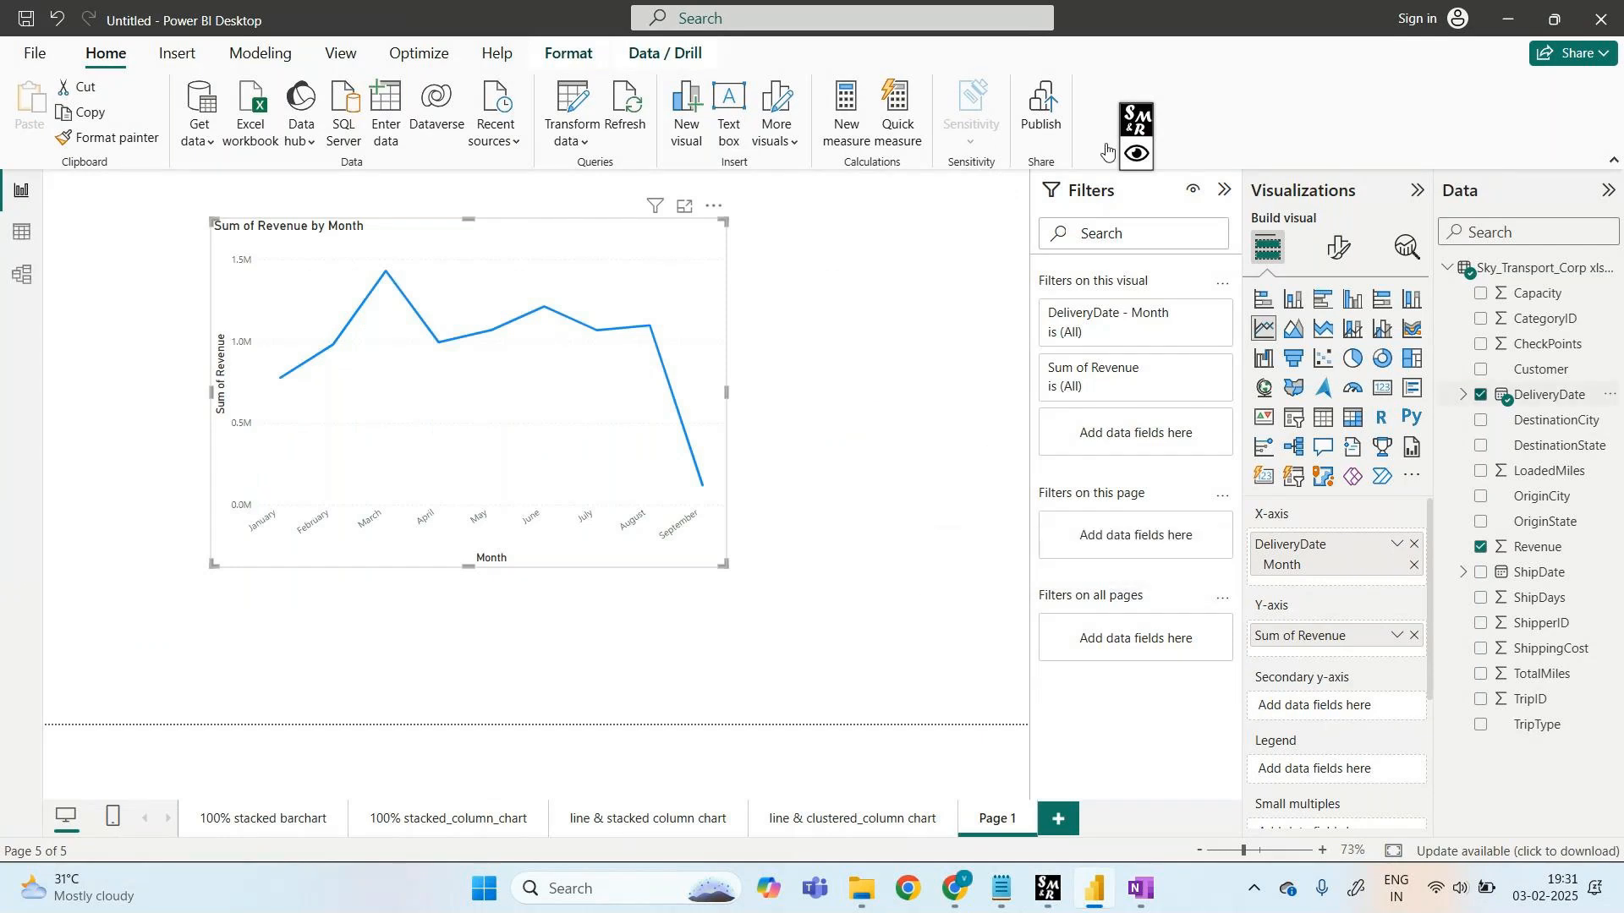
- Expand DeliveryDate's Date Hierarchy and mark its levels with an arrow to the x-axis
{"action": "left_click", "coordinate": [1464, 394]}
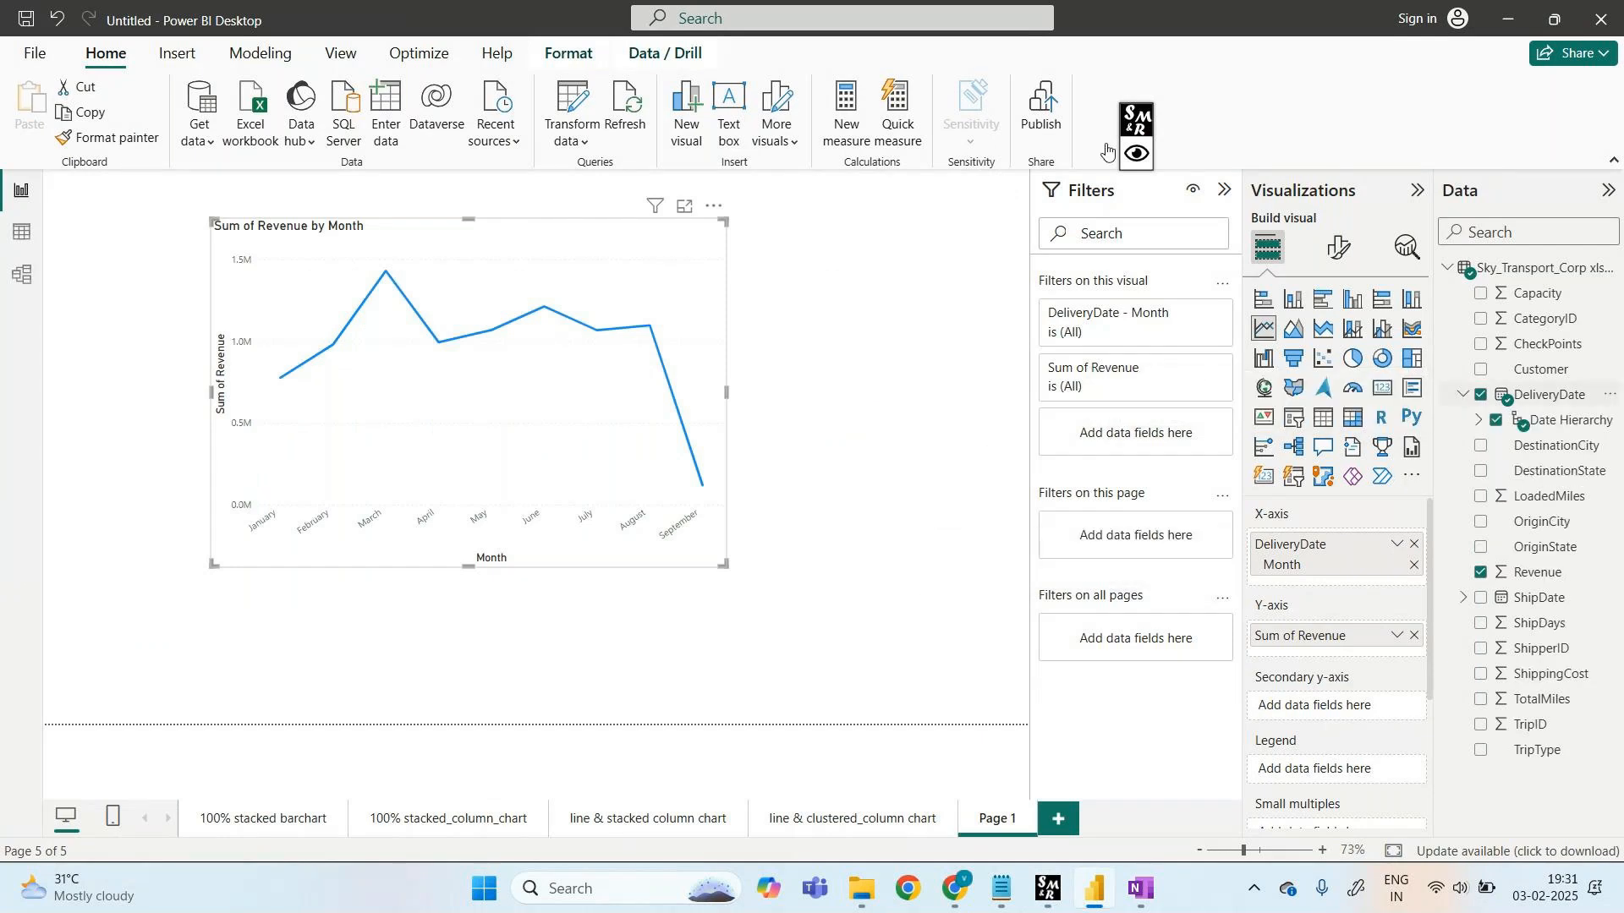
{"action": "left_click", "coordinate": [1479, 419]}
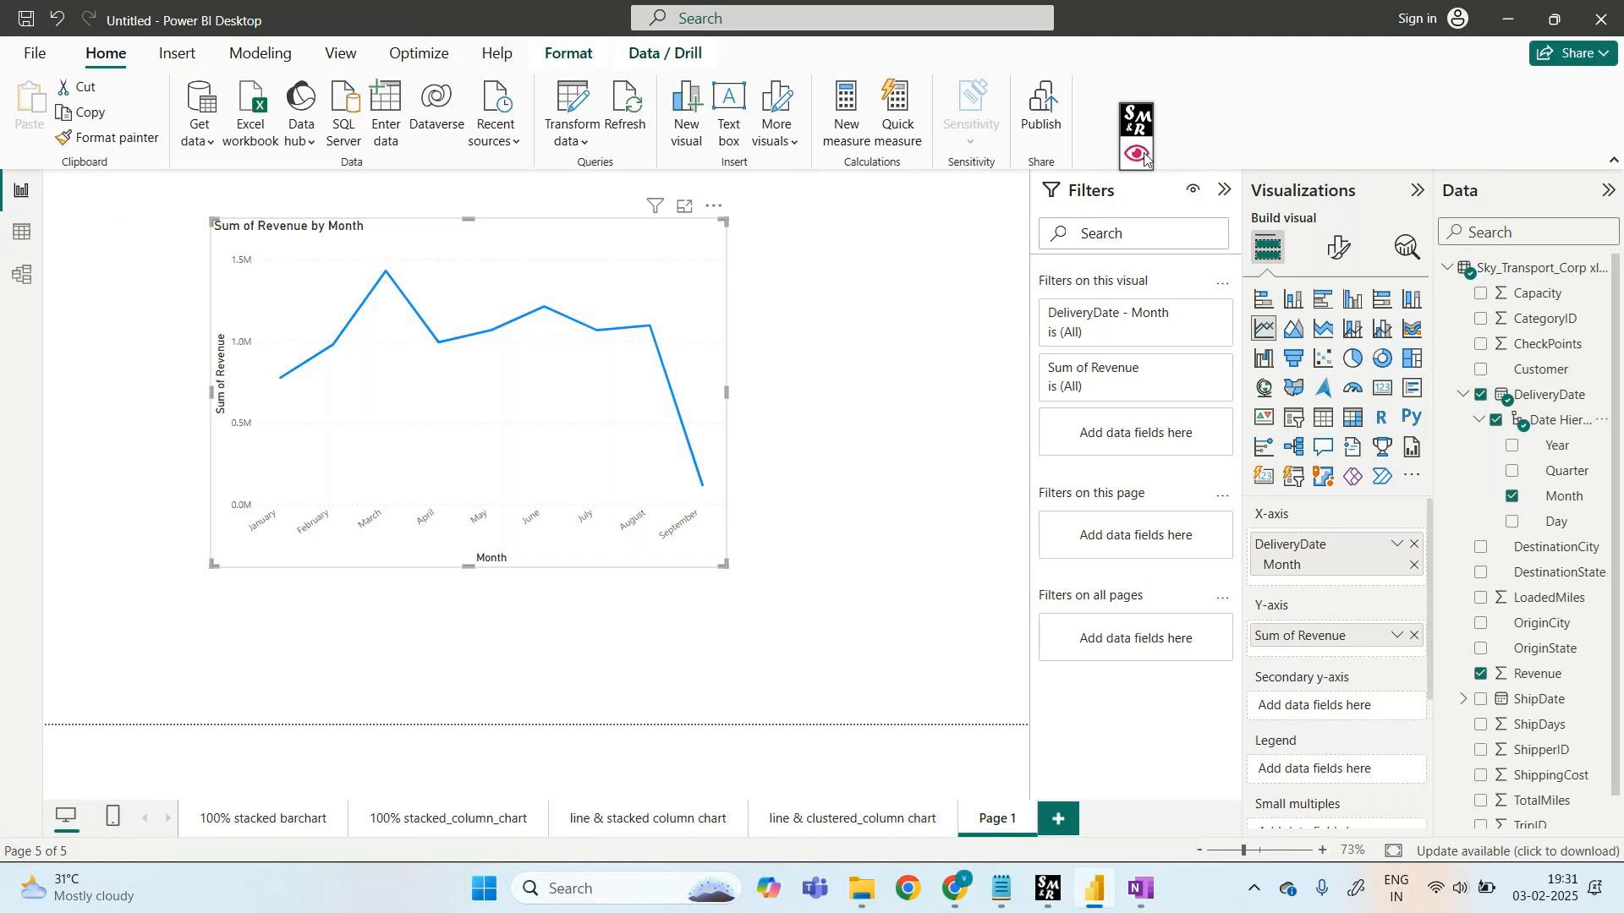
{"action": "left_click", "coordinate": [1137, 154]}
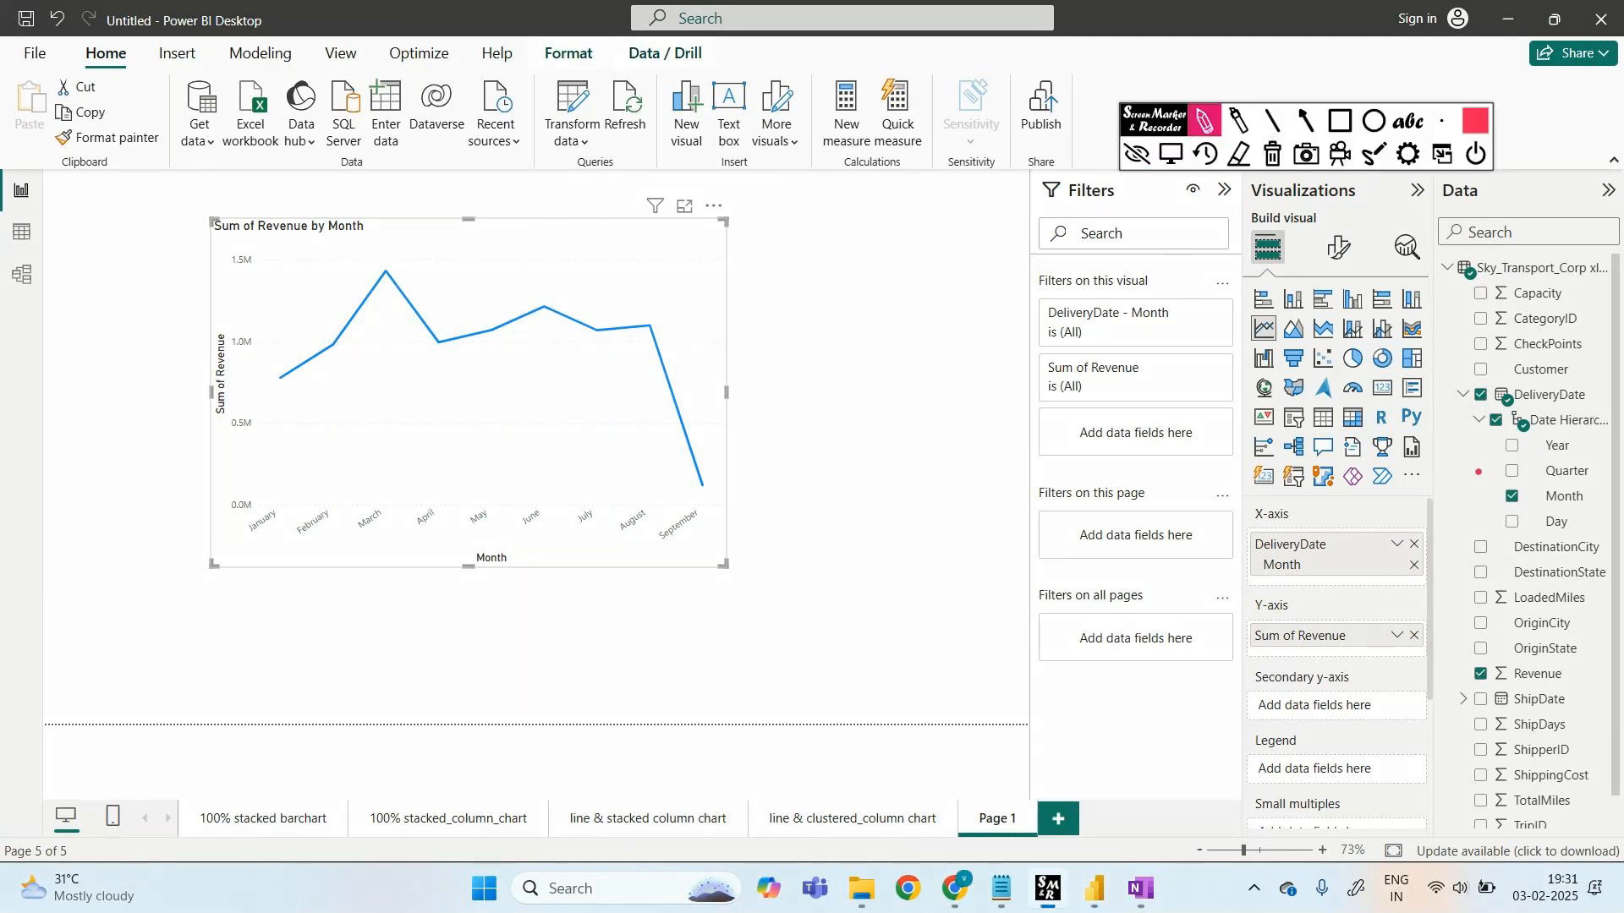
{"action": "mouse_move", "coordinate": [1459, 419]}
{"action": "left_mouse_down"}
{"action": "mouse_move", "coordinate": [1448, 533]}
{"action": "mouse_move", "coordinate": [1616, 537]}
{"action": "mouse_move", "coordinate": [1514, 405]}
{"action": "mouse_move", "coordinate": [1468, 412]}
{"action": "left_mouse_up"}
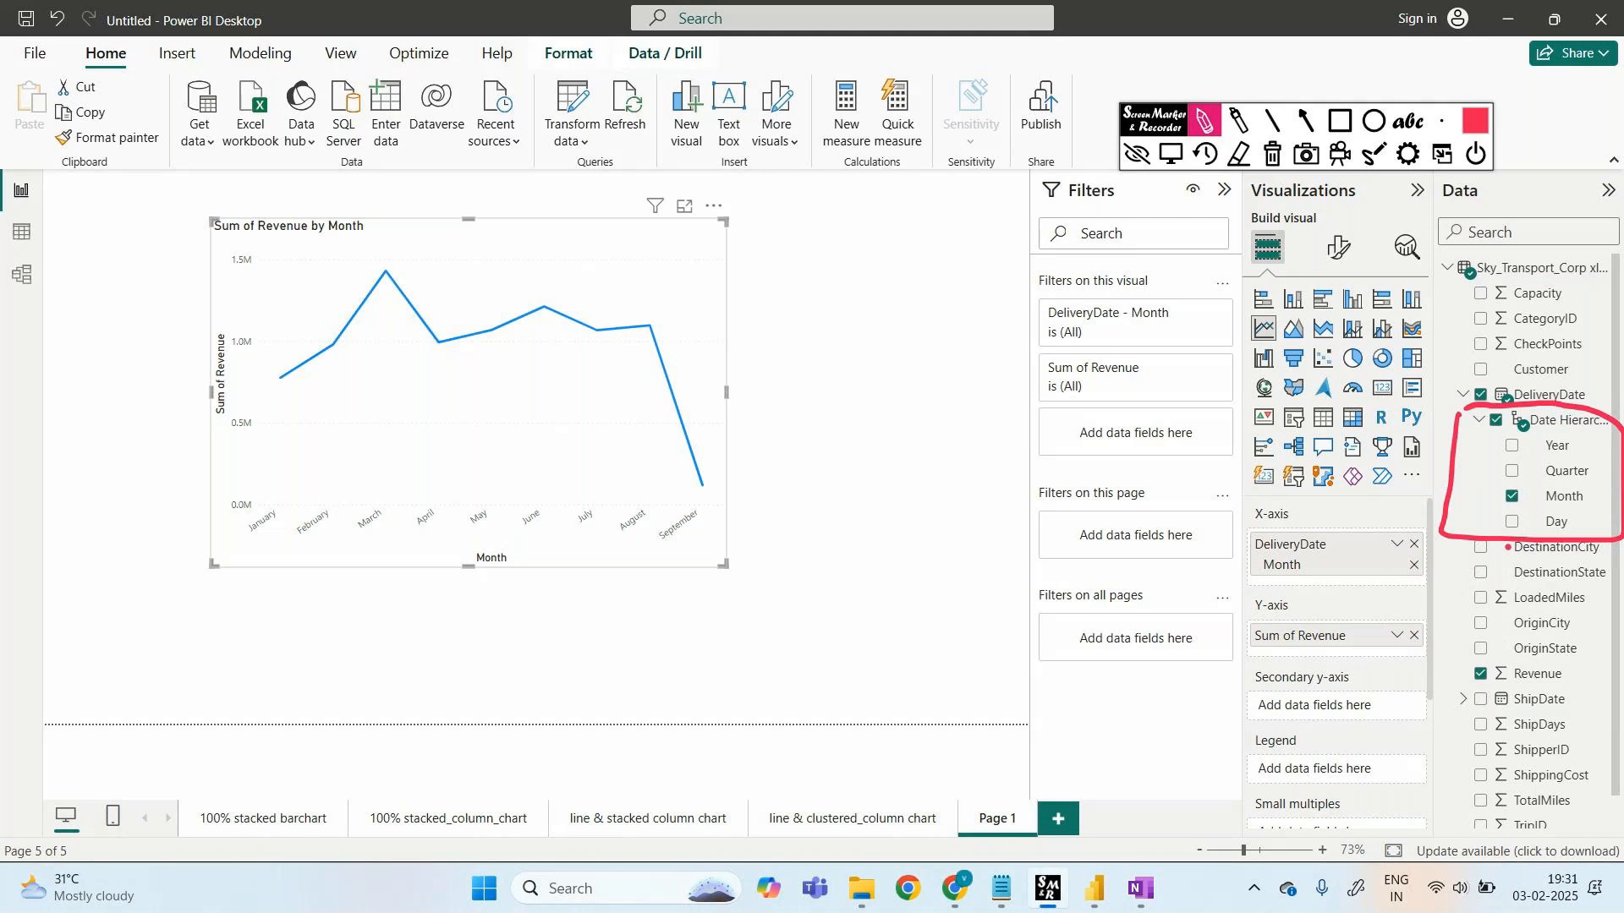
{"action": "mouse_move", "coordinate": [1439, 499]}
{"action": "left_mouse_down"}
{"action": "mouse_move", "coordinate": [1303, 511]}
{"action": "mouse_move", "coordinate": [1299, 540]}
{"action": "left_mouse_up"}
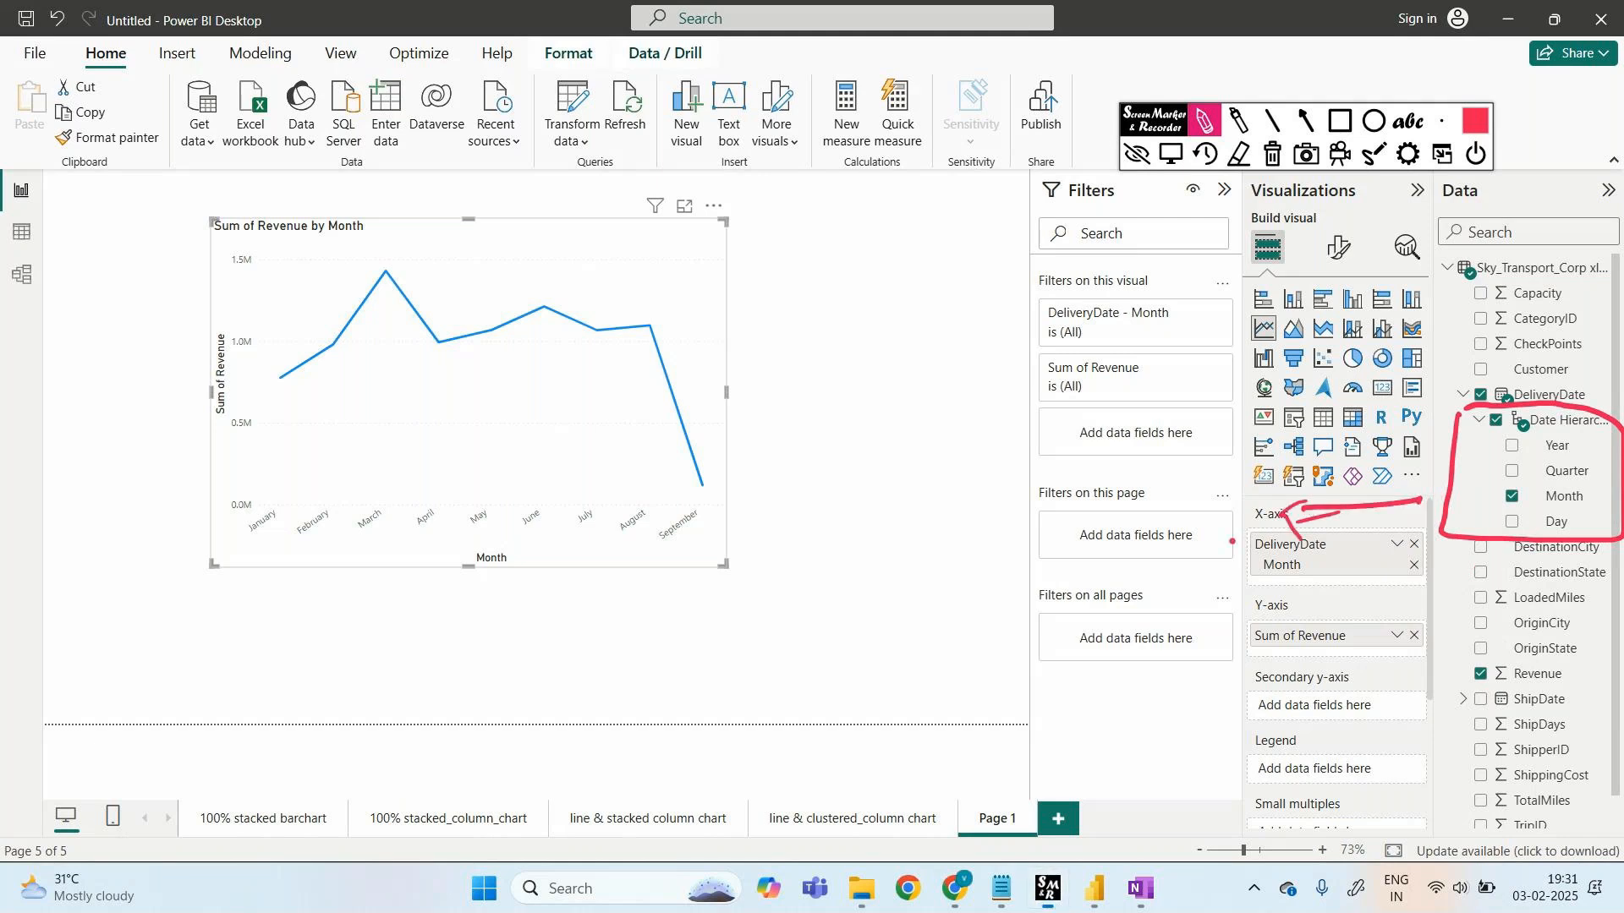
- Handwrite the Date levels Year, Quarter, Month and Day as a note
{"action": "left_click_drag", "start_coordinate": [1017, 469], "coordinate": [1016, 510]}
{"action": "mouse_move", "coordinate": [1014, 469]}
{"action": "left_mouse_down"}
{"action": "mouse_move", "coordinate": [1011, 510]}
{"action": "mouse_move", "coordinate": [1044, 506]}
{"action": "left_mouse_up"}
{"action": "mouse_move", "coordinate": [1049, 473]}
{"action": "left_mouse_down"}
{"action": "mouse_move", "coordinate": [1054, 506]}
{"action": "mouse_move", "coordinate": [1059, 486]}
{"action": "left_mouse_up"}
{"action": "left_click_drag", "start_coordinate": [1055, 498], "coordinate": [1067, 505]}
{"action": "left_click", "coordinate": [1113, 464]}
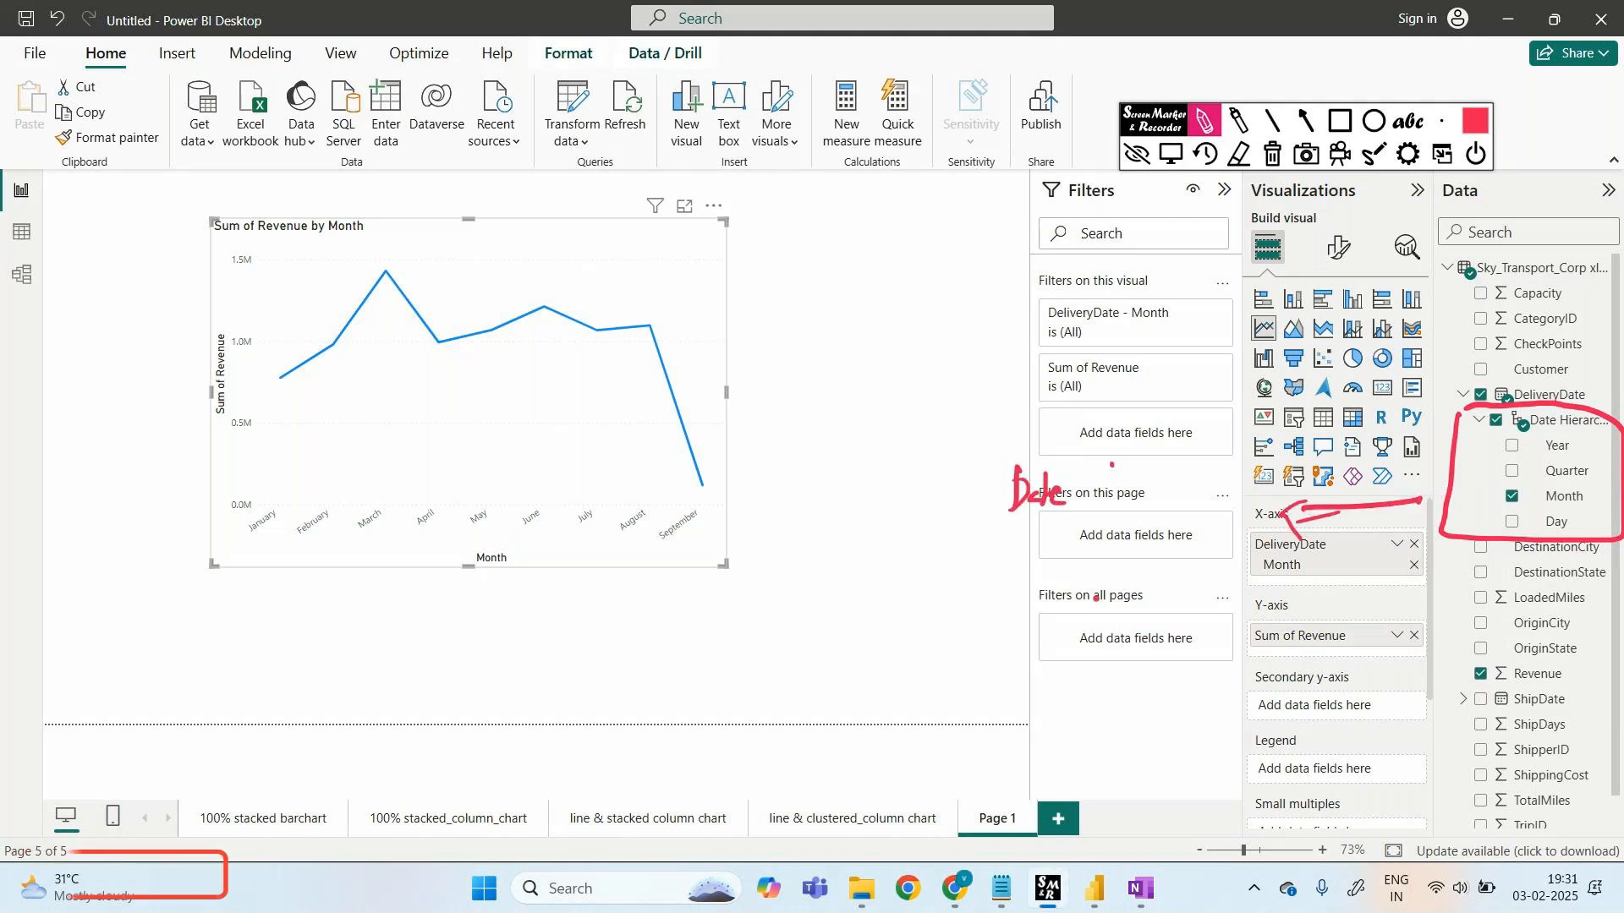
{"action": "mouse_move", "coordinate": [1001, 563]}
{"action": "left_mouse_down"}
{"action": "mouse_move", "coordinate": [1001, 599]}
{"action": "mouse_move", "coordinate": [1054, 584]}
{"action": "mouse_move", "coordinate": [995, 636]}
{"action": "mouse_move", "coordinate": [1004, 657]}
{"action": "mouse_move", "coordinate": [1091, 628]}
{"action": "left_mouse_up"}
{"action": "left_click_drag", "start_coordinate": [974, 721], "coordinate": [1034, 721]}
{"action": "mouse_move", "coordinate": [1040, 698]}
{"action": "left_mouse_down"}
{"action": "mouse_move", "coordinate": [1040, 726]}
{"action": "mouse_move", "coordinate": [1057, 704]}
{"action": "left_mouse_up"}
{"action": "mouse_move", "coordinate": [1045, 692]}
{"action": "left_mouse_down"}
{"action": "mouse_move", "coordinate": [1057, 722]}
{"action": "mouse_move", "coordinate": [983, 782]}
{"action": "mouse_move", "coordinate": [999, 771]}
{"action": "mouse_move", "coordinate": [1023, 791]}
{"action": "mouse_move", "coordinate": [1042, 766]}
{"action": "left_mouse_up"}
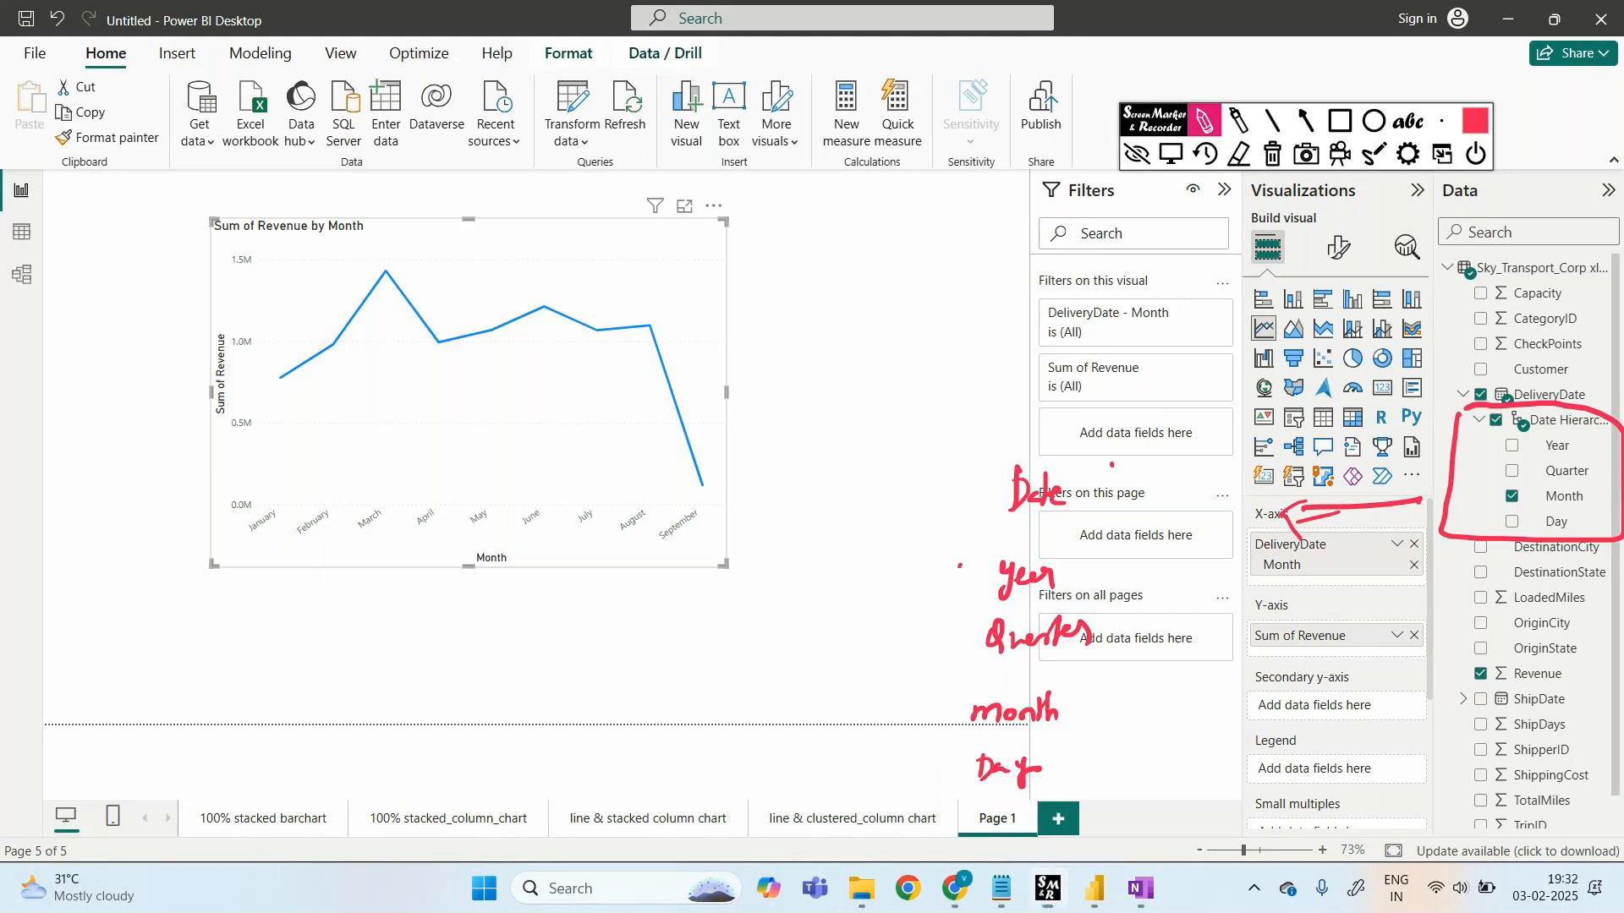
- Box Month in the note, underline the axis months, erase the marks, and uncheck Month
{"action": "mouse_move", "coordinate": [959, 566]}
{"action": "left_mouse_down"}
{"action": "mouse_move", "coordinate": [1046, 804]}
{"action": "mouse_move", "coordinate": [1099, 576]}
{"action": "mouse_move", "coordinate": [992, 583]}
{"action": "left_mouse_up"}
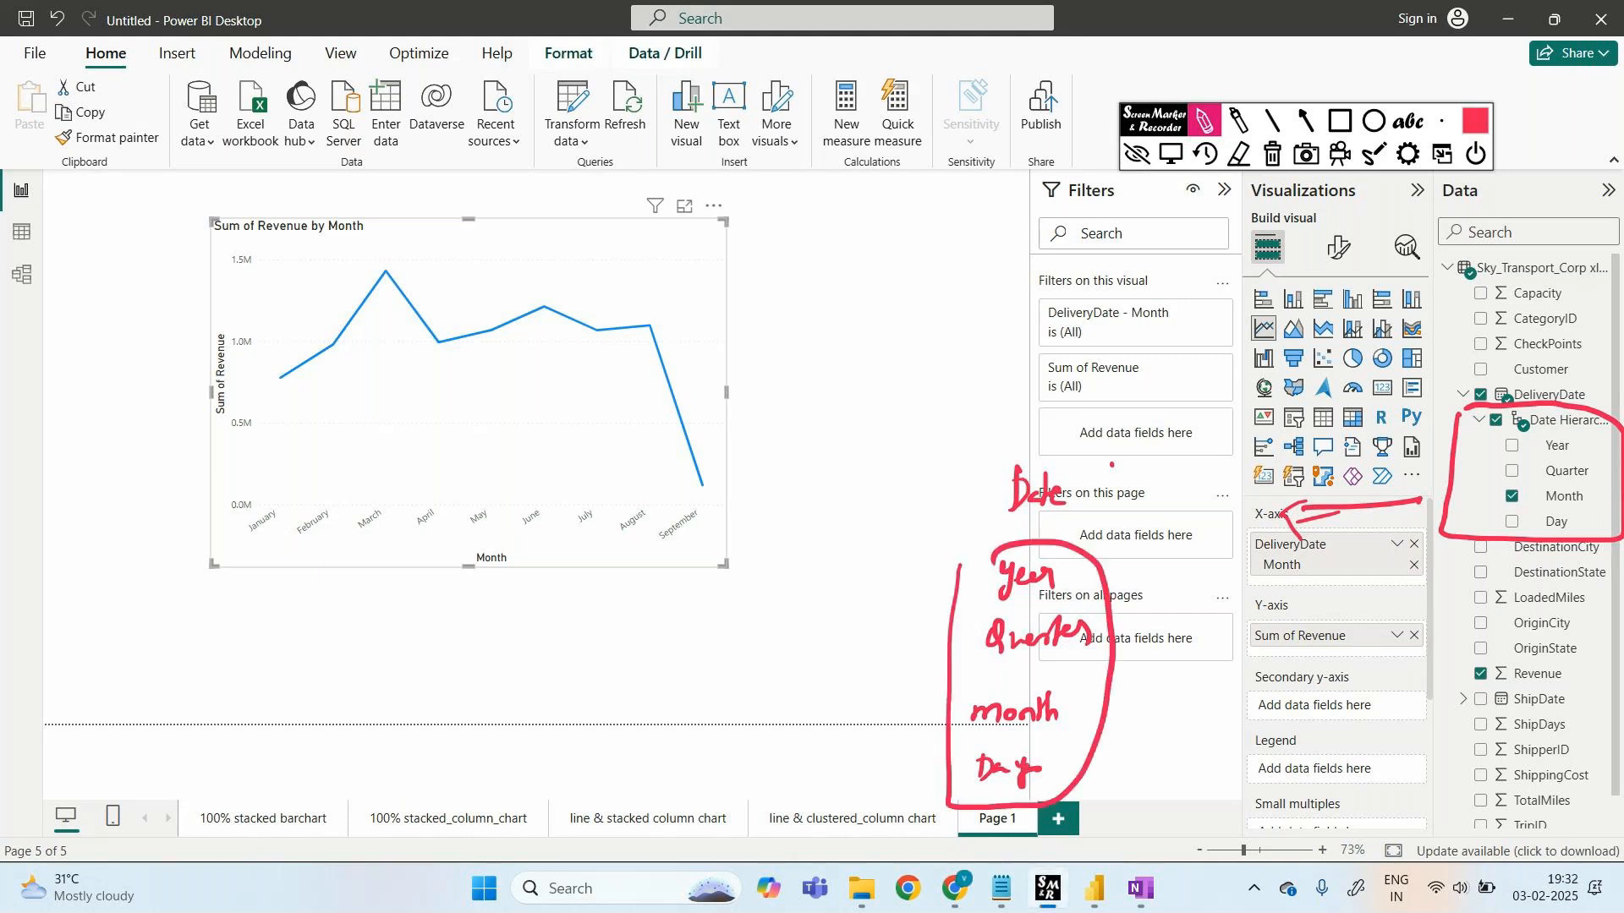
{"action": "mouse_move", "coordinate": [976, 748]}
{"action": "left_mouse_down"}
{"action": "mouse_move", "coordinate": [954, 682]}
{"action": "mouse_move", "coordinate": [995, 748]}
{"action": "left_mouse_up"}
{"action": "left_click_drag", "start_coordinate": [981, 604], "coordinate": [1057, 603]}
{"action": "mouse_move", "coordinate": [1056, 559]}
{"action": "left_mouse_down"}
{"action": "mouse_move", "coordinate": [1055, 592]}
{"action": "mouse_move", "coordinate": [963, 604]}
{"action": "left_mouse_up"}
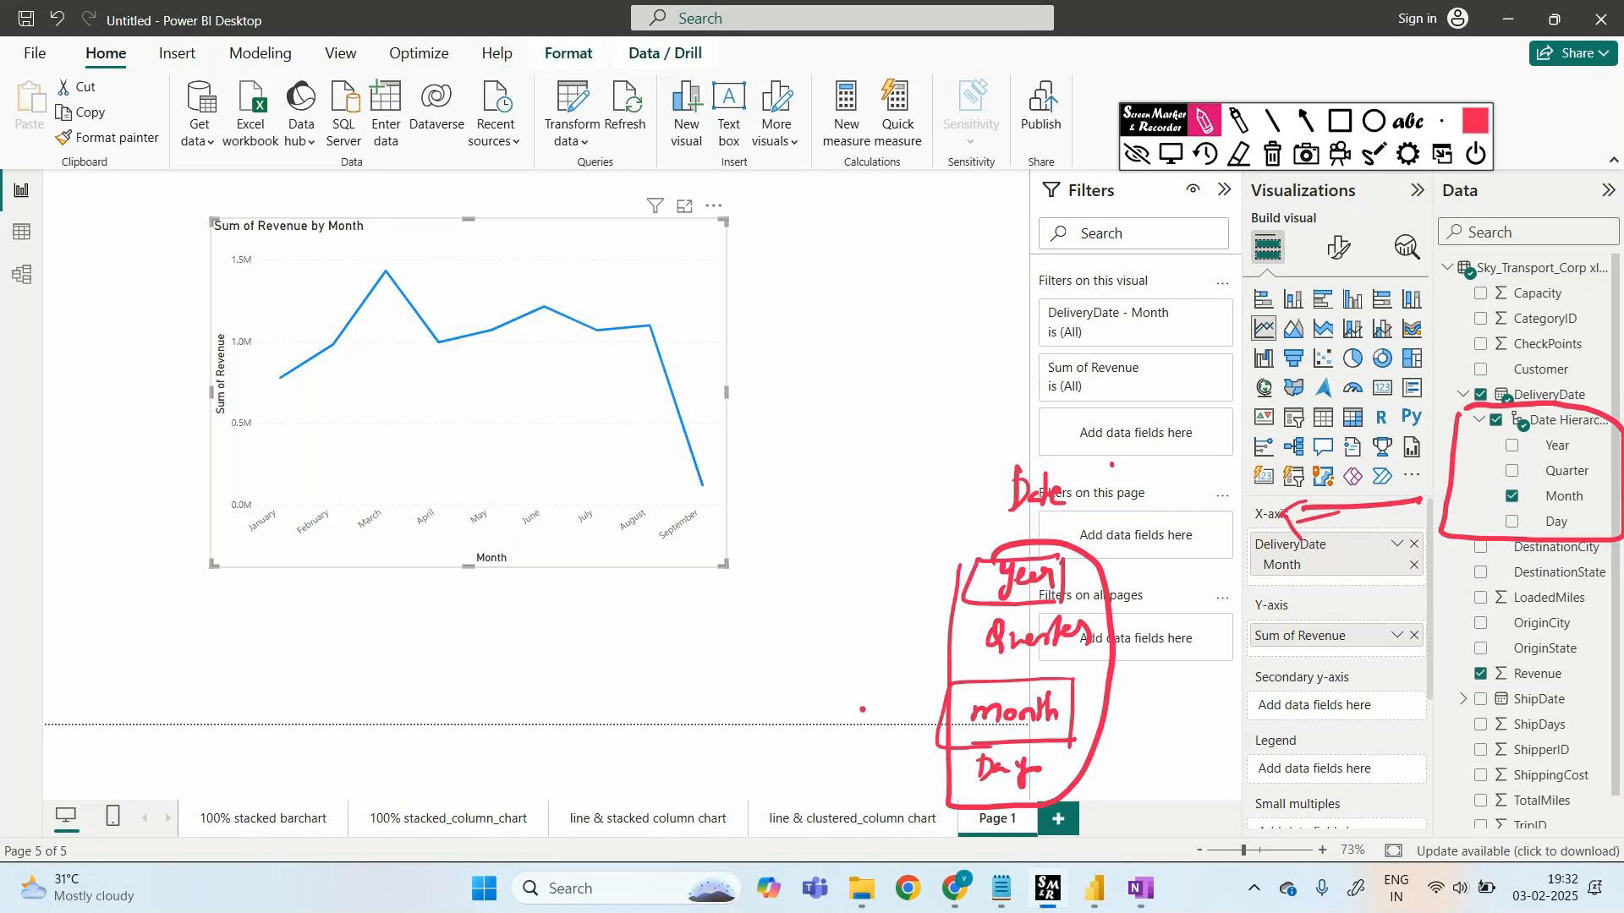
{"action": "left_click_drag", "start_coordinate": [262, 554], "coordinate": [628, 535]}
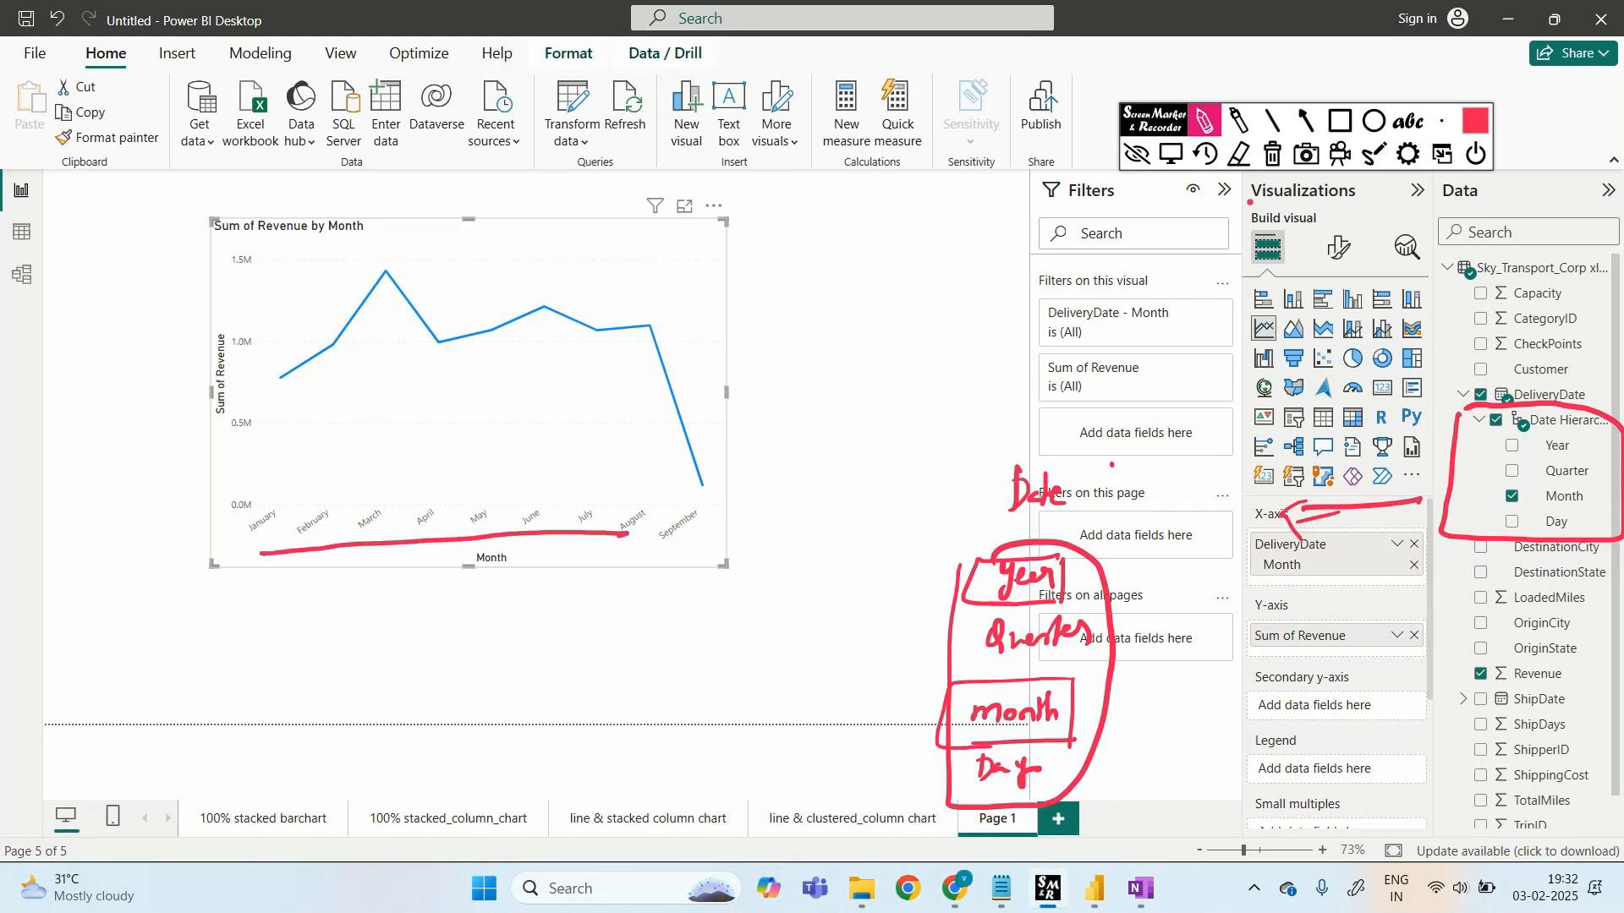
{"action": "left_click", "coordinate": [1271, 156]}
{"action": "left_click", "coordinate": [1137, 155]}
{"action": "left_click", "coordinate": [1512, 497]}
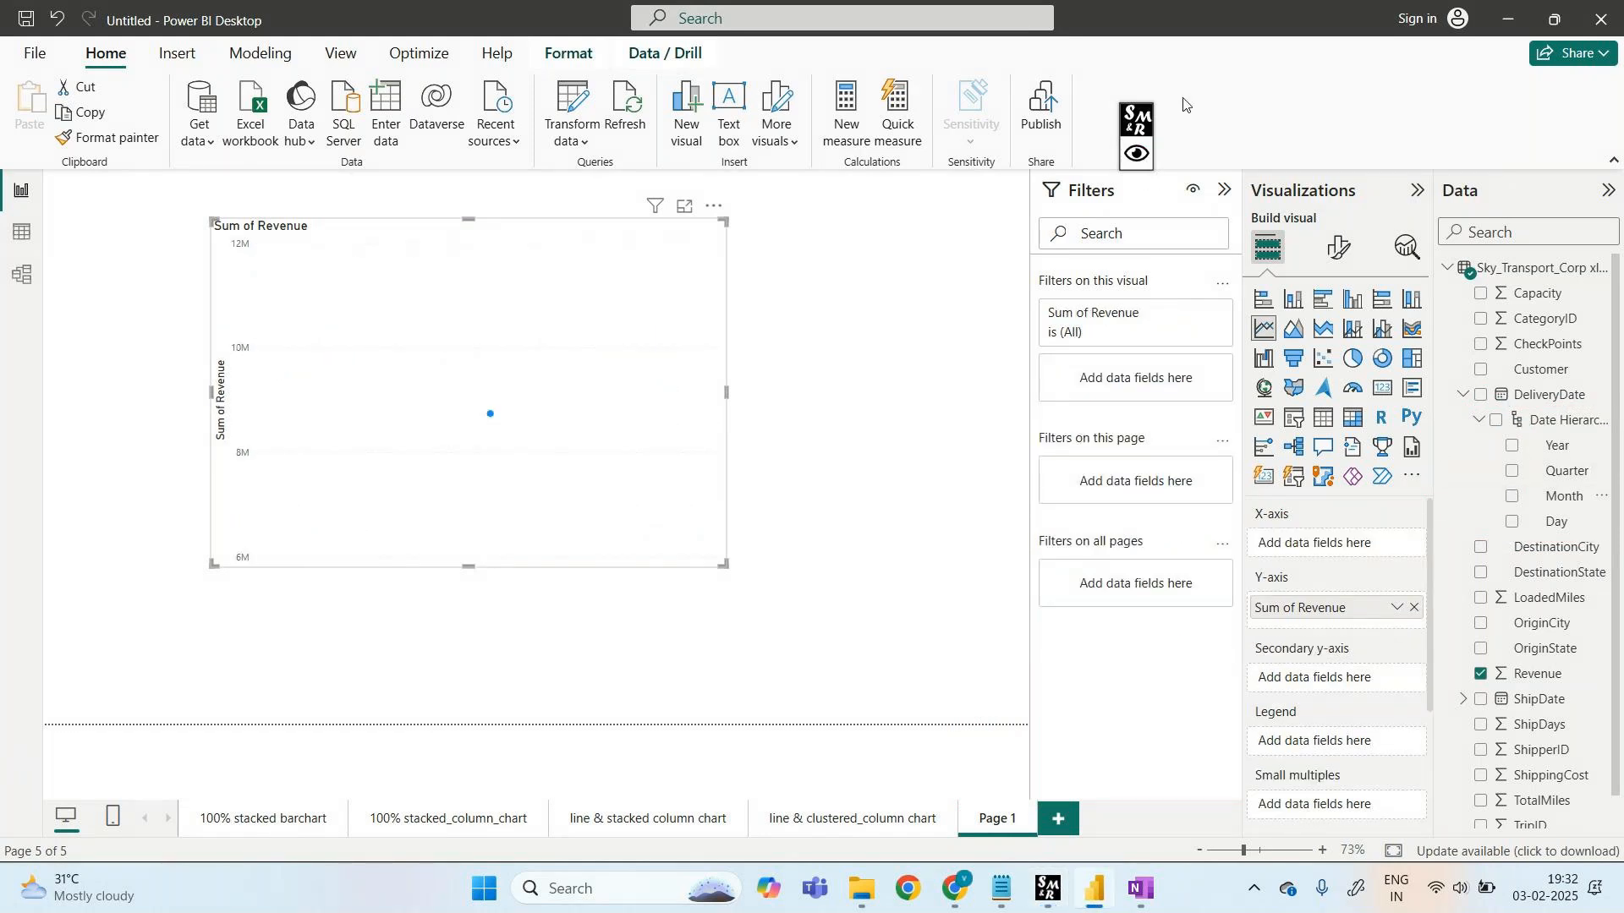
- Drag DeliveryDate's whole Date Hierarchy onto the line chart's X-axis
{"action": "left_click_drag", "start_coordinate": [1547, 427], "coordinate": [1353, 551]}
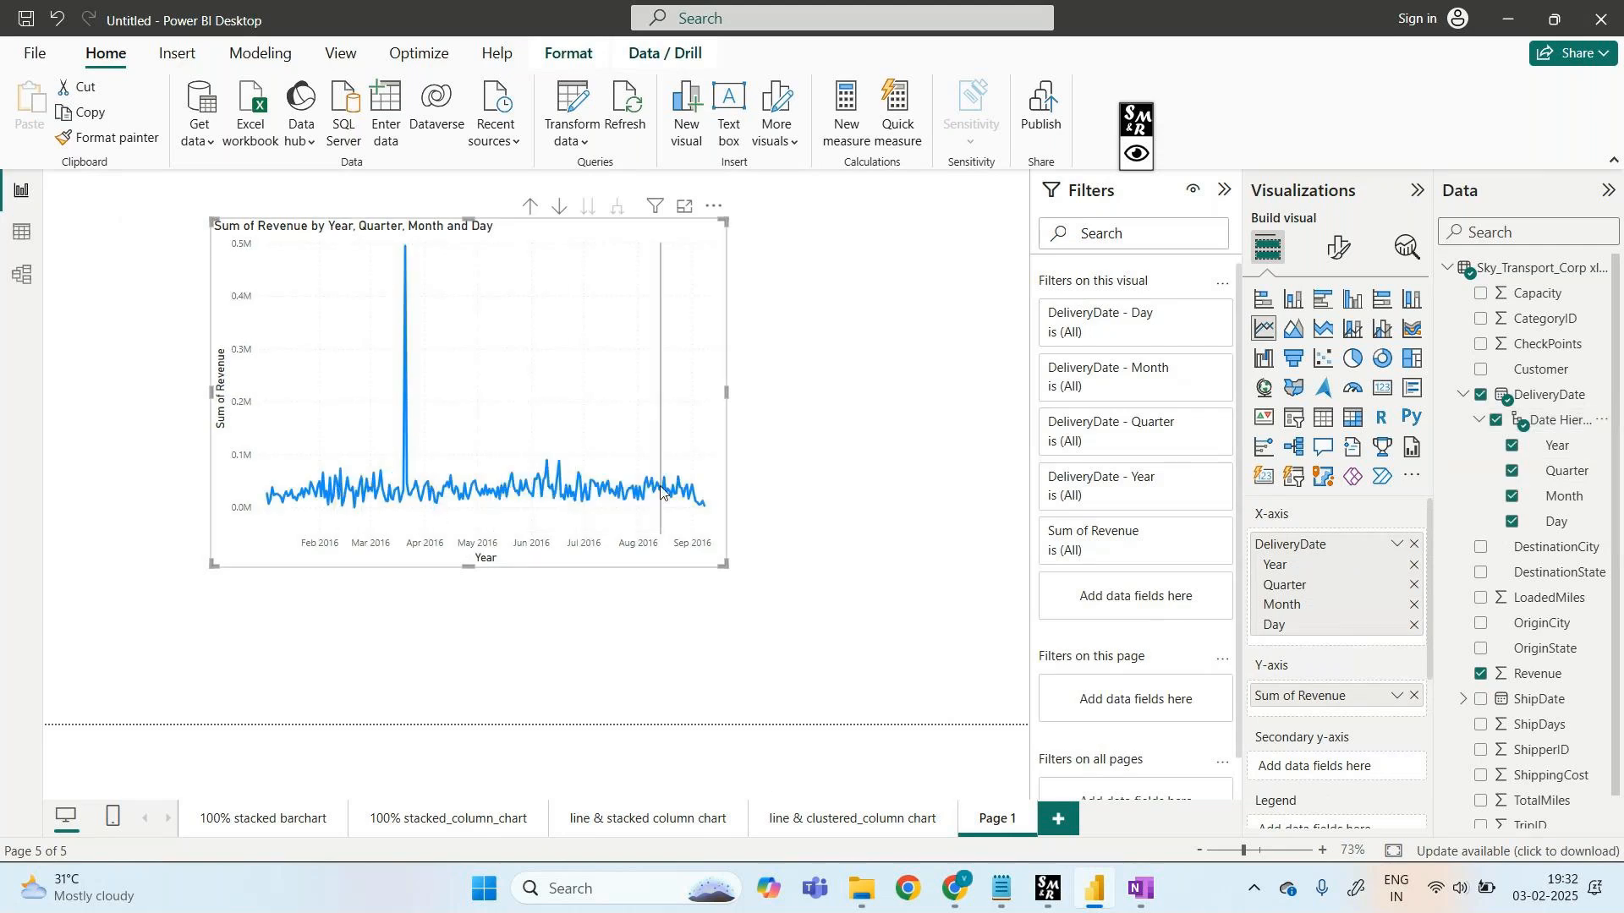
- Re-add the DeliveryDate hierarchy to X-axis and Revenue to Y-axis, then switch to Table view
{"action": "left_click", "coordinate": [1414, 696]}
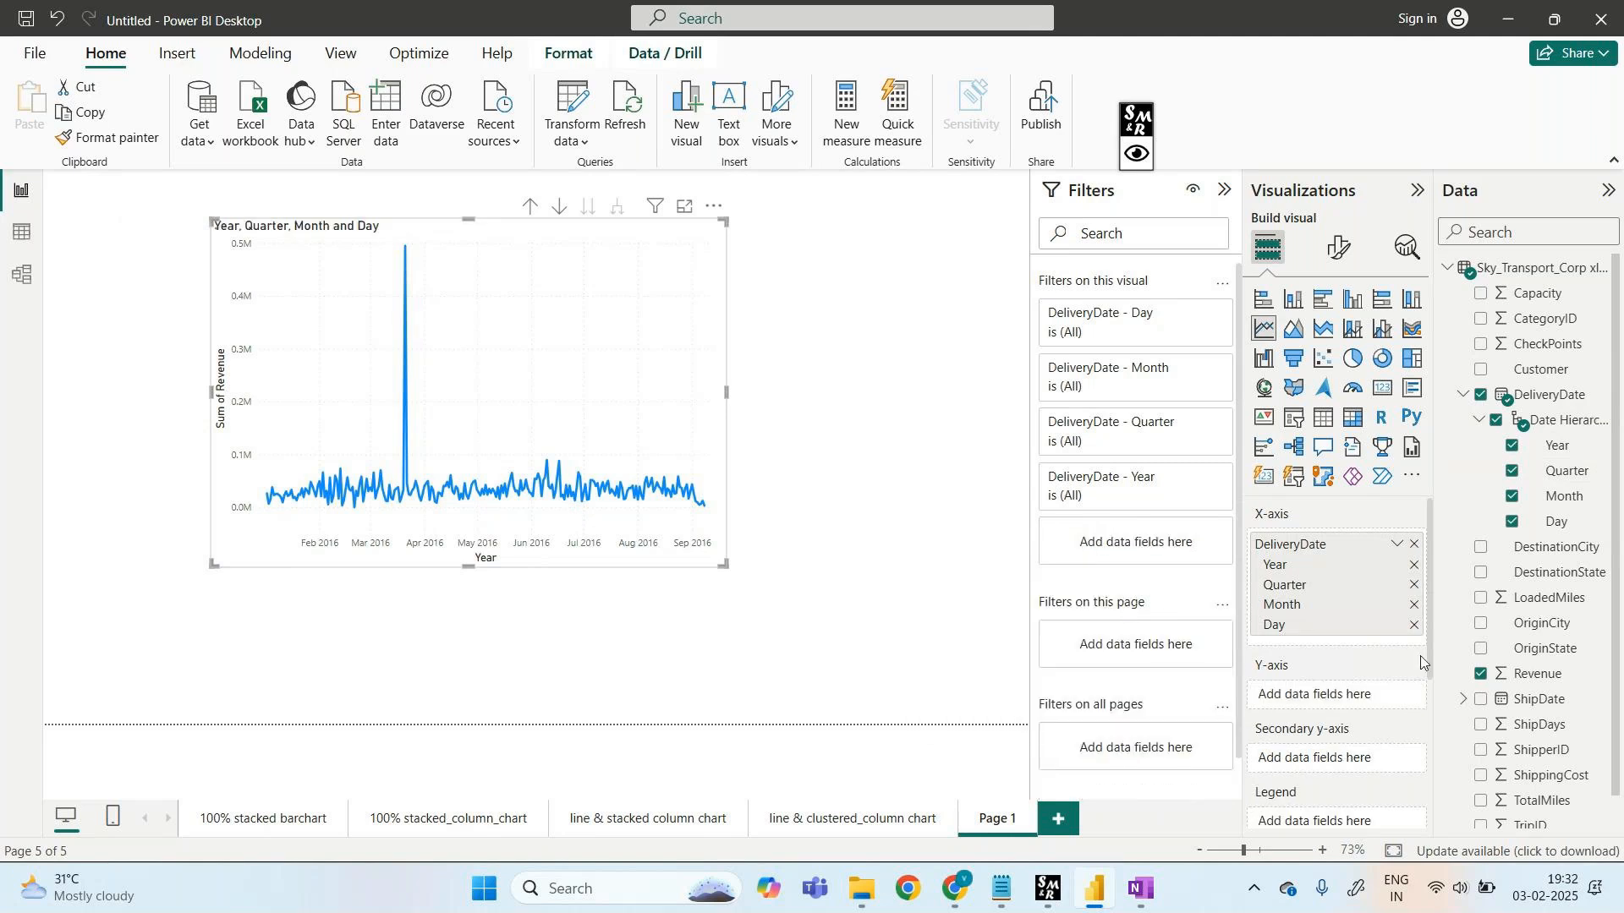
{"action": "left_click", "coordinate": [1414, 544]}
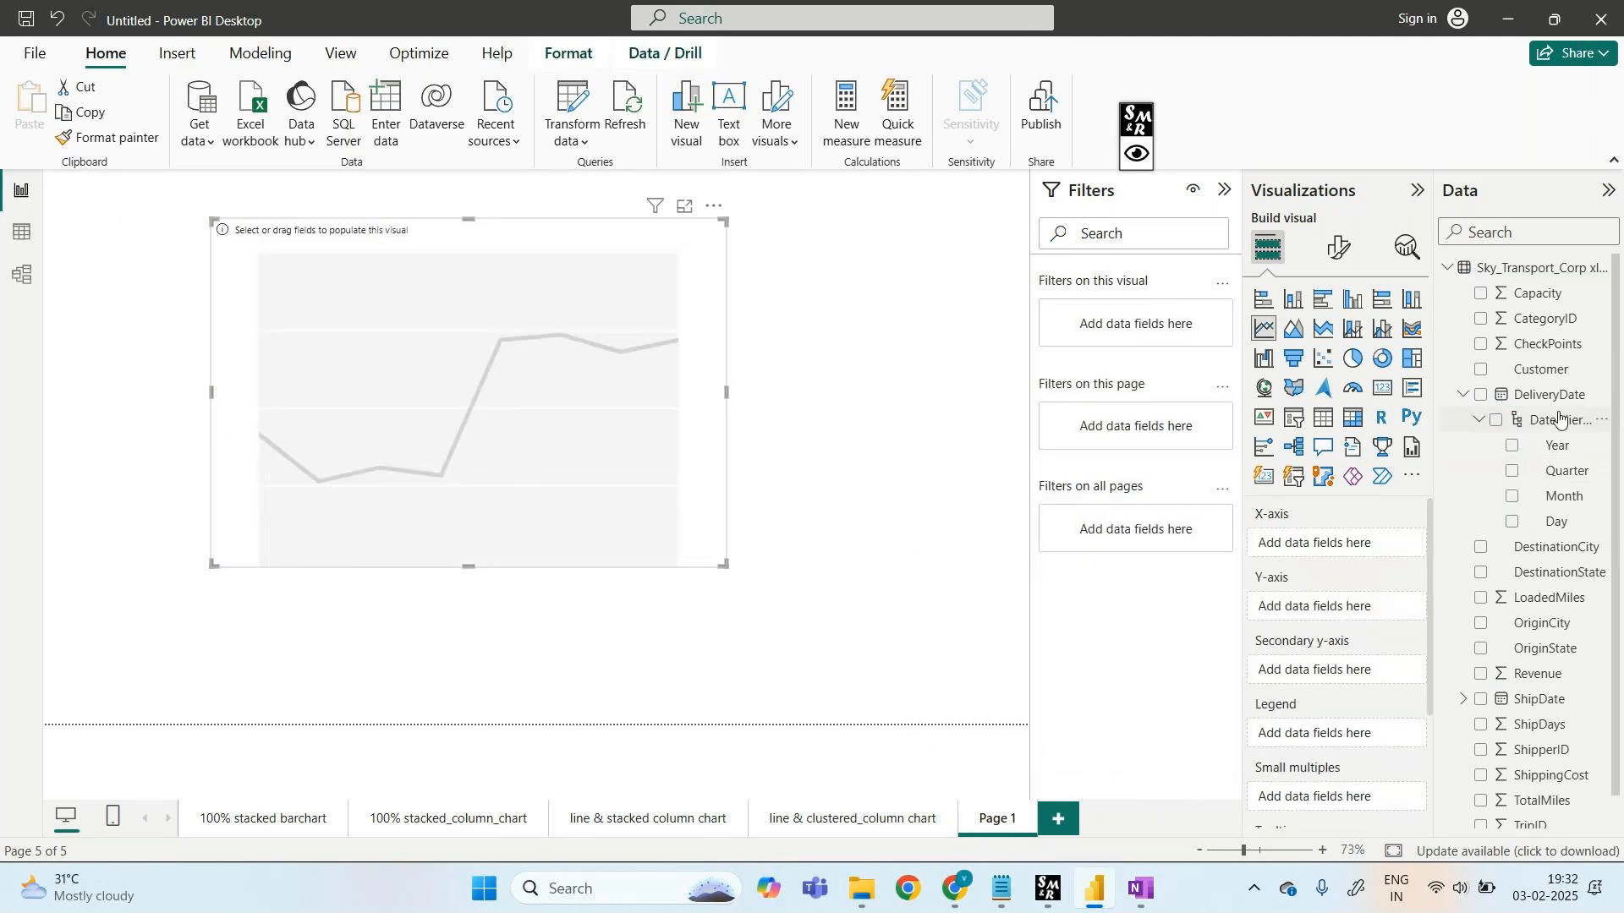
{"action": "left_click_drag", "start_coordinate": [1560, 420], "coordinate": [1363, 541]}
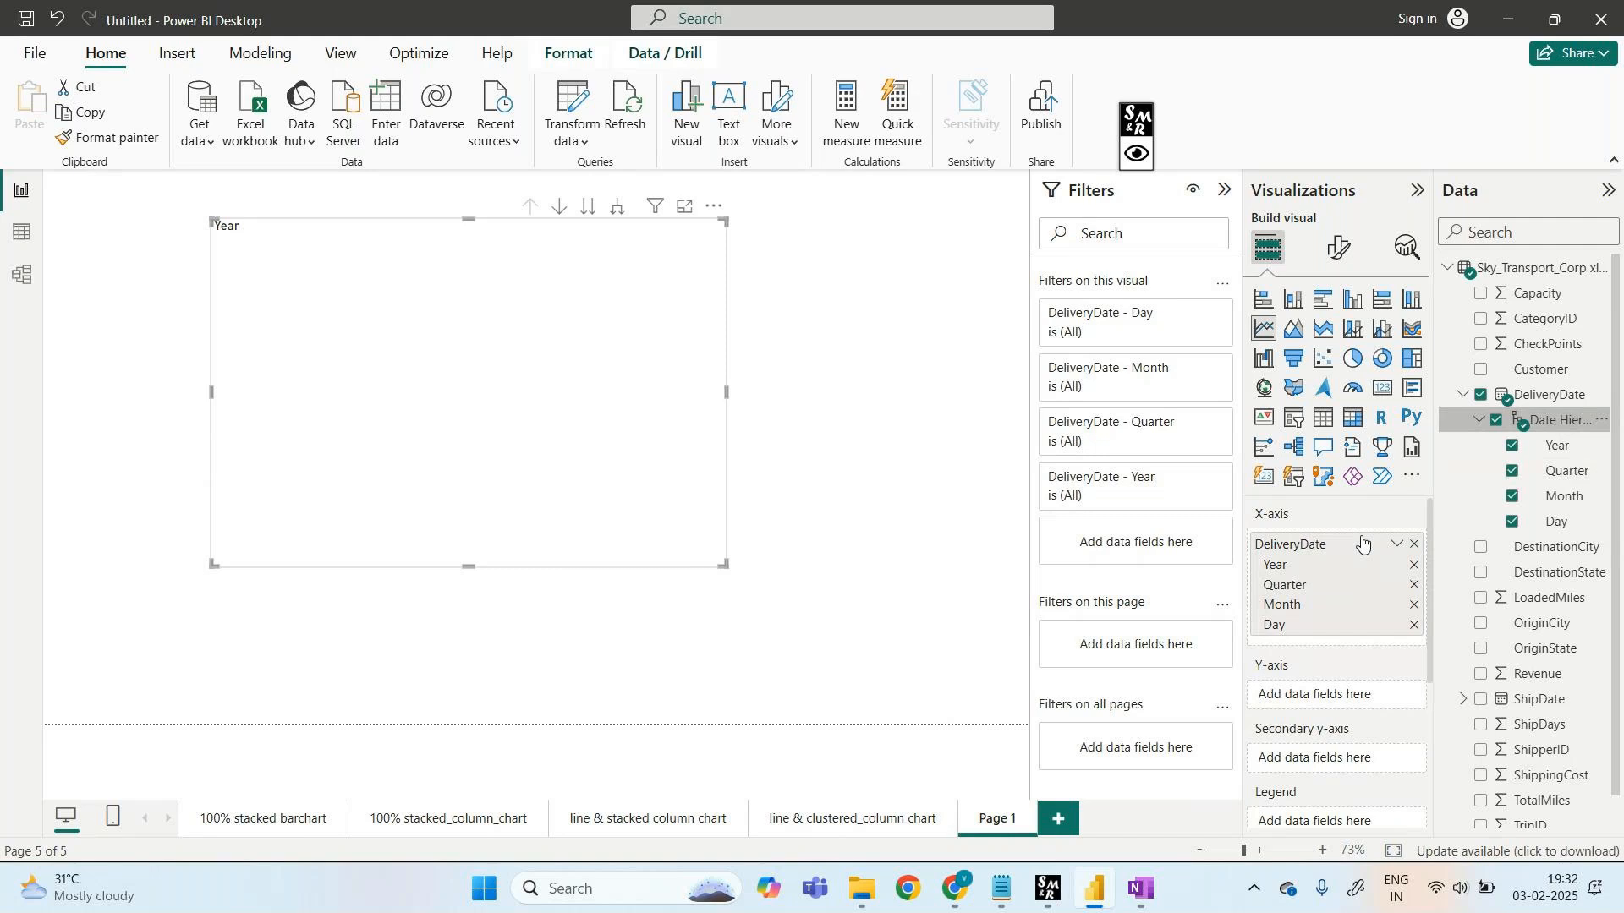
{"action": "left_click_drag", "start_coordinate": [1537, 673], "coordinate": [1348, 696]}
{"action": "mouse_move", "coordinate": [493, 401]}
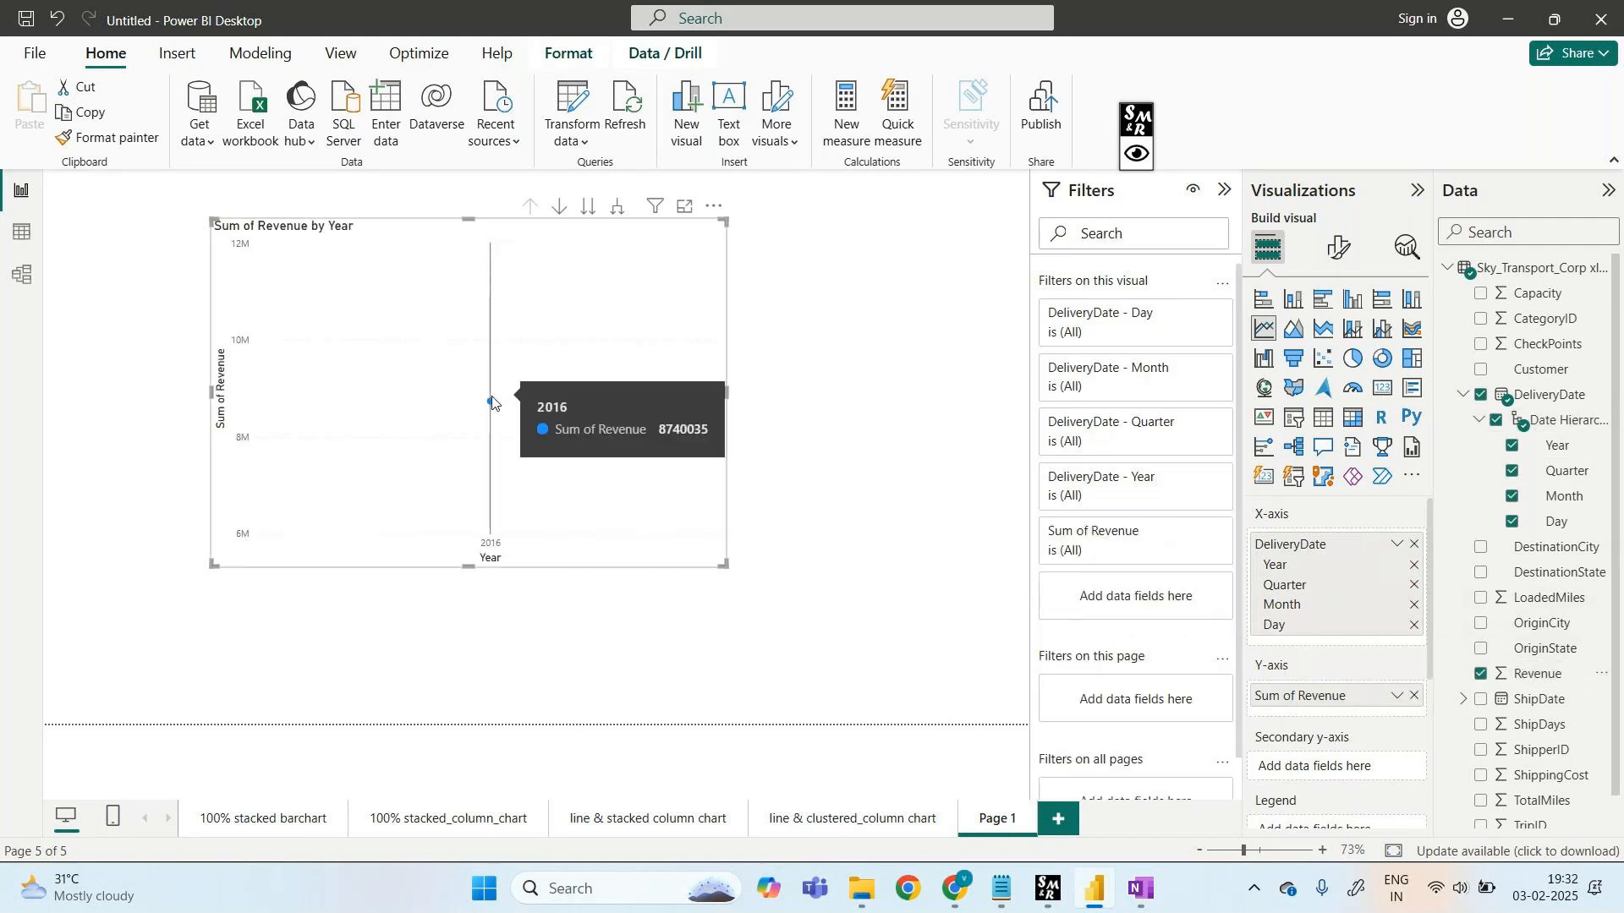
{"action": "left_click", "coordinate": [23, 236]}
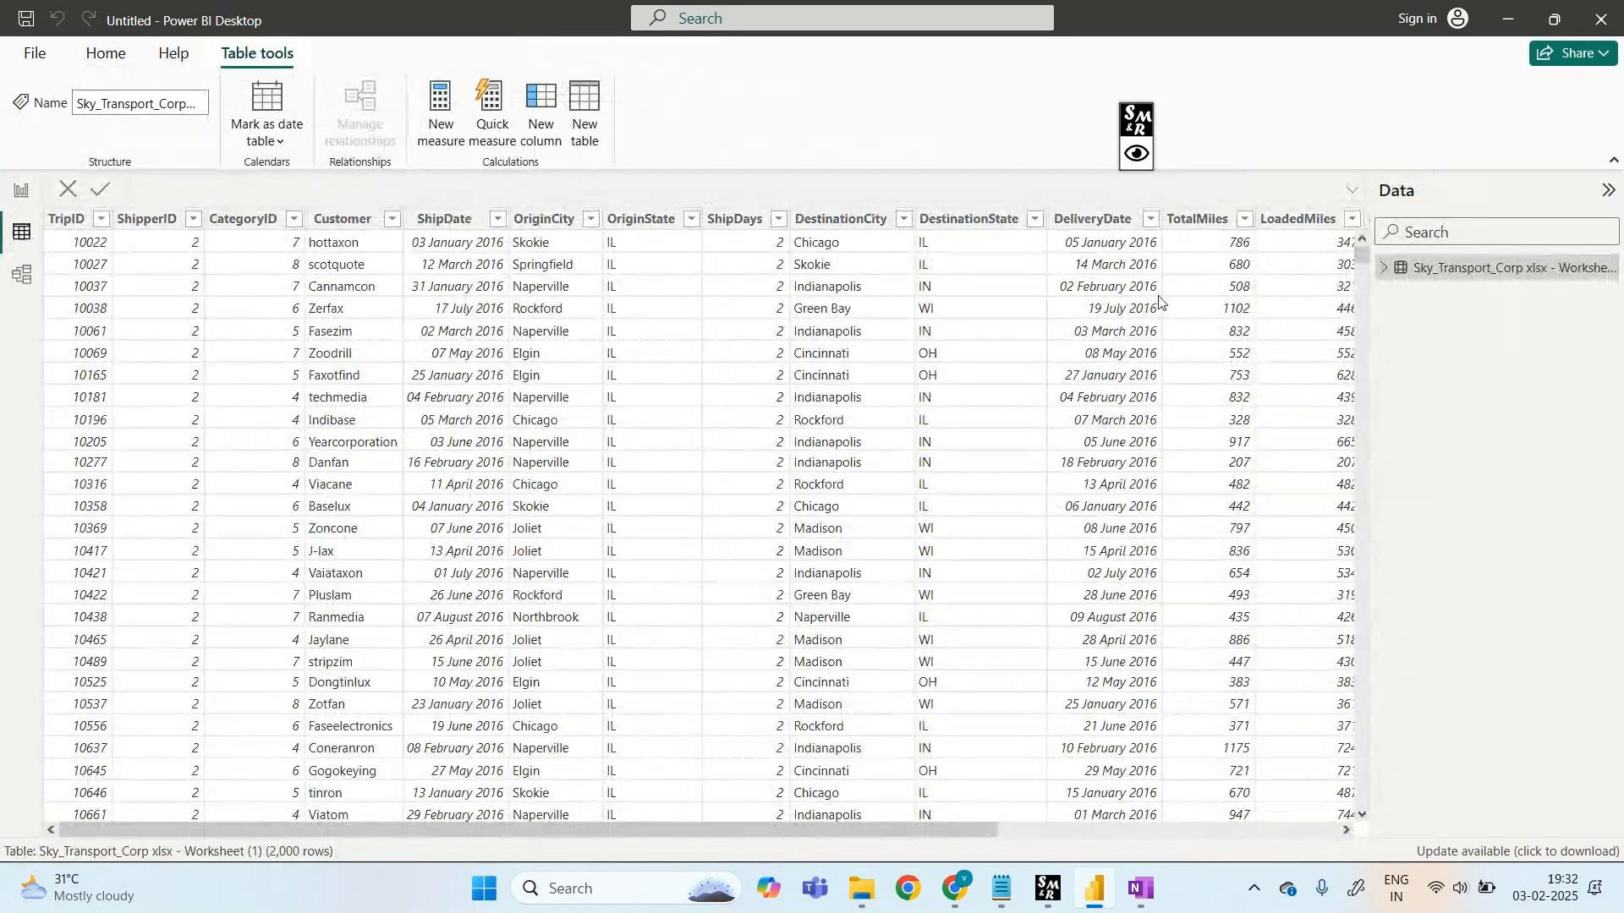
{"action": "left_click", "coordinate": [1150, 224]}
{"action": "scroll", "coordinate": [1265, 635], "scroll_direction": "down", "scroll_amount": 5}
{"action": "scroll", "coordinate": [1265, 634], "scroll_direction": "down", "scroll_amount": 4}
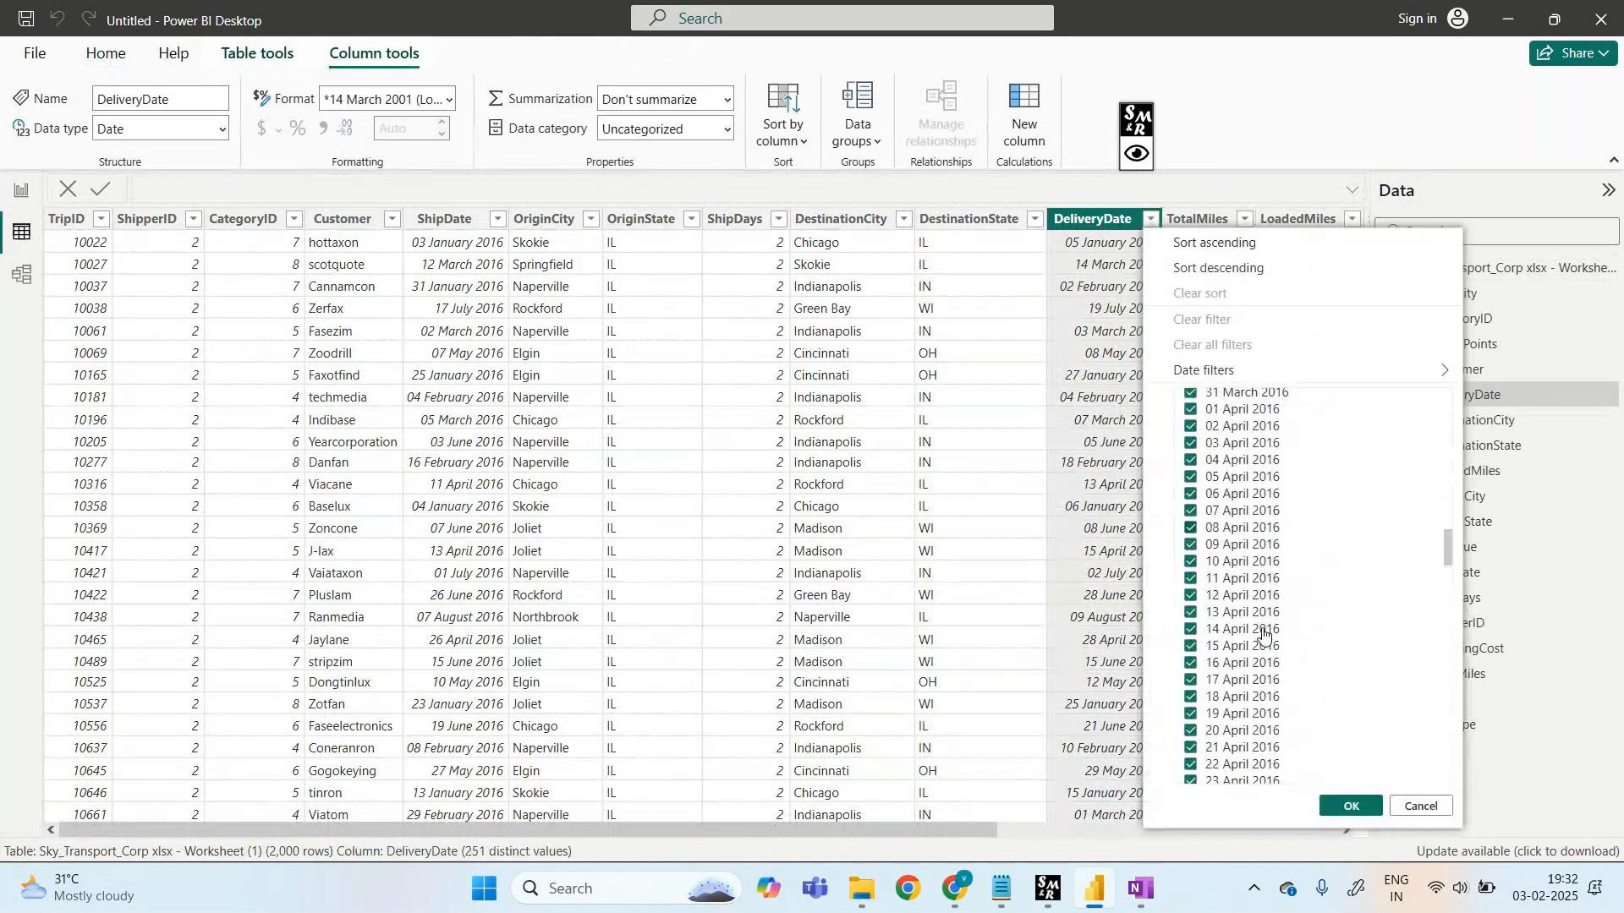
{"action": "scroll", "coordinate": [1264, 634], "scroll_direction": "down", "scroll_amount": 5}
{"action": "scroll", "coordinate": [1264, 634], "scroll_direction": "down", "scroll_amount": 10}
{"action": "scroll", "coordinate": [1265, 635], "scroll_direction": "down", "scroll_amount": 20}
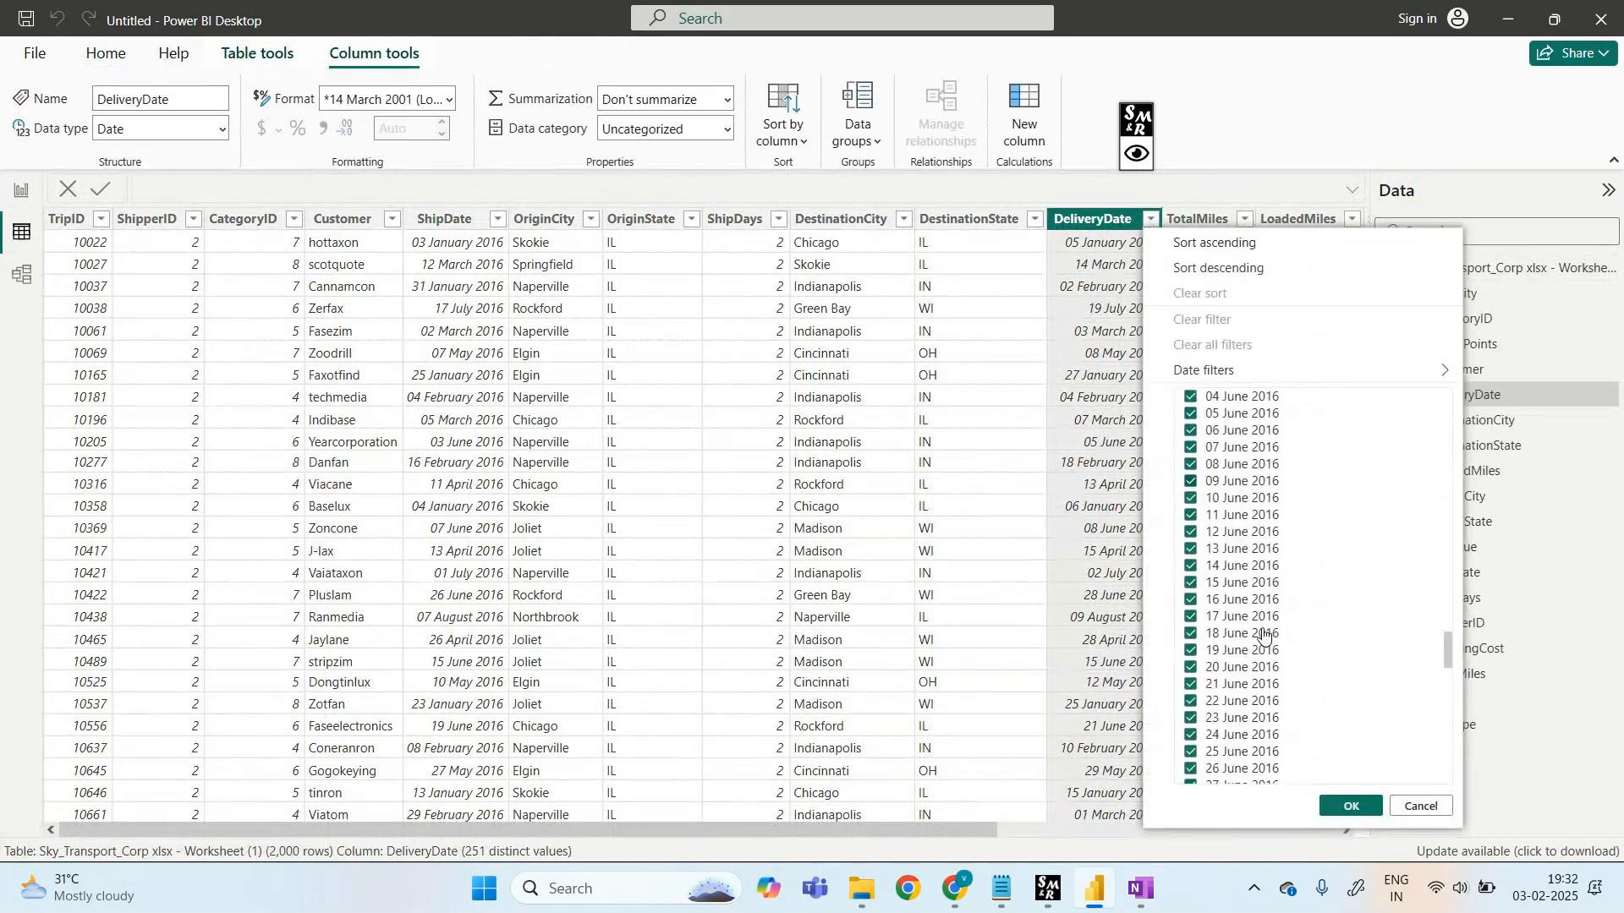
{"action": "scroll", "coordinate": [1264, 634], "scroll_direction": "down", "scroll_amount": 10}
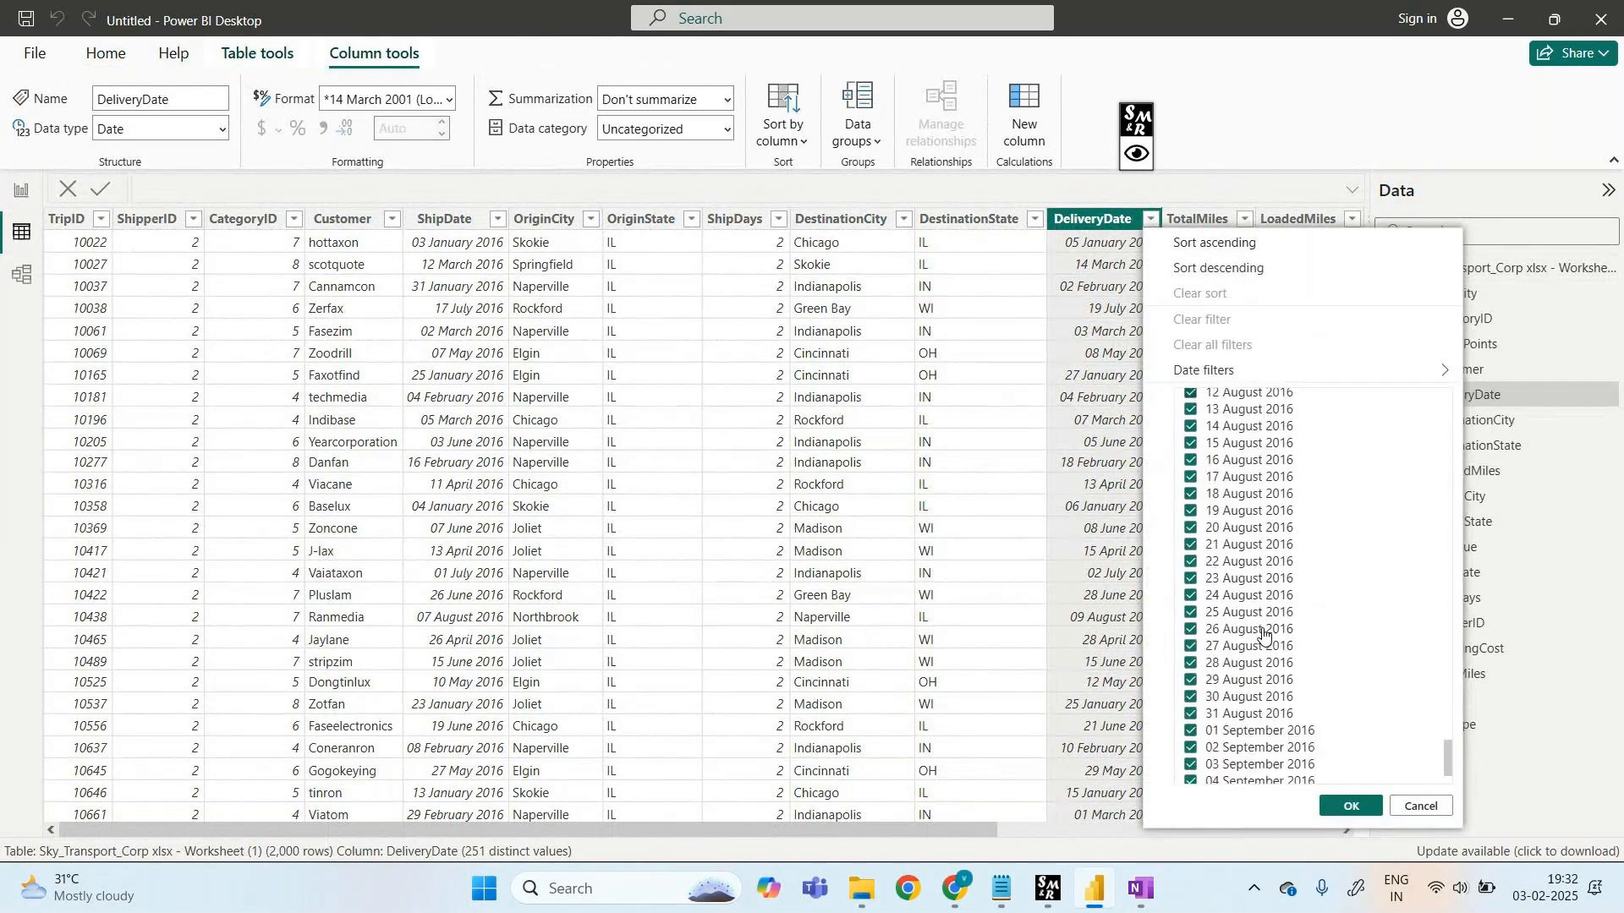
{"action": "scroll", "coordinate": [1265, 634], "scroll_direction": "up", "scroll_amount": 1}
{"action": "scroll", "coordinate": [1265, 634], "scroll_direction": "up", "scroll_amount": 2}
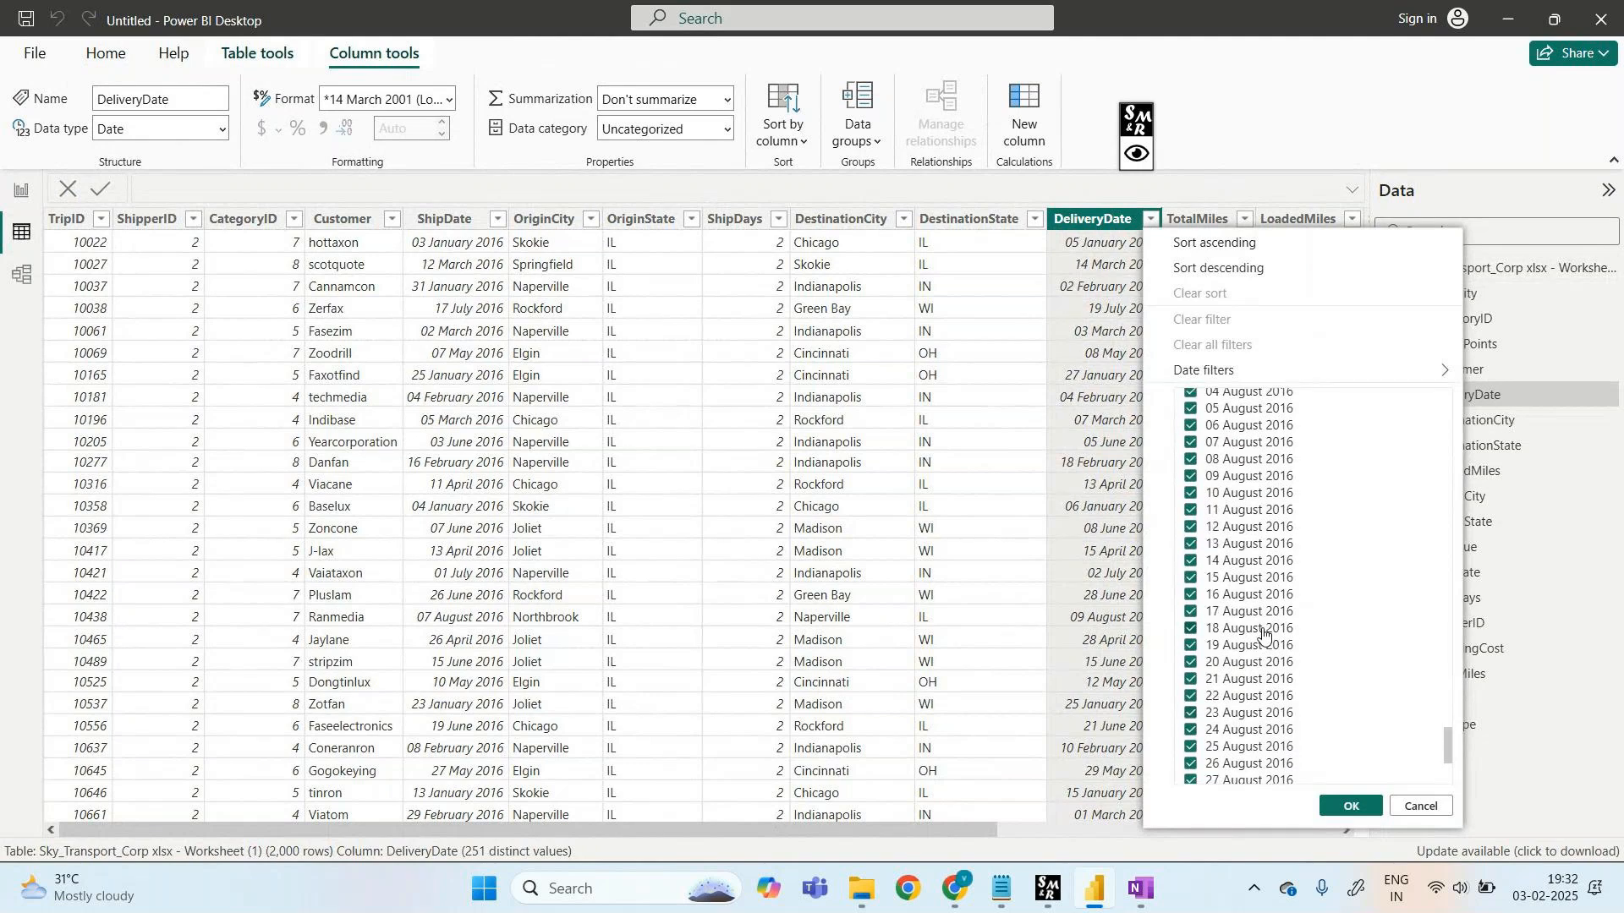
{"action": "scroll", "coordinate": [1264, 634], "scroll_direction": "up", "scroll_amount": 10}
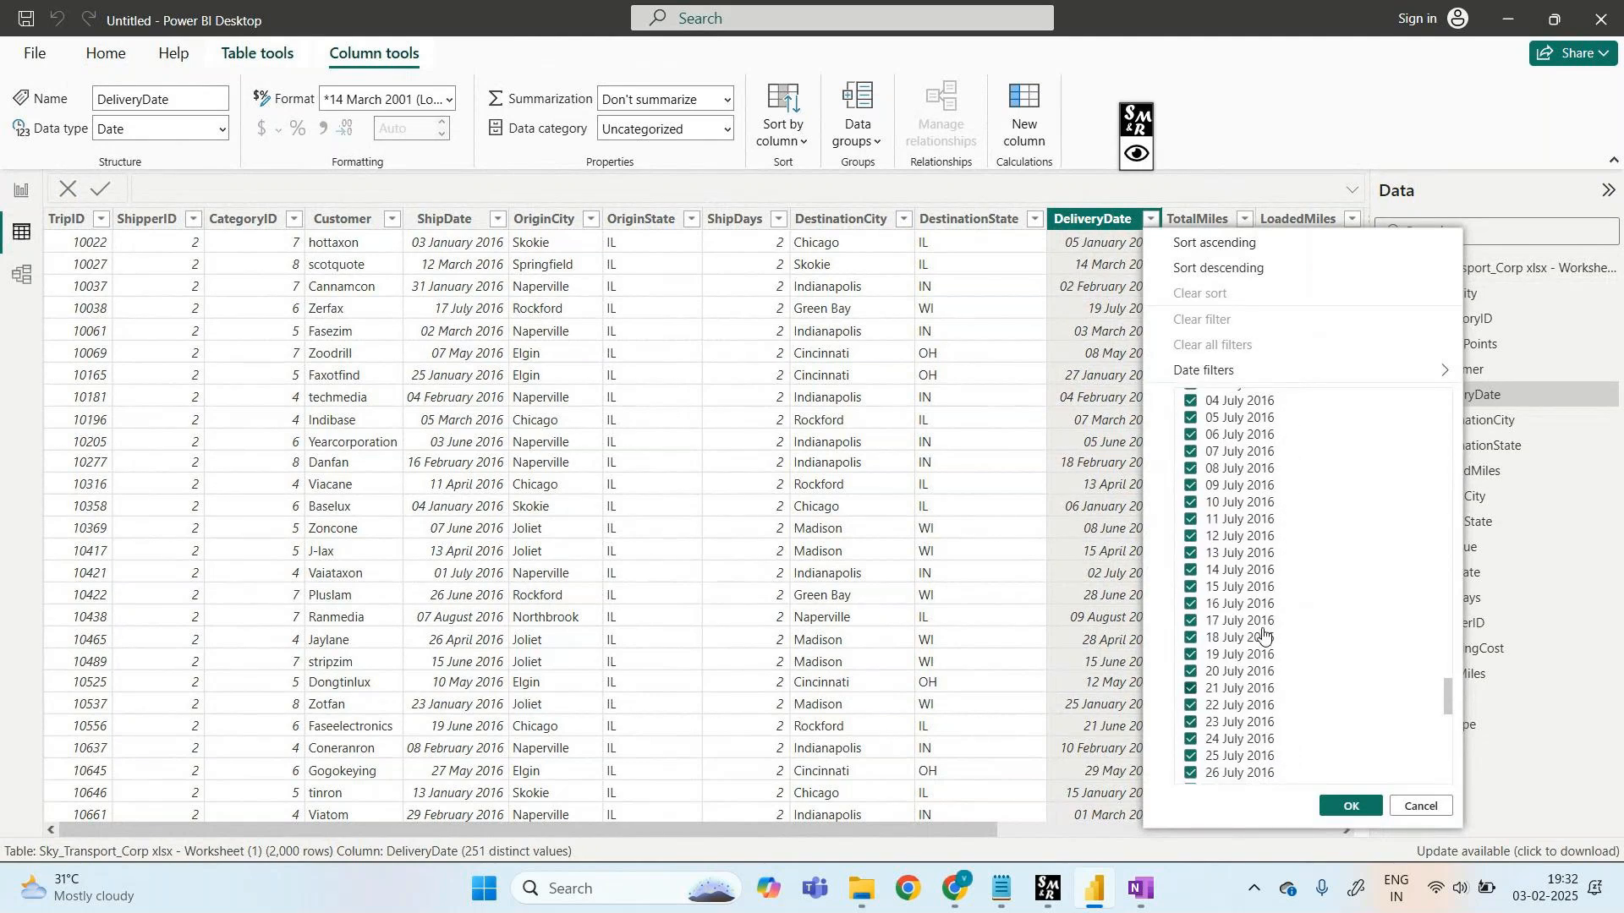
{"action": "scroll", "coordinate": [1265, 635], "scroll_direction": "up", "scroll_amount": 10}
{"action": "scroll", "coordinate": [1264, 634], "scroll_direction": "up", "scroll_amount": 5}
{"action": "scroll", "coordinate": [1264, 637], "scroll_direction": "up", "scroll_amount": 9}
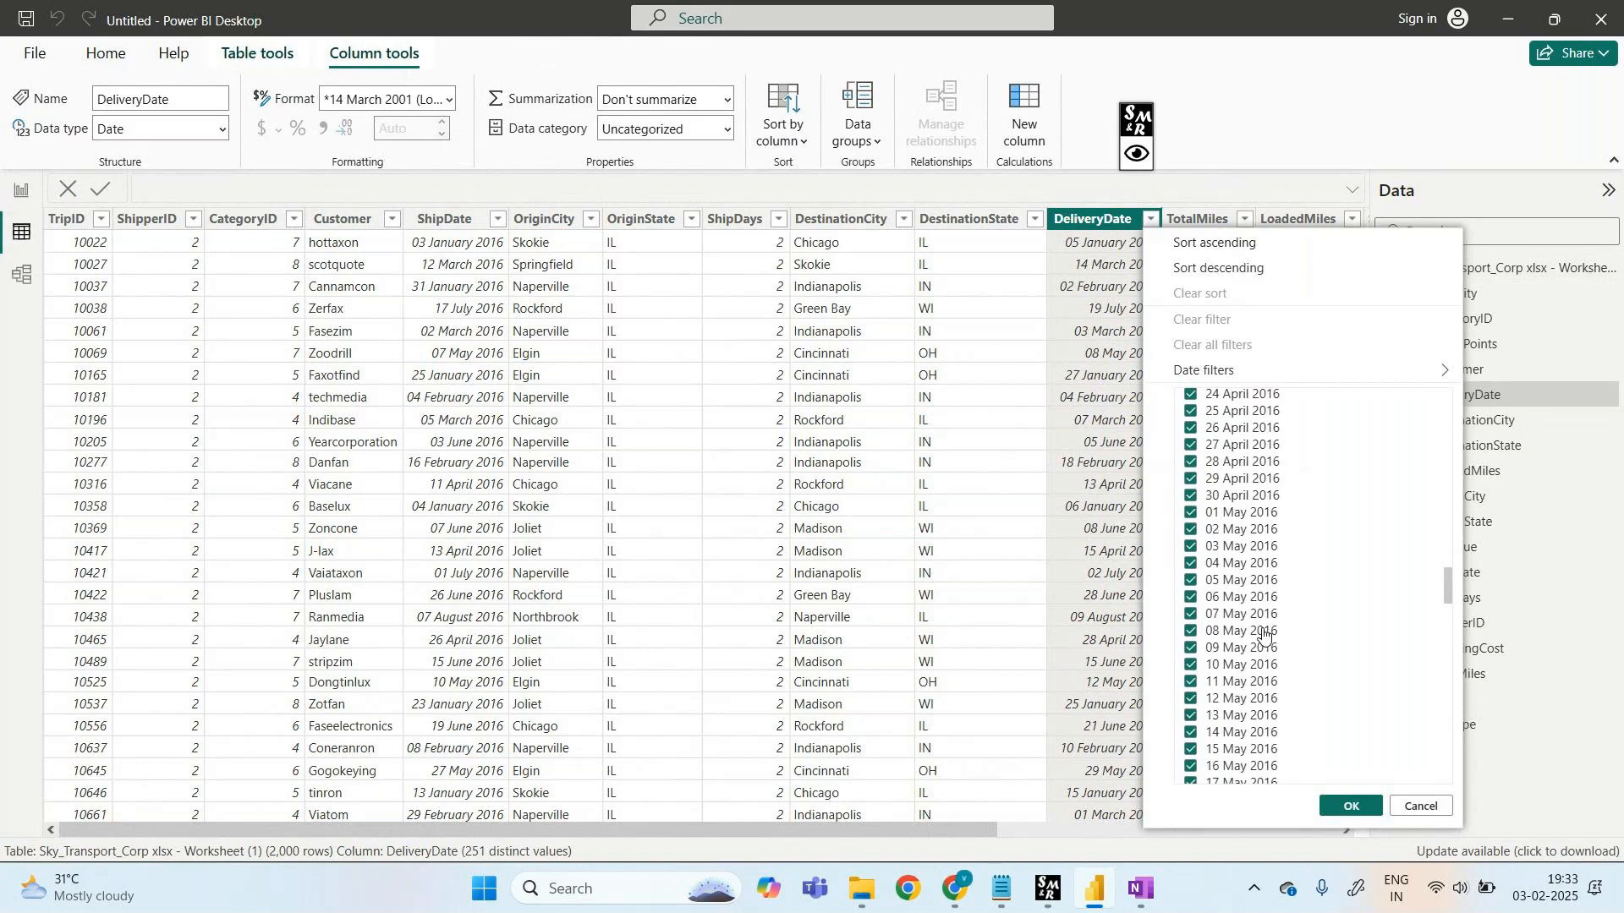
{"action": "scroll", "coordinate": [1265, 636], "scroll_direction": "up", "scroll_amount": 15}
{"action": "scroll", "coordinate": [1264, 636], "scroll_direction": "up", "scroll_amount": 20}
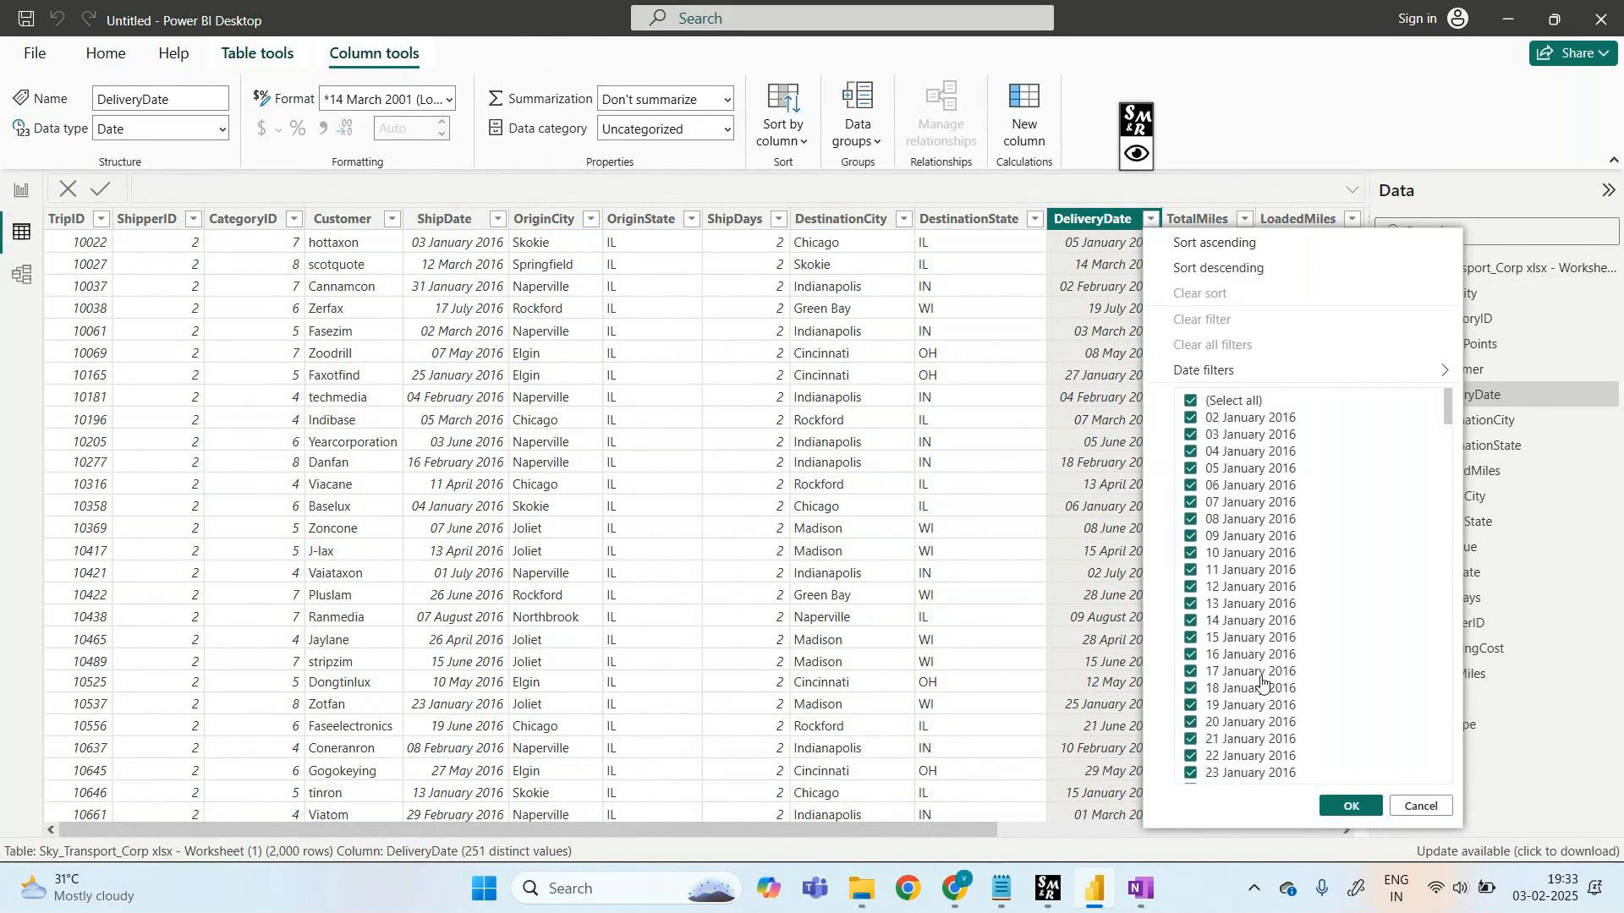
{"action": "left_click", "coordinate": [1352, 806]}
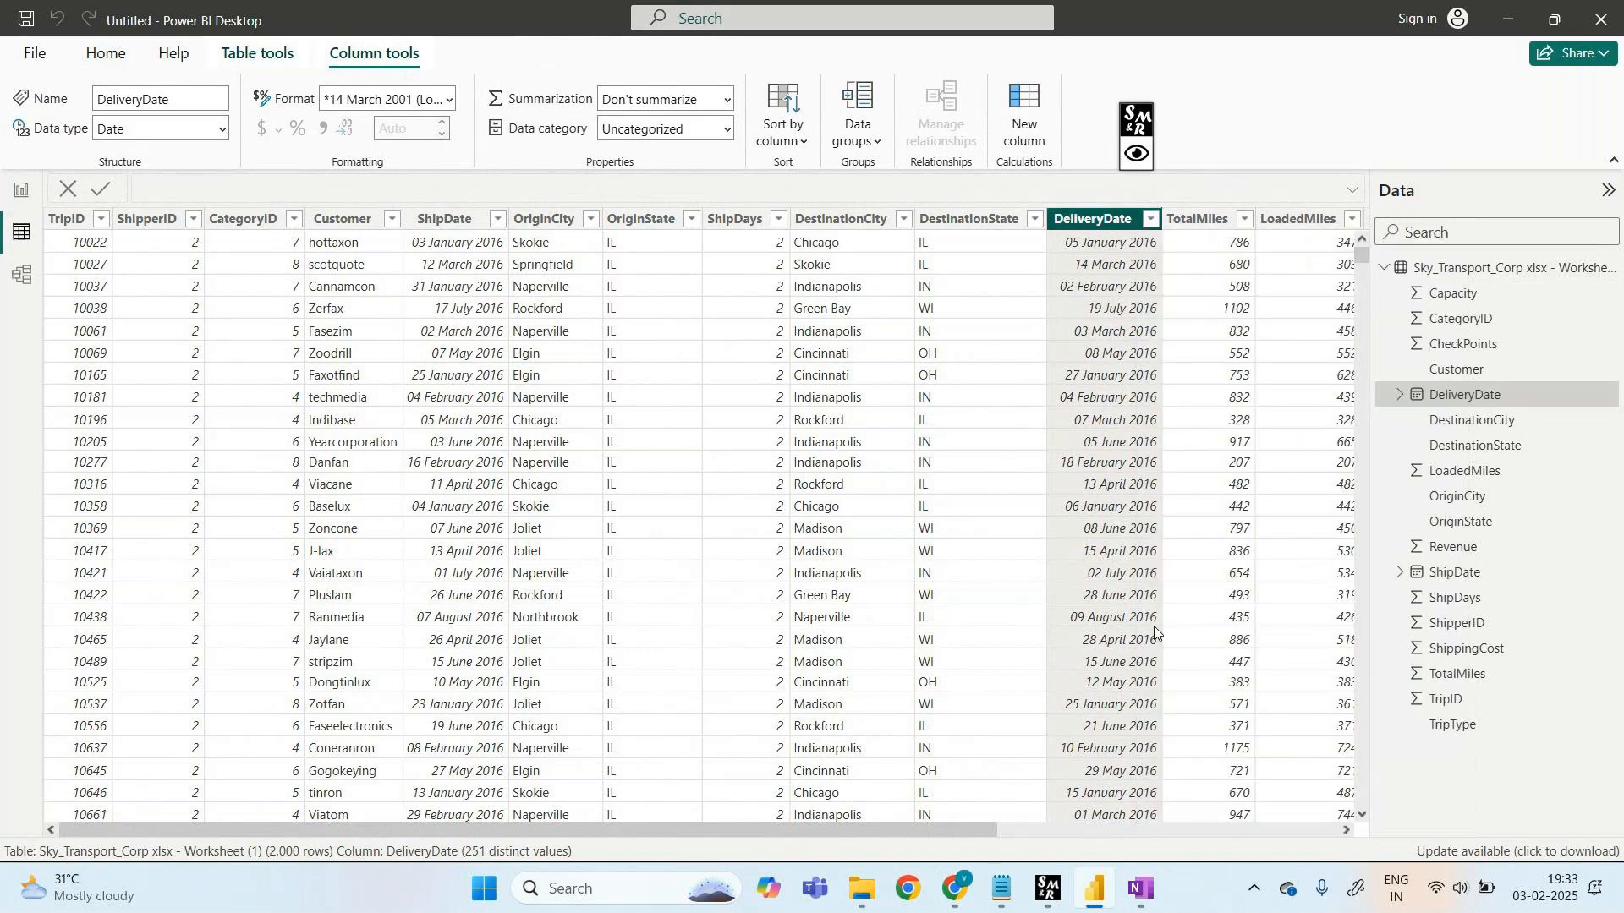
{"action": "left_click", "coordinate": [21, 194]}
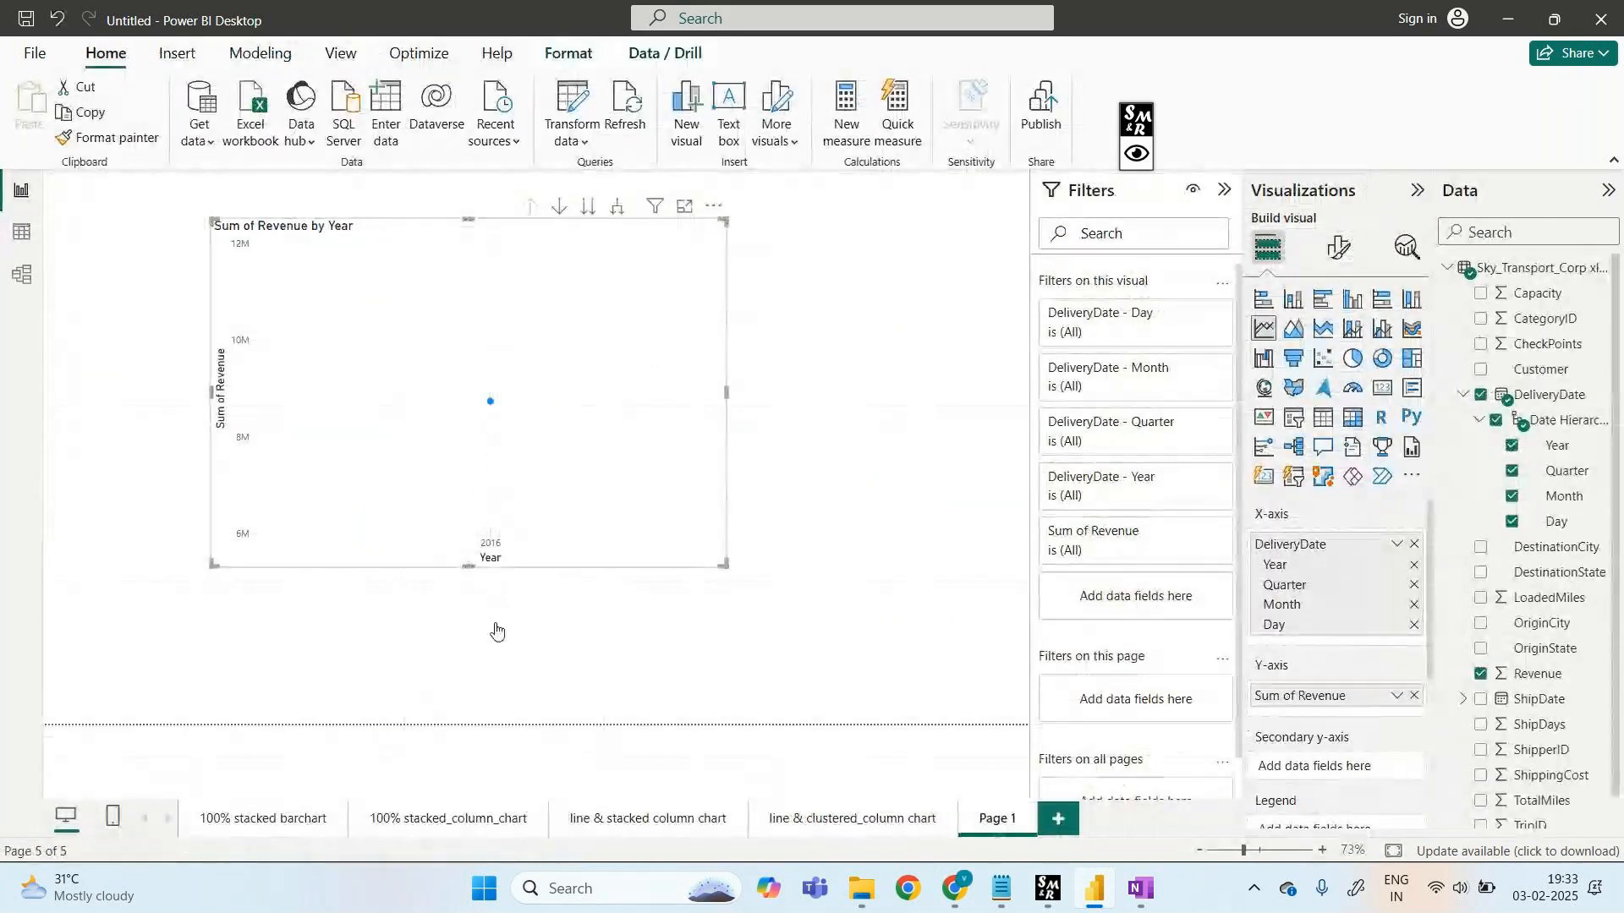
{"action": "left_click", "coordinate": [1136, 154]}
{"action": "left_click", "coordinate": [1204, 120]}
{"action": "mouse_move", "coordinate": [457, 604]}
{"action": "left_mouse_down"}
{"action": "mouse_move", "coordinate": [518, 597]}
{"action": "mouse_move", "coordinate": [642, 641]}
{"action": "mouse_move", "coordinate": [673, 617]}
{"action": "mouse_move", "coordinate": [760, 611]}
{"action": "mouse_move", "coordinate": [751, 656]}
{"action": "left_mouse_up"}
{"action": "mouse_move", "coordinate": [805, 606]}
{"action": "left_mouse_down"}
{"action": "mouse_move", "coordinate": [981, 599]}
{"action": "mouse_move", "coordinate": [985, 614]}
{"action": "left_mouse_up"}
{"action": "mouse_move", "coordinate": [763, 682]}
{"action": "left_mouse_down"}
{"action": "mouse_move", "coordinate": [770, 703]}
{"action": "mouse_move", "coordinate": [795, 702]}
{"action": "left_mouse_up"}
{"action": "mouse_move", "coordinate": [855, 665]}
{"action": "left_mouse_down"}
{"action": "mouse_move", "coordinate": [858, 713]}
{"action": "mouse_move", "coordinate": [922, 692]}
{"action": "mouse_move", "coordinate": [890, 682]}
{"action": "left_mouse_up"}
{"action": "mouse_move", "coordinate": [559, 783]}
{"action": "left_mouse_down"}
{"action": "mouse_move", "coordinate": [576, 757]}
{"action": "mouse_move", "coordinate": [818, 766]}
{"action": "left_mouse_up"}
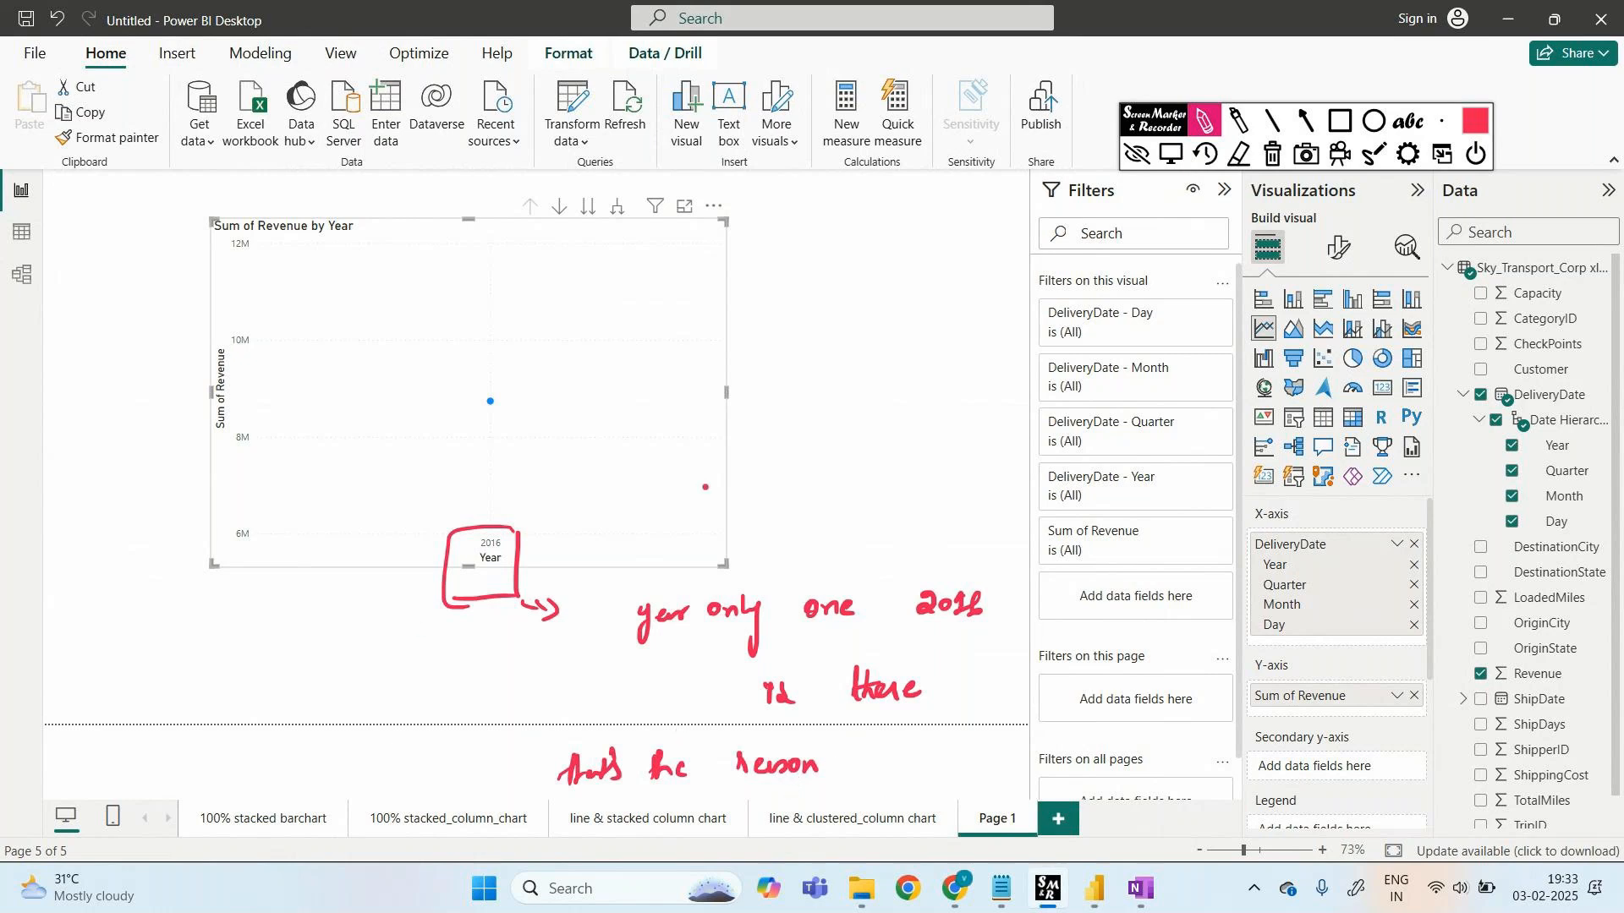
{"action": "left_click", "coordinate": [1271, 153]}
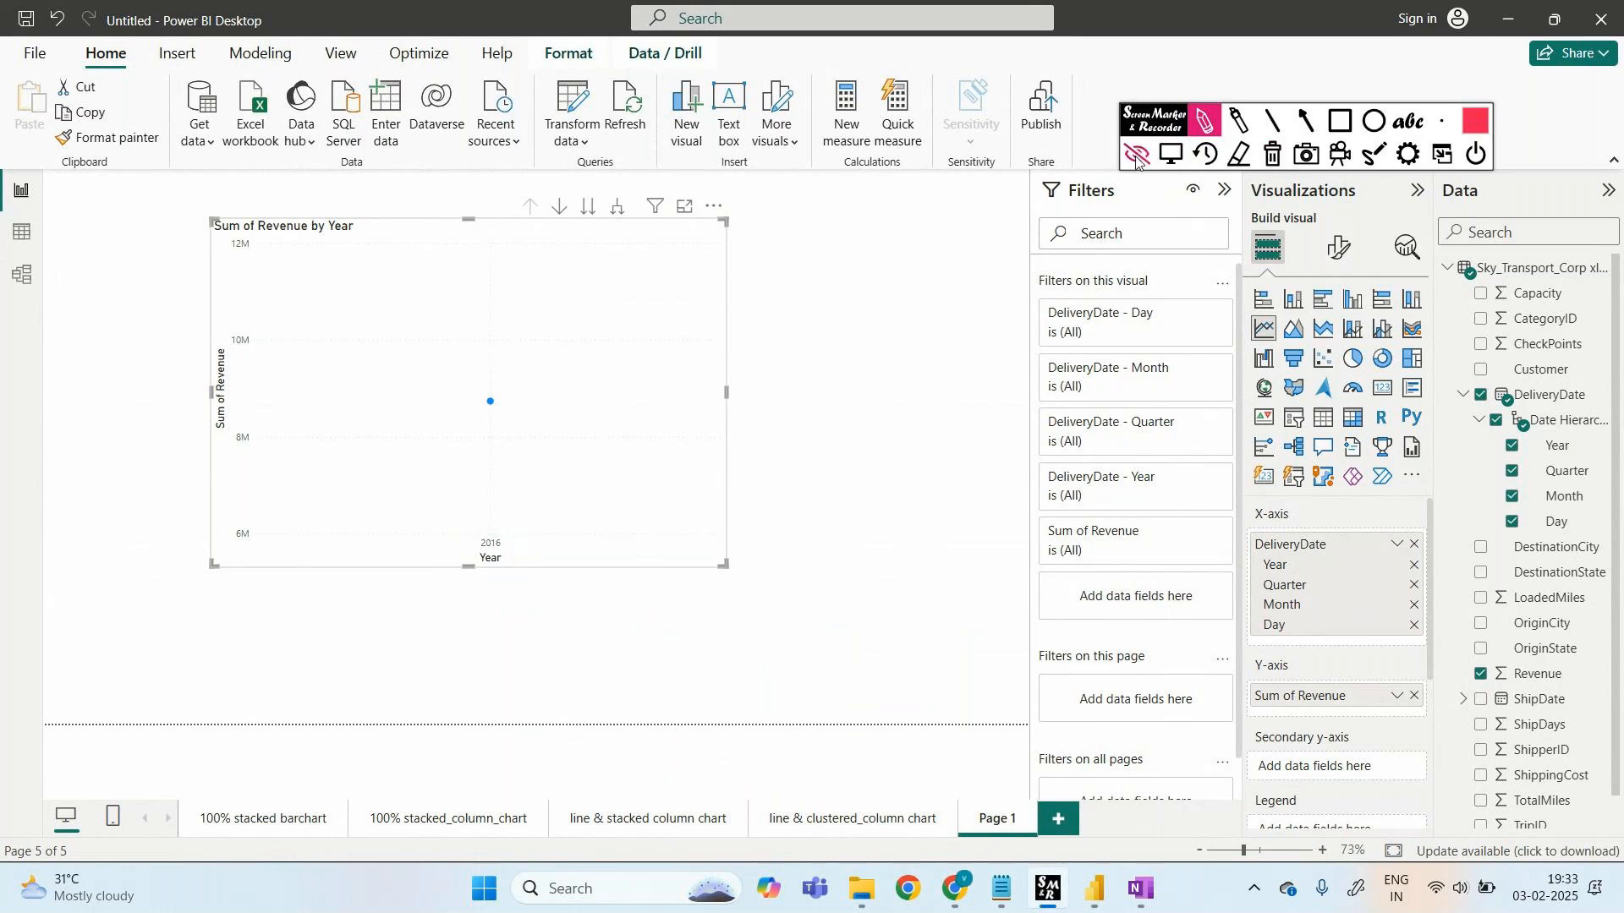
{"action": "left_click", "coordinate": [1138, 153]}
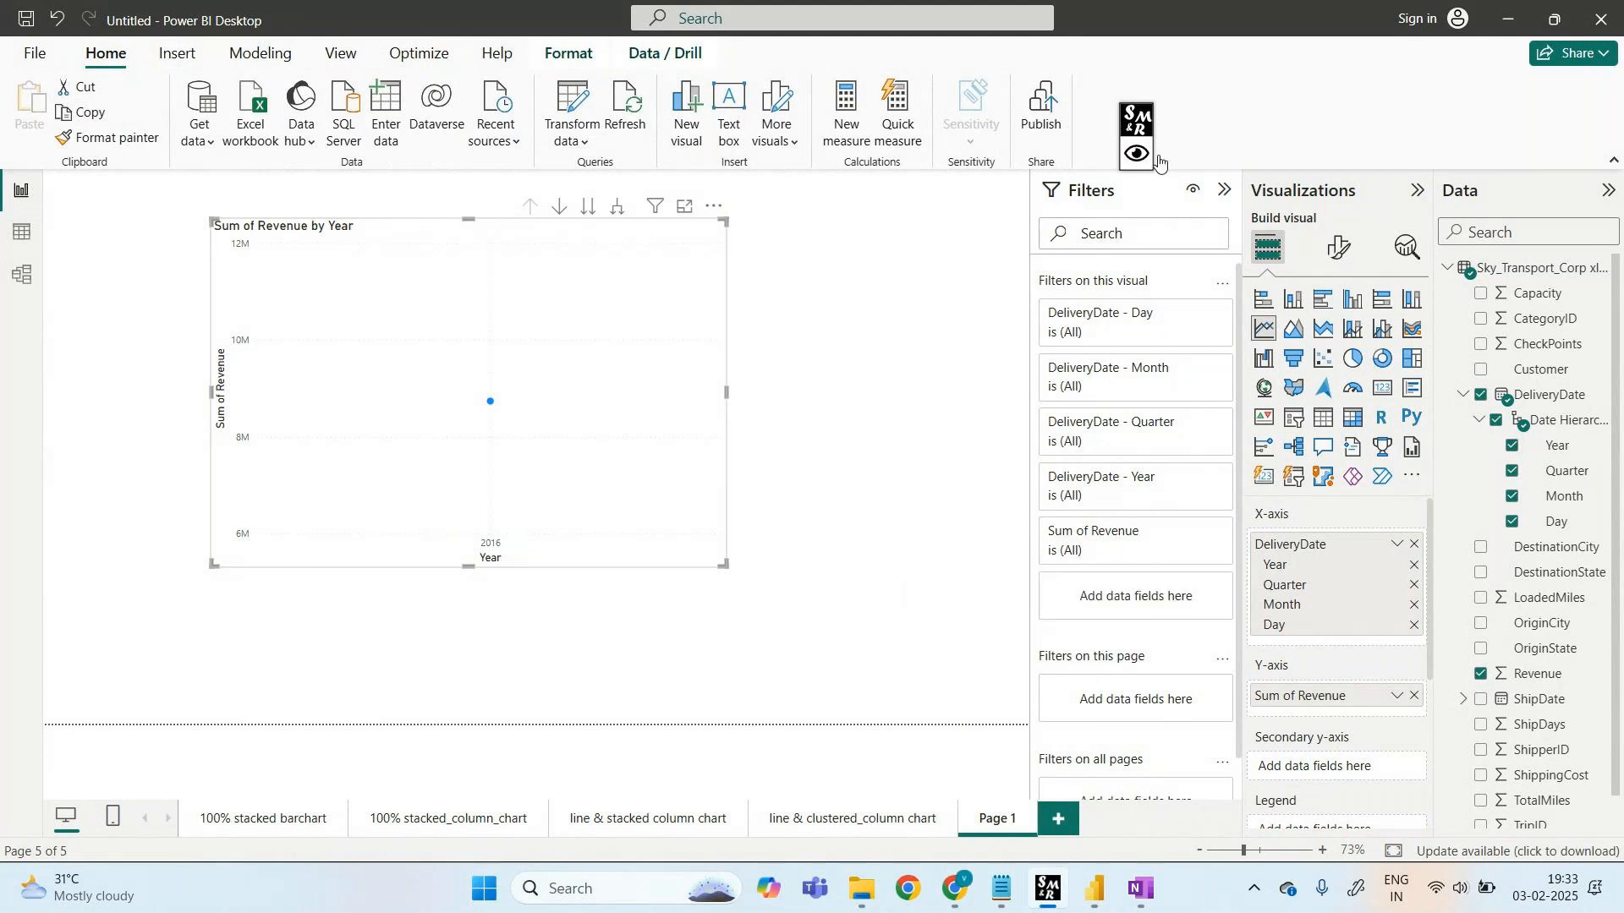
- Circle the Qtr axis labels, link them to Quarter in the Data pane, then uncheck Quarter
{"action": "left_click", "coordinate": [1156, 157]}
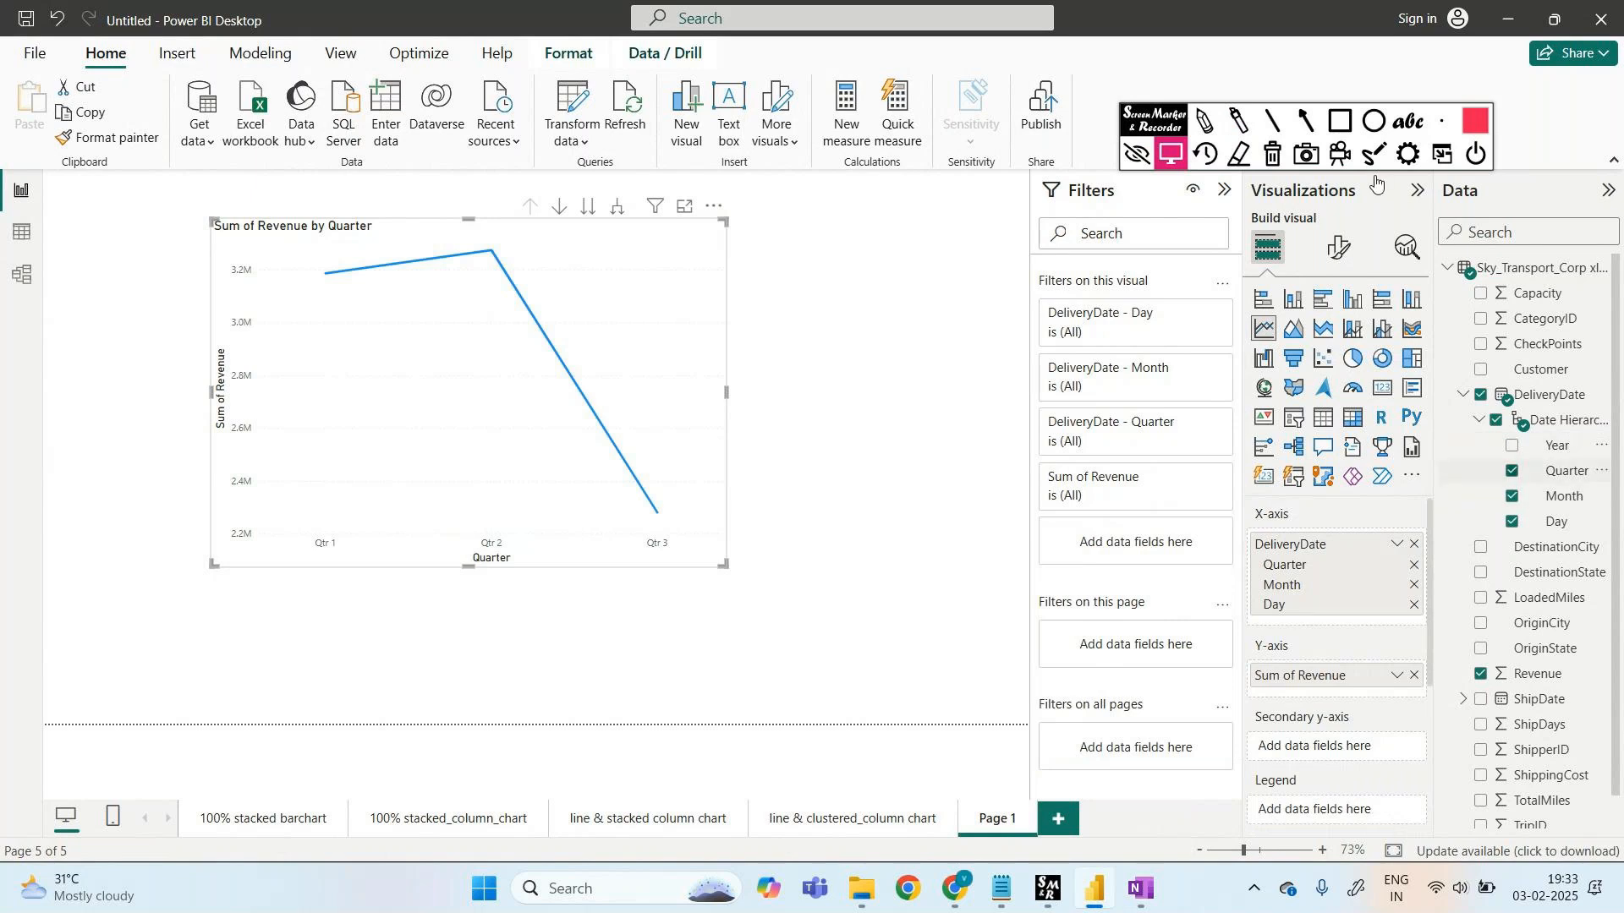
{"action": "left_click", "coordinate": [1202, 124]}
{"action": "mouse_move", "coordinate": [310, 597]}
{"action": "left_mouse_down"}
{"action": "mouse_move", "coordinate": [401, 597]}
{"action": "mouse_move", "coordinate": [715, 515]}
{"action": "mouse_move", "coordinate": [271, 514]}
{"action": "mouse_move", "coordinate": [279, 609]}
{"action": "mouse_move", "coordinate": [320, 598]}
{"action": "left_mouse_up"}
{"action": "left_click_drag", "start_coordinate": [422, 640], "coordinate": [418, 674]}
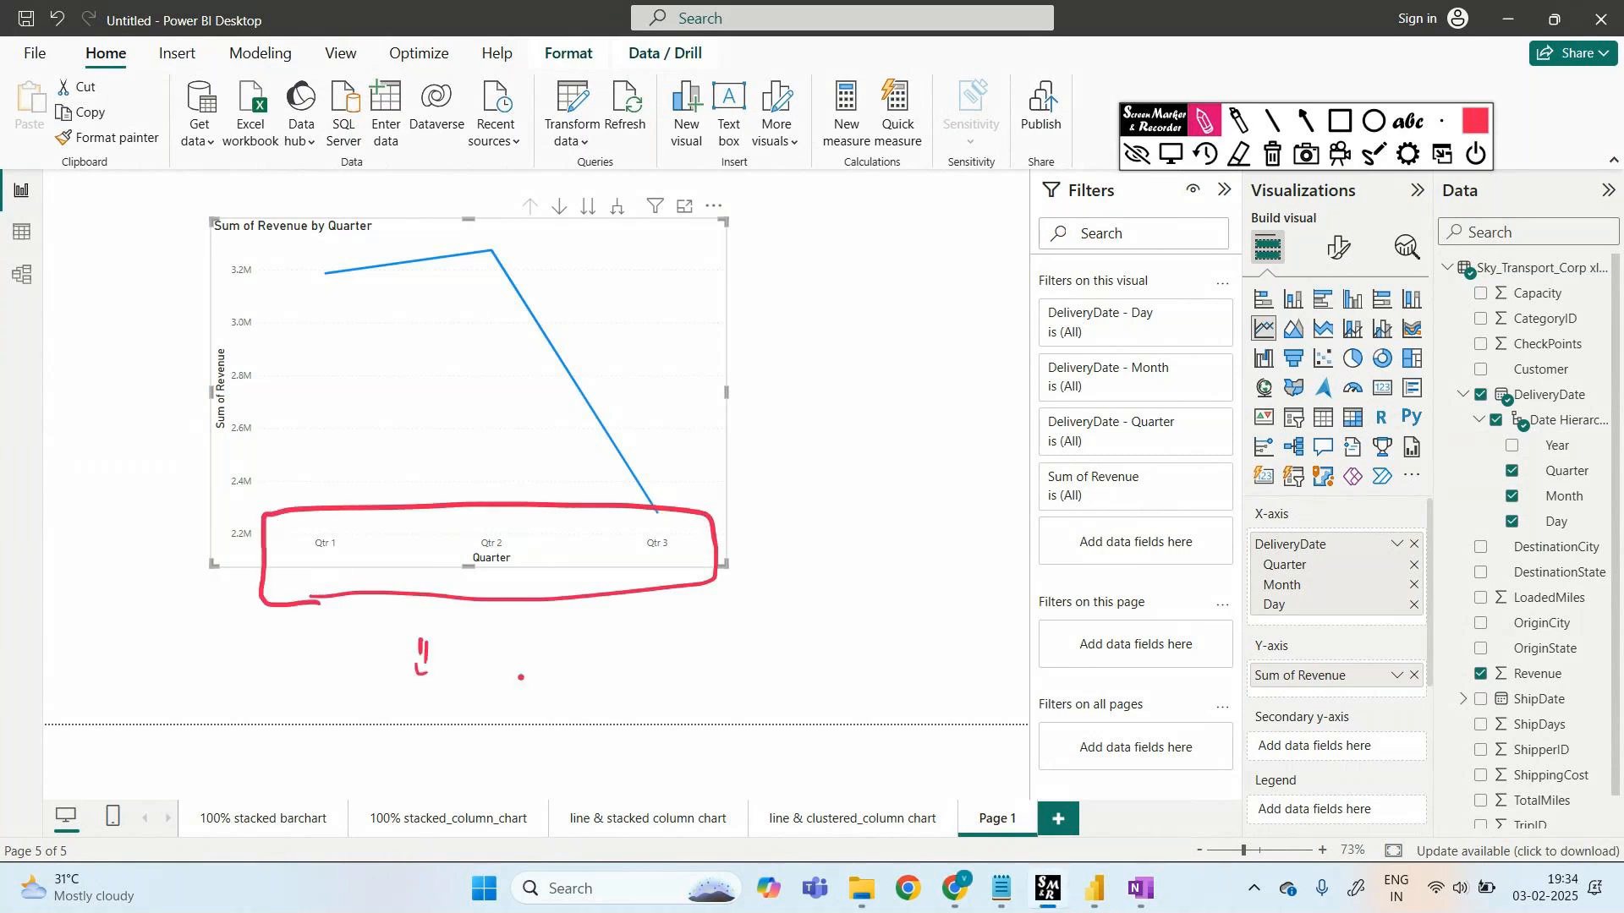
{"action": "left_click_drag", "start_coordinate": [520, 677], "coordinate": [522, 706]}
{"action": "mouse_move", "coordinate": [516, 586]}
{"action": "left_mouse_down"}
{"action": "mouse_move", "coordinate": [609, 597]}
{"action": "mouse_move", "coordinate": [1484, 480]}
{"action": "mouse_move", "coordinate": [1598, 481]}
{"action": "mouse_move", "coordinate": [1482, 456]}
{"action": "mouse_move", "coordinate": [1493, 488]}
{"action": "left_mouse_up"}
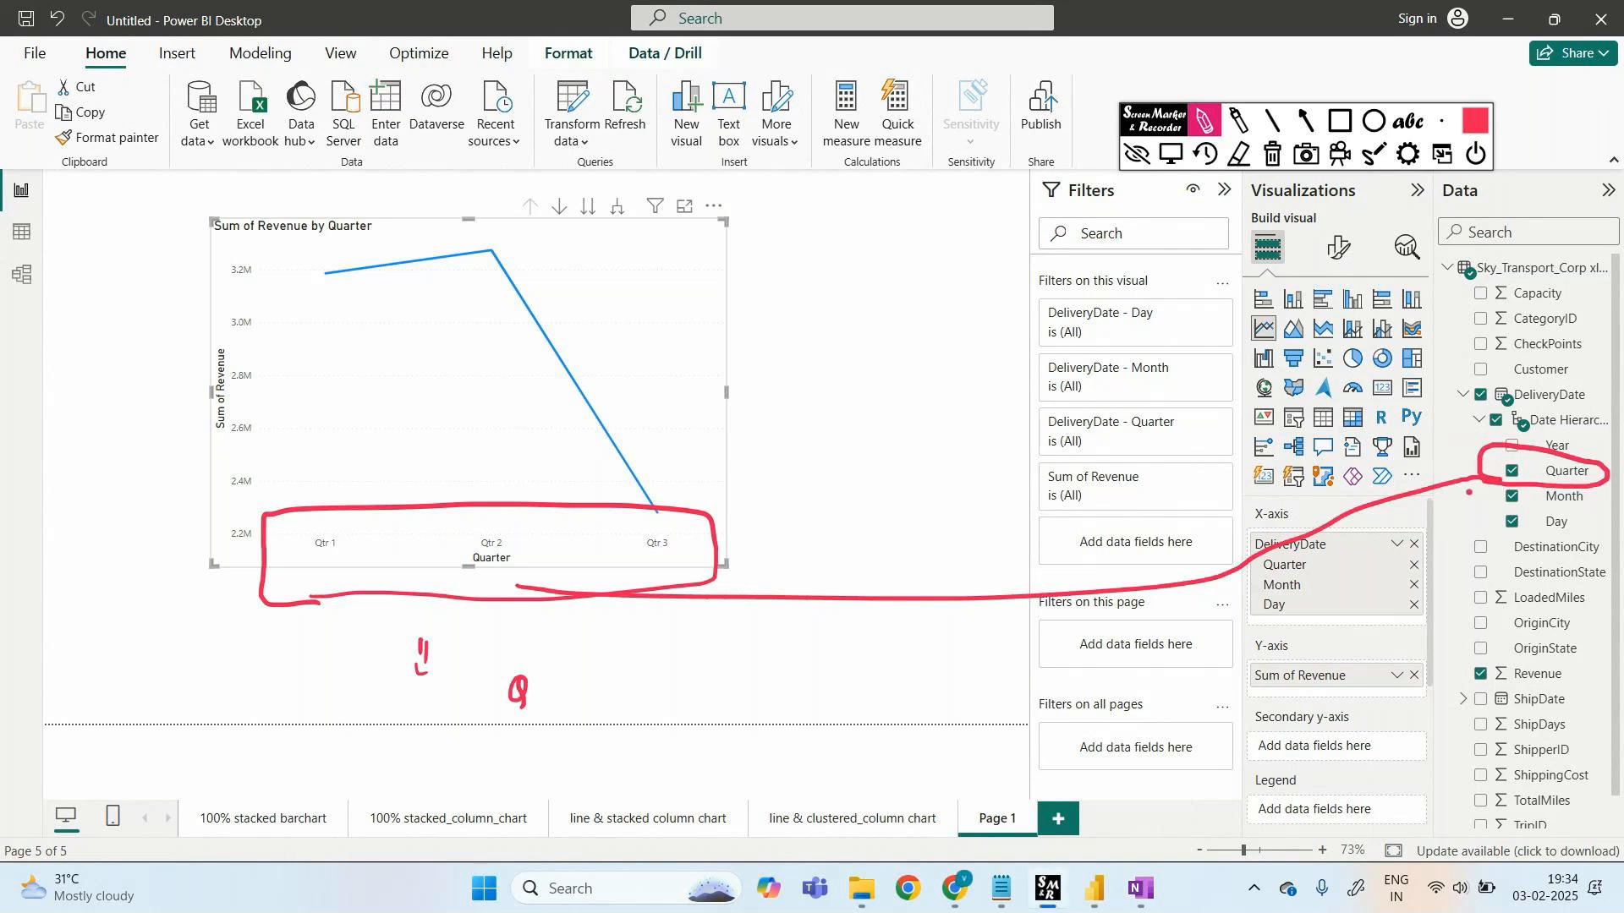
{"action": "left_click", "coordinate": [1144, 154]}
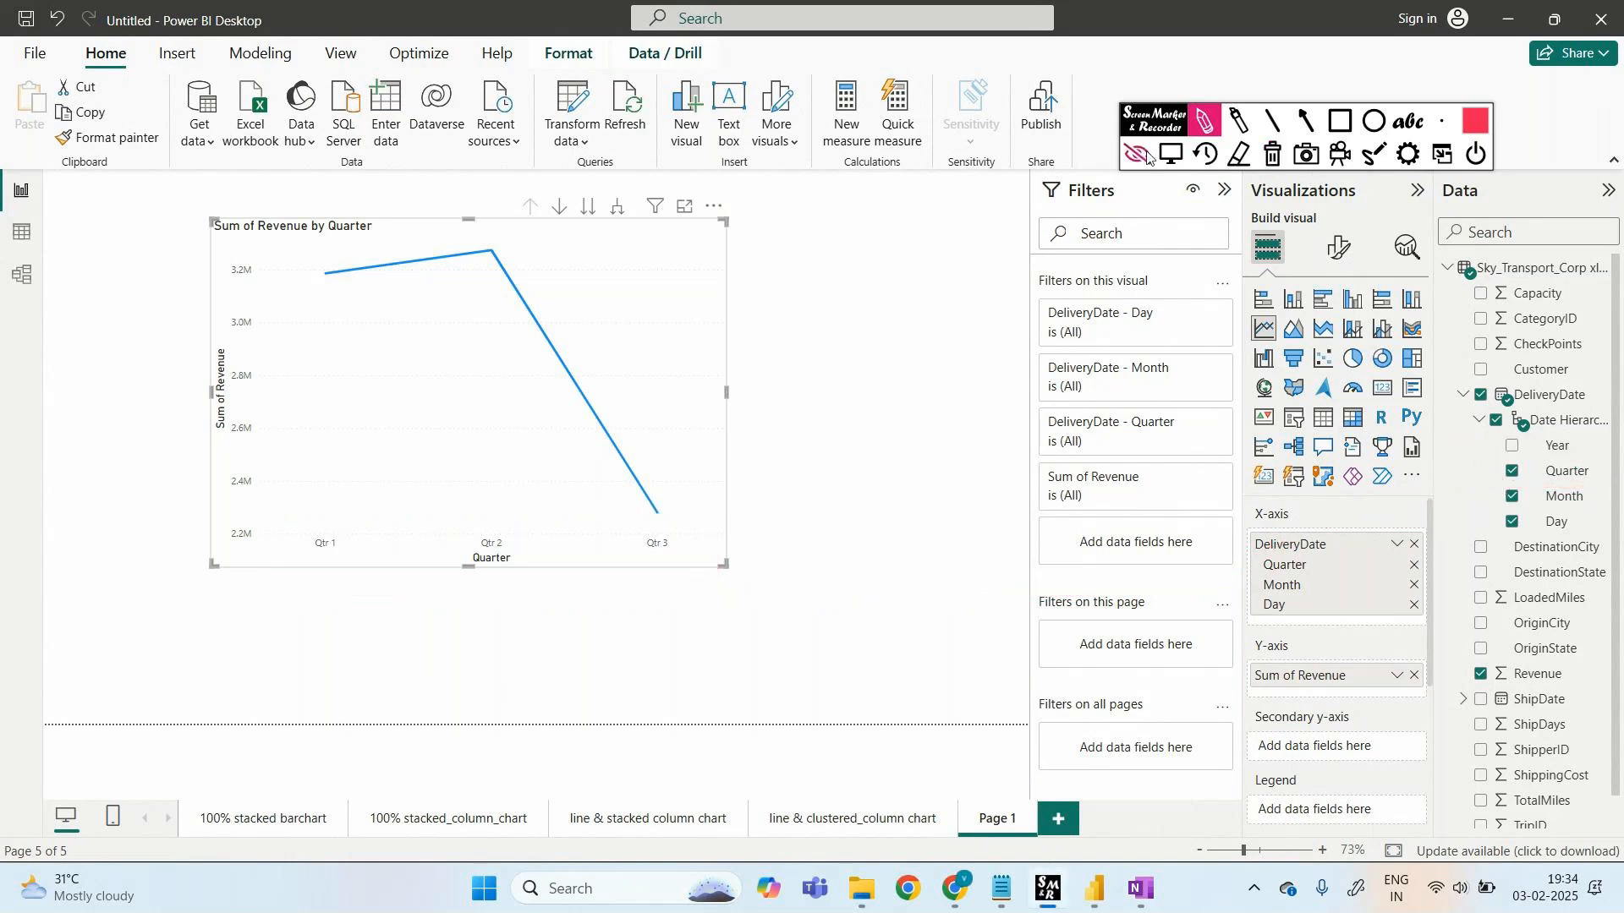
{"action": "left_click", "coordinate": [1512, 471]}
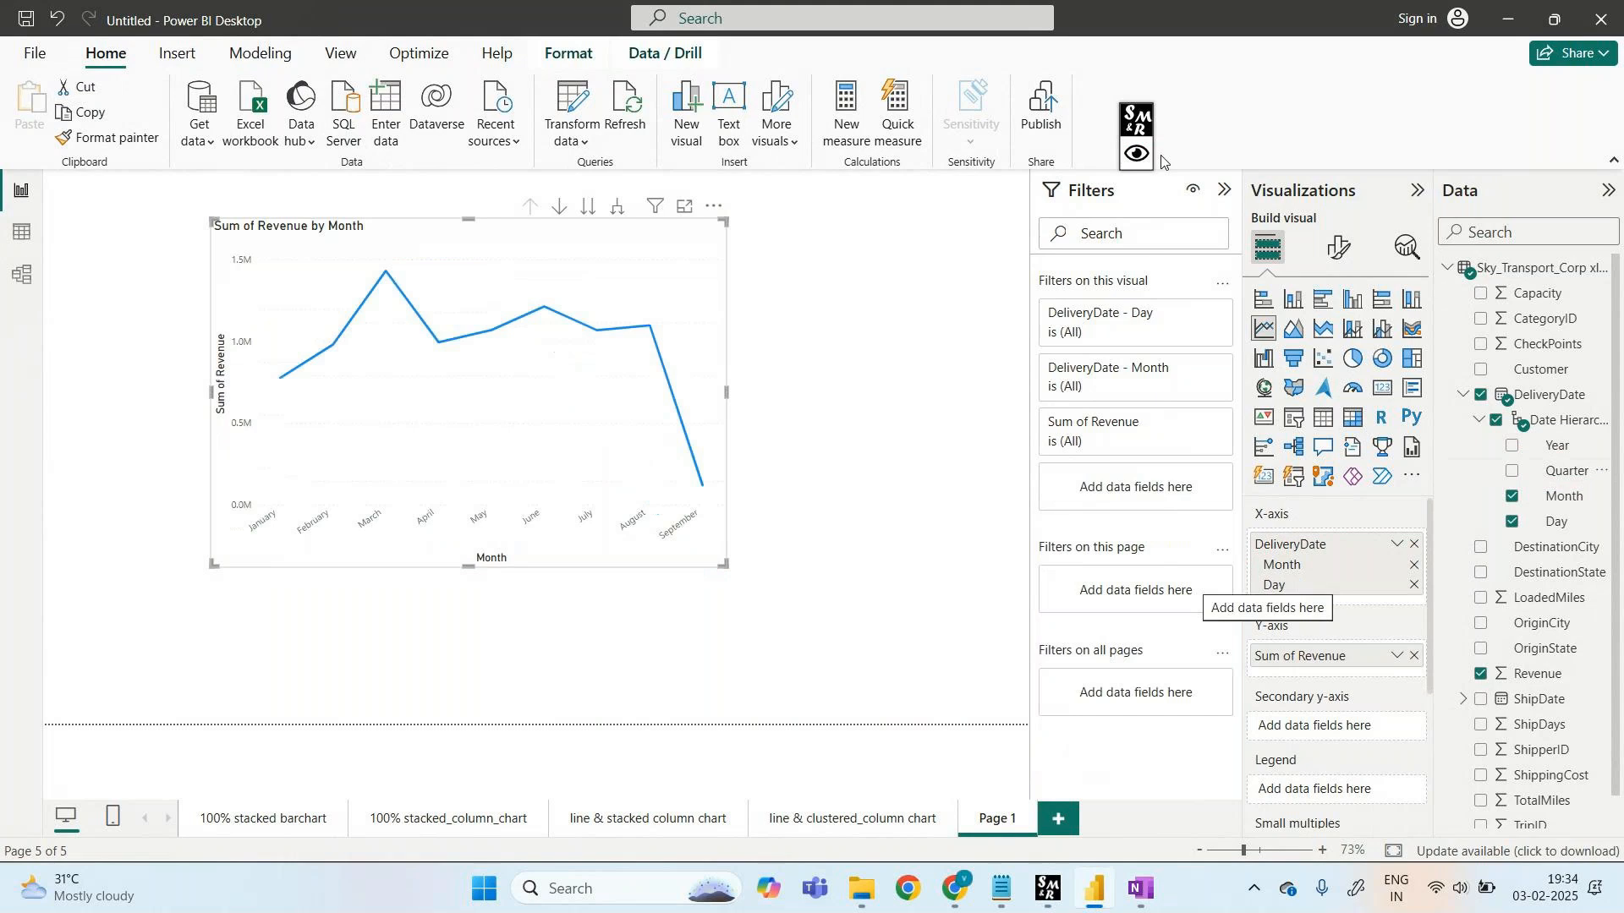
- Uncheck Day so the chart shows revenue January to September, and annotate a note about time
{"action": "left_click", "coordinate": [1513, 522]}
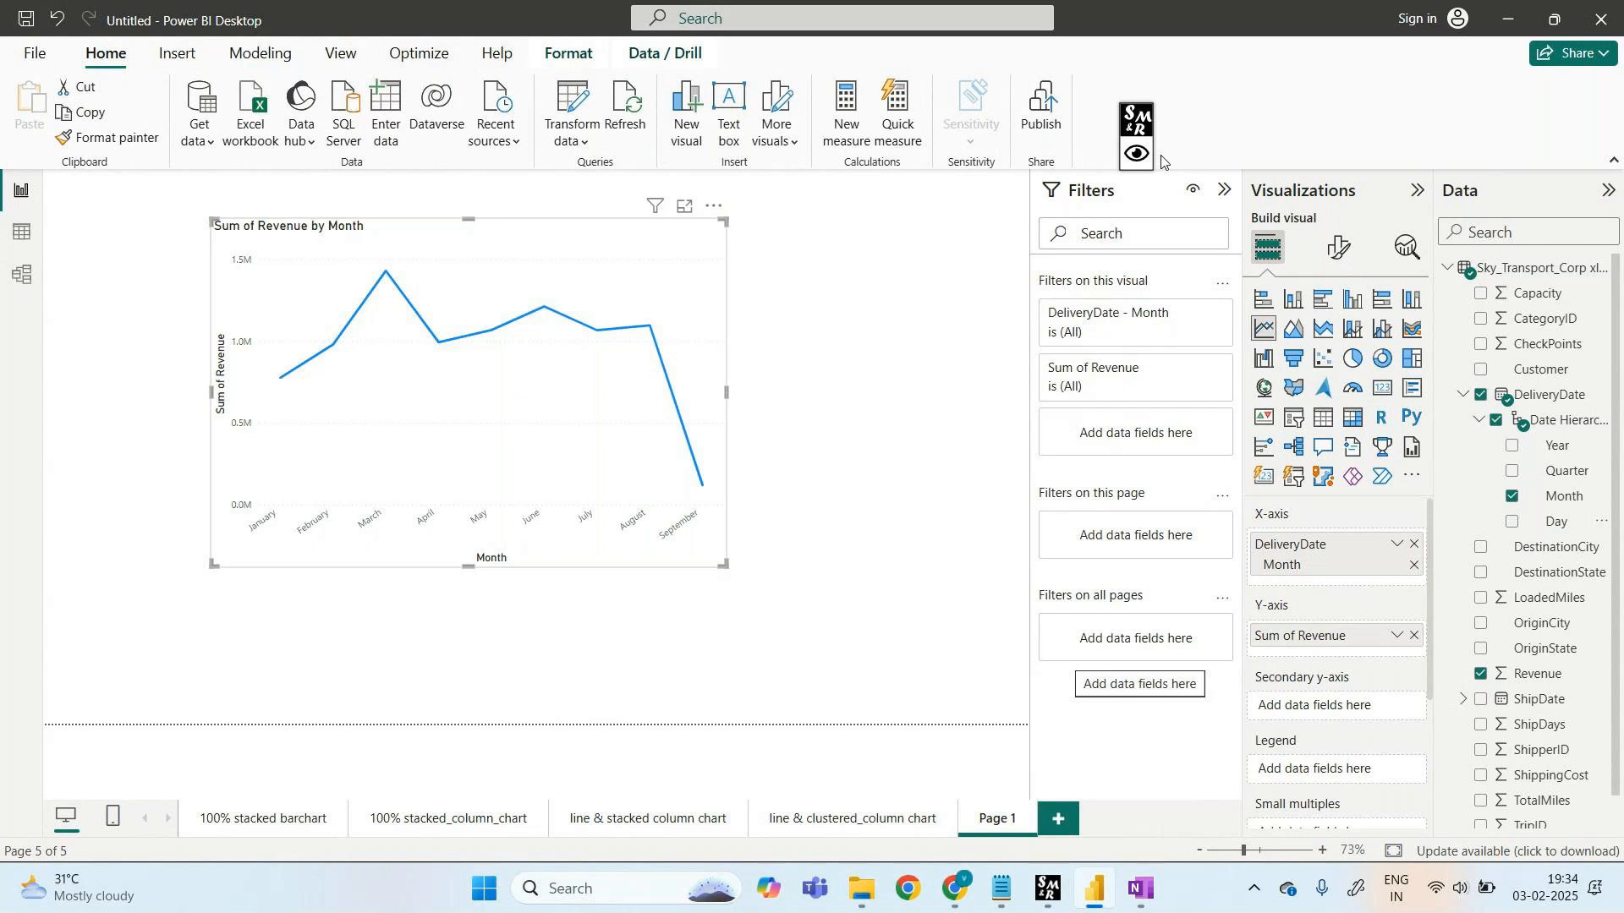
{"action": "left_click", "coordinate": [1137, 154]}
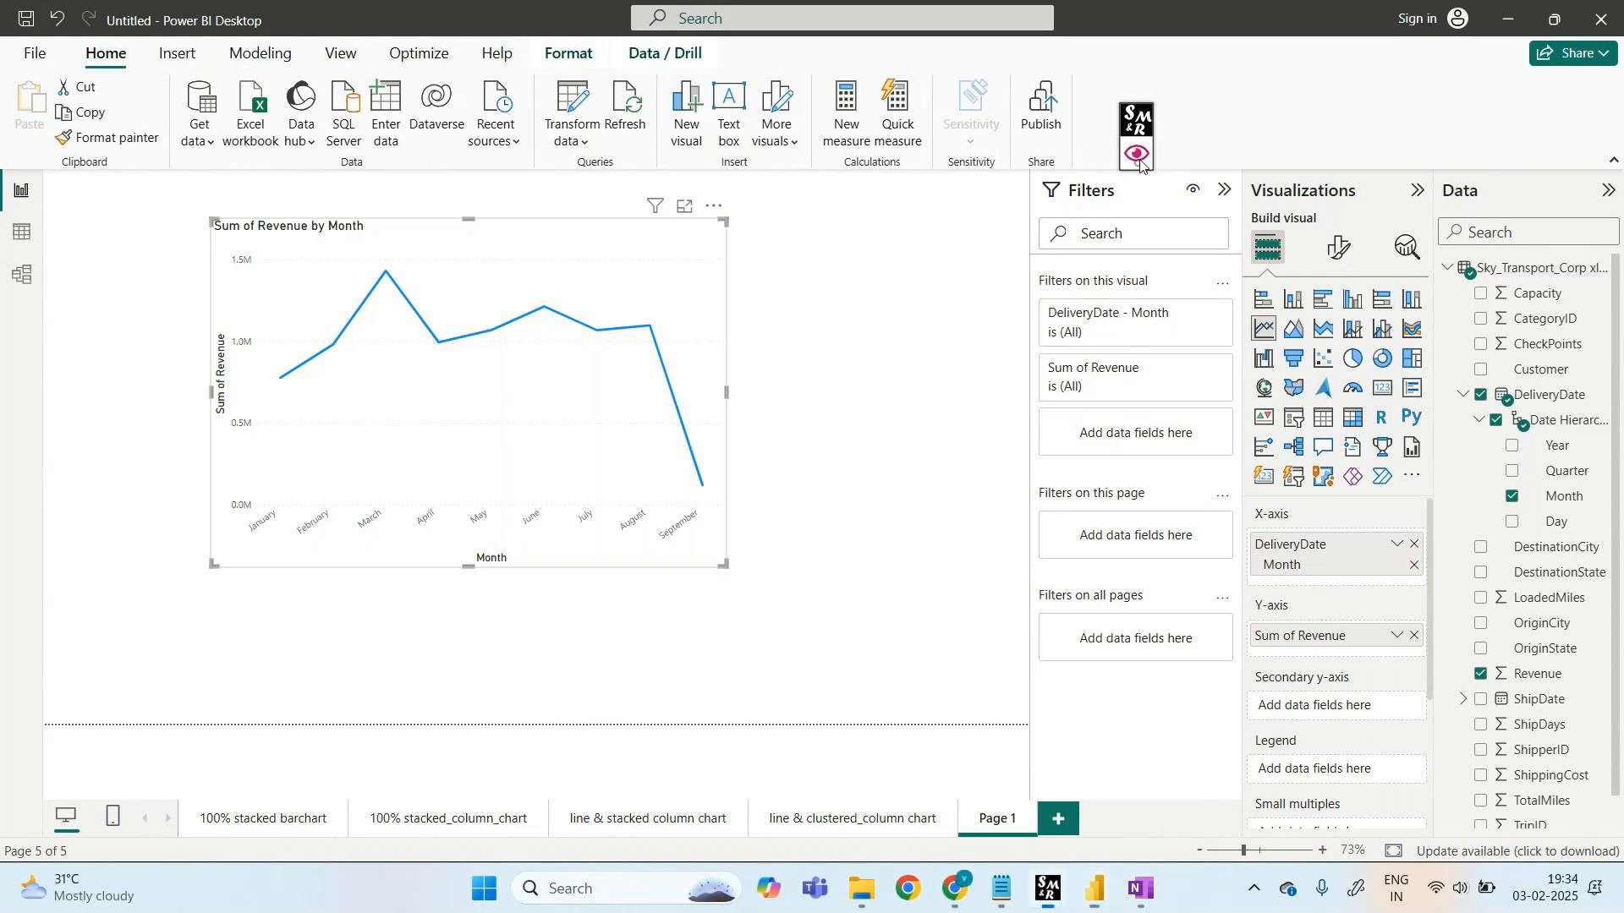
{"action": "left_click", "coordinate": [1204, 121]}
{"action": "mouse_move", "coordinate": [793, 252]}
{"action": "left_mouse_down"}
{"action": "mouse_move", "coordinate": [906, 284]}
{"action": "mouse_move", "coordinate": [955, 272]}
{"action": "mouse_move", "coordinate": [982, 291]}
{"action": "mouse_move", "coordinate": [826, 365]}
{"action": "mouse_move", "coordinate": [867, 380]}
{"action": "mouse_move", "coordinate": [966, 369]}
{"action": "mouse_move", "coordinate": [824, 476]}
{"action": "mouse_move", "coordinate": [1007, 450]}
{"action": "left_mouse_up"}
{"action": "left_click", "coordinate": [1272, 155]}
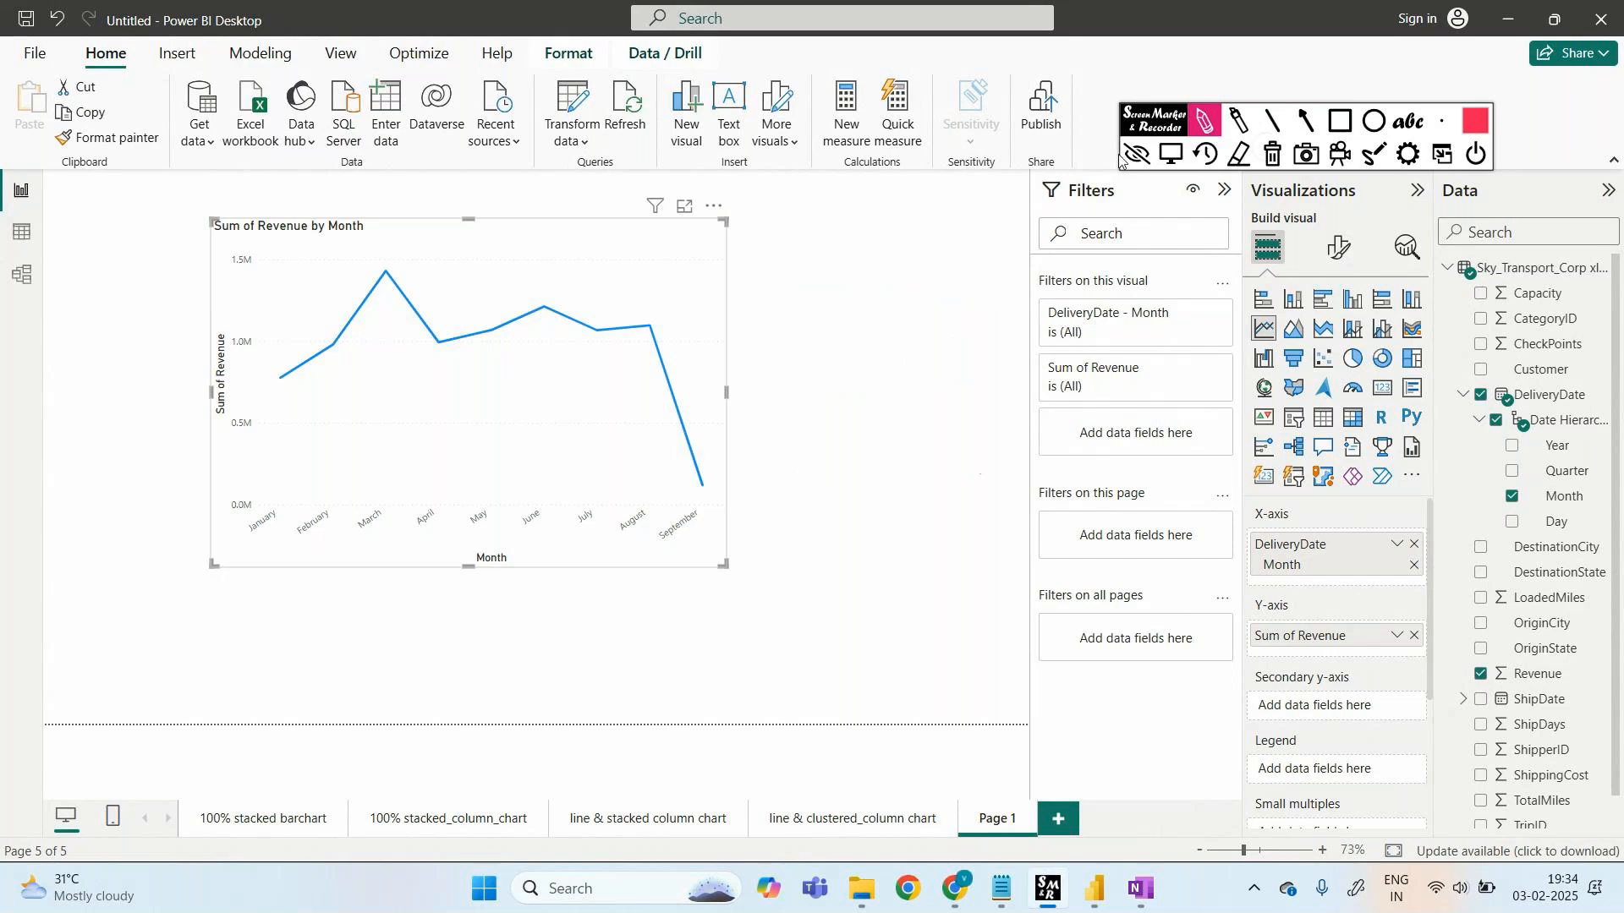
{"action": "left_click", "coordinate": [1130, 155]}
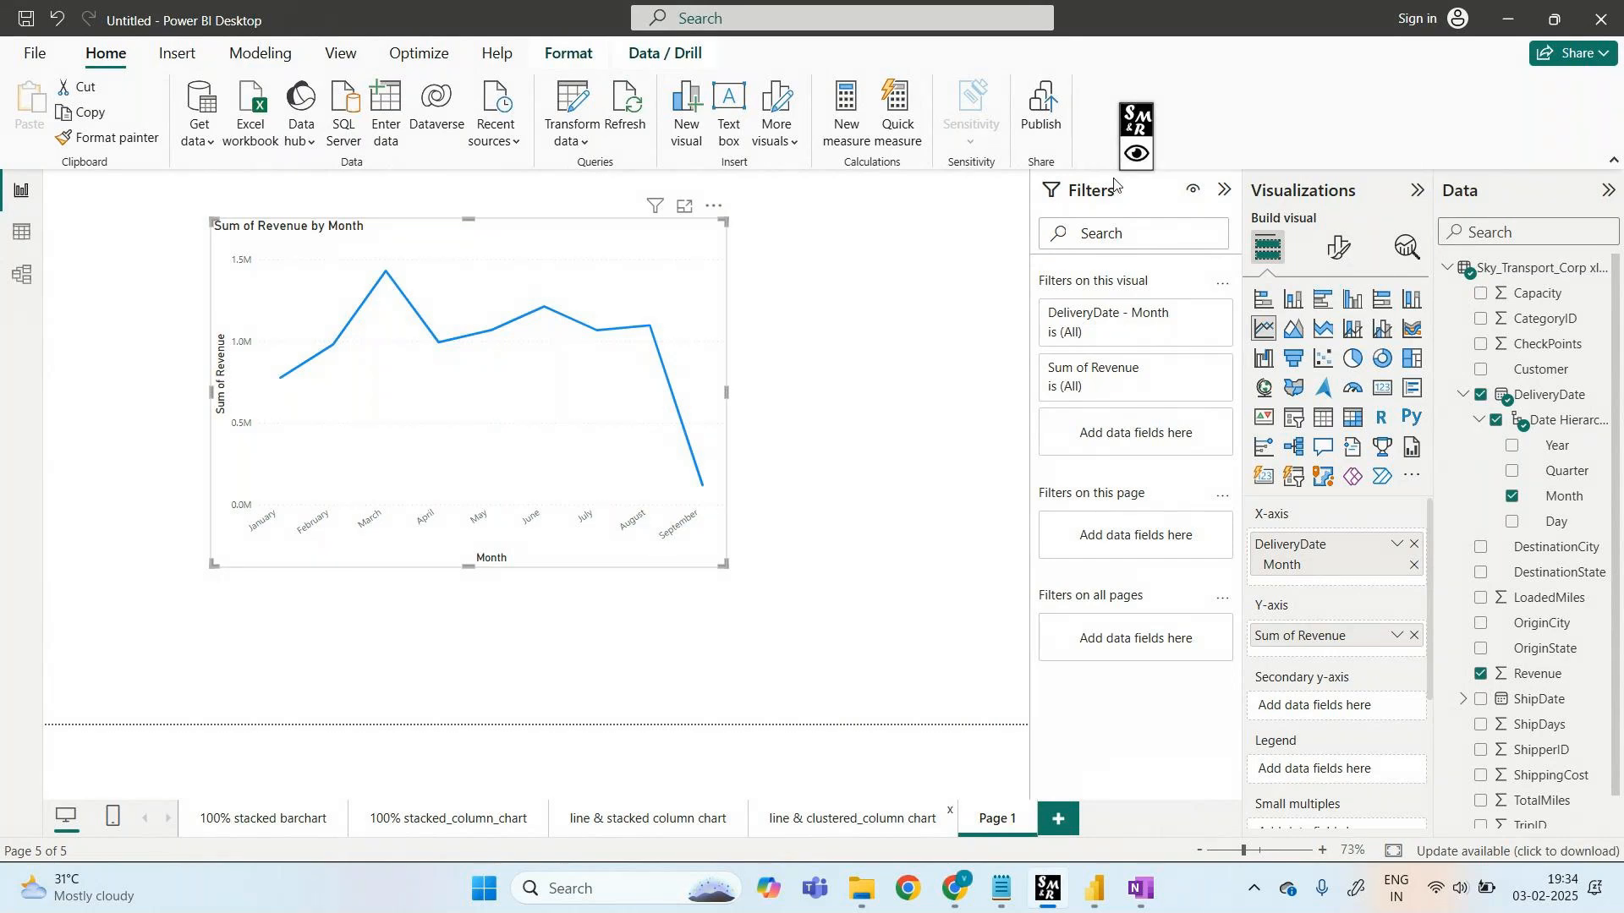
{"action": "right_click", "coordinate": [1002, 819]}
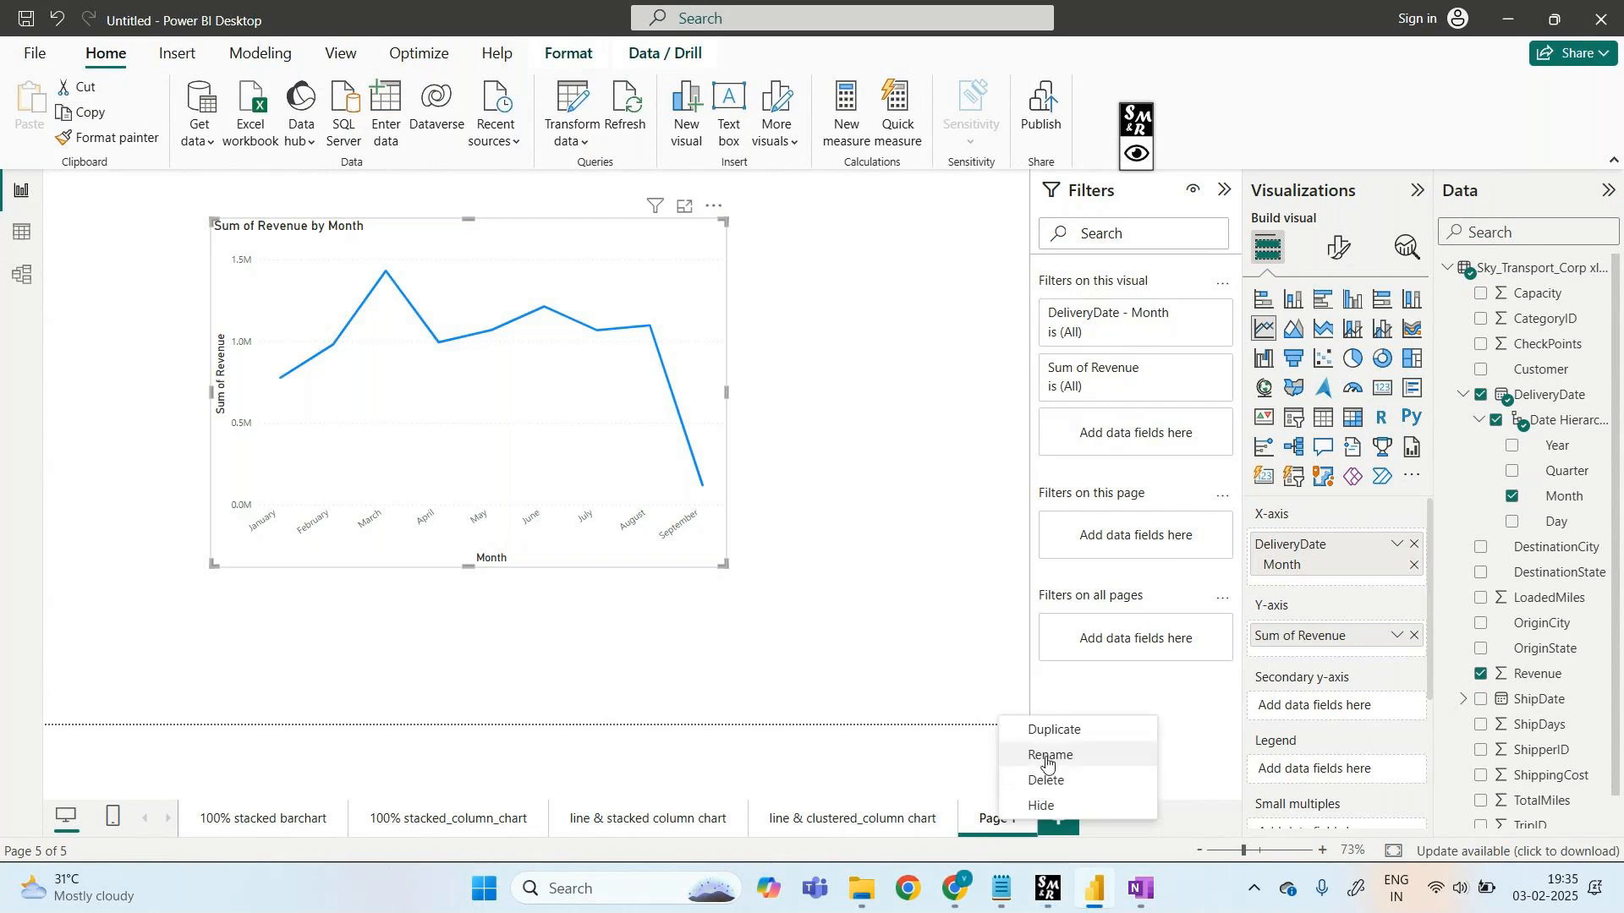
- Rename Page 1 to 'line chart' (line_chart) and insert a sixth blank page
{"action": "left_click", "coordinate": [1046, 756]}
{"action": "type", "text": "line"}
{"action": "type", "text": " chart"}
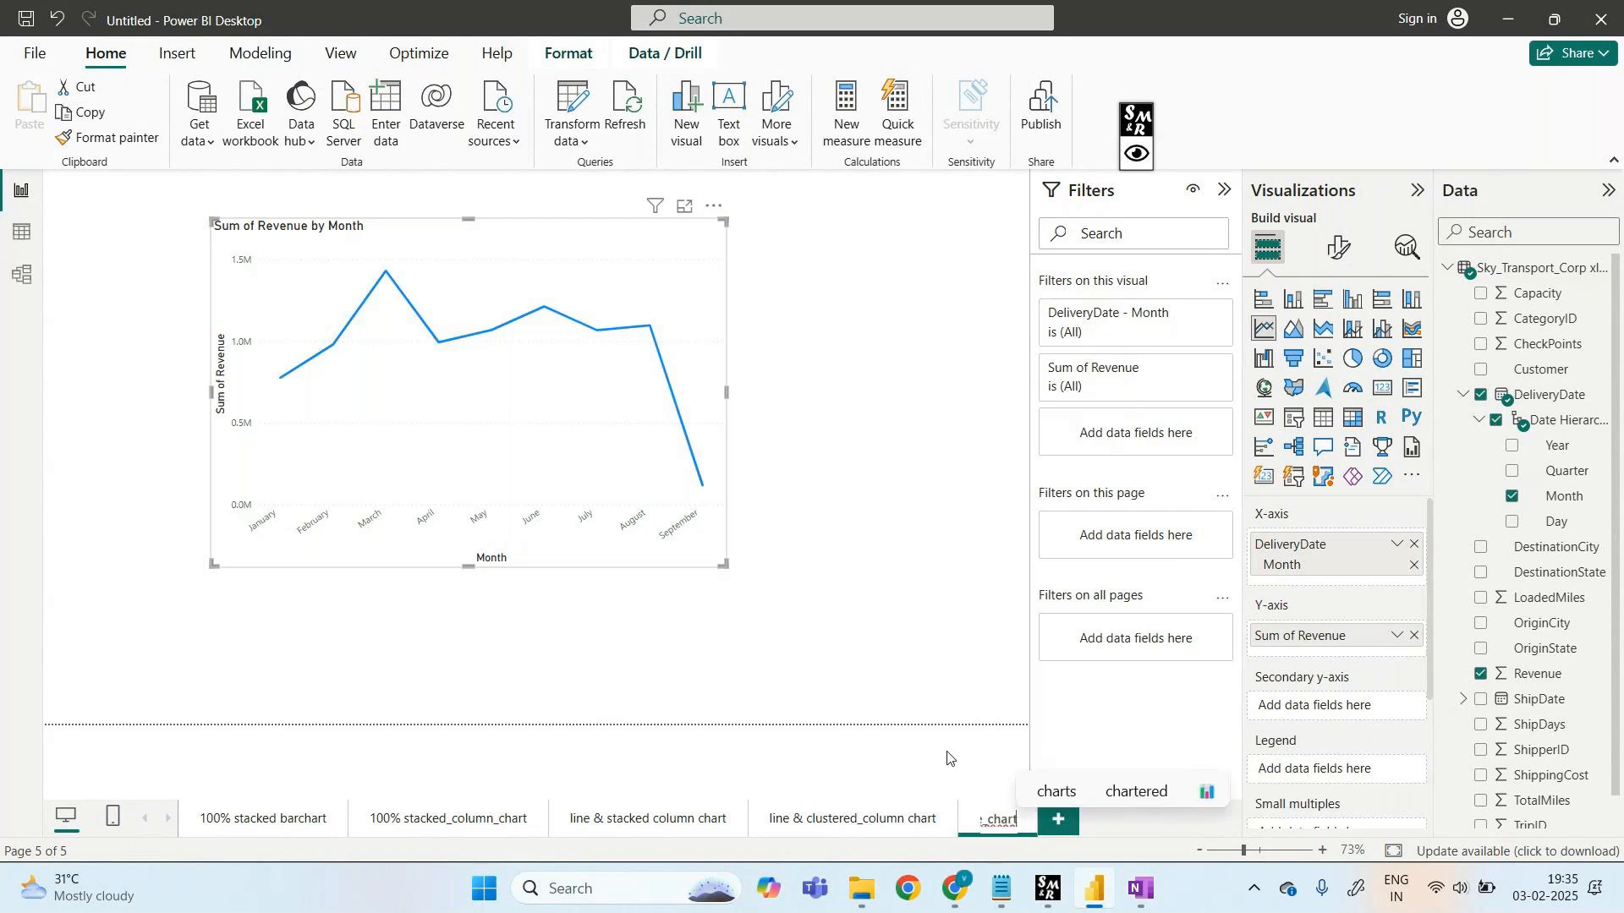
{"action": "key", "text": "Return"}
{"action": "left_click", "coordinate": [948, 759]}
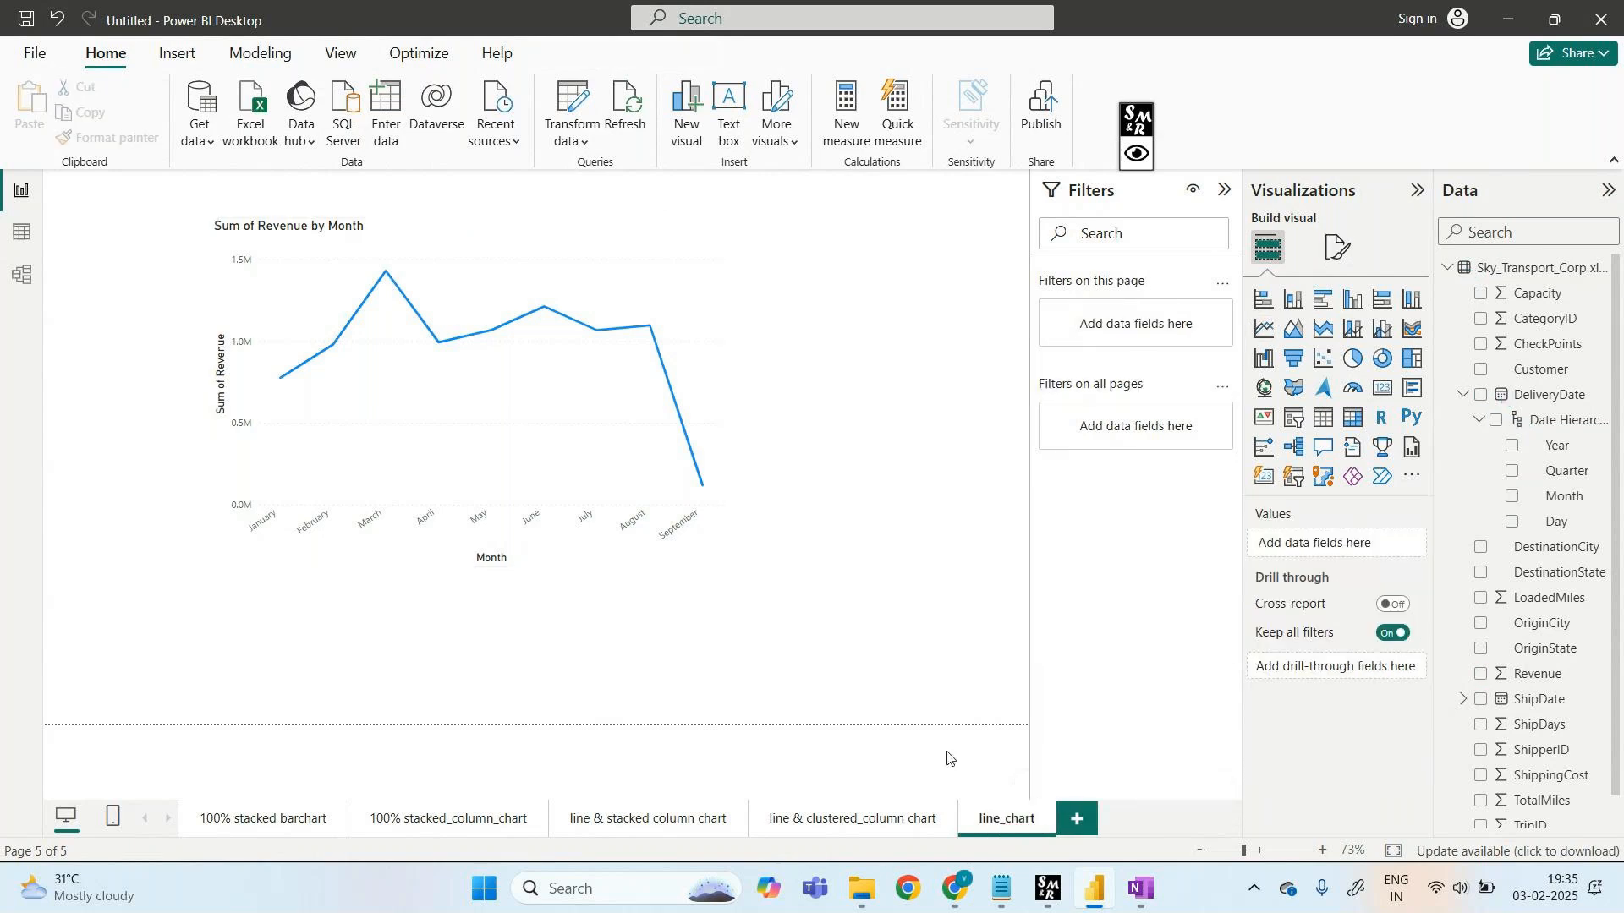
{"action": "left_click", "coordinate": [1081, 823]}
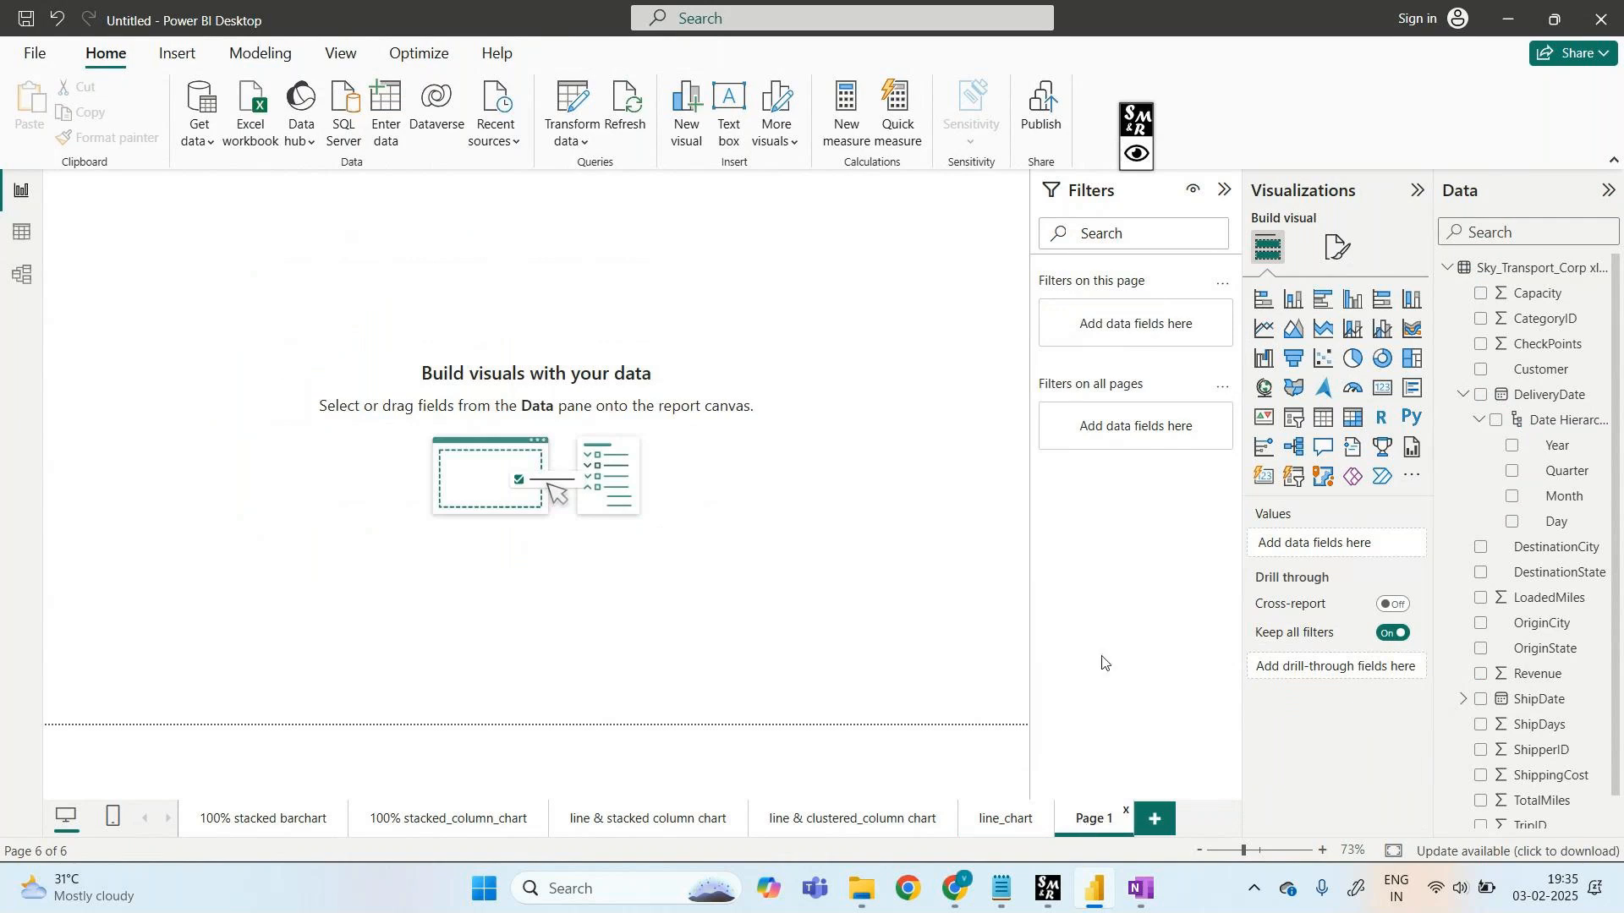
- Insert an empty area chart, move it toward the page centre and enlarge it
{"action": "left_click", "coordinate": [1289, 331]}
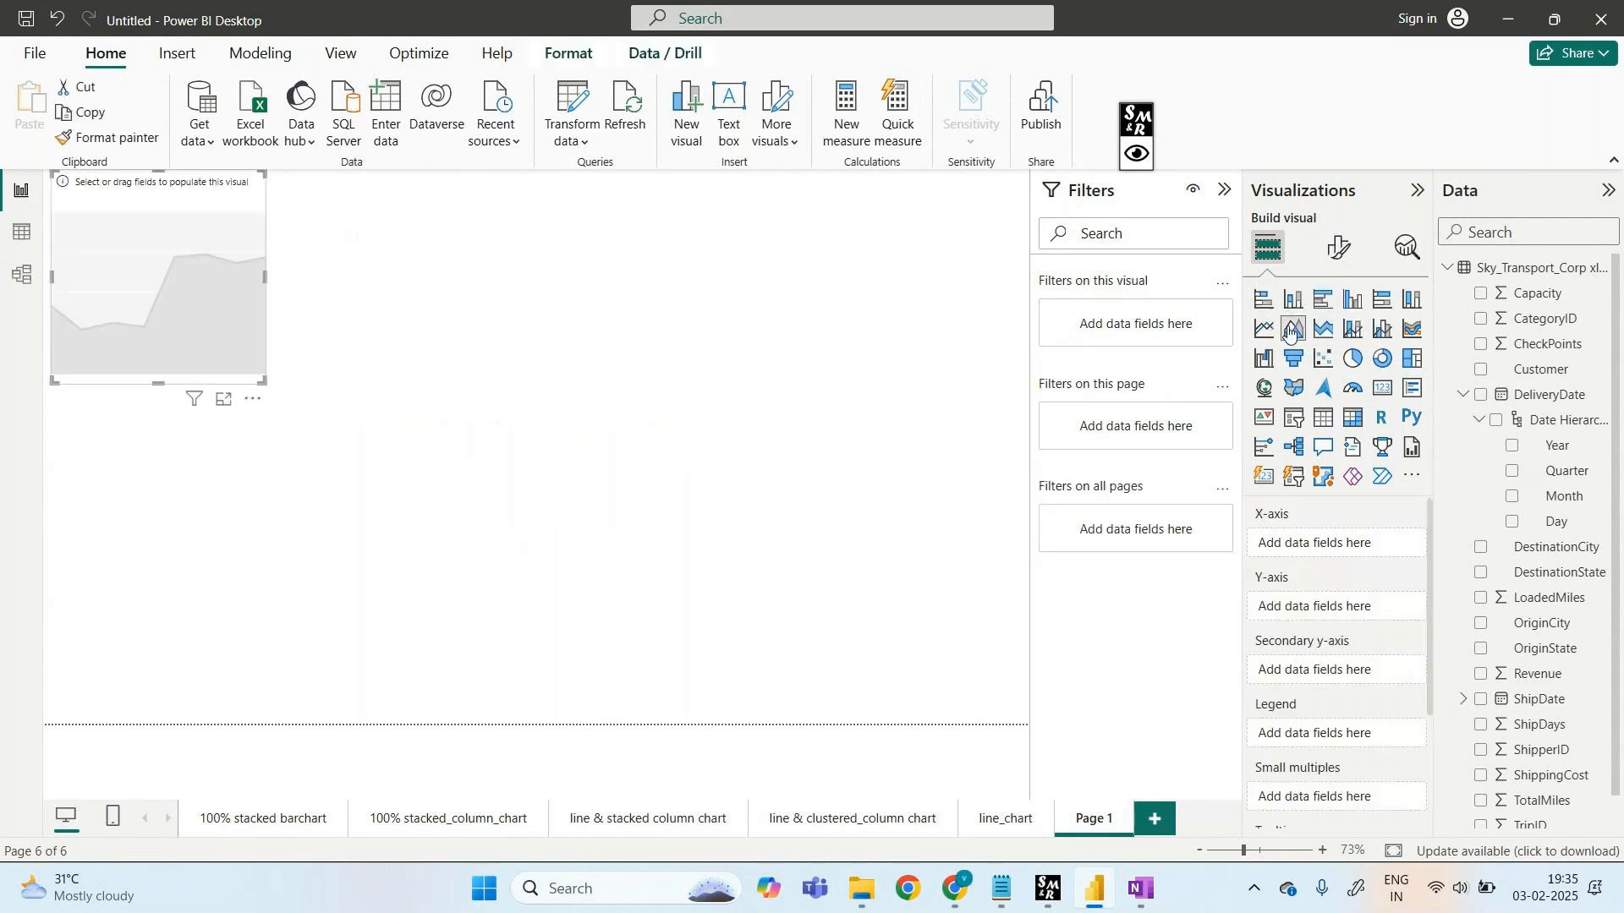
{"action": "left_click_drag", "start_coordinate": [172, 194], "coordinate": [335, 376]}
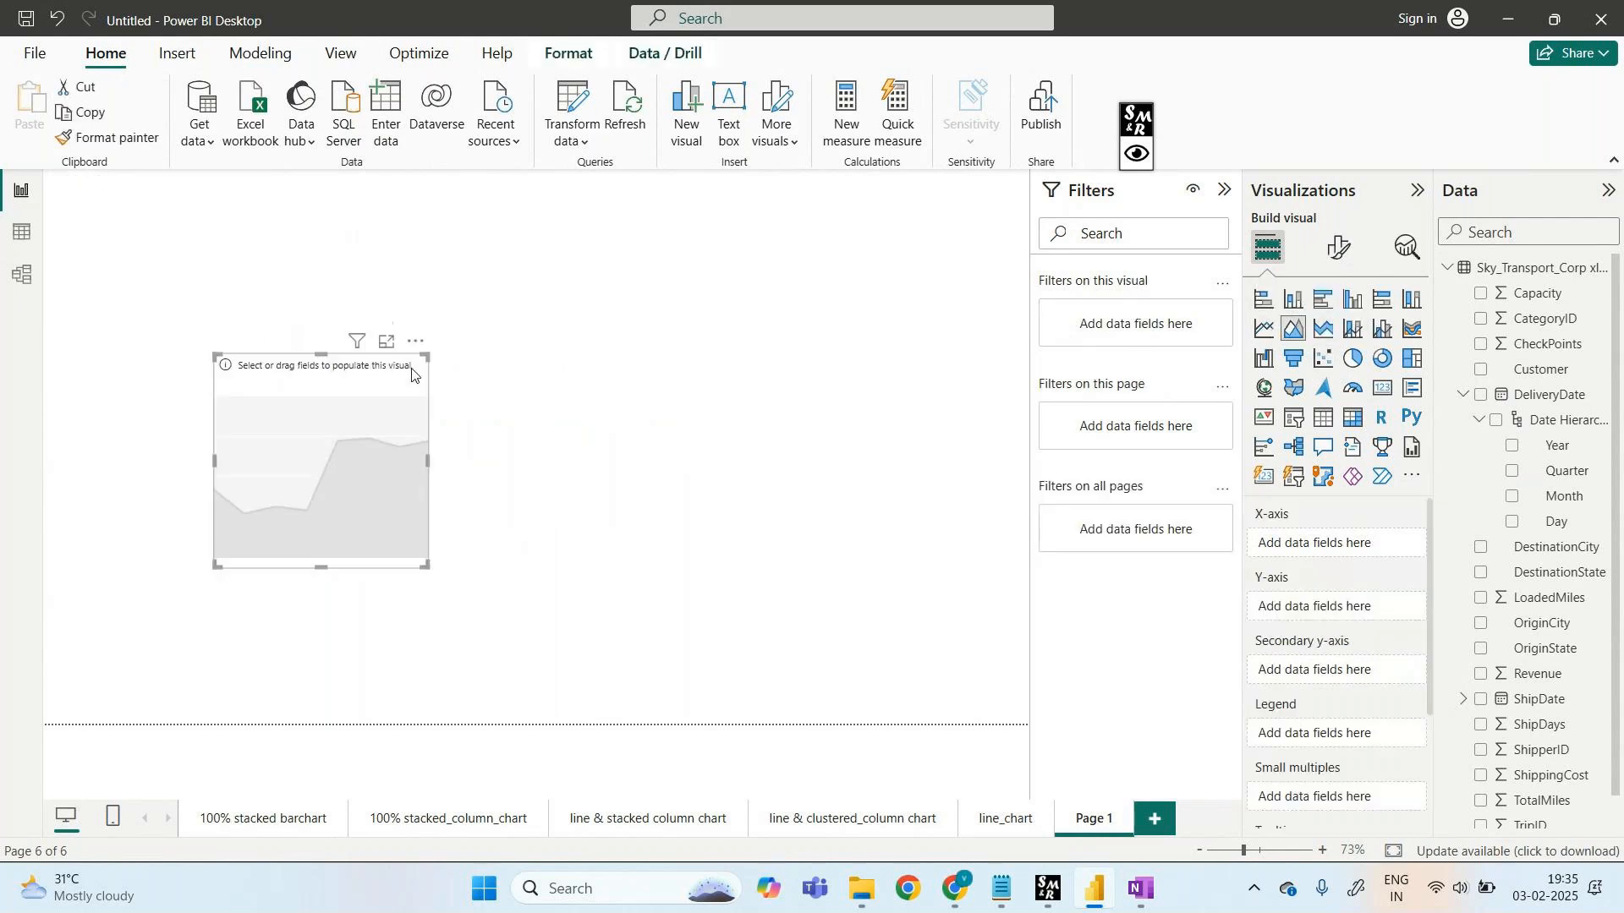
{"action": "left_click_drag", "start_coordinate": [429, 356], "coordinate": [787, 237]}
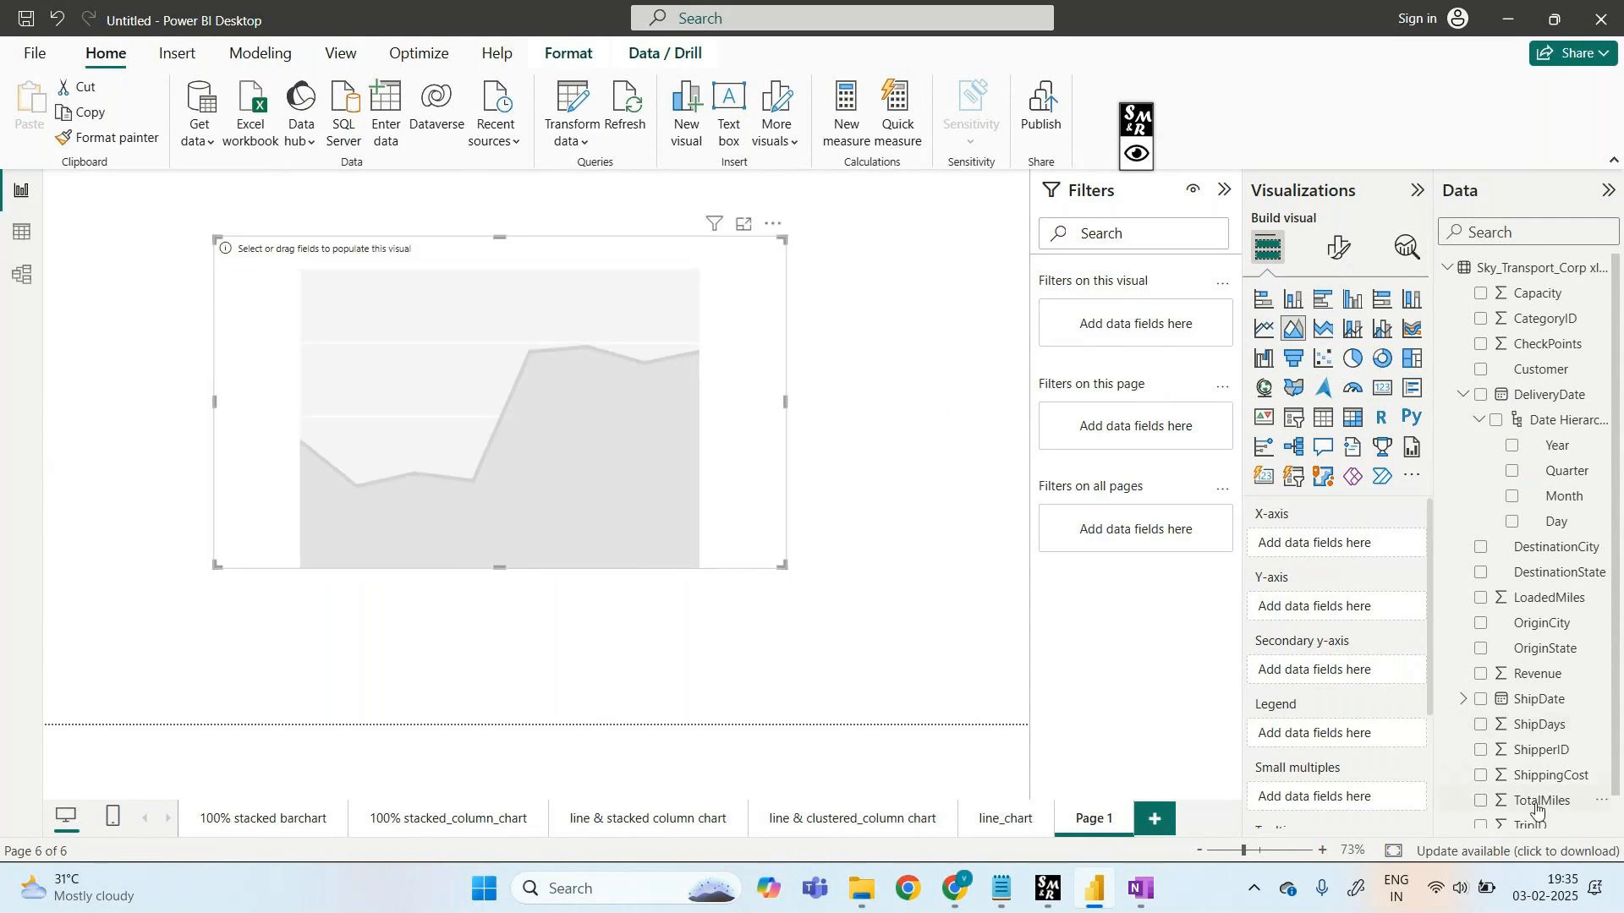
{"action": "scroll", "coordinate": [1535, 795], "scroll_direction": "down", "scroll_amount": 1}
- Plot Sum of ShippingCost by DestinationState after trying TripType and TotalMiles, then expand the chart
{"action": "left_click_drag", "start_coordinate": [1548, 833], "coordinate": [1353, 570]}
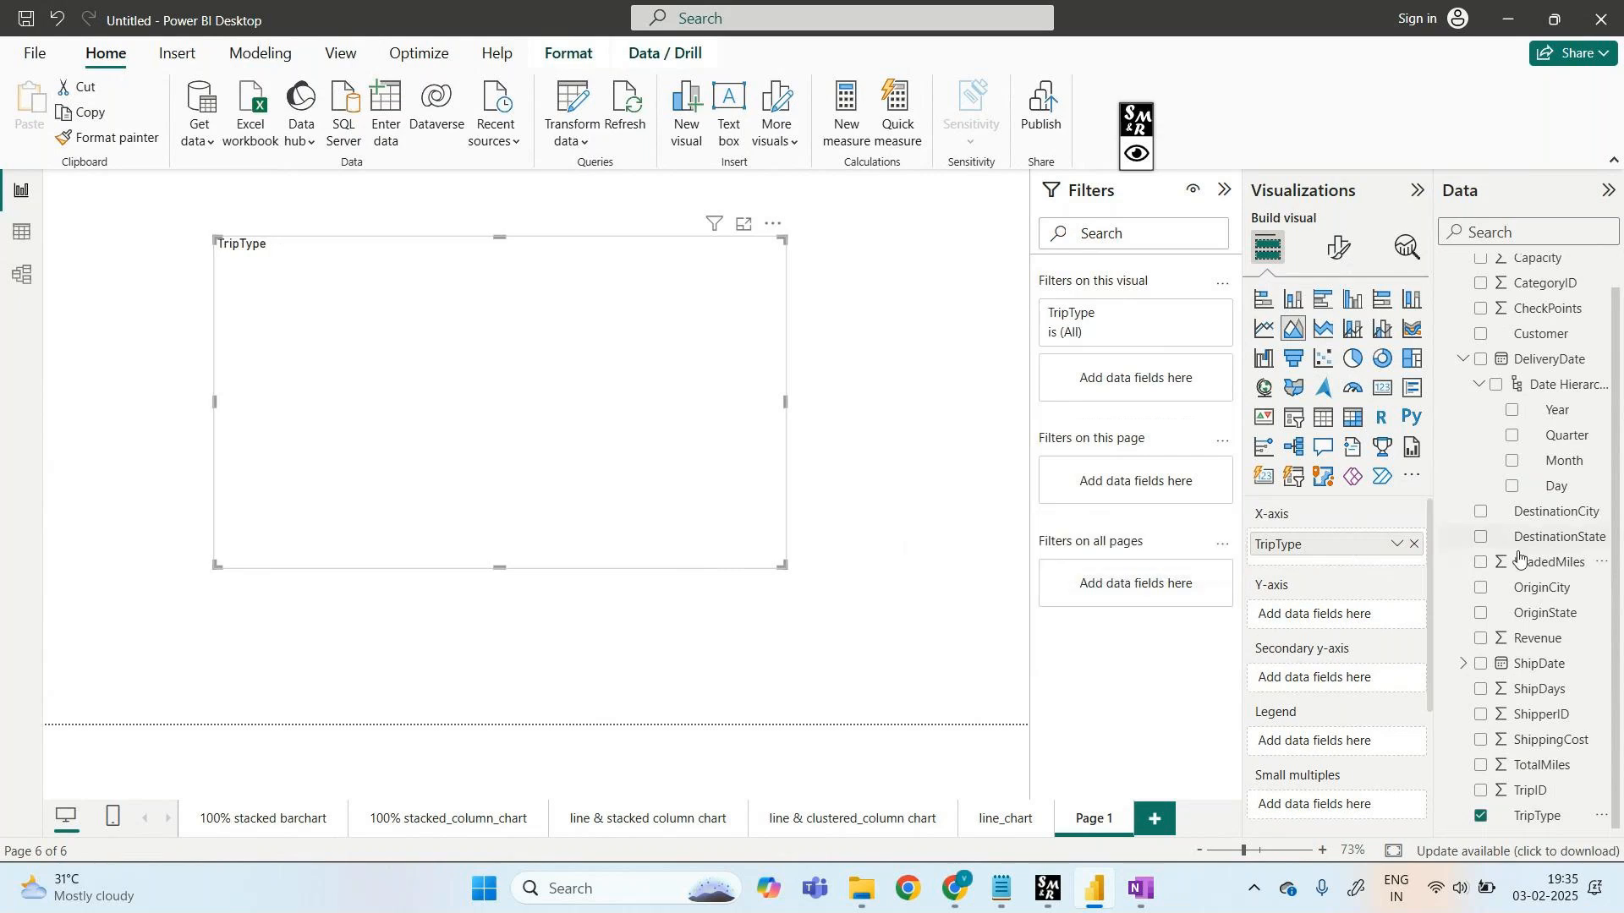
{"action": "left_click_drag", "start_coordinate": [1536, 745], "coordinate": [1345, 616]}
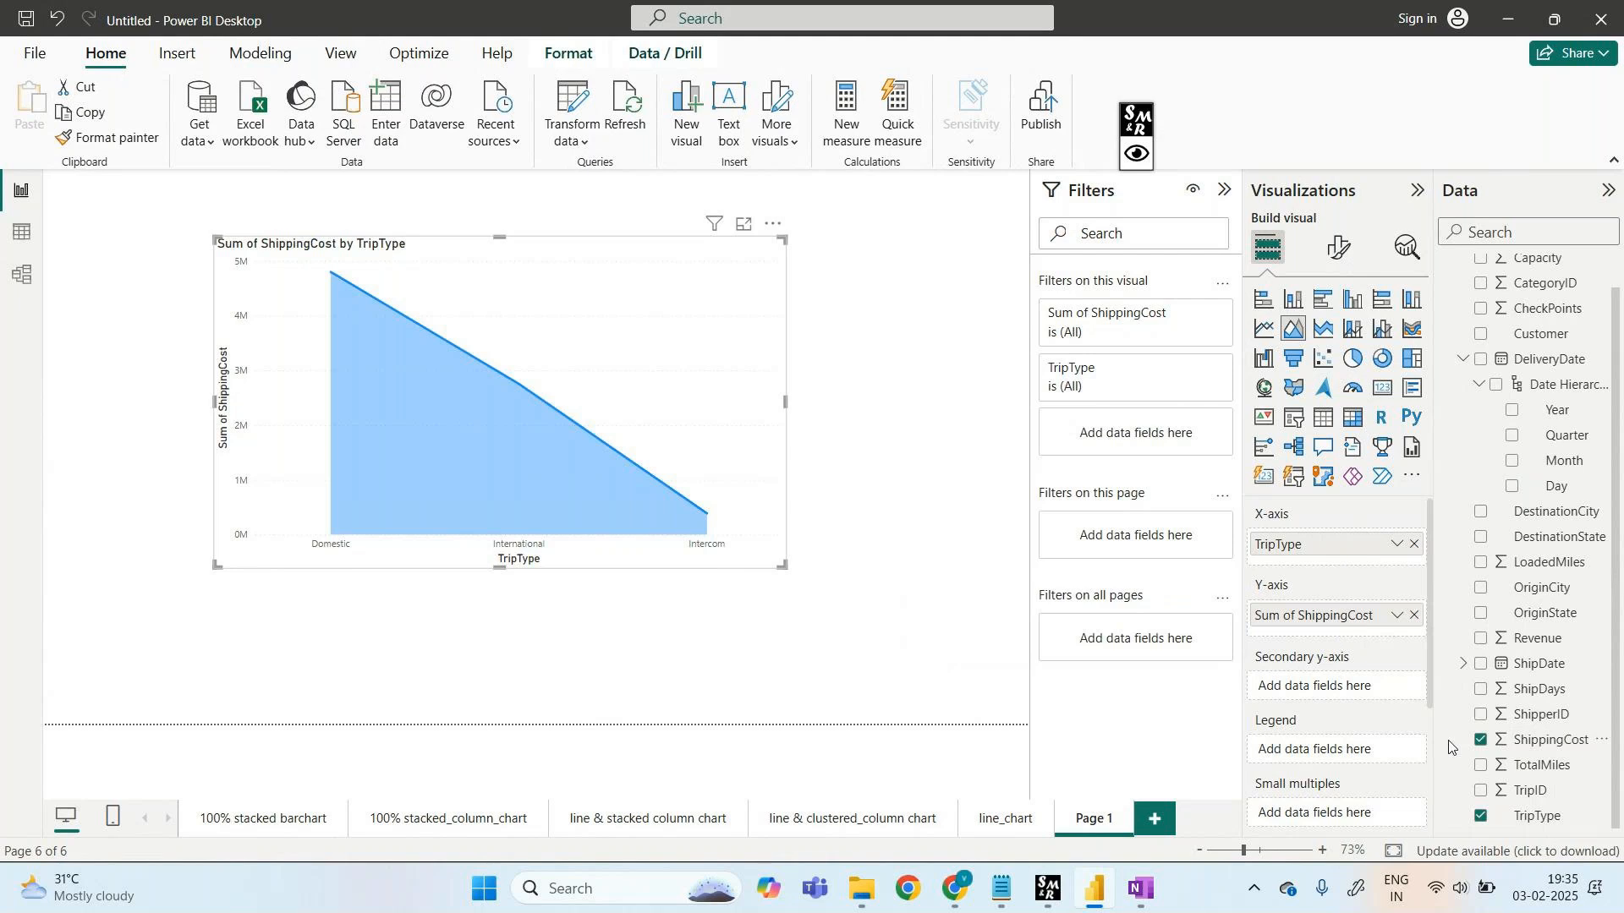
{"action": "left_click_drag", "start_coordinate": [1522, 782], "coordinate": [1362, 695]}
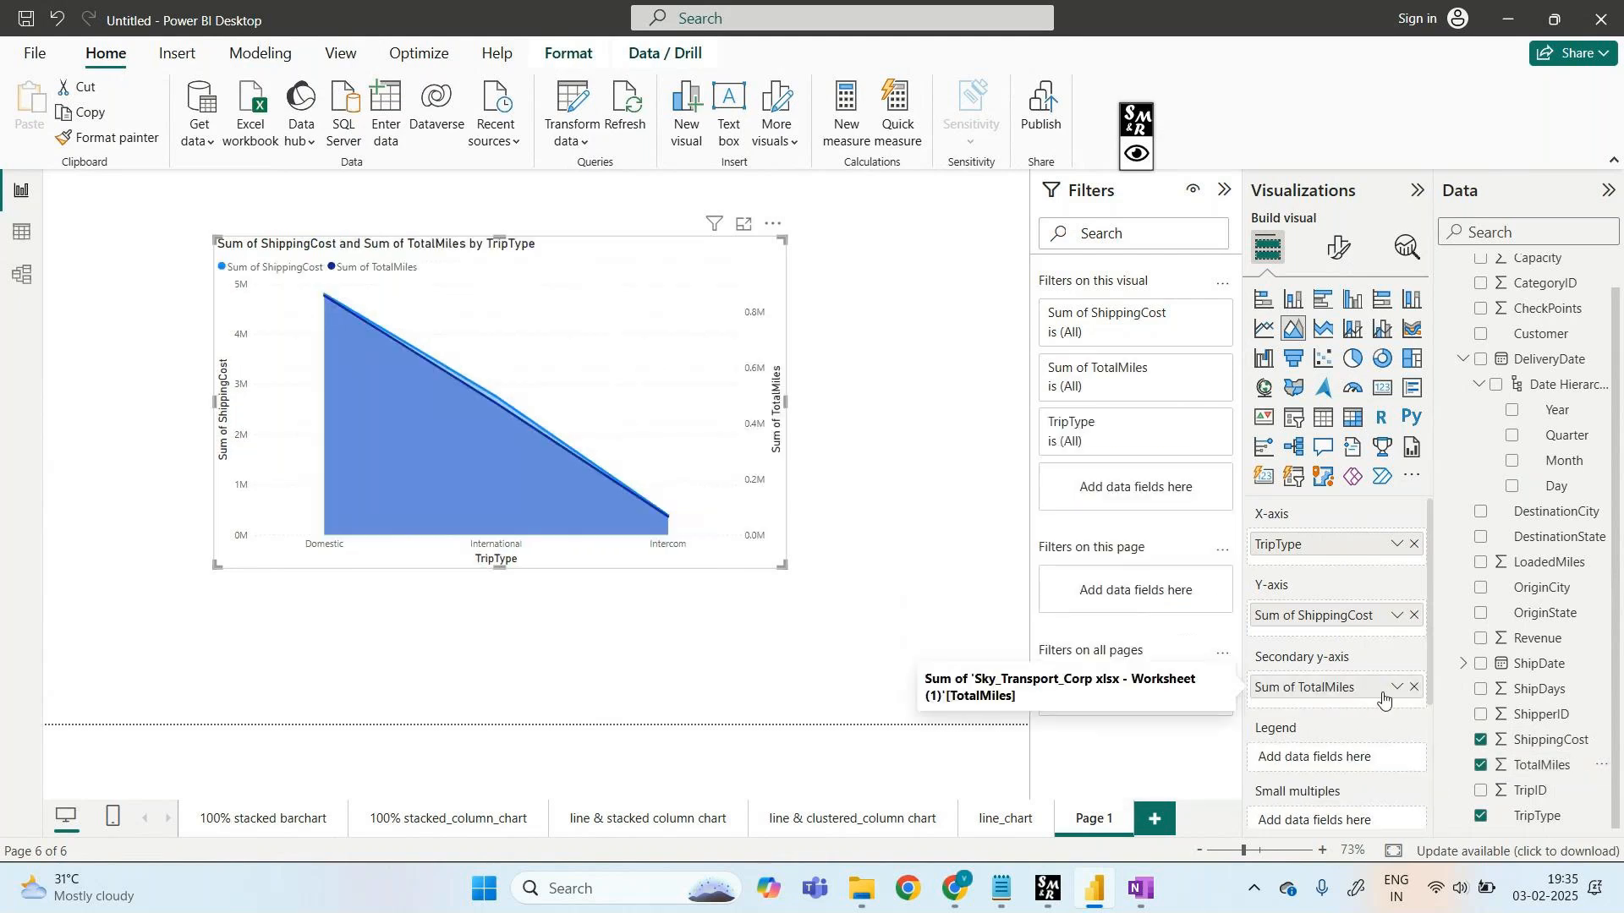
{"action": "left_click", "coordinate": [1414, 687]}
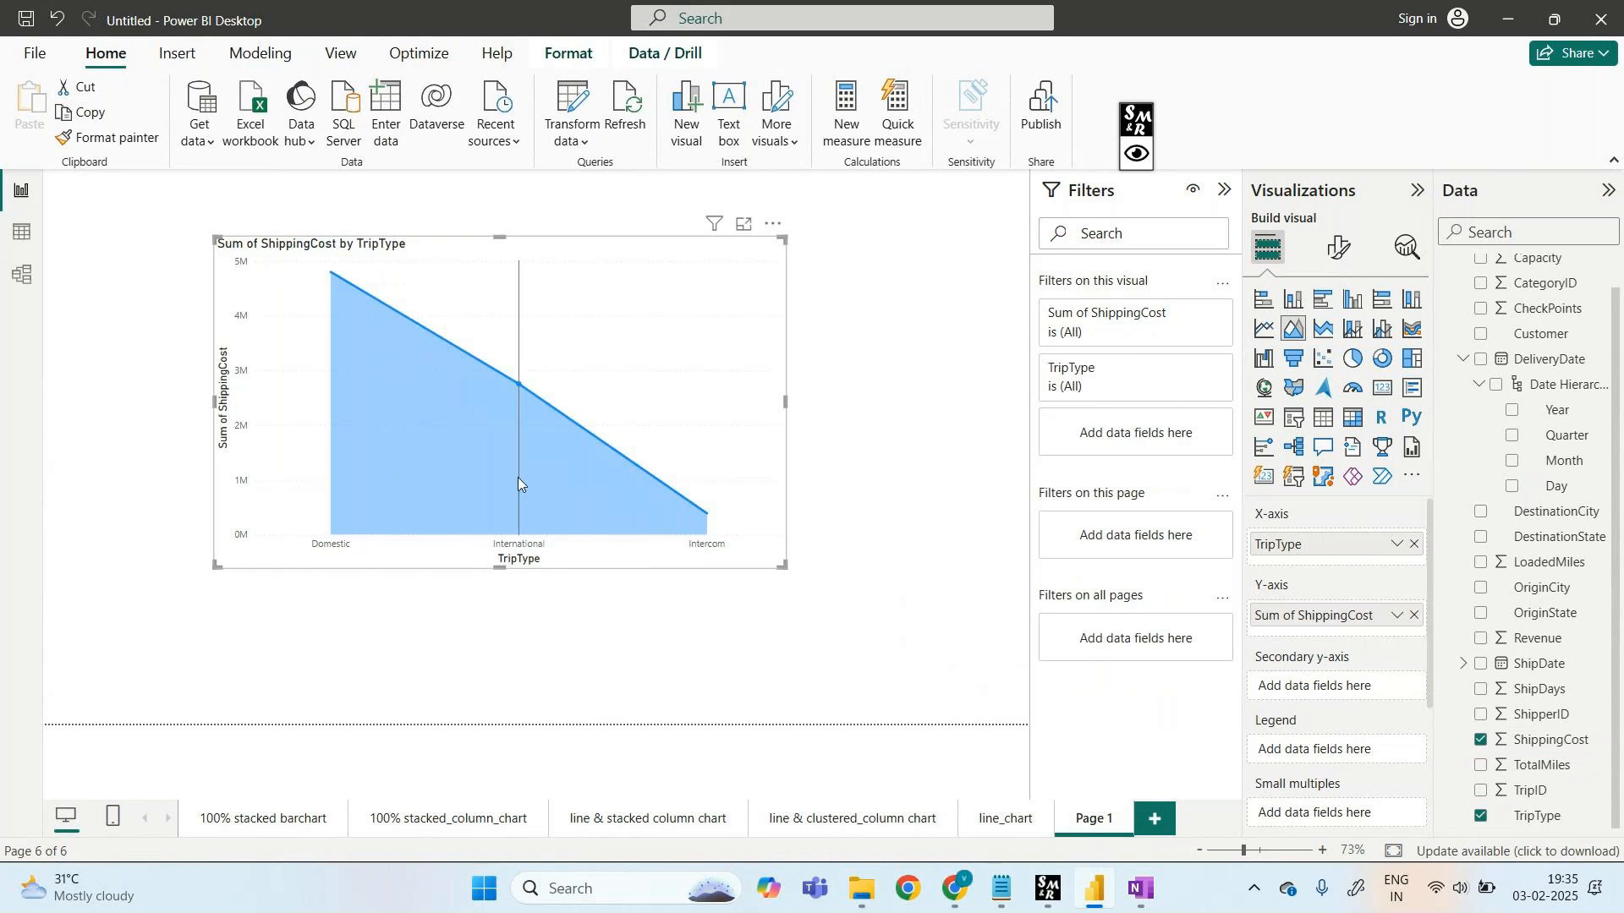
{"action": "left_click", "coordinate": [1412, 546]}
{"action": "left_click_drag", "start_coordinate": [1559, 539], "coordinate": [1345, 543]}
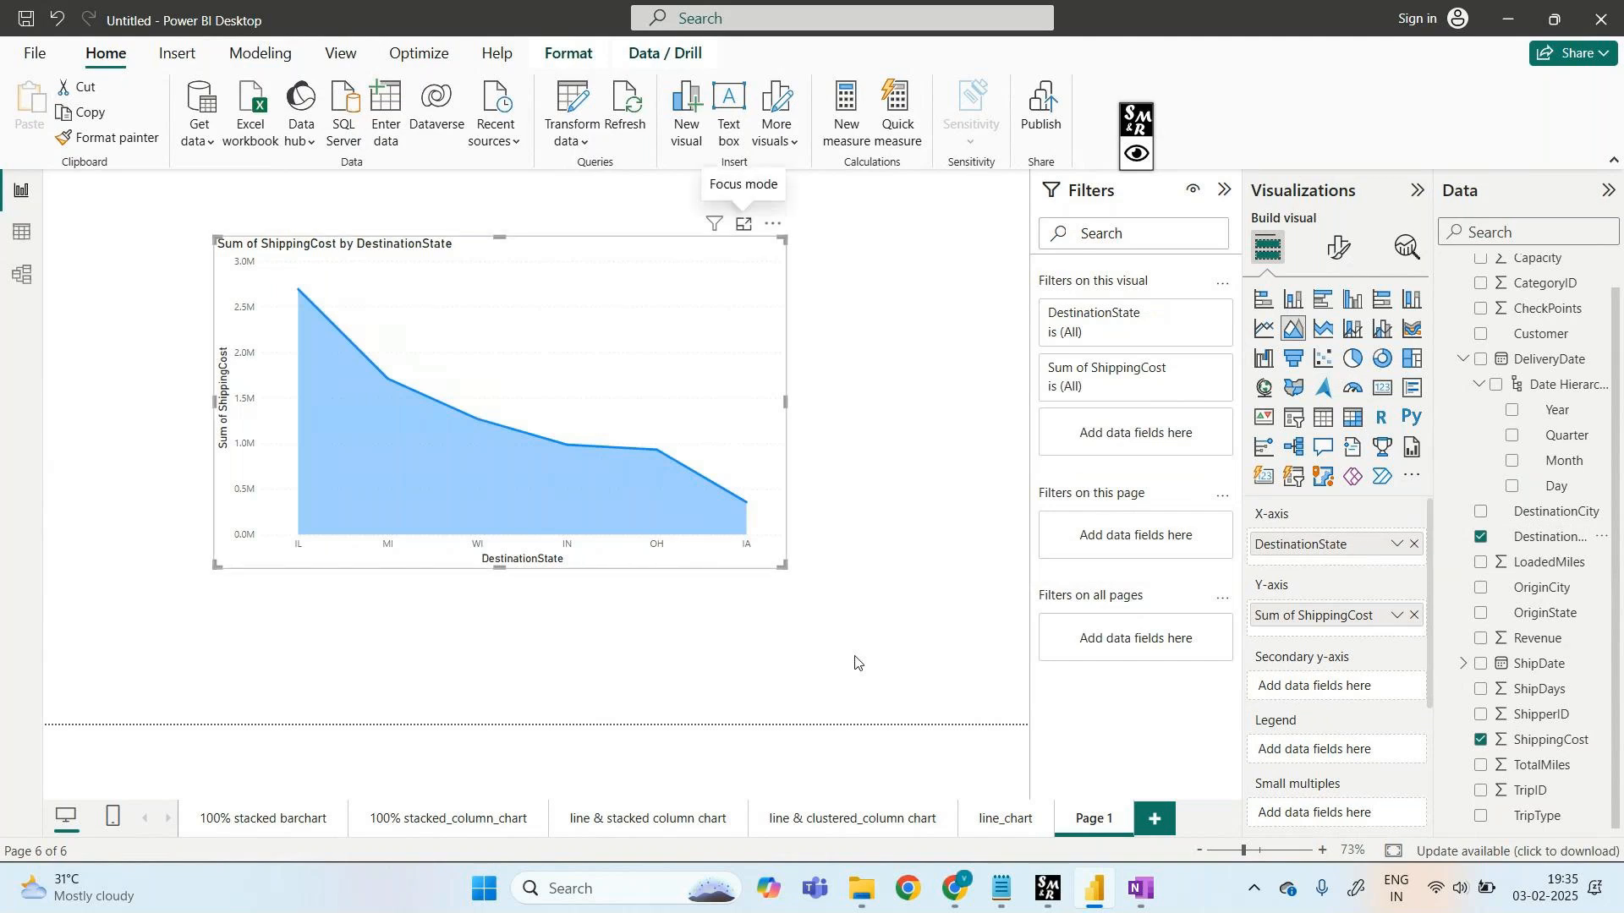
{"action": "left_click", "coordinate": [743, 224]}
{"action": "left_click", "coordinate": [1136, 153]}
{"action": "left_click", "coordinate": [1204, 121]}
{"action": "mouse_move", "coordinate": [218, 363]}
{"action": "left_mouse_down"}
{"action": "mouse_move", "coordinate": [243, 562]}
{"action": "mouse_move", "coordinate": [230, 783]}
{"action": "left_mouse_up"}
{"action": "left_click_drag", "start_coordinate": [222, 354], "coordinate": [175, 362]}
{"action": "mouse_move", "coordinate": [336, 490]}
{"action": "left_mouse_down"}
{"action": "mouse_move", "coordinate": [315, 785]}
{"action": "mouse_move", "coordinate": [354, 804]}
{"action": "mouse_move", "coordinate": [386, 494]}
{"action": "left_mouse_up"}
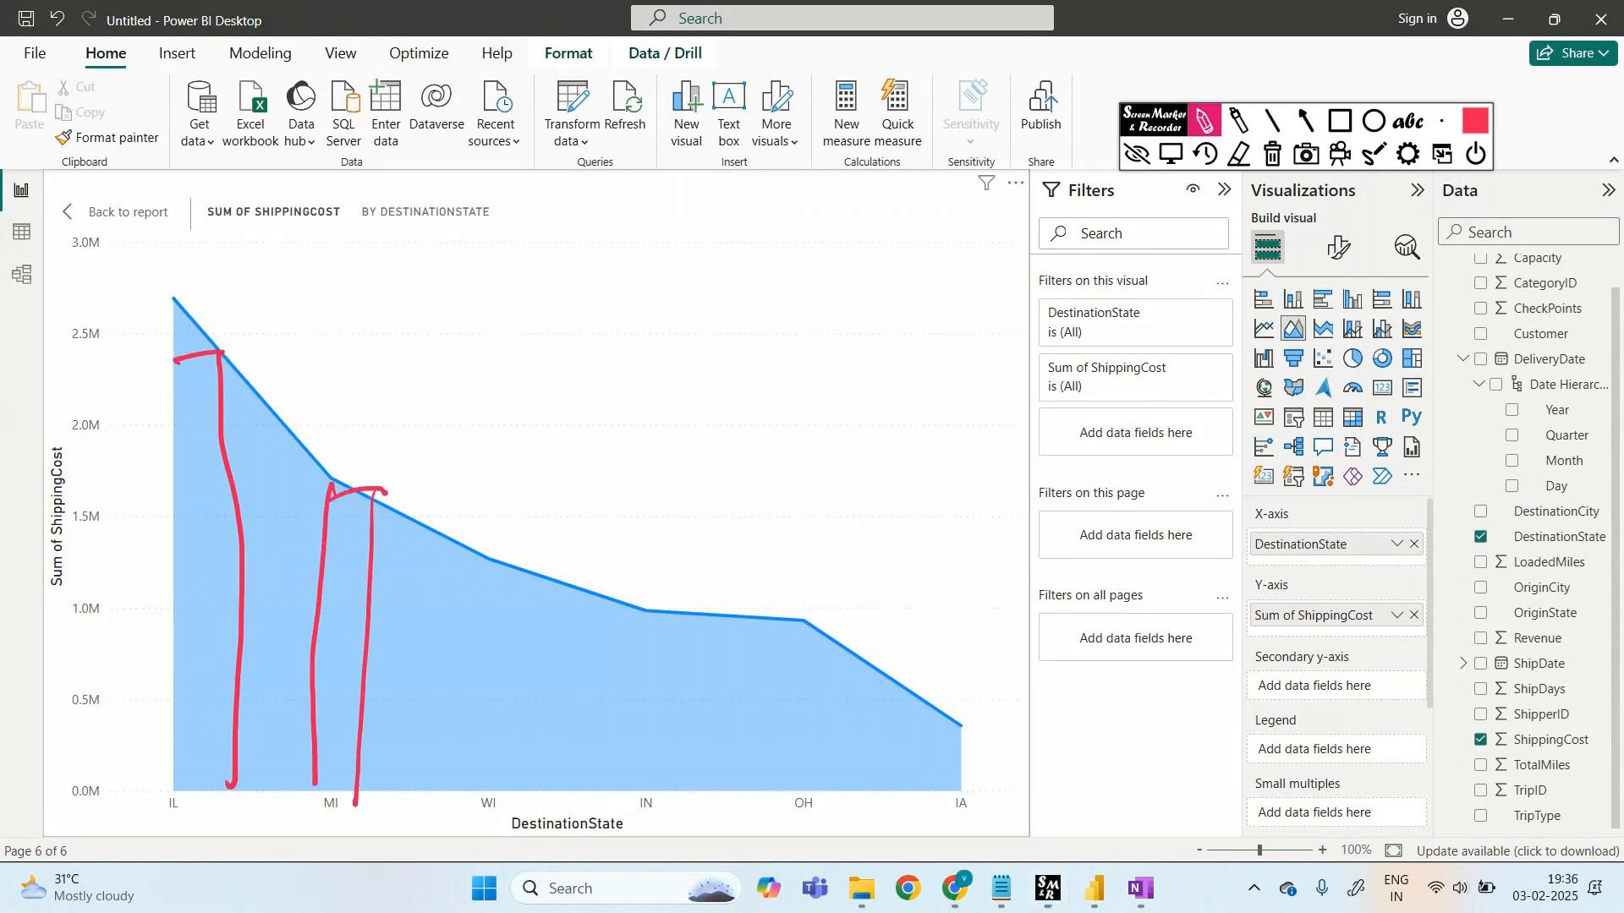
{"action": "left_click_drag", "start_coordinate": [456, 545], "coordinate": [470, 799]}
{"action": "left_click_drag", "start_coordinate": [533, 578], "coordinate": [514, 802]}
{"action": "left_click_drag", "start_coordinate": [441, 568], "coordinate": [530, 559]}
{"action": "left_click_drag", "start_coordinate": [618, 608], "coordinate": [619, 799]}
{"action": "left_click_drag", "start_coordinate": [675, 605], "coordinate": [676, 804]}
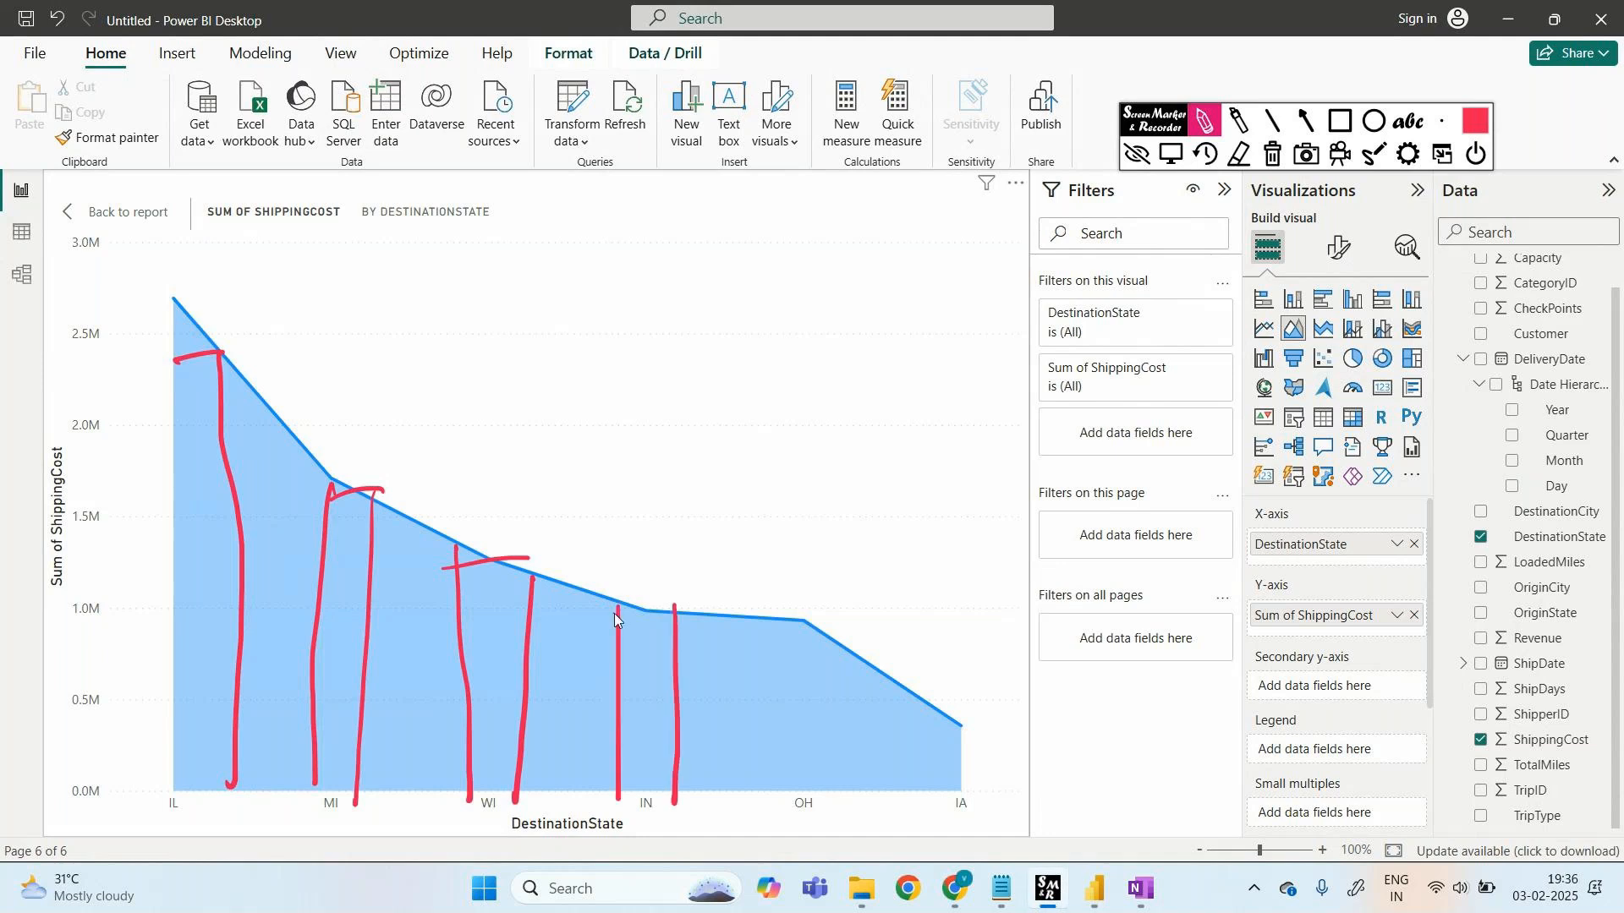
{"action": "left_click_drag", "start_coordinate": [614, 611], "coordinate": [684, 603]}
{"action": "left_click_drag", "start_coordinate": [783, 620], "coordinate": [787, 791]}
{"action": "left_click_drag", "start_coordinate": [836, 630], "coordinate": [831, 803]}
{"action": "left_click_drag", "start_coordinate": [783, 643], "coordinate": [828, 630]}
{"action": "mouse_move", "coordinate": [931, 714]}
{"action": "left_mouse_down"}
{"action": "mouse_move", "coordinate": [943, 808]}
{"action": "mouse_move", "coordinate": [963, 737]}
{"action": "mouse_move", "coordinate": [964, 799]}
{"action": "mouse_move", "coordinate": [961, 710]}
{"action": "left_mouse_up"}
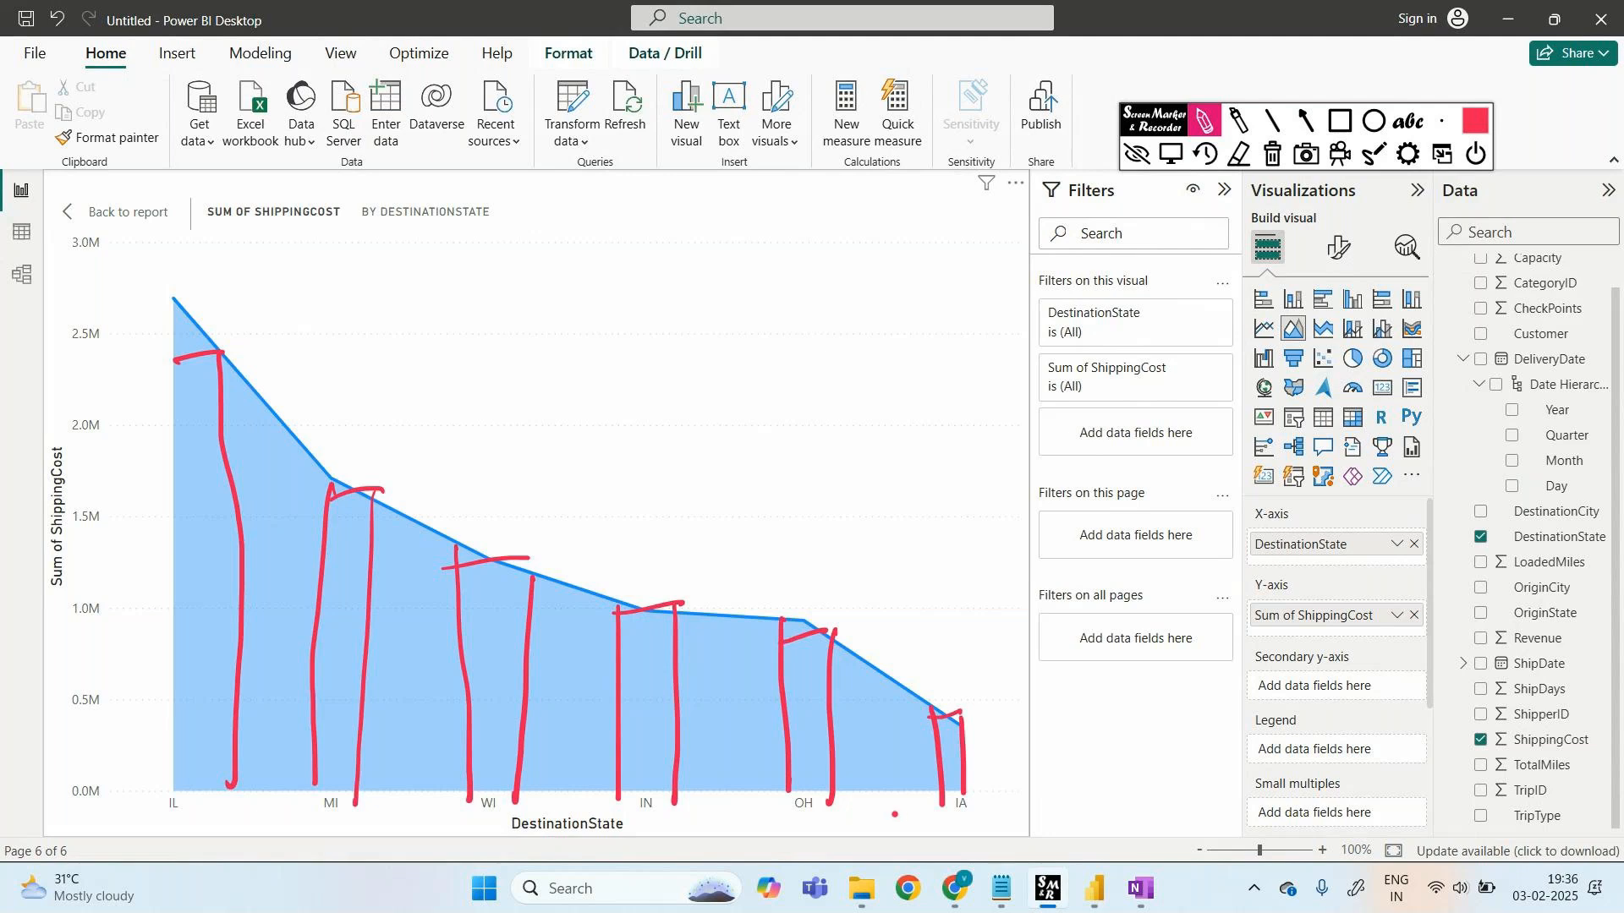
{"action": "mouse_move", "coordinate": [583, 214]}
{"action": "left_mouse_down"}
{"action": "mouse_move", "coordinate": [622, 283]}
{"action": "mouse_move", "coordinate": [959, 514]}
{"action": "mouse_move", "coordinate": [1160, 550]}
{"action": "left_mouse_up"}
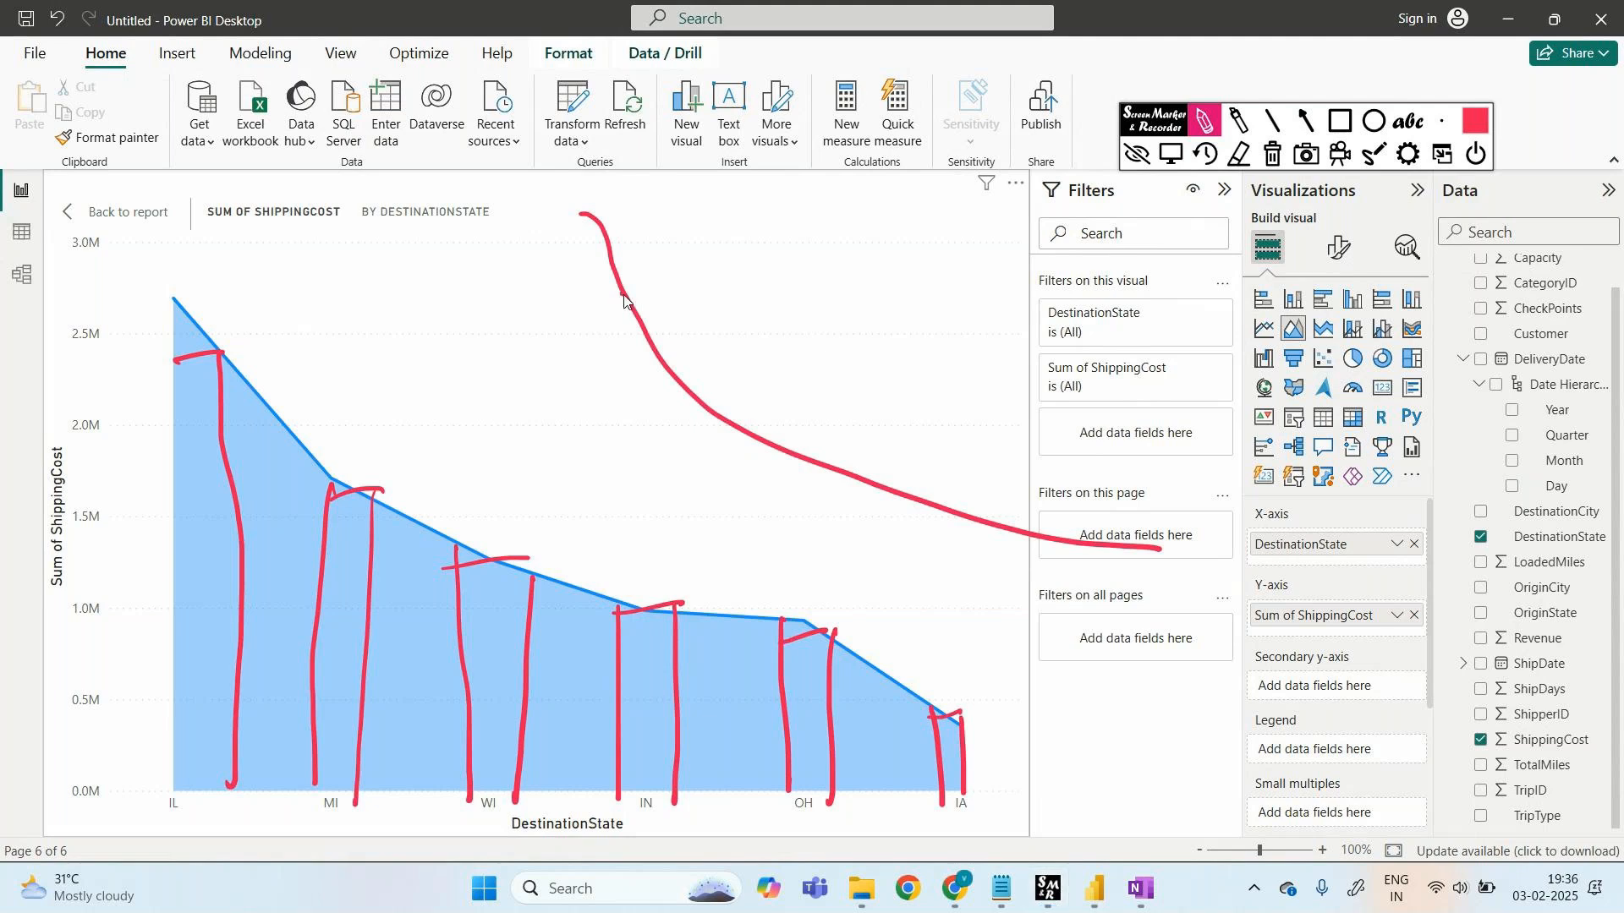
{"action": "left_click_drag", "start_coordinate": [624, 294], "coordinate": [480, 463]}
{"action": "left_click_drag", "start_coordinate": [647, 379], "coordinate": [557, 532]}
{"action": "left_click_drag", "start_coordinate": [752, 405], "coordinate": [648, 552]}
{"action": "left_click_drag", "start_coordinate": [804, 465], "coordinate": [706, 583]}
{"action": "left_click_drag", "start_coordinate": [899, 495], "coordinate": [778, 611]}
{"action": "left_click_drag", "start_coordinate": [943, 539], "coordinate": [846, 626]}
{"action": "left_click_drag", "start_coordinate": [1032, 550], "coordinate": [896, 641]}
{"action": "mouse_move", "coordinate": [1070, 565]}
{"action": "left_mouse_down"}
{"action": "mouse_move", "coordinate": [843, 572]}
{"action": "mouse_move", "coordinate": [606, 488]}
{"action": "left_mouse_up"}
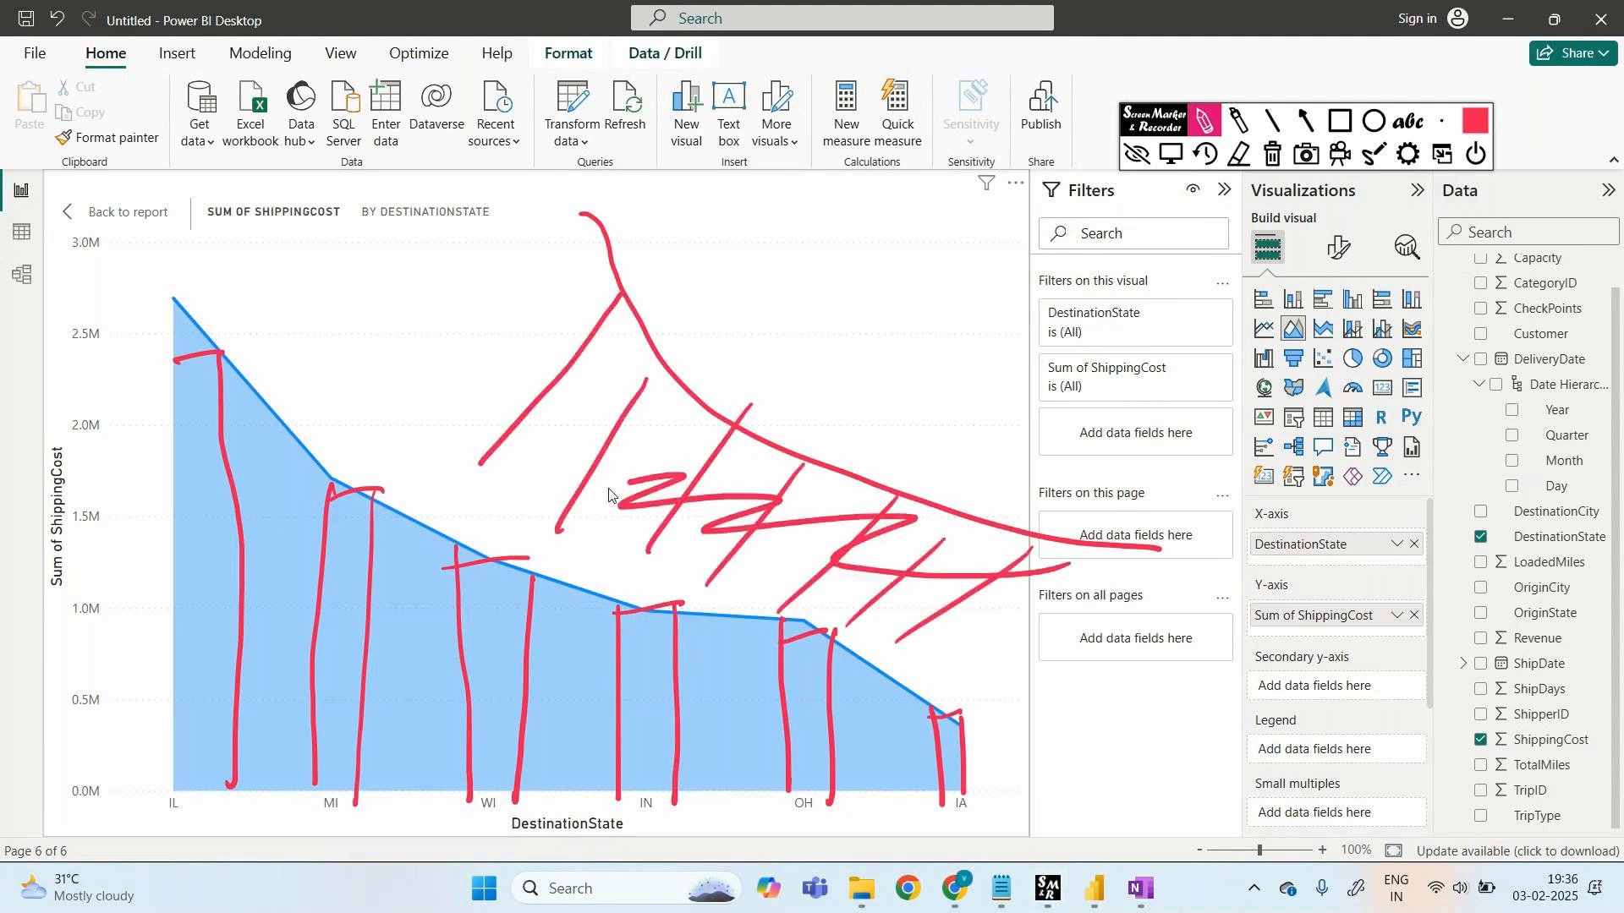
{"action": "left_click", "coordinate": [1271, 157]}
{"action": "mouse_move", "coordinate": [241, 532]}
{"action": "left_mouse_down"}
{"action": "mouse_move", "coordinate": [288, 511]}
{"action": "mouse_move", "coordinate": [458, 622]}
{"action": "mouse_move", "coordinate": [449, 723]}
{"action": "mouse_move", "coordinate": [813, 759]}
{"action": "mouse_move", "coordinate": [440, 745]}
{"action": "mouse_move", "coordinate": [535, 723]}
{"action": "left_mouse_up"}
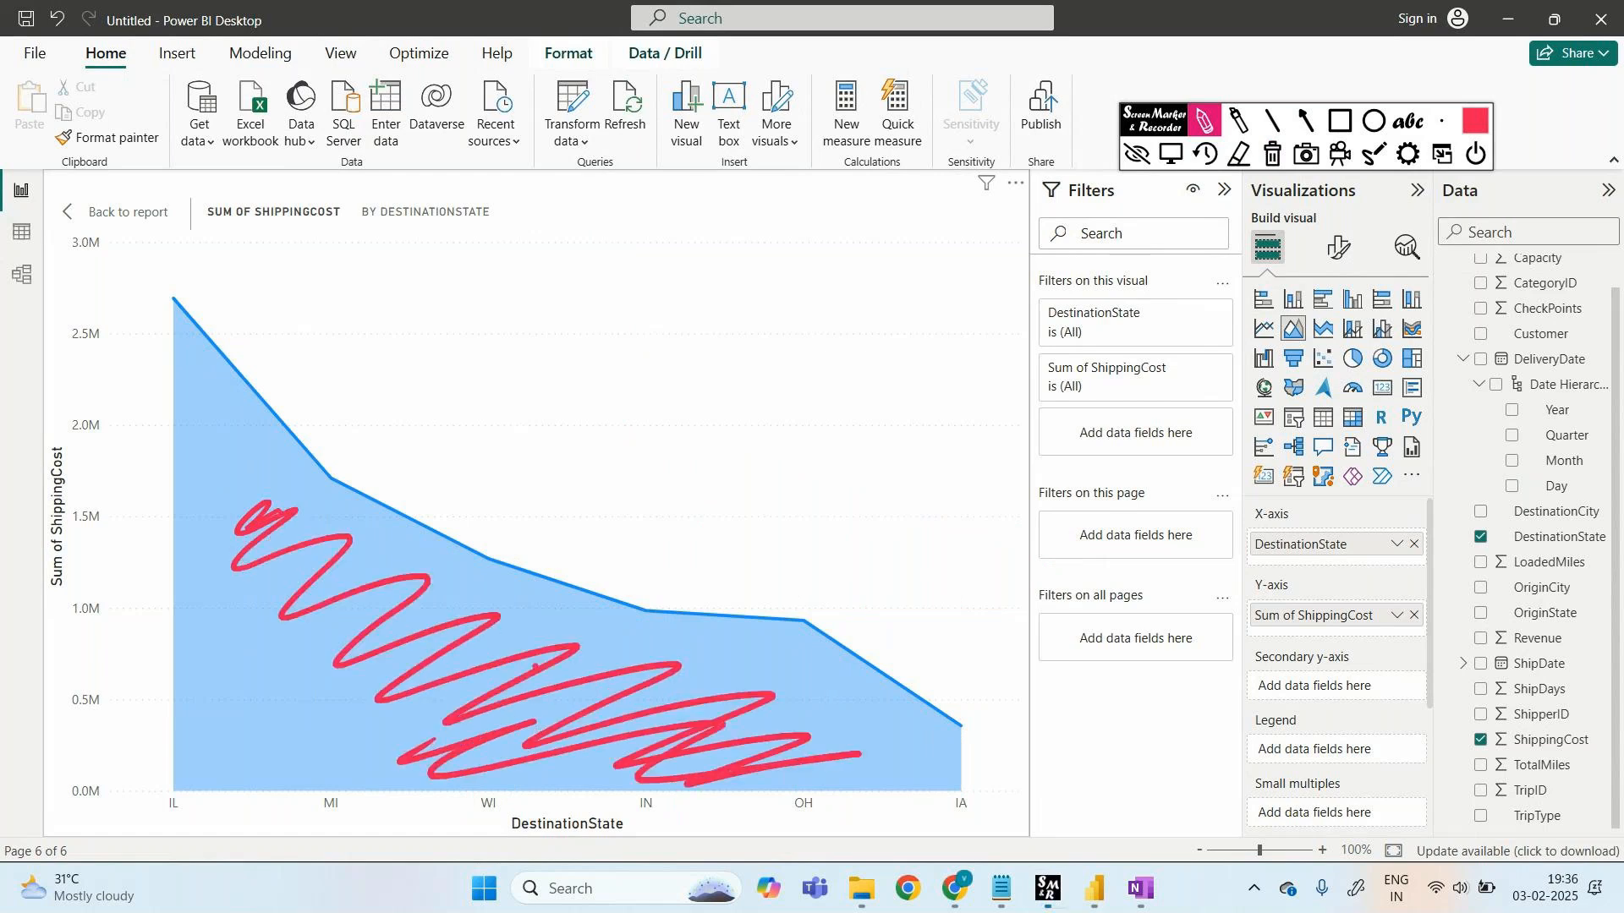
{"action": "left_click", "coordinate": [1271, 156]}
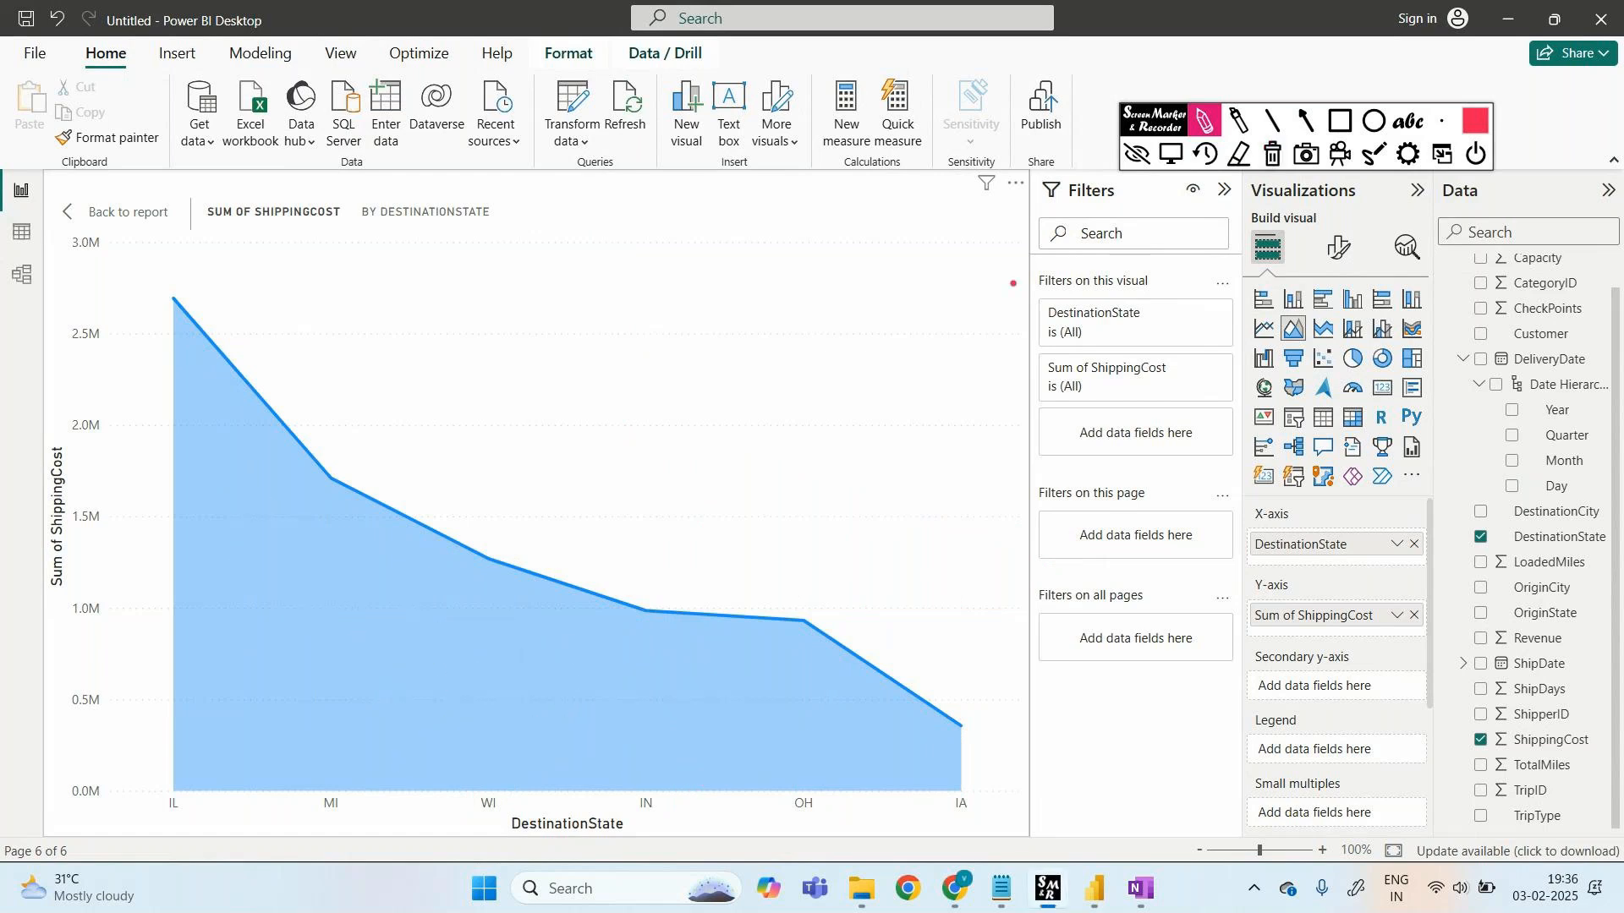
{"action": "left_click", "coordinate": [1137, 155]}
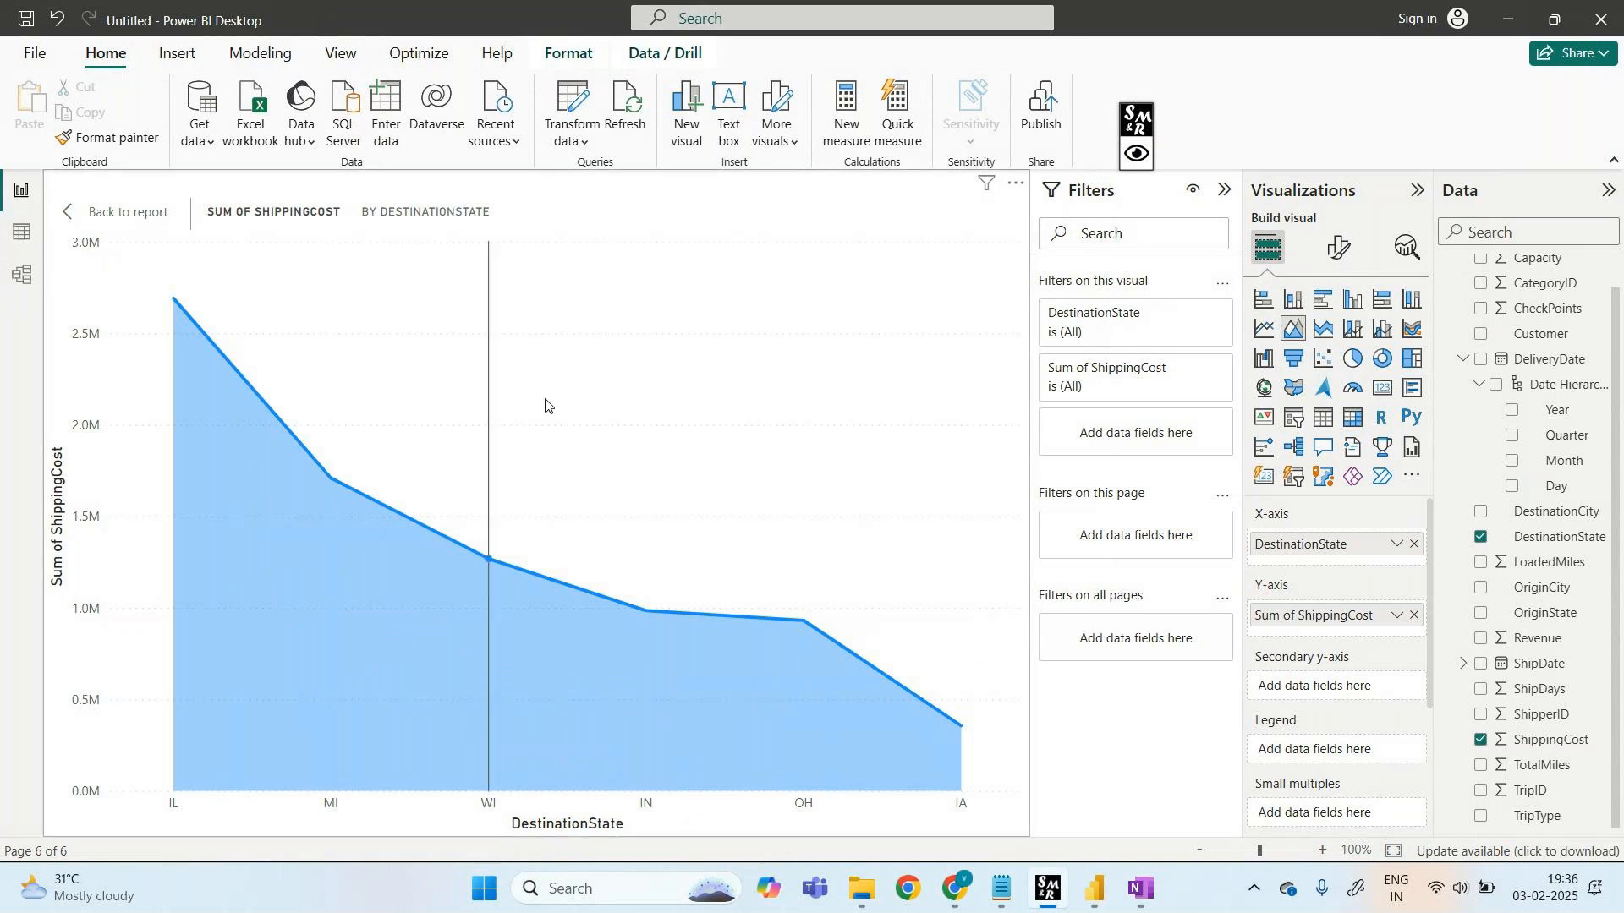
{"action": "mouse_move", "coordinate": [322, 479]}
{"action": "mouse_move", "coordinate": [201, 416]}
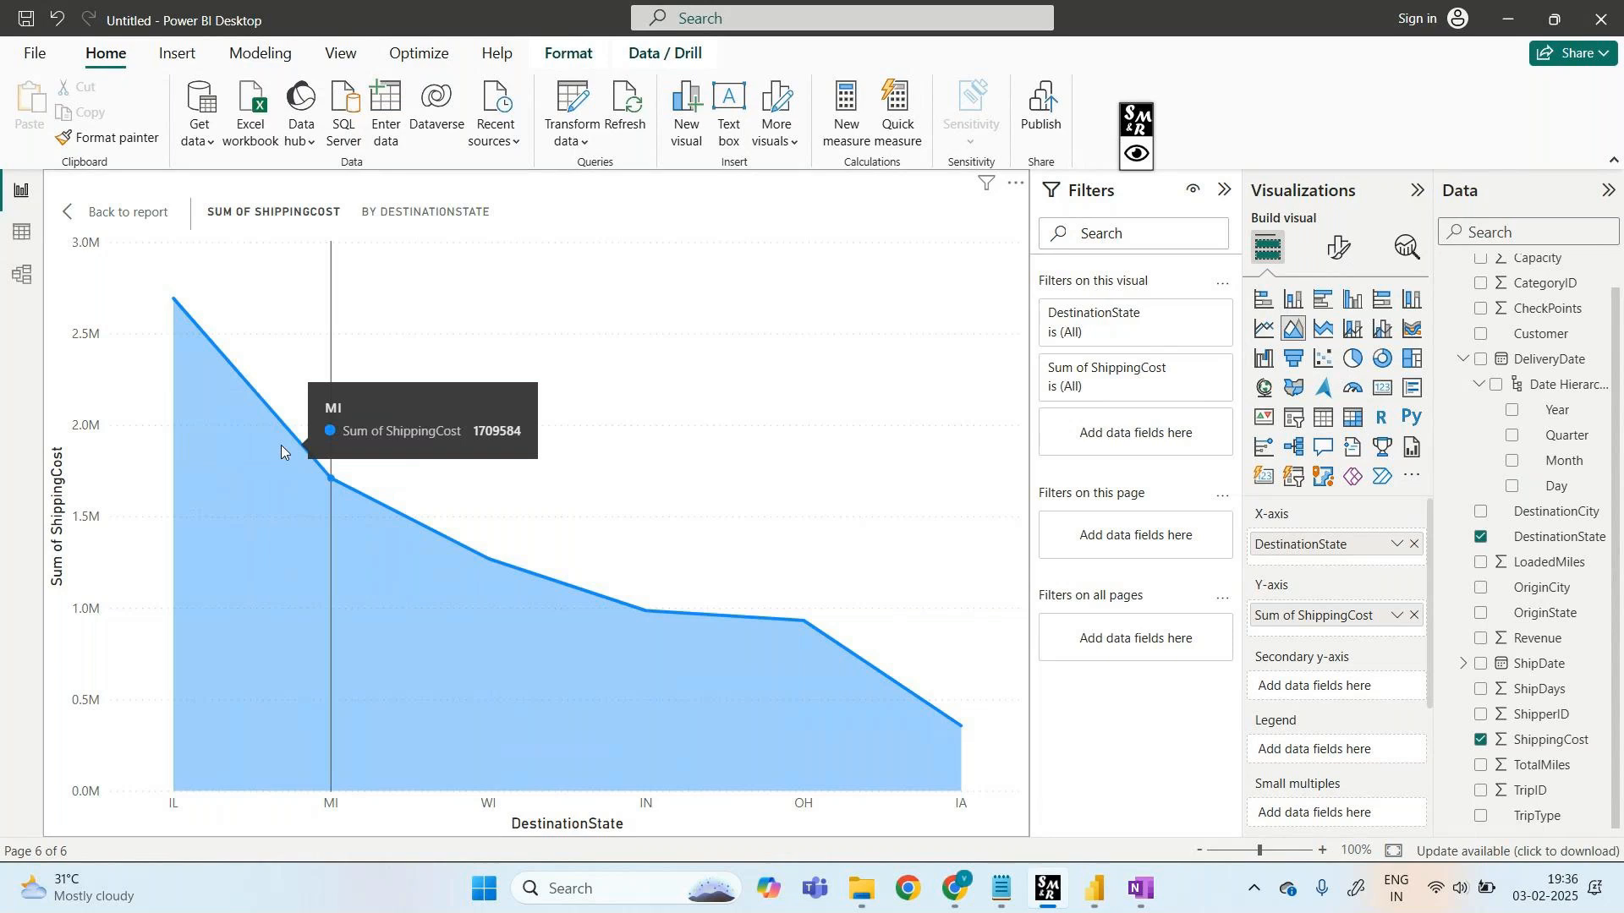
{"action": "mouse_move", "coordinate": [457, 519]}
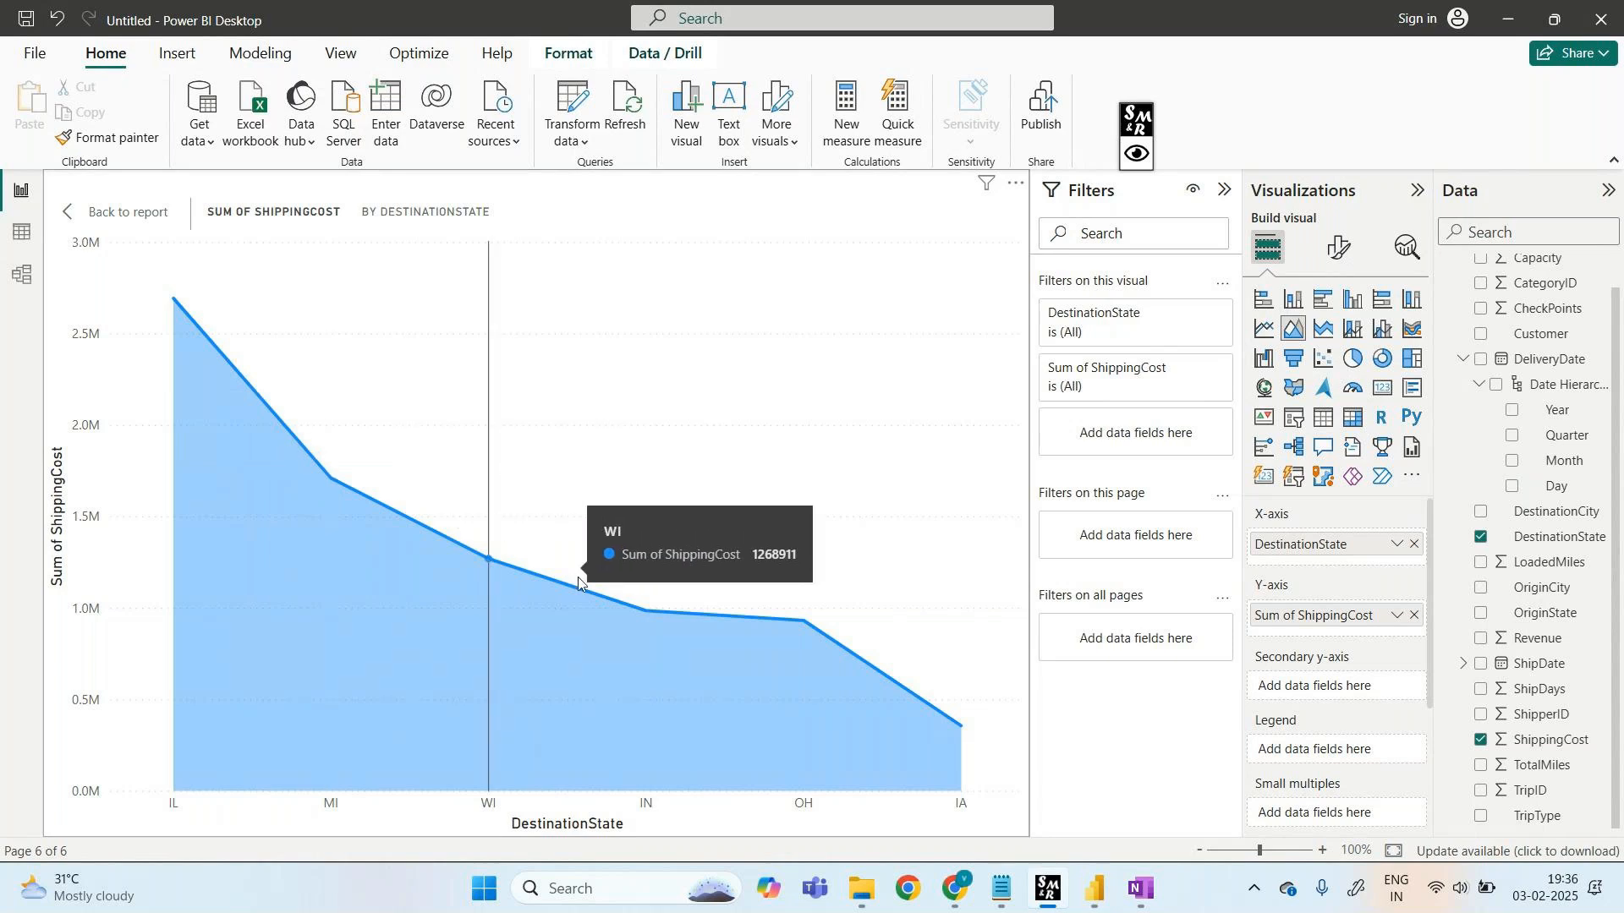
{"action": "mouse_move", "coordinate": [655, 612]}
{"action": "mouse_move", "coordinate": [742, 647]}
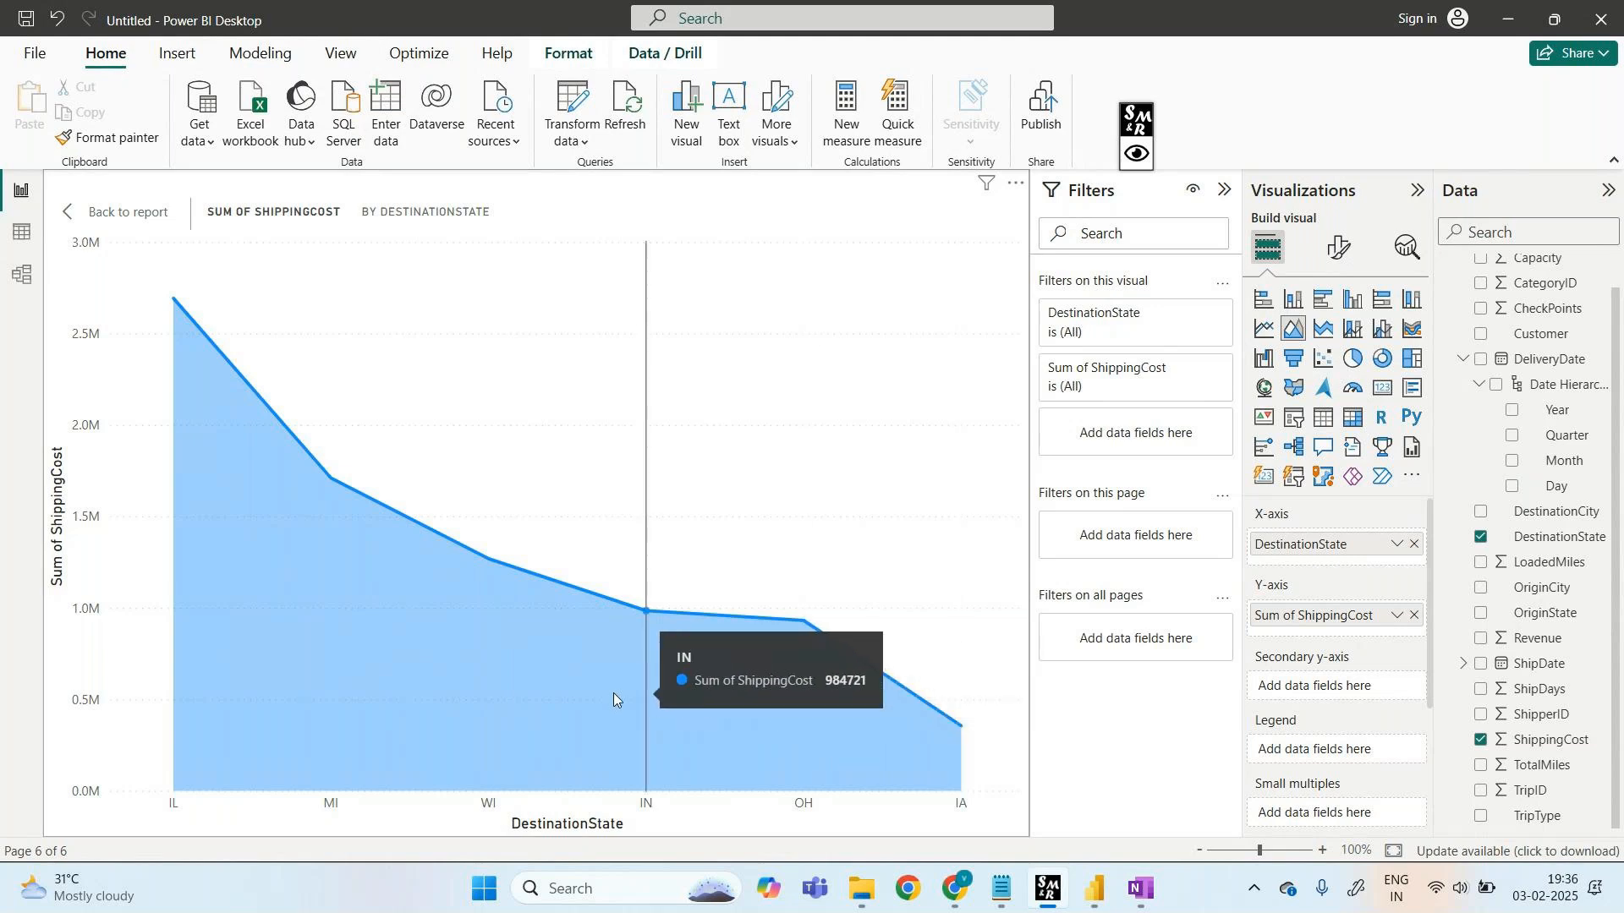
{"action": "mouse_move", "coordinate": [484, 696]}
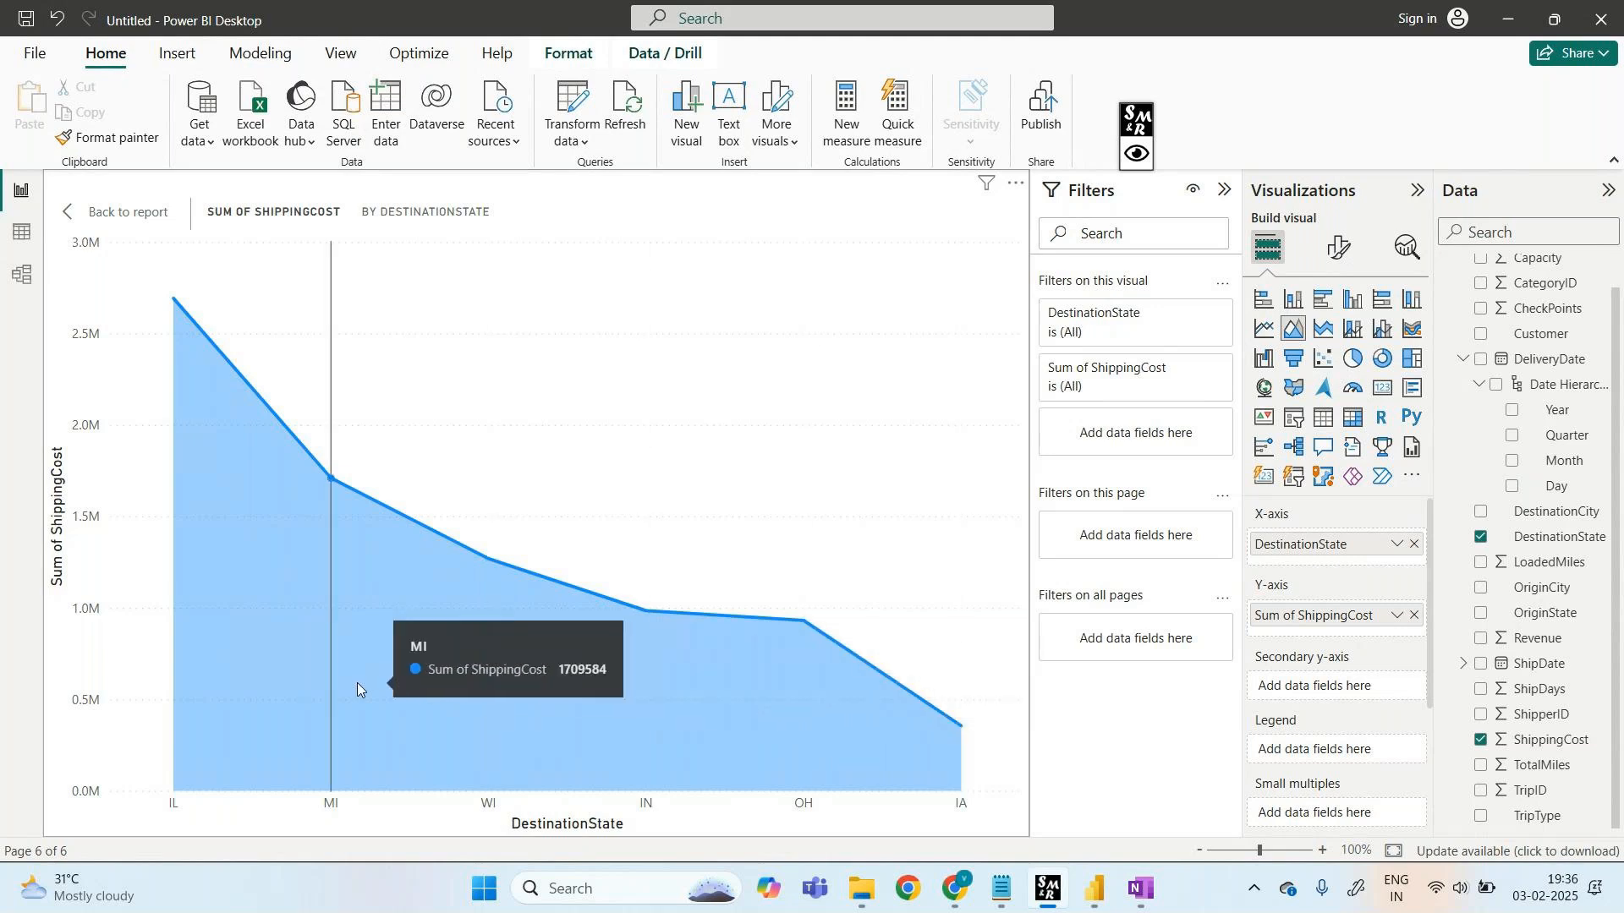
{"action": "mouse_move", "coordinate": [192, 667]}
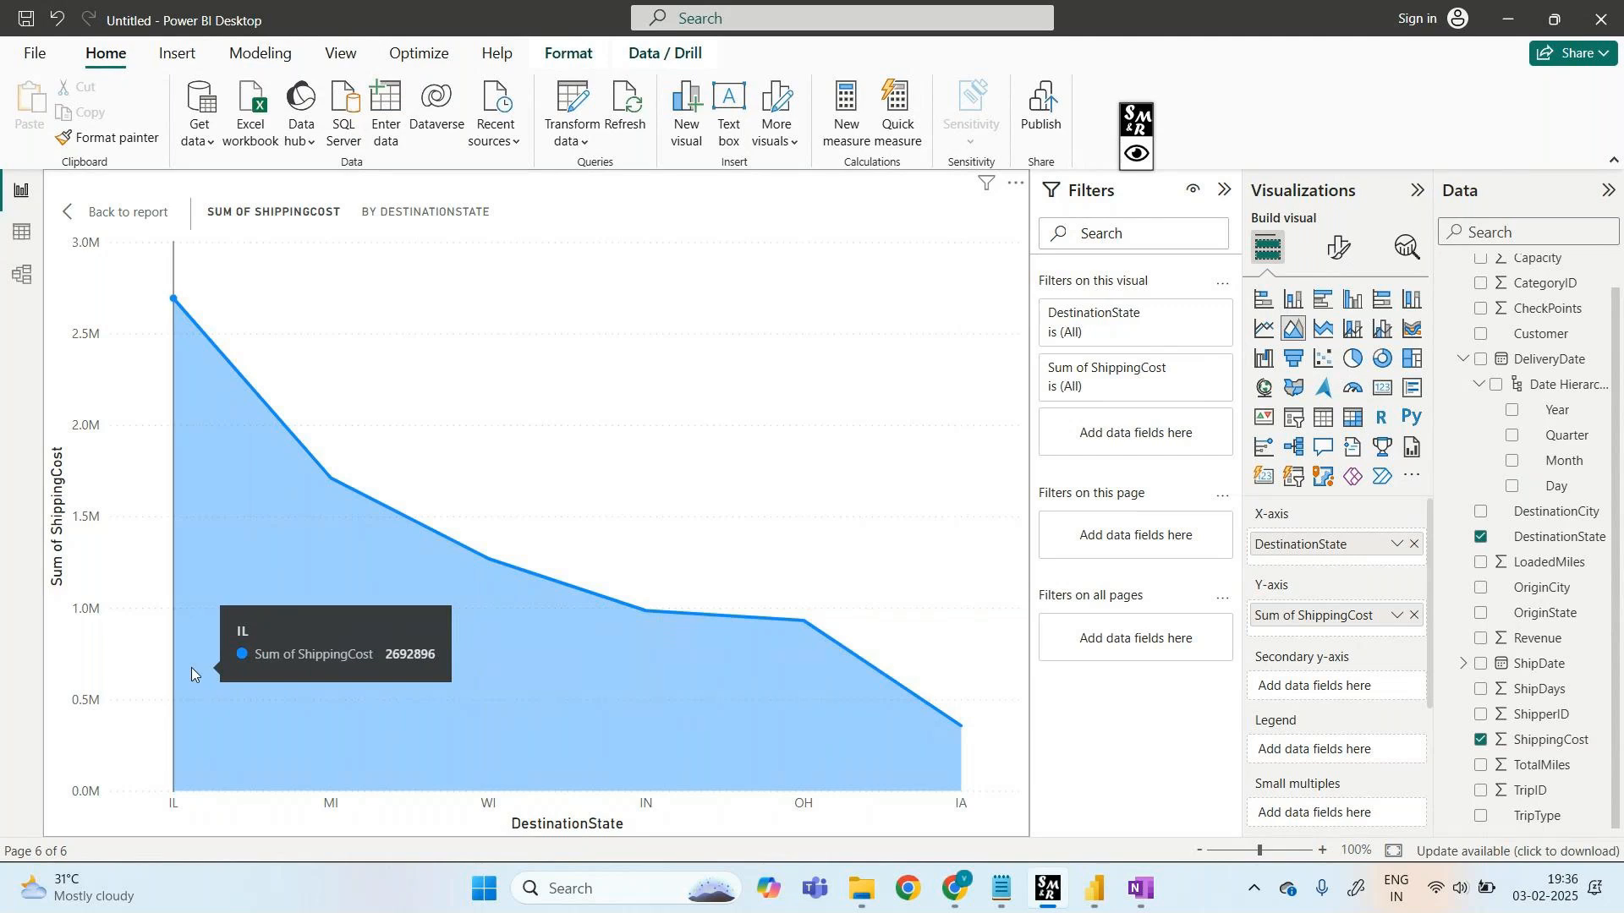
{"action": "left_click", "coordinate": [1529, 818]}
- Split the ShippingCost area chart by TripType in its legend, then return to the report
{"action": "left_click_drag", "start_coordinate": [1530, 819], "coordinate": [1328, 753]}
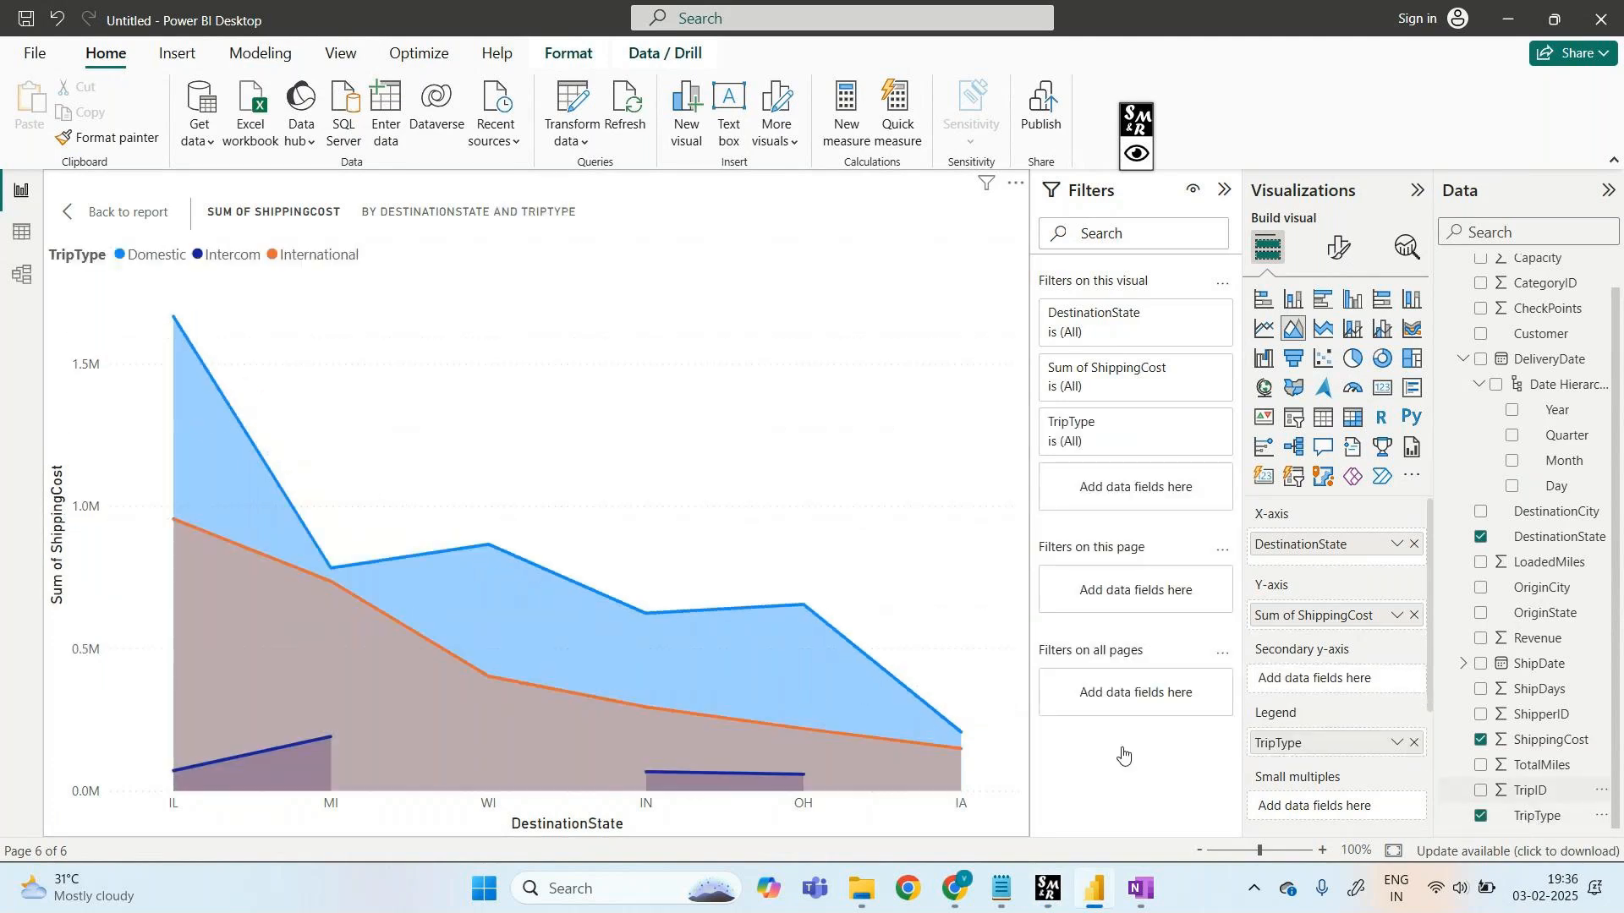
{"action": "mouse_move", "coordinate": [327, 734]}
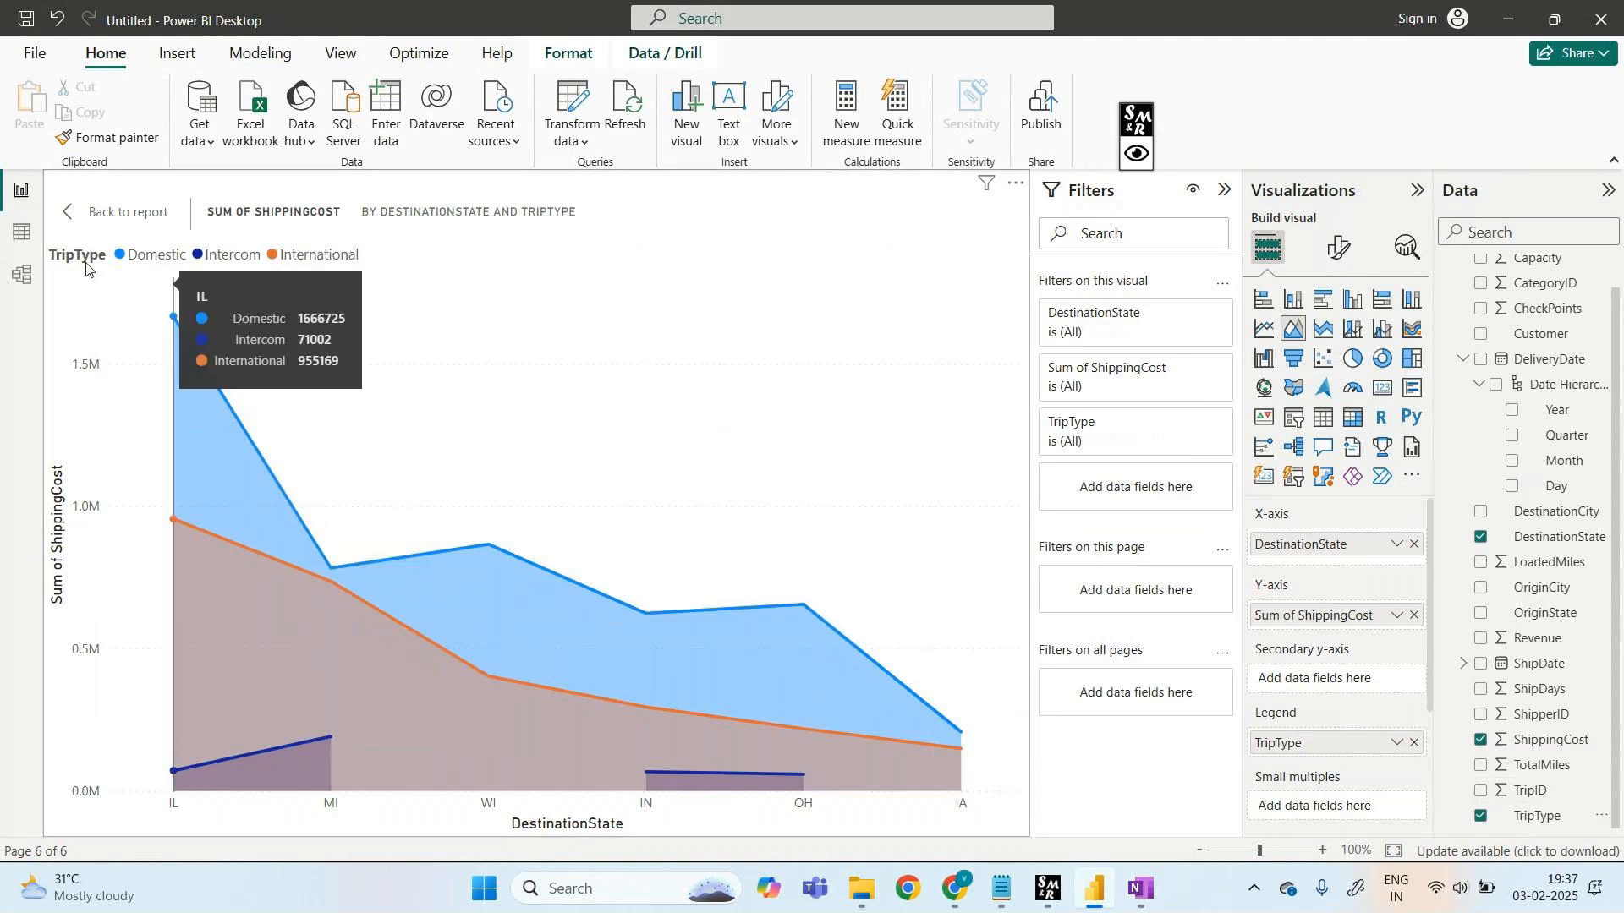
{"action": "left_click", "coordinate": [105, 211]}
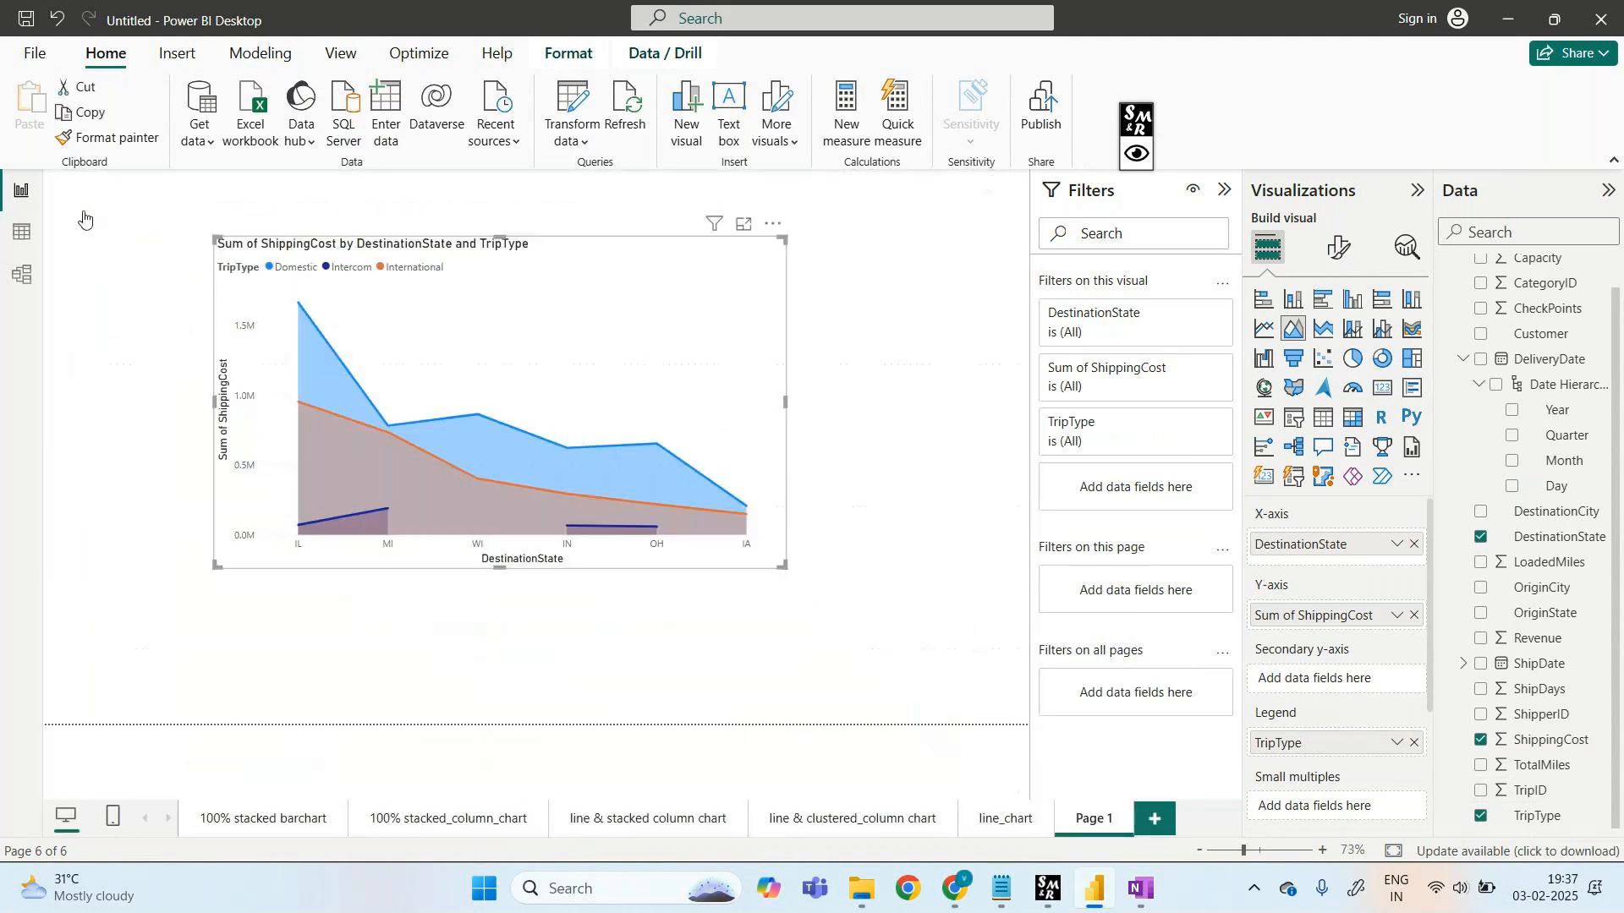
- Rename the Page 1 tab to Area_chart
{"action": "right_click", "coordinate": [1101, 831]}
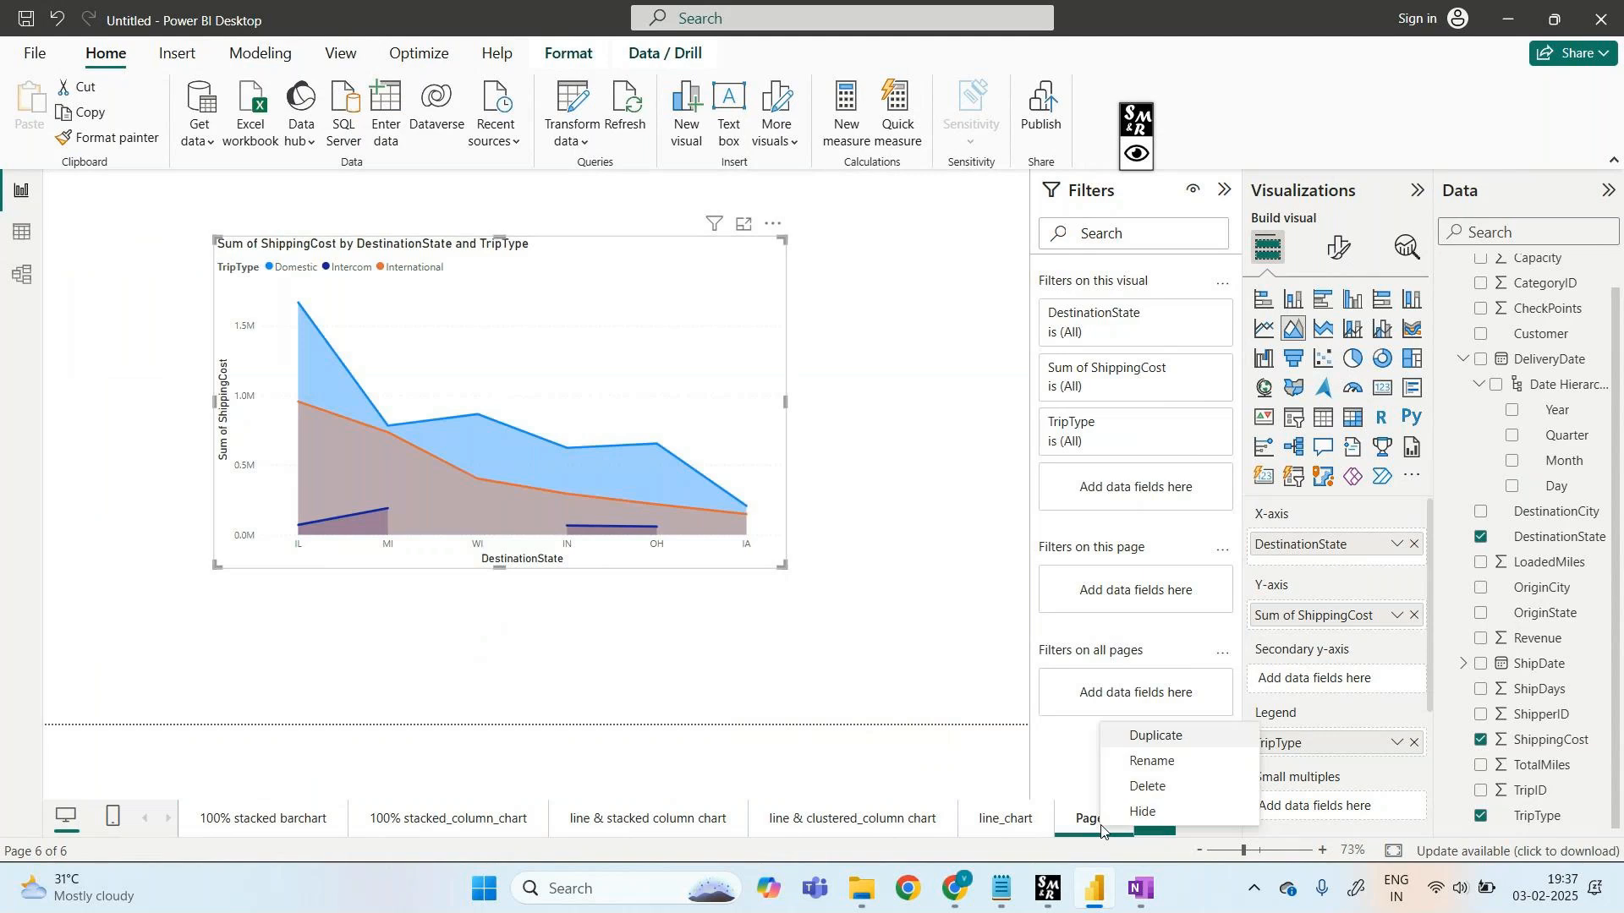
{"action": "left_click", "coordinate": [1163, 756]}
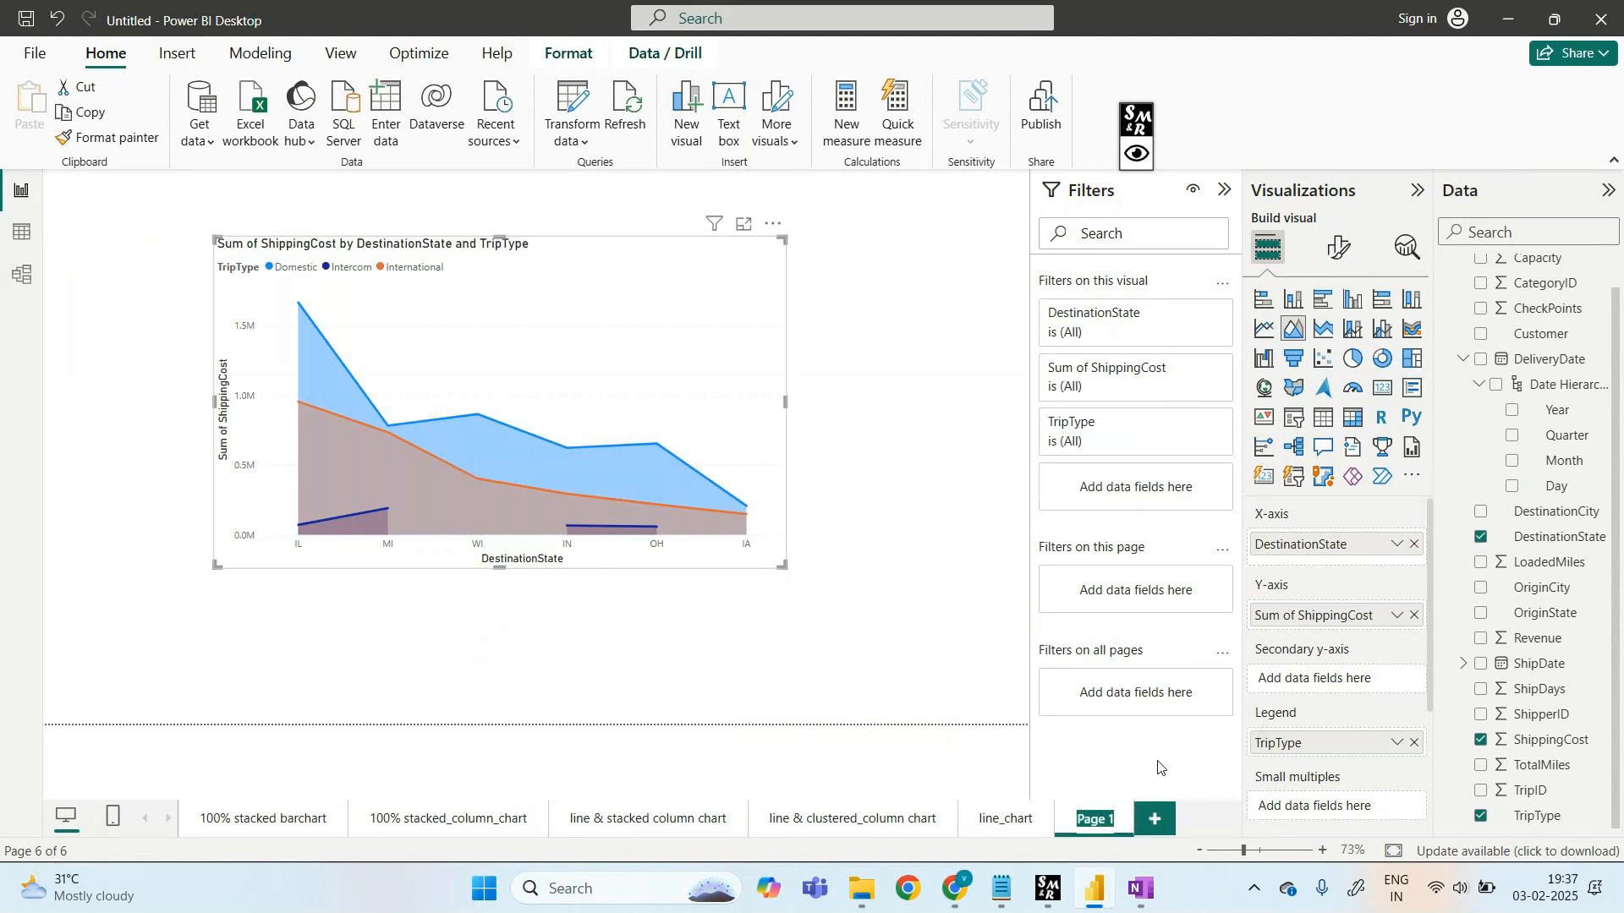
{"action": "key", "text": "BackSpace"}
{"action": "type", "text": "Area"}
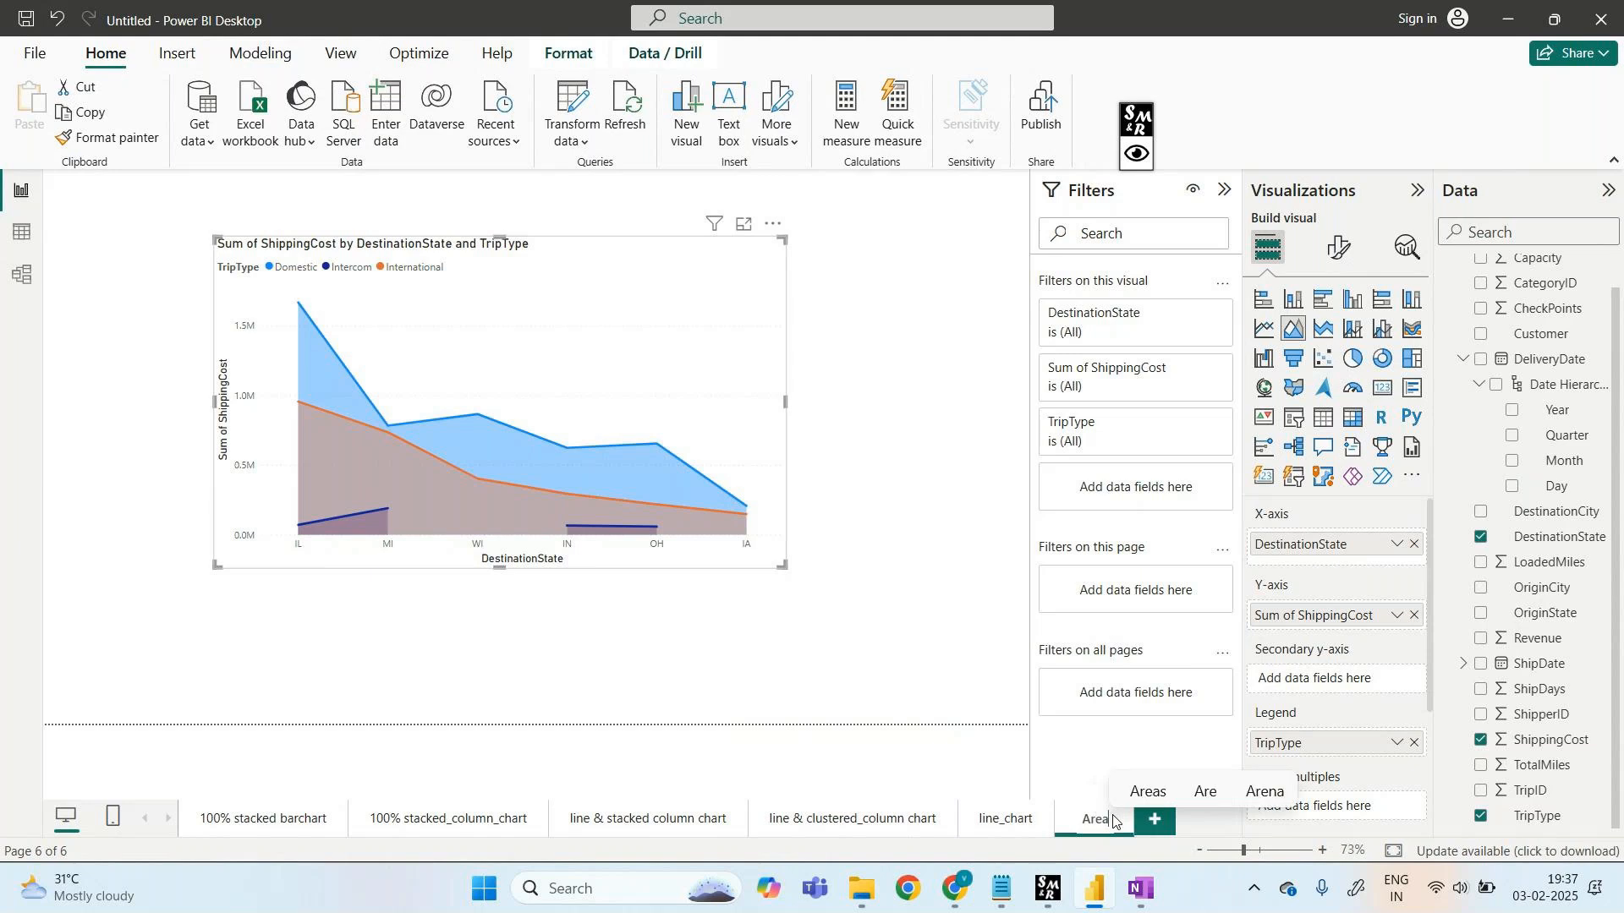
{"action": "type", "text": "_chart"}
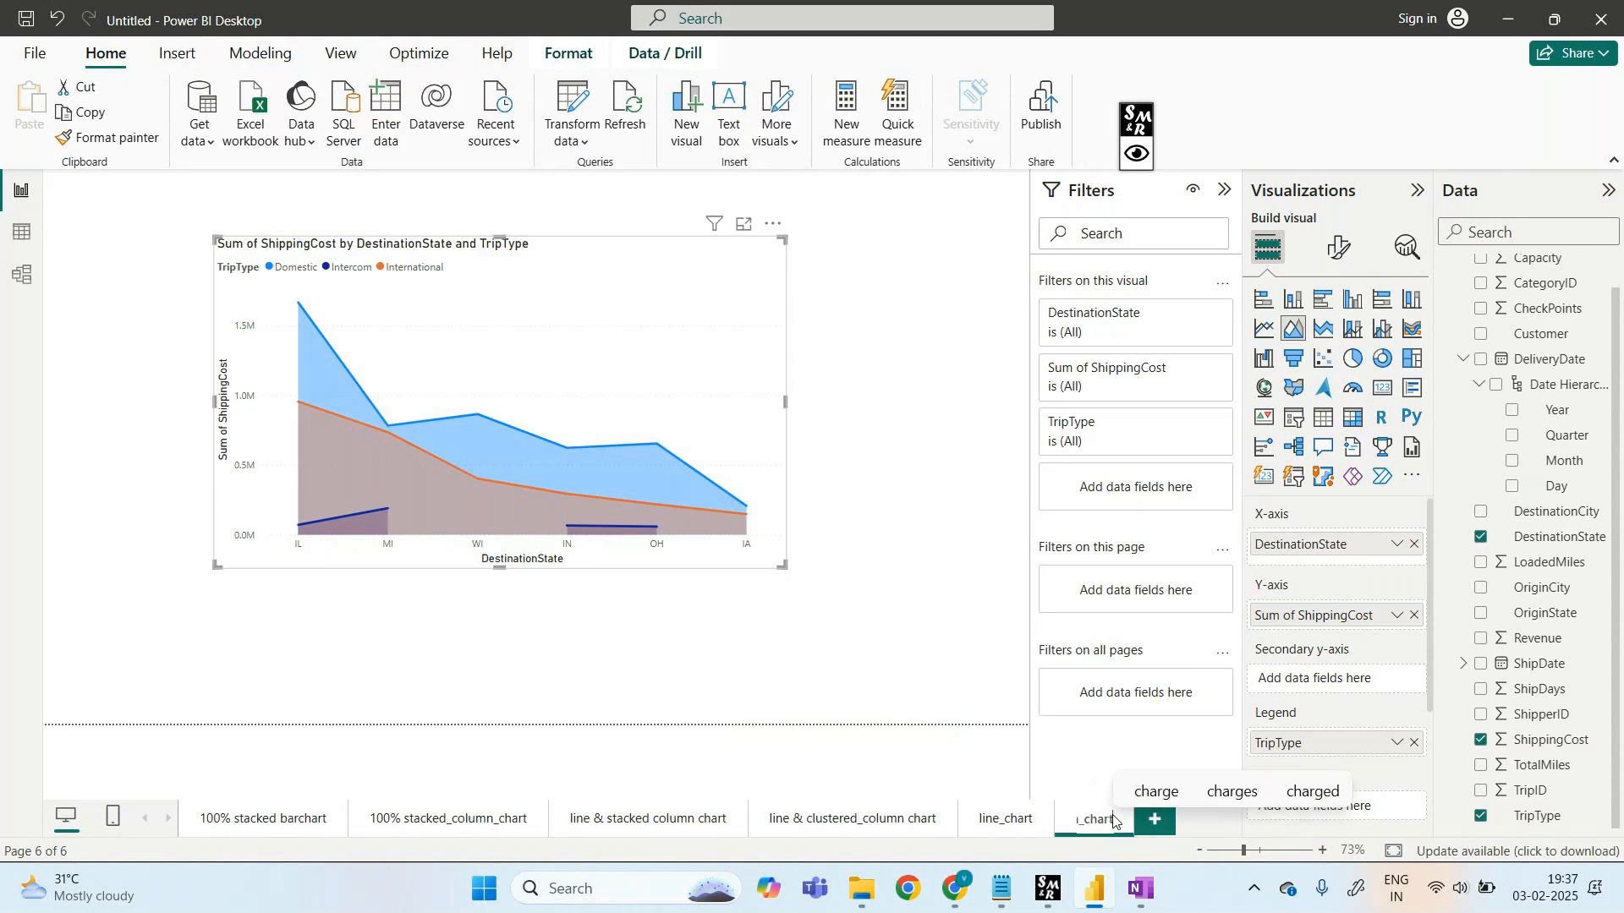
{"action": "key", "text": "Return"}
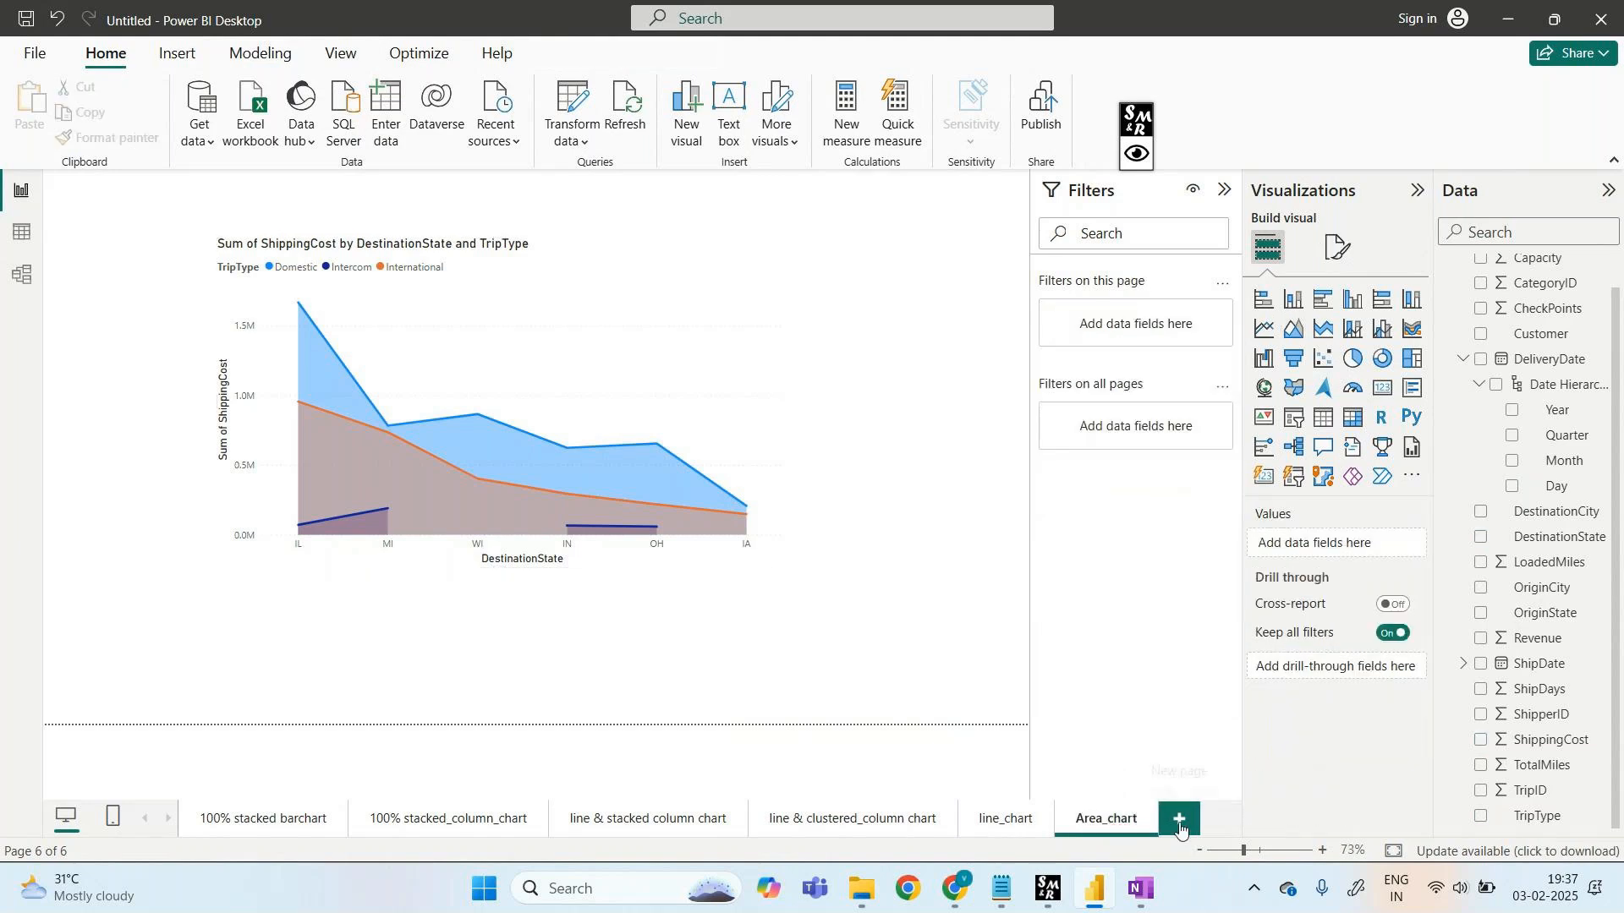
- Add a new page with a stacked area chart, centred and enlarged on the canvas
{"action": "left_click", "coordinate": [1179, 819]}
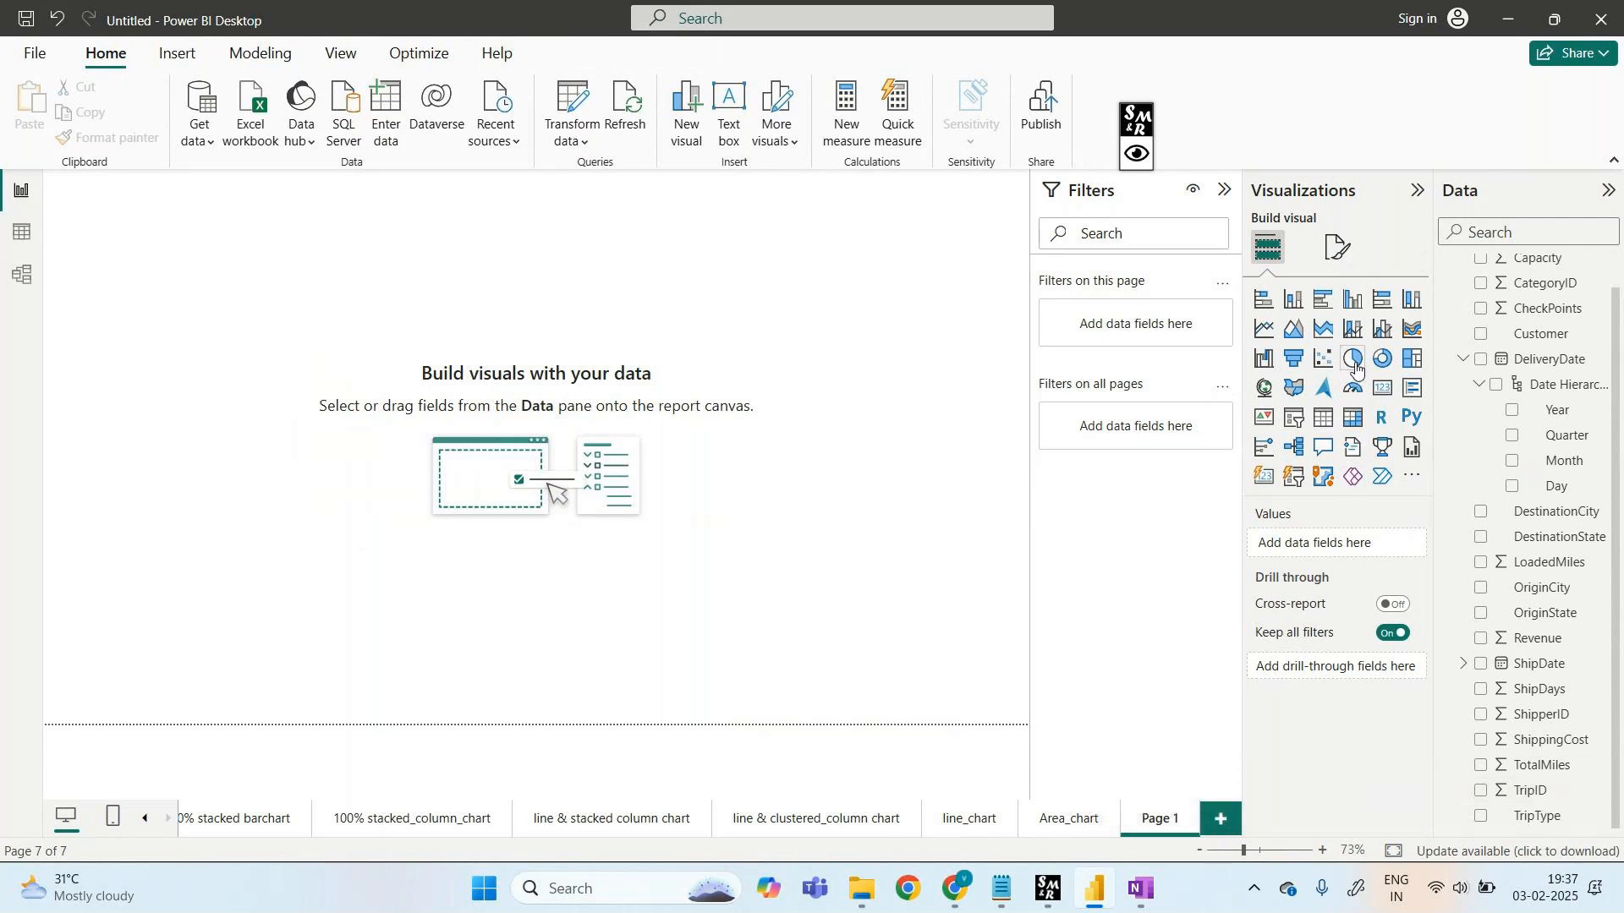
{"action": "left_click", "coordinate": [1323, 331]}
{"action": "left_click_drag", "start_coordinate": [170, 180], "coordinate": [364, 357]}
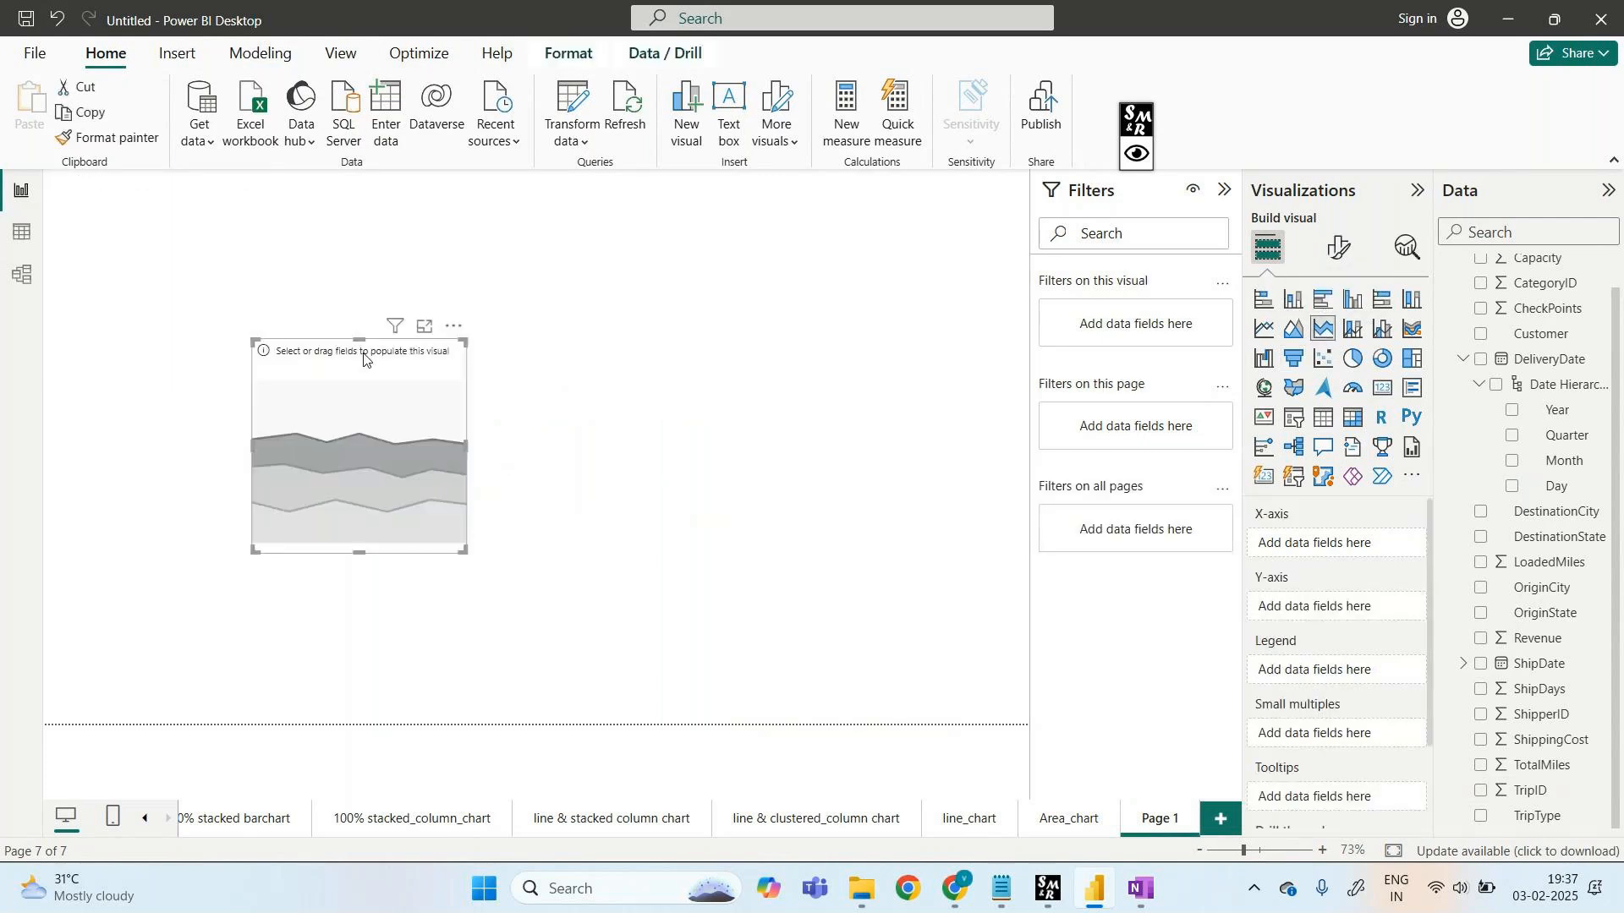
{"action": "left_click_drag", "start_coordinate": [464, 341], "coordinate": [850, 224]}
{"action": "left_click_drag", "start_coordinate": [673, 244], "coordinate": [603, 263]}
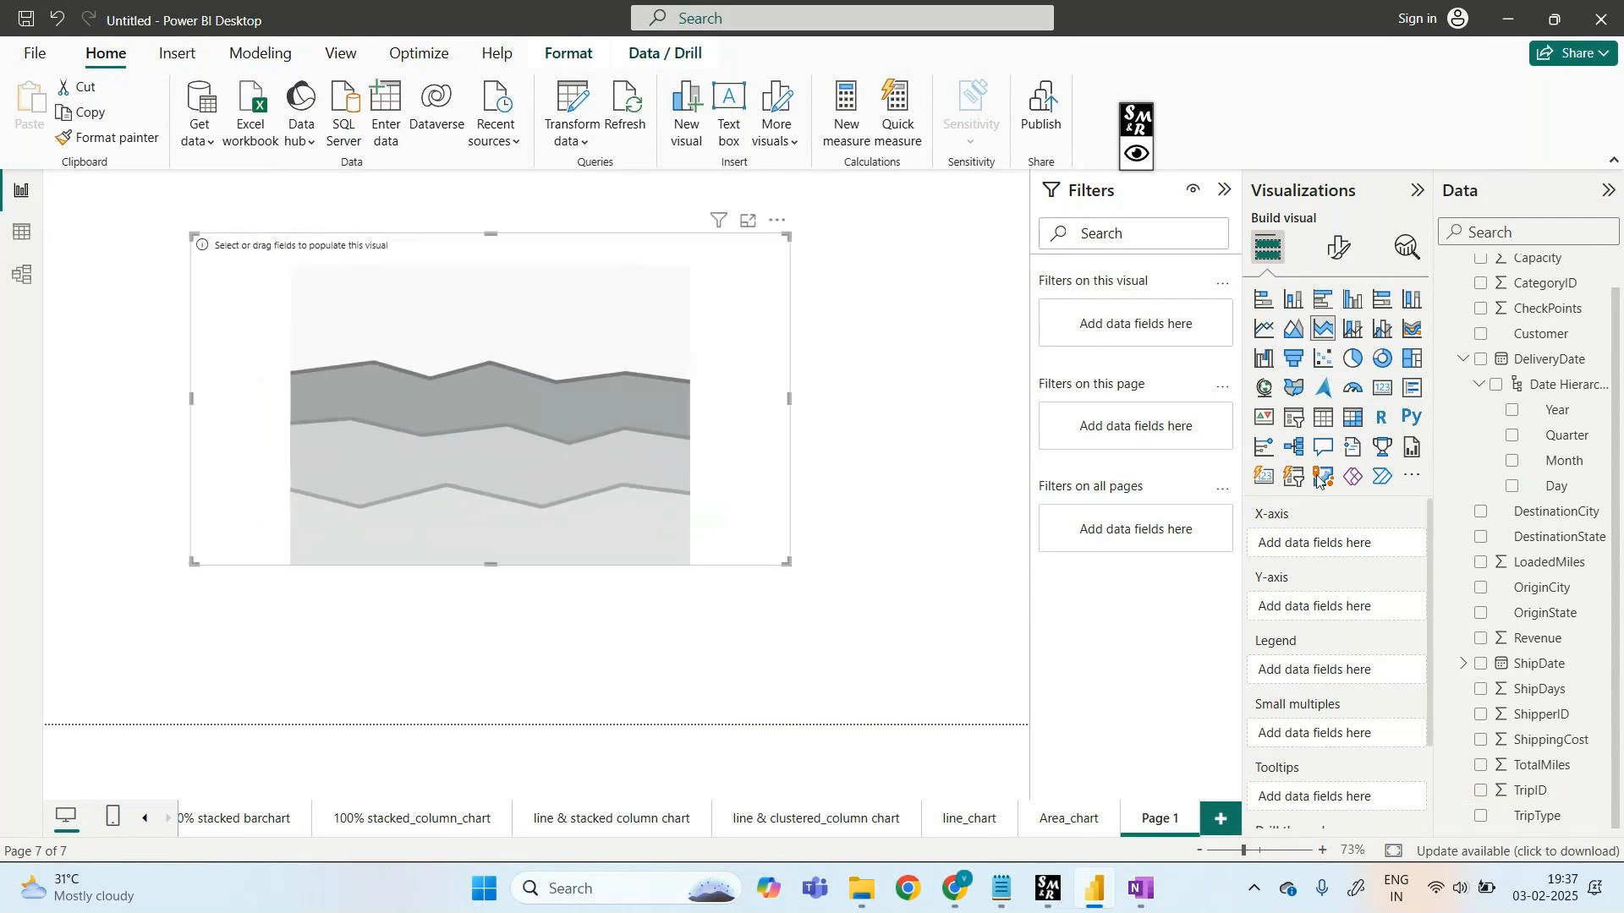
- Plot Revenue by DestinationState on the chart, with TripType as the legend
{"action": "left_click_drag", "start_coordinate": [1562, 546], "coordinate": [1362, 545]}
{"action": "left_click_drag", "start_coordinate": [1539, 641], "coordinate": [1358, 620]}
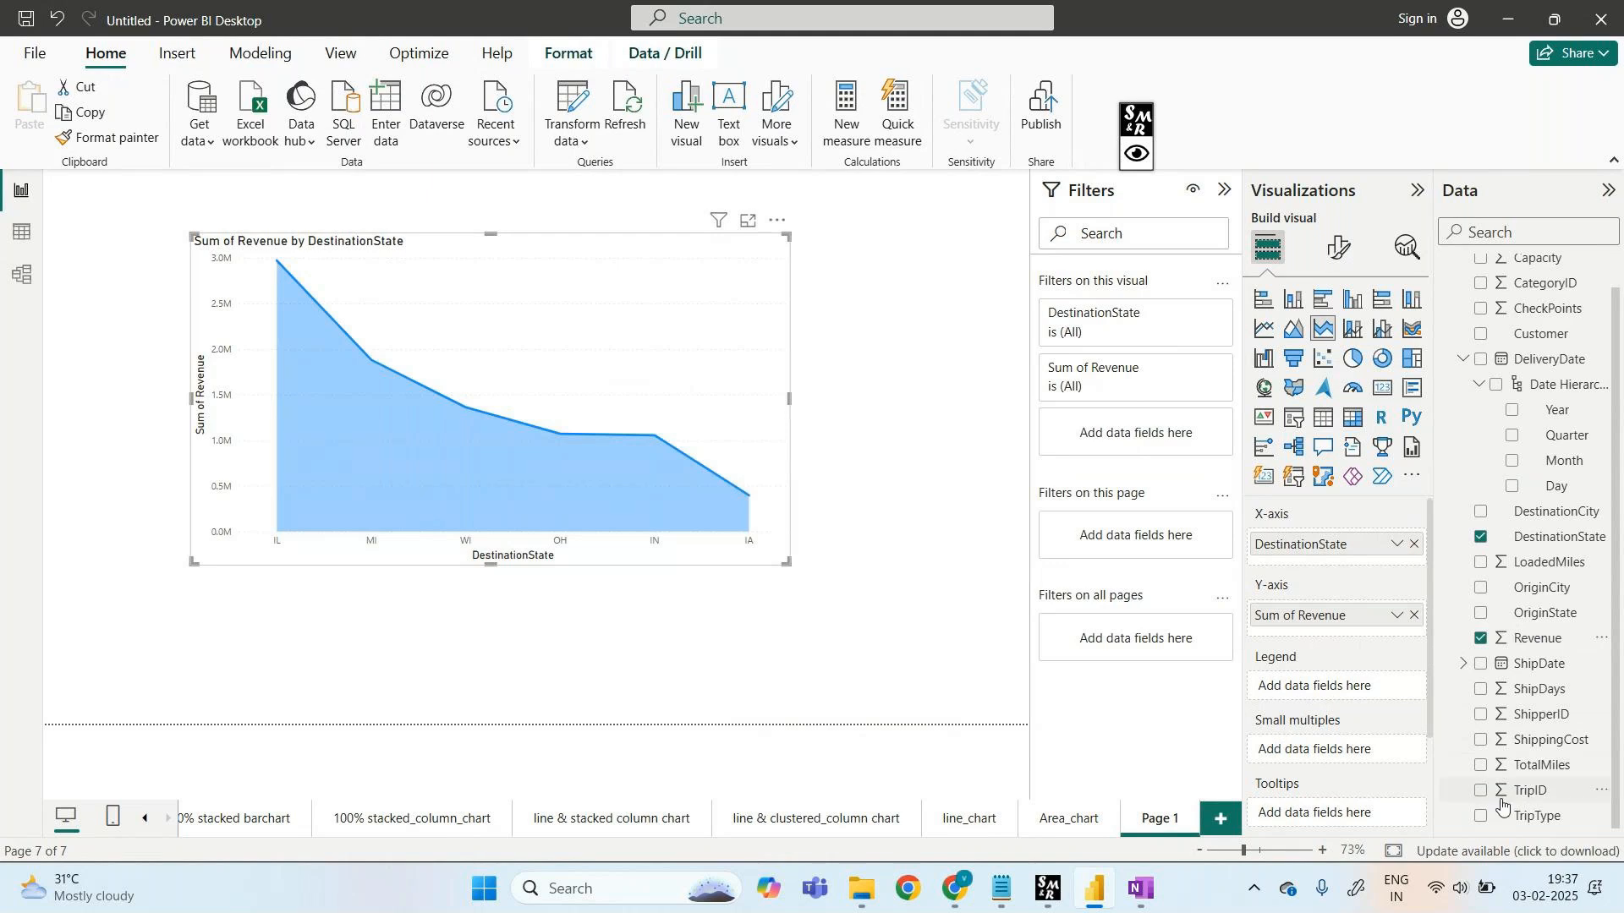
{"action": "left_click_drag", "start_coordinate": [1539, 826], "coordinate": [1367, 714]}
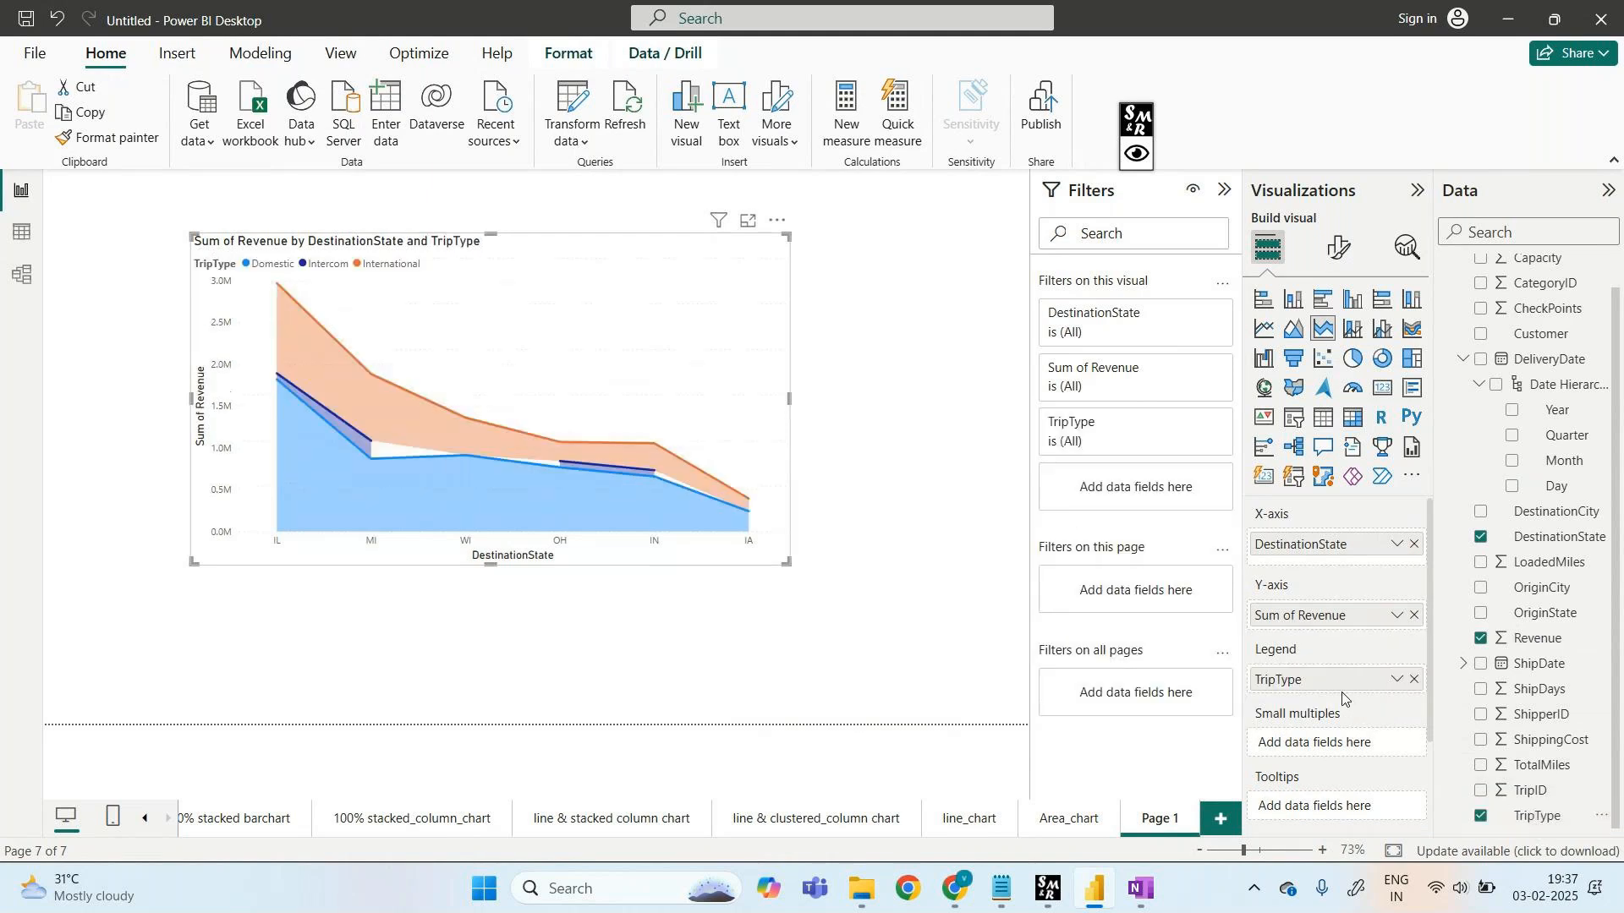
- Compare the Area_chart page with the new Page 1 by switching between them
{"action": "left_click", "coordinate": [1066, 818]}
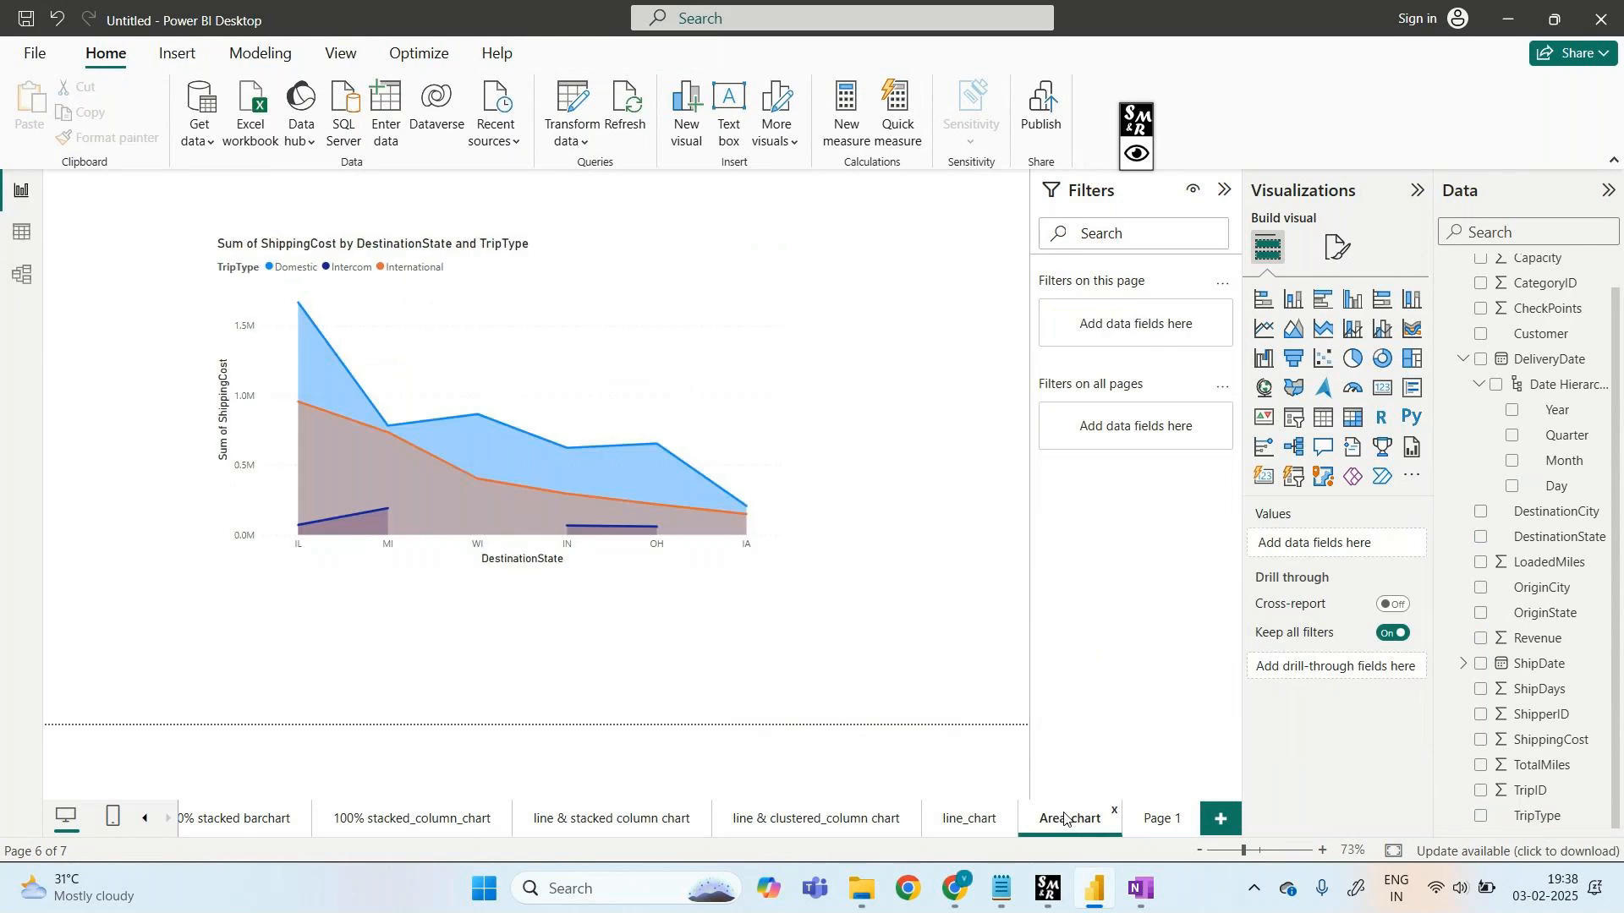
{"action": "left_click", "coordinate": [1159, 834]}
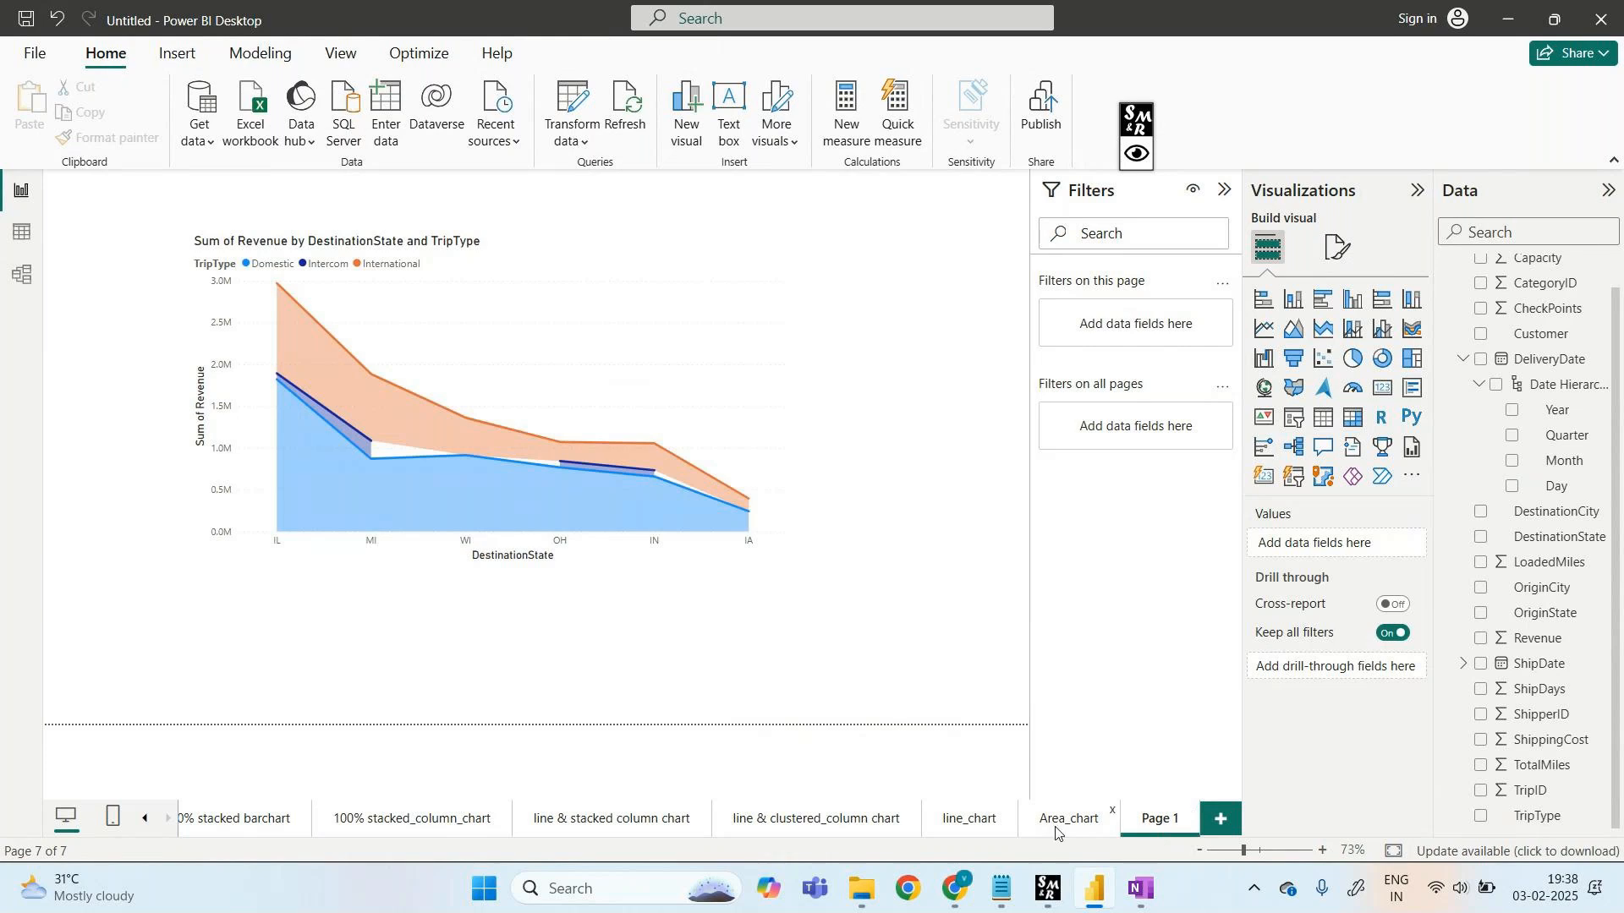
{"action": "left_click", "coordinate": [1056, 833]}
{"action": "left_click", "coordinate": [1139, 829]}
{"action": "left_click", "coordinate": [1075, 826]}
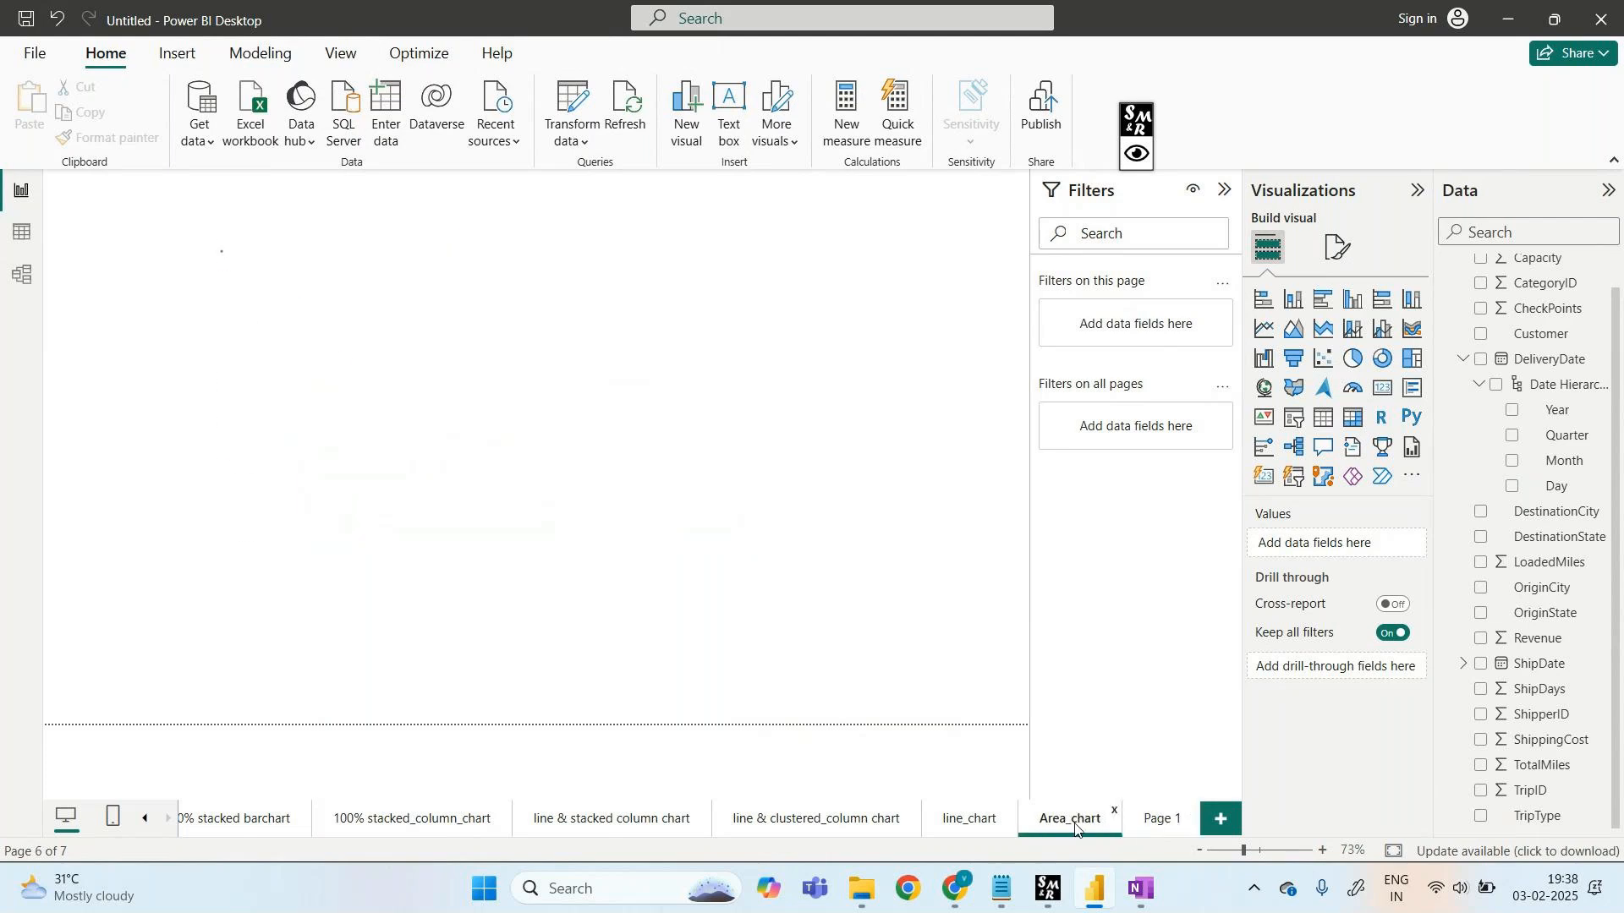
{"action": "left_click", "coordinate": [1148, 833]}
- Rename Page 1 to stacked_area_chart and add another blank page
{"action": "right_click", "coordinate": [1147, 834]}
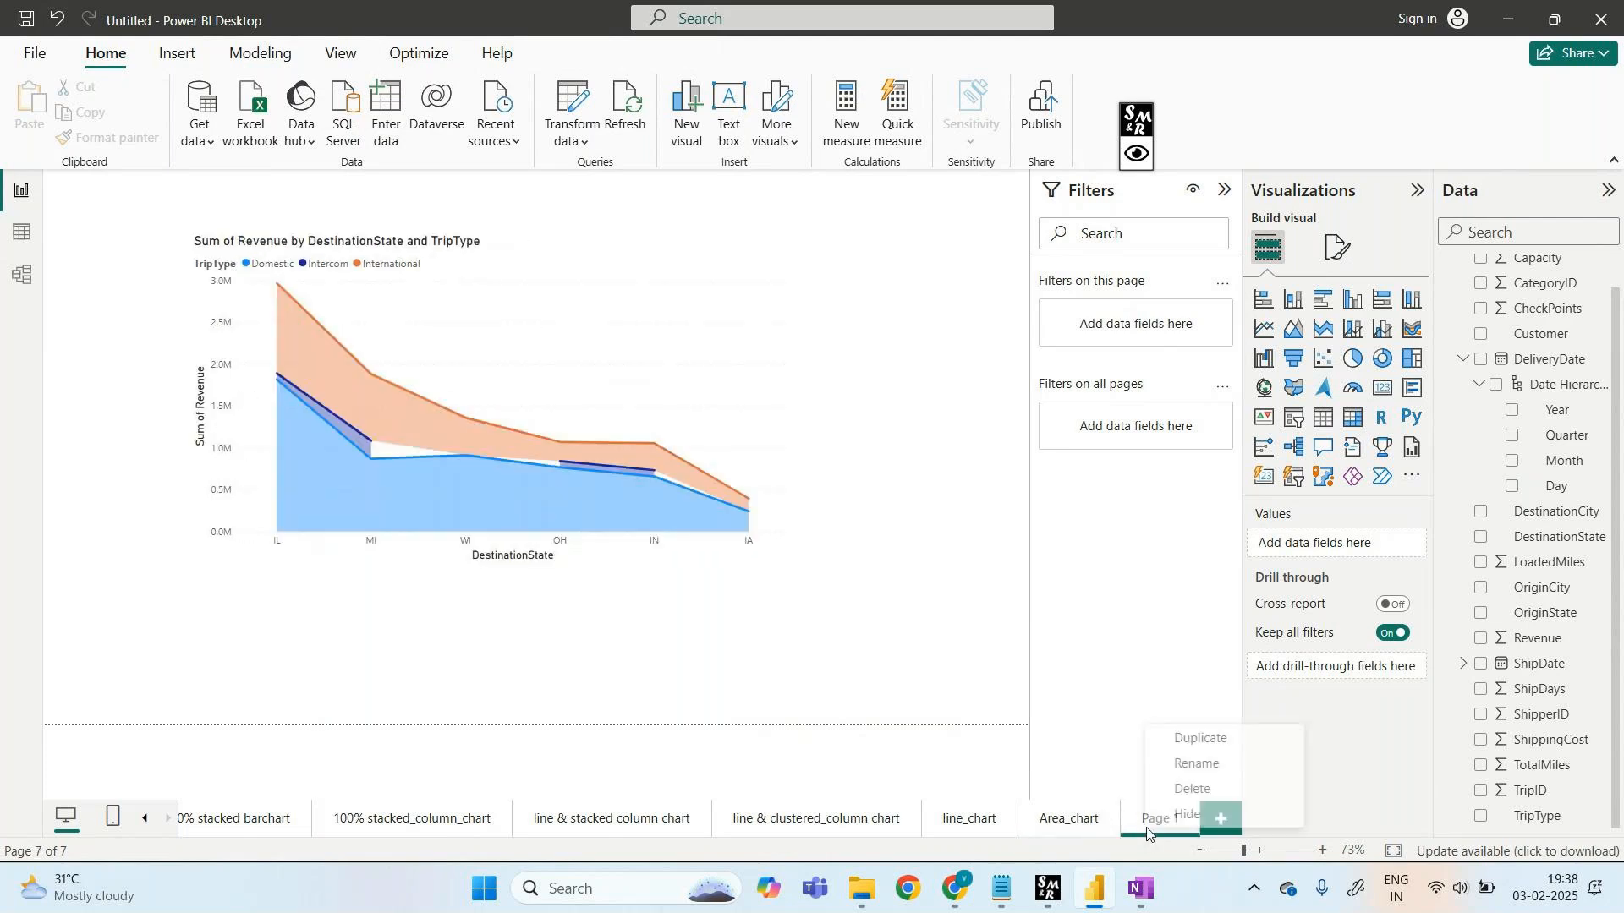
{"action": "left_click", "coordinate": [1220, 766]}
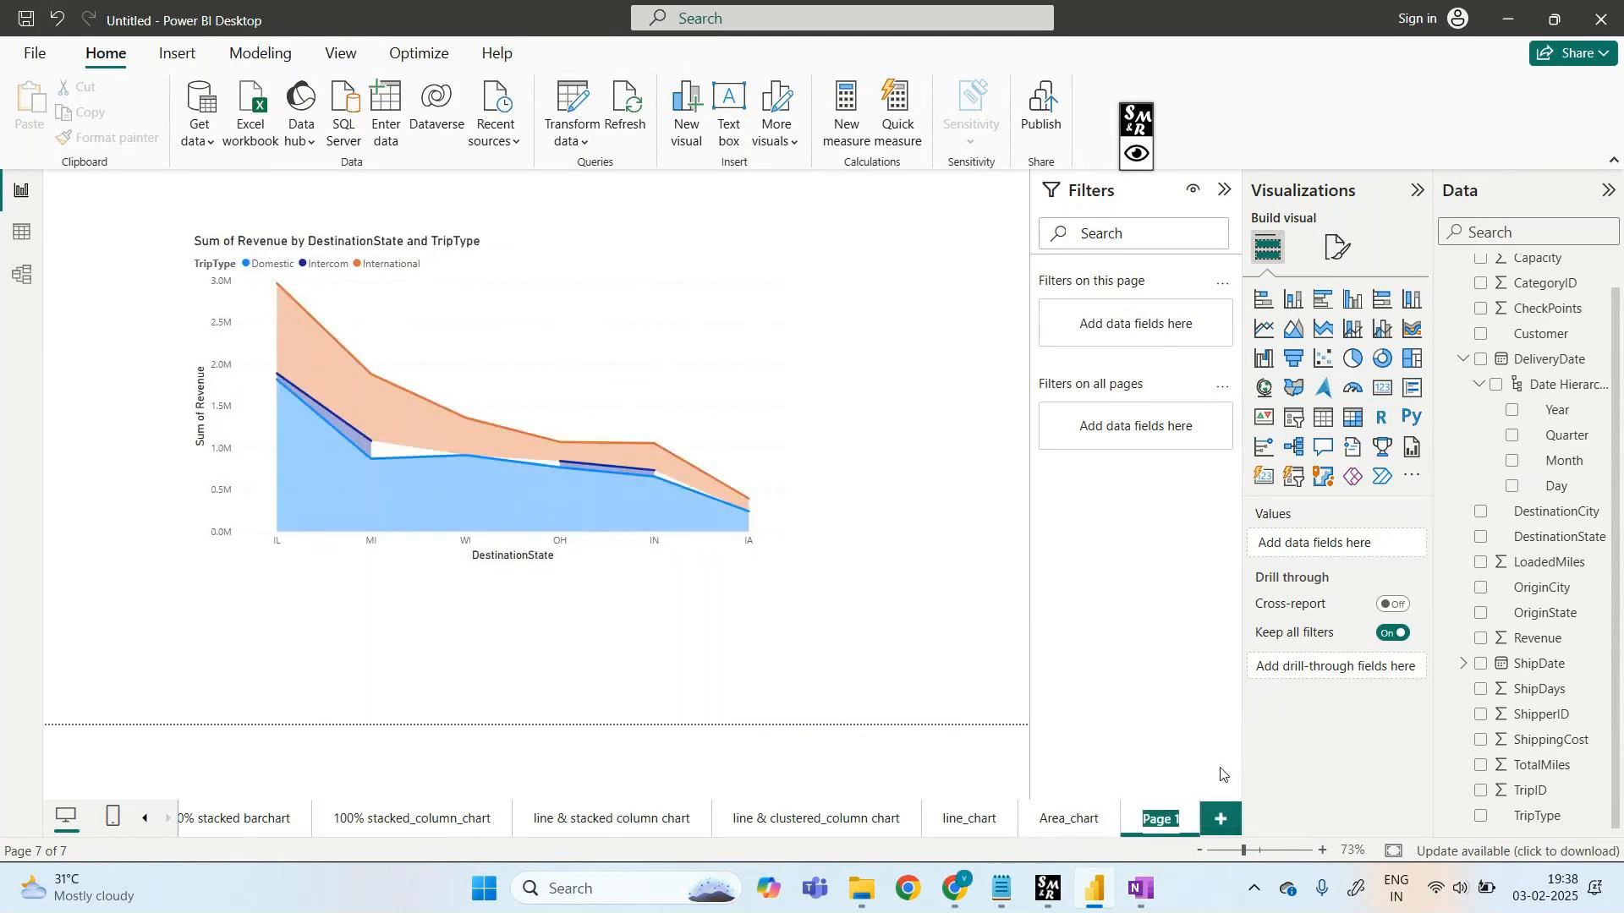
{"action": "type", "text": "stack"}
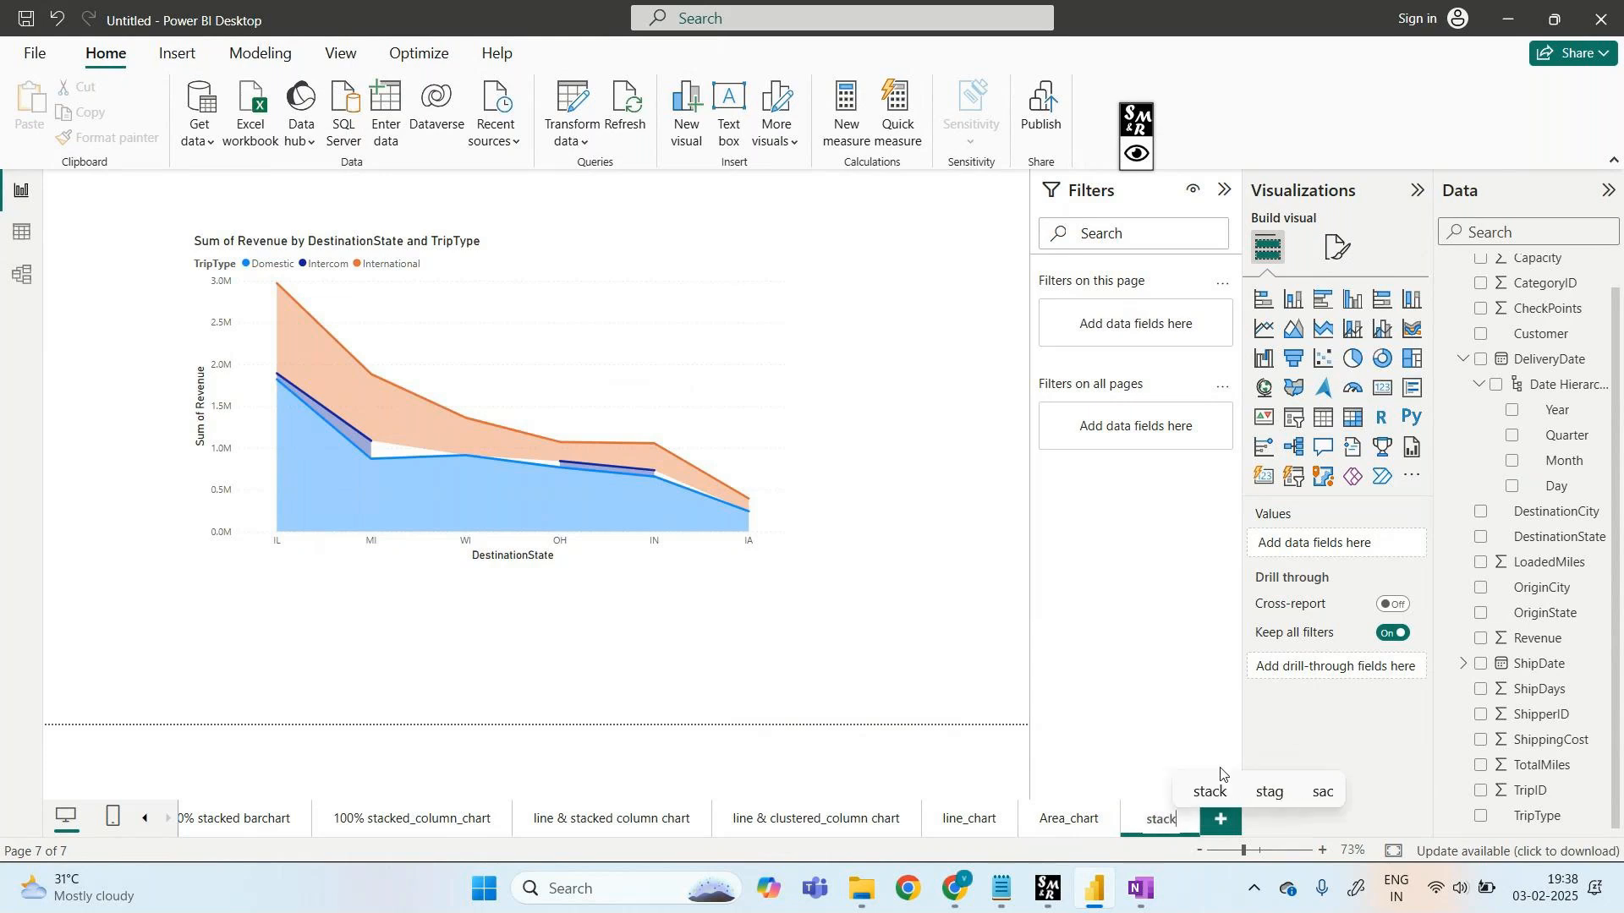
{"action": "type", "text": "ed_area"}
{"action": "type", "text": "_chart"}
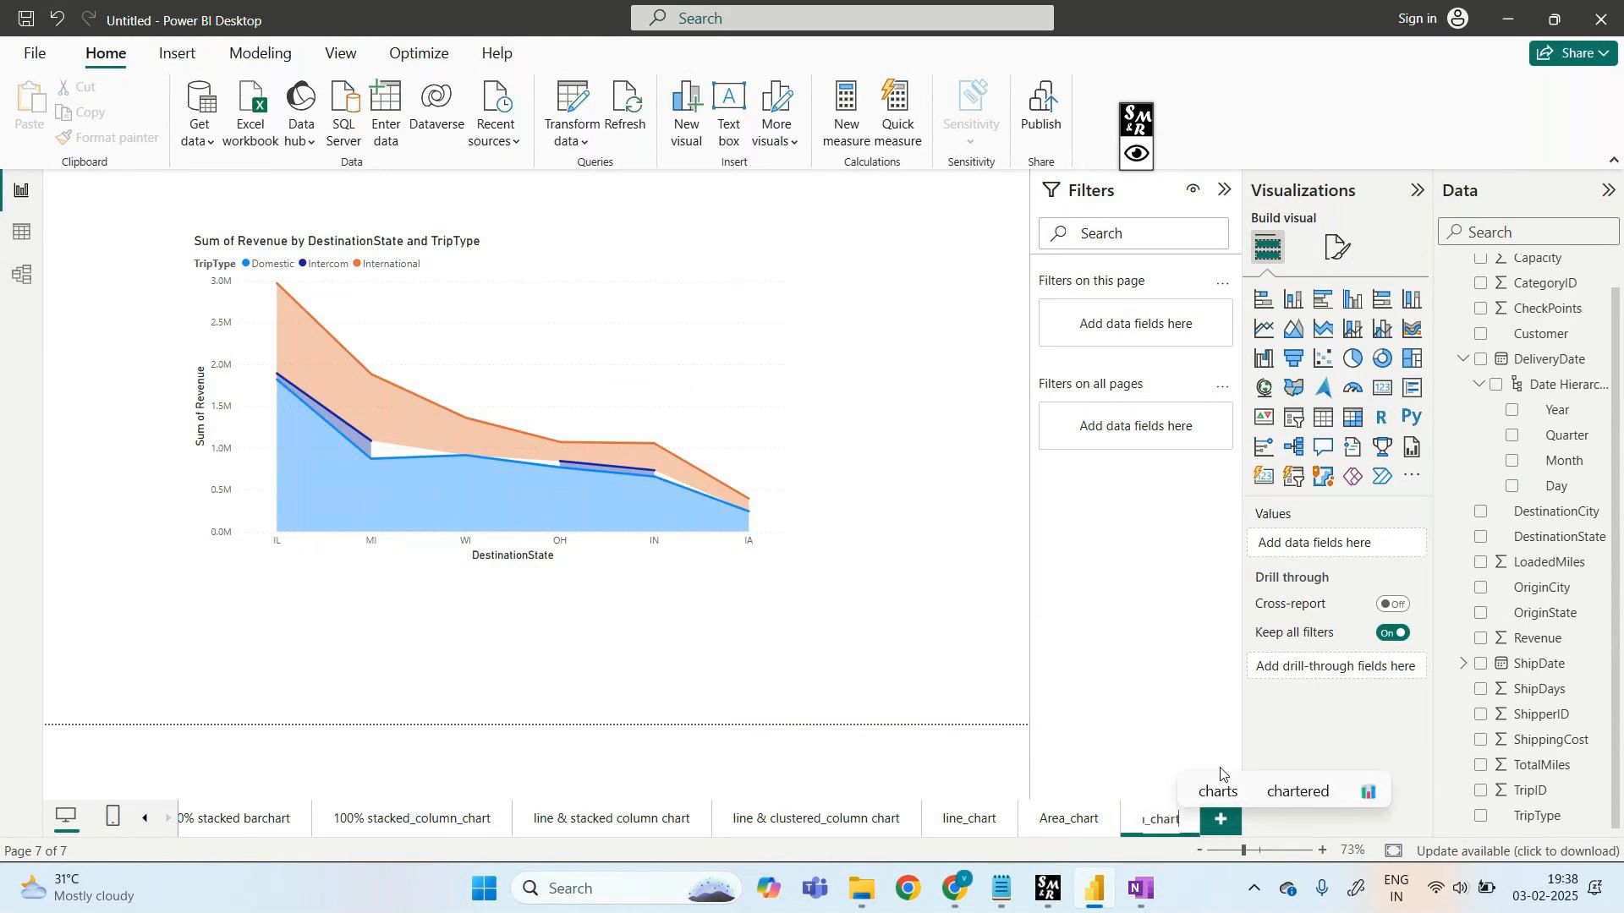
{"action": "left_click", "coordinate": [1223, 836]}
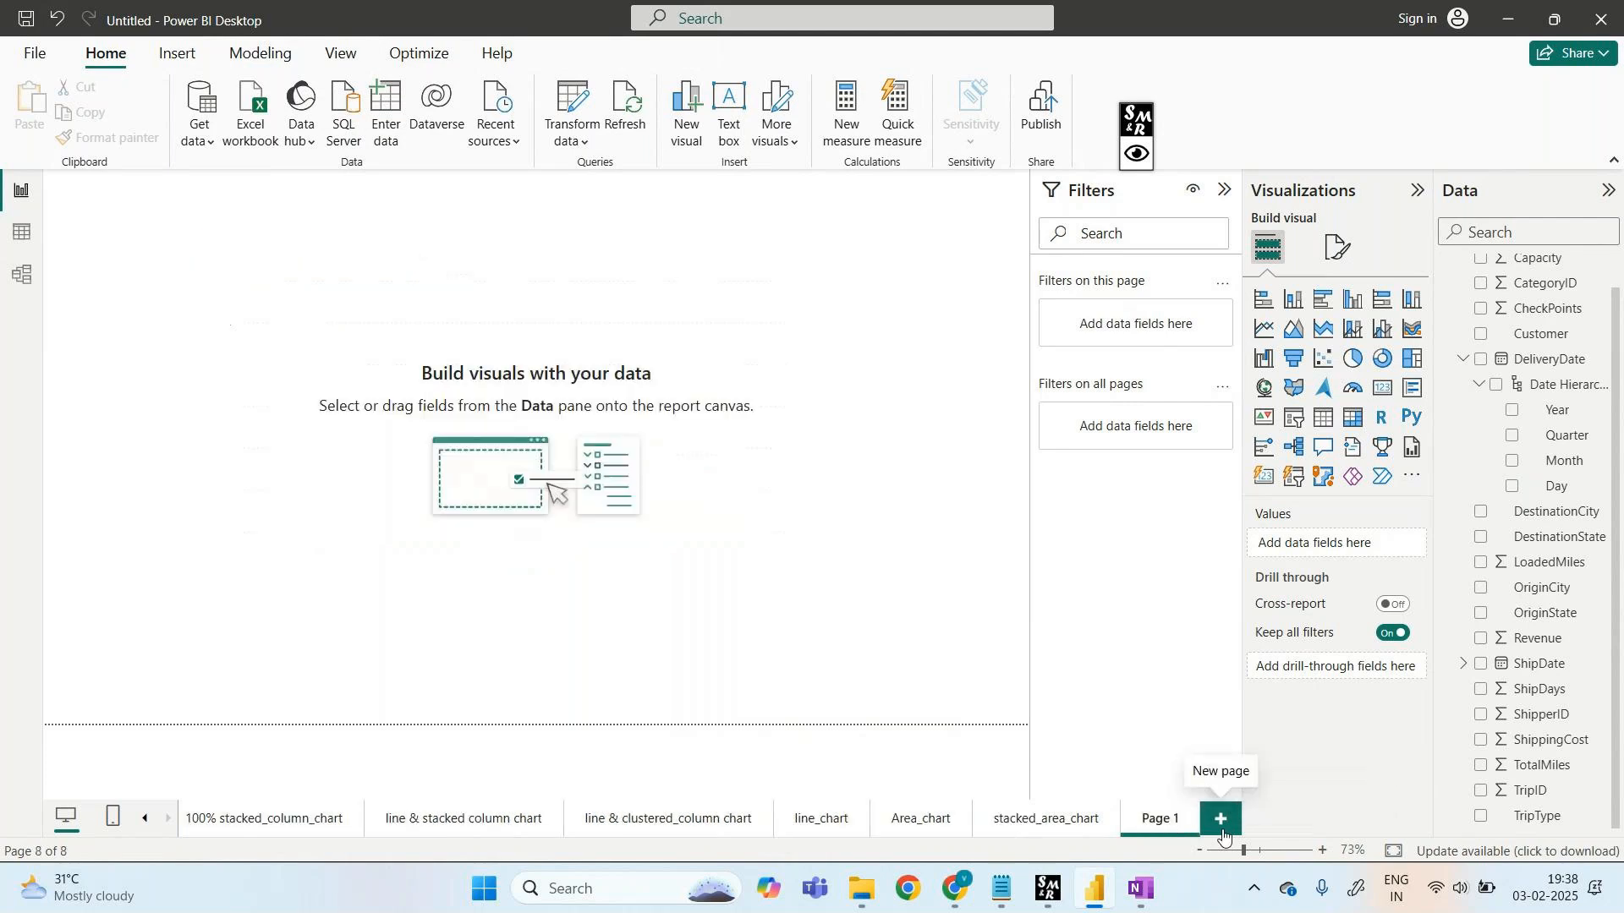
- Add an enlarged ribbon chart of Revenue by DestinationState with TripType as legend
{"action": "left_click", "coordinate": [1414, 330]}
{"action": "left_click_drag", "start_coordinate": [183, 204], "coordinate": [888, 239]}
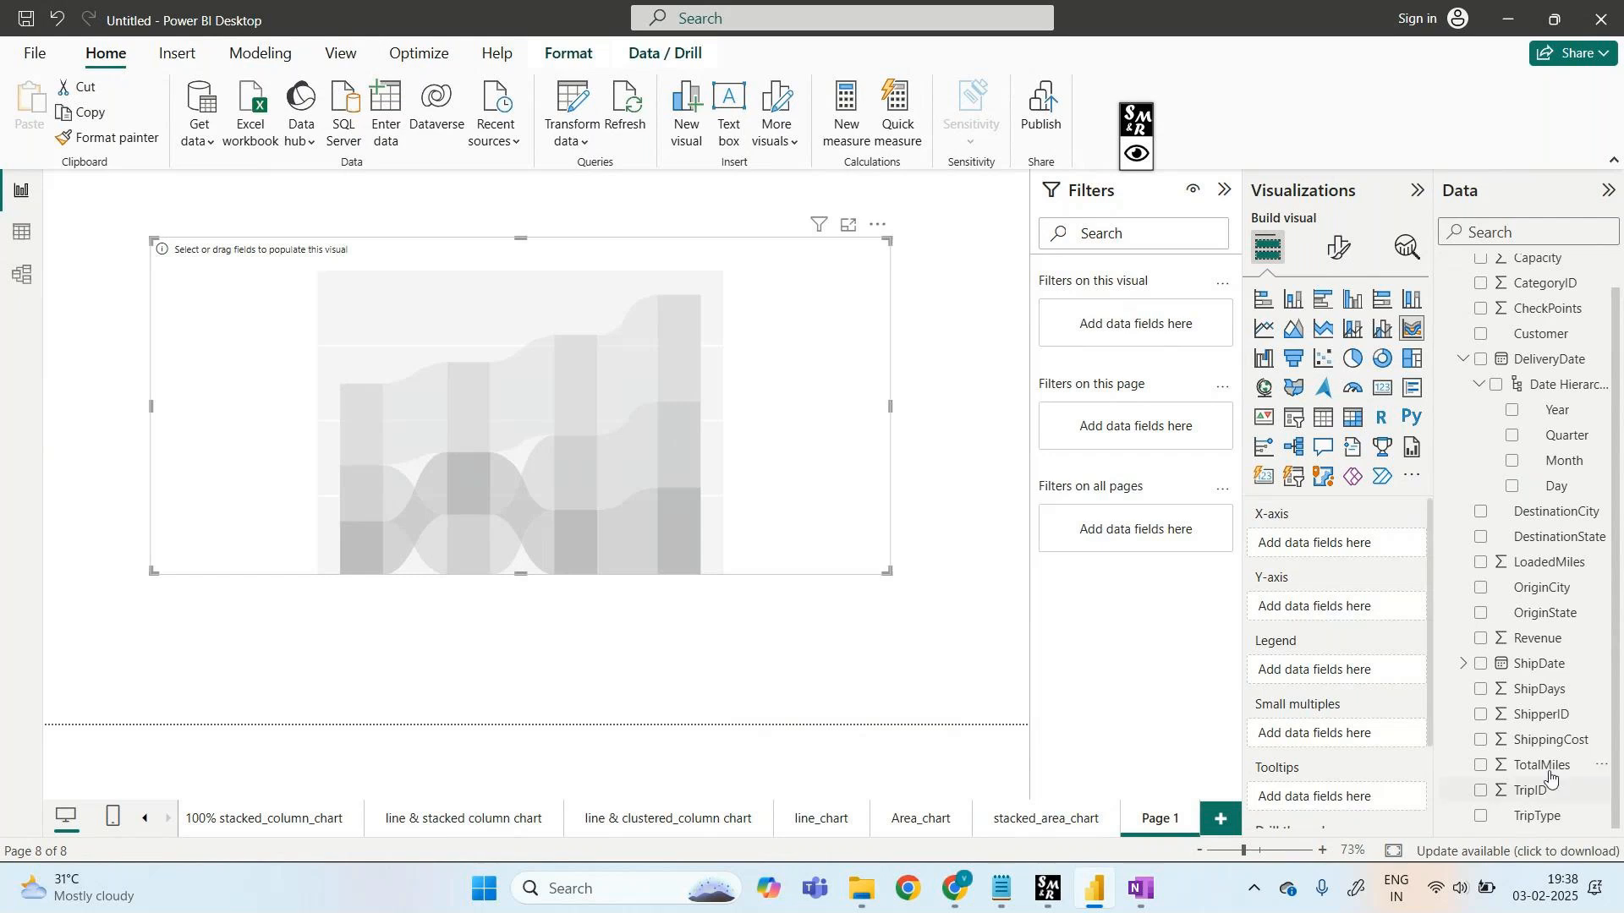
{"action": "left_click_drag", "start_coordinate": [1556, 537], "coordinate": [1358, 550]}
{"action": "left_click_drag", "start_coordinate": [1536, 638], "coordinate": [1370, 614]}
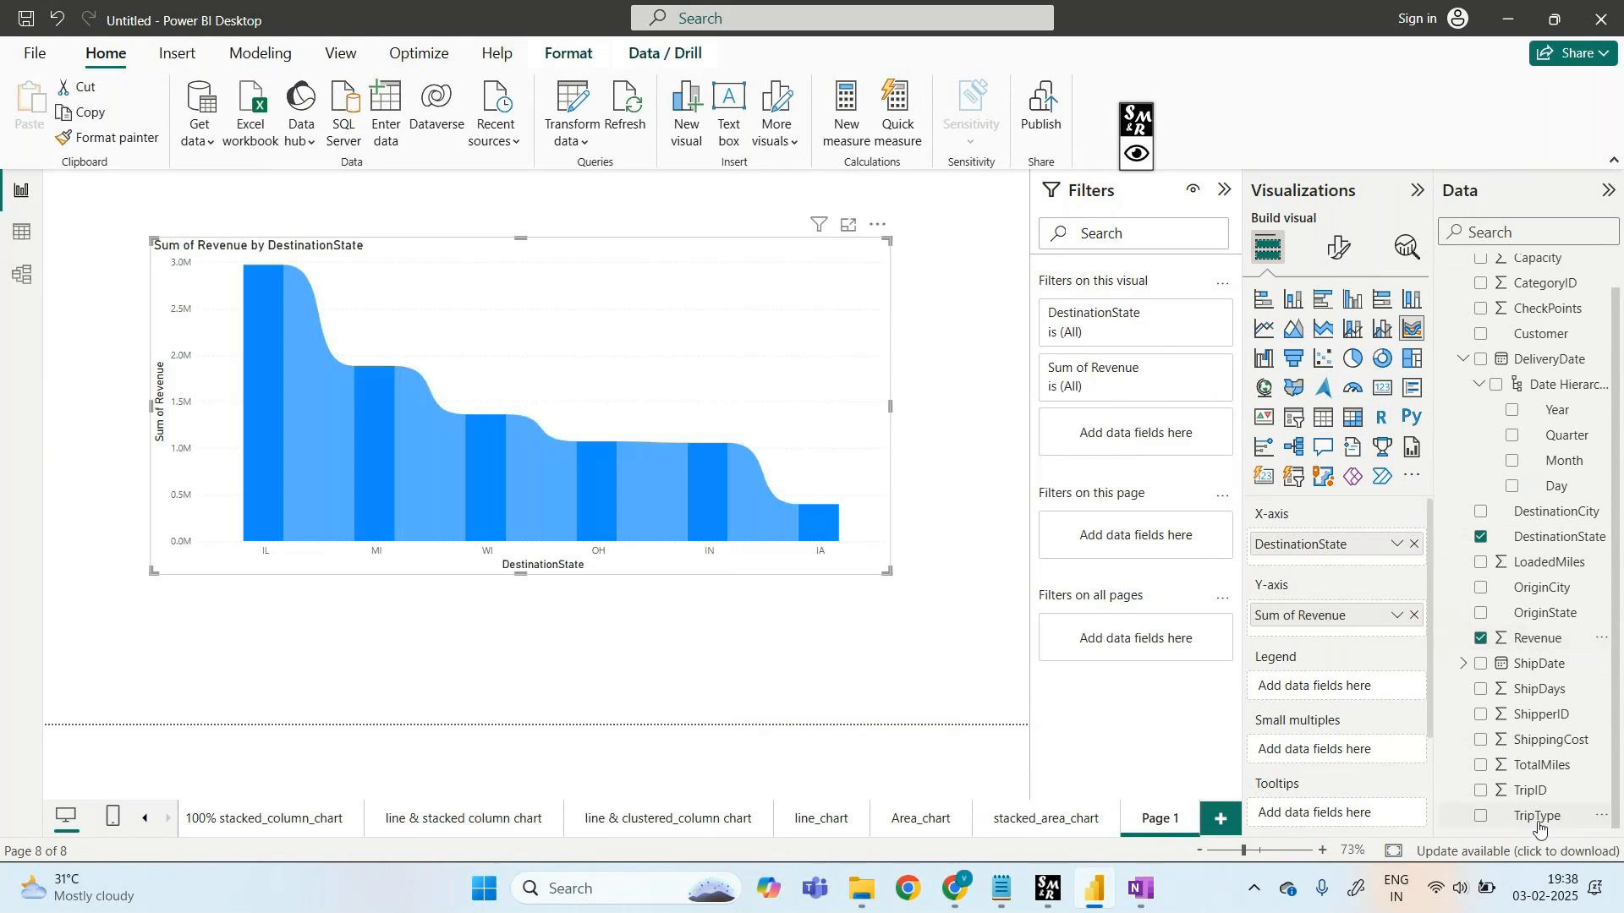
{"action": "left_click_drag", "start_coordinate": [1537, 816], "coordinate": [1348, 698]}
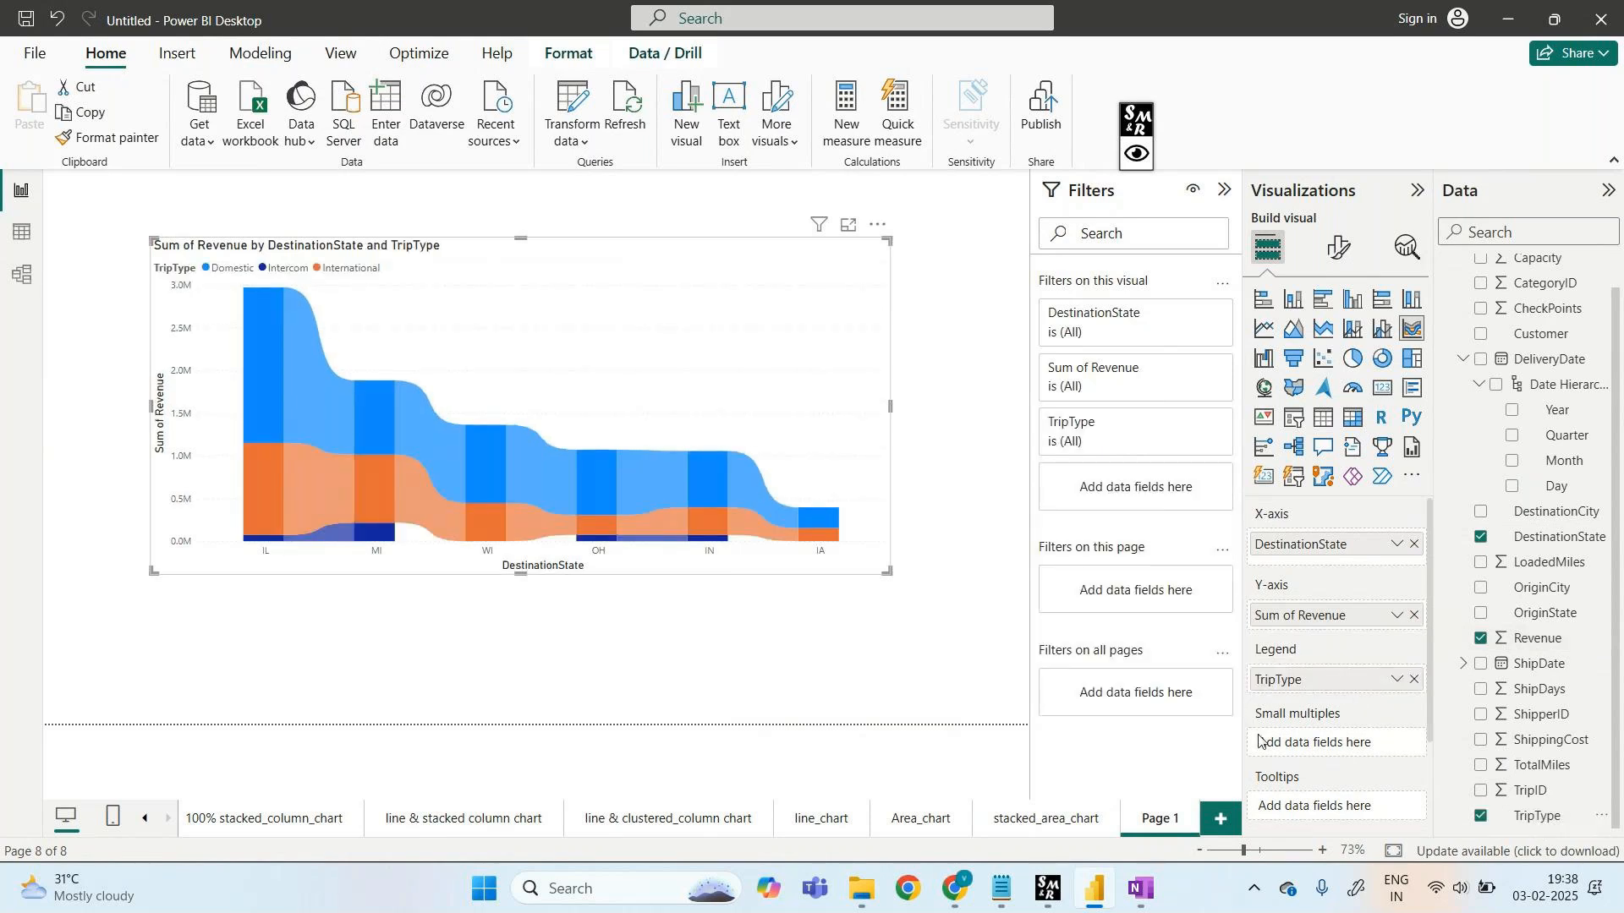
- Compare the ribbon chart on Page 1 with the stacked_area_chart page
{"action": "left_click", "coordinate": [1037, 833]}
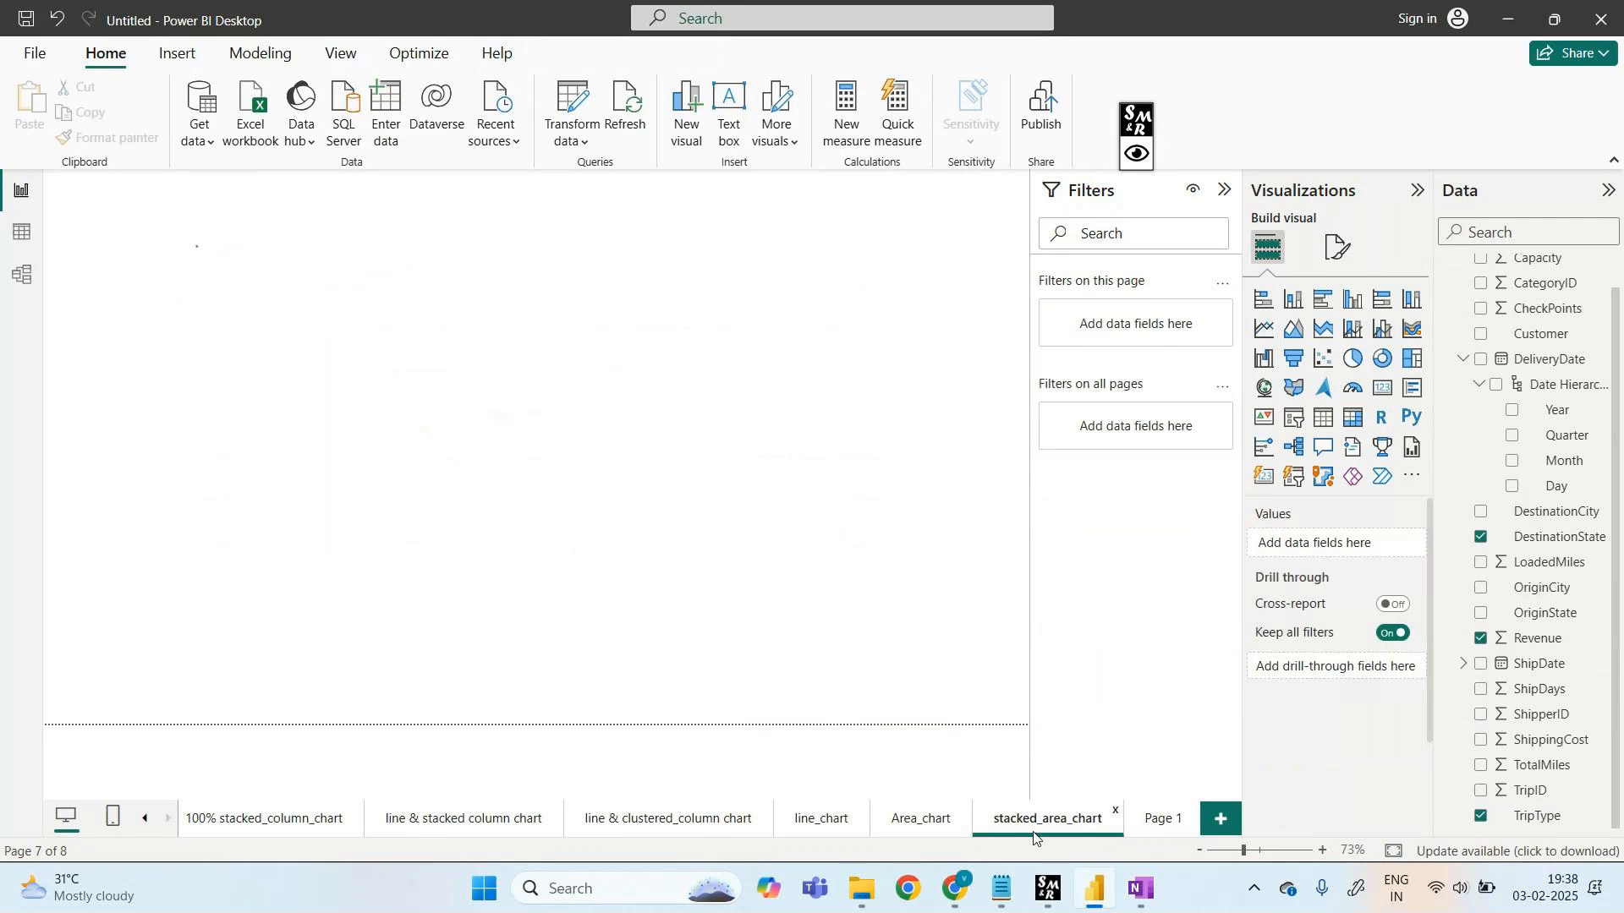
{"action": "left_click", "coordinate": [1165, 834]}
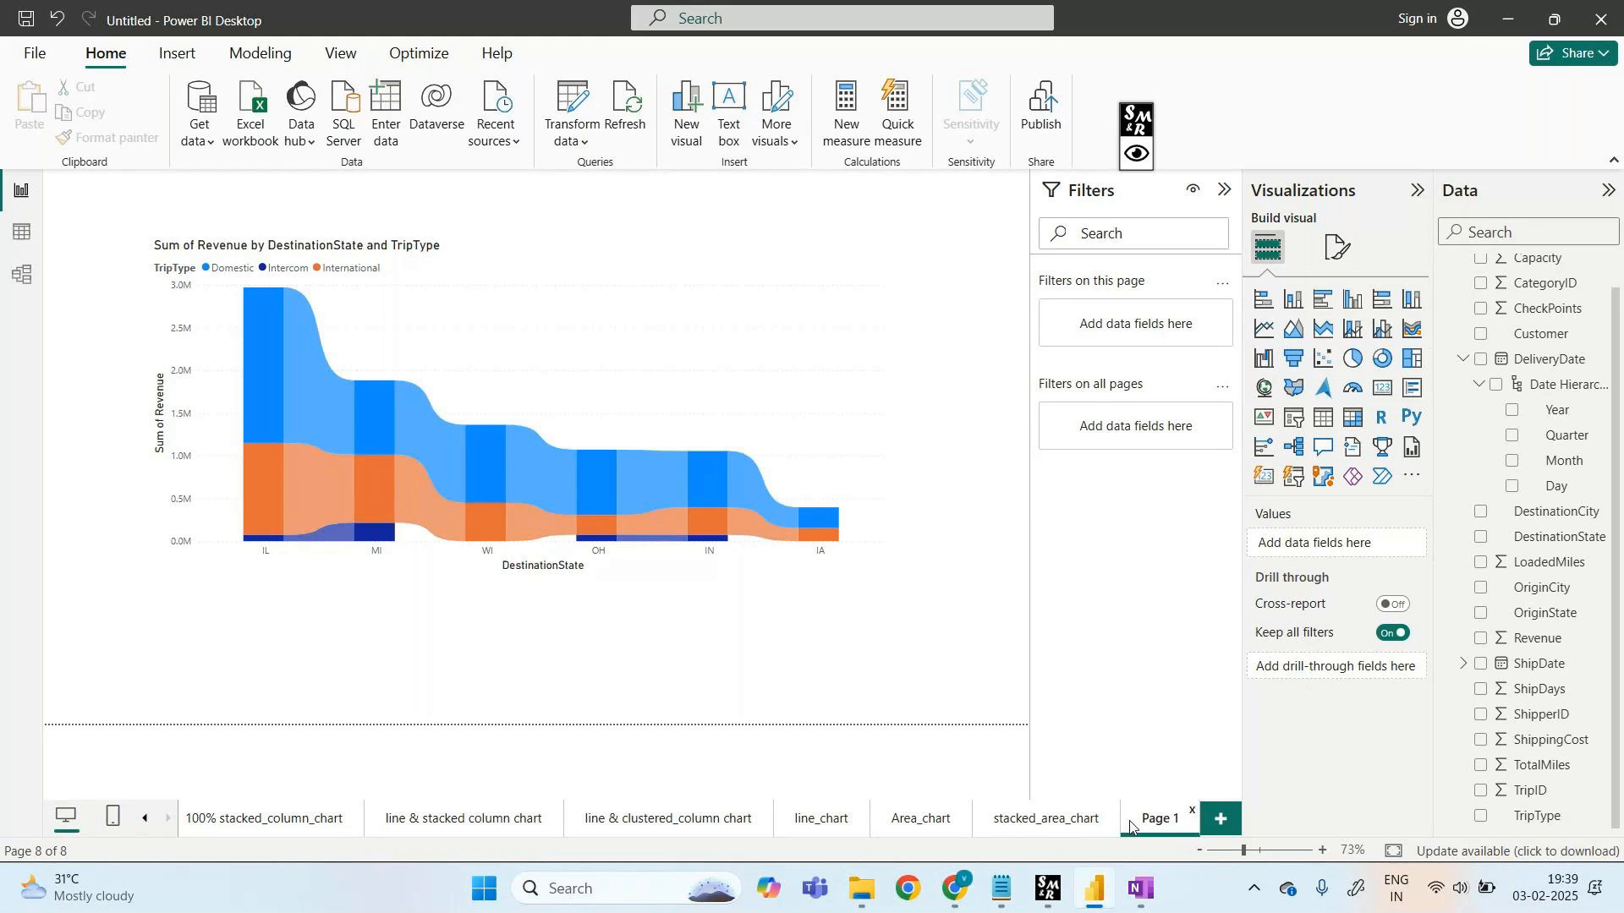
{"action": "left_click", "coordinate": [1011, 822]}
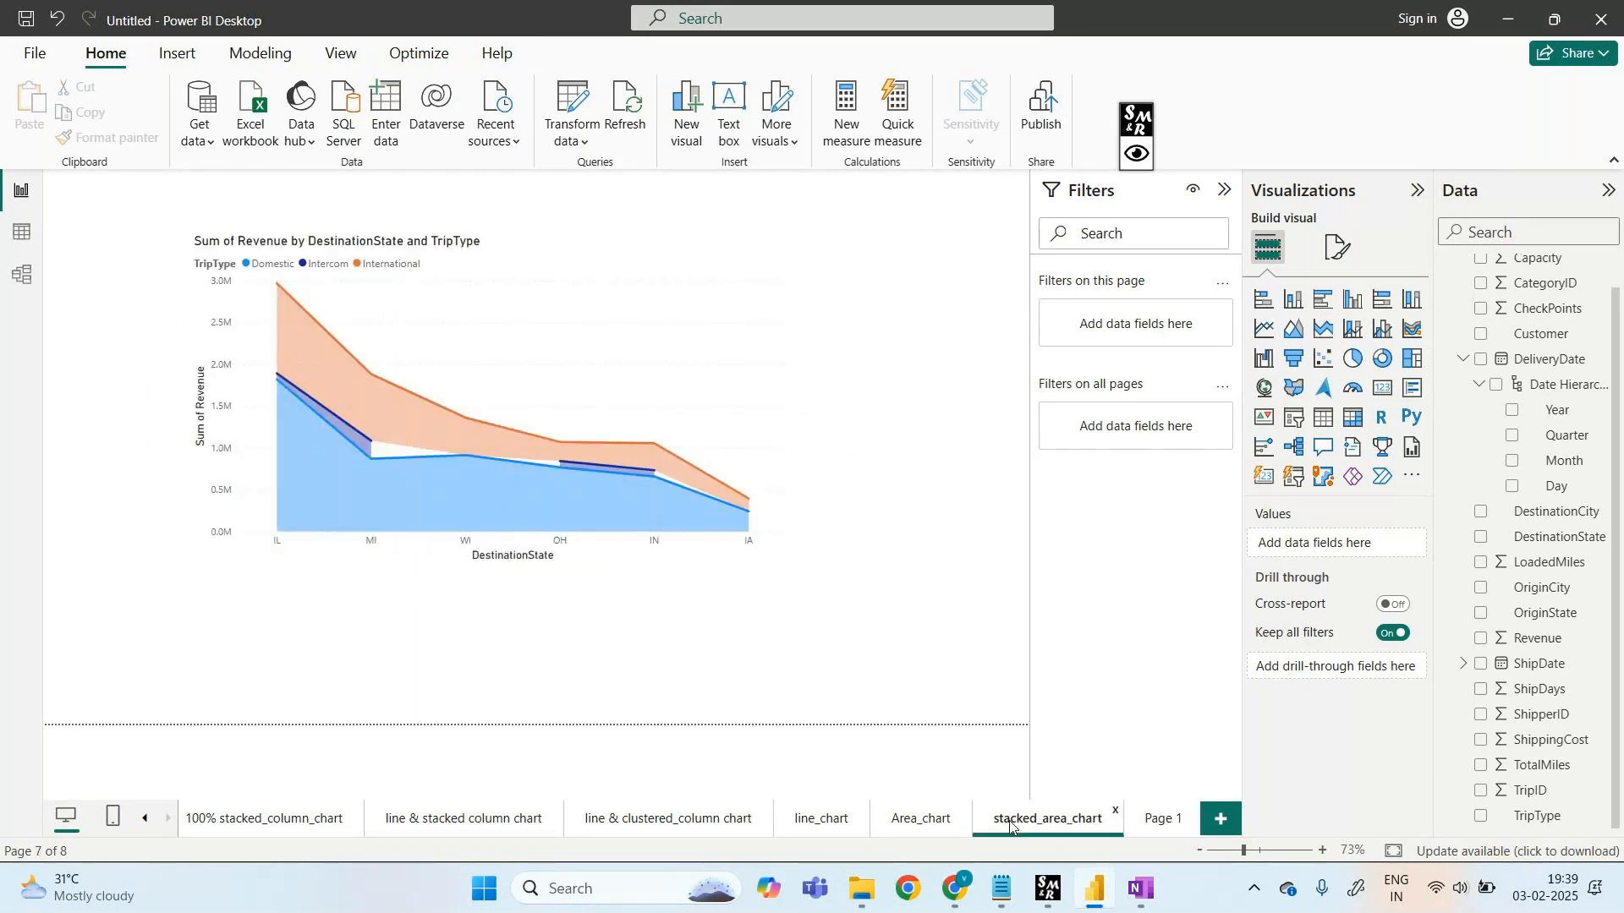
{"action": "left_click", "coordinate": [1160, 829]}
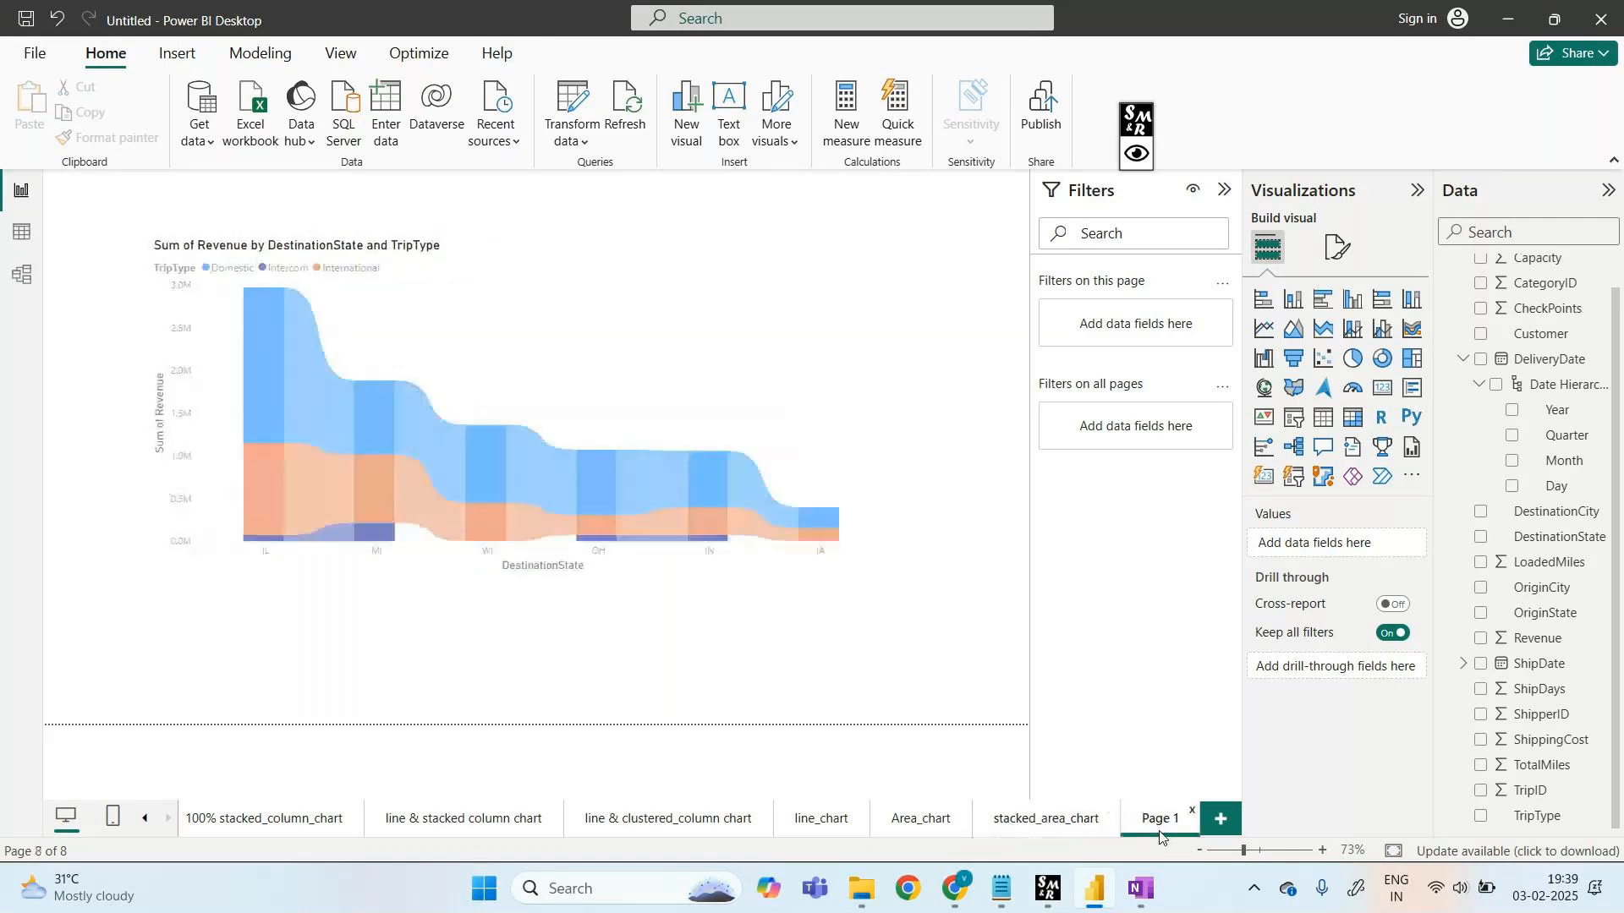
{"action": "left_click", "coordinate": [1051, 828]}
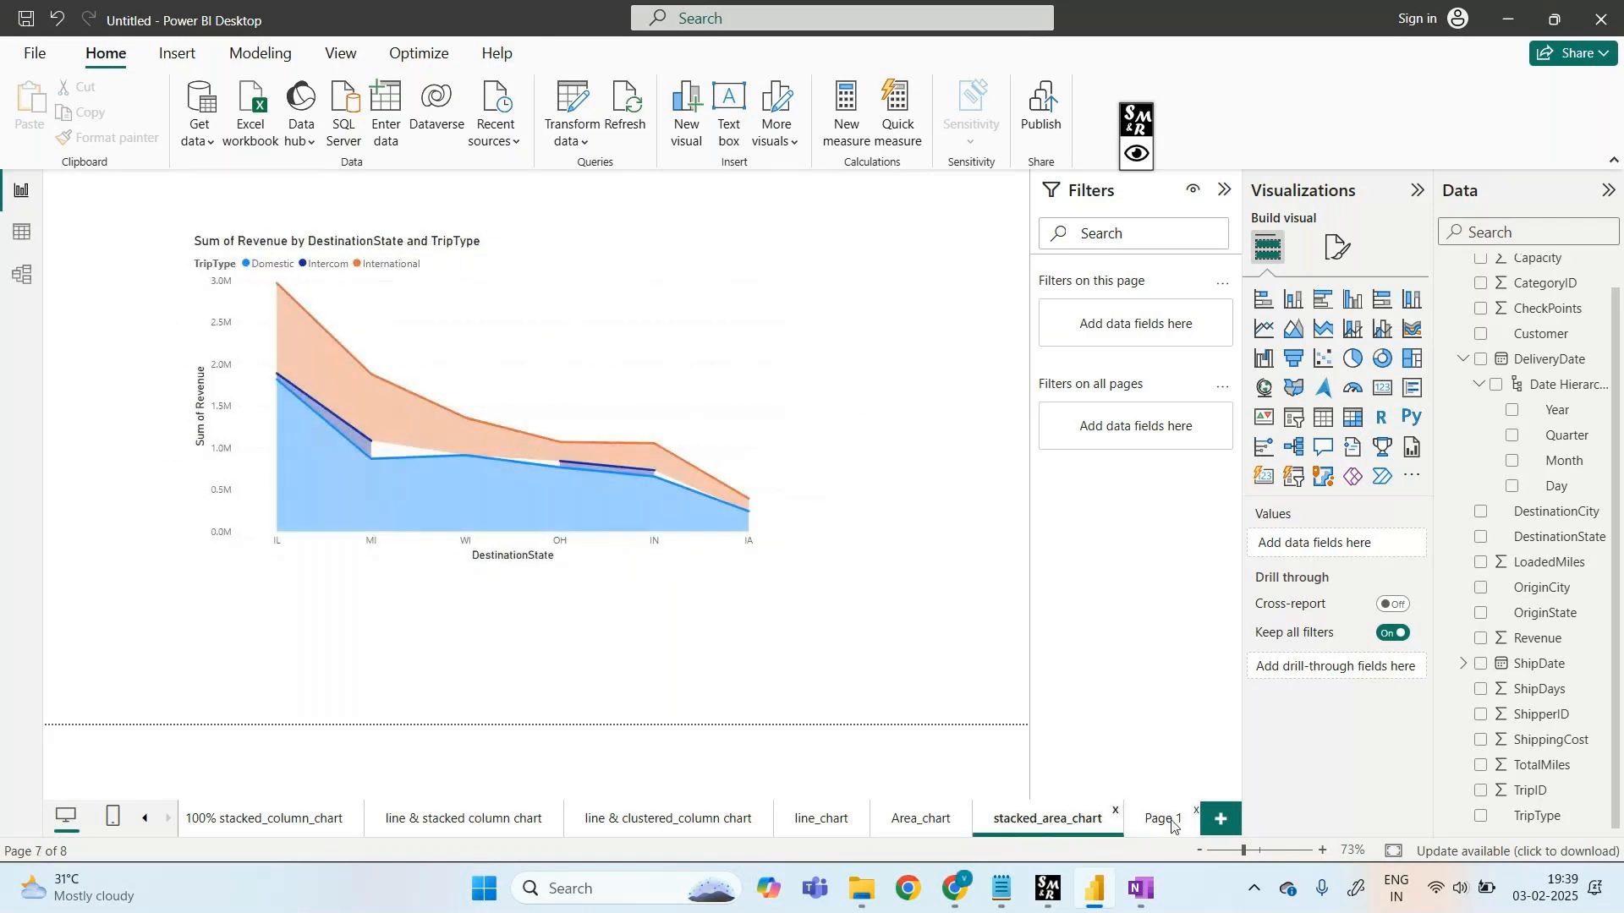
{"action": "left_click", "coordinate": [1171, 826]}
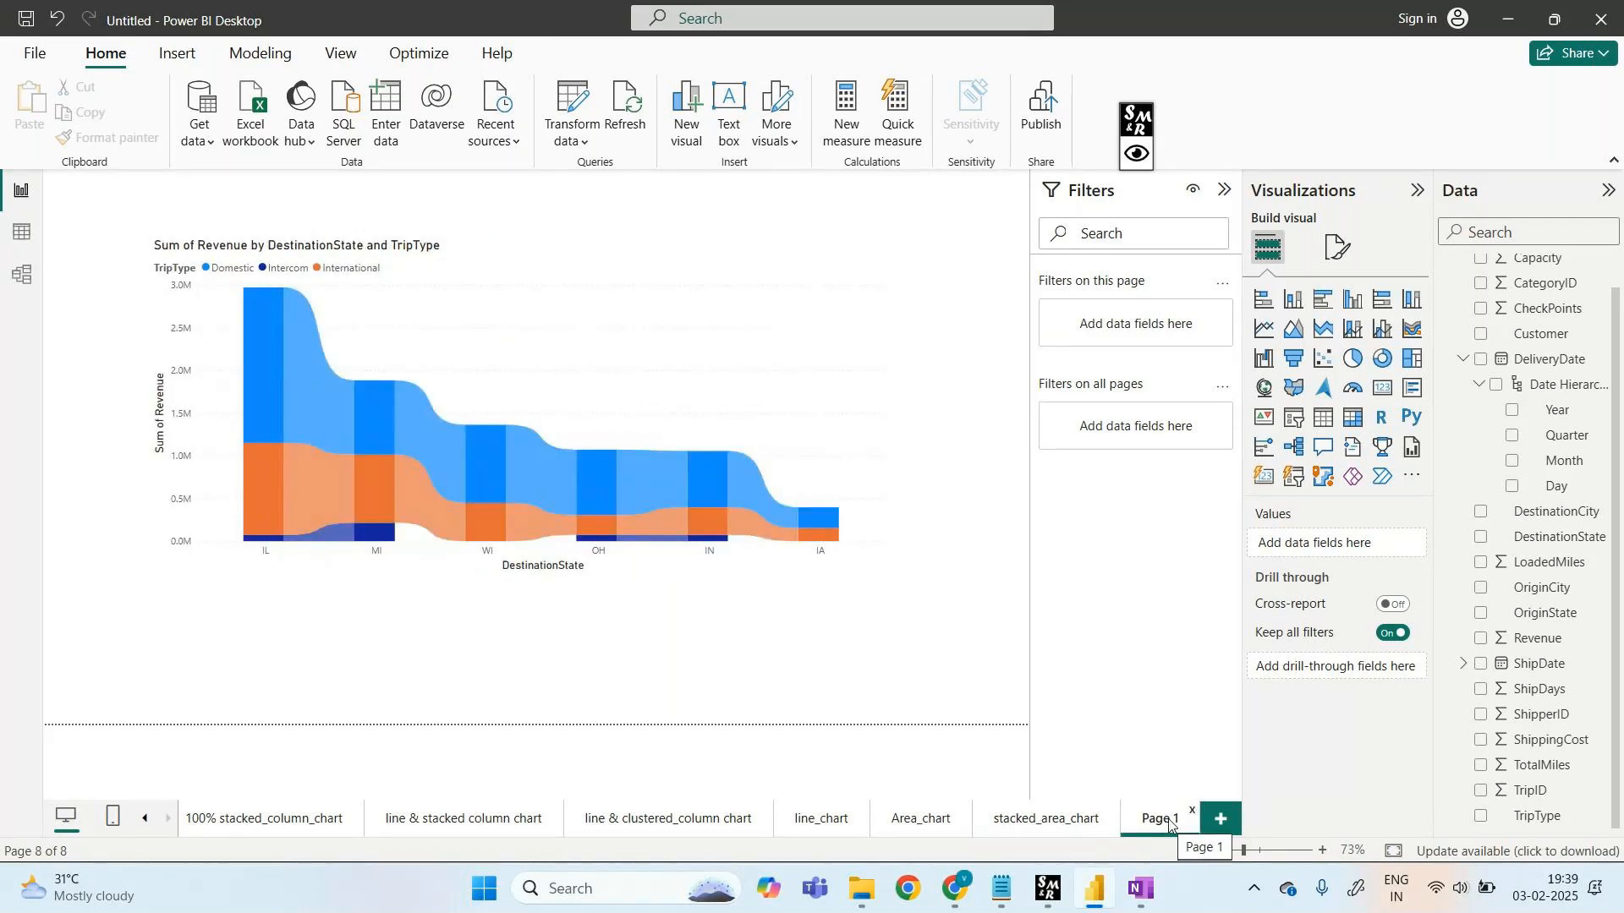
- Rename Page 1 to 'ribbon chart' and add a new blank page
{"action": "right_click", "coordinate": [1170, 825]}
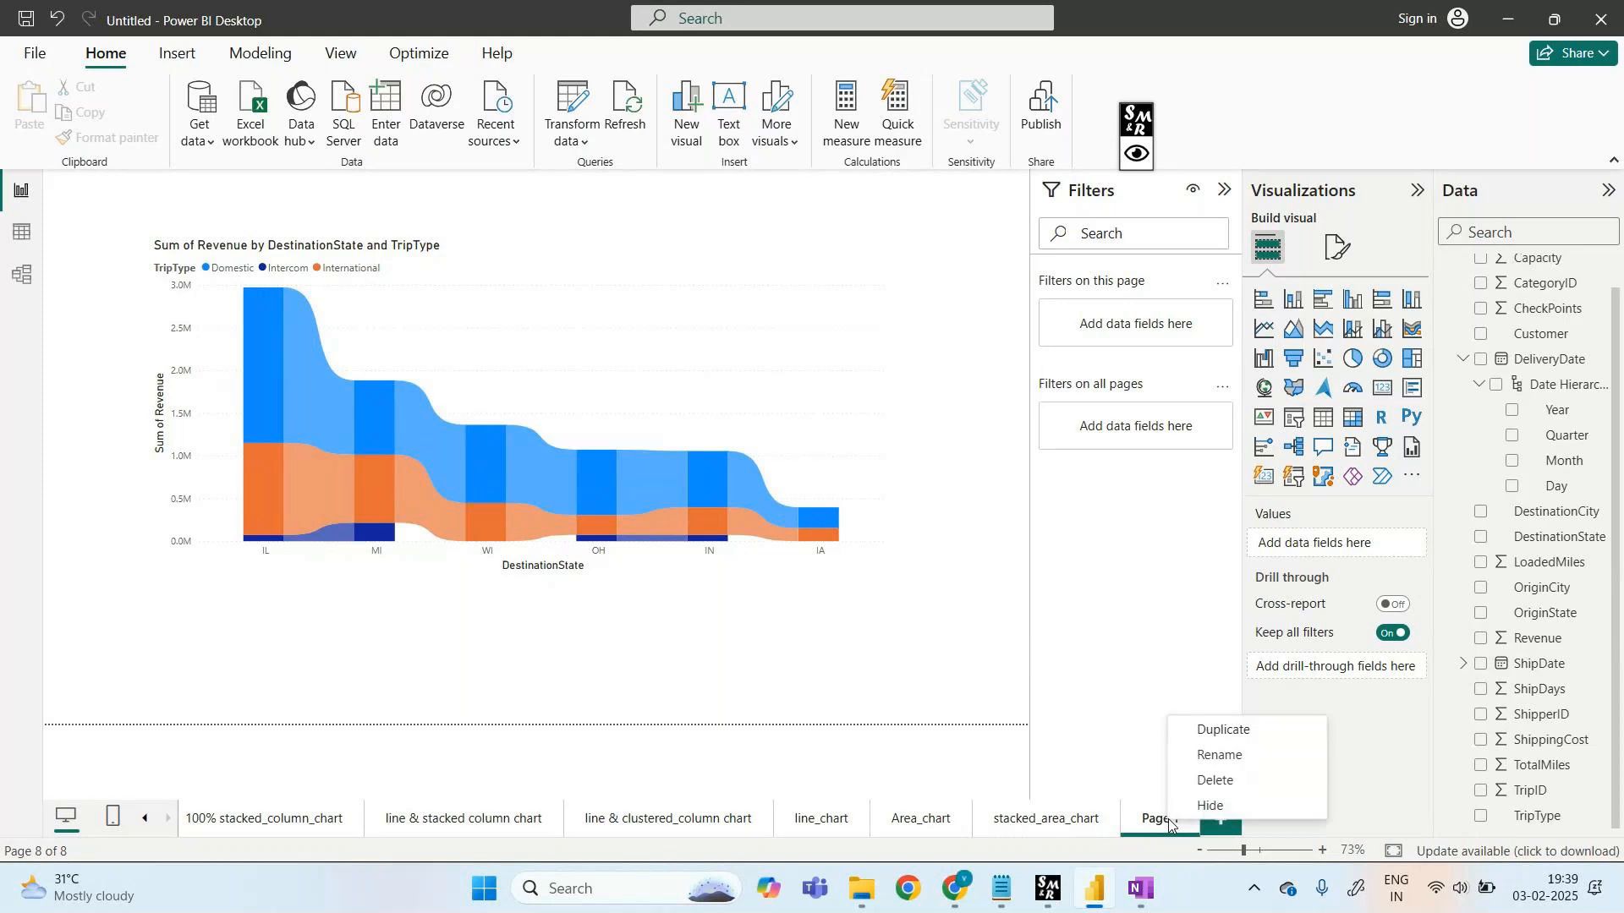
{"action": "left_click", "coordinate": [1221, 756]}
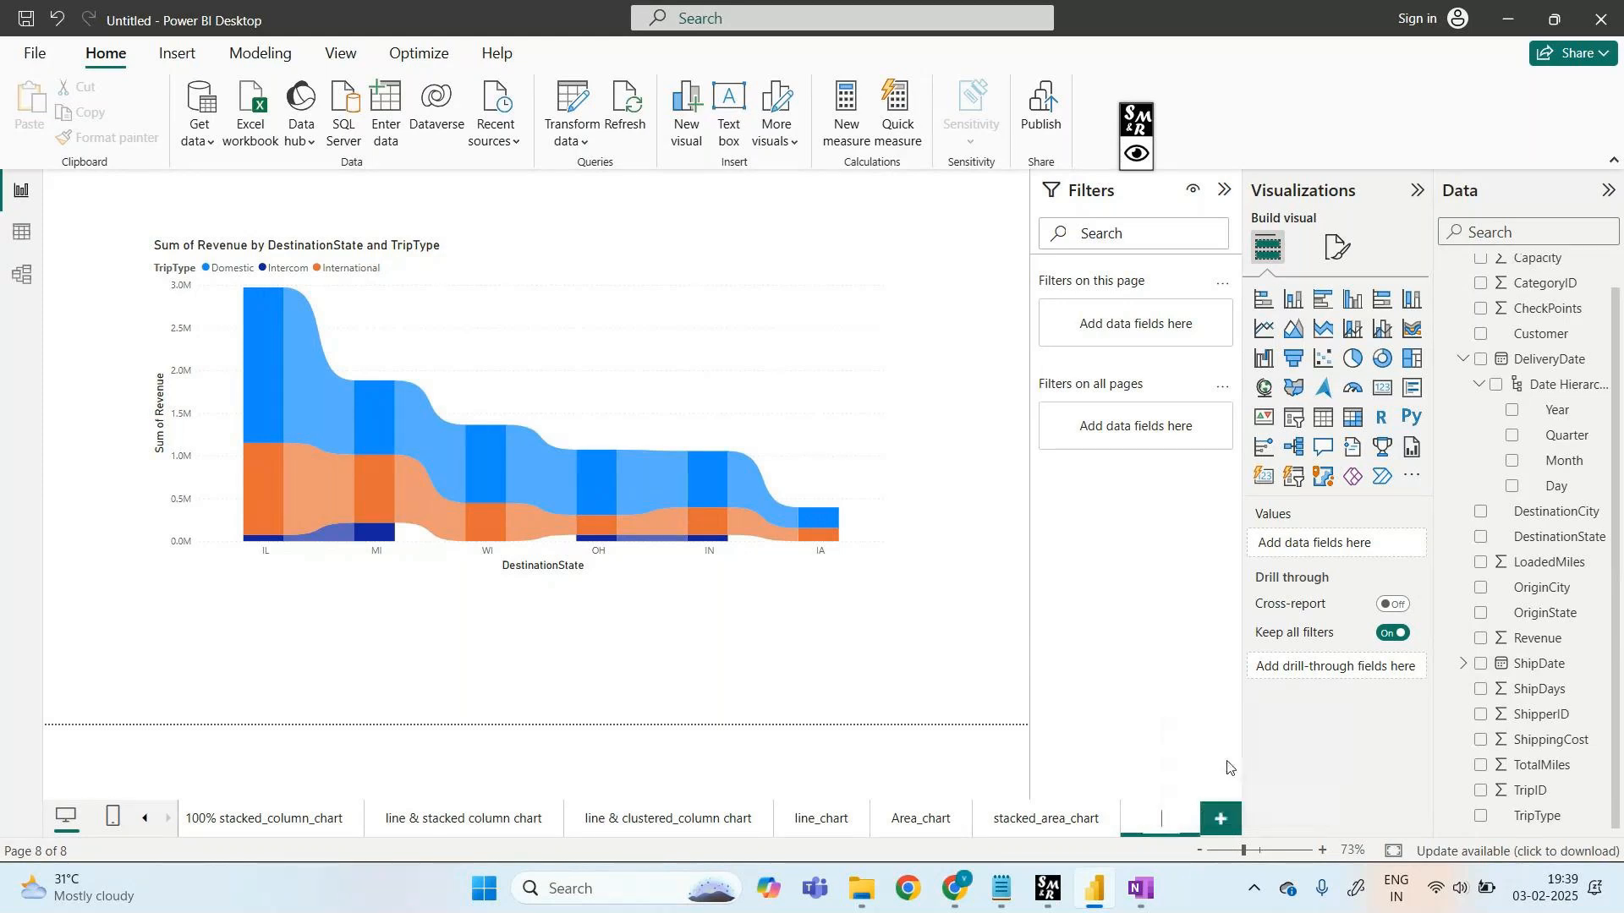
{"action": "type", "text": "ribbo"}
{"action": "type", "text": "n chart"}
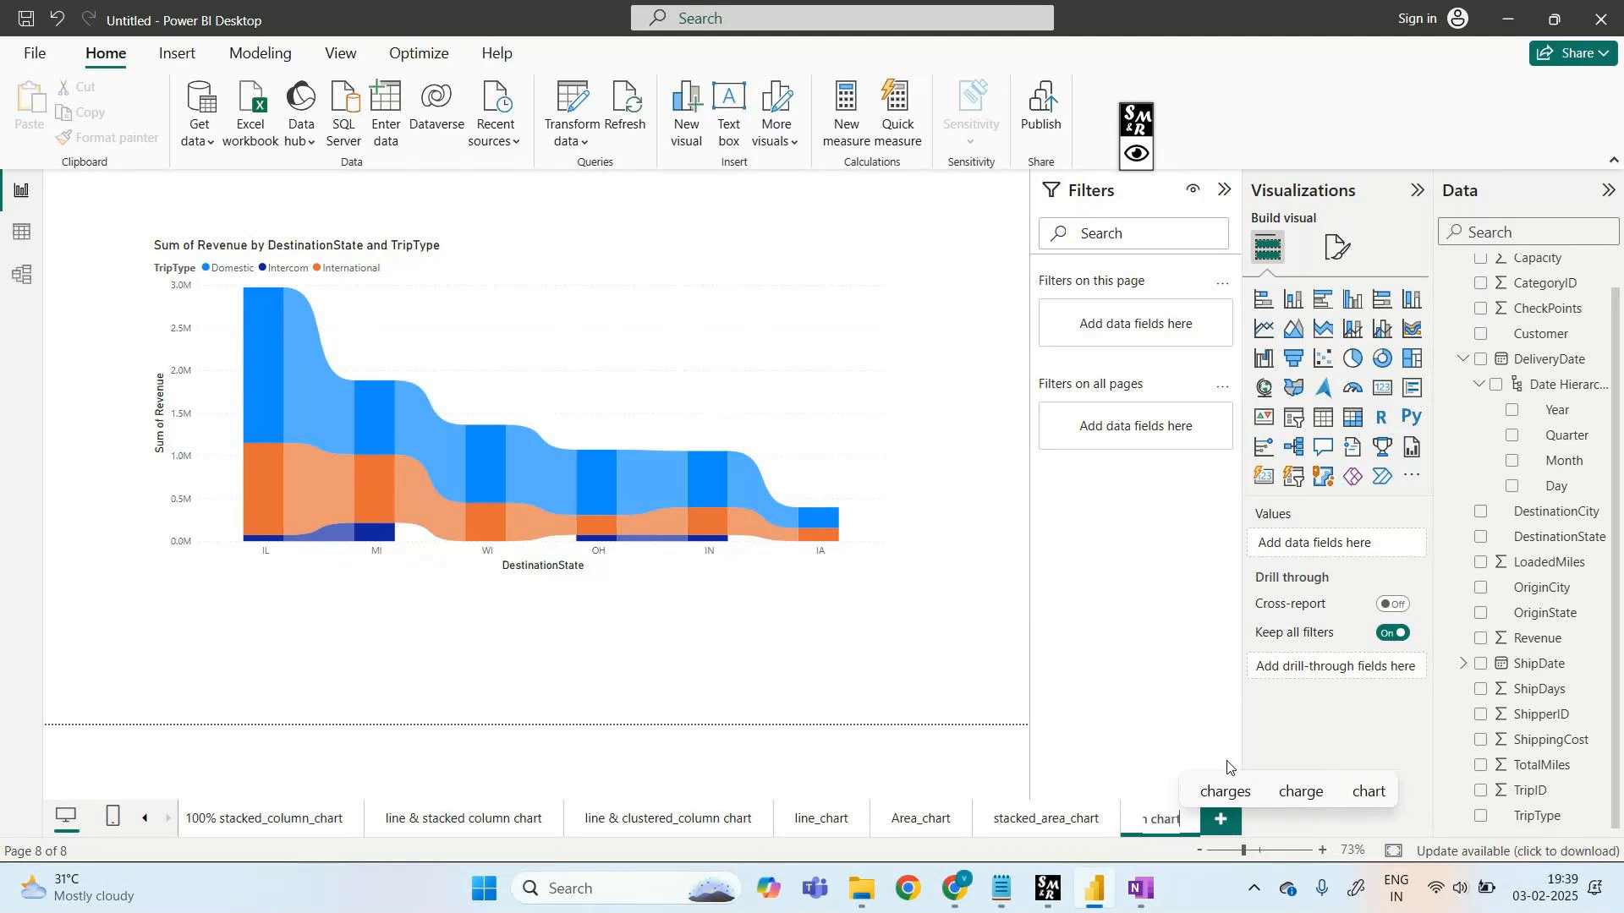
{"action": "key", "text": "Return"}
{"action": "left_click", "coordinate": [1220, 820]}
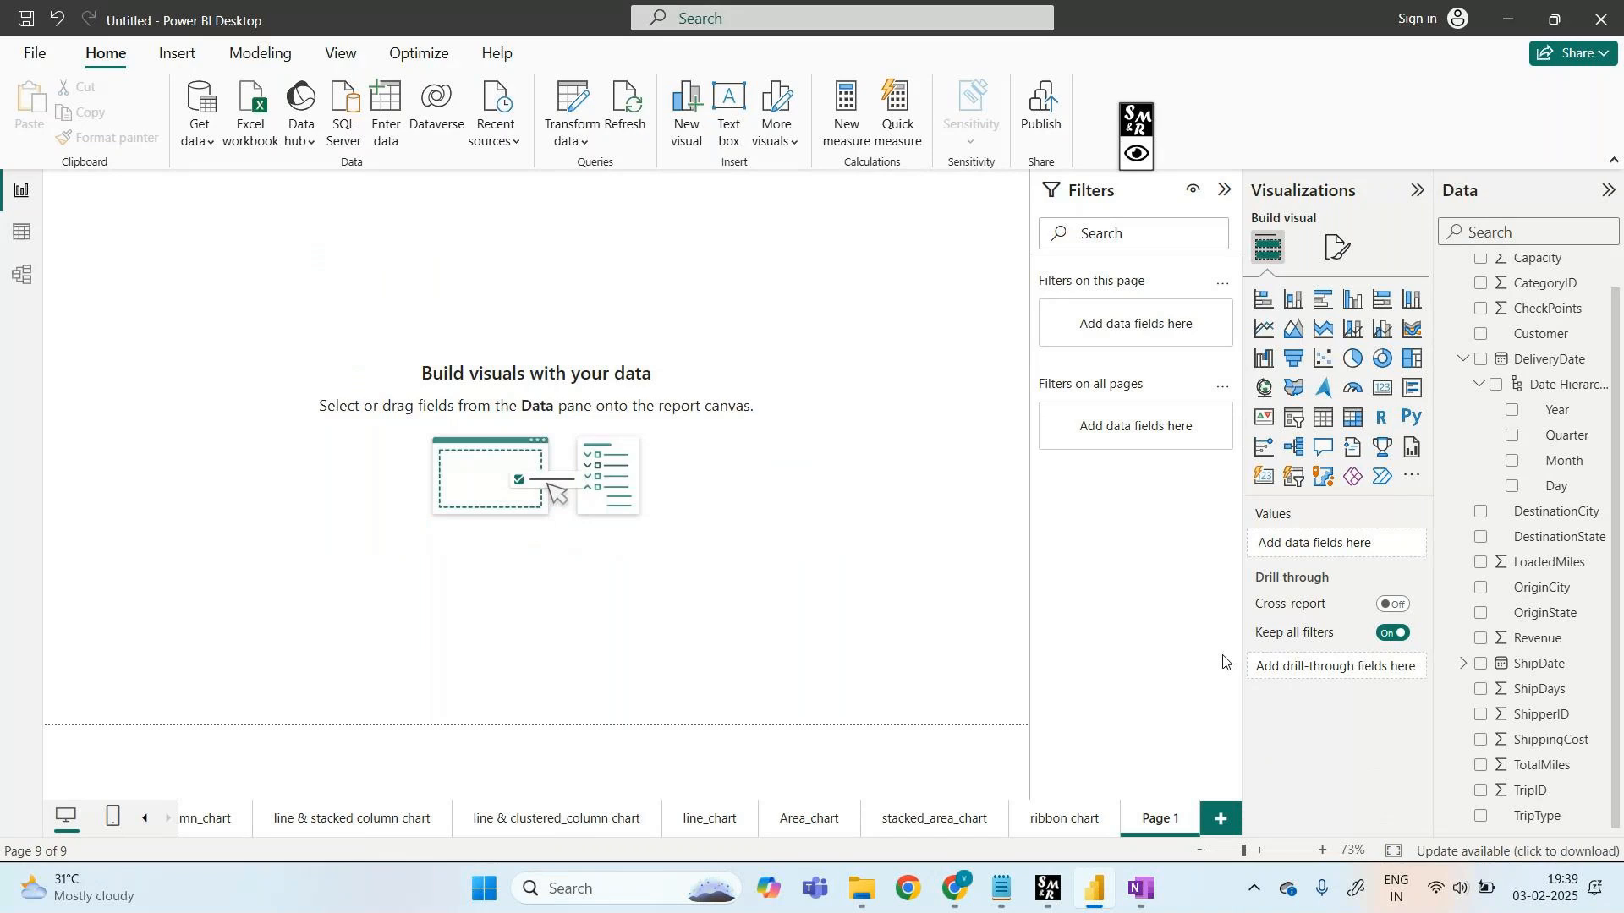
- Place a map visual on the page, switching from filled map to map, and reposition it
{"action": "left_click", "coordinate": [1289, 390]}
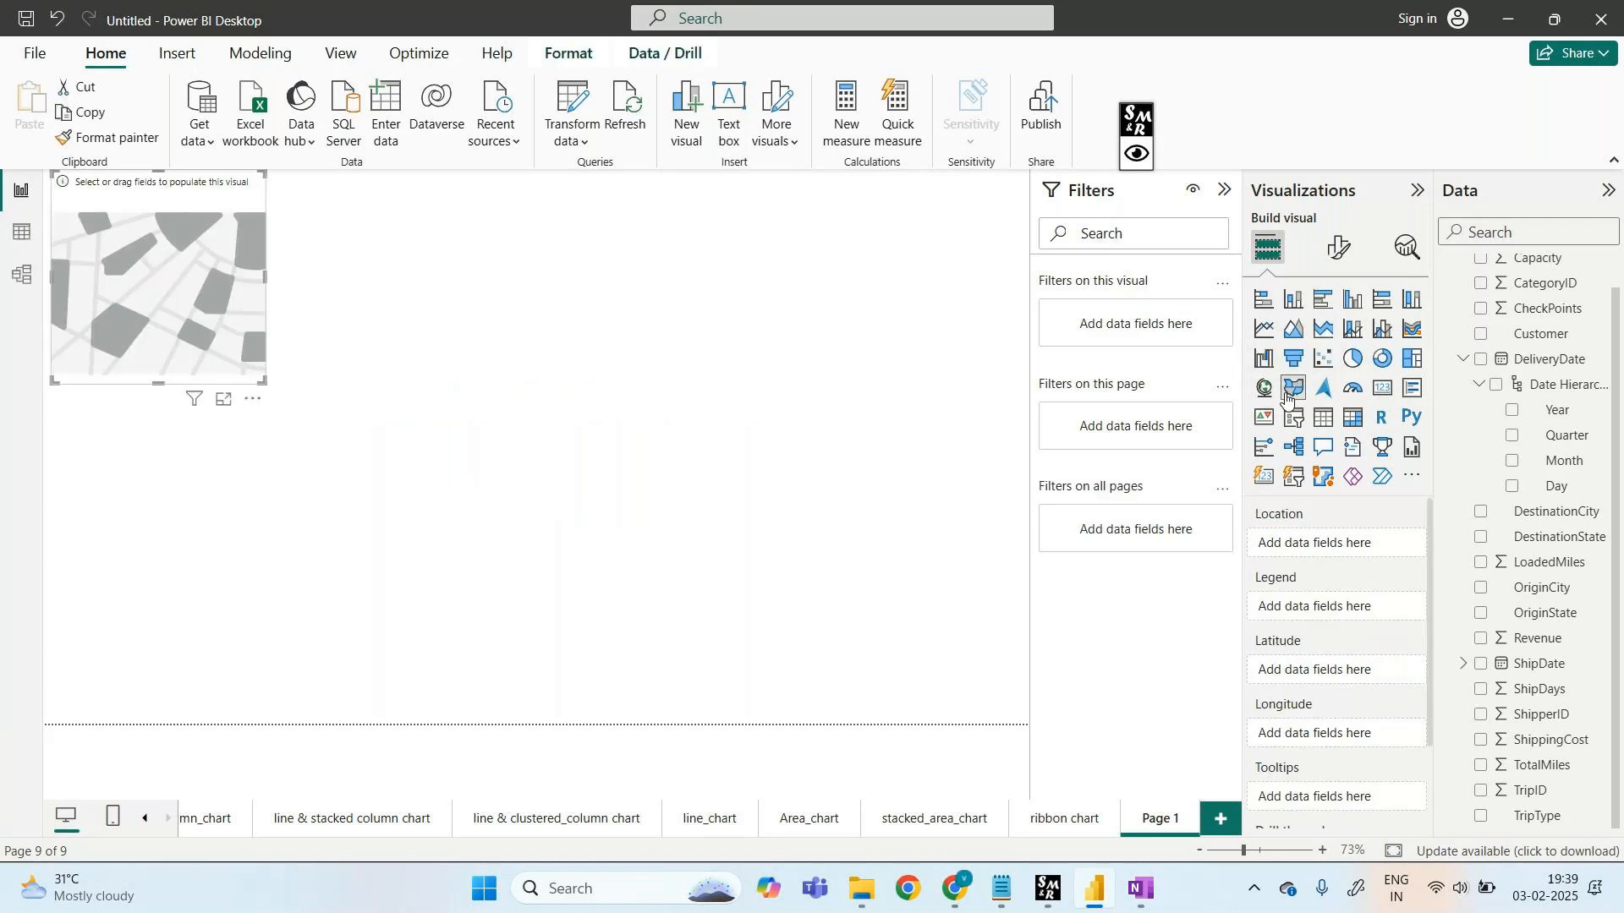
{"action": "left_click_drag", "start_coordinate": [146, 199], "coordinate": [313, 304]}
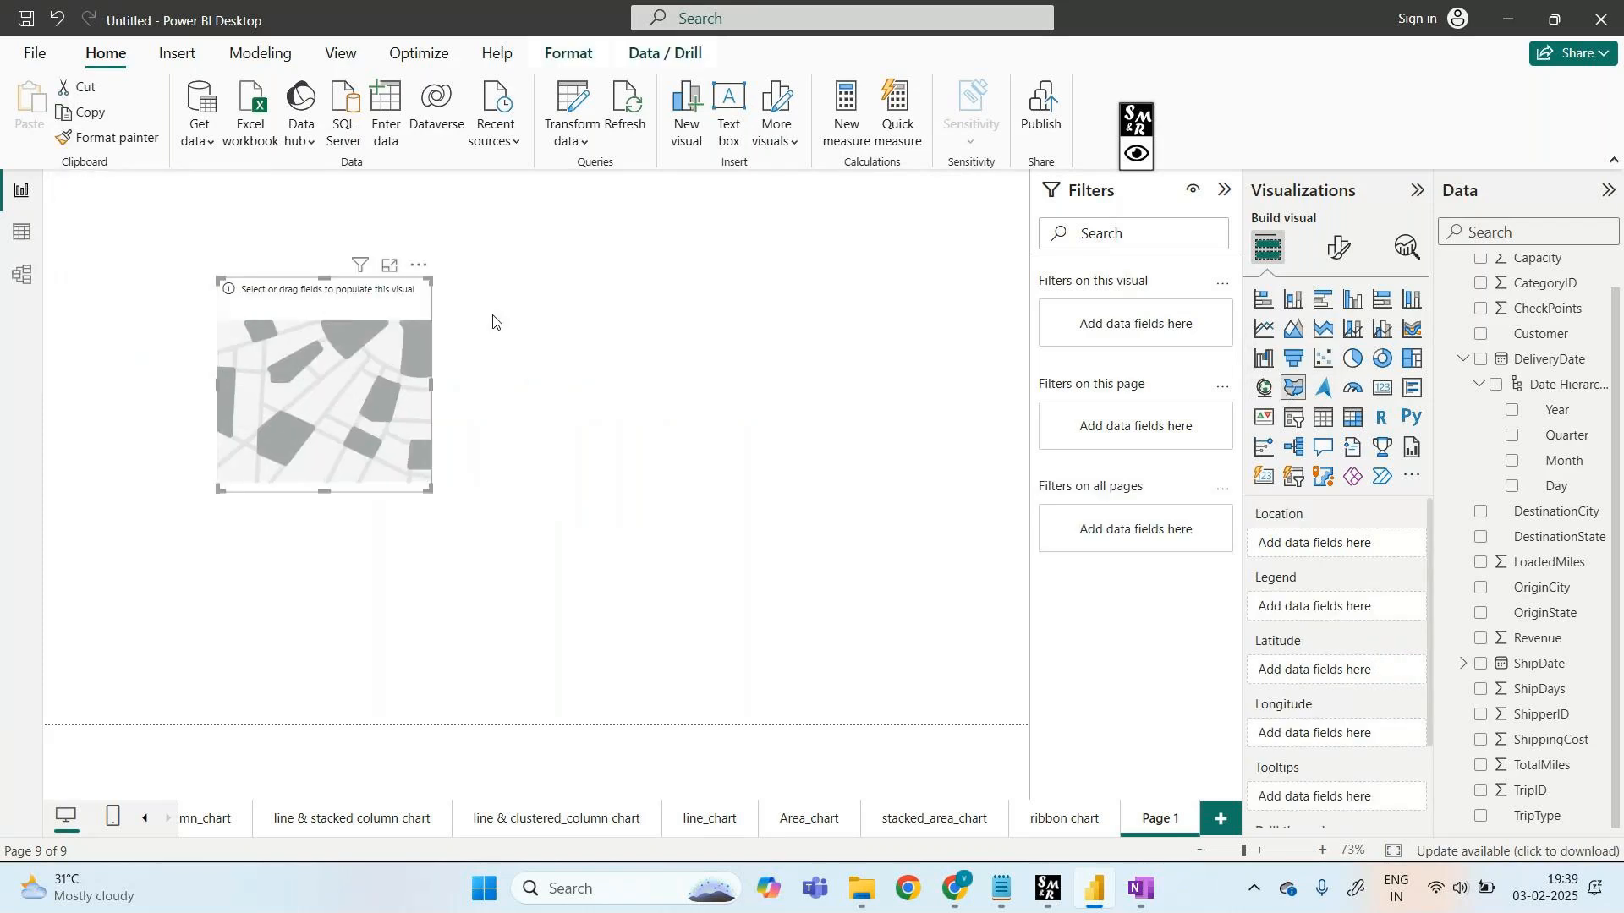
{"action": "left_click", "coordinate": [1256, 389]}
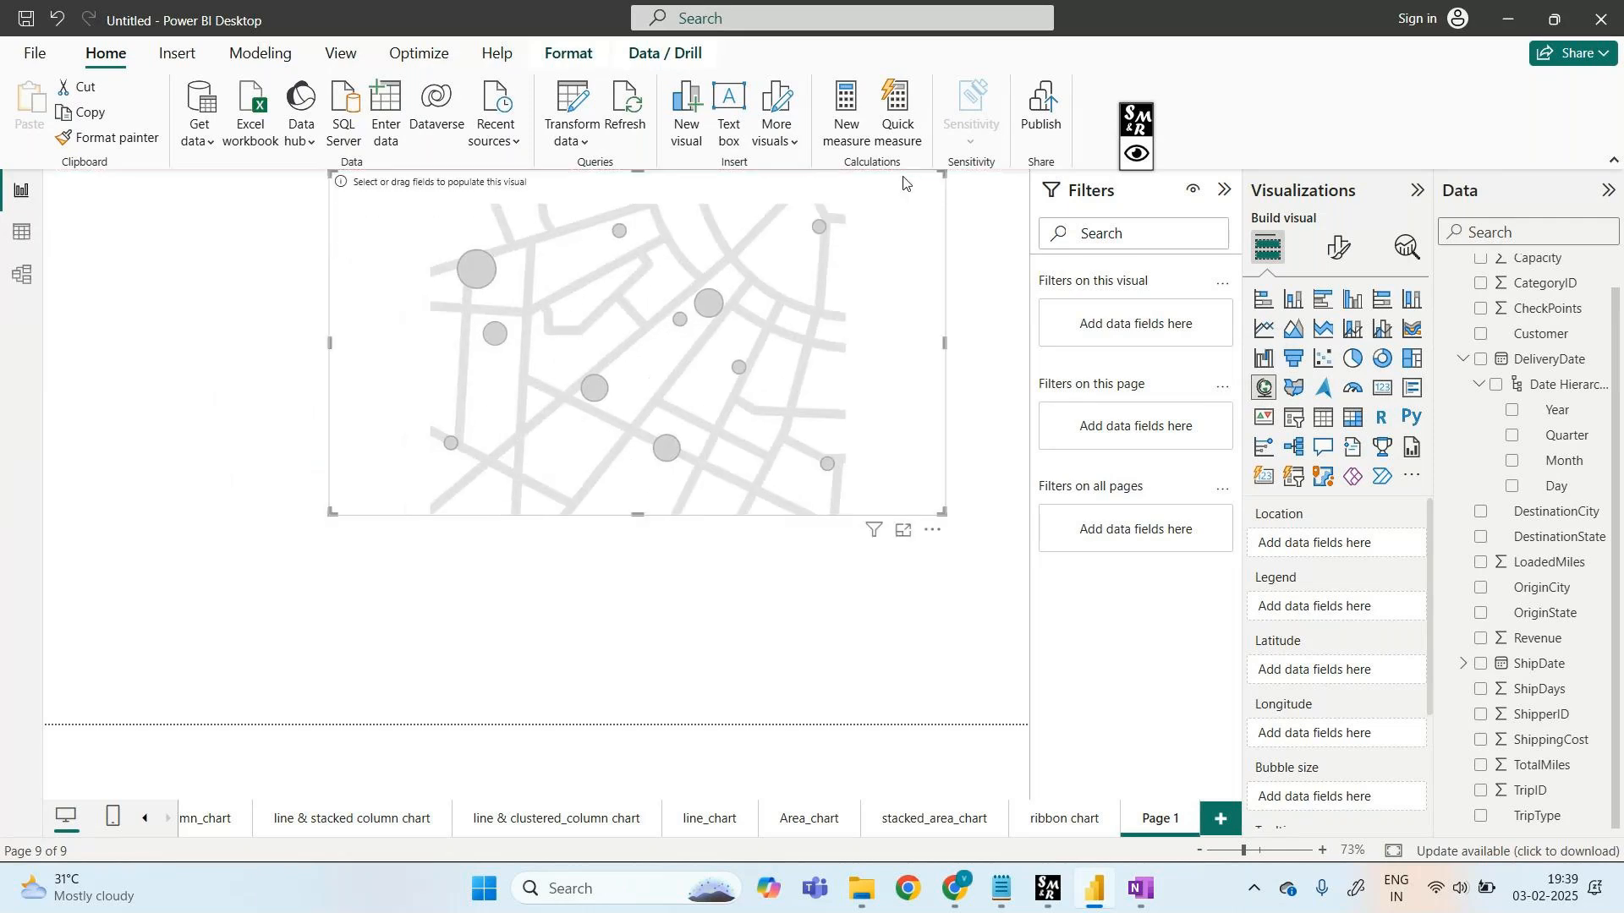
{"action": "left_click_drag", "start_coordinate": [722, 199], "coordinate": [524, 315]}
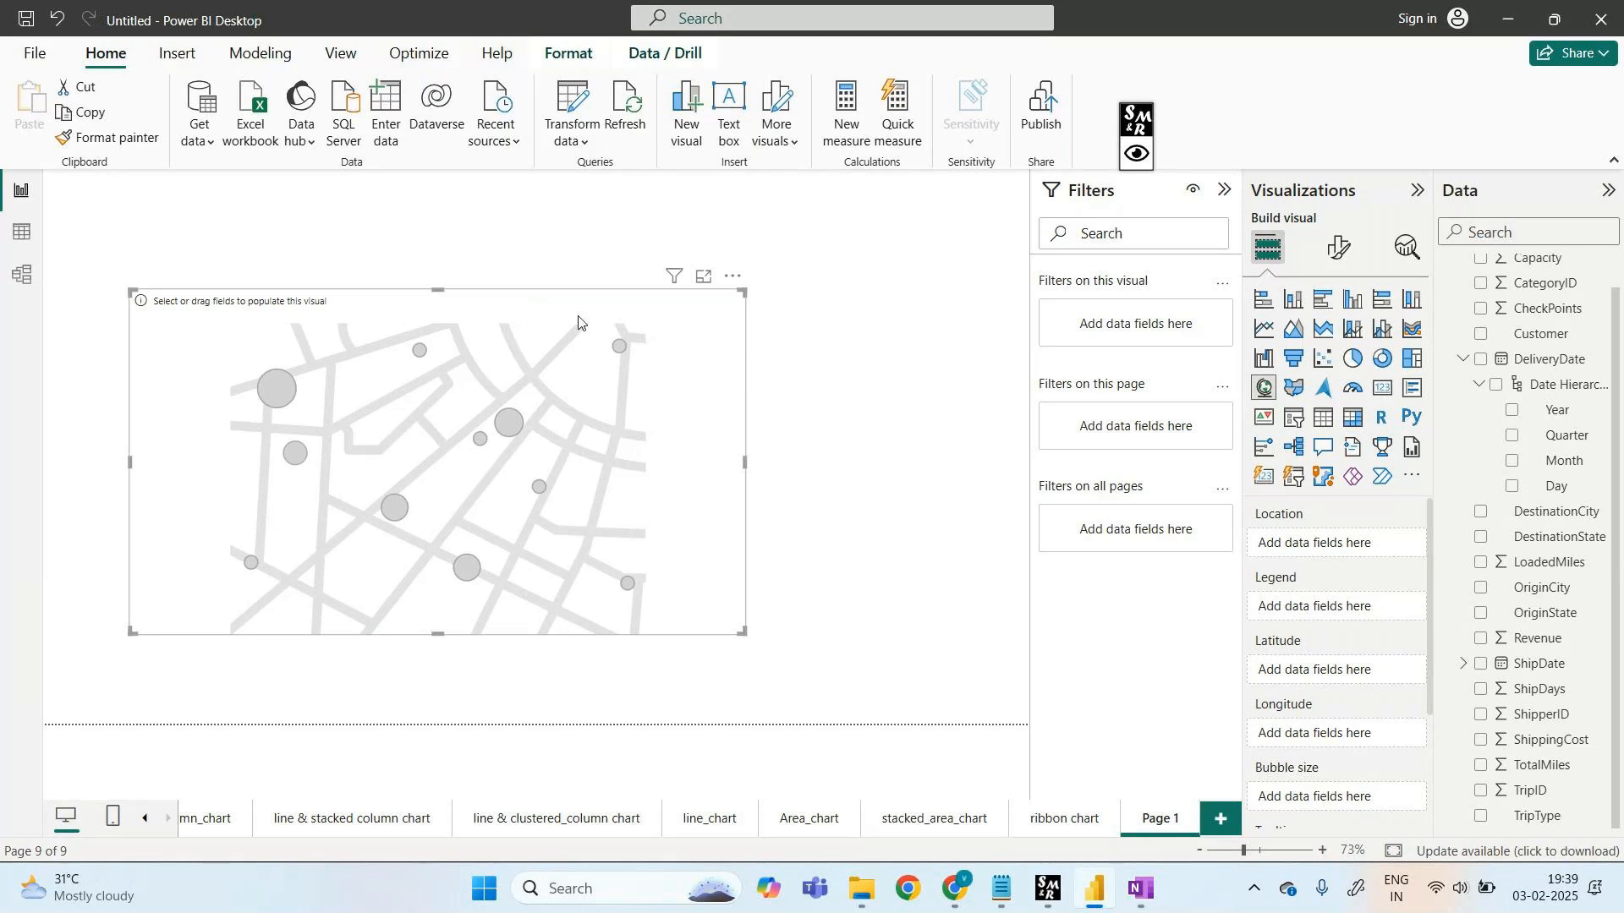
- Try OriginState on the map, then replace it with DestinationState as location and latitude
{"action": "left_click_drag", "start_coordinate": [1550, 610], "coordinate": [1353, 543]}
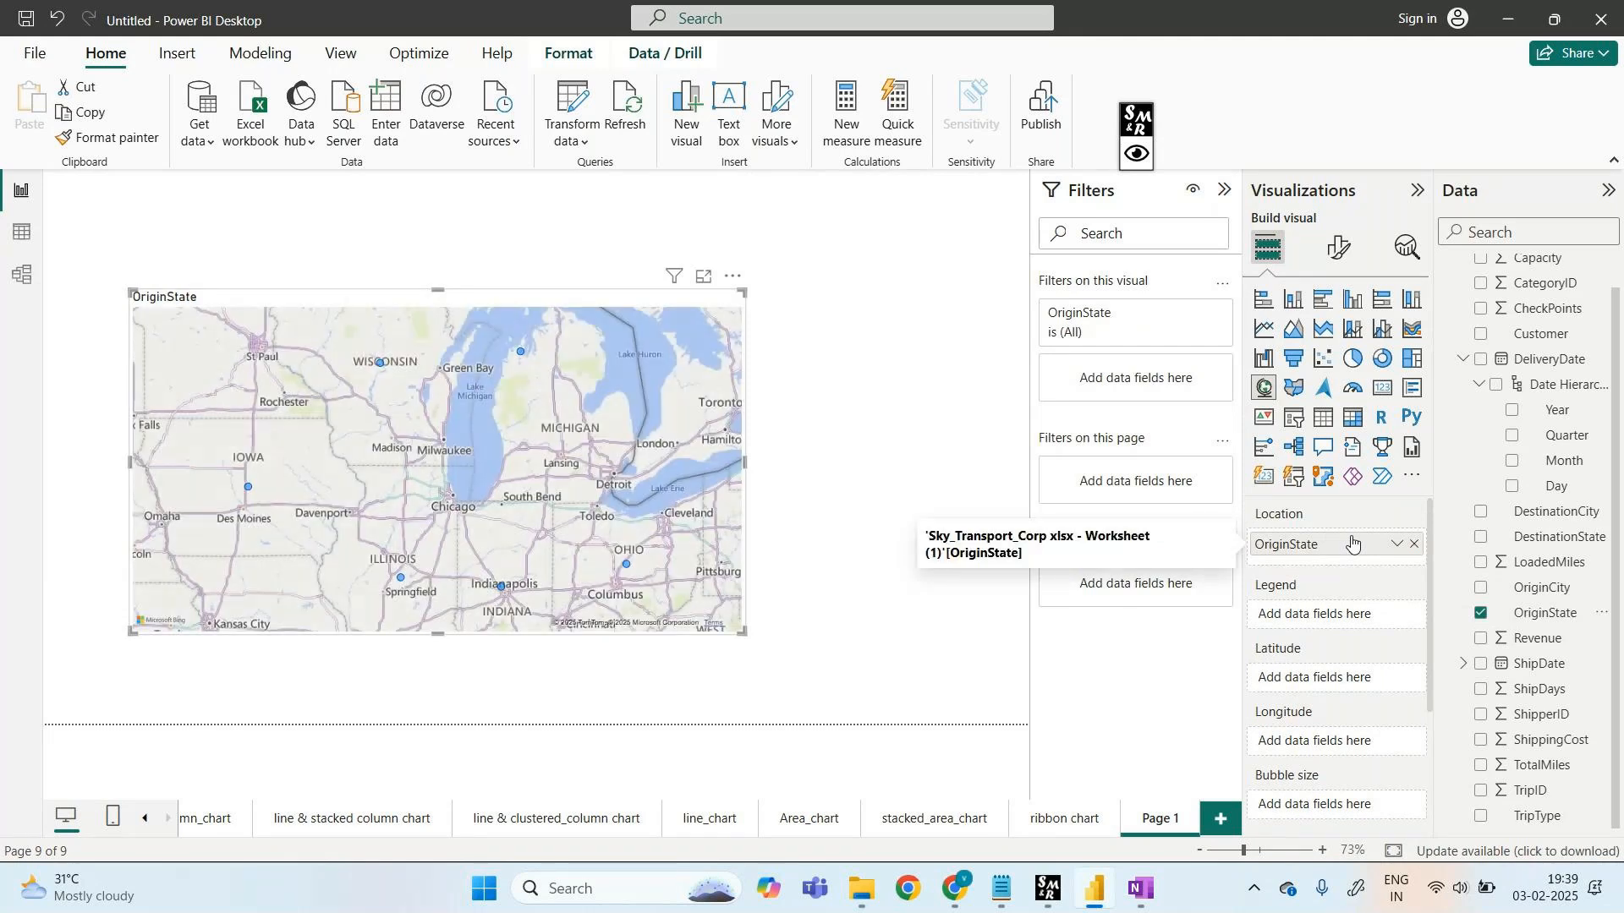
{"action": "left_click_drag", "start_coordinate": [1480, 622], "coordinate": [1336, 620]}
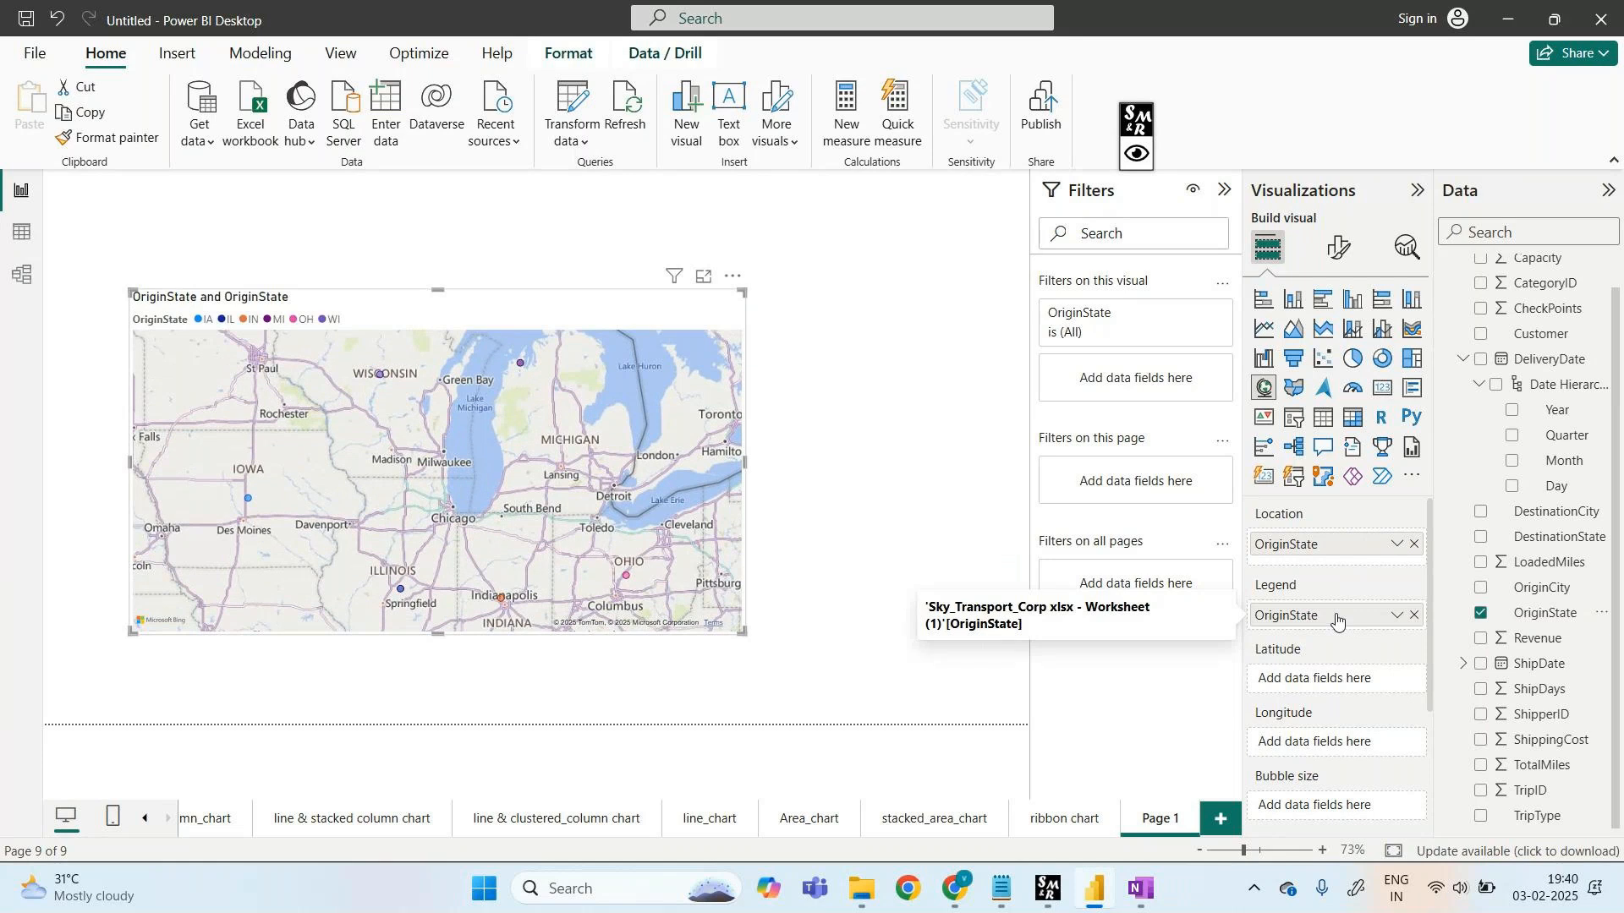
{"action": "scroll", "coordinate": [1353, 677], "scroll_direction": "down", "scroll_amount": 1}
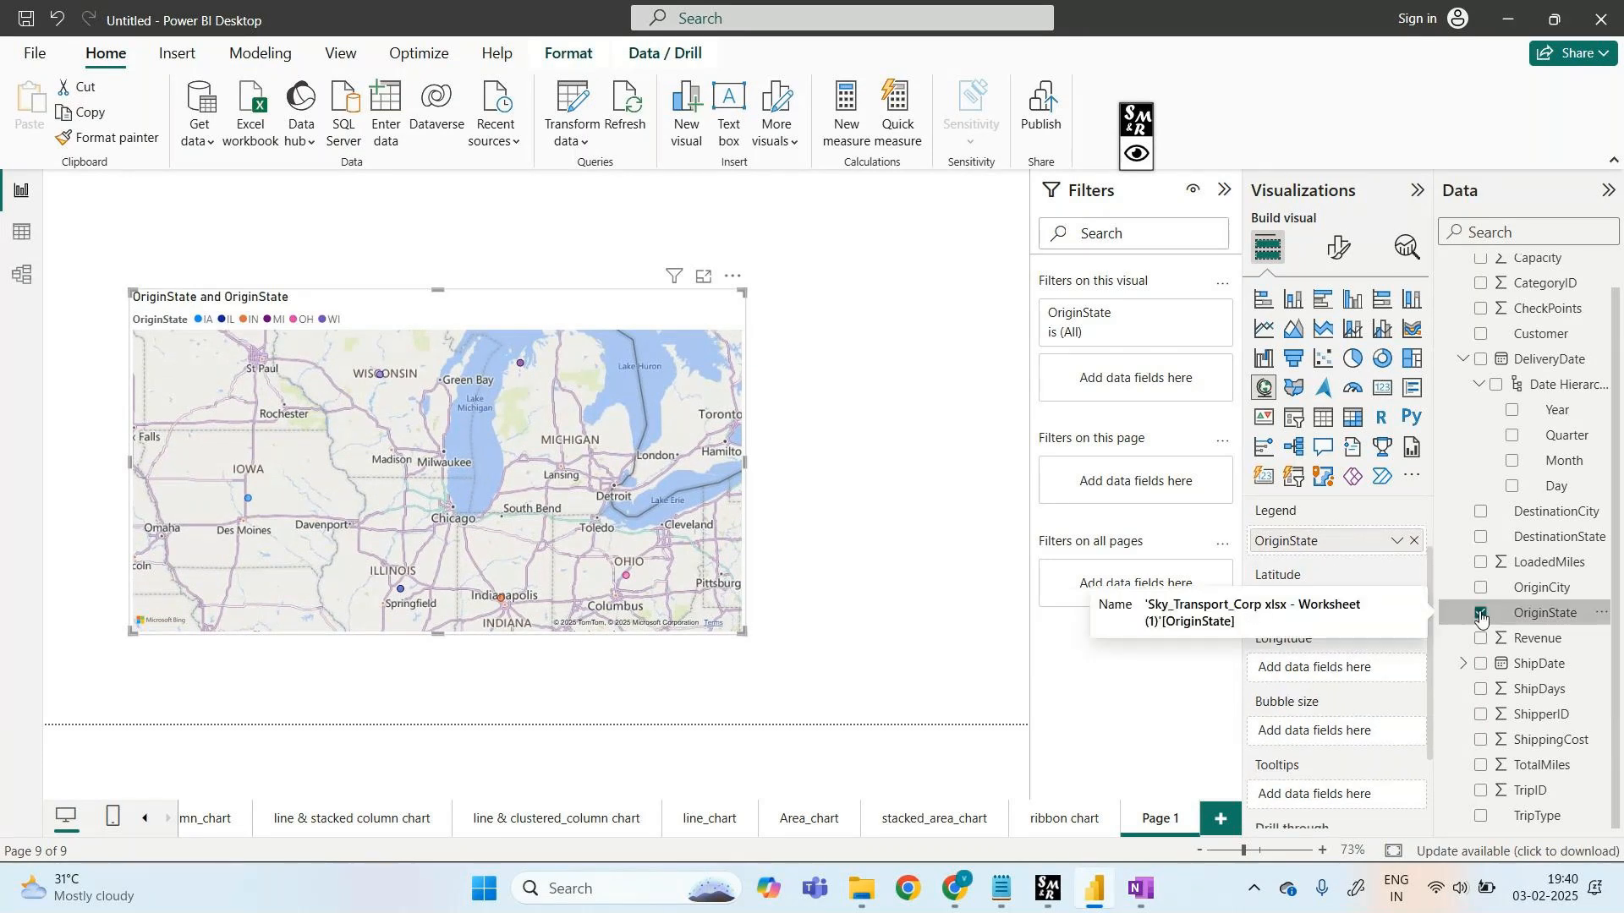
{"action": "left_click", "coordinate": [1480, 615]}
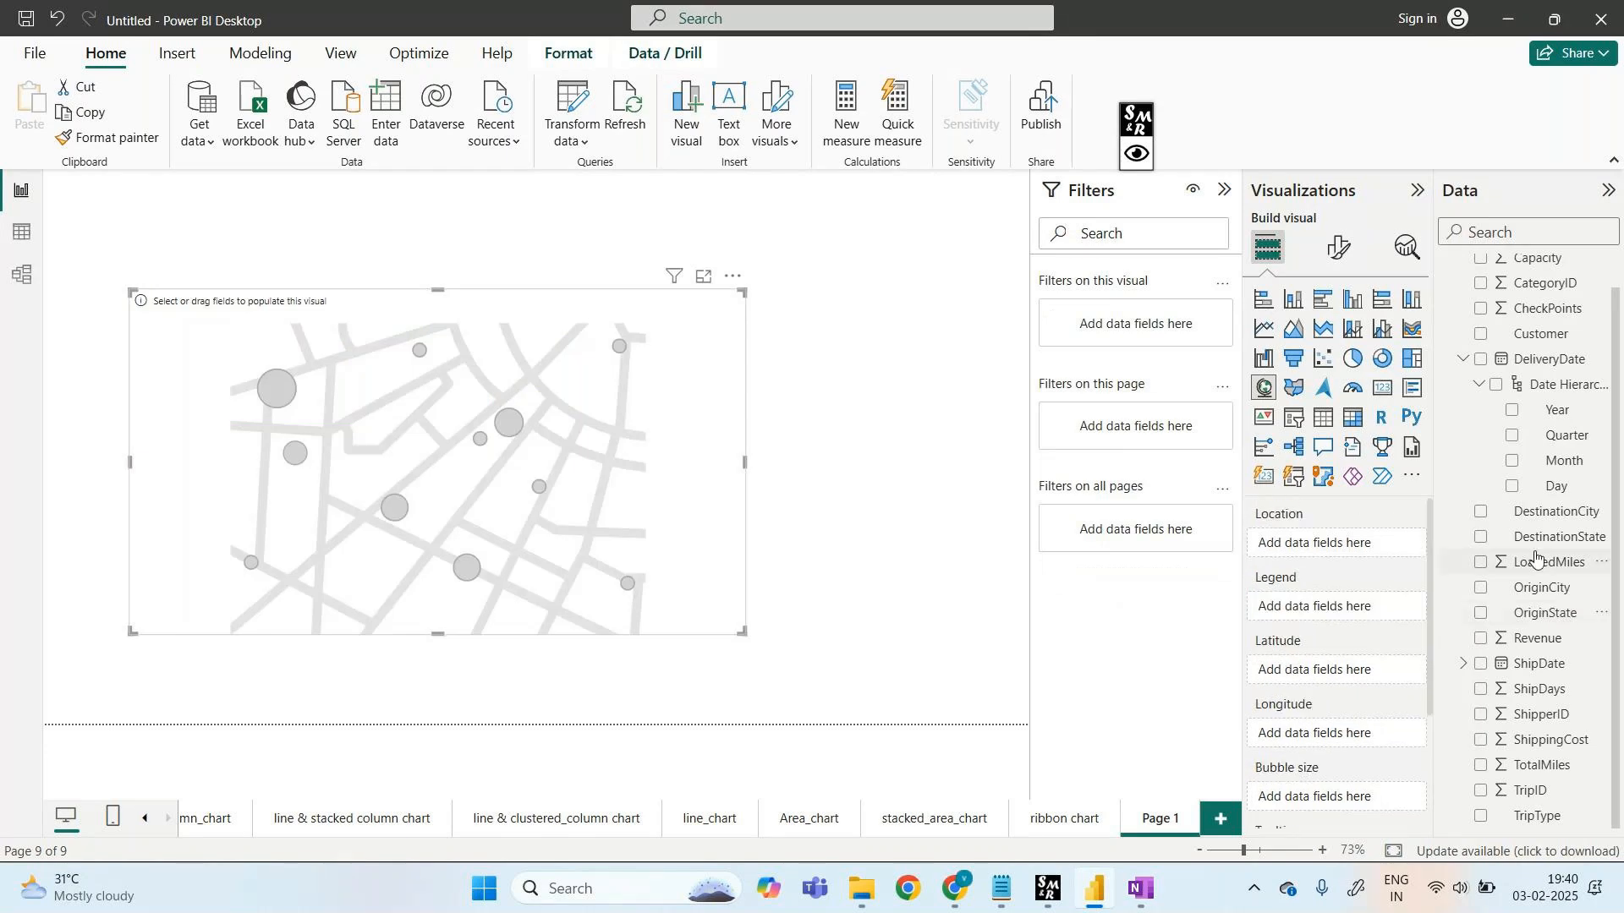
{"action": "left_click_drag", "start_coordinate": [1531, 539], "coordinate": [1323, 551]}
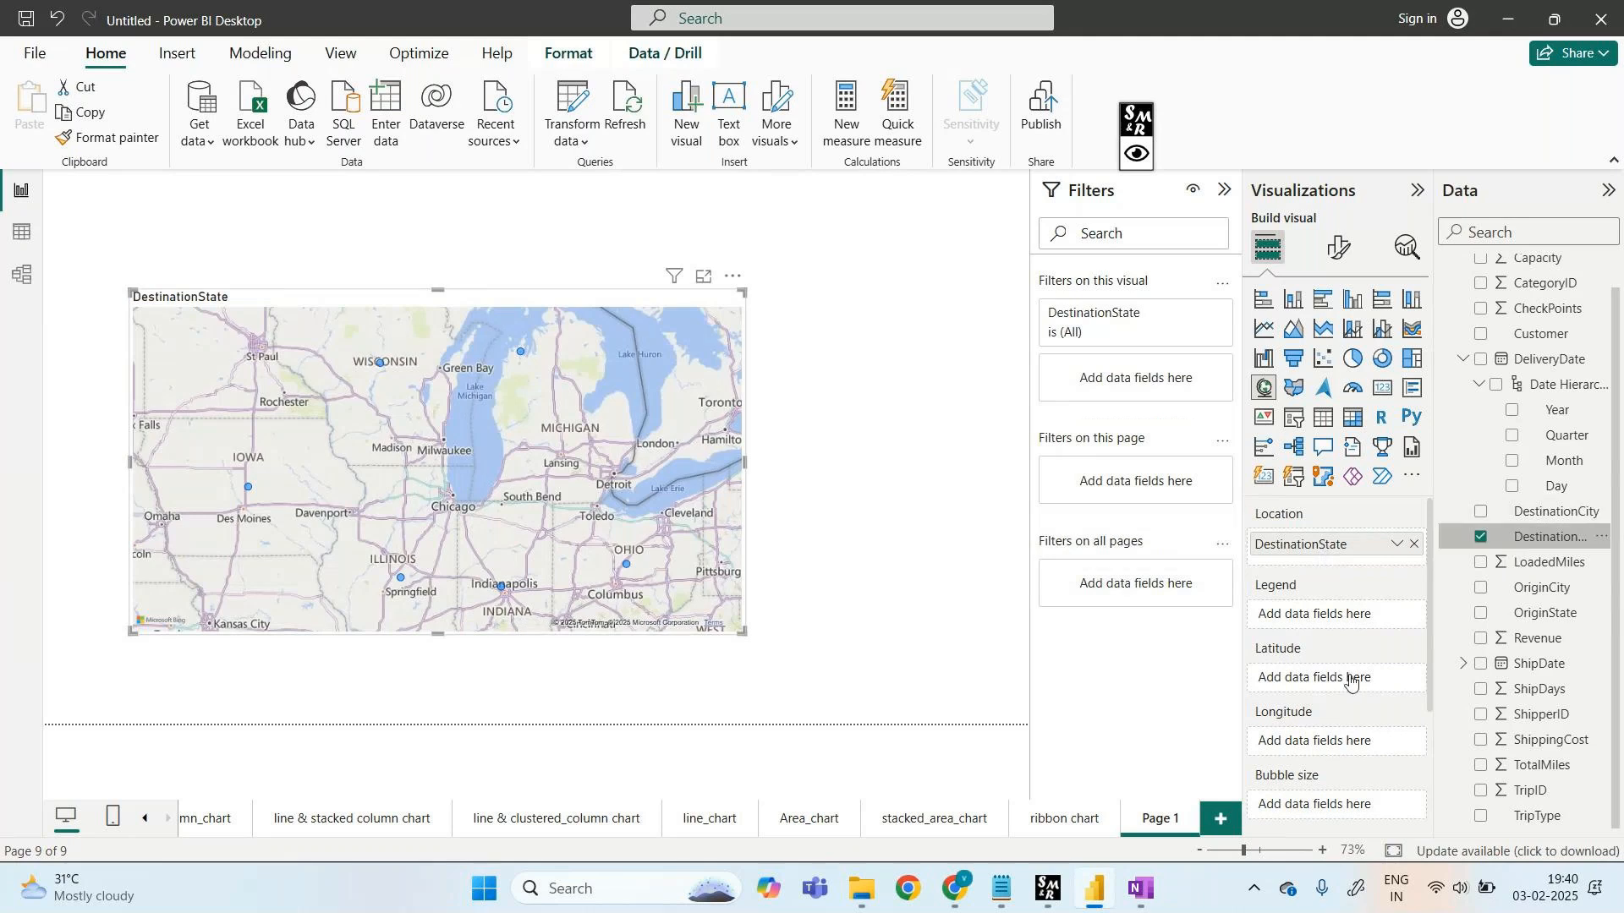
{"action": "left_click_drag", "start_coordinate": [1351, 682], "coordinate": [1351, 682]}
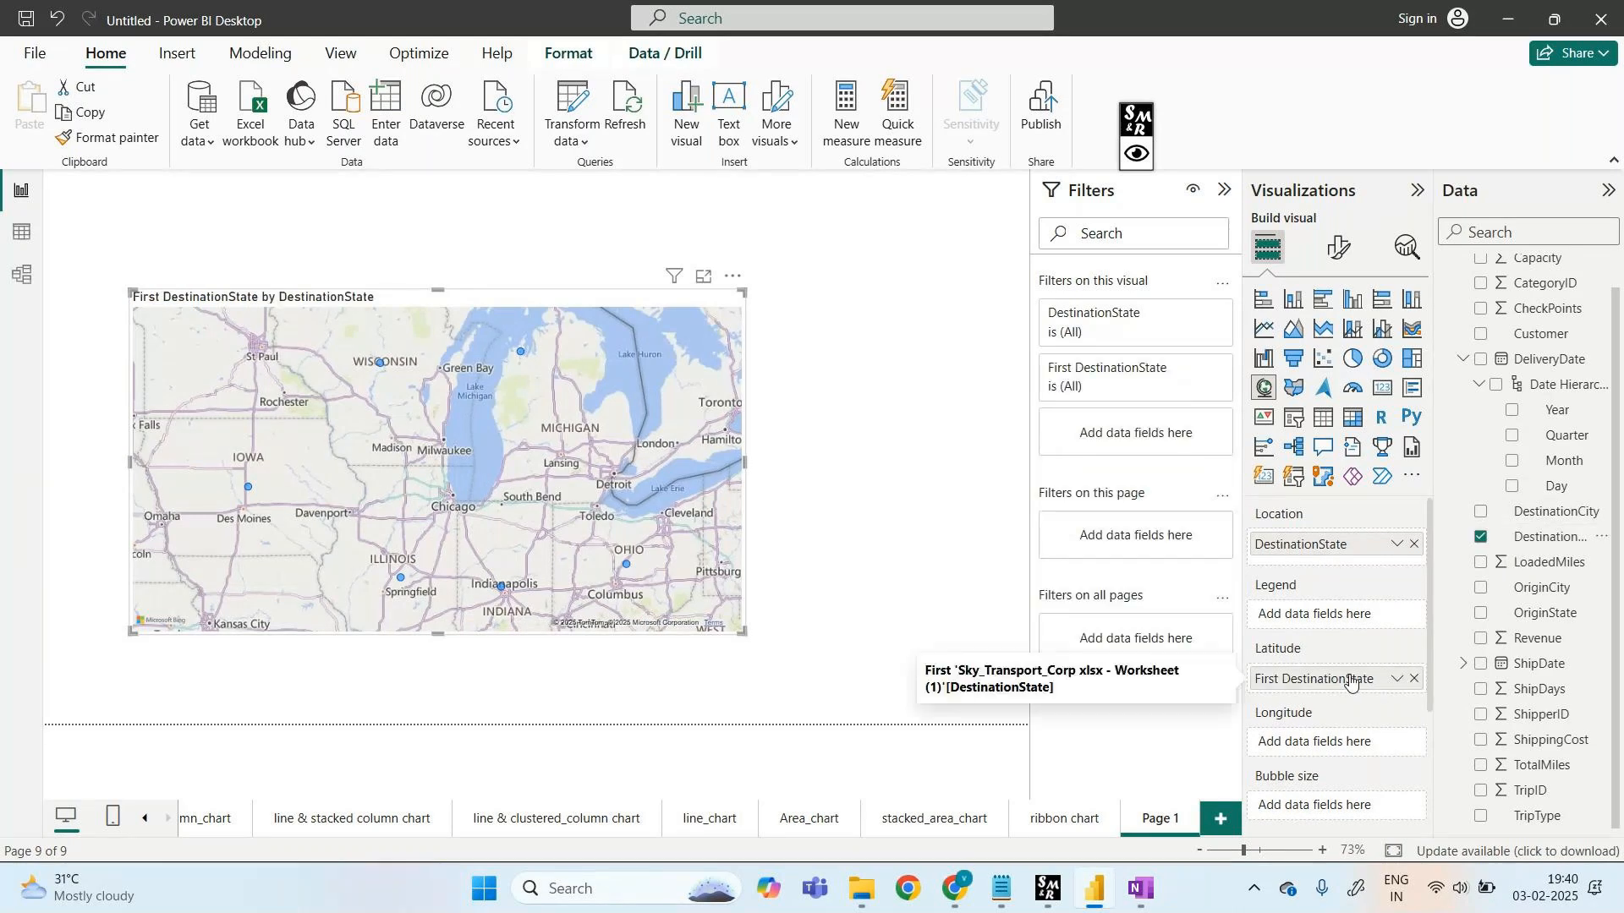
- Clear the trial OriginState longitude and DestinationState latitude from the map
{"action": "left_click_drag", "start_coordinate": [1543, 620], "coordinate": [1354, 741]}
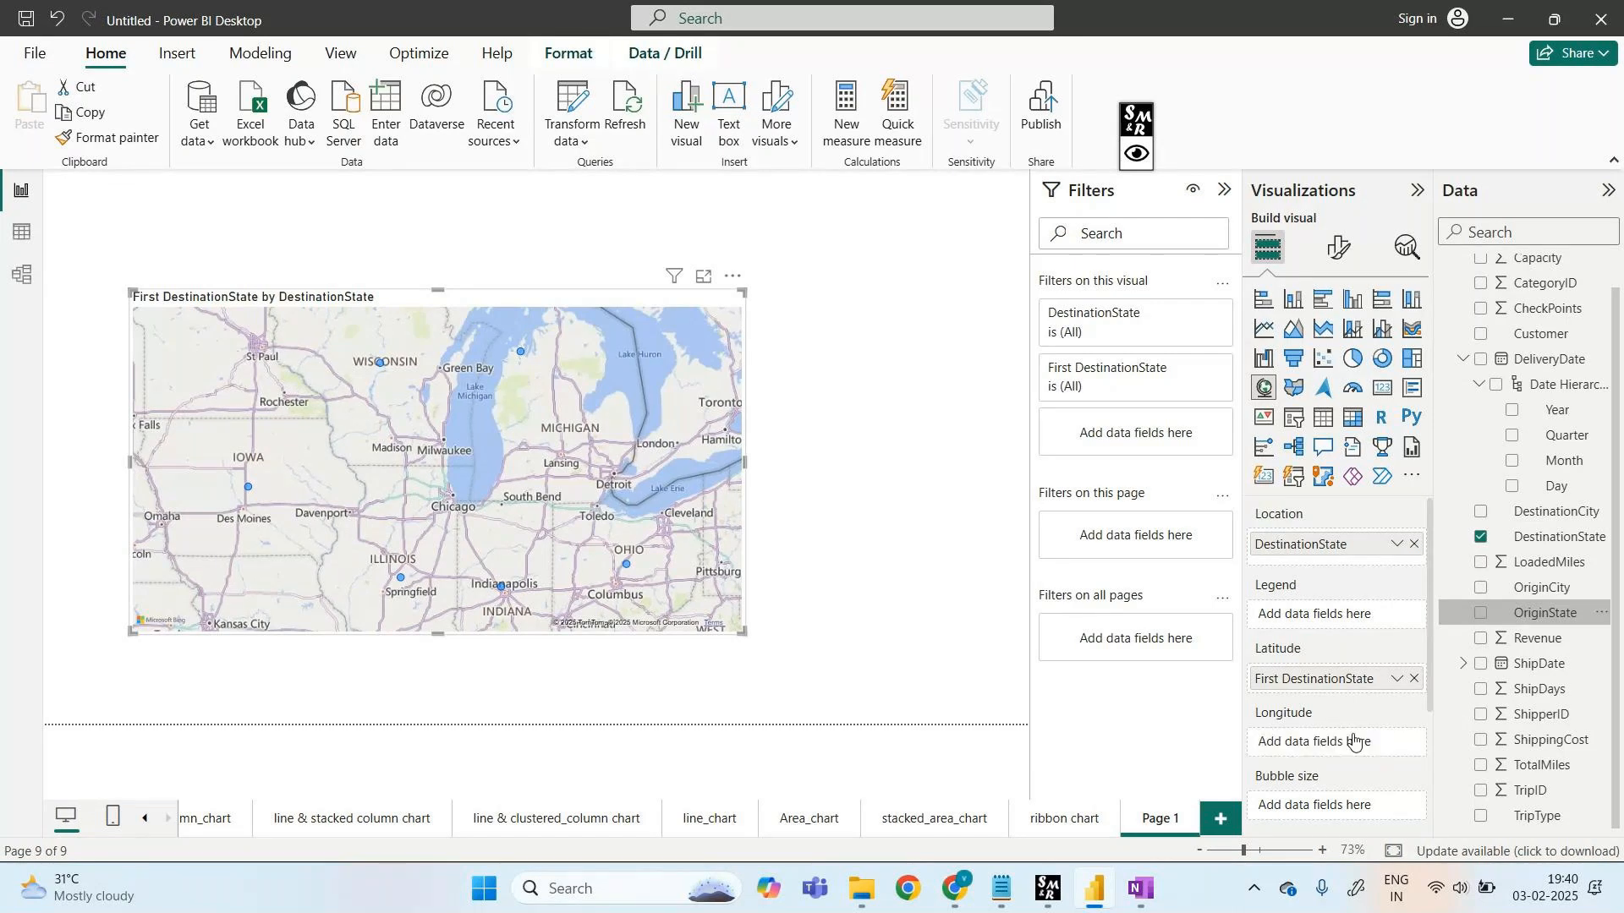
{"action": "left_click", "coordinate": [1414, 742]}
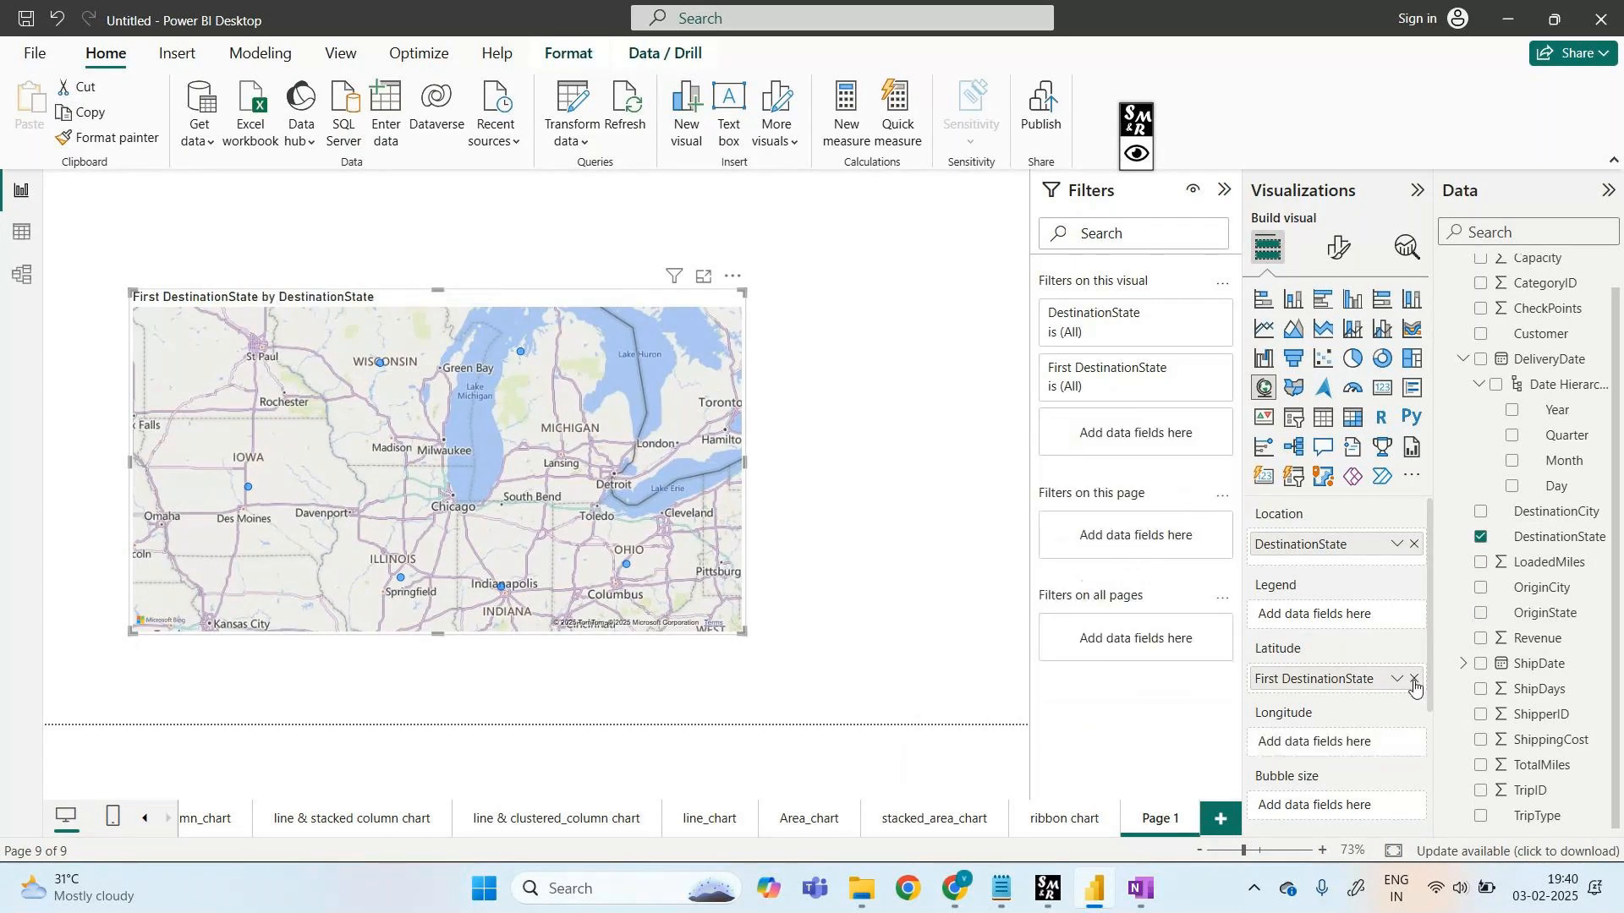
{"action": "left_click", "coordinate": [1414, 679]}
- Use Revenue as the map legend and bubble size, then view the map in focus mode
{"action": "left_click_drag", "start_coordinate": [1538, 638], "coordinate": [1366, 615]}
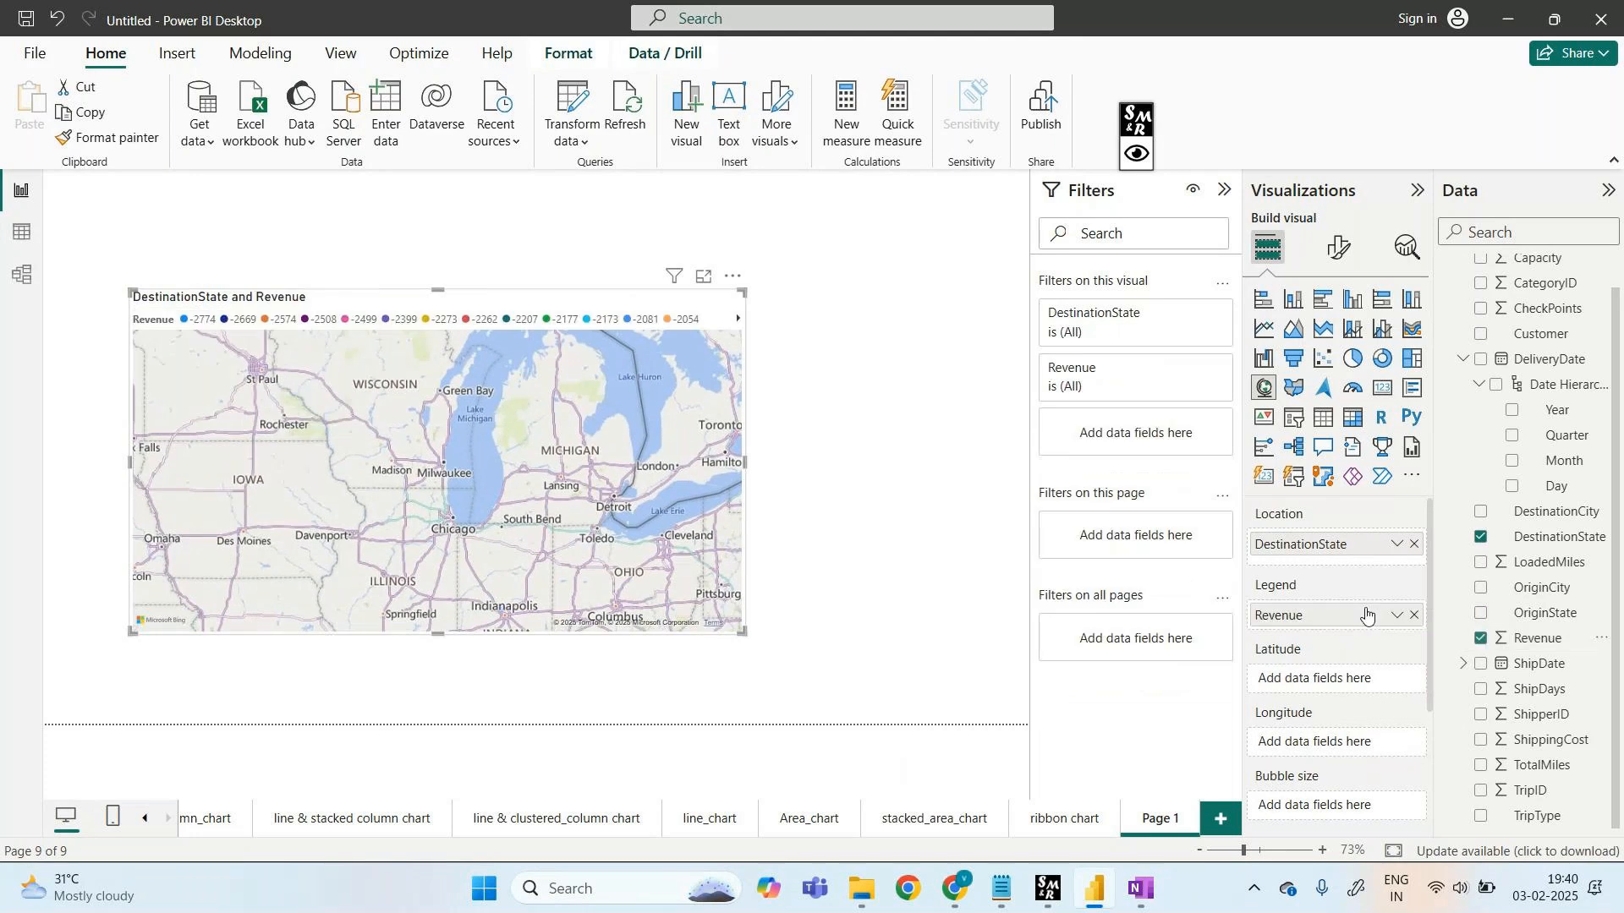
{"action": "left_click_drag", "start_coordinate": [1538, 638], "coordinate": [1338, 809]}
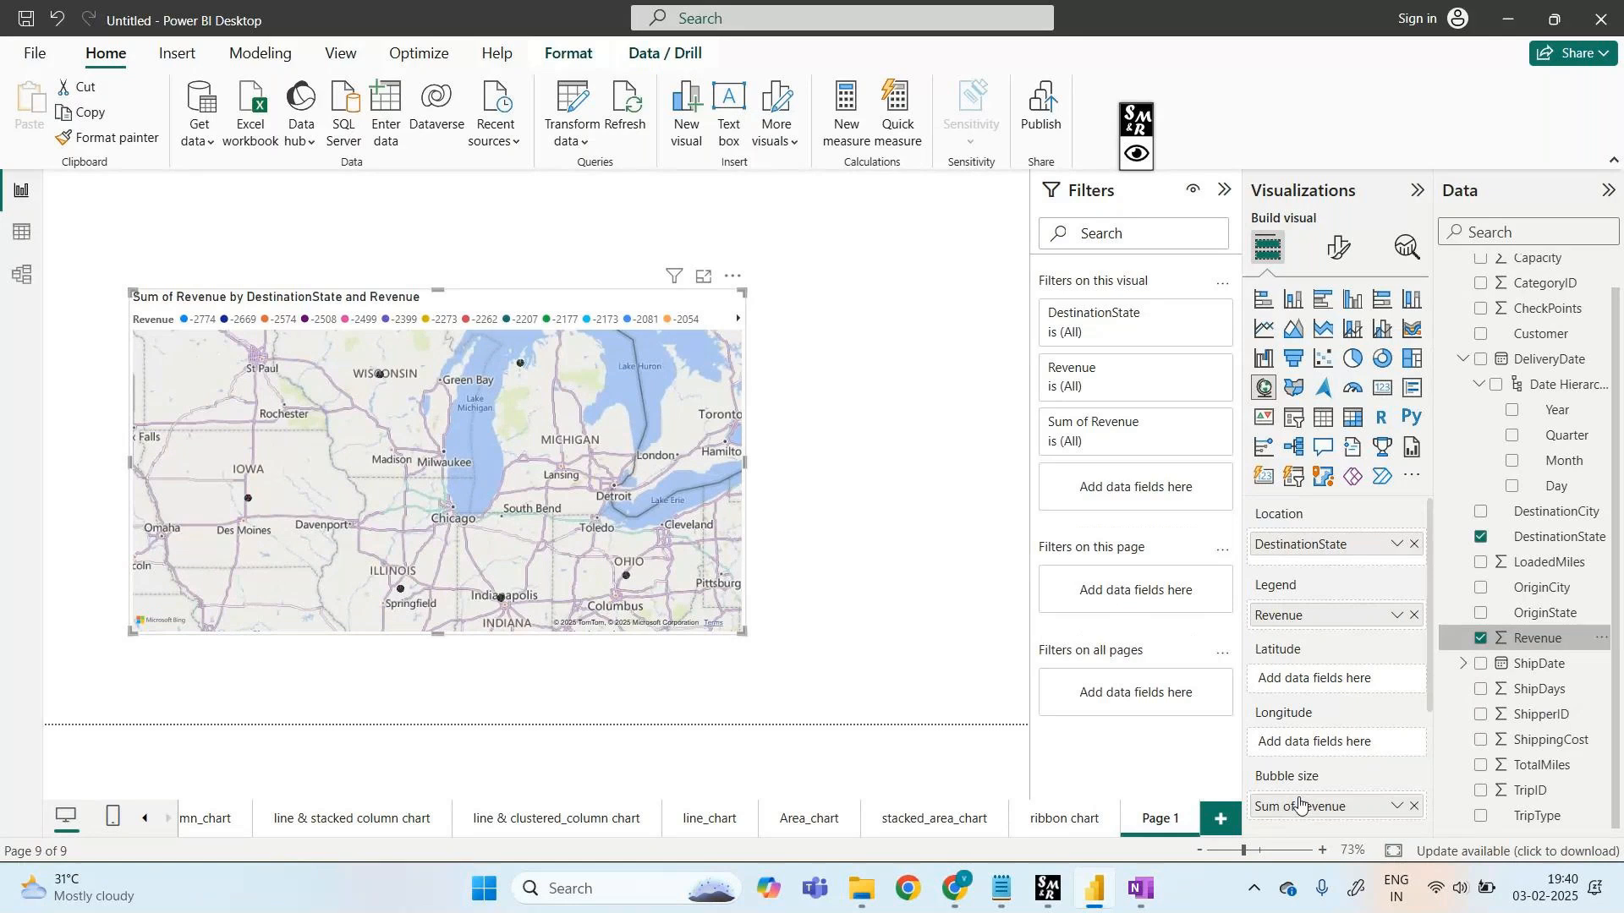
{"action": "left_click", "coordinate": [705, 278]}
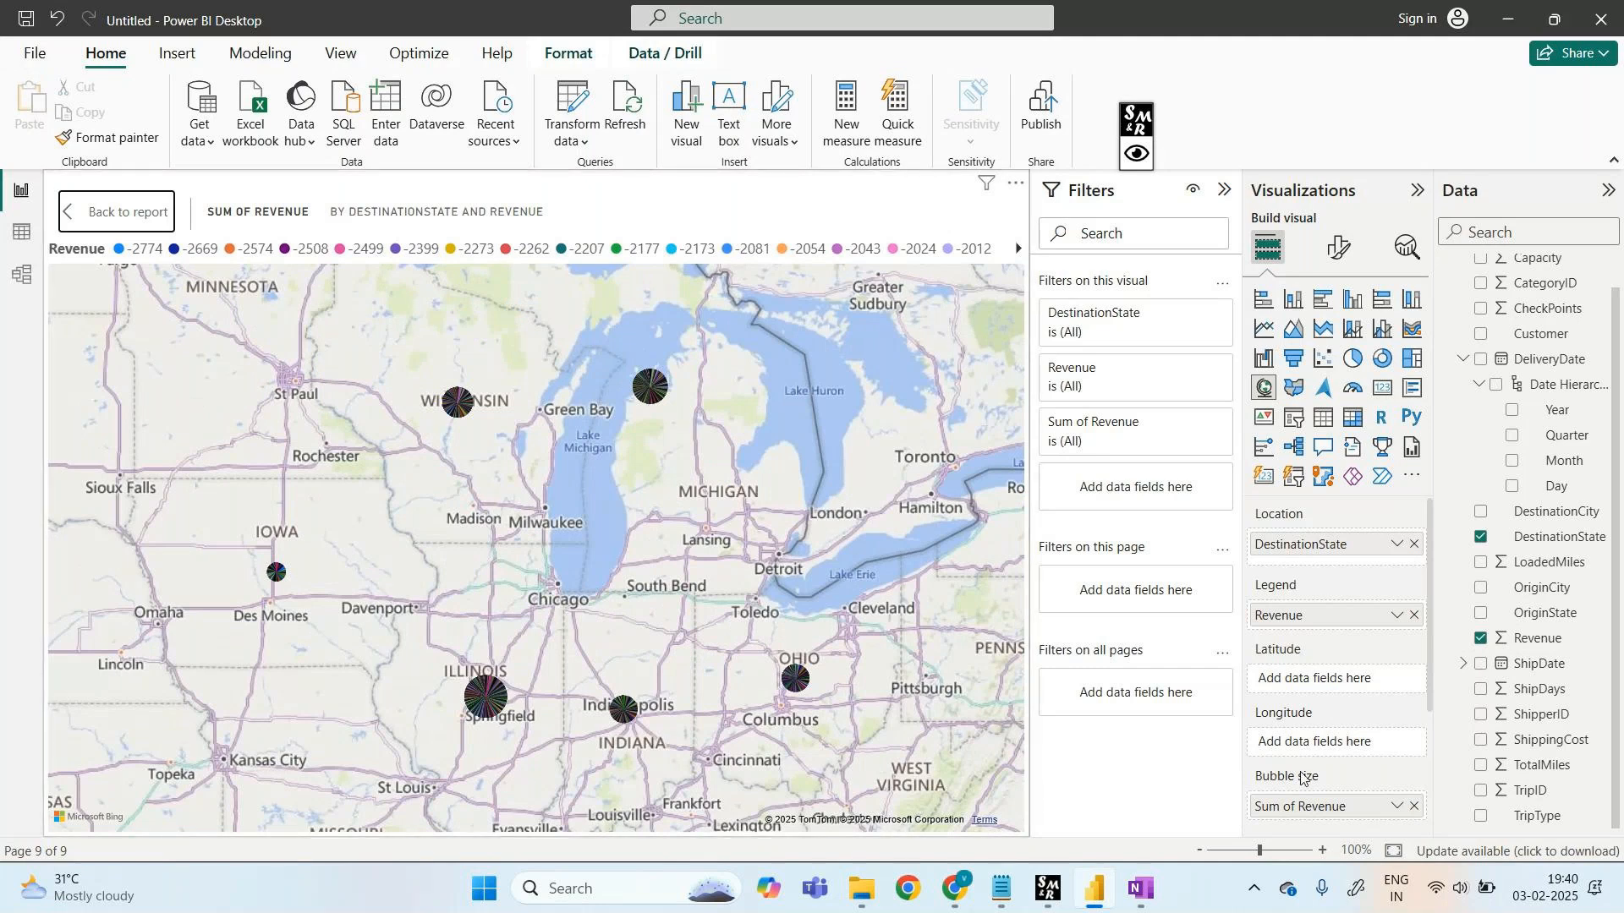
- Highlight Sum of Revenue with an annotation box, then erase it
{"action": "scroll", "coordinate": [1294, 769], "scroll_direction": "down", "scroll_amount": 2}
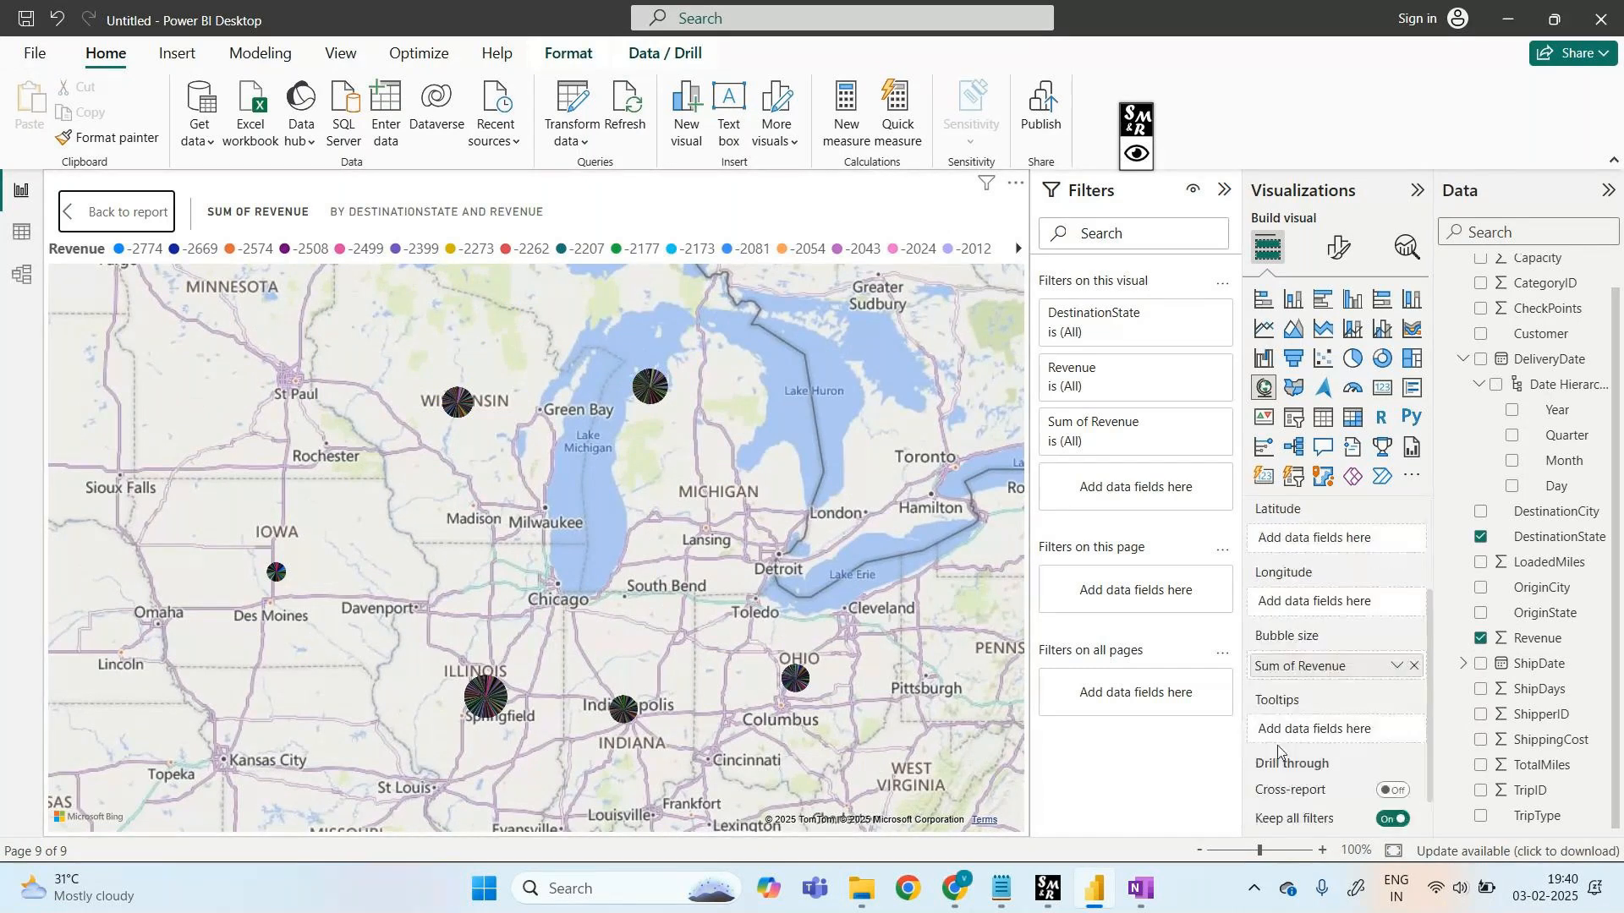
{"action": "left_click", "coordinate": [1136, 156]}
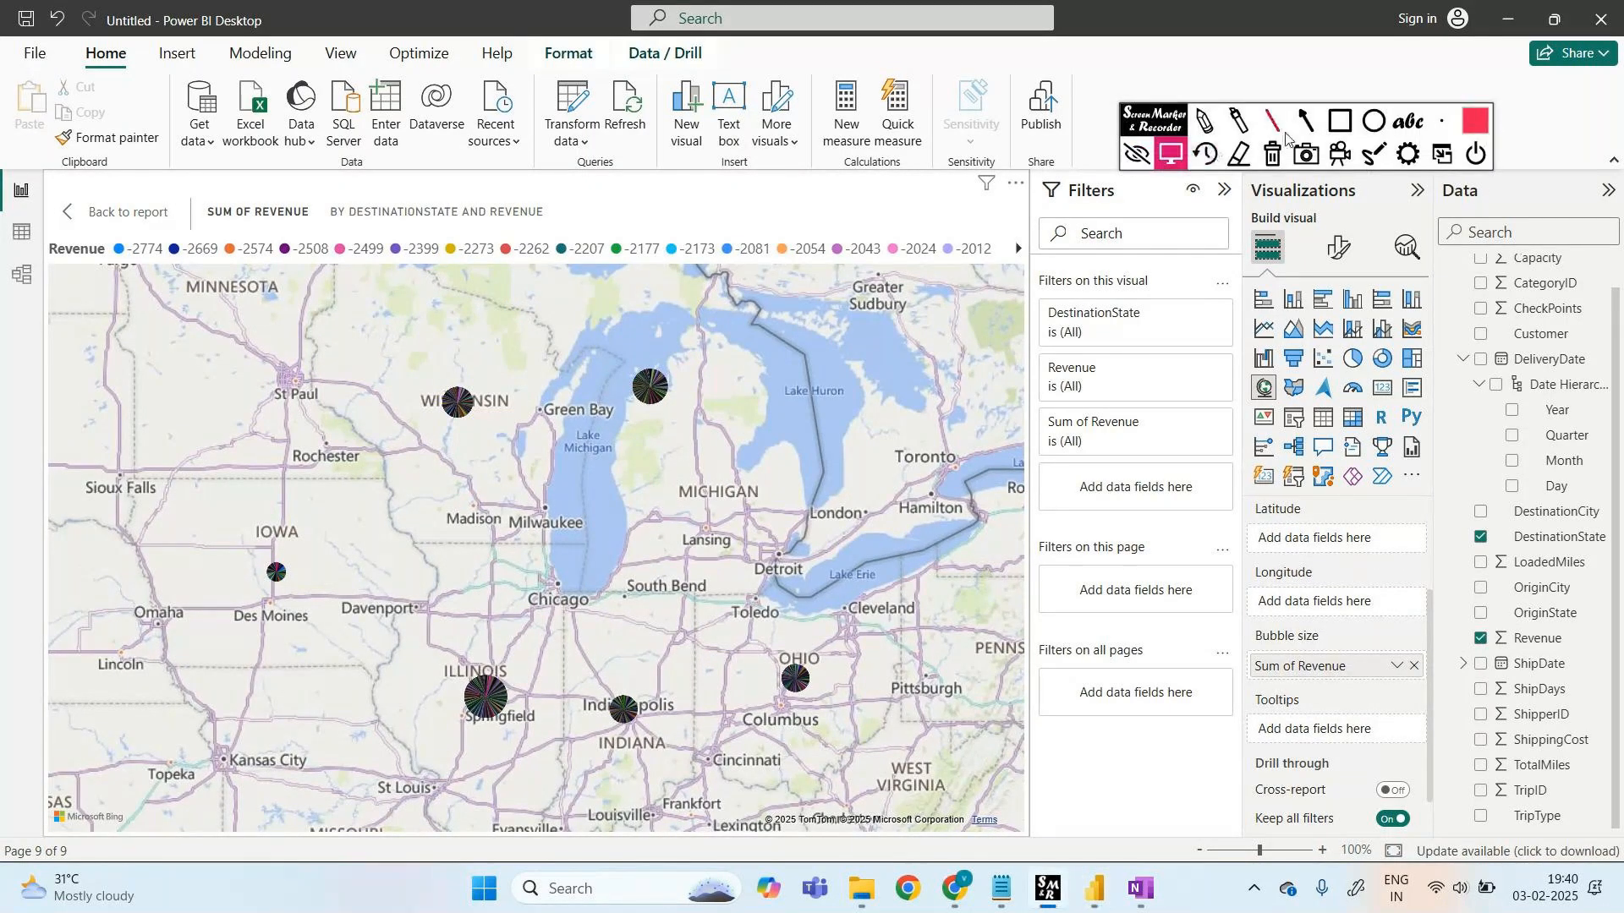
{"action": "left_click", "coordinate": [1339, 121]}
{"action": "left_click_drag", "start_coordinate": [1241, 654], "coordinate": [1376, 705]}
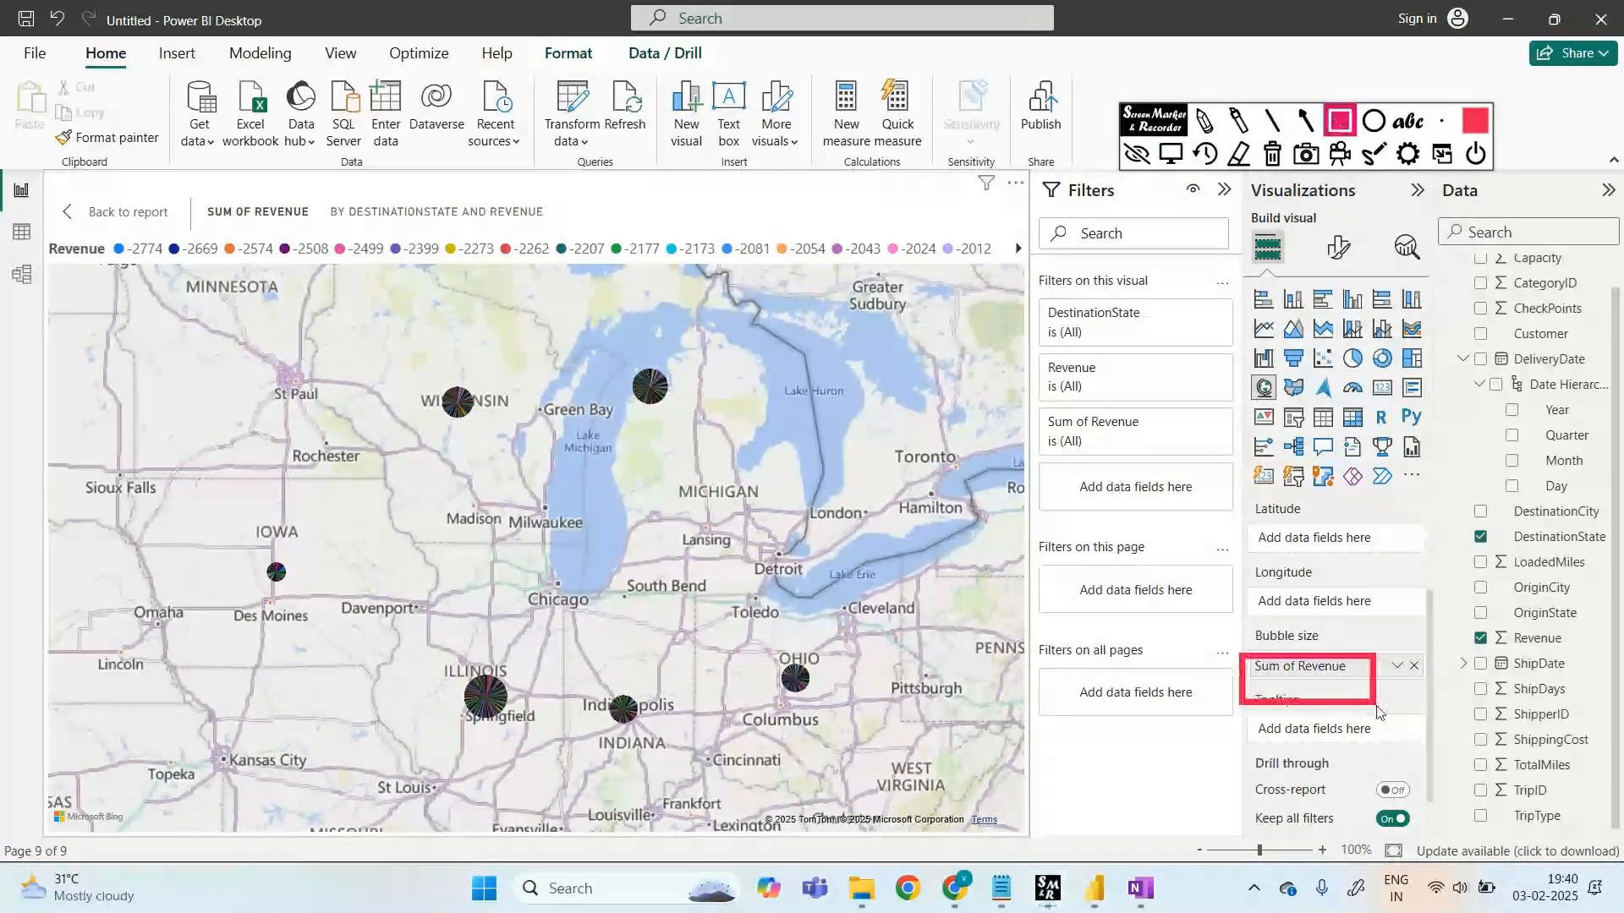
{"action": "left_click", "coordinate": [1272, 154]}
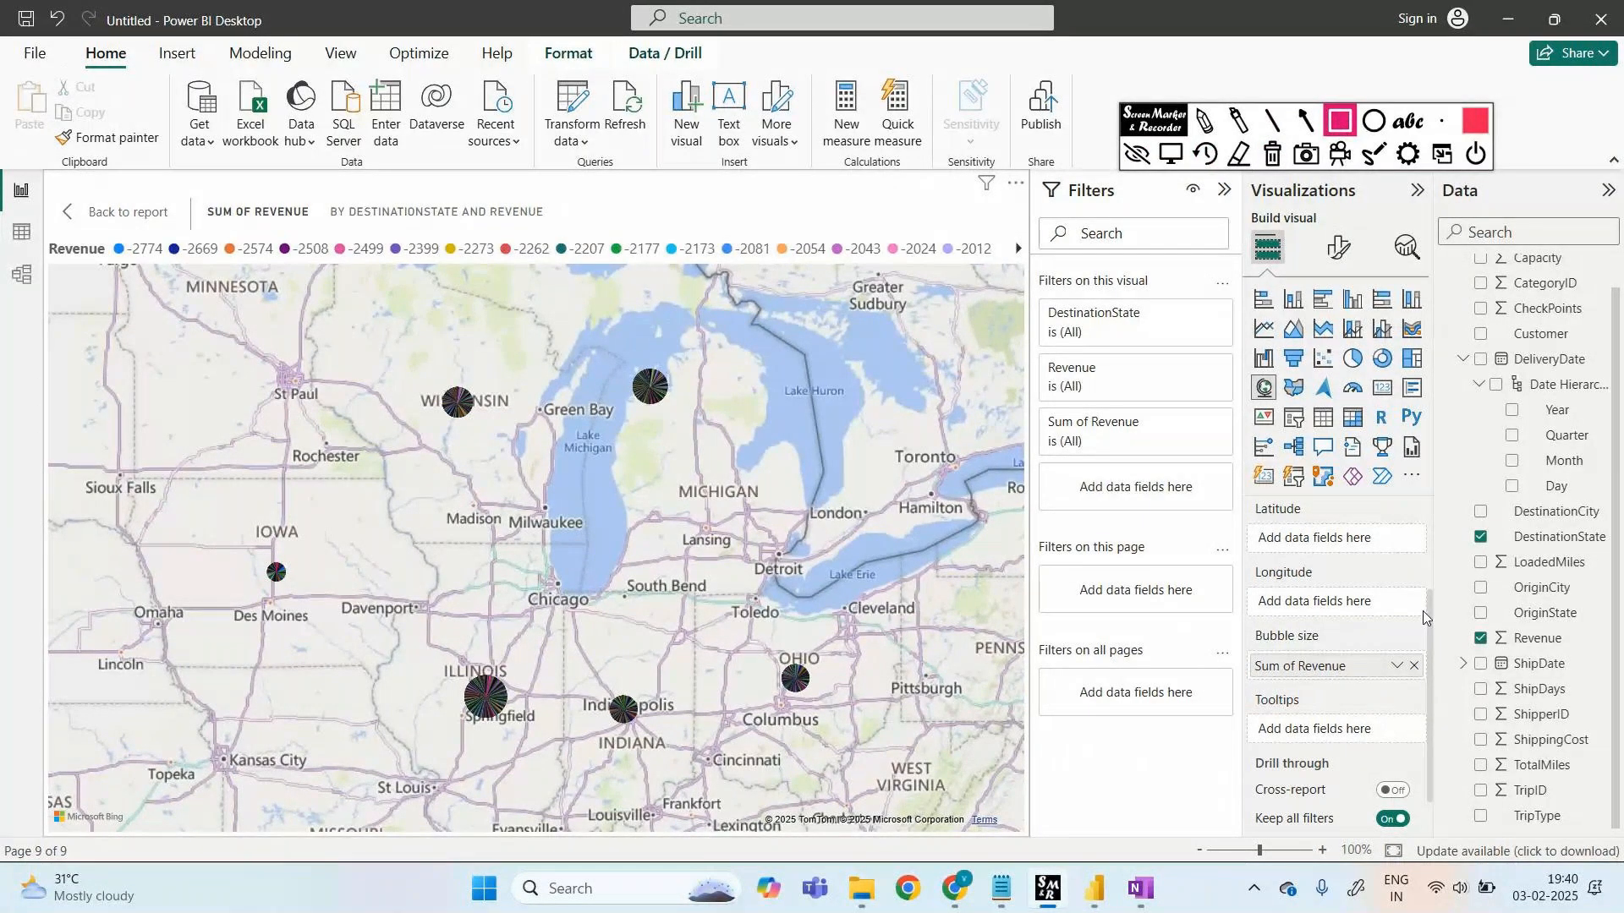
- Draw and erase another annotation, then remove Revenue from the map's legend
{"action": "left_click", "coordinate": [1134, 155]}
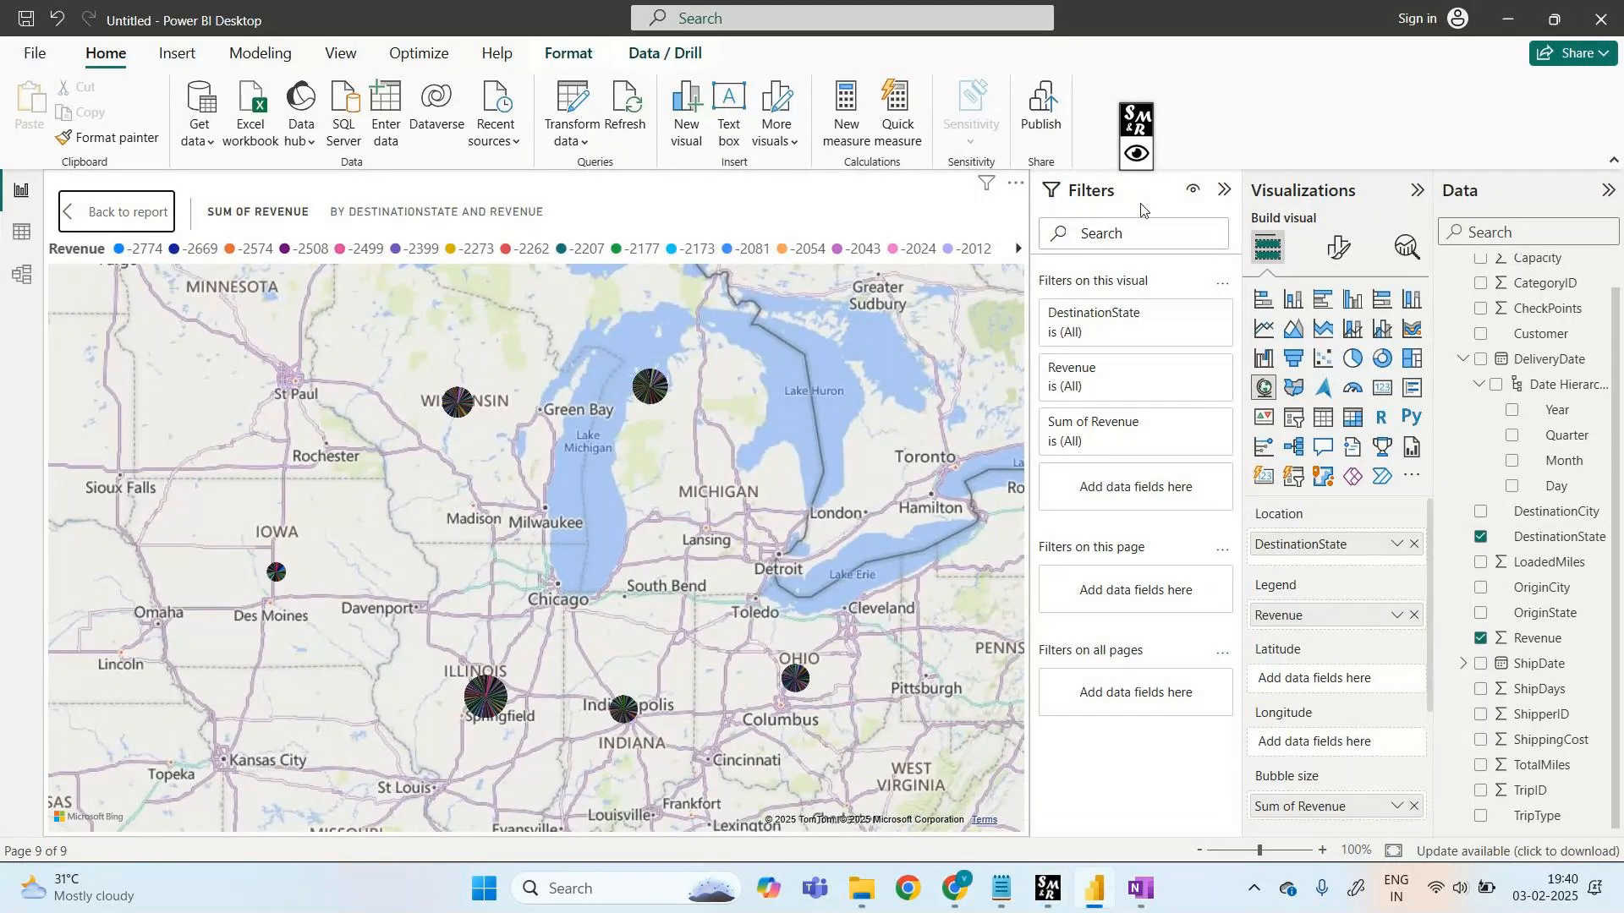
{"action": "left_click", "coordinate": [1139, 155]}
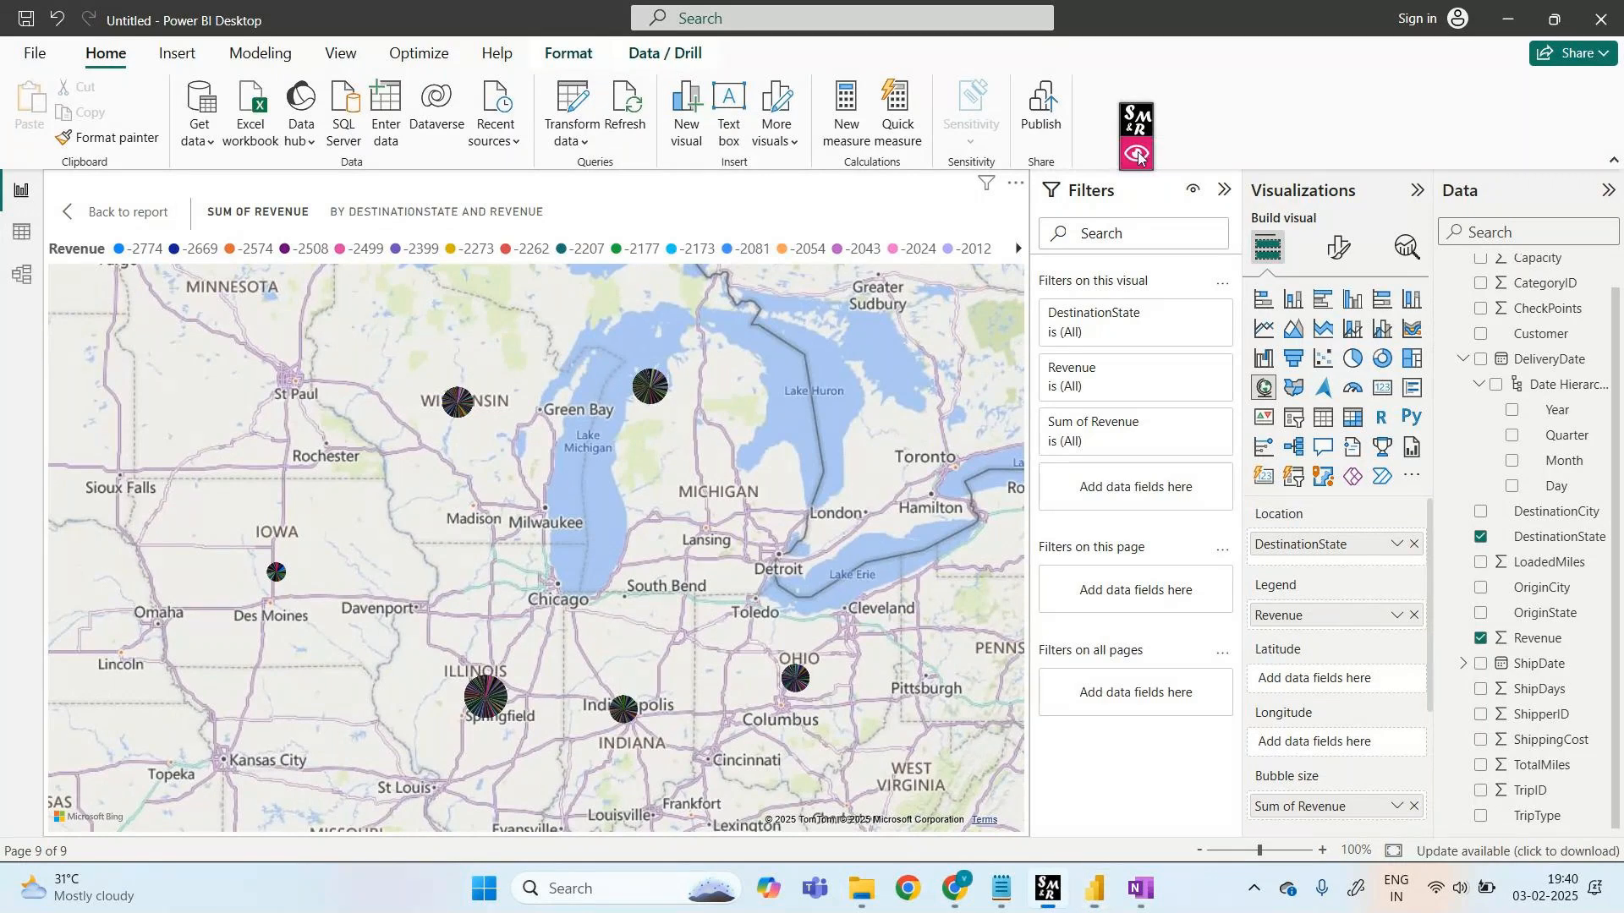
{"action": "left_click", "coordinate": [1138, 156]}
{"action": "left_click_drag", "start_coordinate": [1226, 508], "coordinate": [1449, 582]}
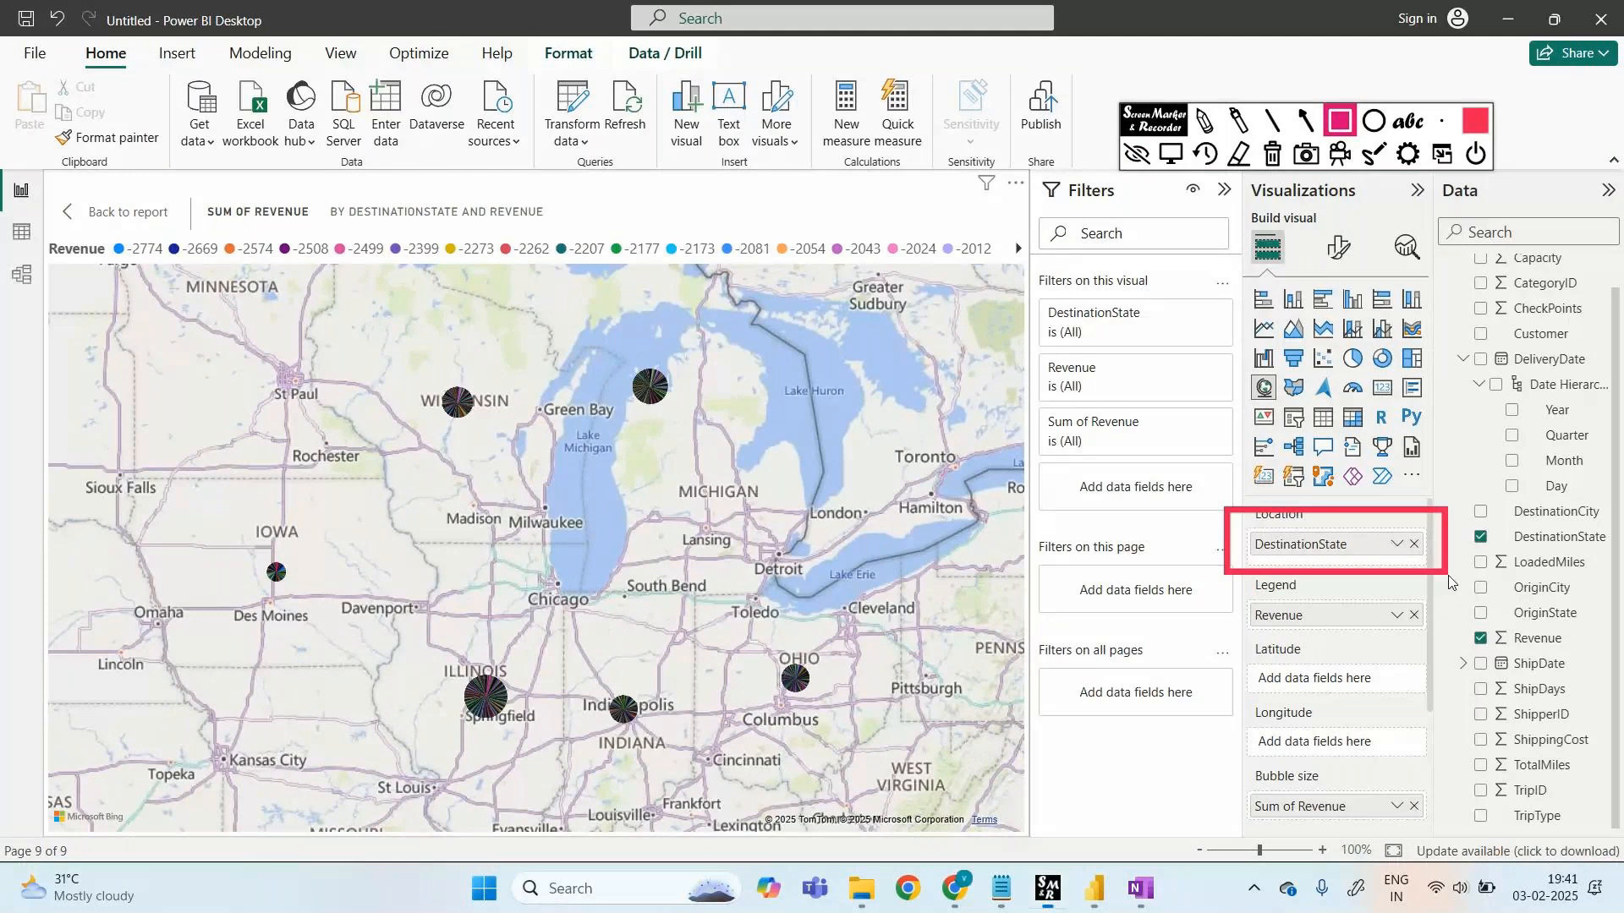
{"action": "left_click", "coordinate": [1272, 156]}
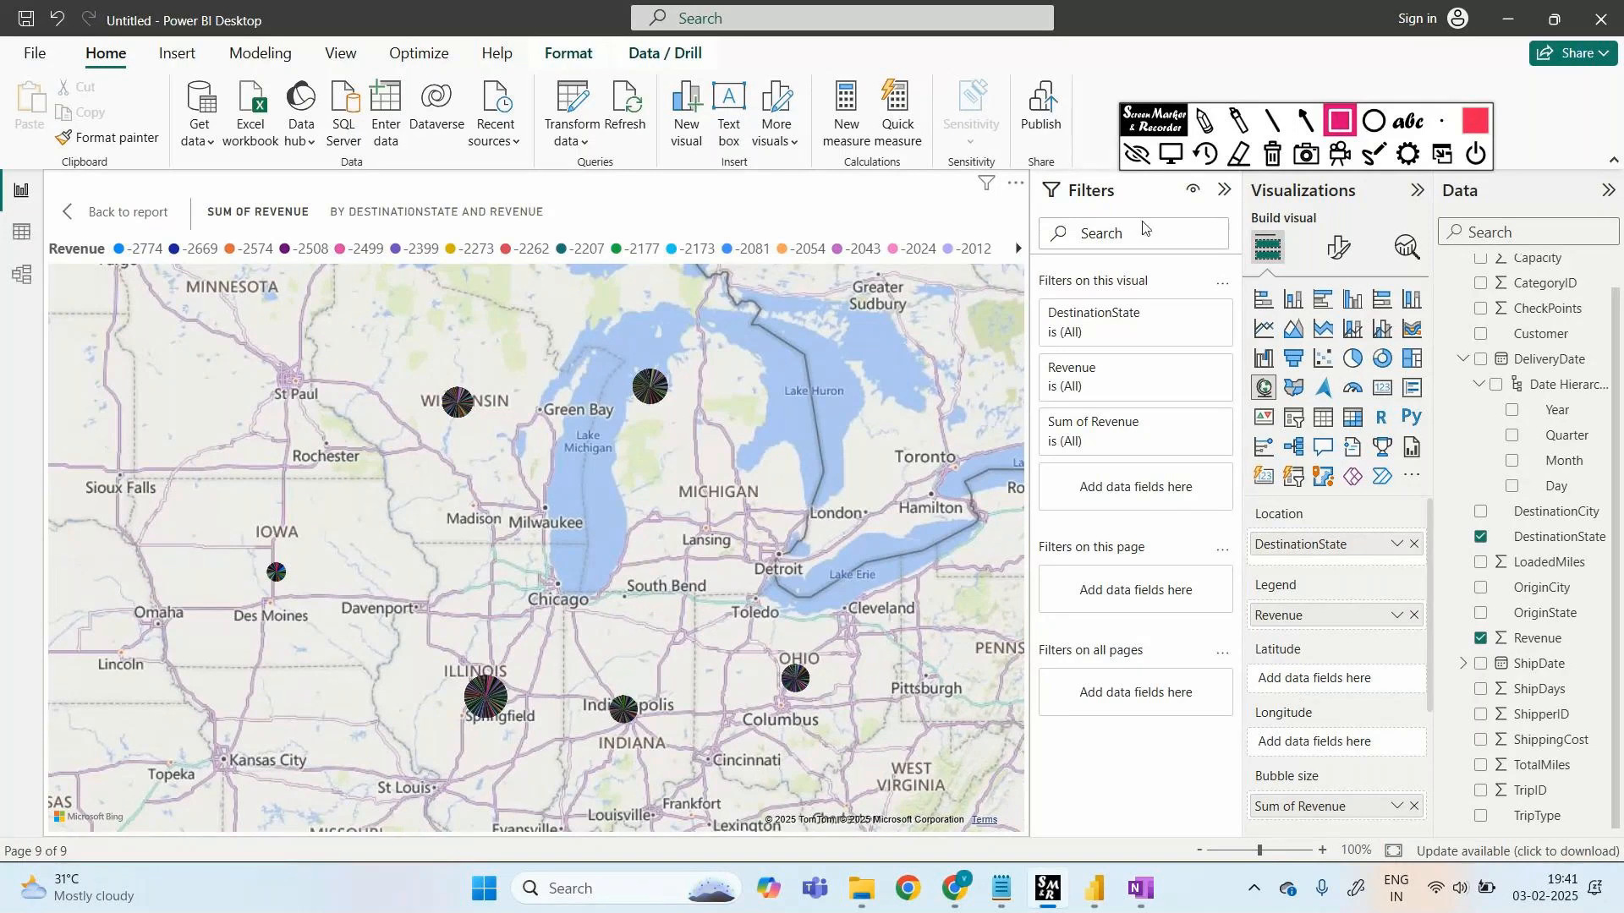
{"action": "left_click", "coordinate": [1134, 157]}
{"action": "left_click", "coordinate": [1414, 617]}
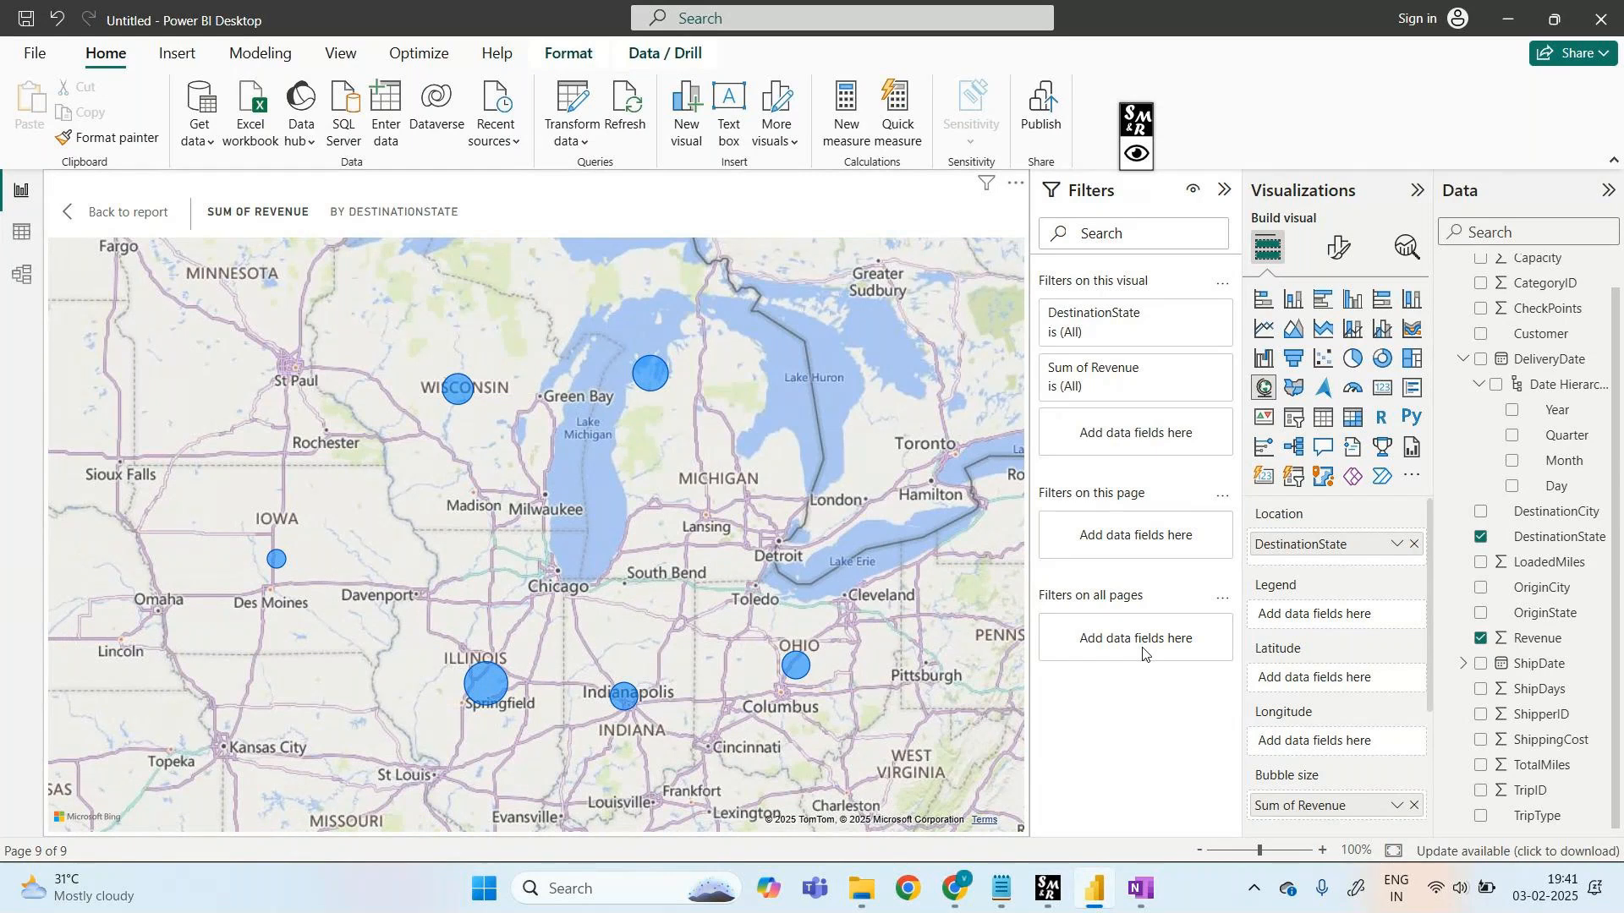
- Clear Revenue from the bubble size and add it to the map's legend instead
{"action": "left_click", "coordinate": [1481, 639]}
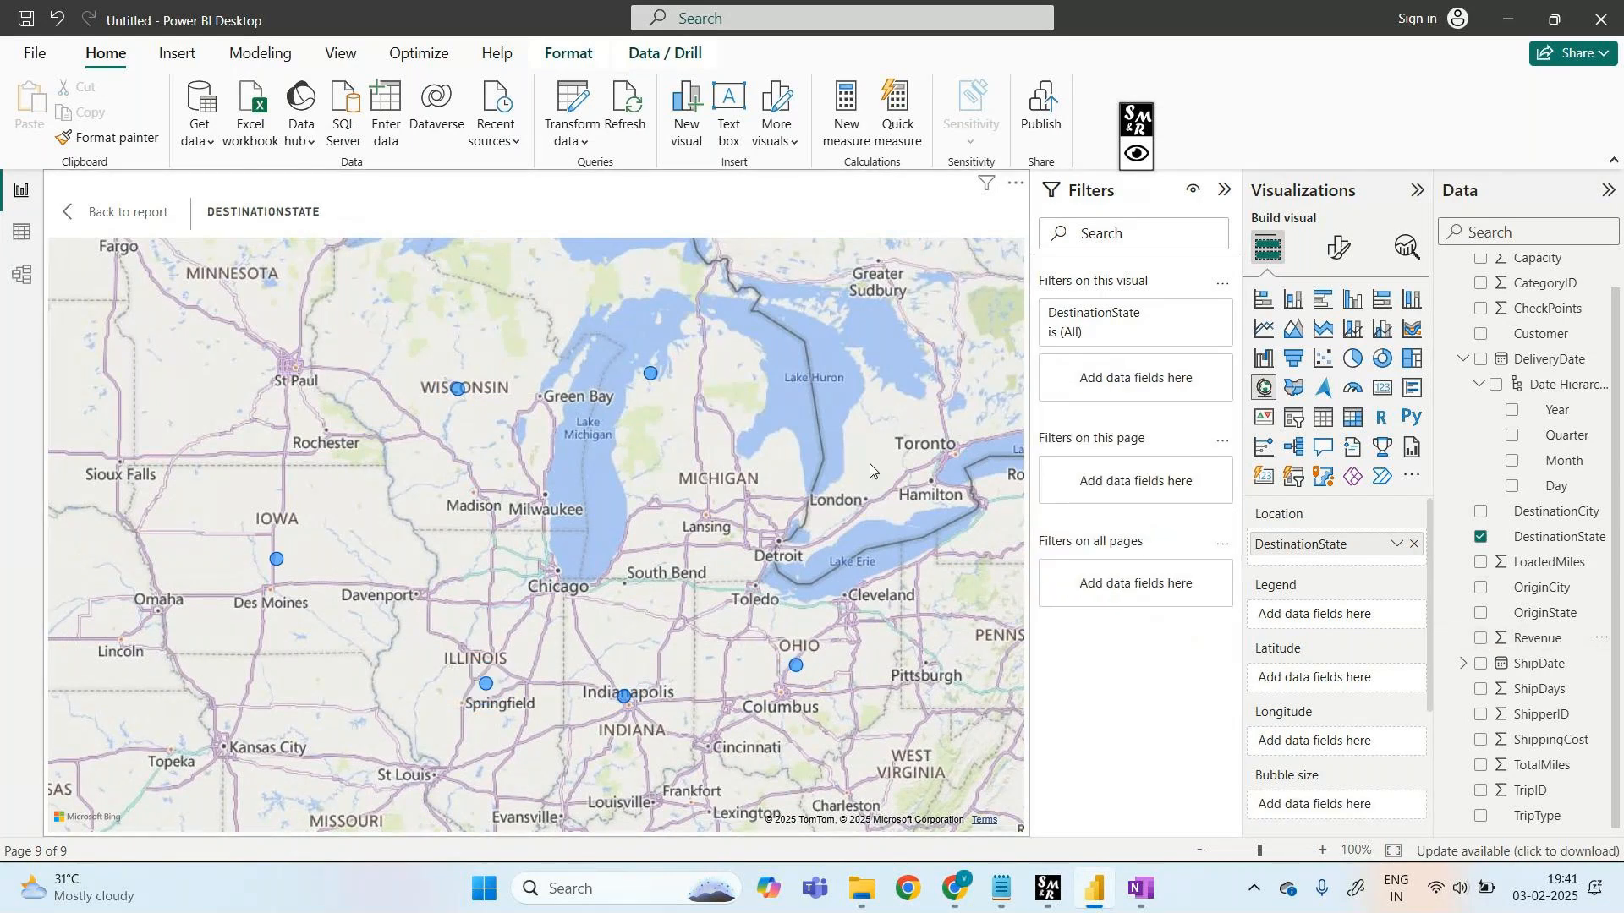
{"action": "mouse_move", "coordinate": [649, 376]}
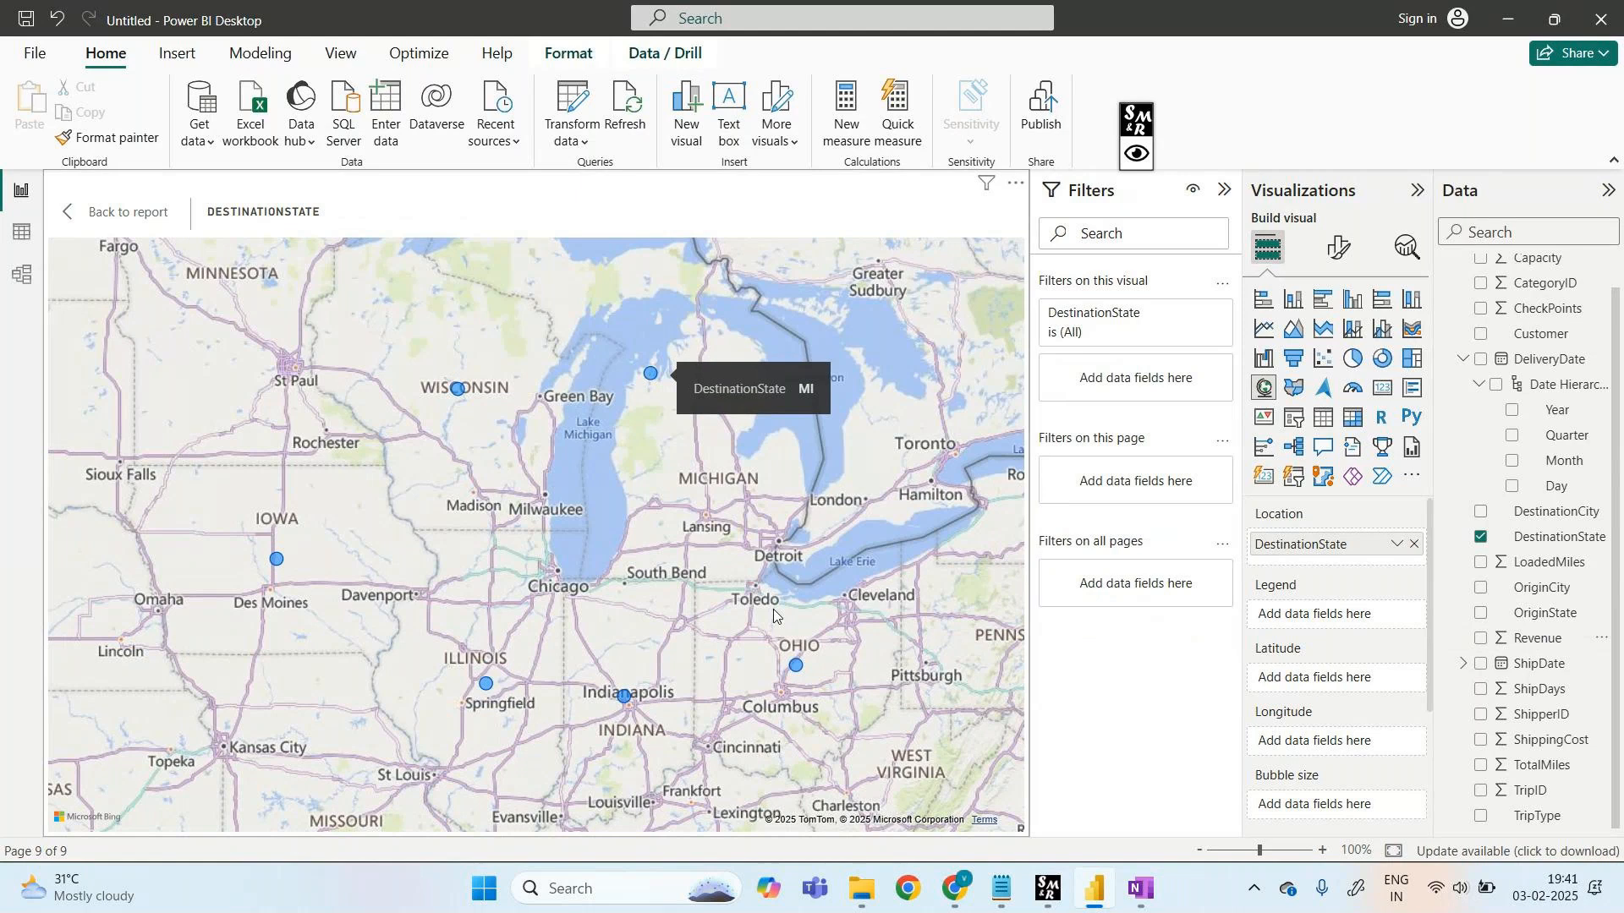
{"action": "mouse_move", "coordinate": [797, 672]}
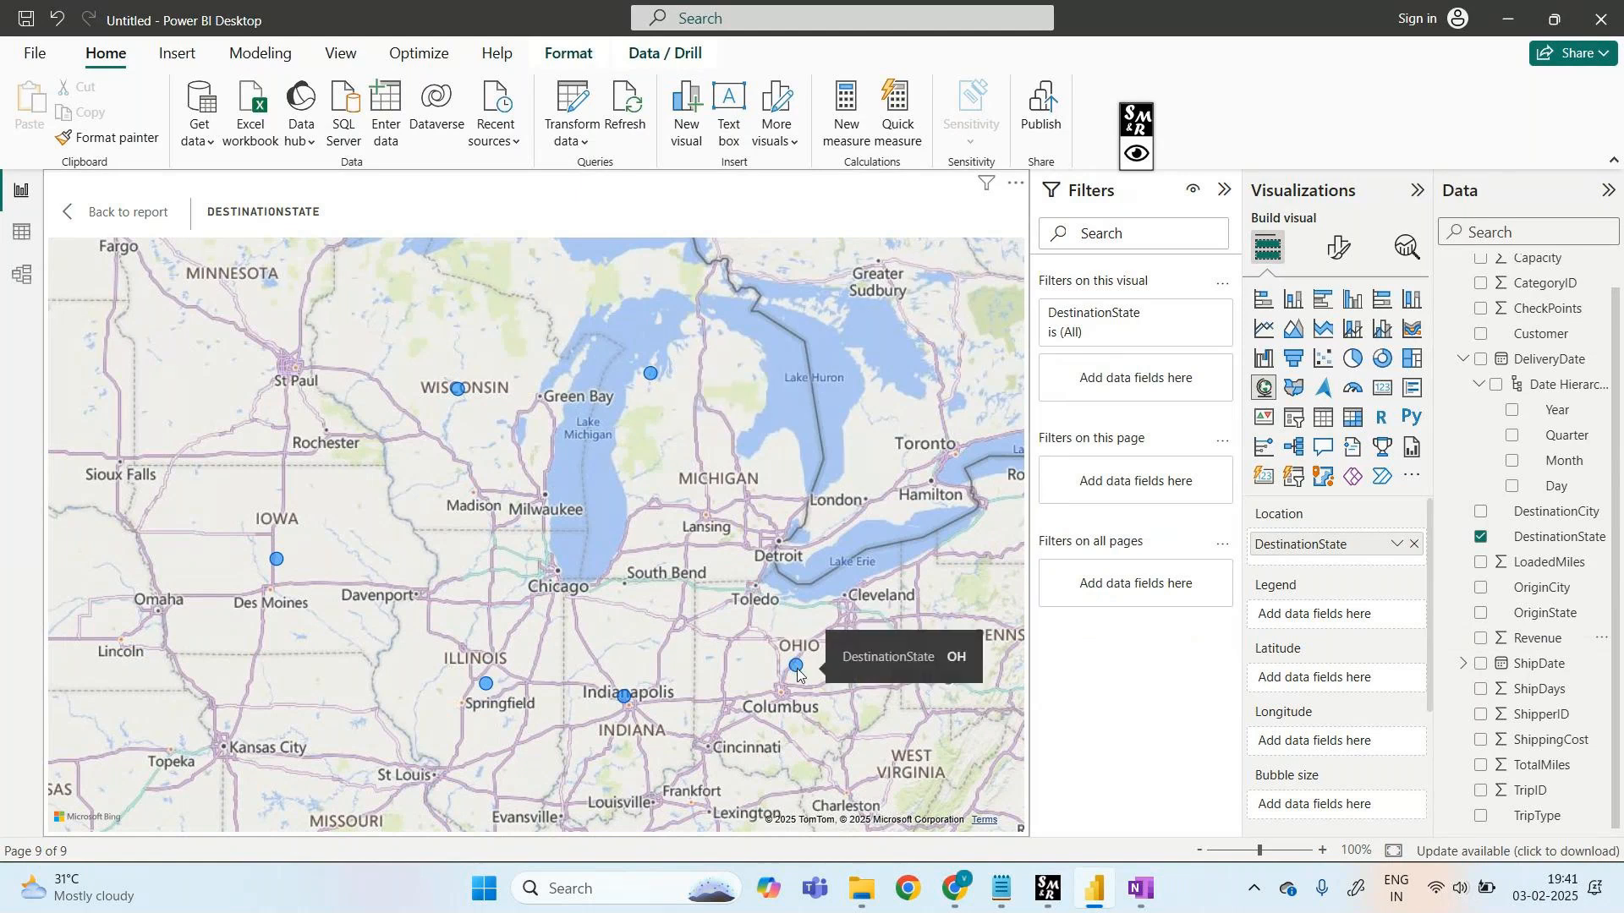
{"action": "mouse_move", "coordinate": [461, 392]}
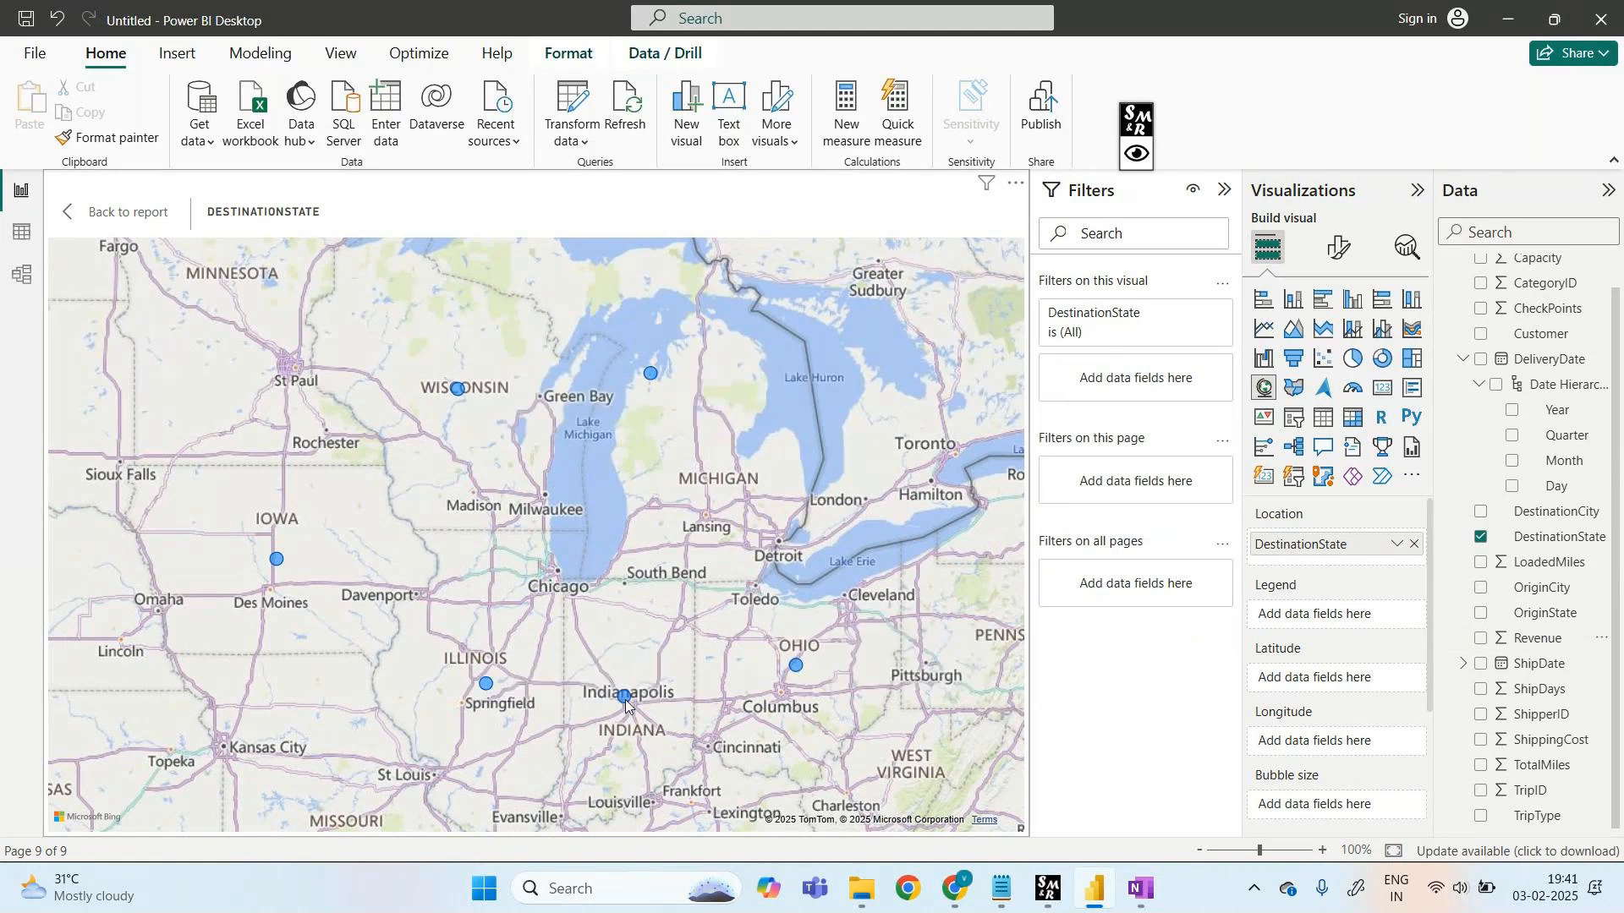
{"action": "left_click_drag", "start_coordinate": [1535, 639], "coordinate": [1334, 625]}
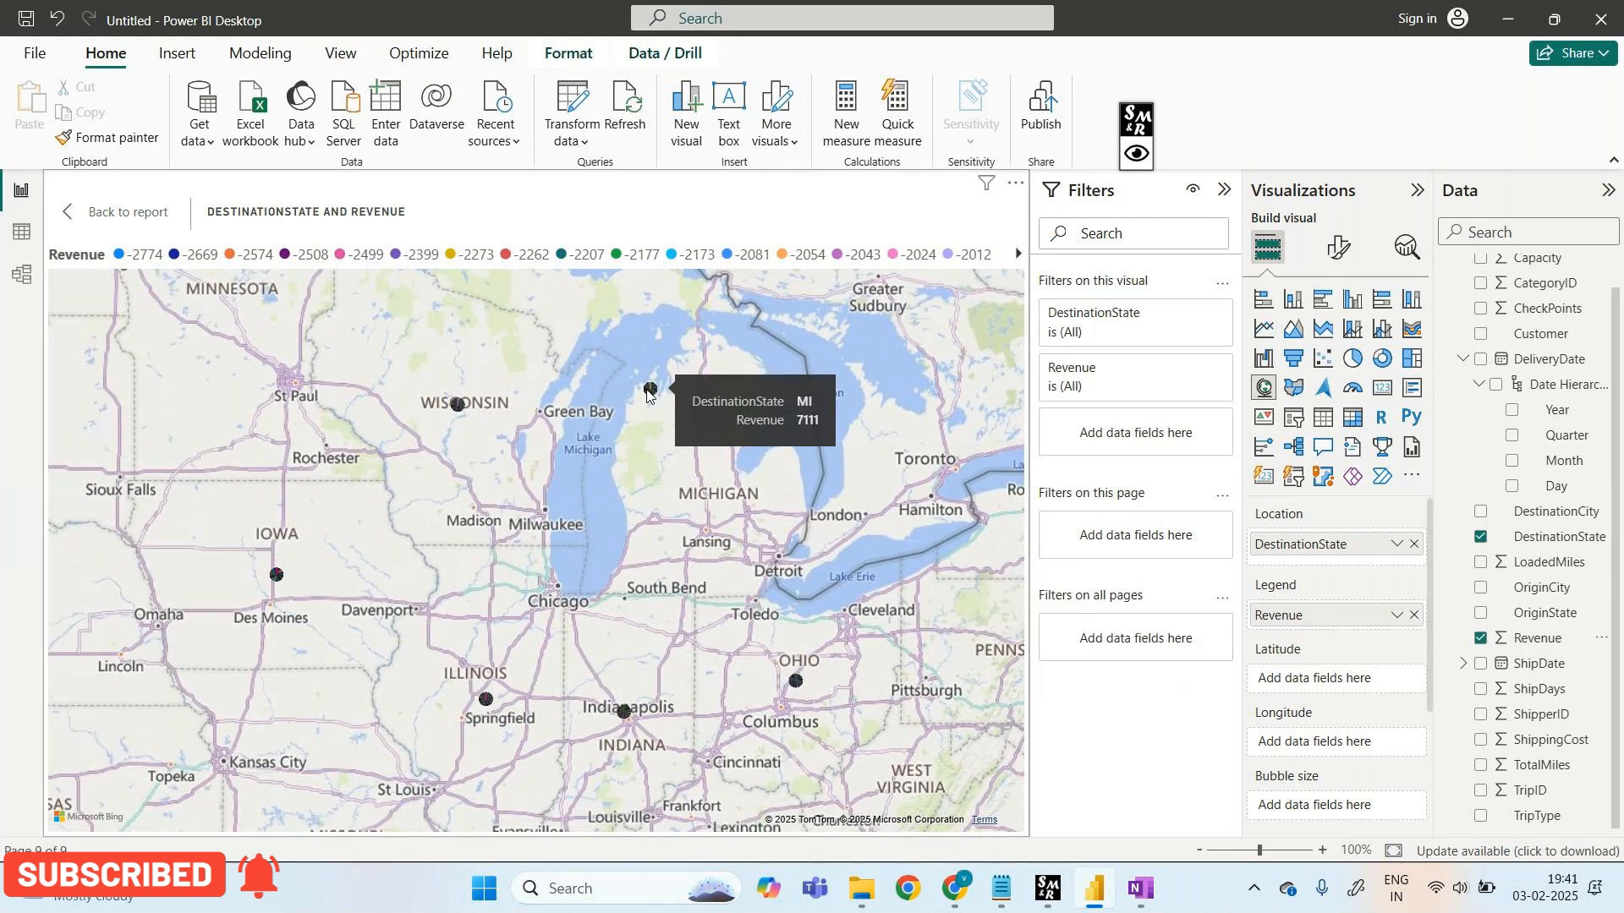
- Add Revenue to Bubble size so state pie bubbles scale by Sum of Revenue
{"action": "mouse_move", "coordinate": [458, 403]}
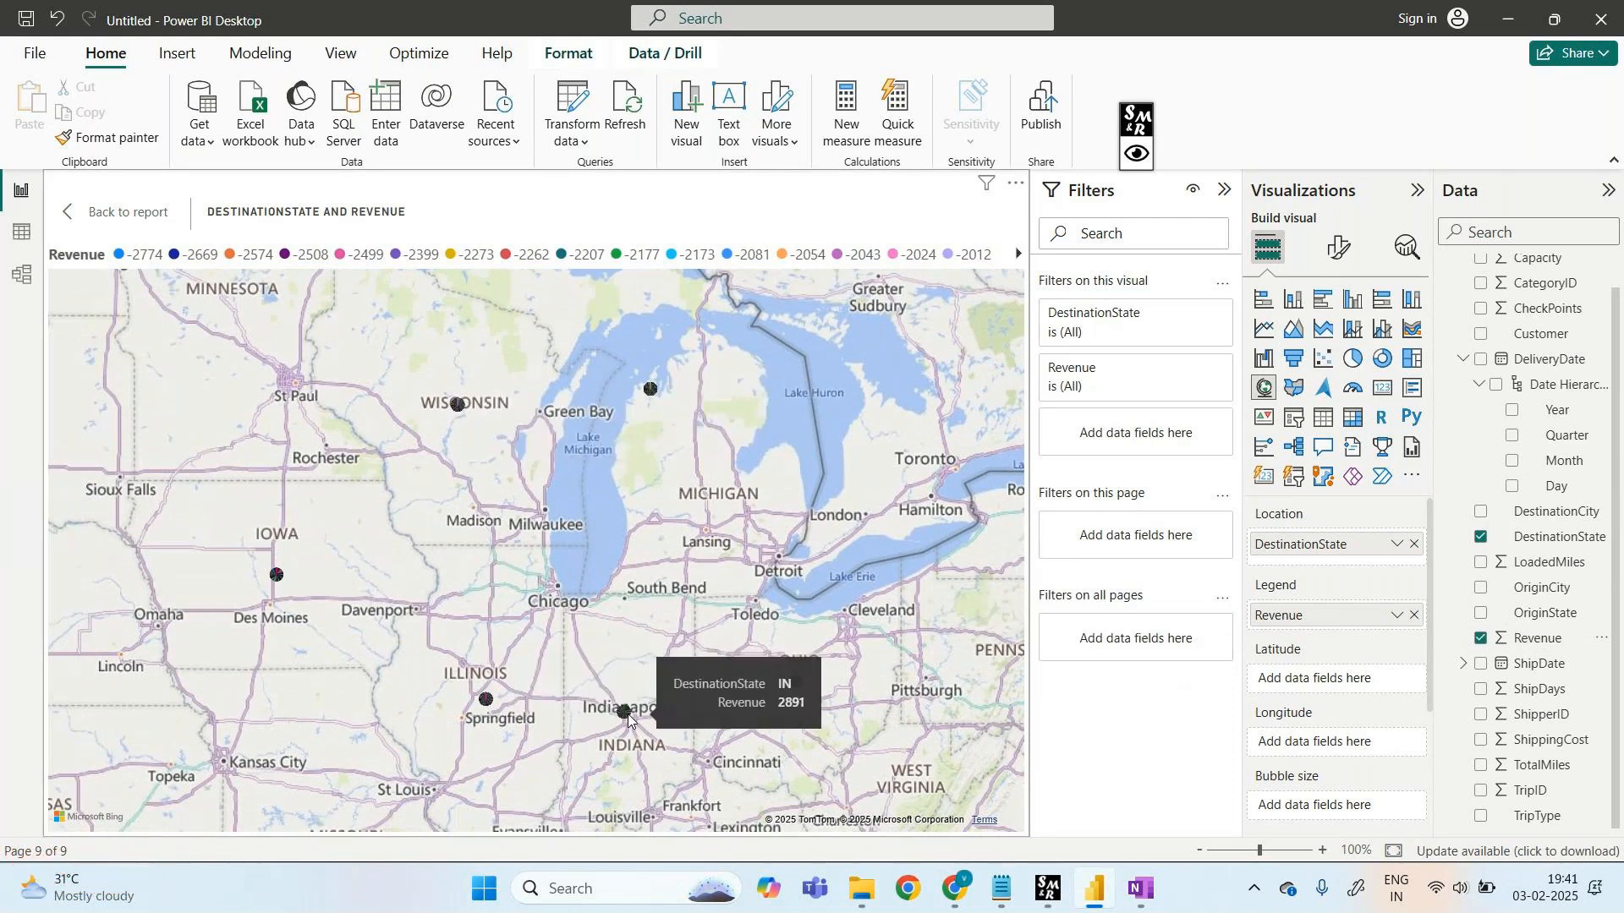
{"action": "scroll", "coordinate": [1333, 761], "scroll_direction": "down", "scroll_amount": 2}
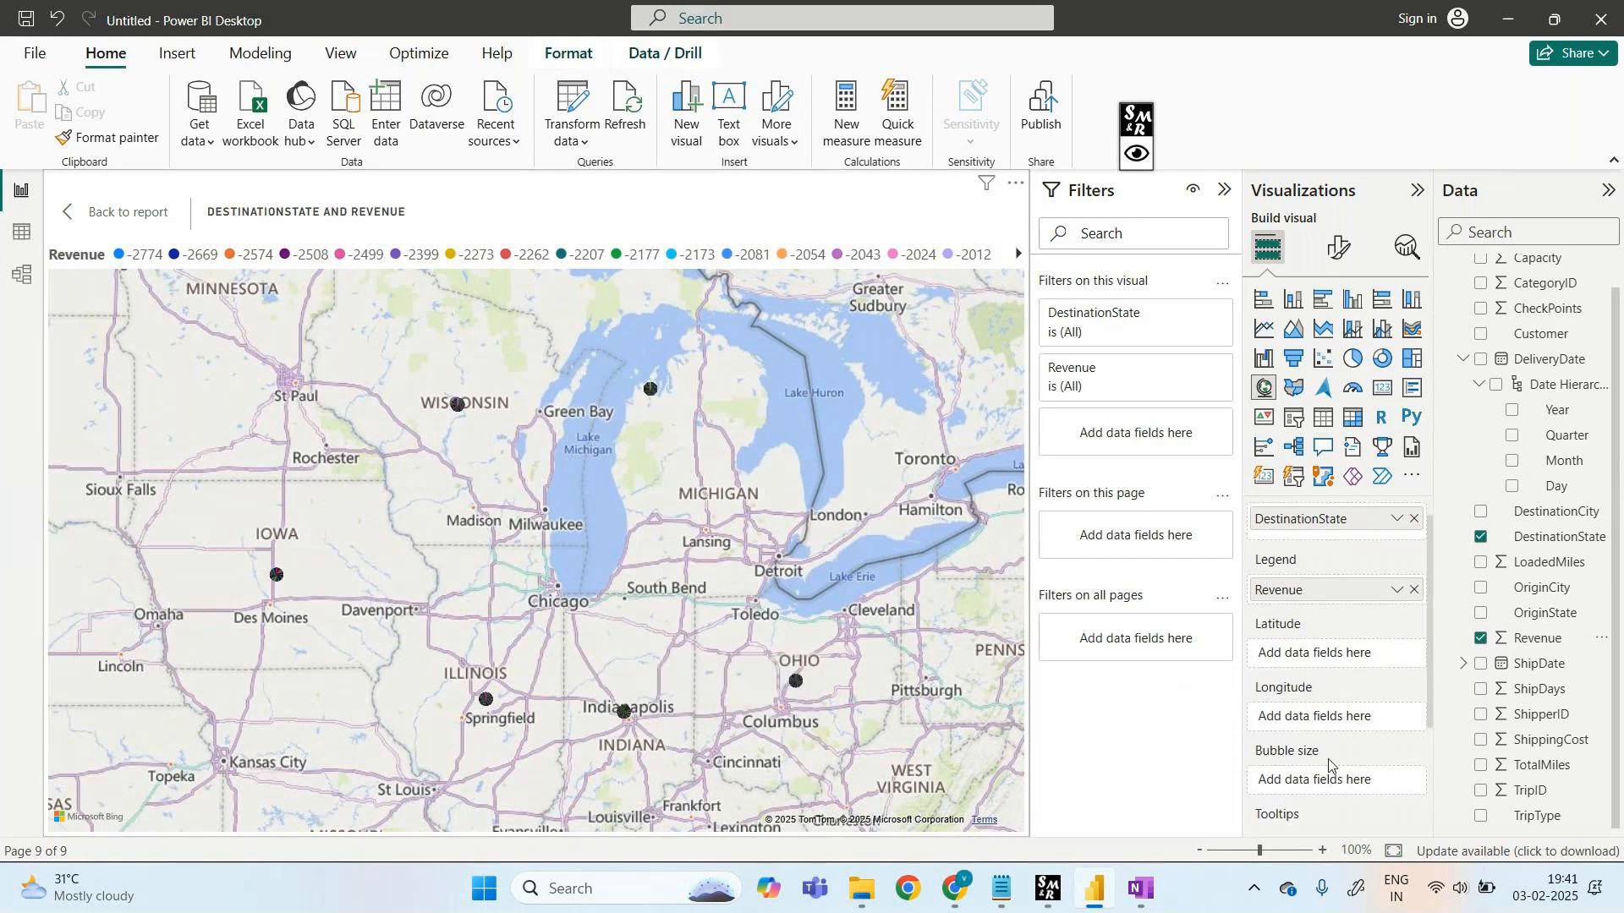
{"action": "left_click_drag", "start_coordinate": [1538, 646], "coordinate": [1345, 743]}
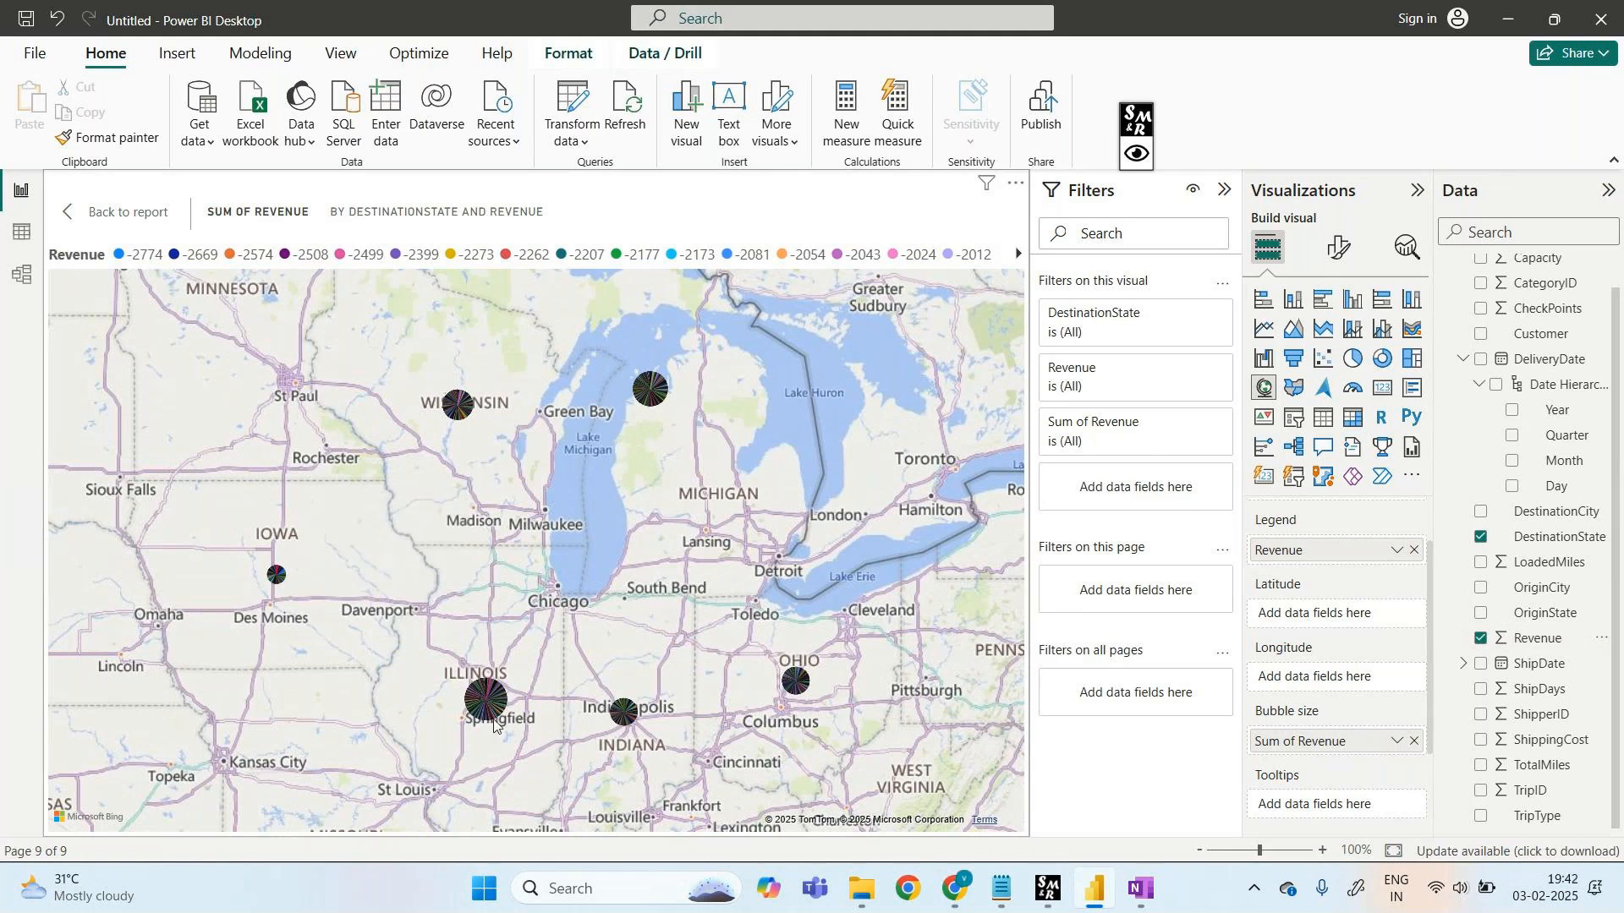
{"action": "mouse_move", "coordinate": [481, 701]}
{"action": "mouse_move", "coordinate": [458, 404]}
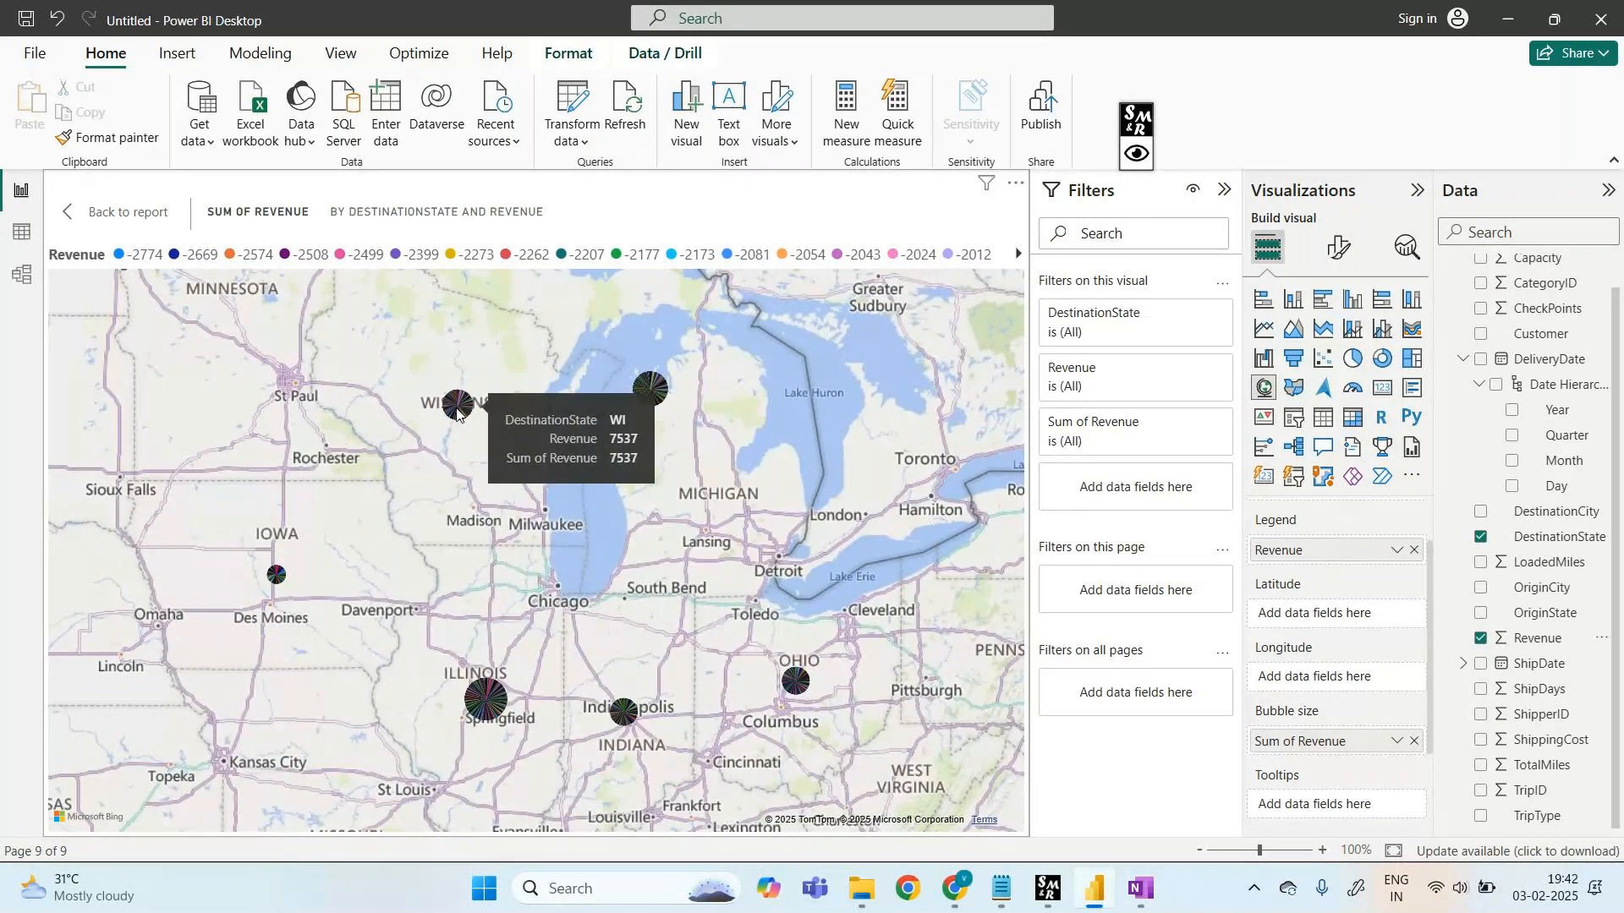
{"action": "scroll", "coordinate": [1333, 652], "scroll_direction": "up", "scroll_amount": 1}
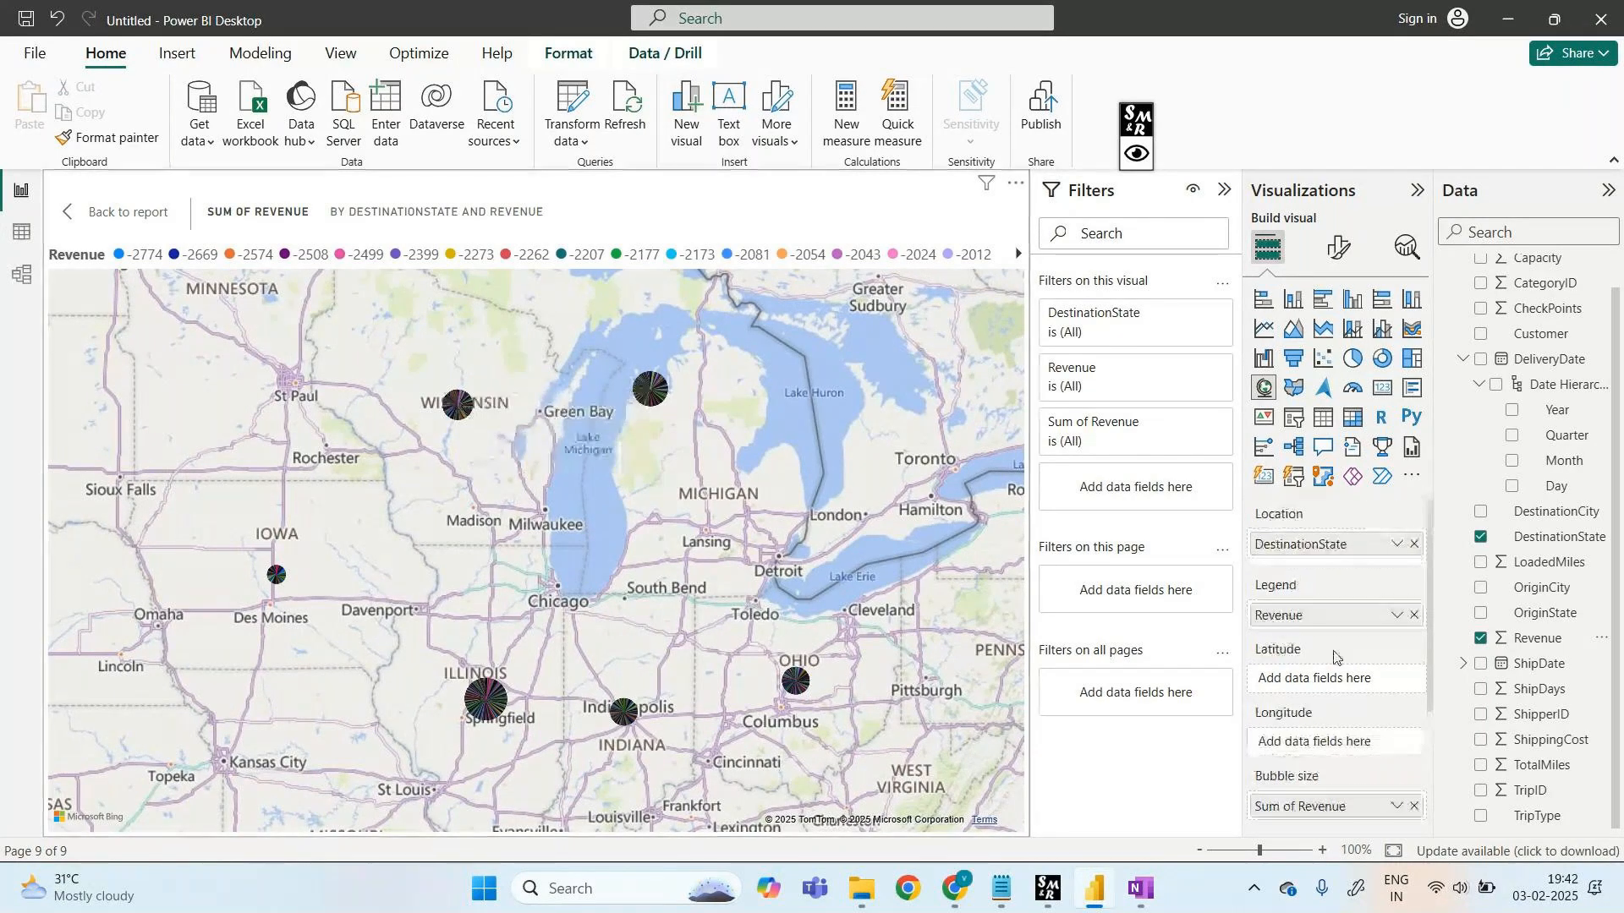
- Swap DestinationState for OriginState as the map location and leave the legend empty
{"action": "left_click", "coordinate": [1414, 543]}
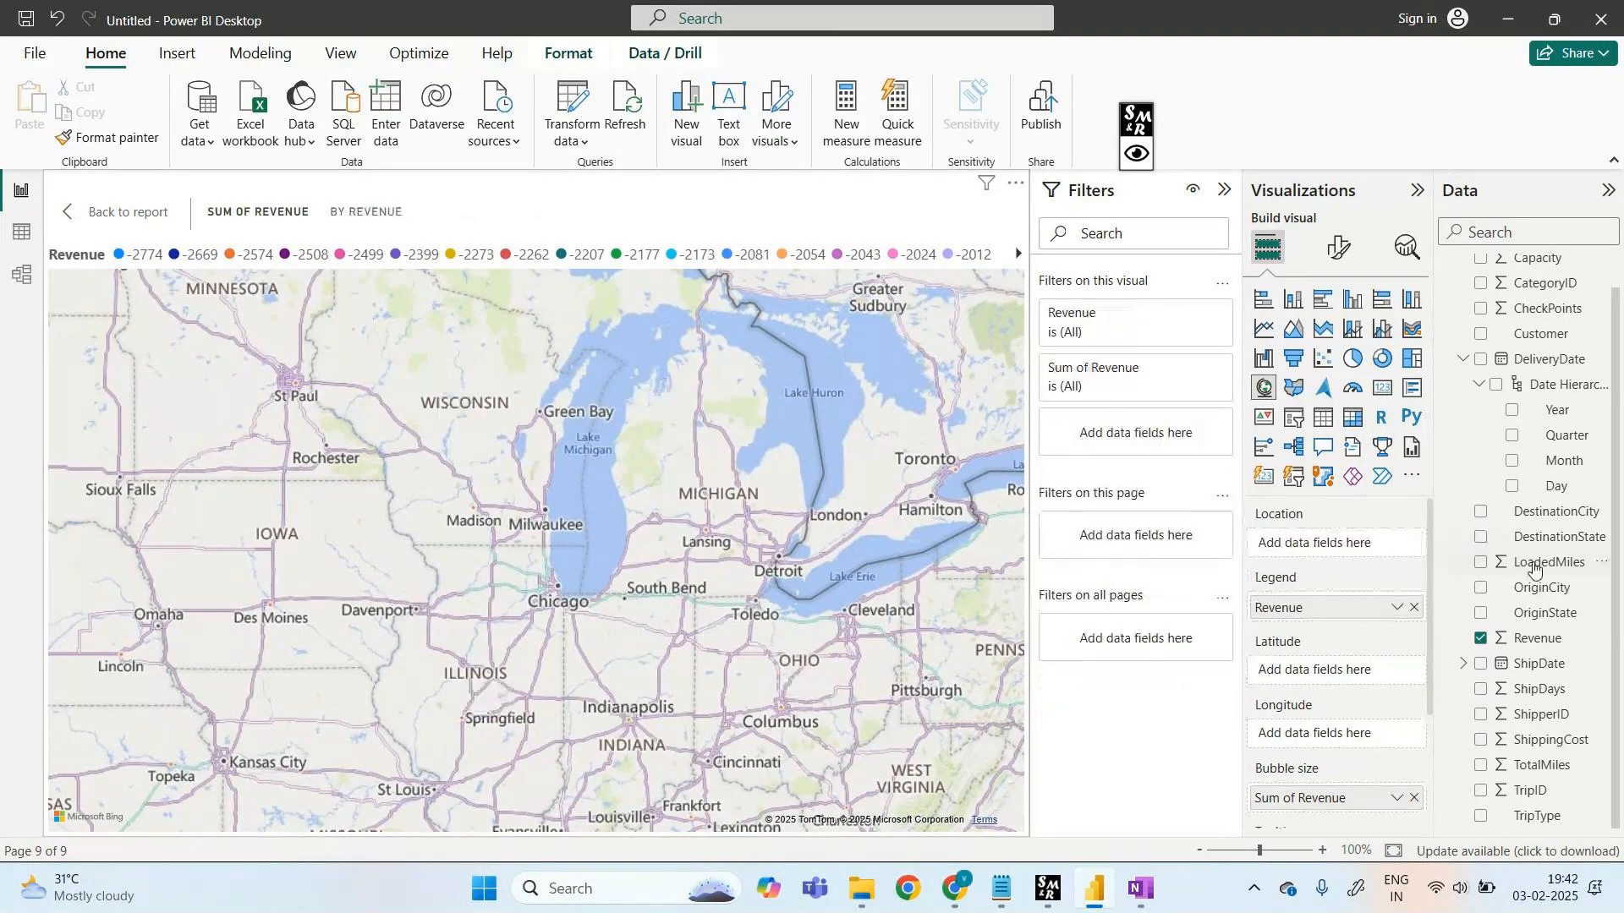
{"action": "left_click_drag", "start_coordinate": [1536, 618], "coordinate": [1357, 546]}
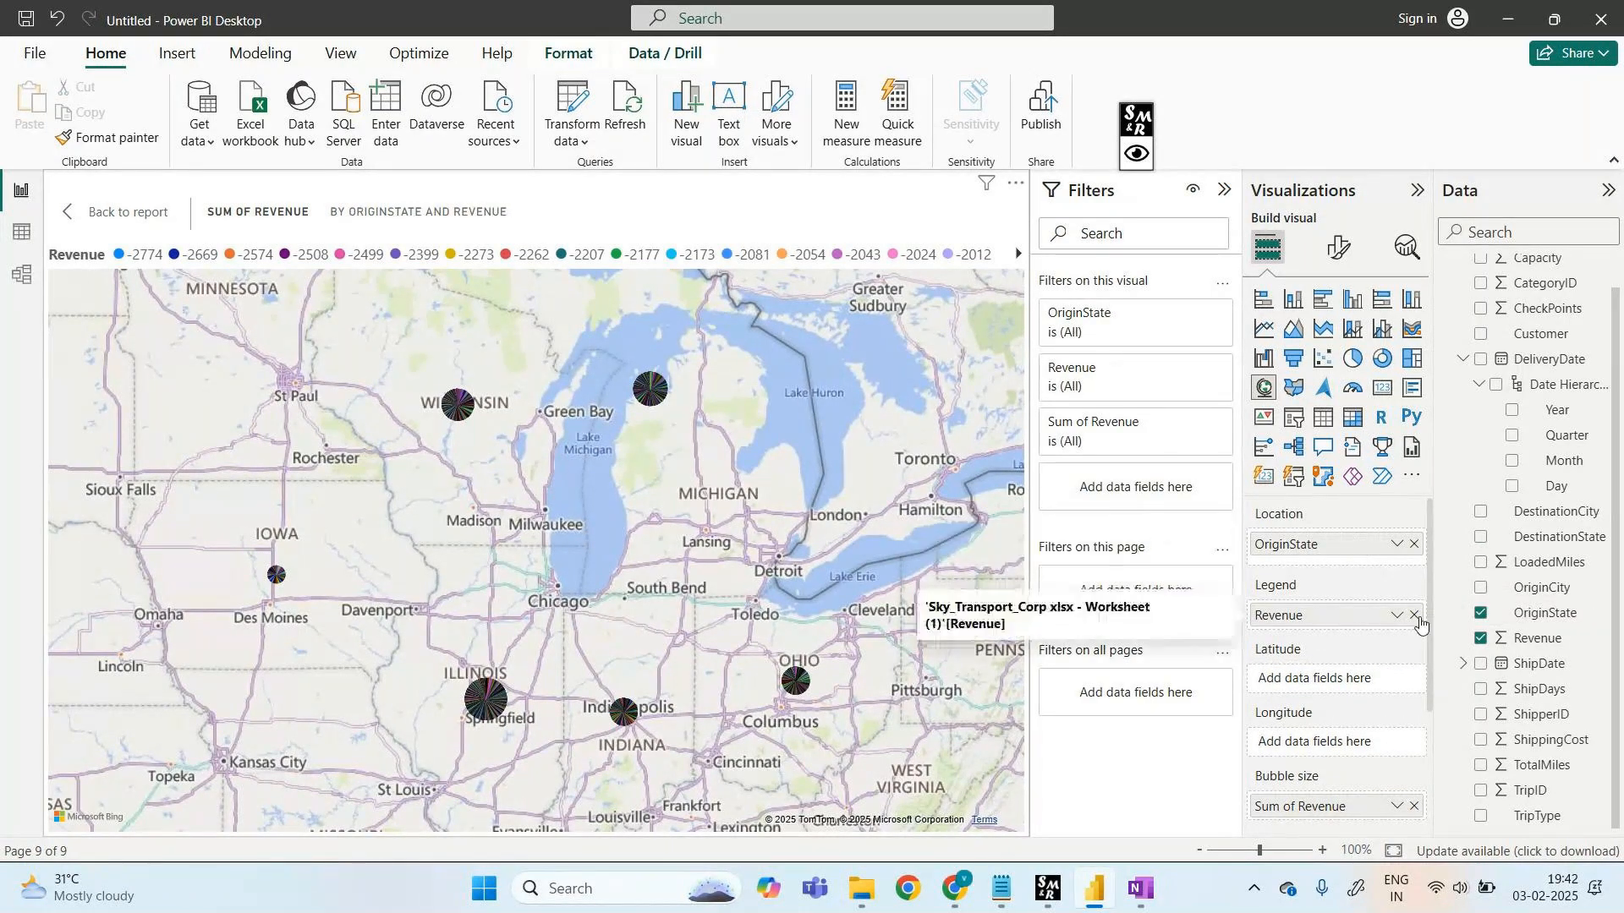
{"action": "left_click", "coordinate": [1414, 617]}
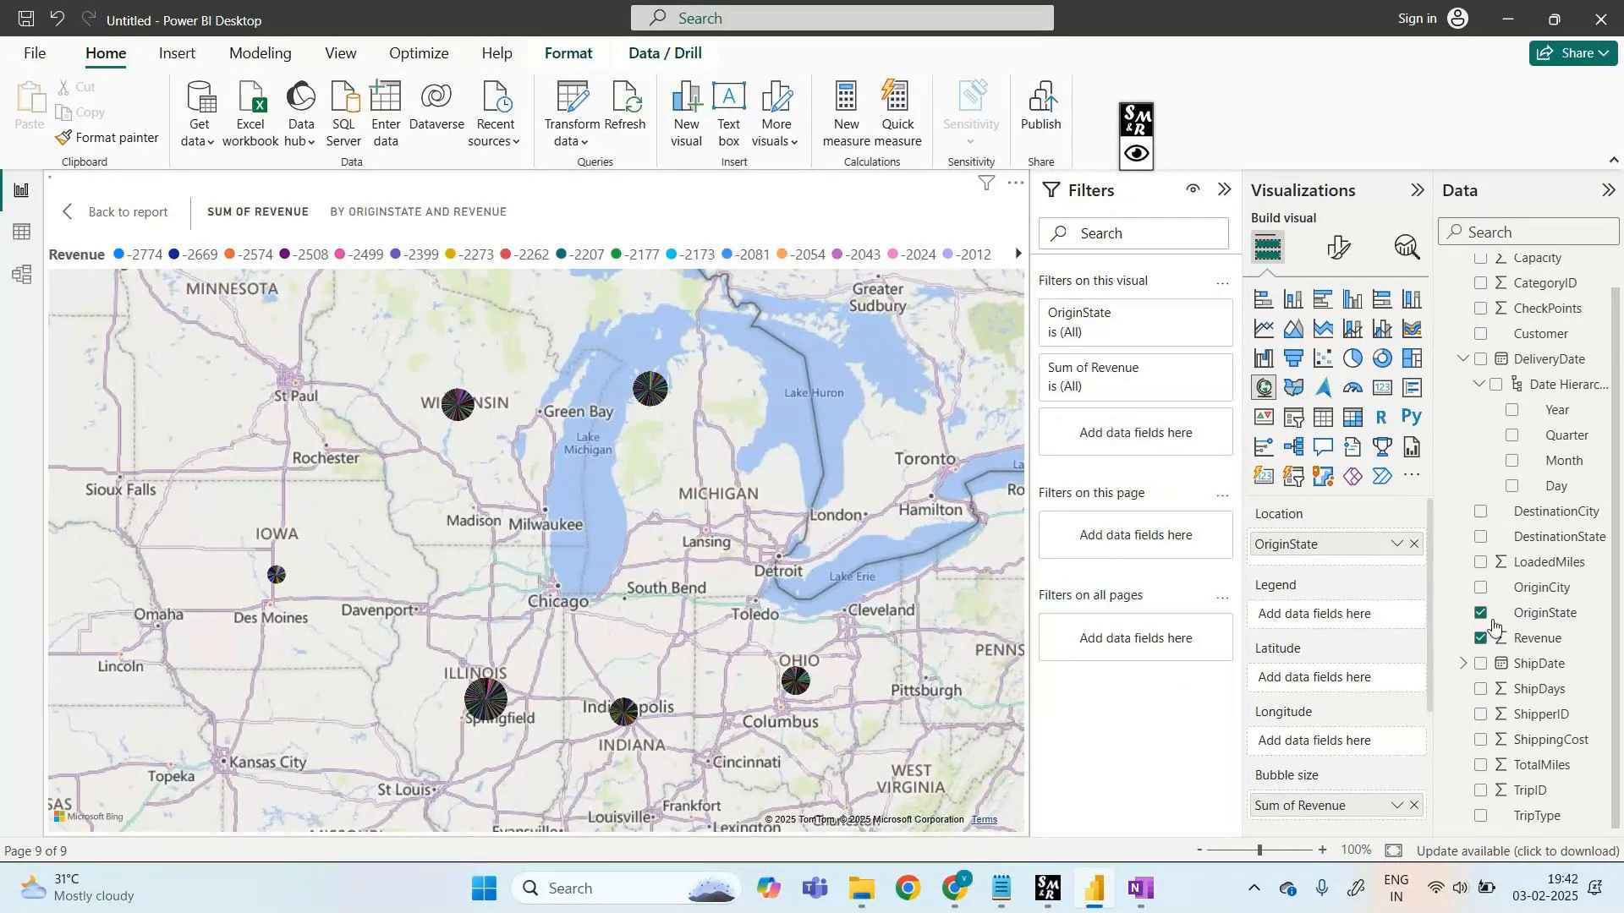
{"action": "left_click_drag", "start_coordinate": [1492, 618], "coordinate": [1351, 626]}
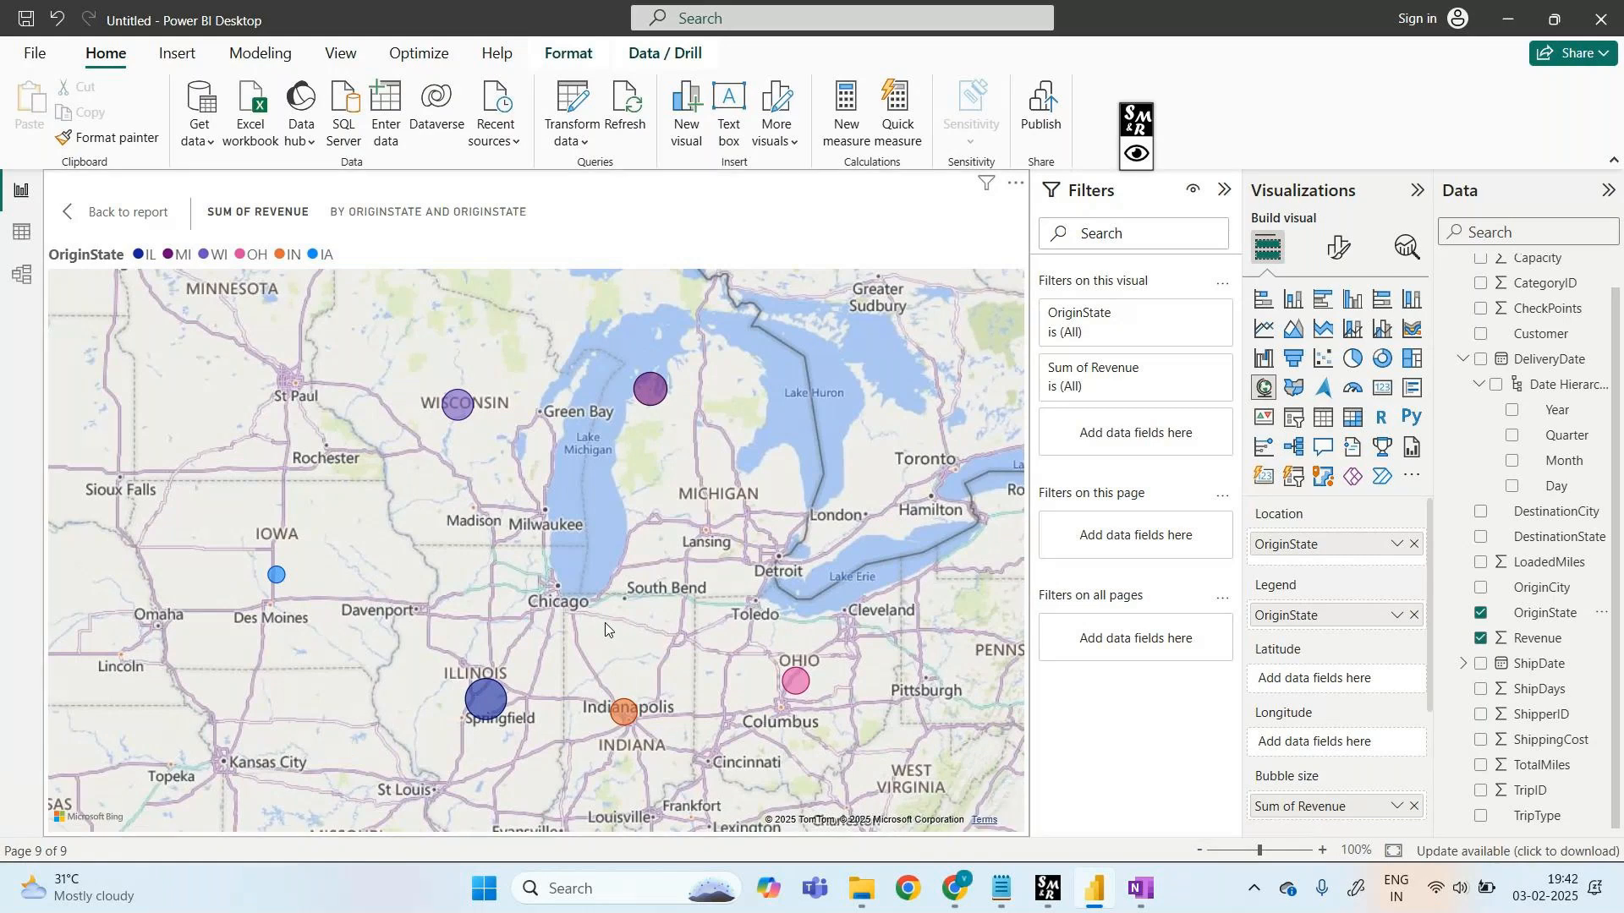
{"action": "left_click", "coordinate": [1413, 616]}
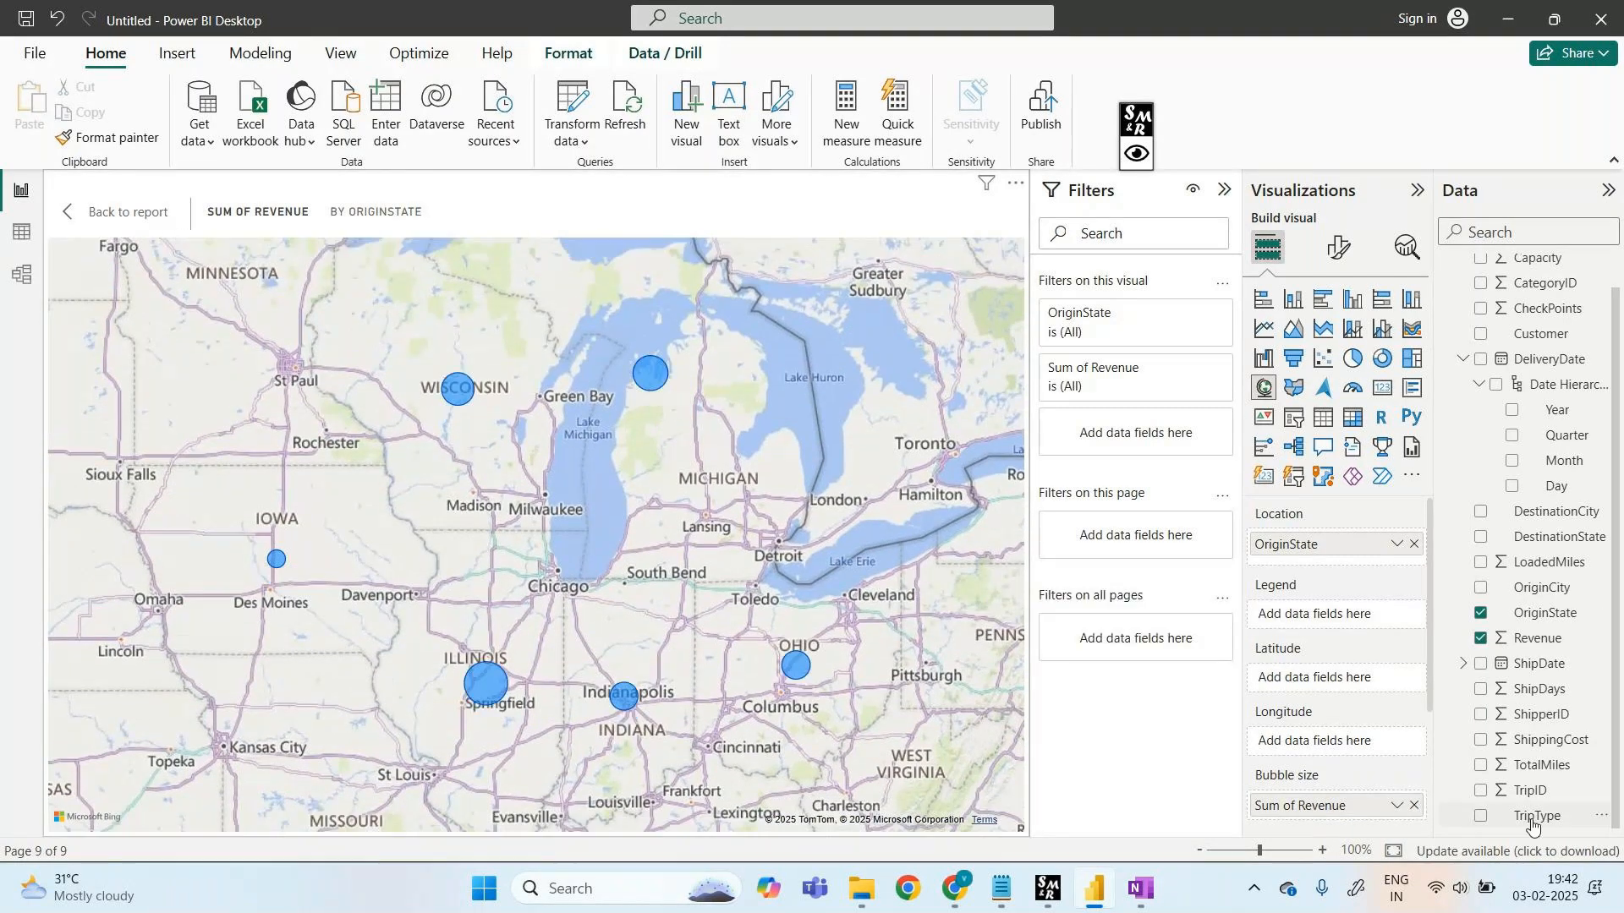
- Split each OriginState bubble into Domestic, Intercom and International TripType slices, then return to the report page
{"action": "left_click_drag", "start_coordinate": [1533, 817], "coordinate": [1319, 615]}
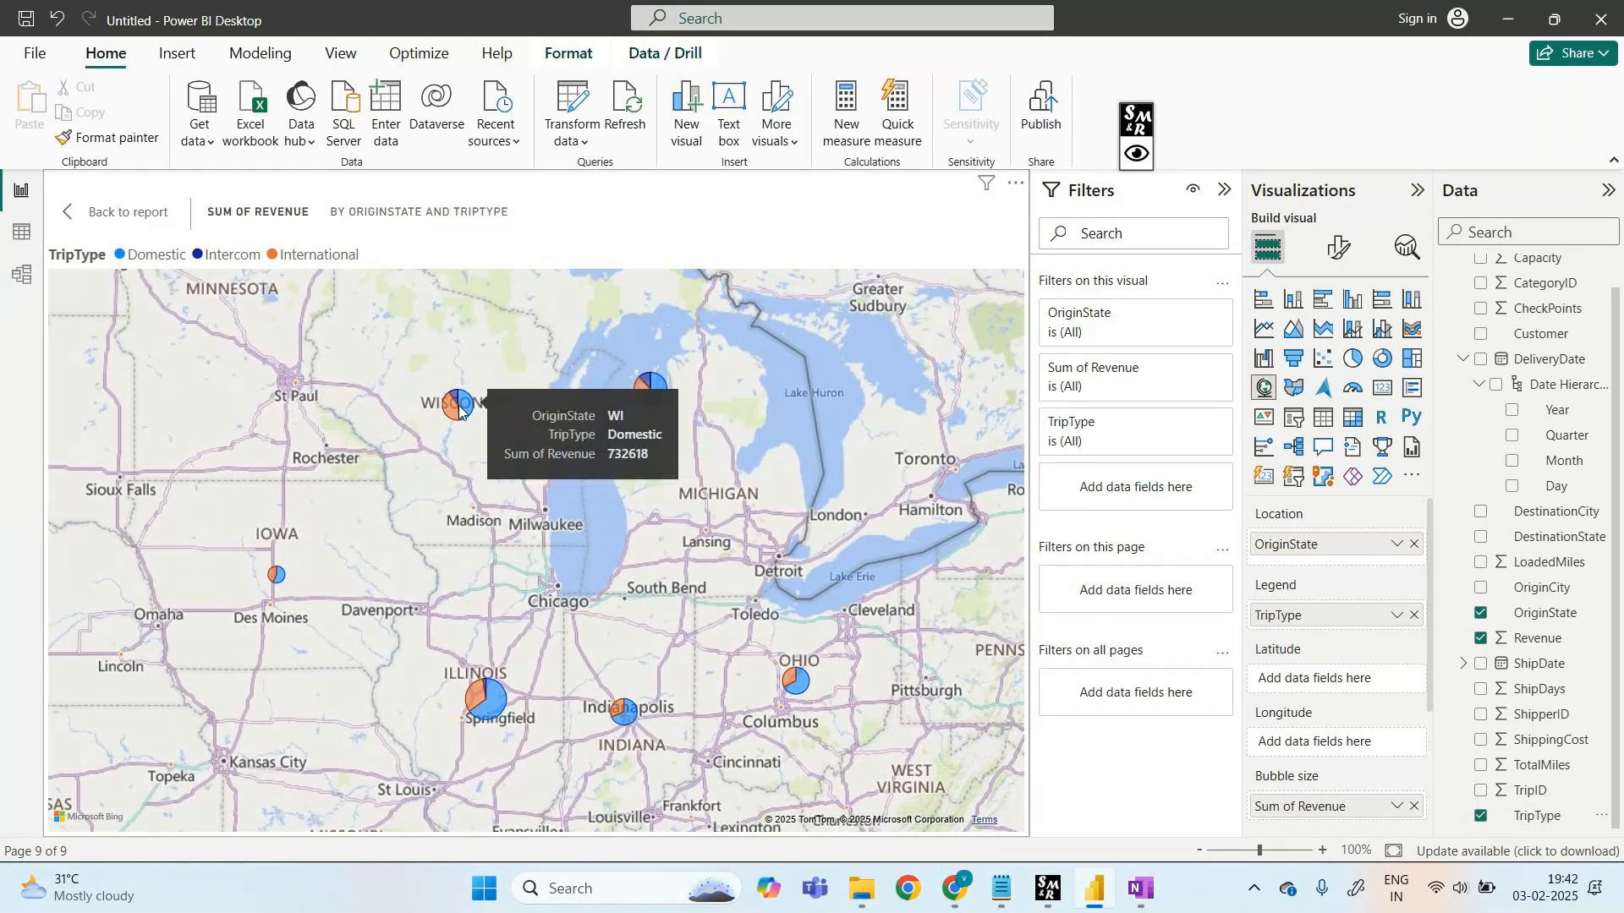
{"action": "mouse_move", "coordinate": [490, 702]}
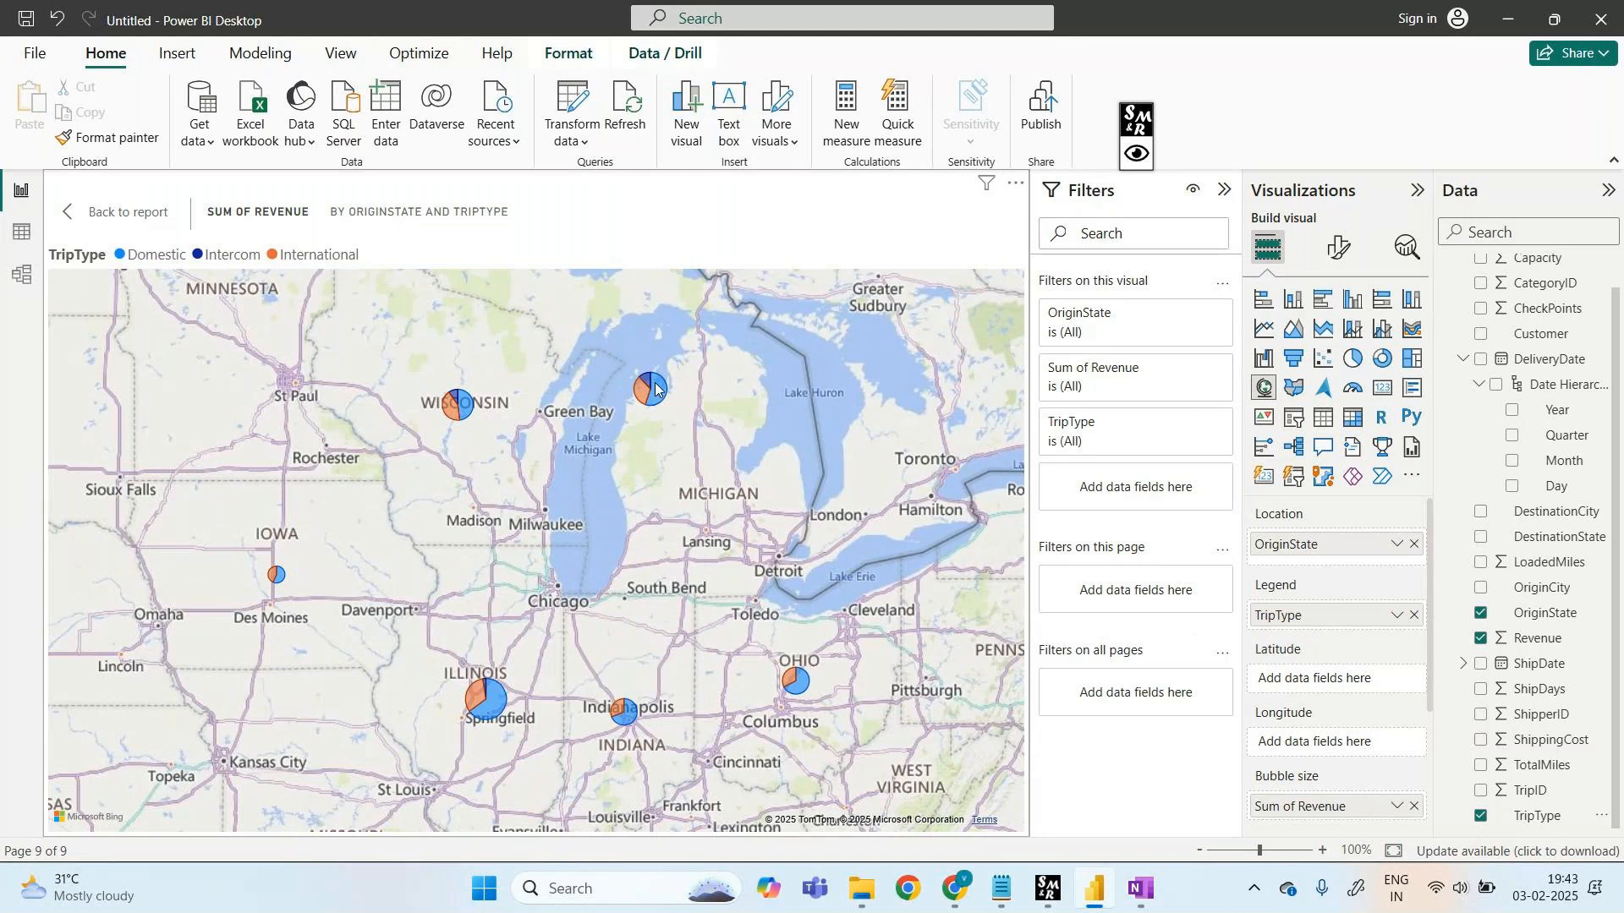
{"action": "mouse_move", "coordinate": [657, 389]}
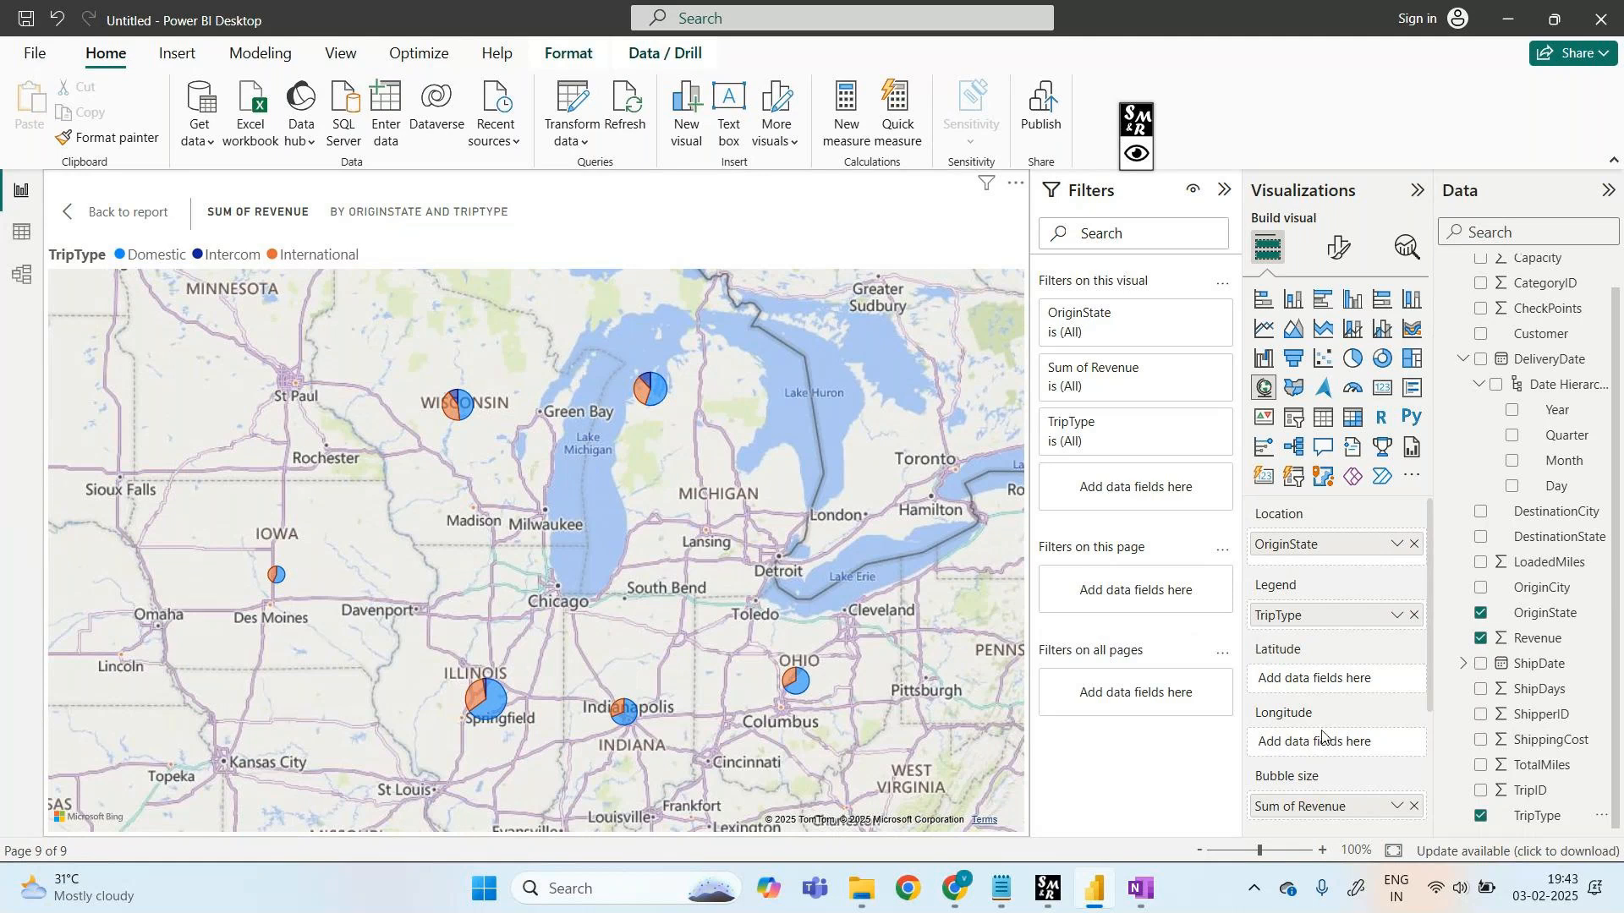
{"action": "scroll", "coordinate": [1322, 736], "scroll_direction": "down", "scroll_amount": 3}
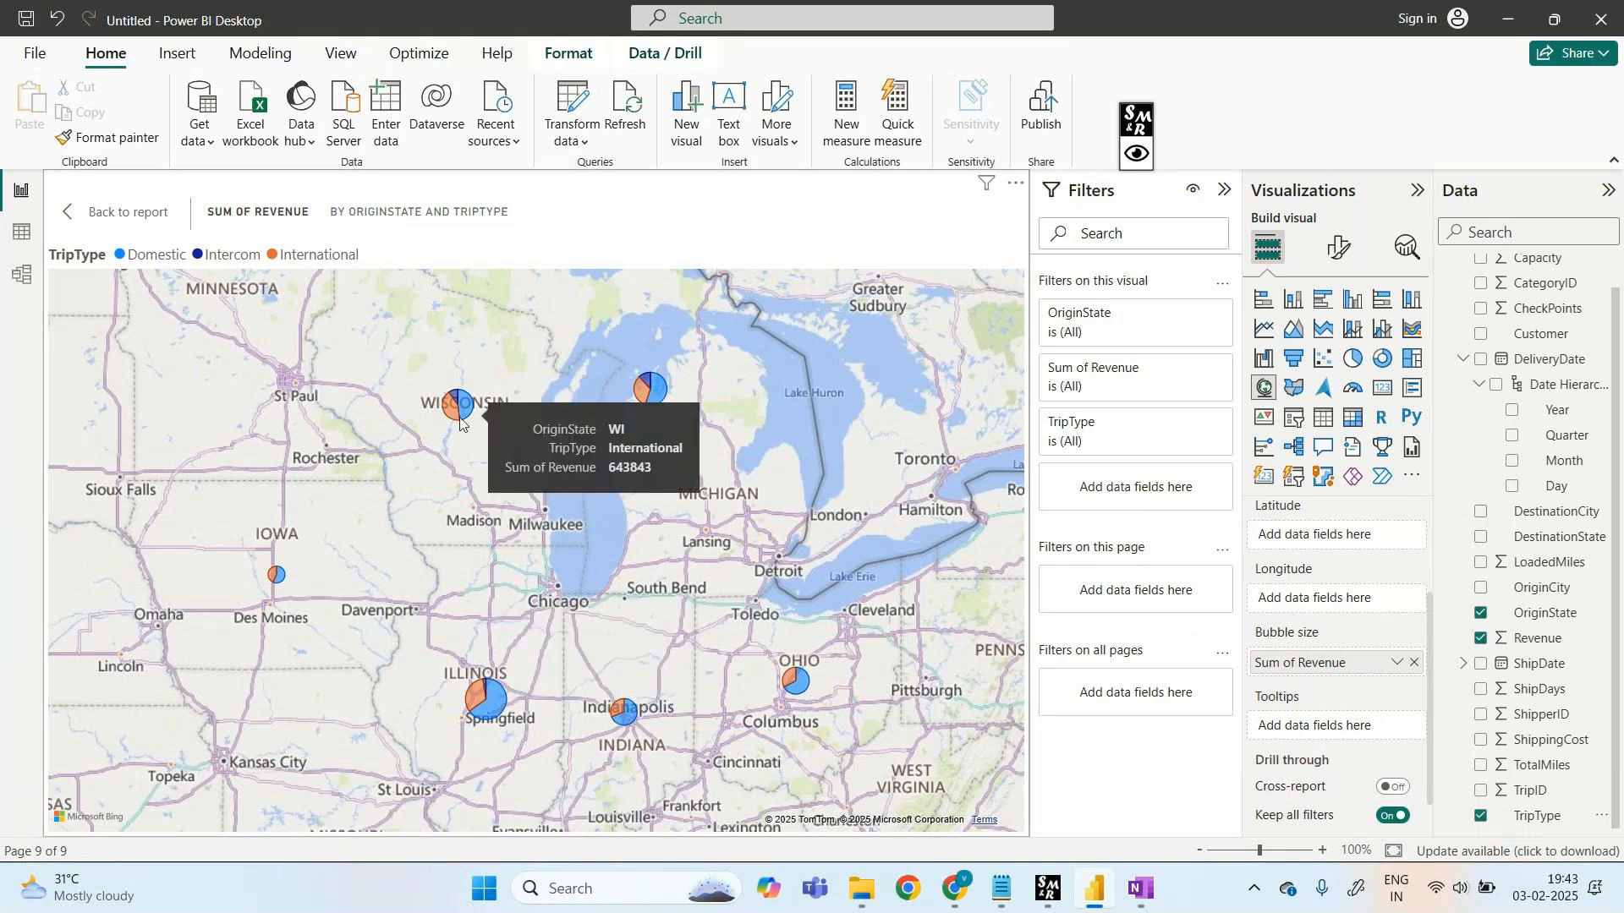
{"action": "left_click", "coordinate": [105, 221]}
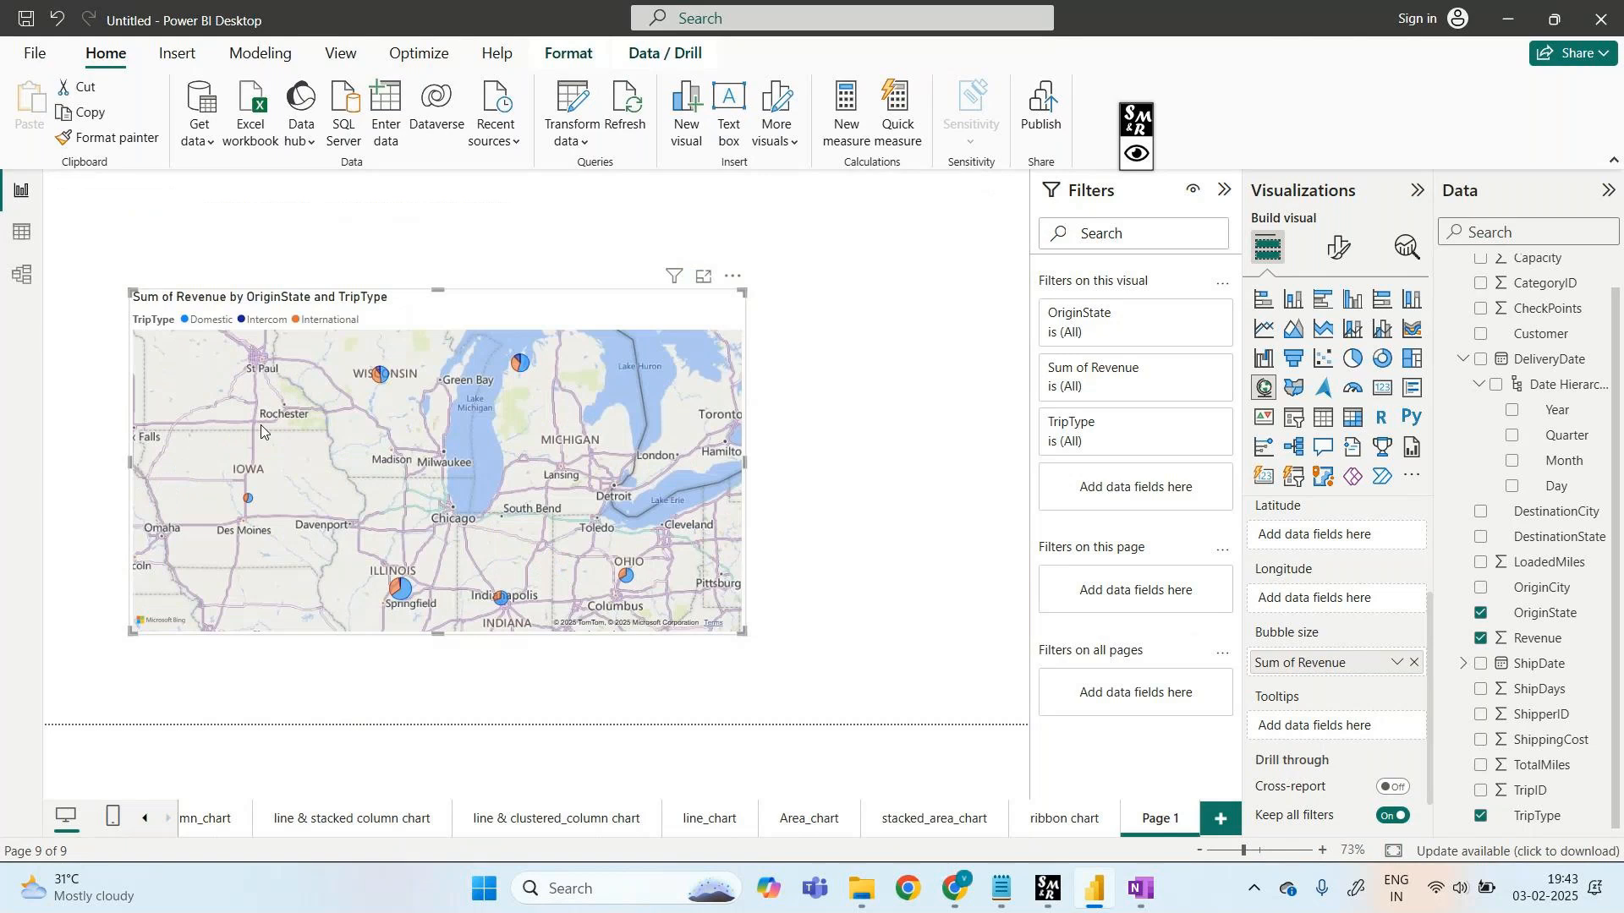
{"action": "right_click", "coordinate": [1149, 821]}
- Rename the Page 1 tab to 'map' and add a new blank report page
{"action": "left_click", "coordinate": [1196, 758]}
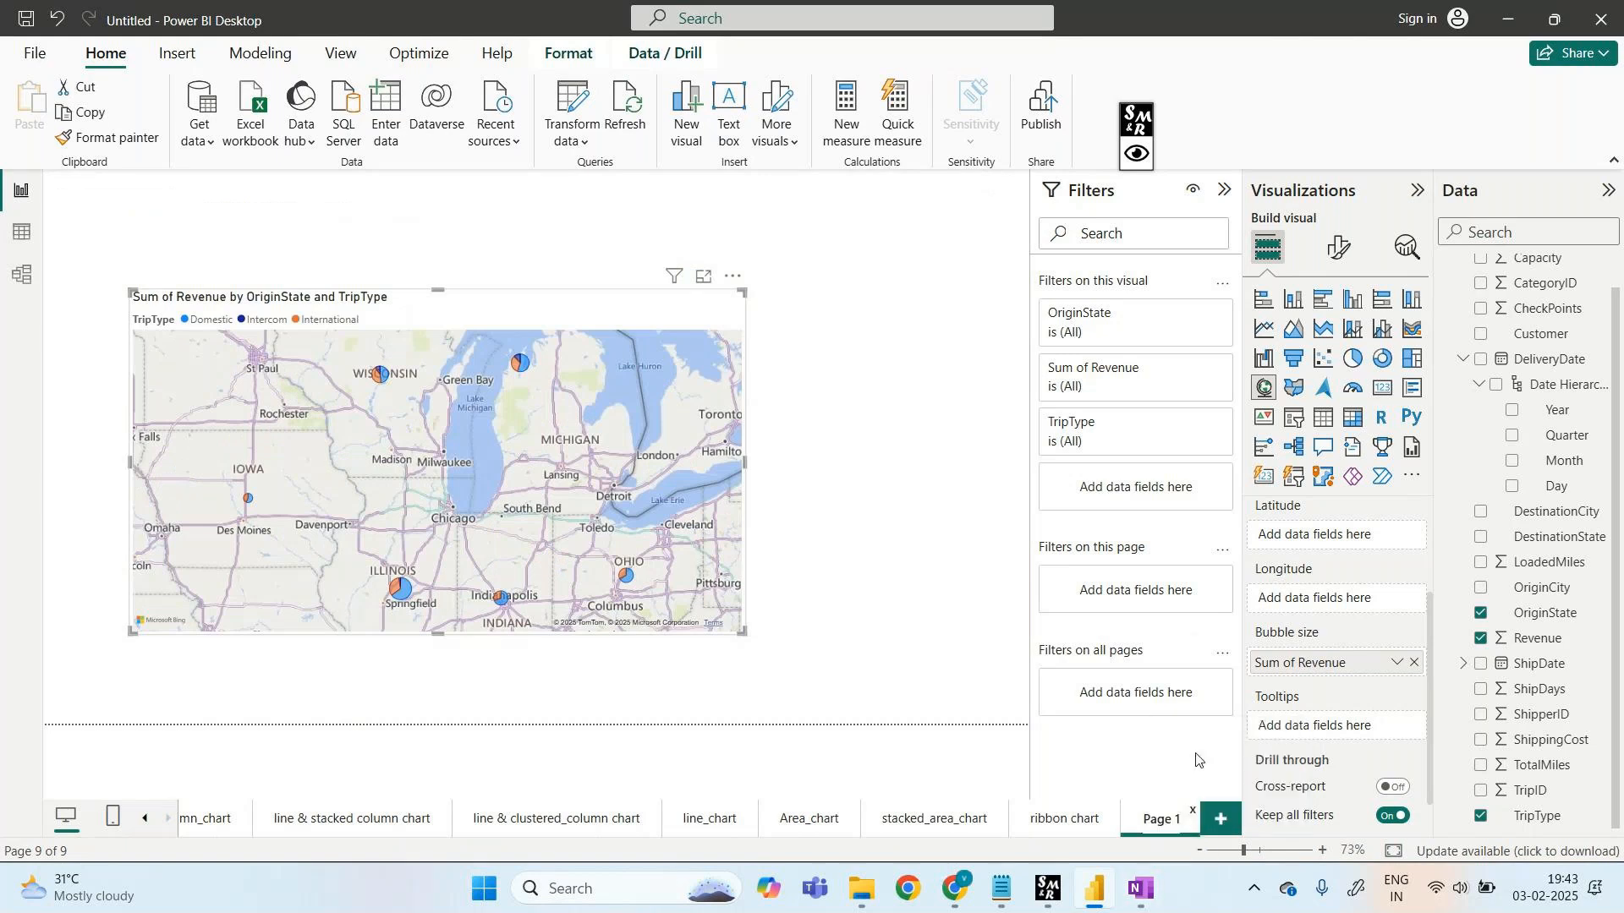
{"action": "type", "text": "map"}
{"action": "key", "text": "Return"}
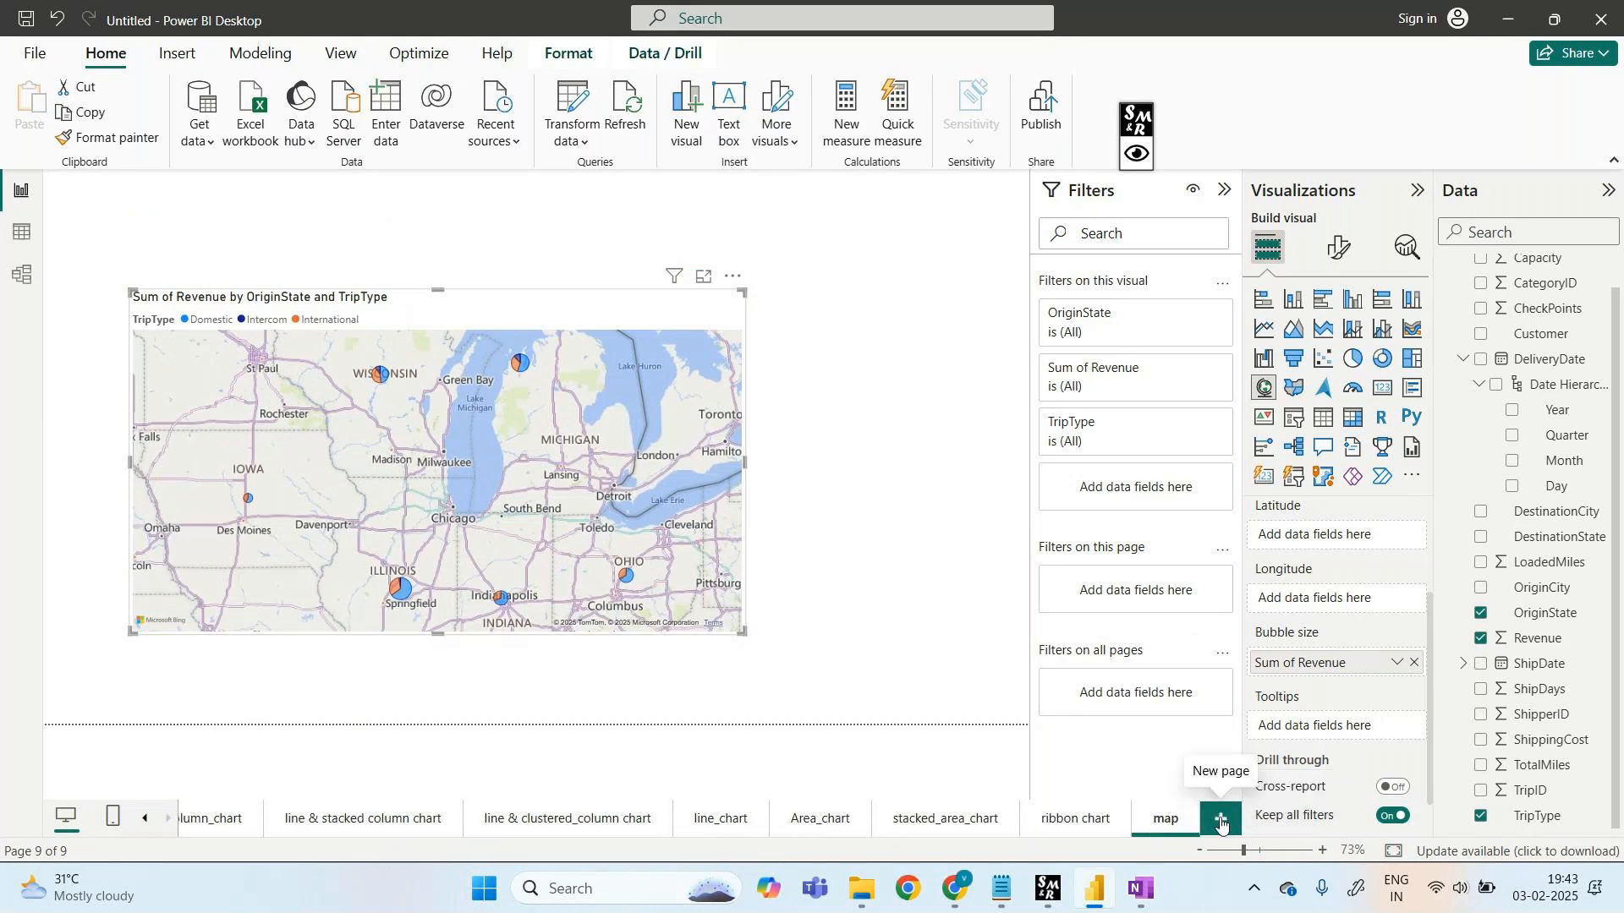
{"action": "left_click", "coordinate": [1220, 820]}
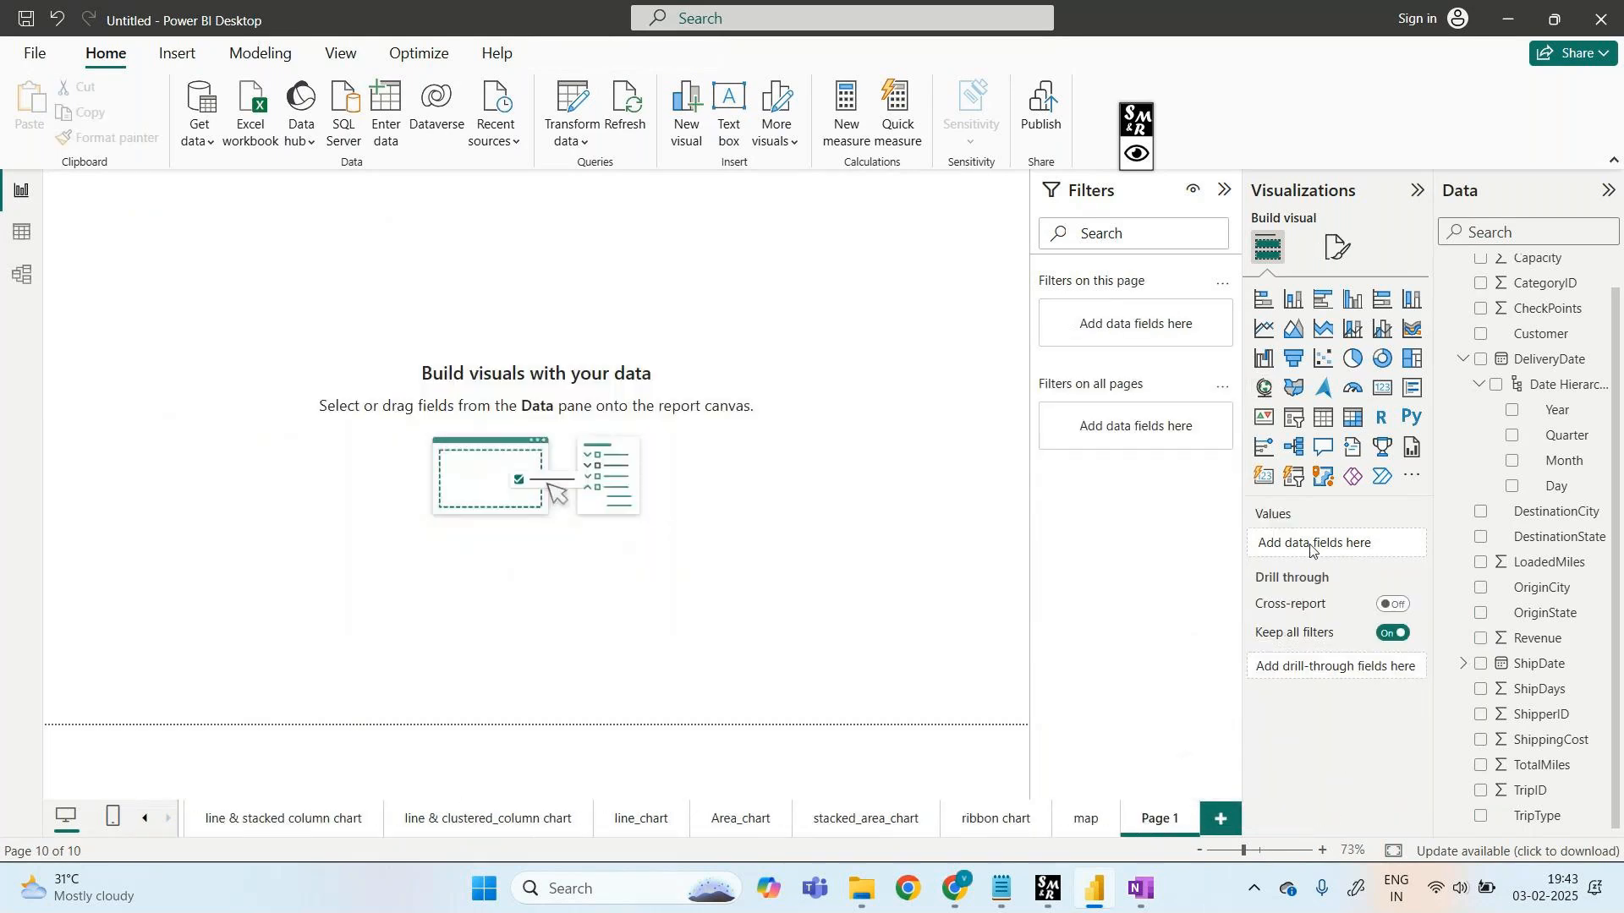
- Add an enlarged filled map visual with DestinationState in both Location and Legend
{"action": "left_click", "coordinate": [1289, 393]}
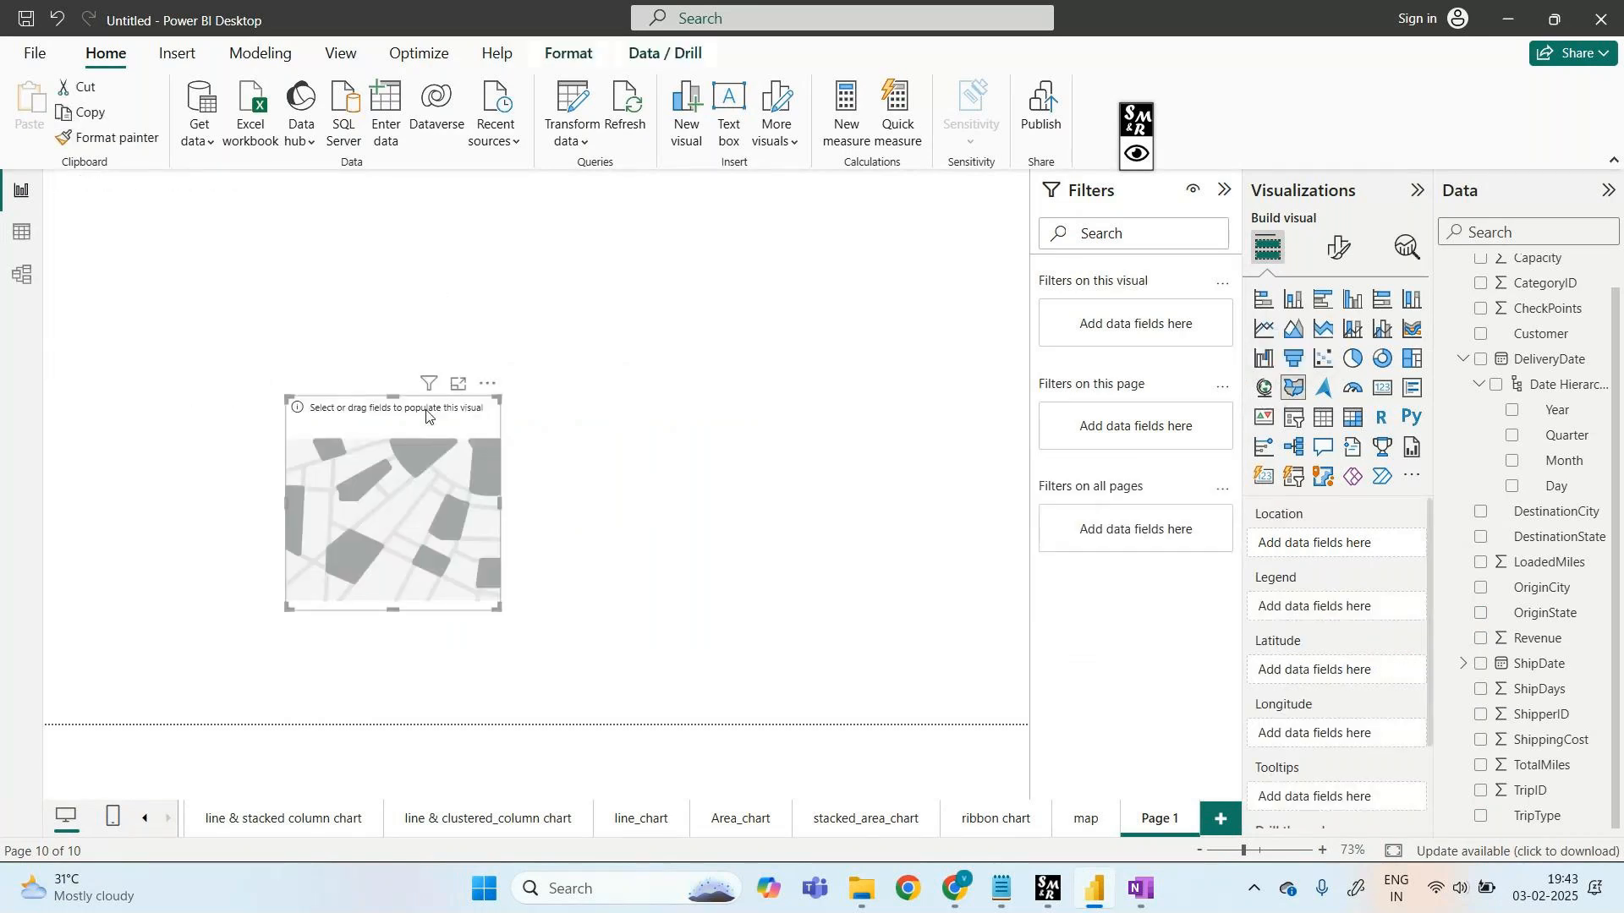
{"action": "left_click_drag", "start_coordinate": [498, 397], "coordinate": [882, 256]}
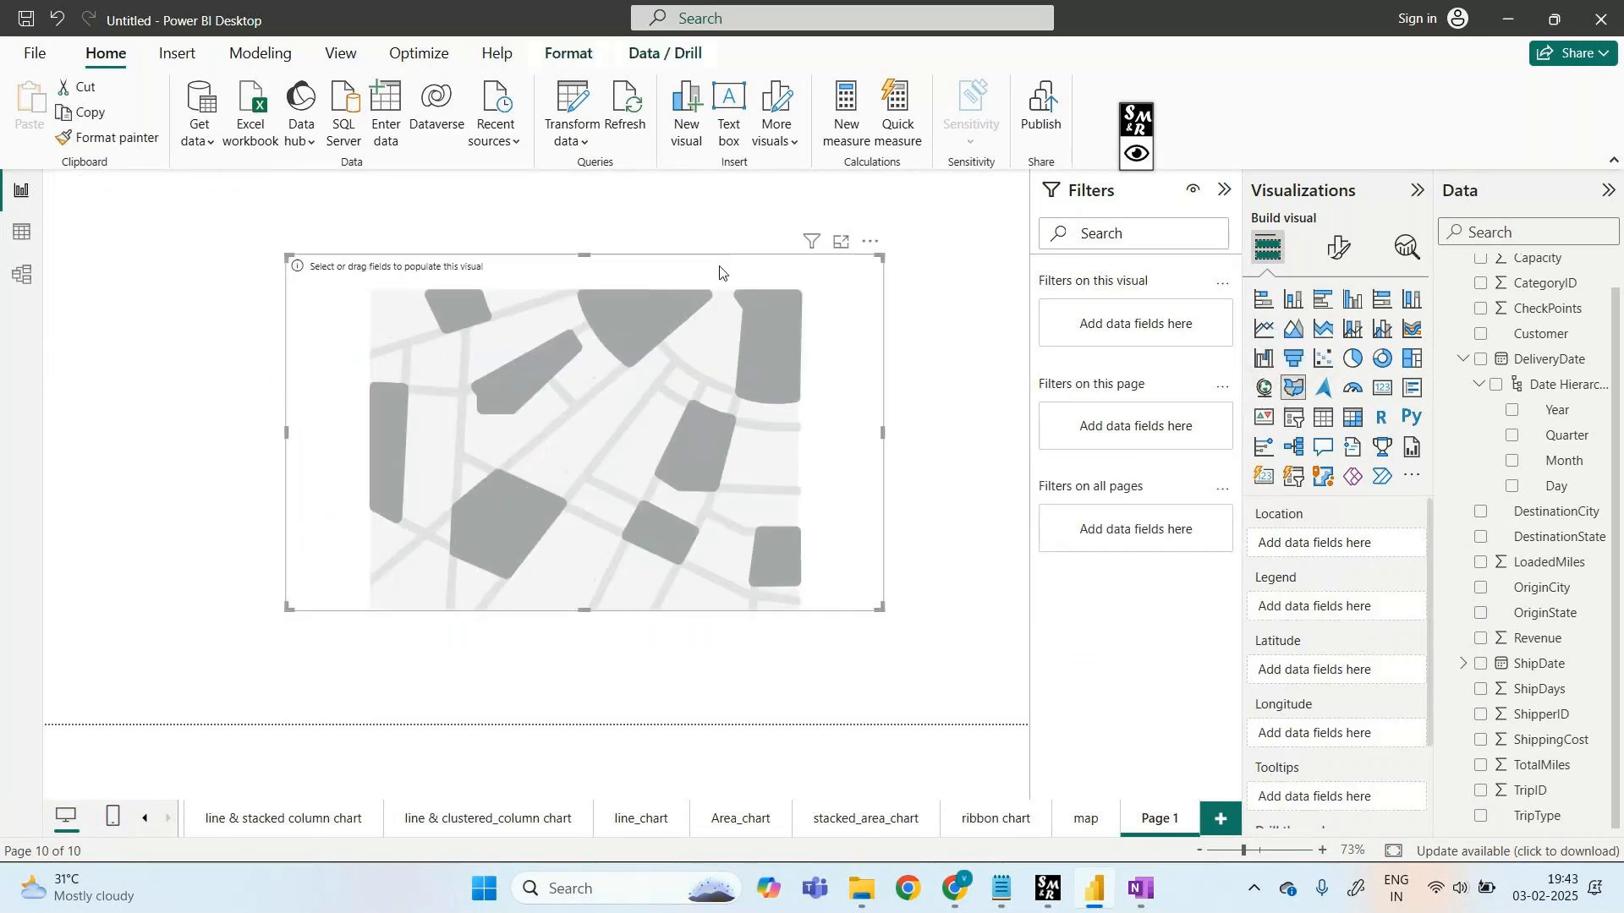
{"action": "left_click_drag", "start_coordinate": [720, 273], "coordinate": [672, 263]}
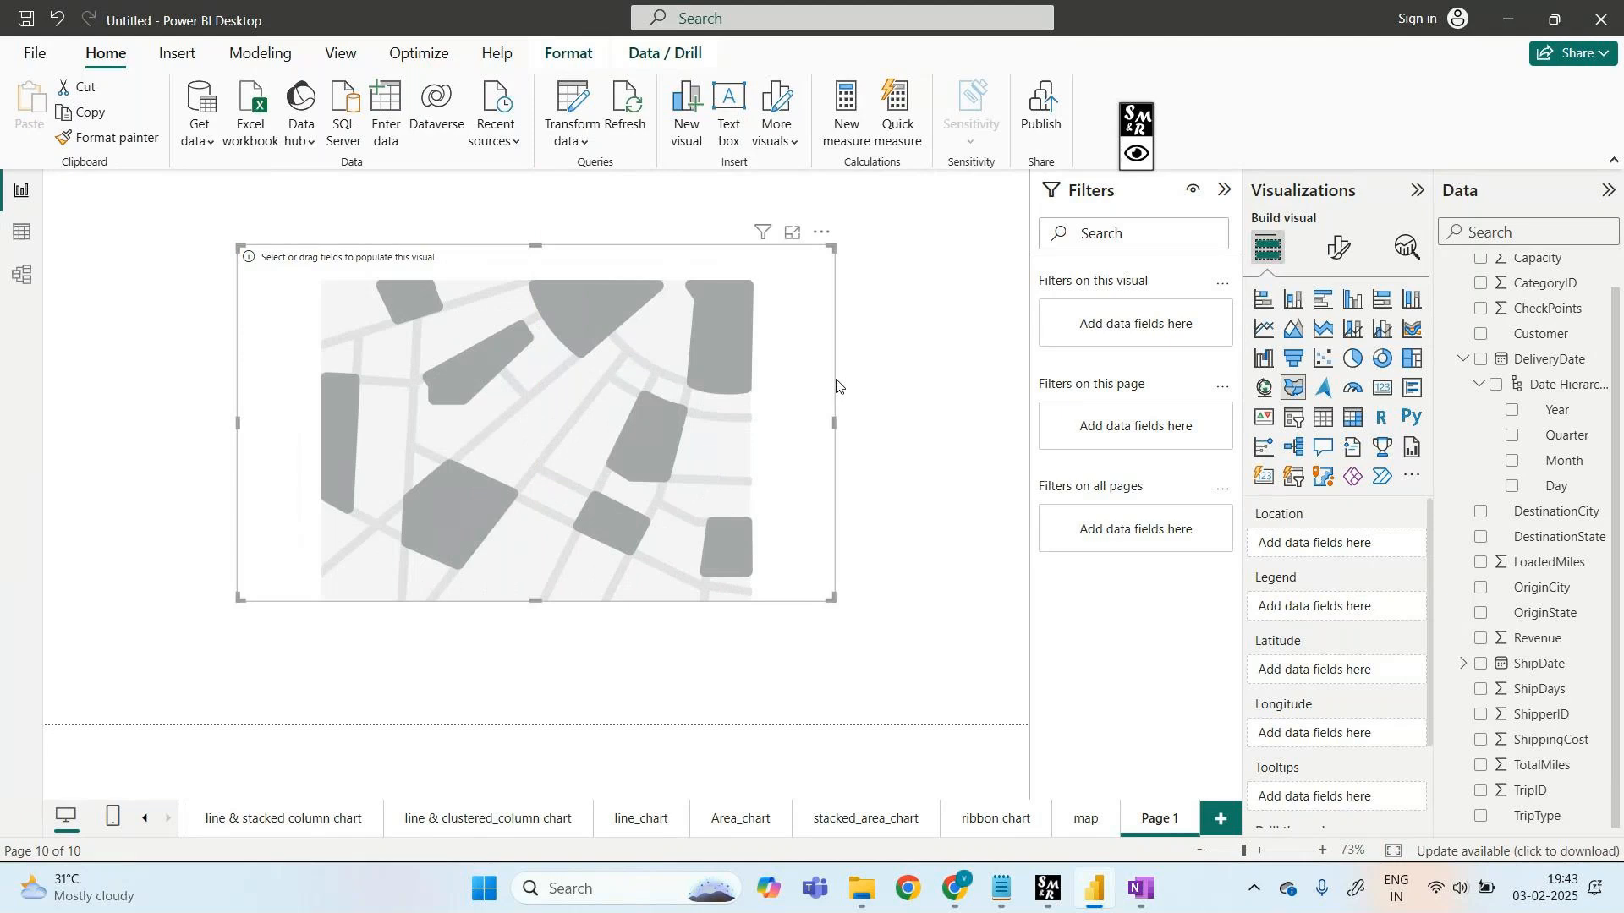
{"action": "left_click_drag", "start_coordinate": [1529, 548], "coordinate": [1359, 549]}
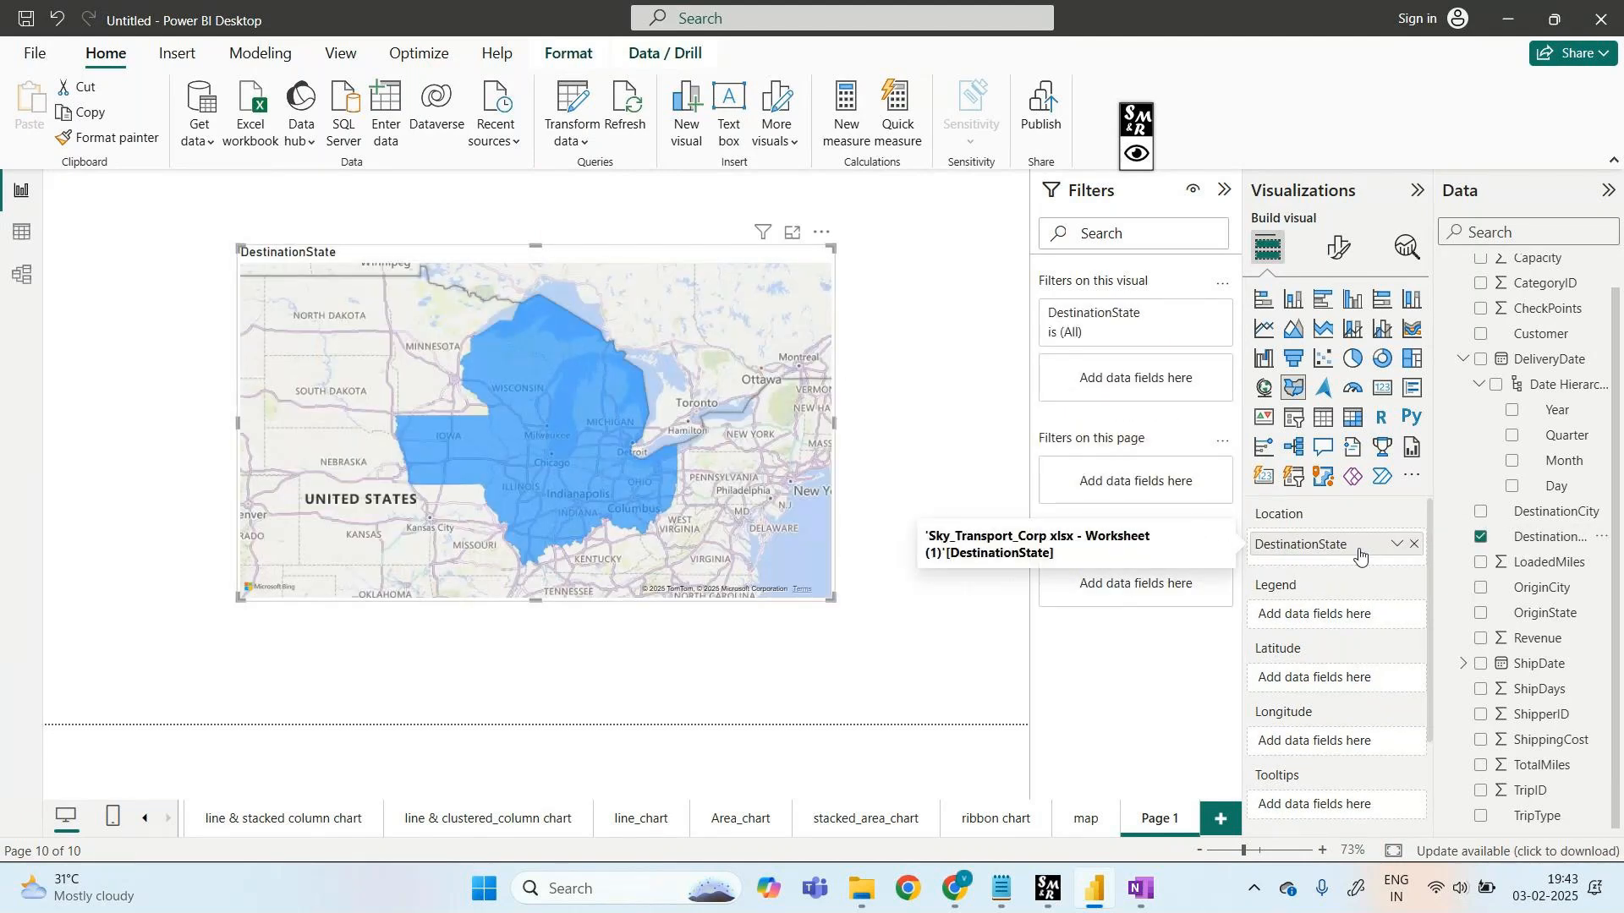
{"action": "left_click_drag", "start_coordinate": [1548, 538], "coordinate": [1359, 626]}
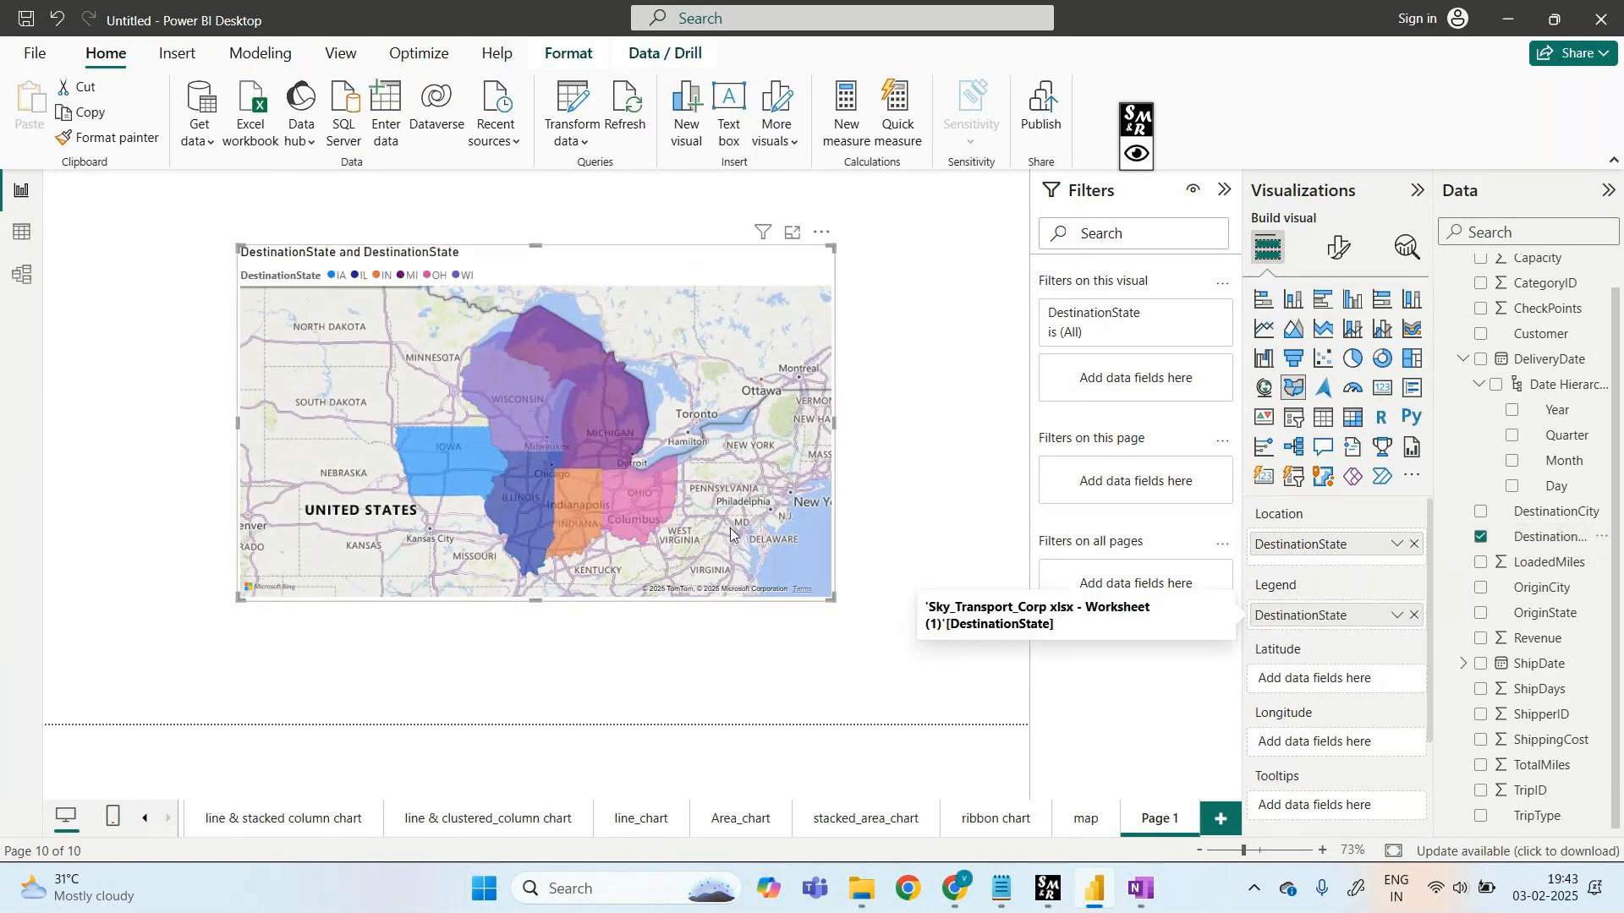
- Try Sum of Revenue in the filled map's tooltips, then remove it again
{"action": "scroll", "coordinate": [1308, 763], "scroll_direction": "down", "scroll_amount": 1}
{"action": "scroll", "coordinate": [1309, 764], "scroll_direction": "down", "scroll_amount": 1}
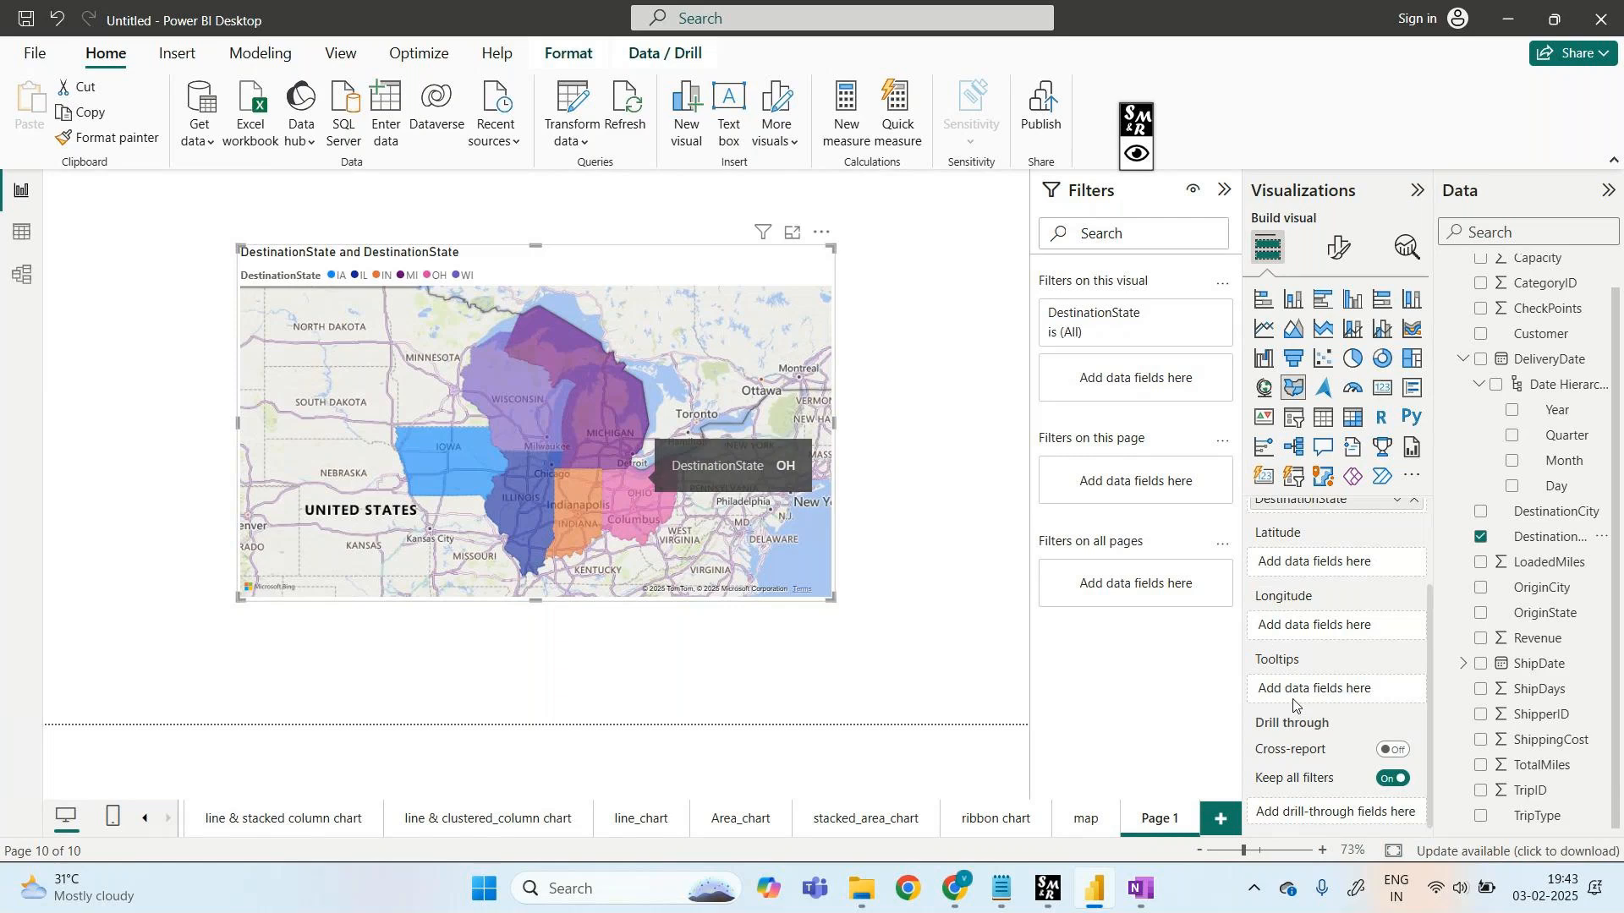
{"action": "left_click_drag", "start_coordinate": [1532, 641], "coordinate": [1343, 697]}
{"action": "mouse_move", "coordinate": [636, 508]}
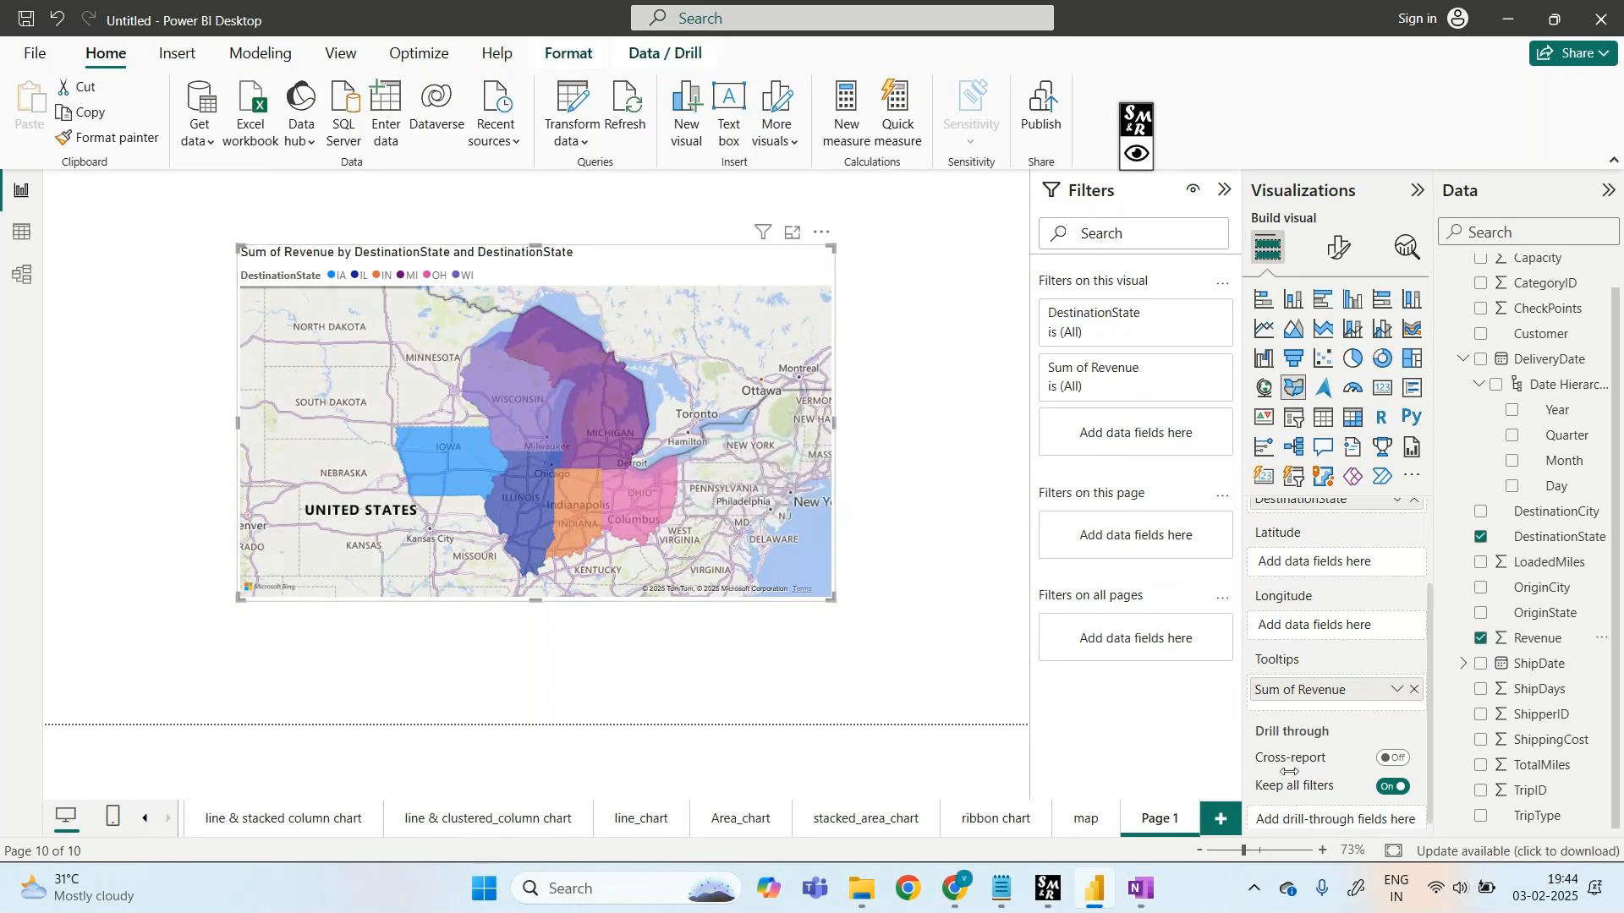
{"action": "left_click", "coordinate": [1413, 689]}
- Reset the map's Location to DestinationState so it shades the six destination states
{"action": "mouse_move", "coordinate": [634, 506]}
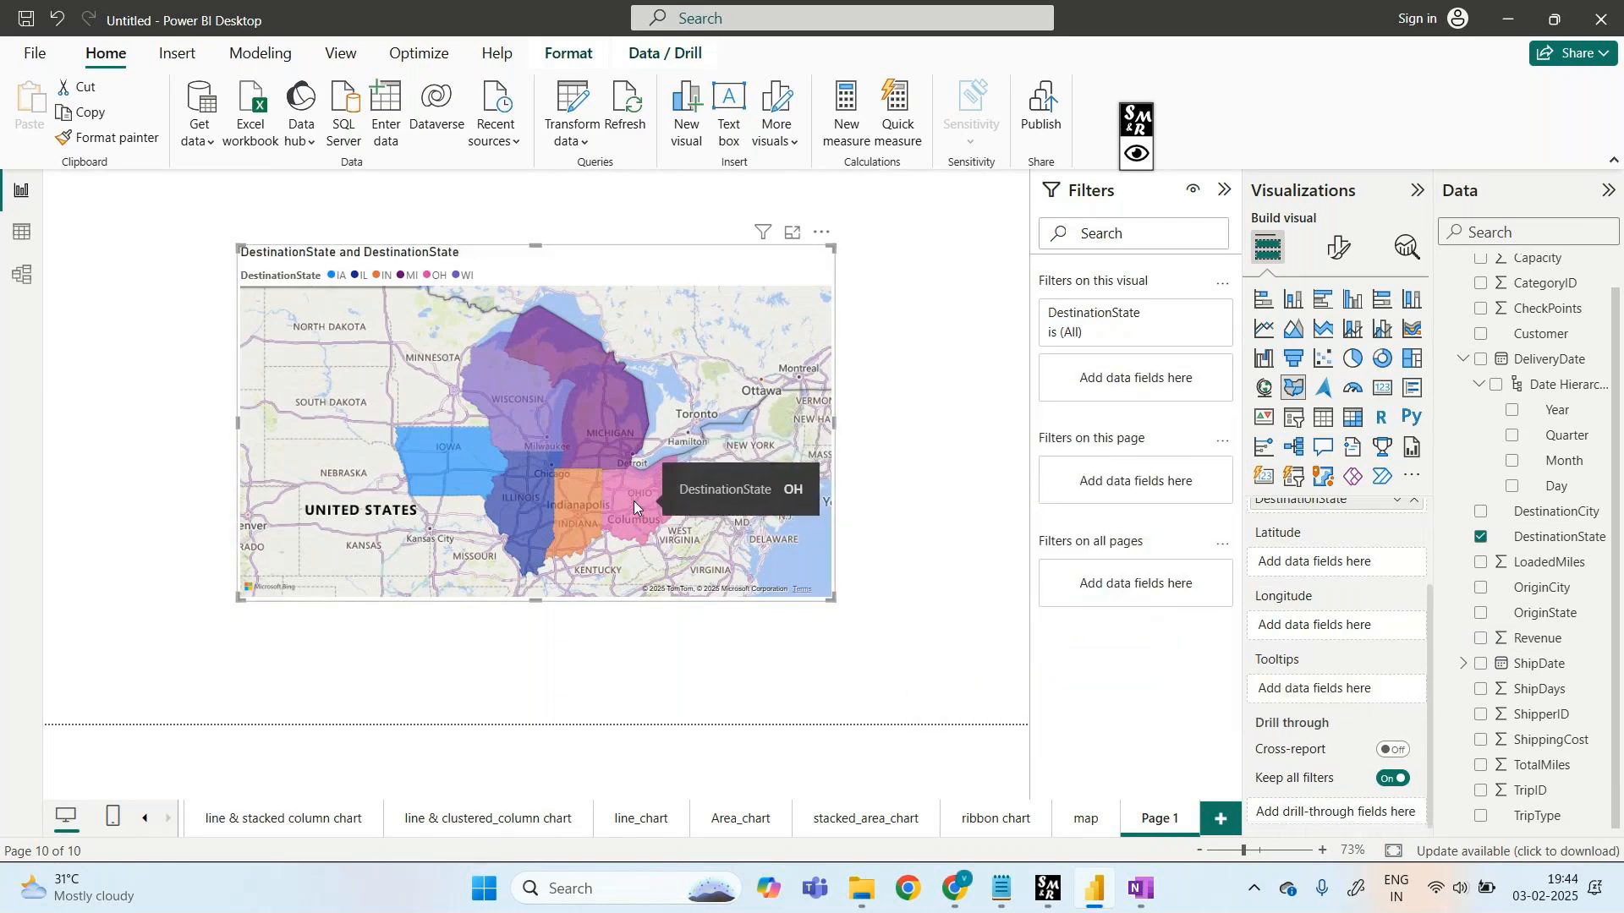
{"action": "mouse_move", "coordinate": [547, 414]}
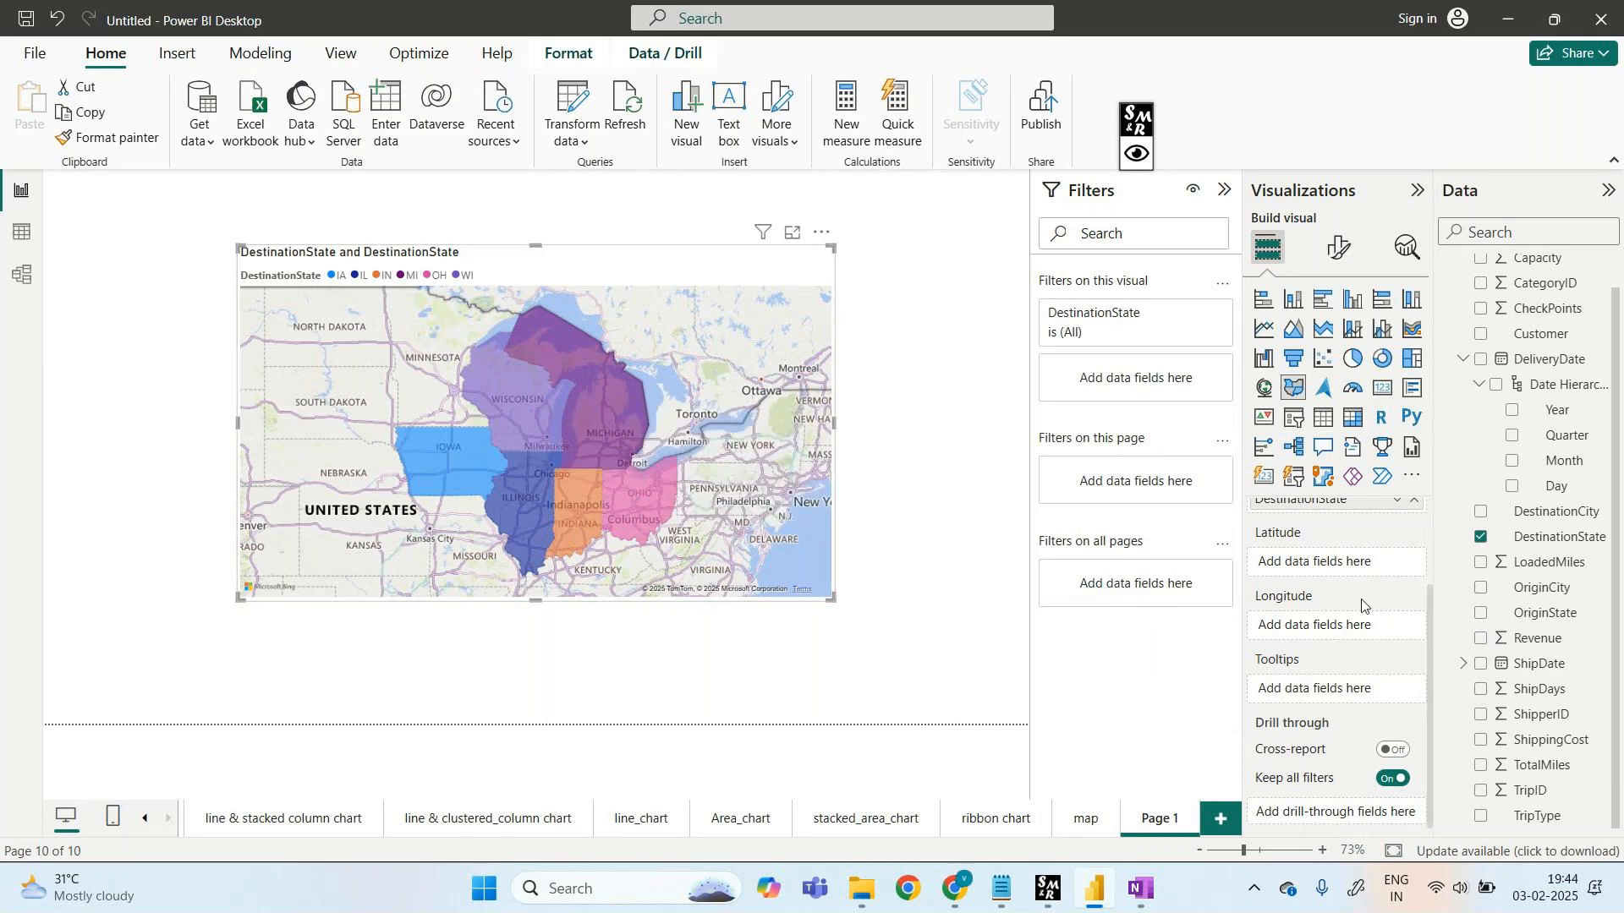
{"action": "scroll", "coordinate": [1362, 605], "scroll_direction": "up", "scroll_amount": 2}
{"action": "left_click_drag", "start_coordinate": [1362, 616], "coordinate": [922, 609]}
{"action": "left_click", "coordinate": [1414, 544]}
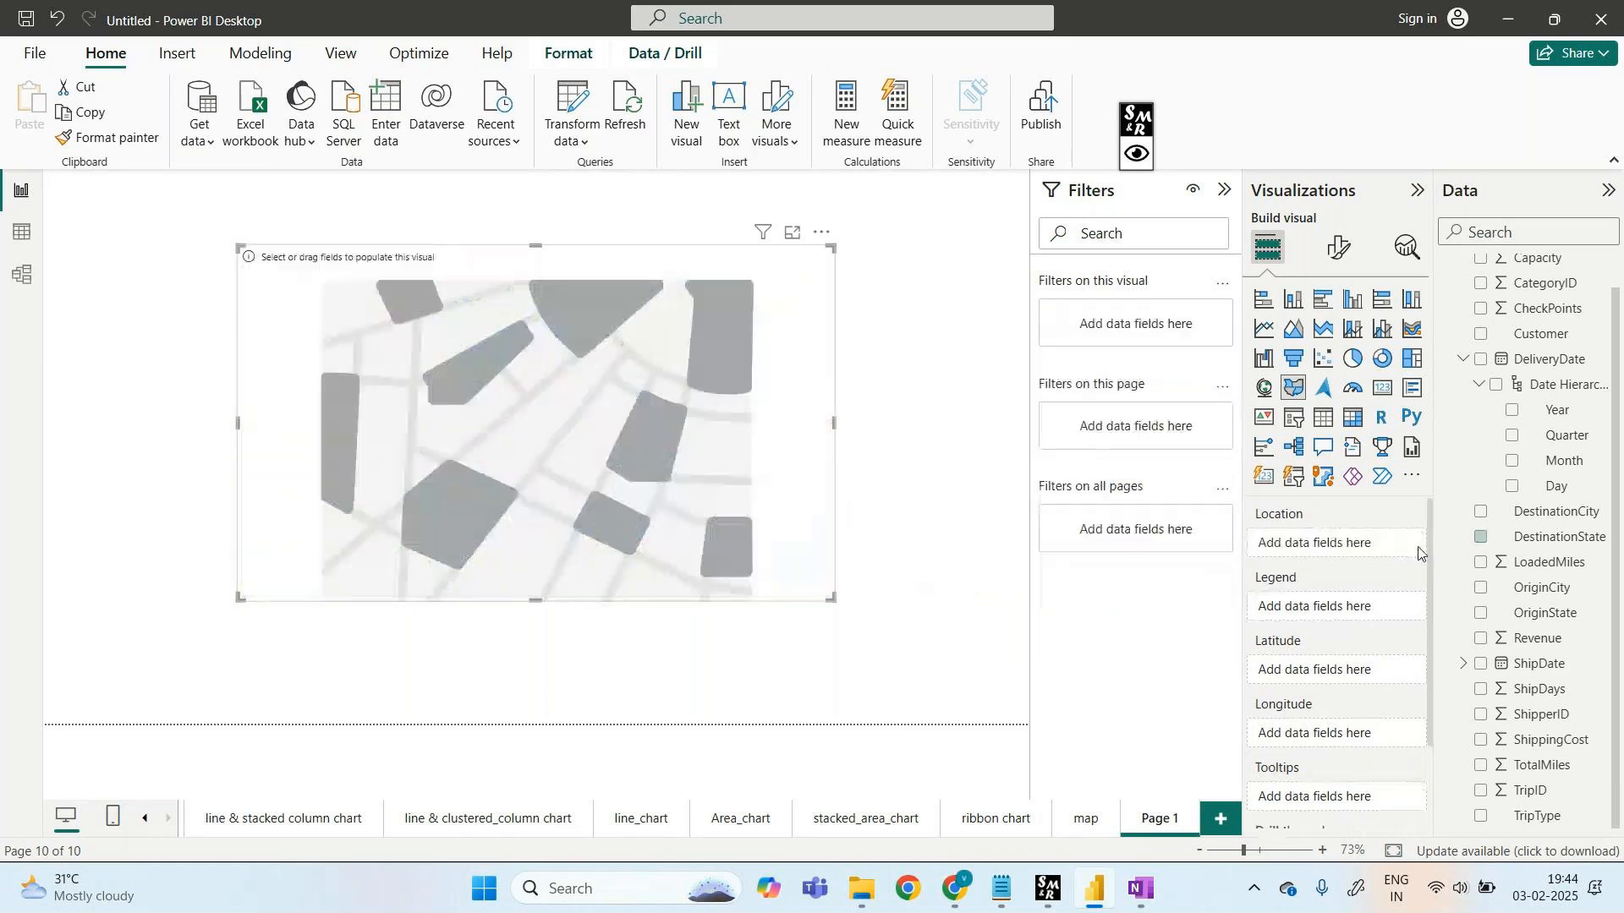
{"action": "left_click_drag", "start_coordinate": [1500, 544], "coordinate": [1329, 548]}
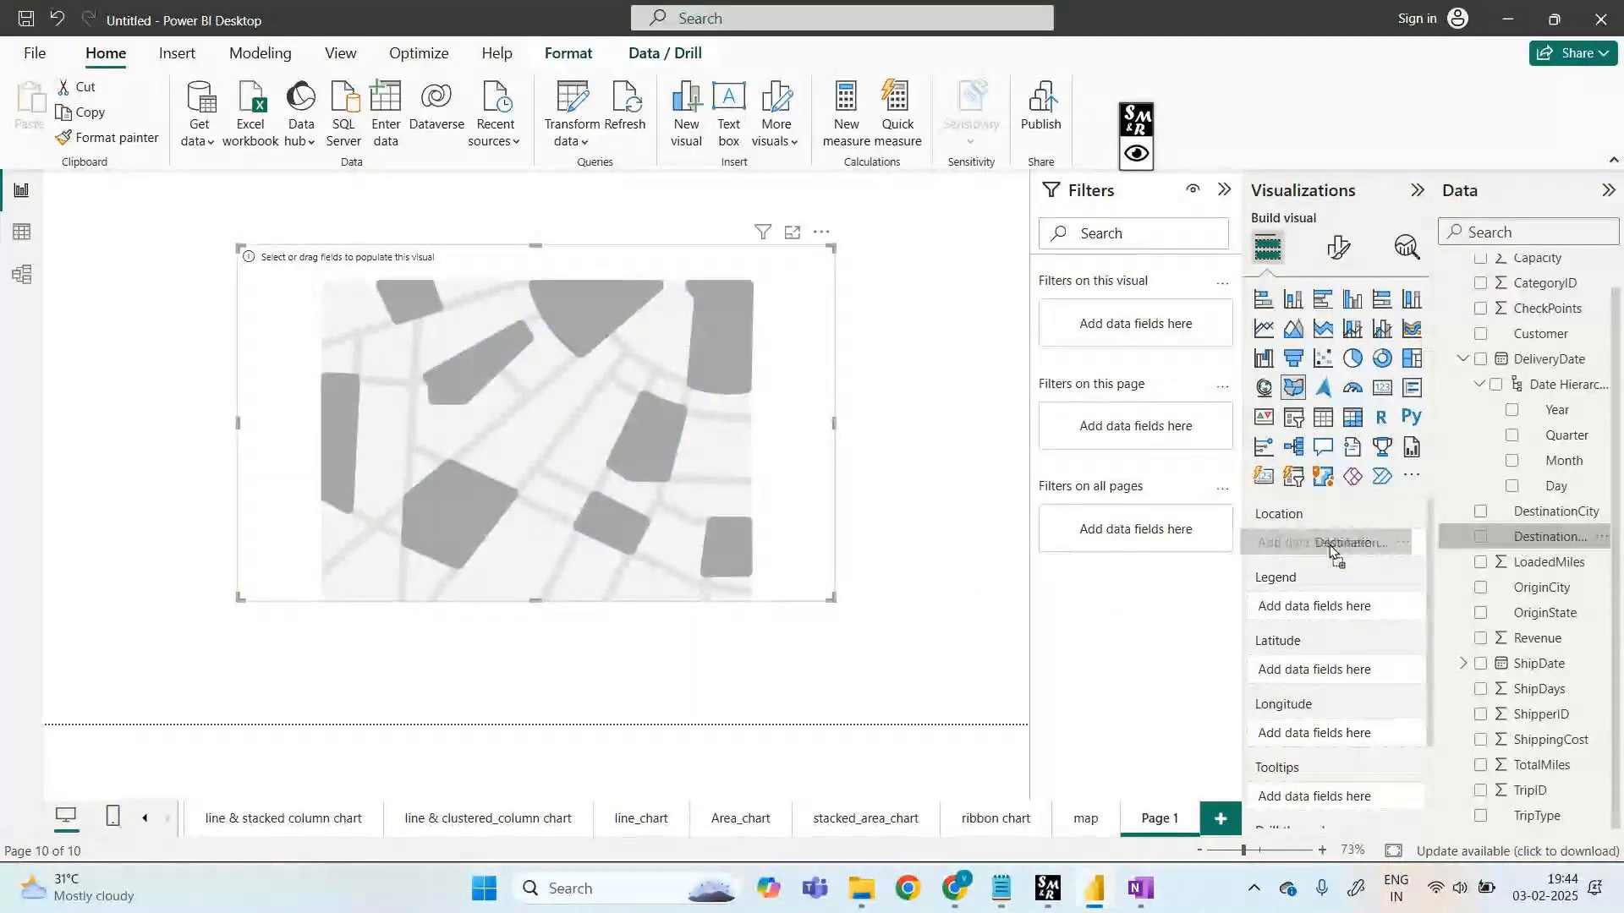
{"action": "left_click_drag", "start_coordinate": [1329, 548], "coordinate": [1332, 545]}
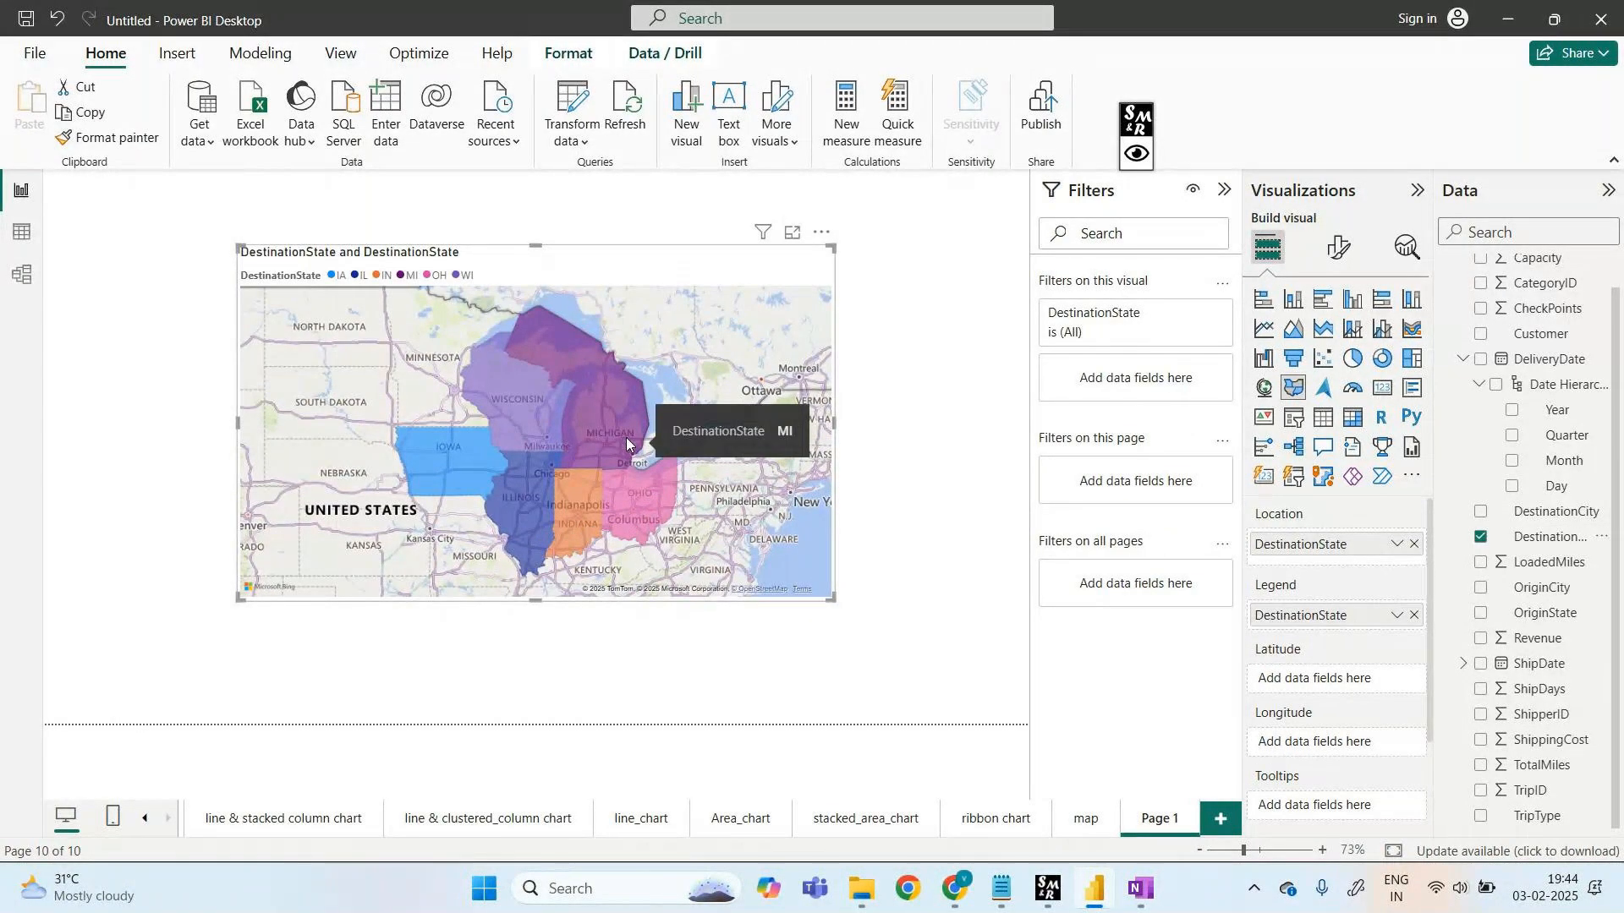
{"action": "mouse_move", "coordinate": [460, 464]}
{"action": "mouse_move", "coordinate": [577, 510]}
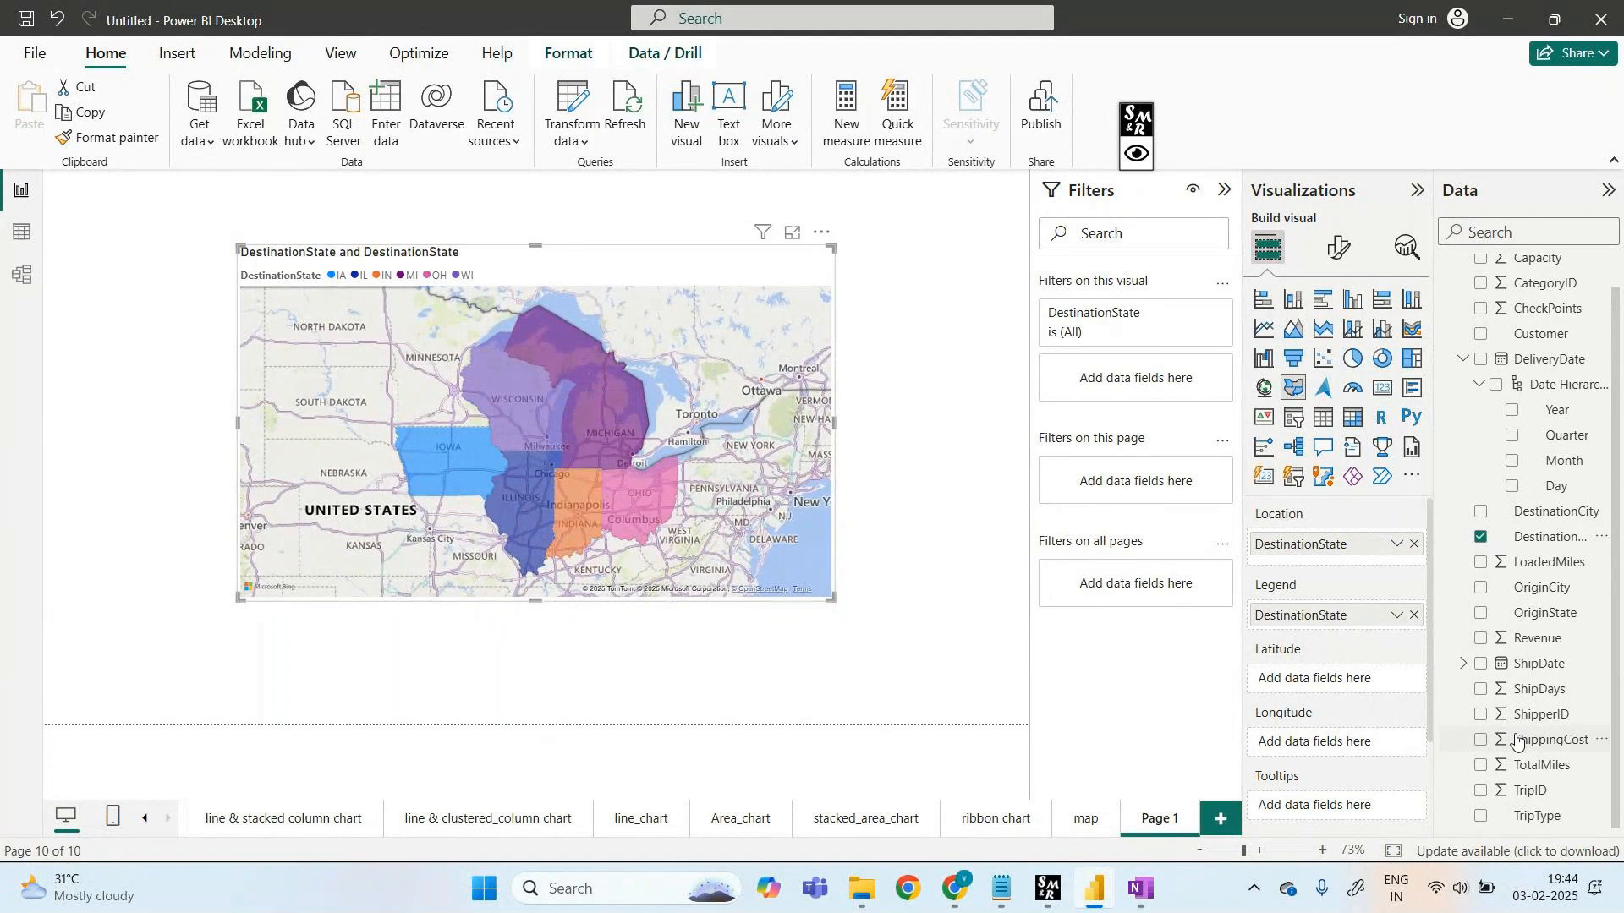
- Add Sum of Revenue to the filled map's tooltips and check values like IL at 2971250
{"action": "left_click_drag", "start_coordinate": [1538, 652], "coordinate": [1347, 698]}
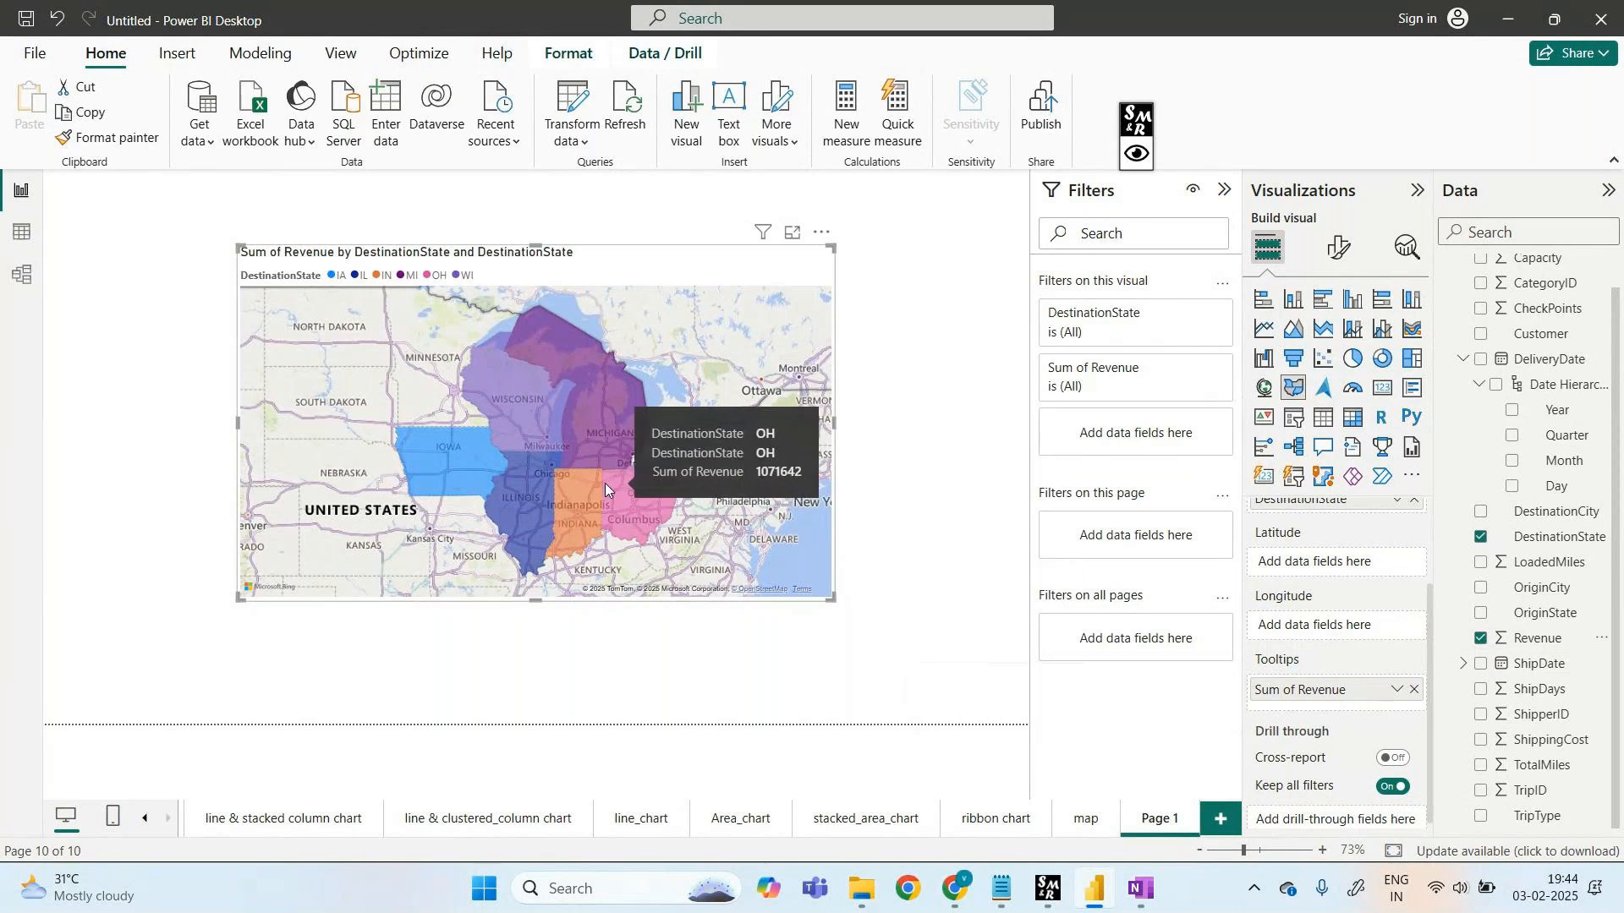
{"action": "mouse_move", "coordinate": [505, 414]}
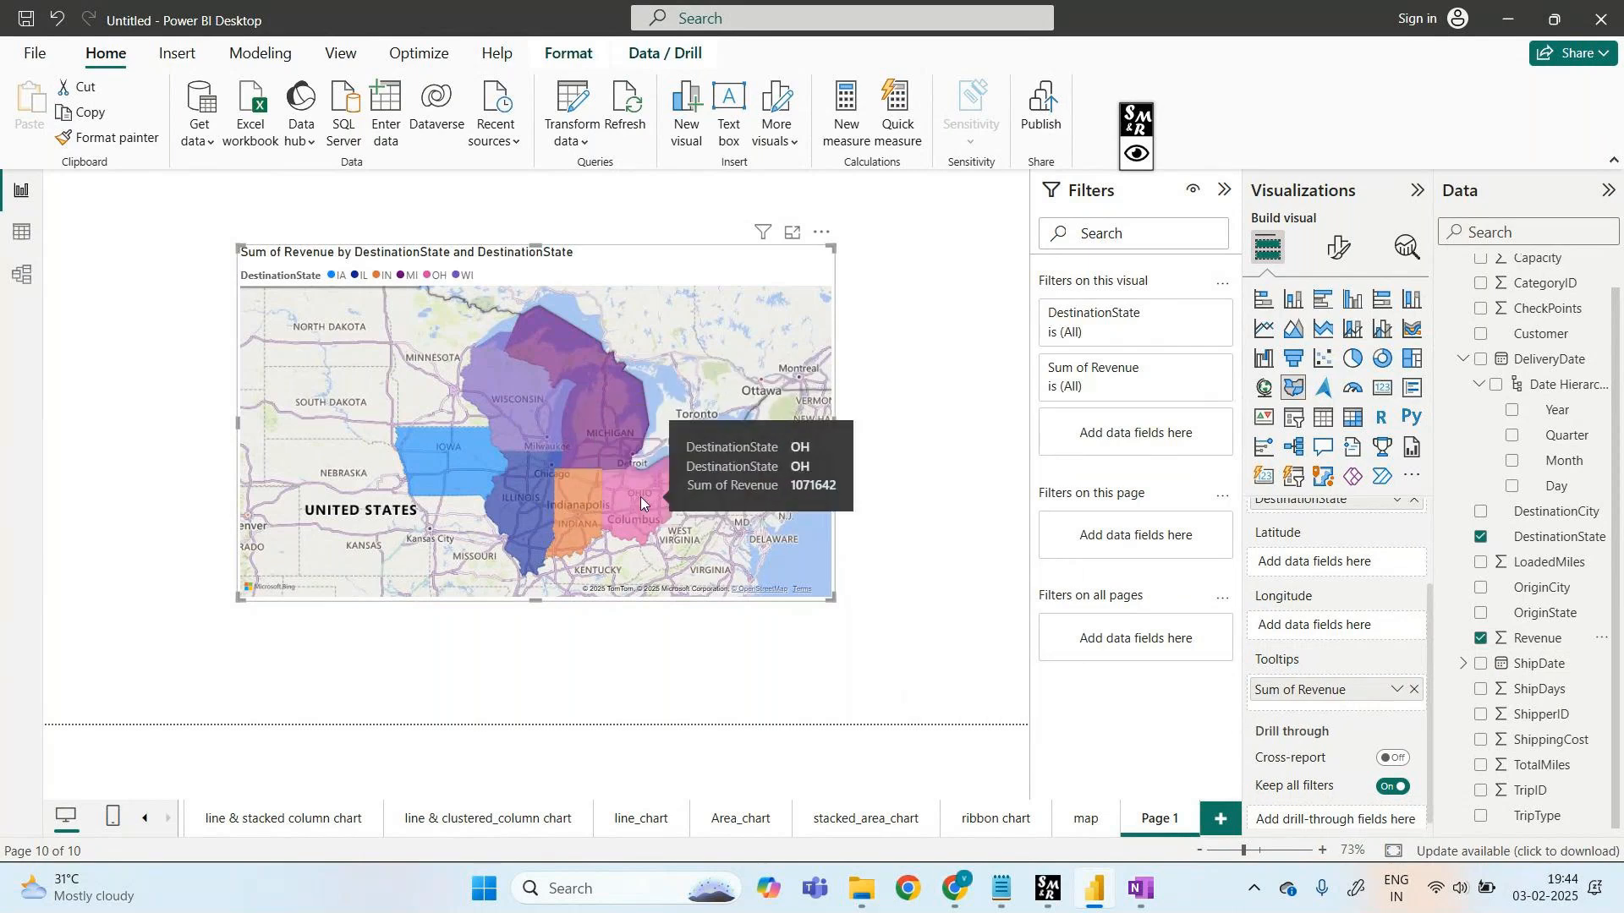
{"action": "mouse_move", "coordinate": [584, 408]}
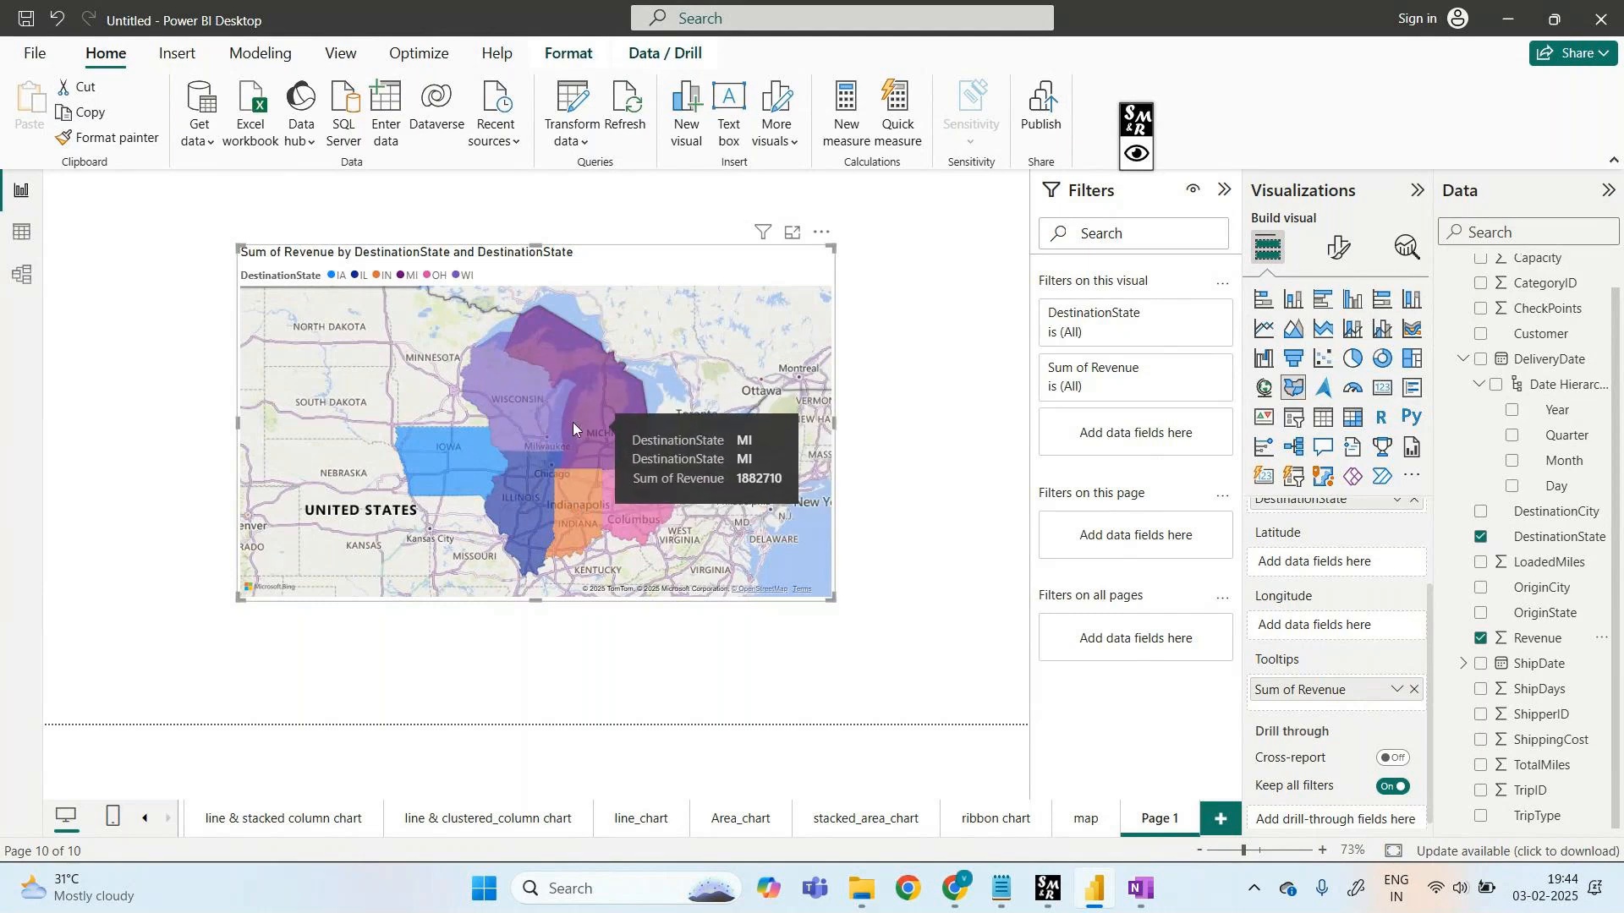
{"action": "left_click", "coordinate": [792, 234]}
{"action": "left_click", "coordinate": [127, 210]}
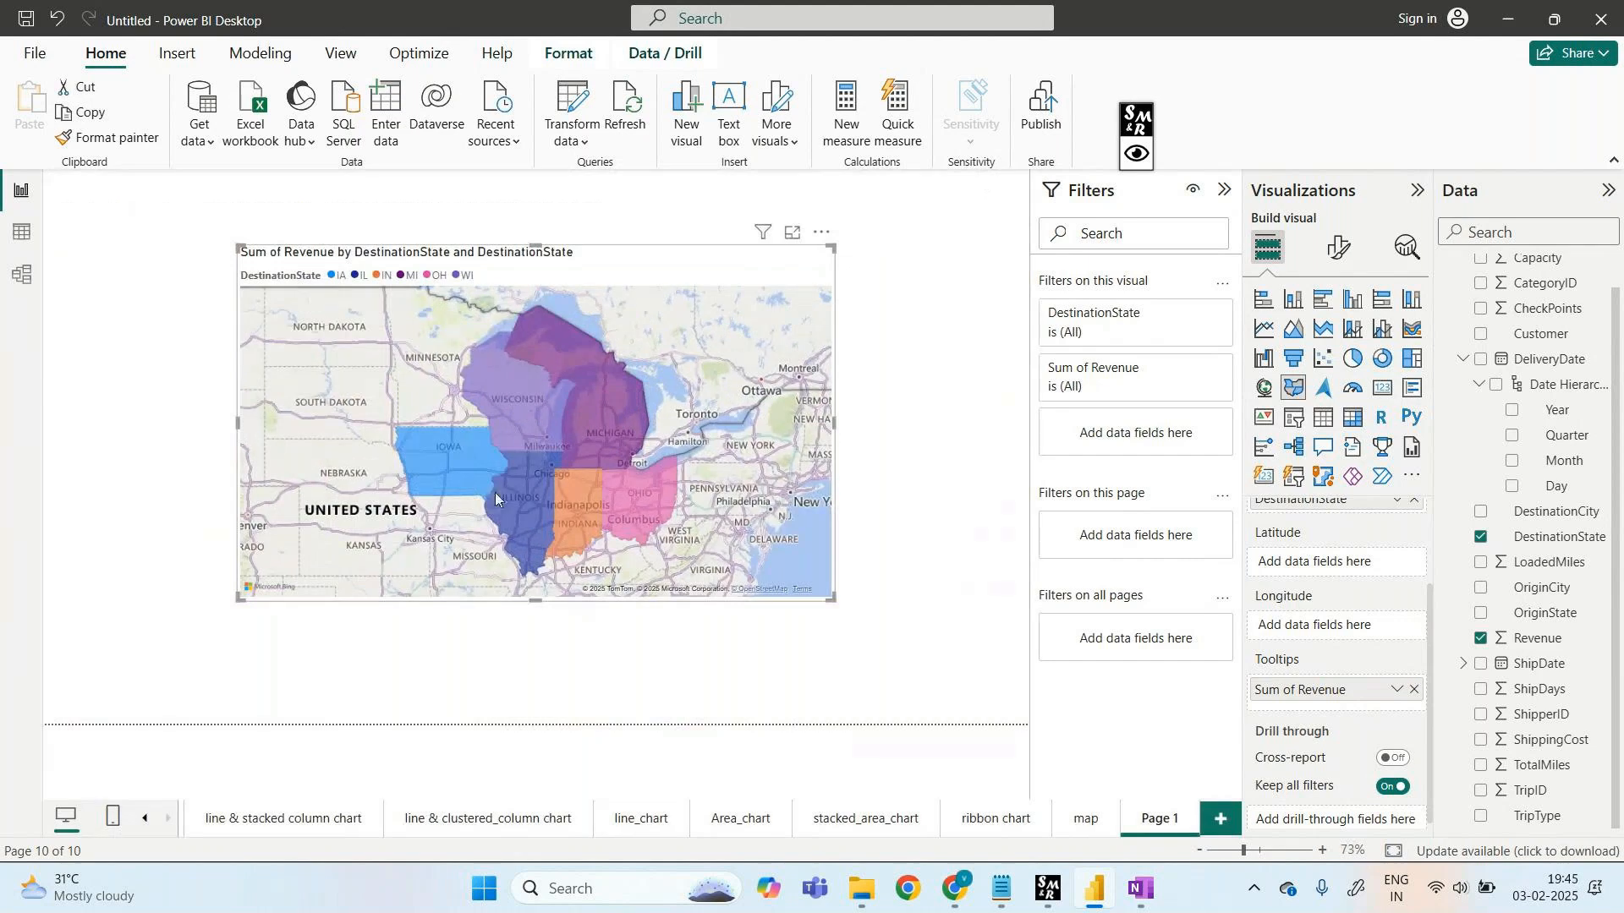
- Rename the Page 1 tab to 'filled_map'
{"action": "right_click", "coordinate": [1148, 822]}
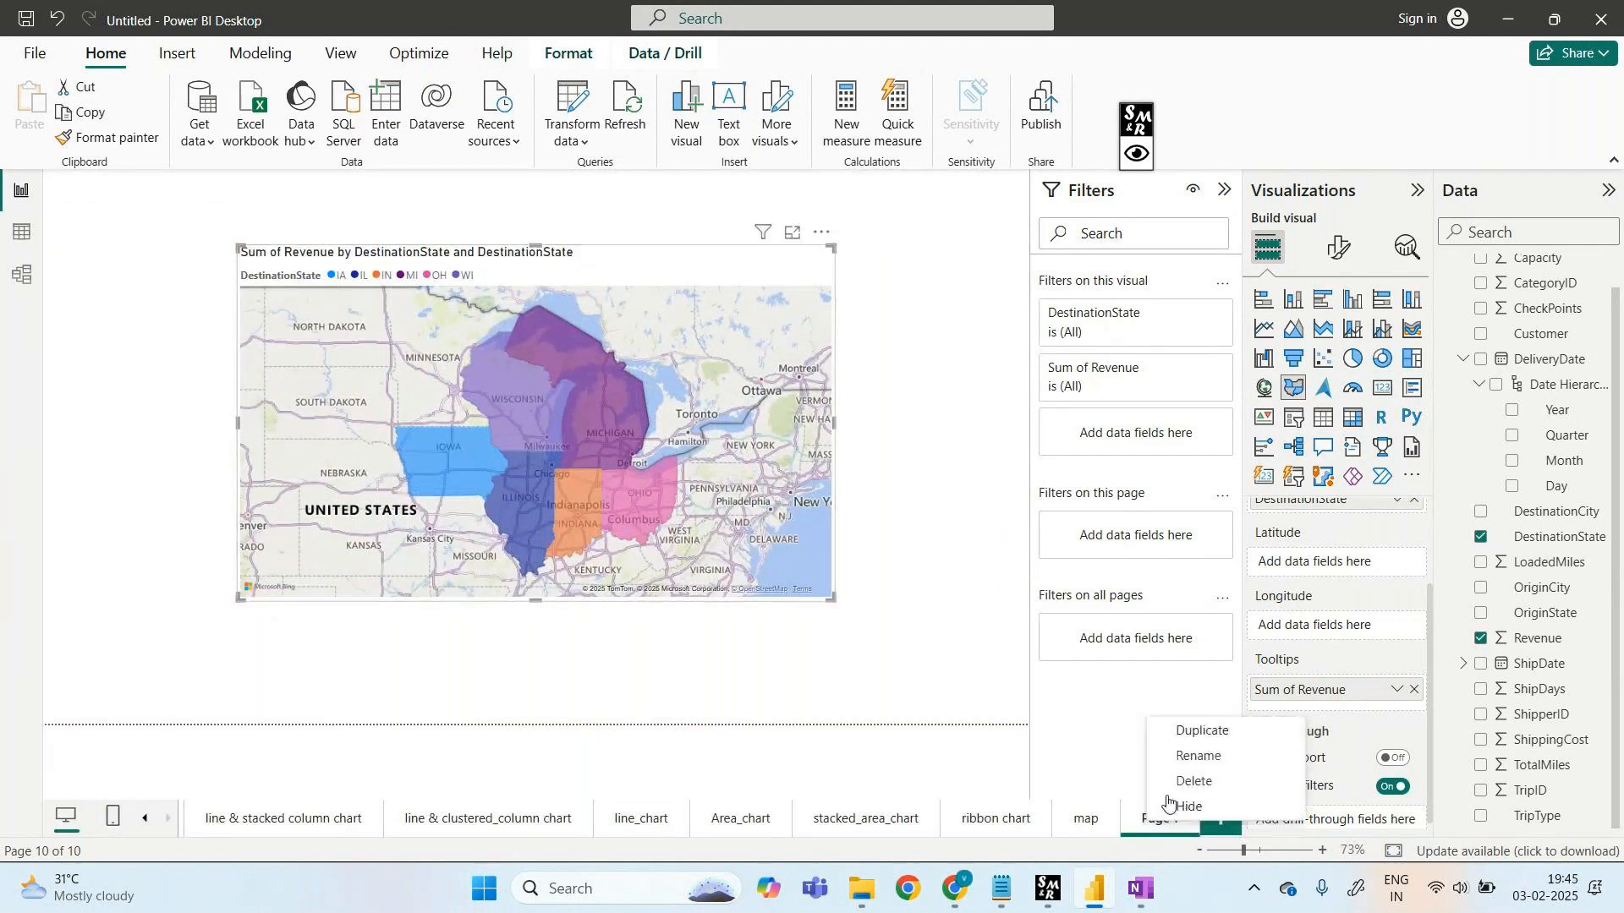
{"action": "left_click", "coordinate": [1196, 755]}
{"action": "key", "text": "BackSpace"}
{"action": "type", "text": "fi"}
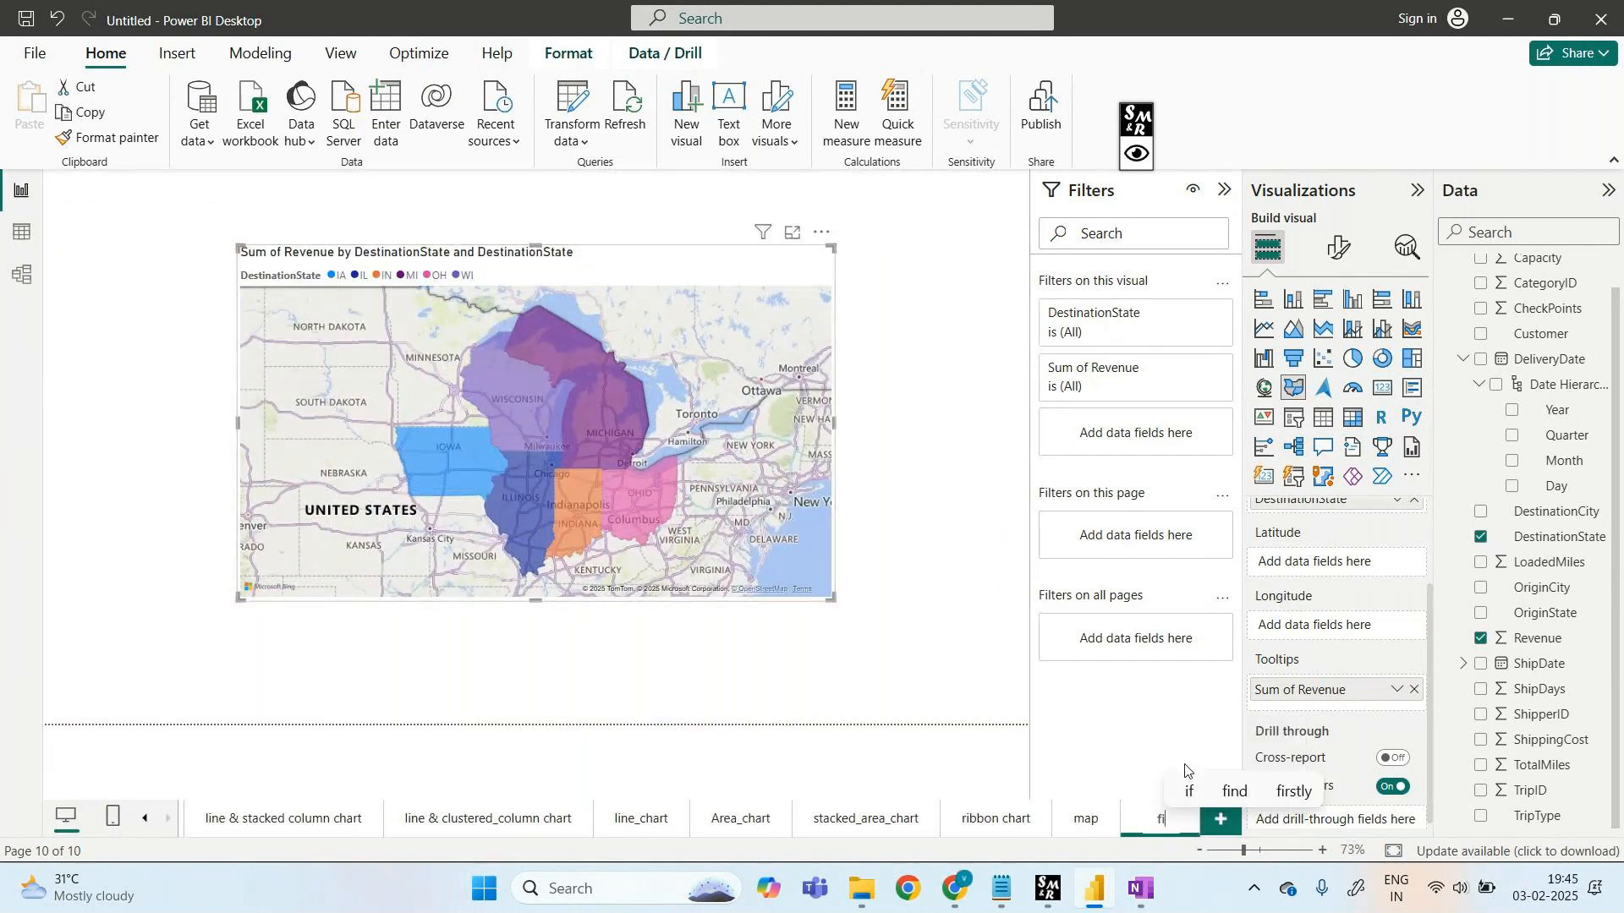
{"action": "type", "text": "lled_map"}
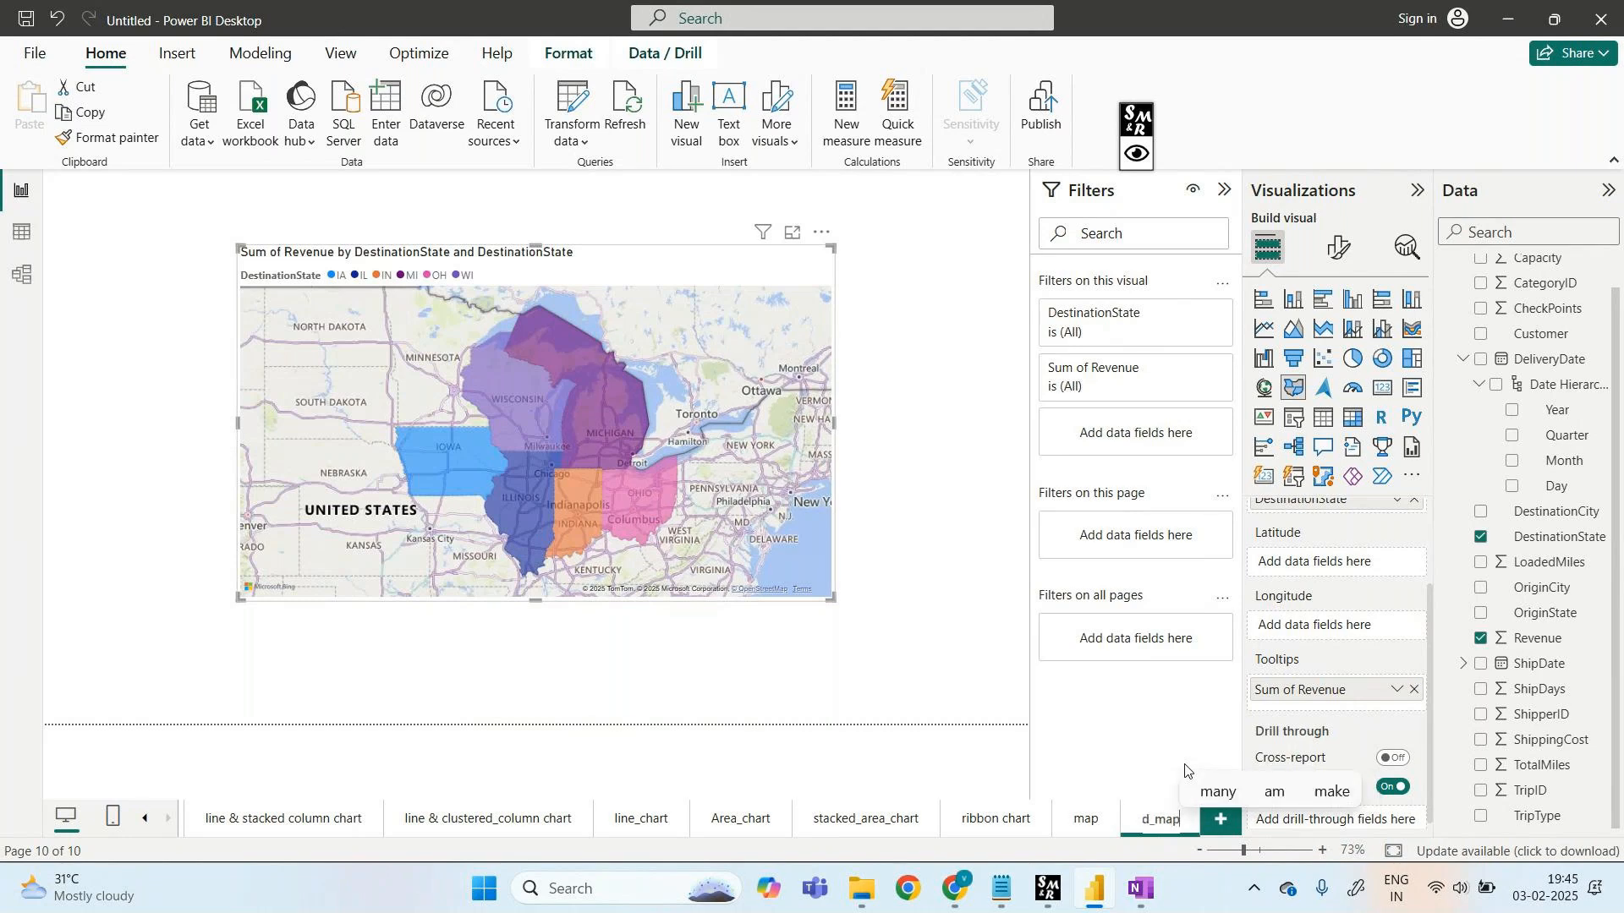
{"action": "left_click", "coordinate": [945, 676]}
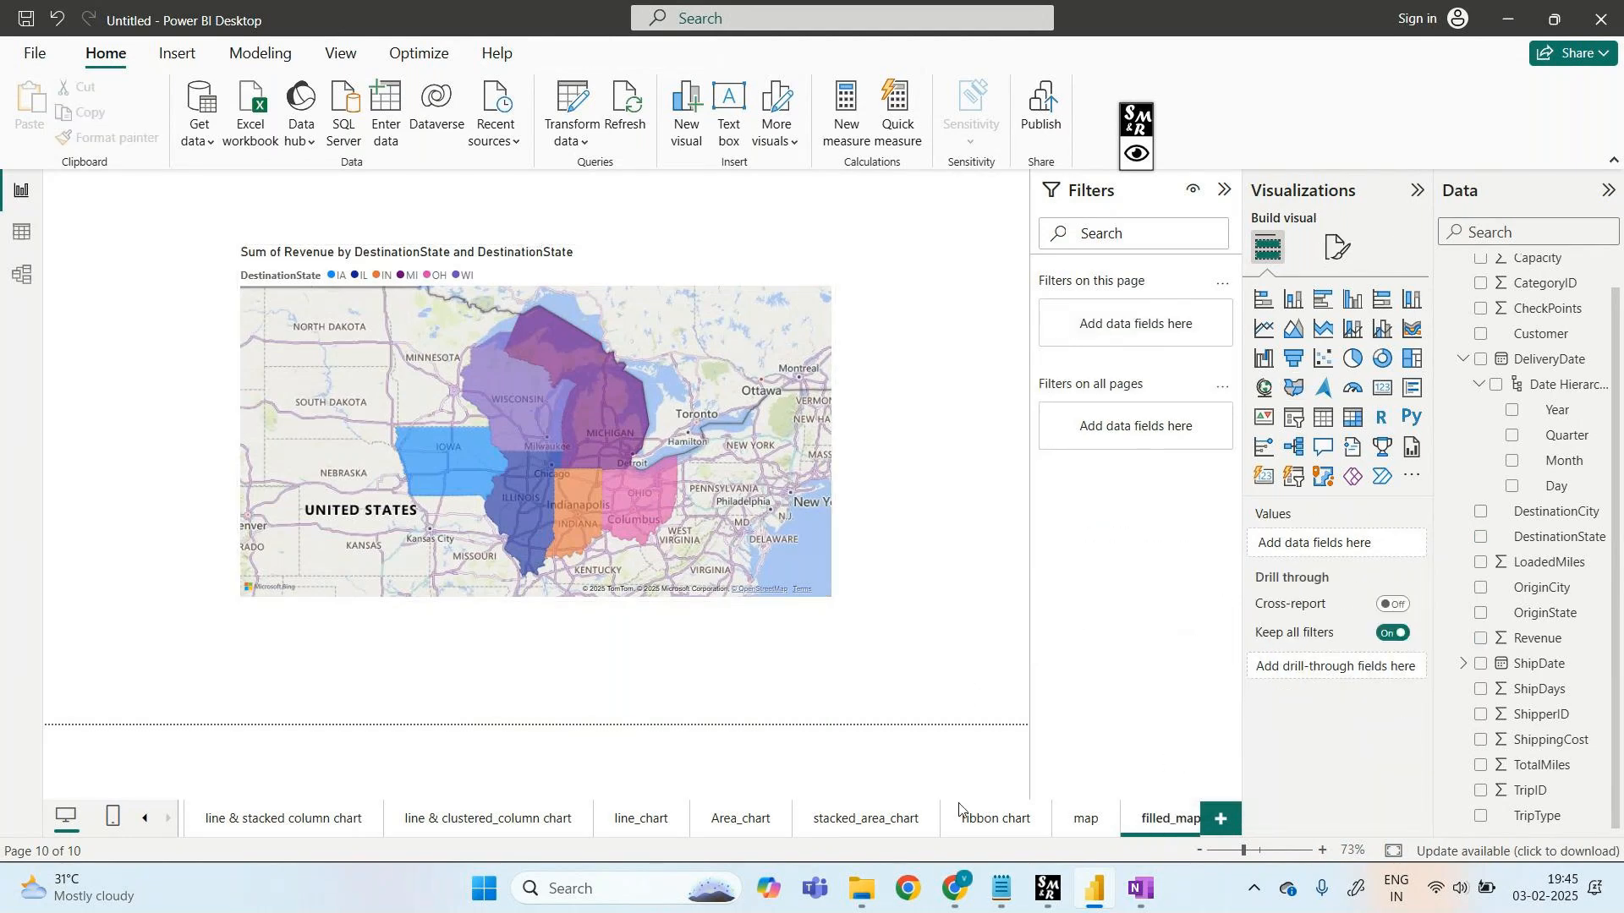
- Briefly bring the GoTo Meeting window forward, then return to Power BI Desktop
{"action": "mouse_move", "coordinate": [935, 910]}
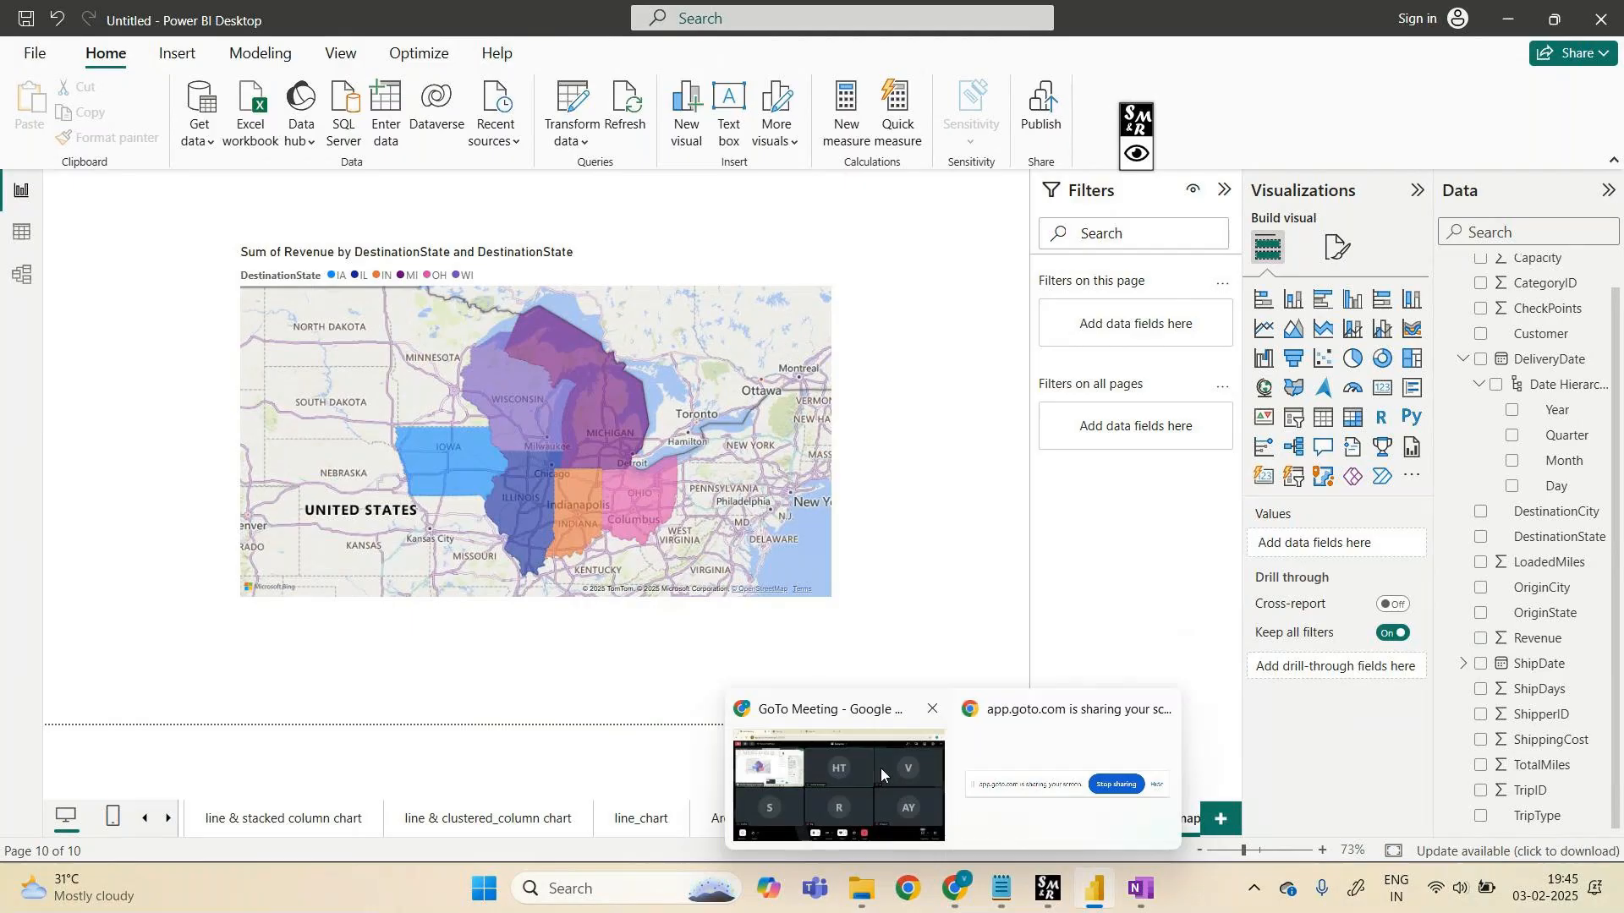
{"action": "left_click", "coordinate": [881, 768]}
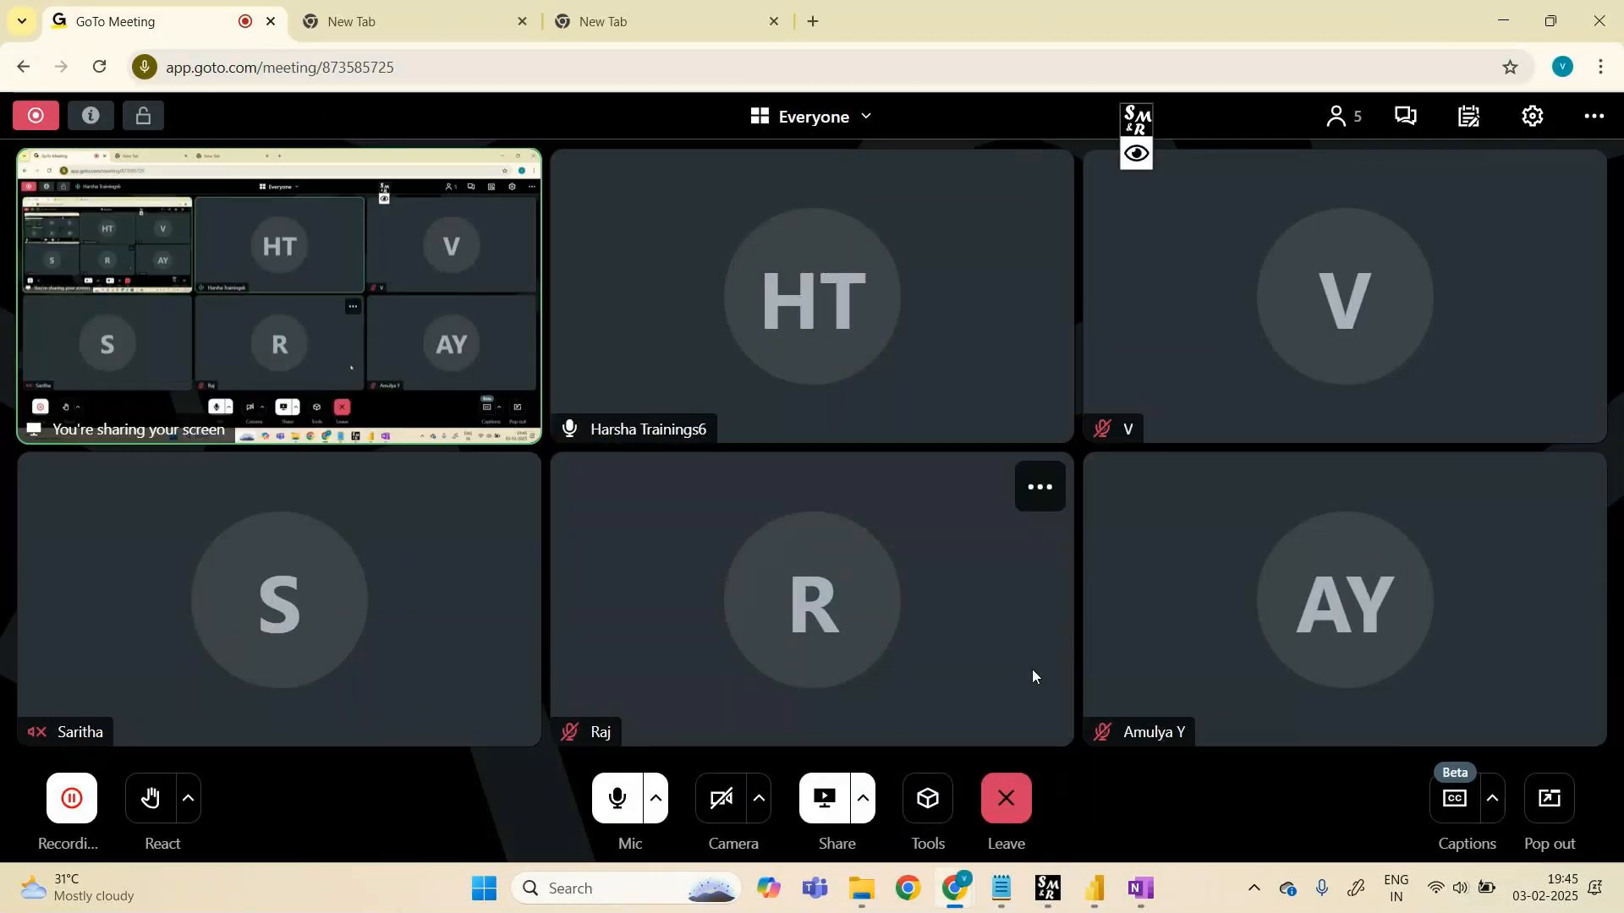
{"action": "mouse_move", "coordinate": [1095, 888]}
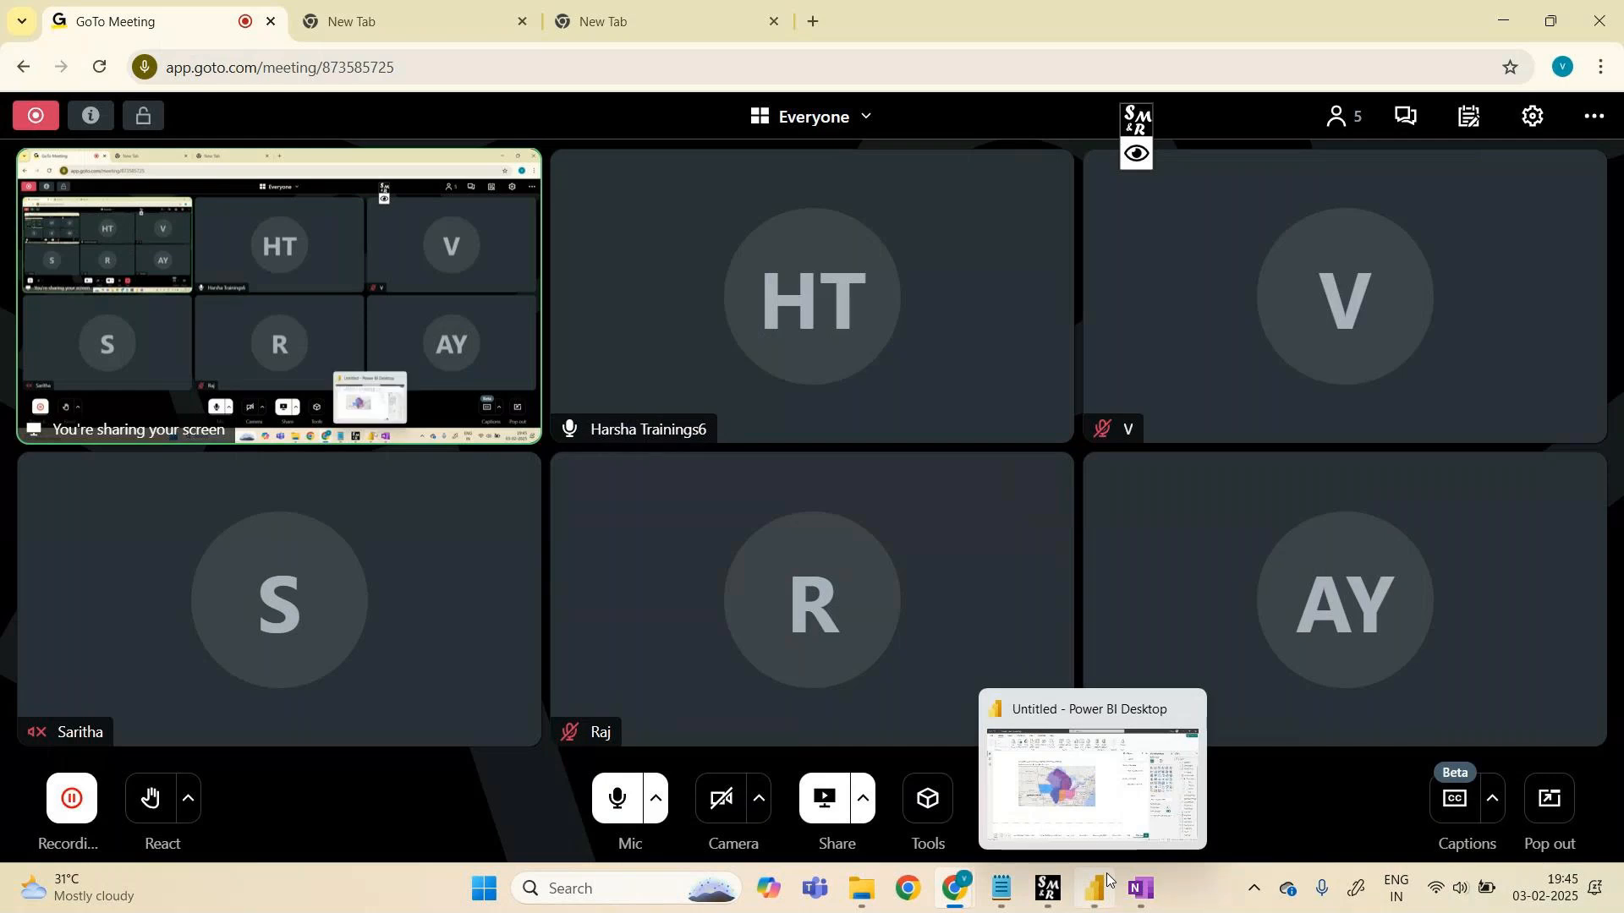
{"action": "left_click", "coordinate": [1114, 819]}
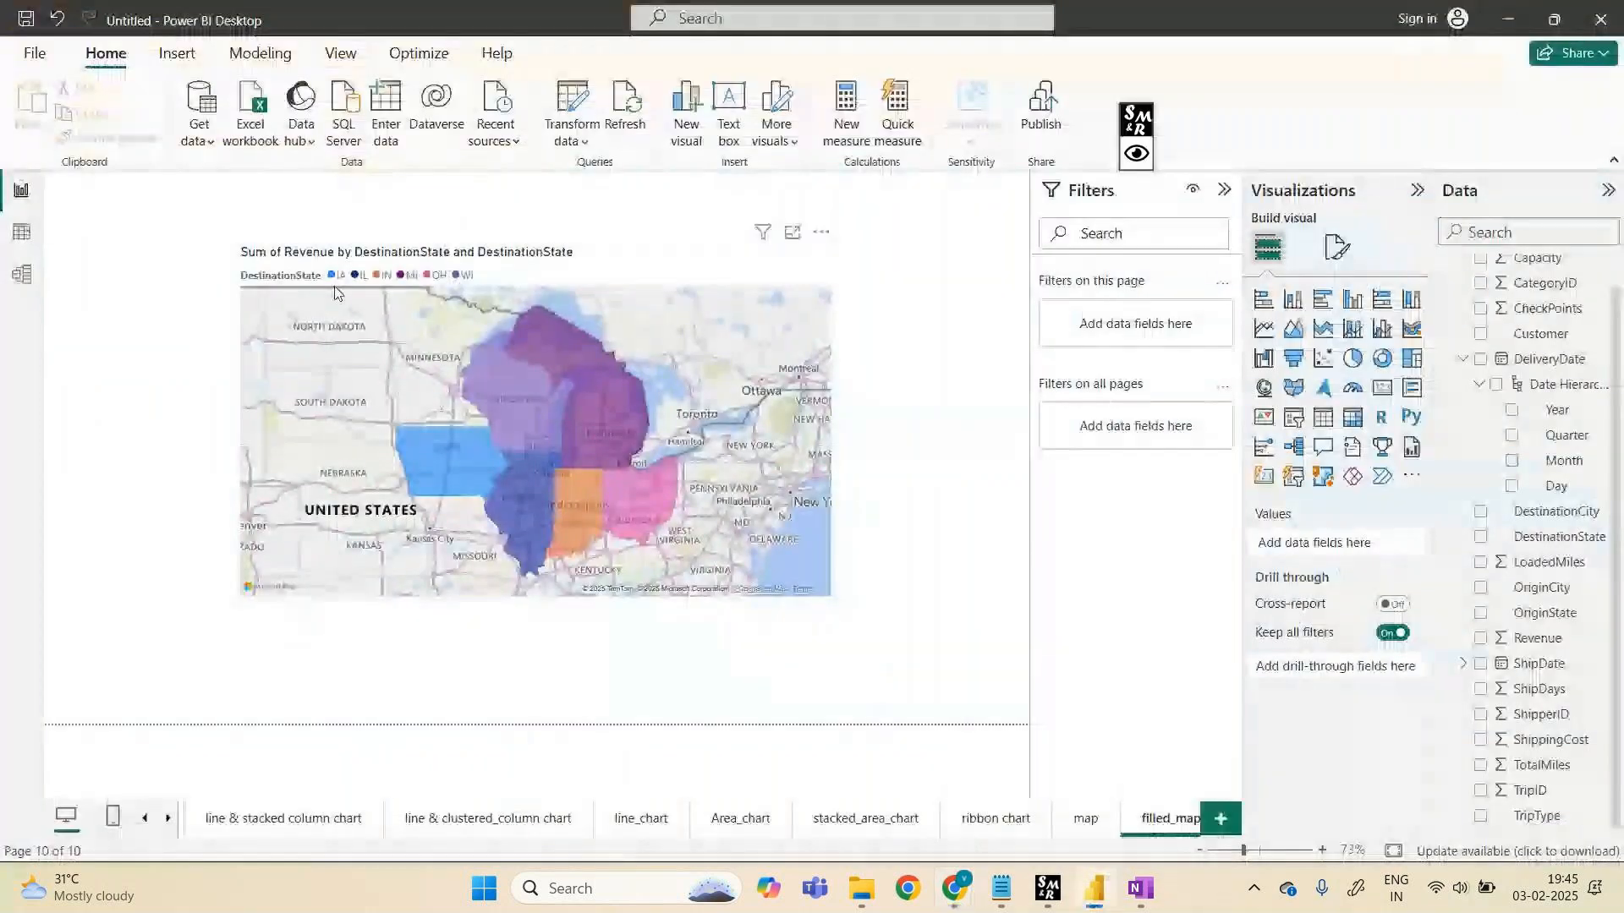
{"action": "left_click", "coordinate": [35, 52]}
- Save the report via Save as under the name '03feb2025 7pm powerbi'
{"action": "left_click", "coordinate": [59, 193]}
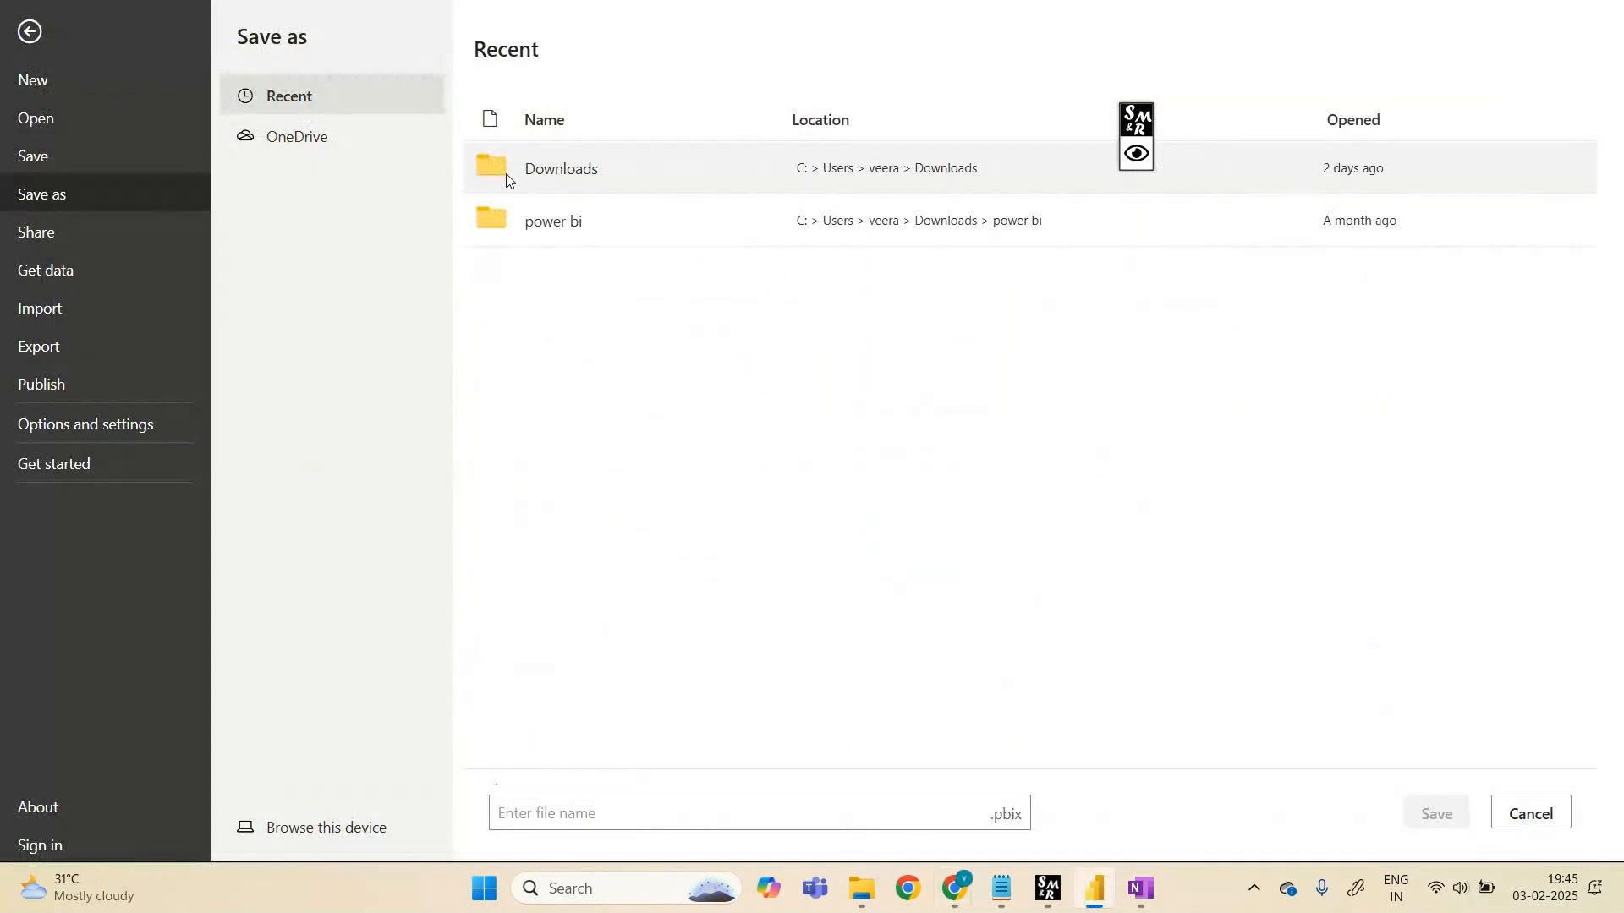
{"action": "left_click", "coordinate": [646, 814]}
{"action": "type", "text": "0"}
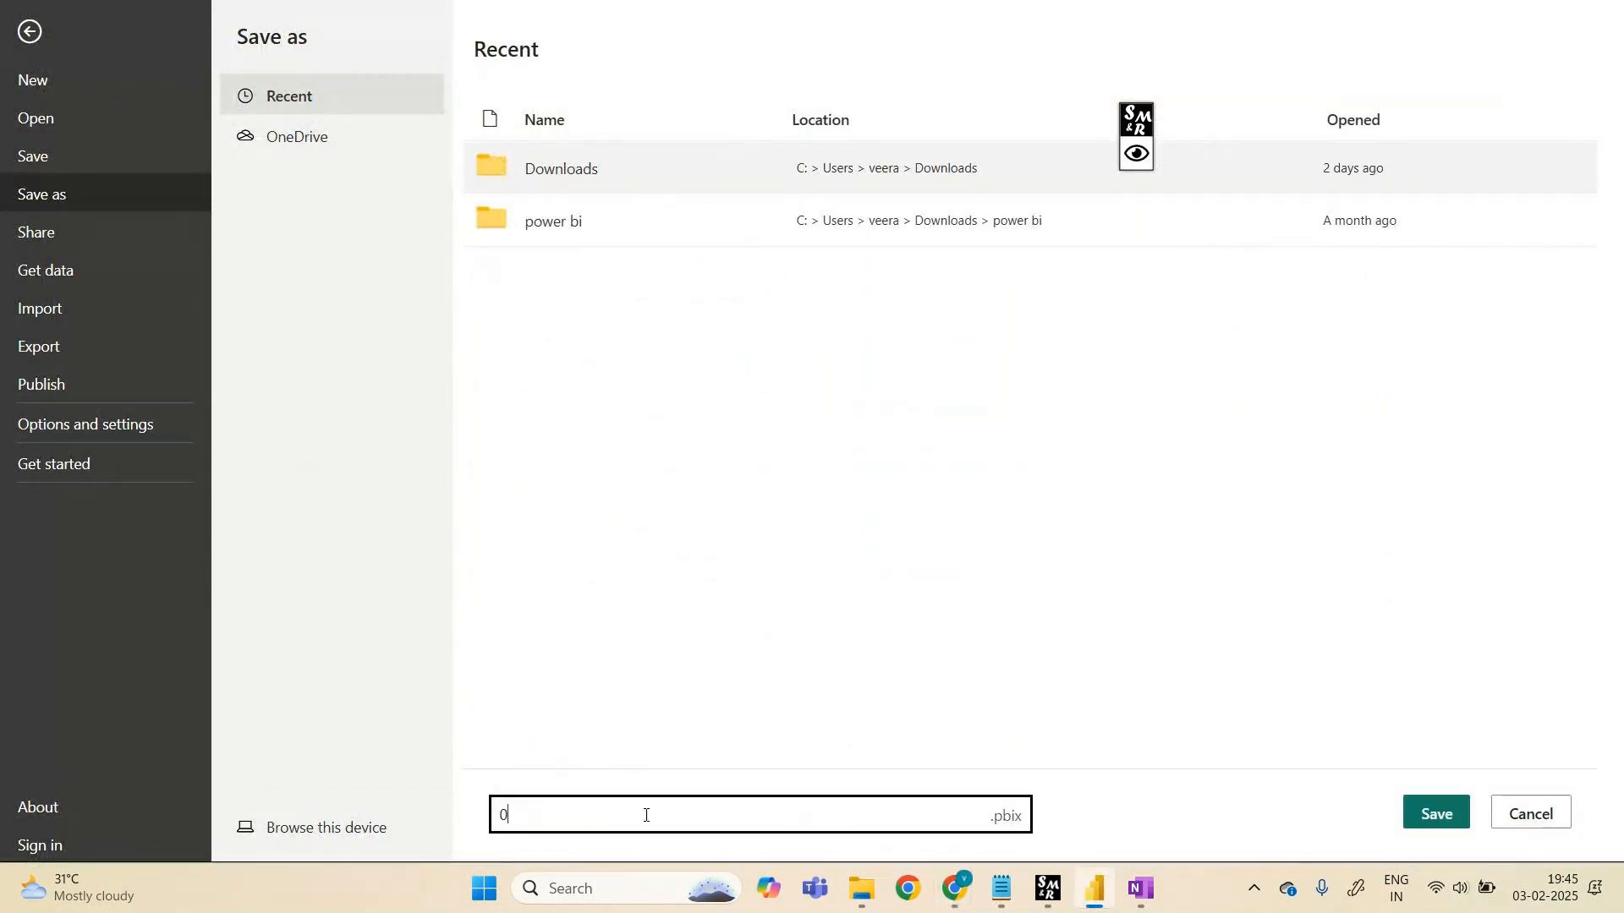
{"action": "type", "text": "3feb2025 "}
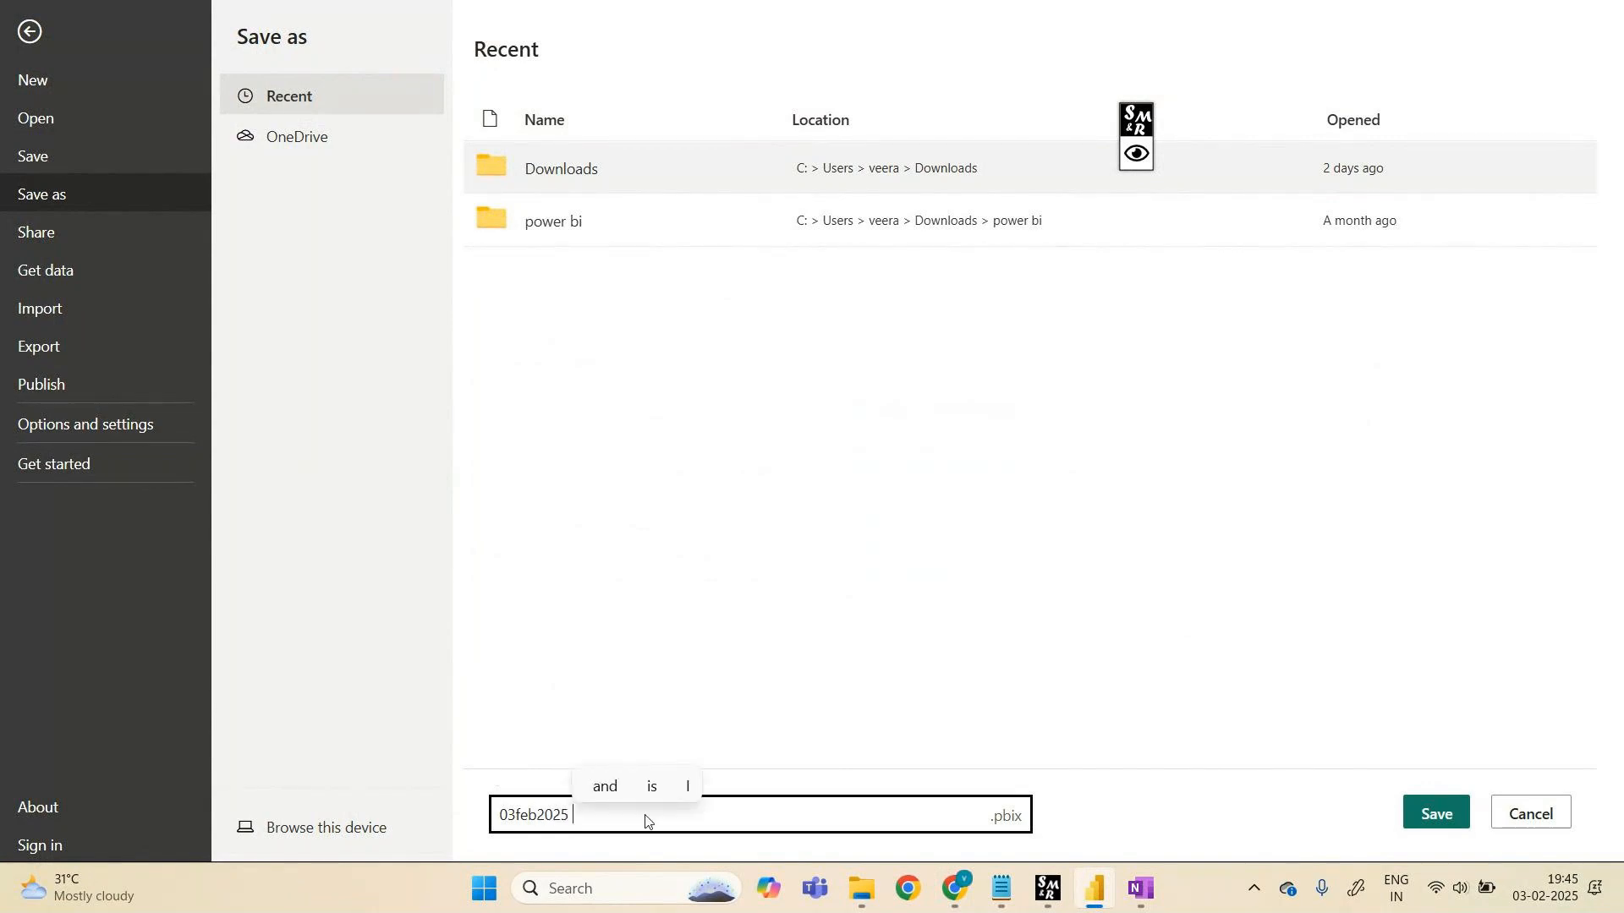
{"action": "type", "text": "7pm"}
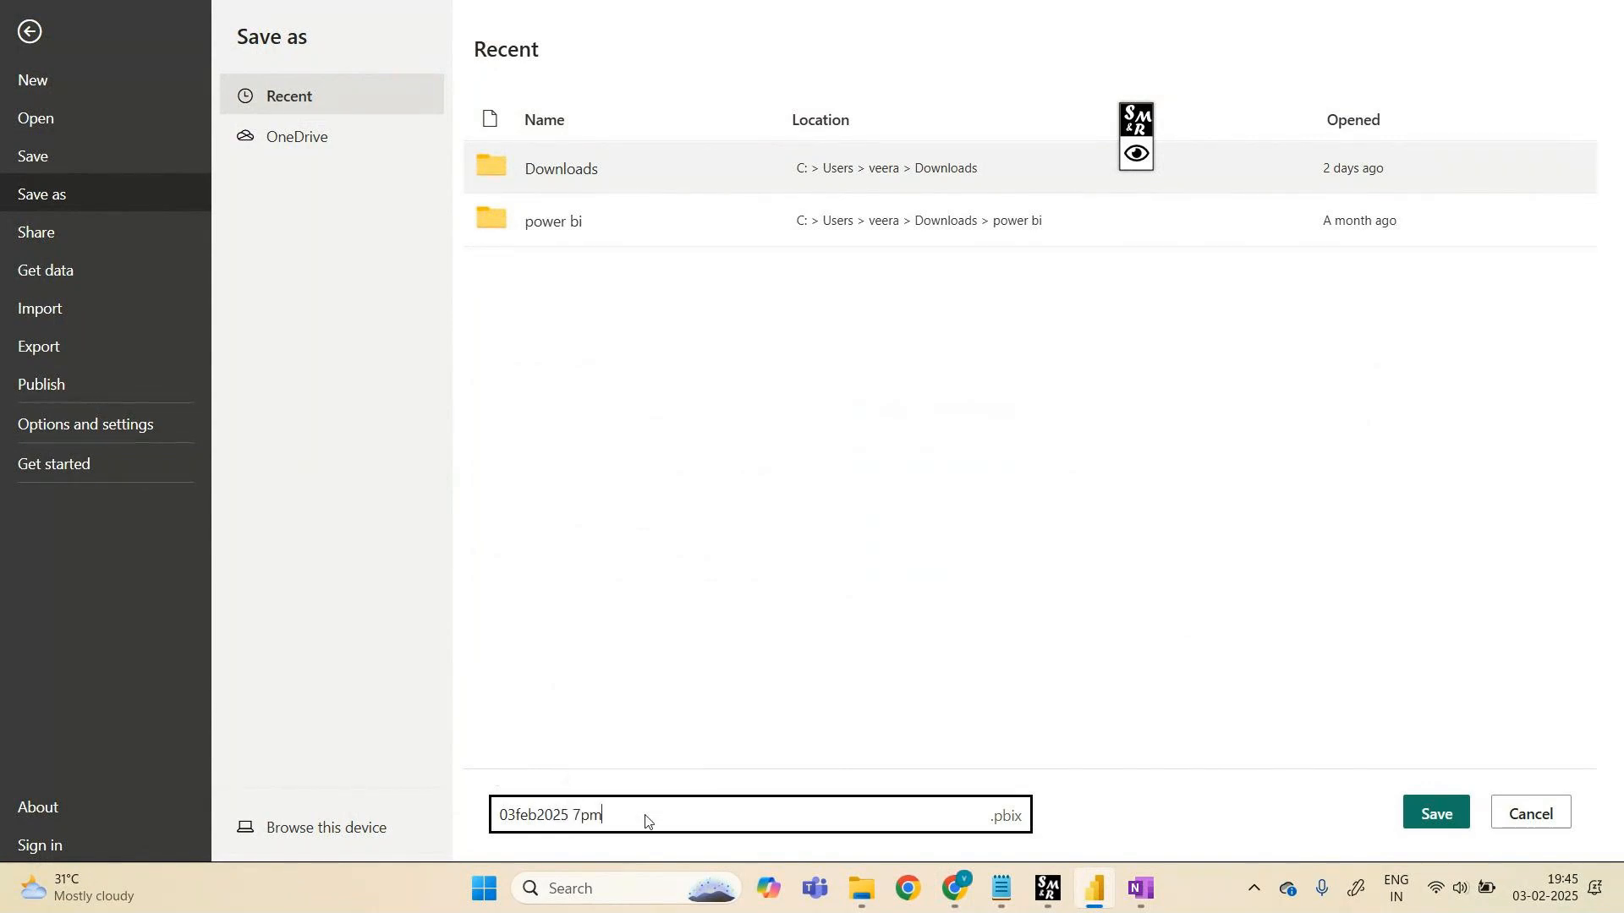
{"action": "type", "text": " powerbi"}
{"action": "left_click", "coordinate": [1446, 814]}
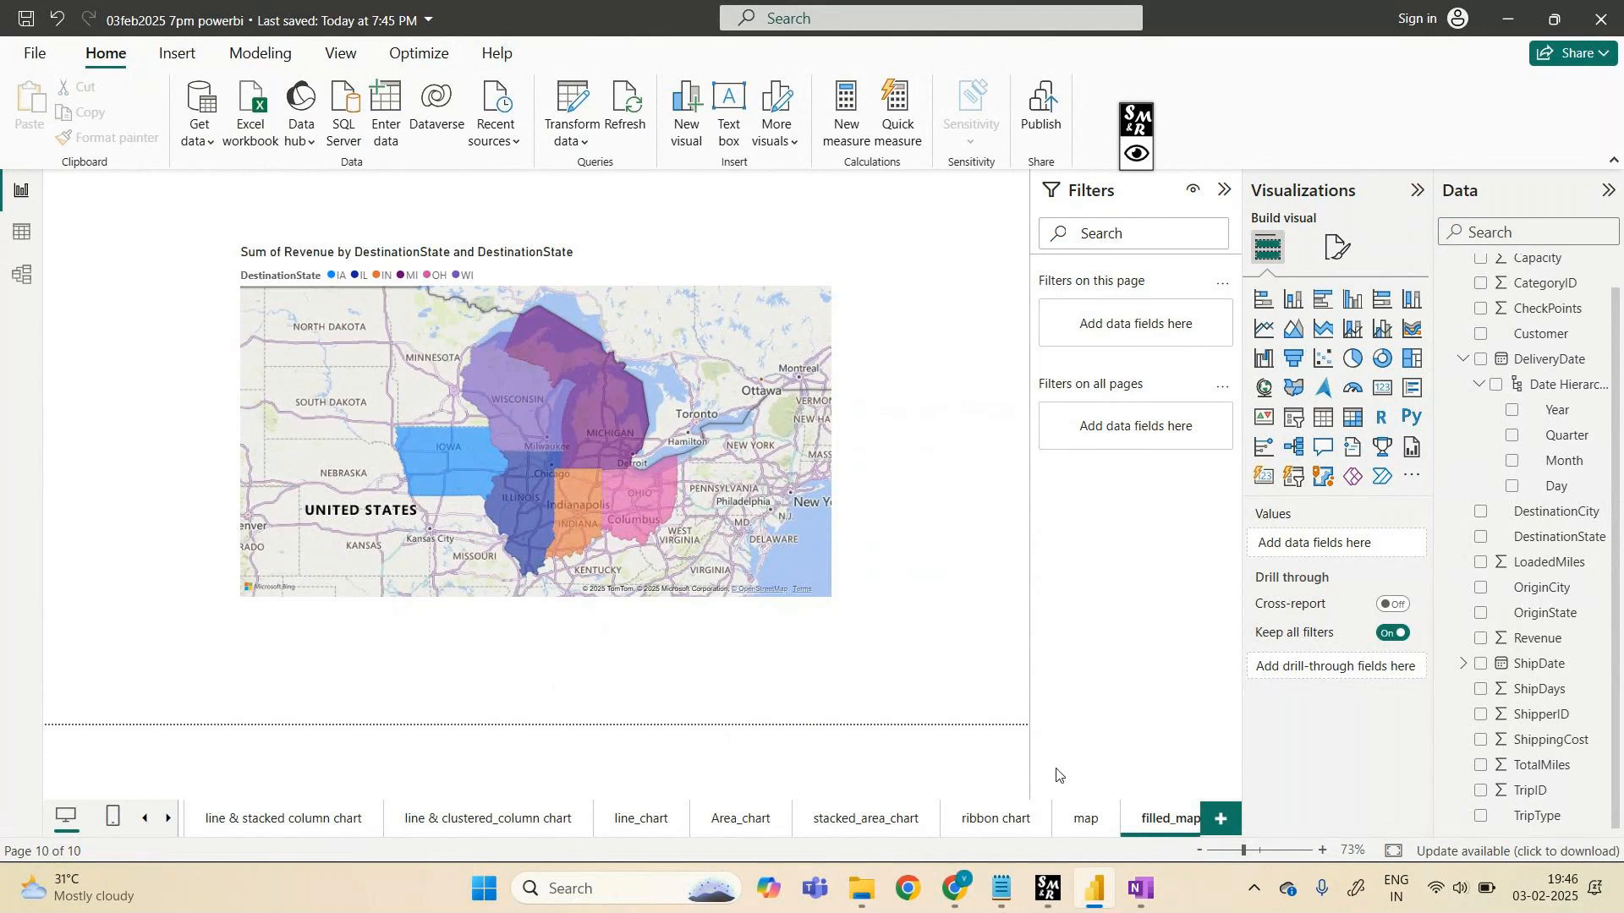
- Minimize the Downloads File Explorer window and Power BI Desktop to reveal the GoTo Meeting call
{"action": "mouse_move", "coordinate": [966, 892]}
{"action": "mouse_move", "coordinate": [866, 866]}
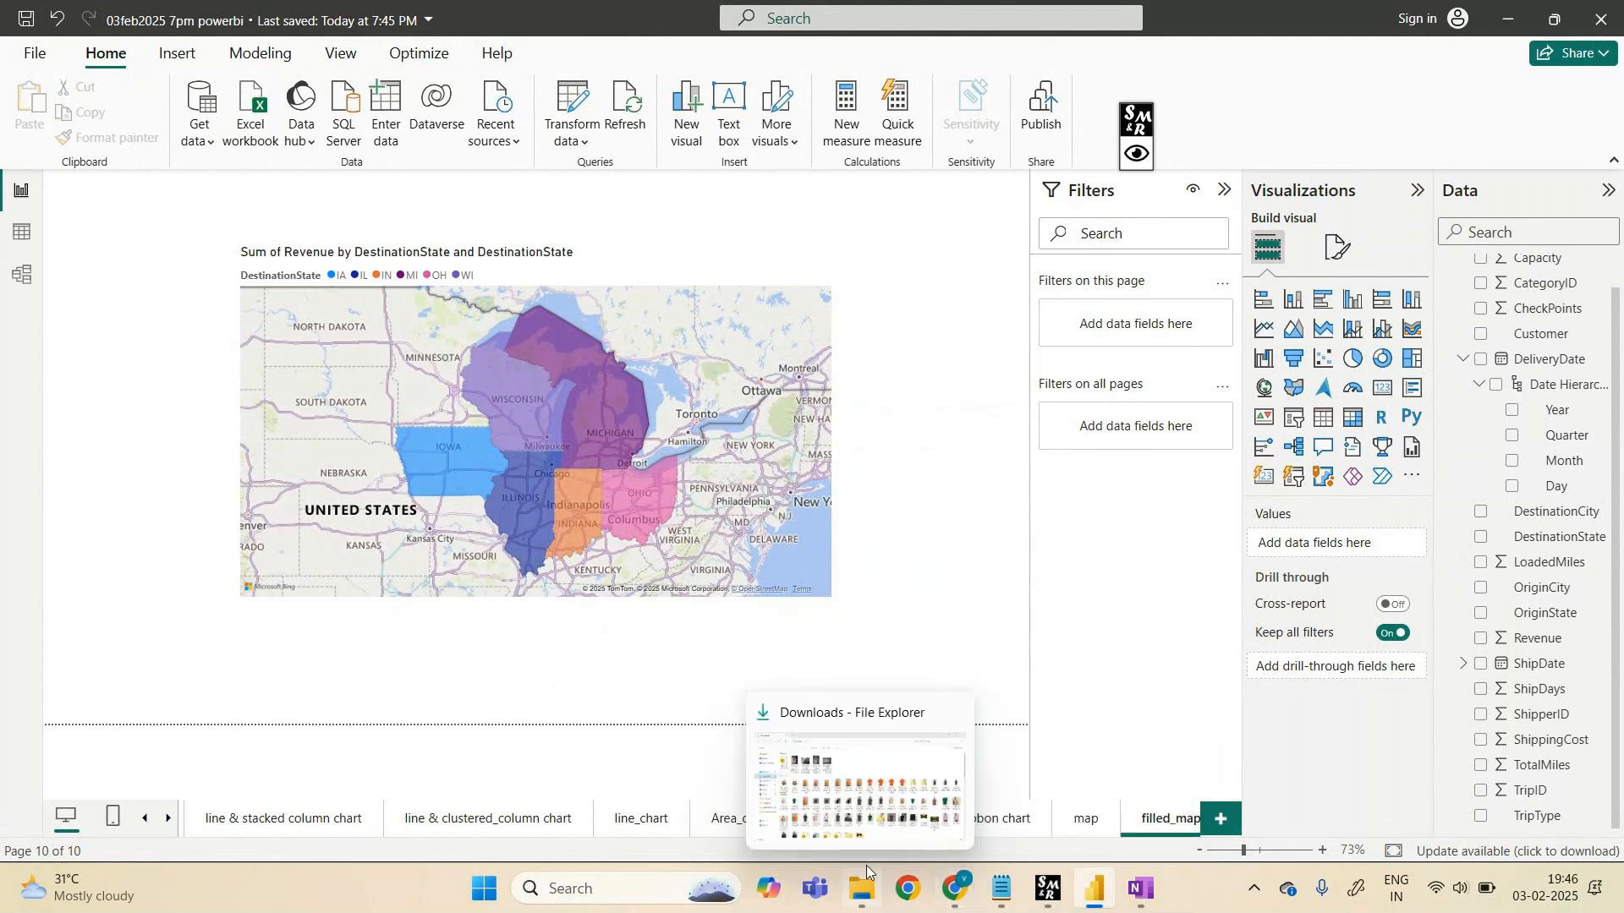
{"action": "left_click", "coordinate": [839, 723]}
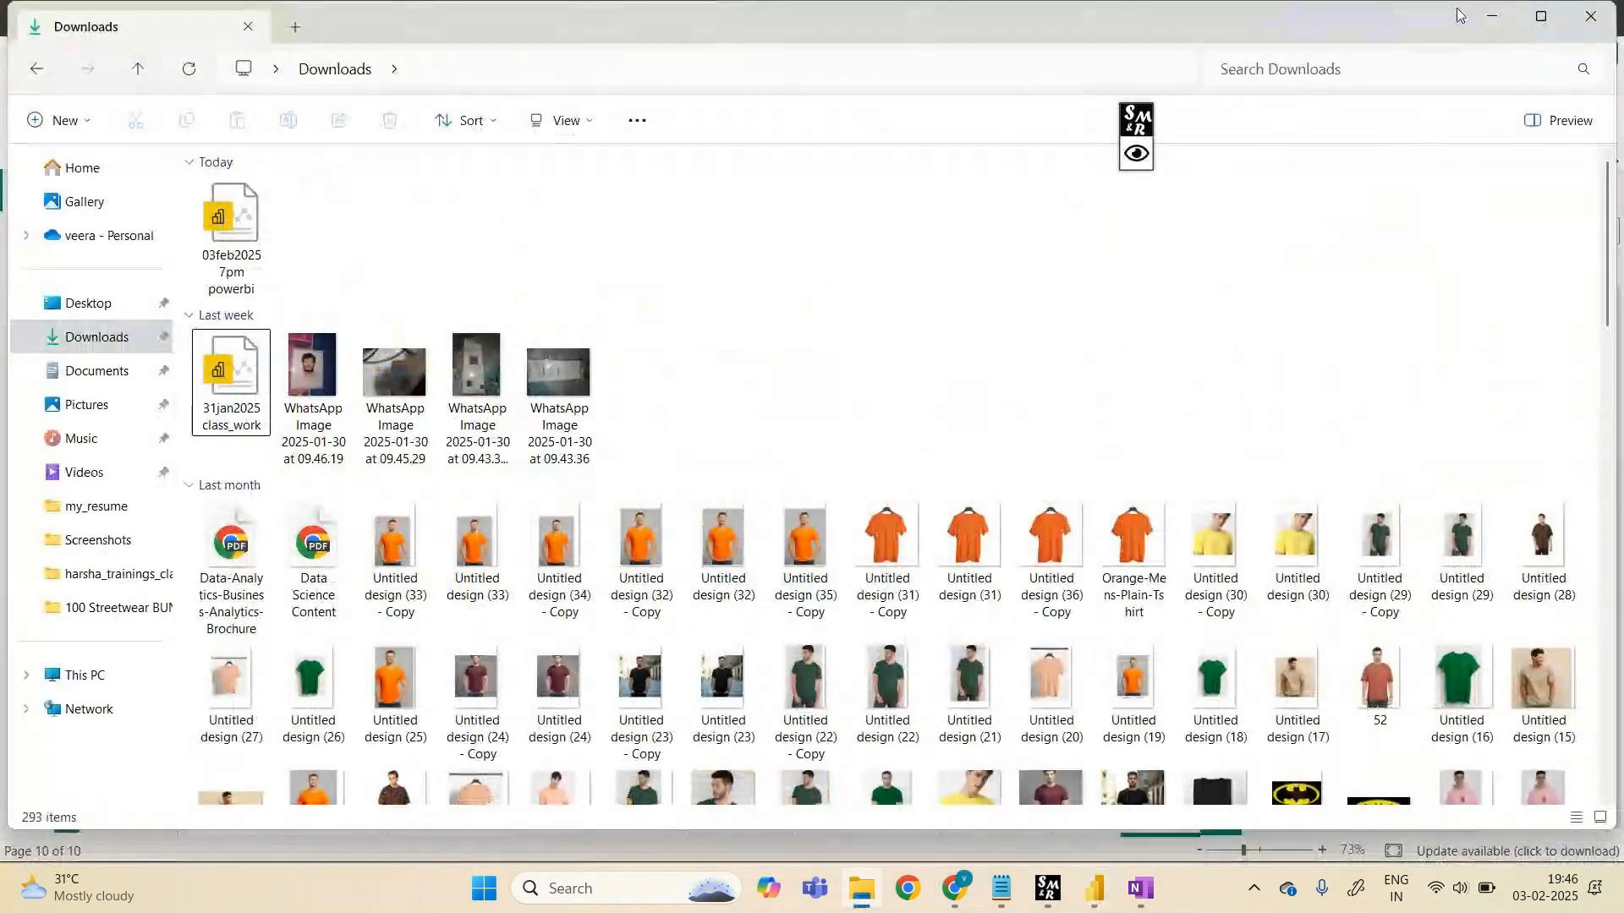
{"action": "left_click", "coordinate": [1492, 16]}
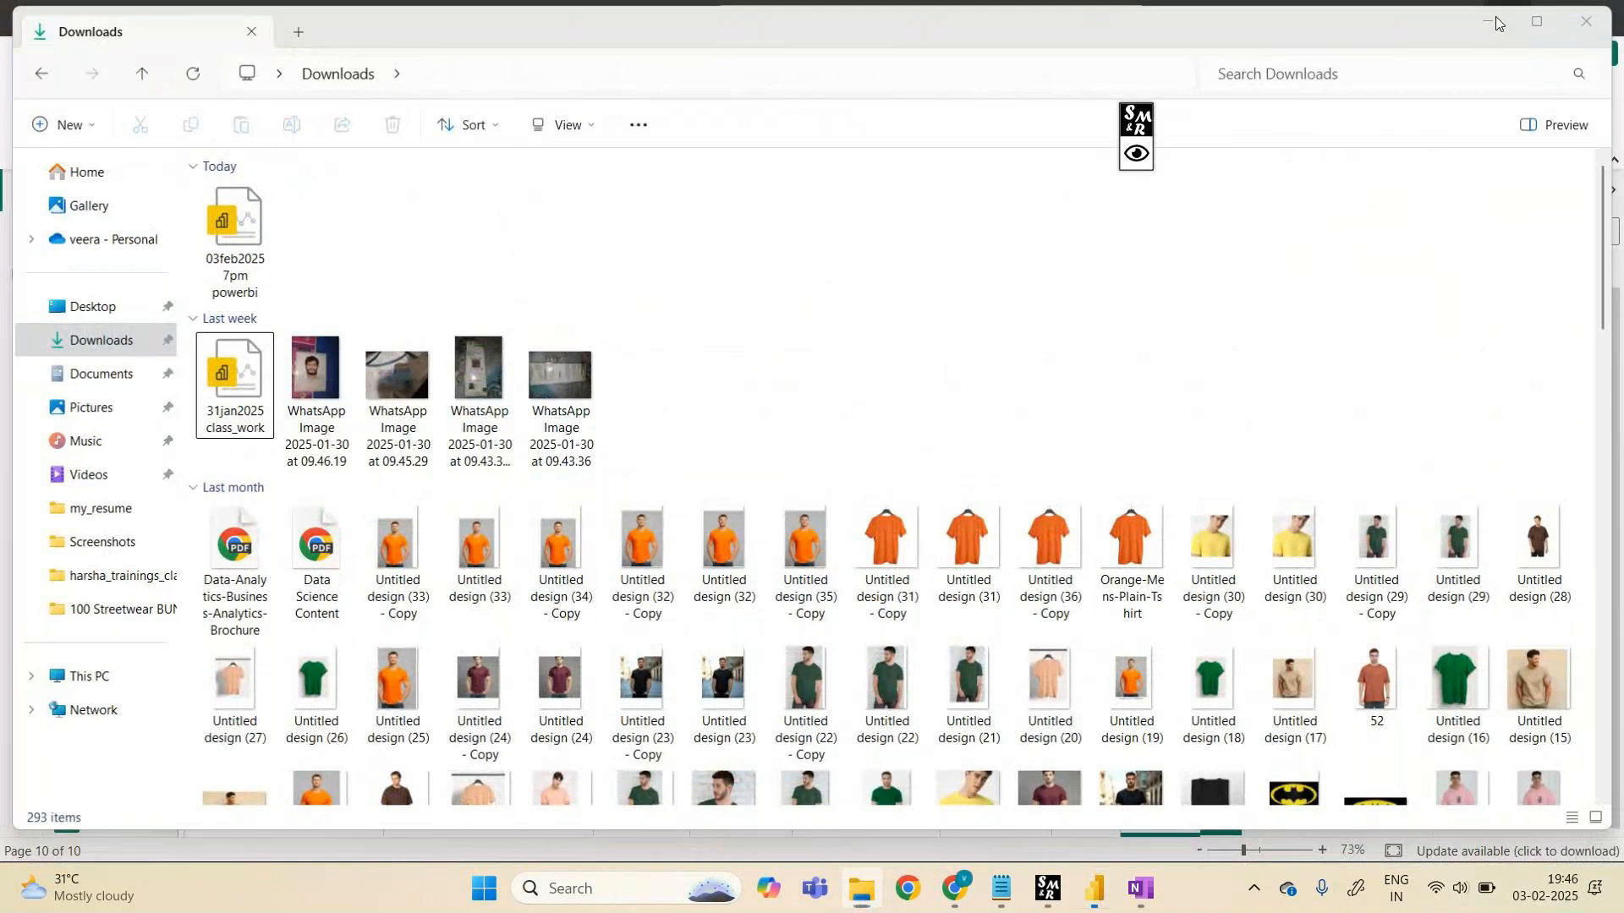
{"action": "left_click", "coordinate": [1499, 20]}
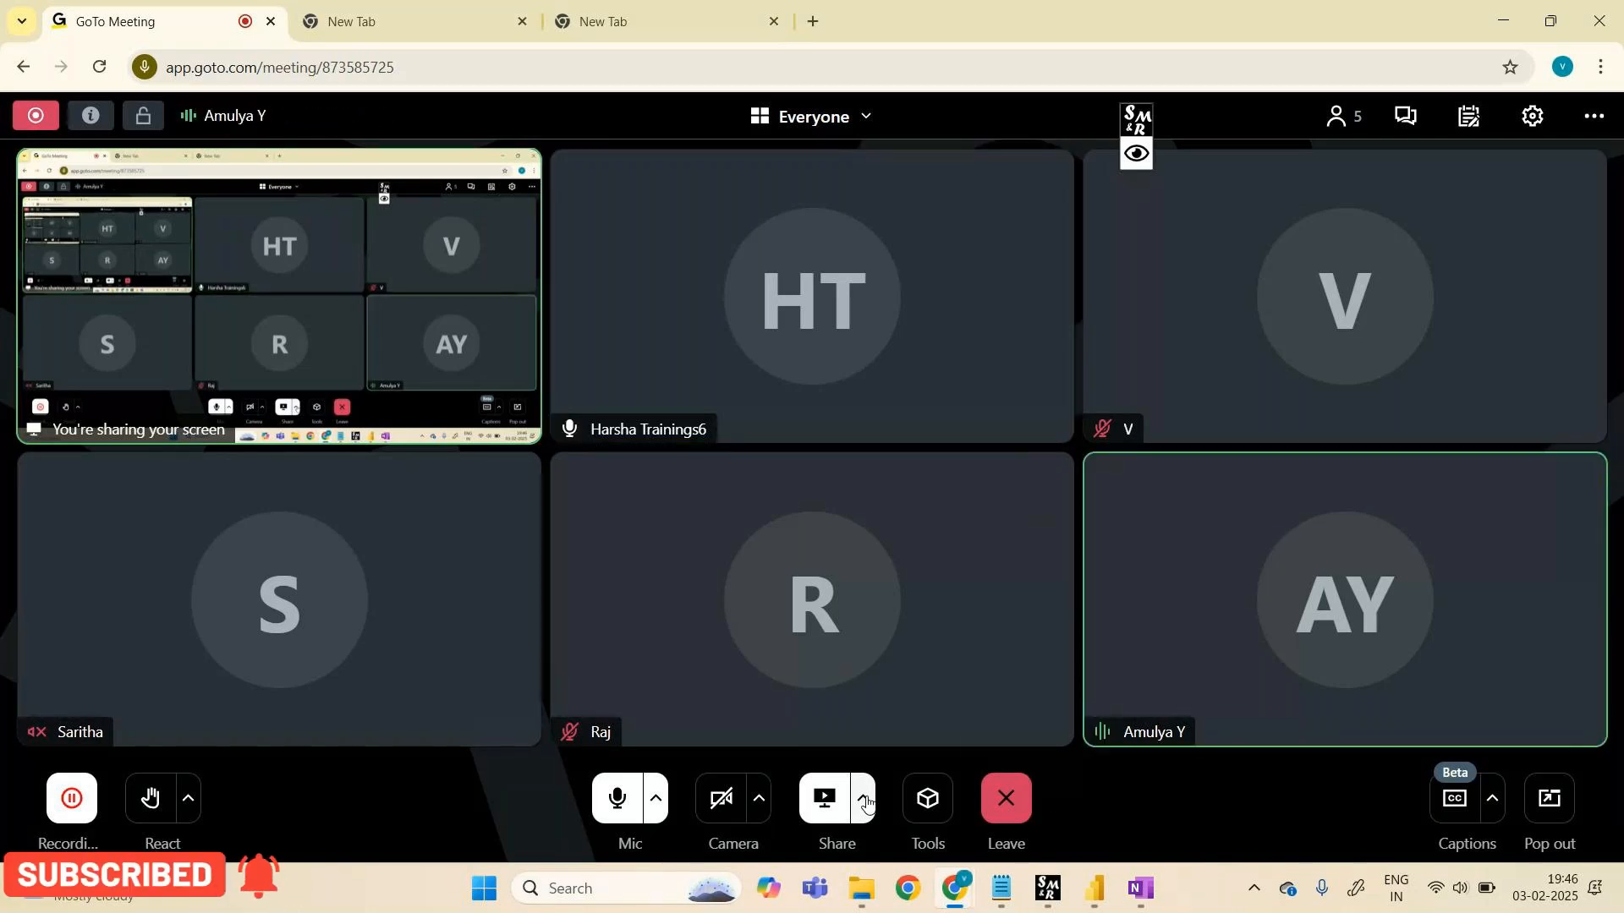
{"action": "mouse_move", "coordinate": [1095, 888]}
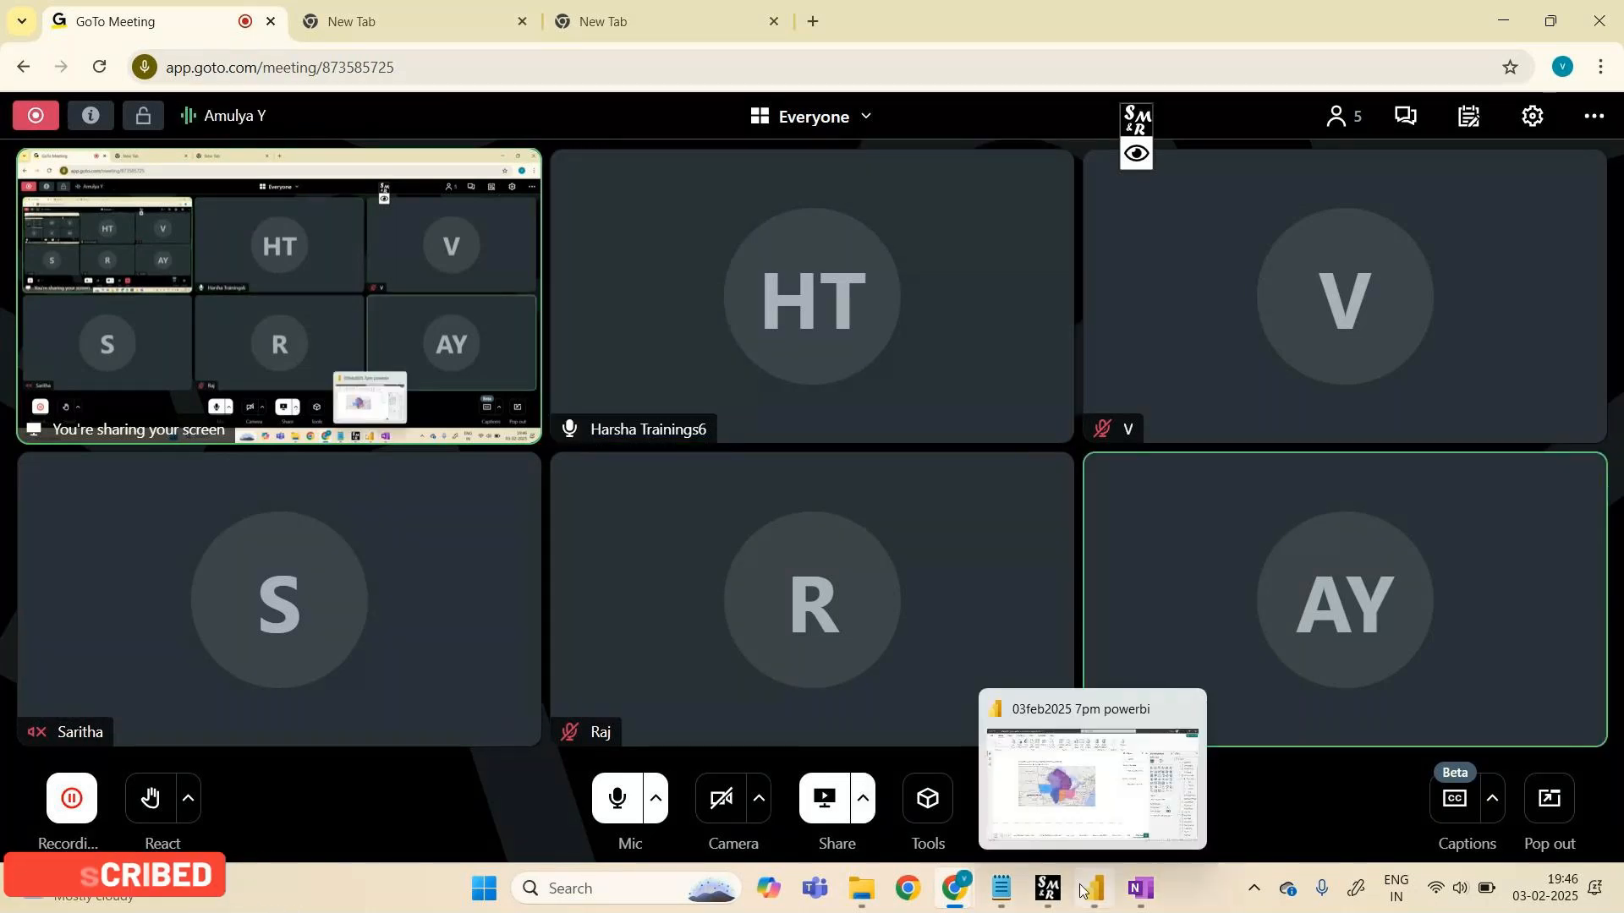
{"action": "left_click", "coordinate": [1137, 800]}
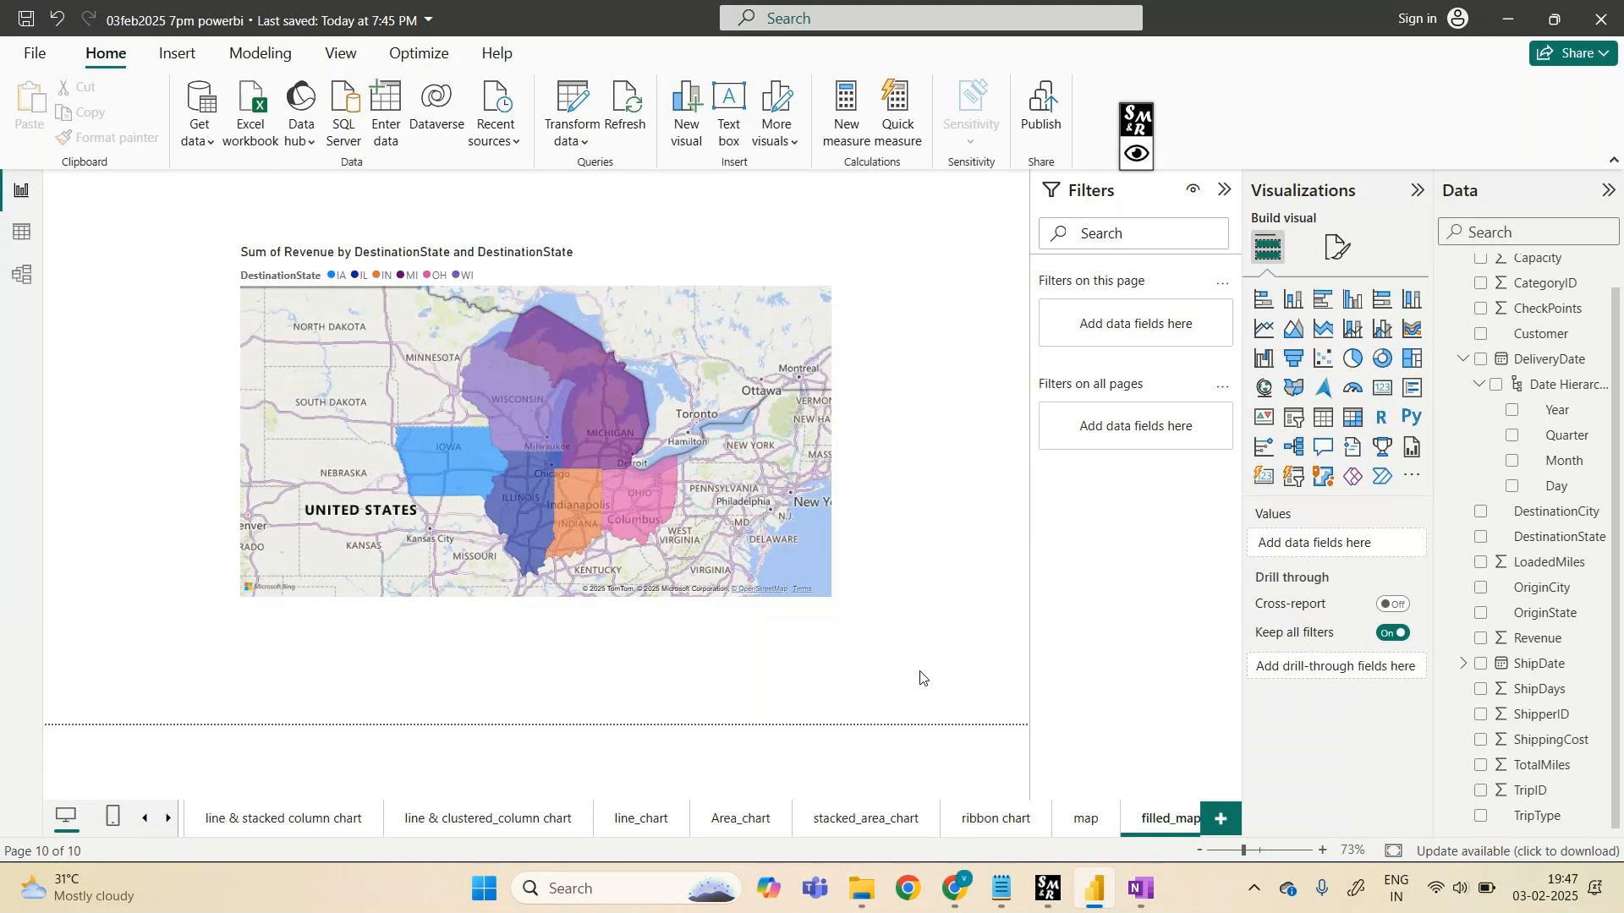
{"action": "mouse_move", "coordinate": [850, 905]}
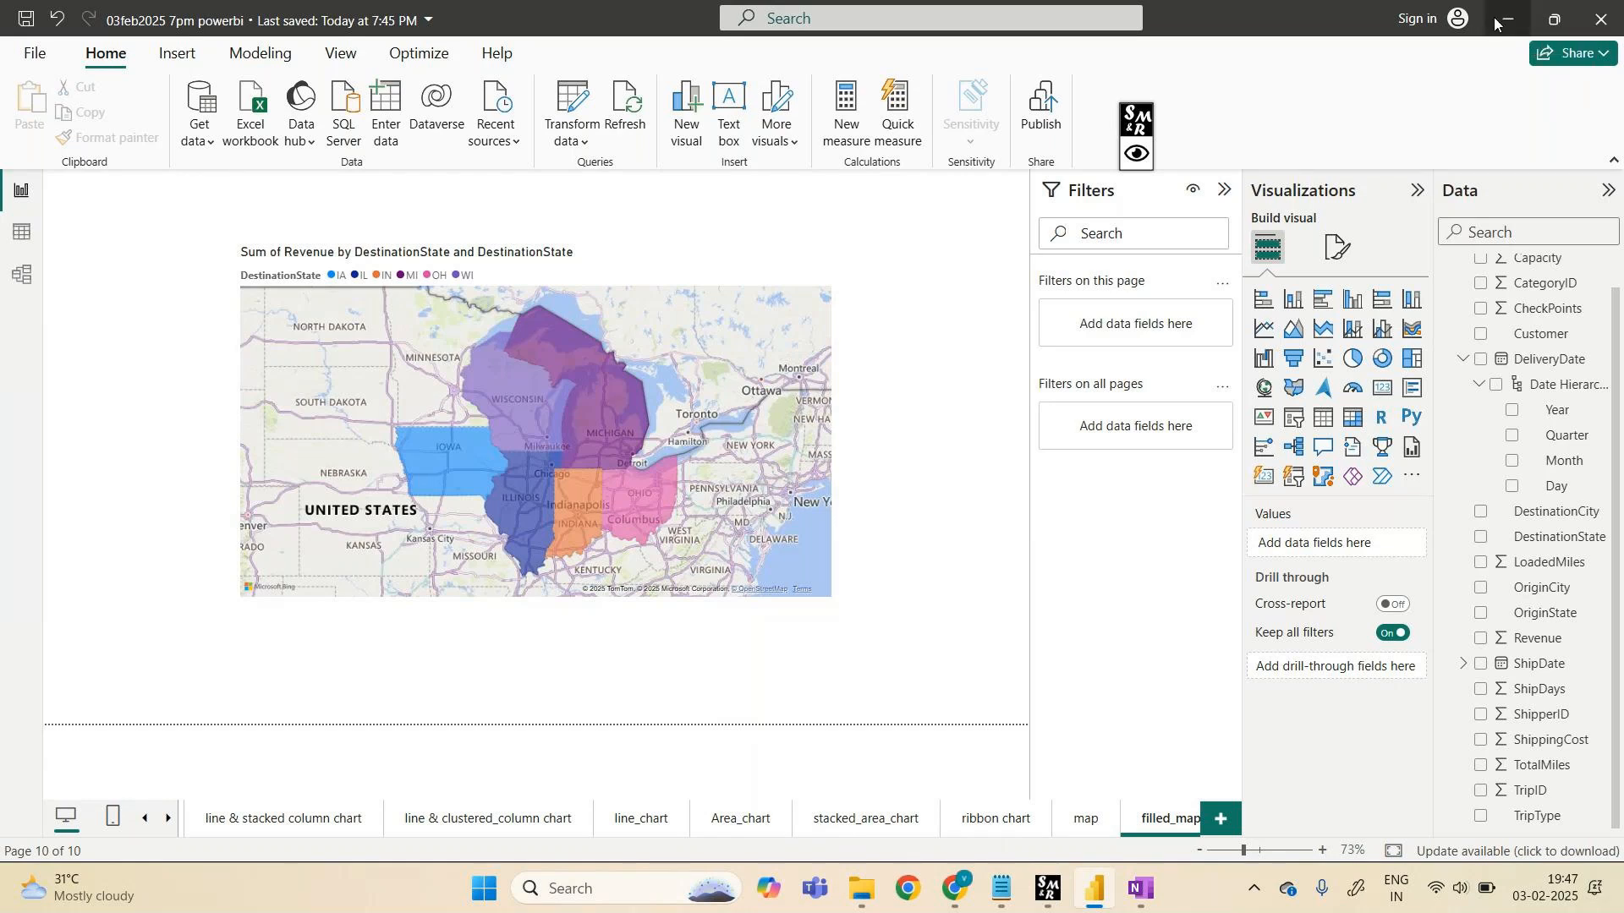
{"action": "left_click", "coordinate": [1529, 19]}
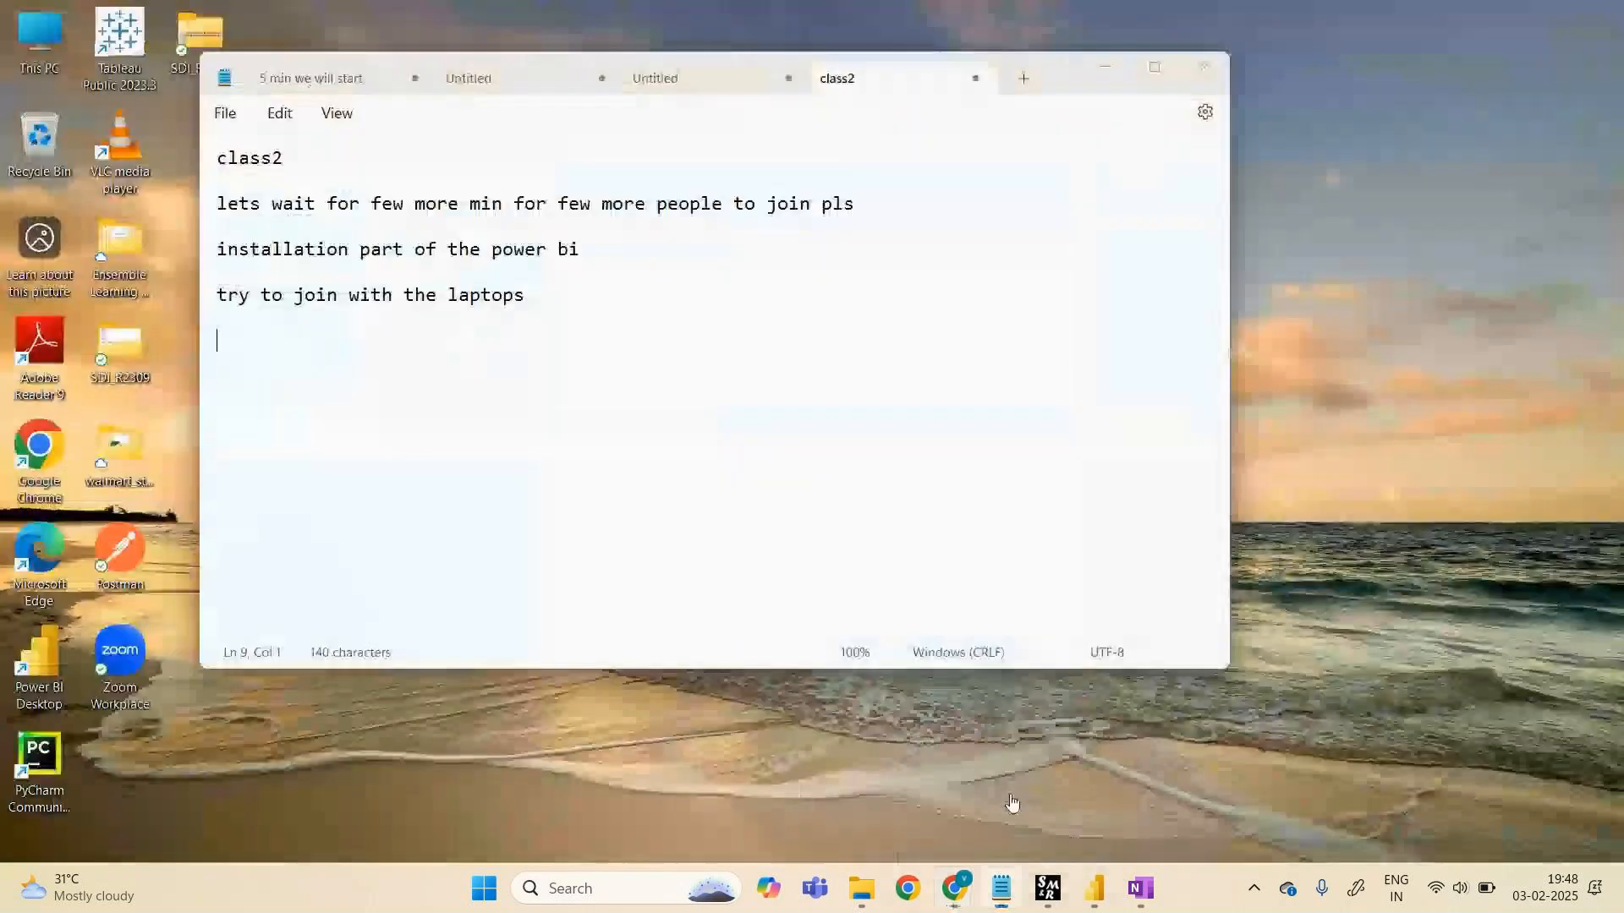
- In the class2 note, add the line 'tomorrow the link will be changed'
{"action": "left_click", "coordinate": [1007, 786]}
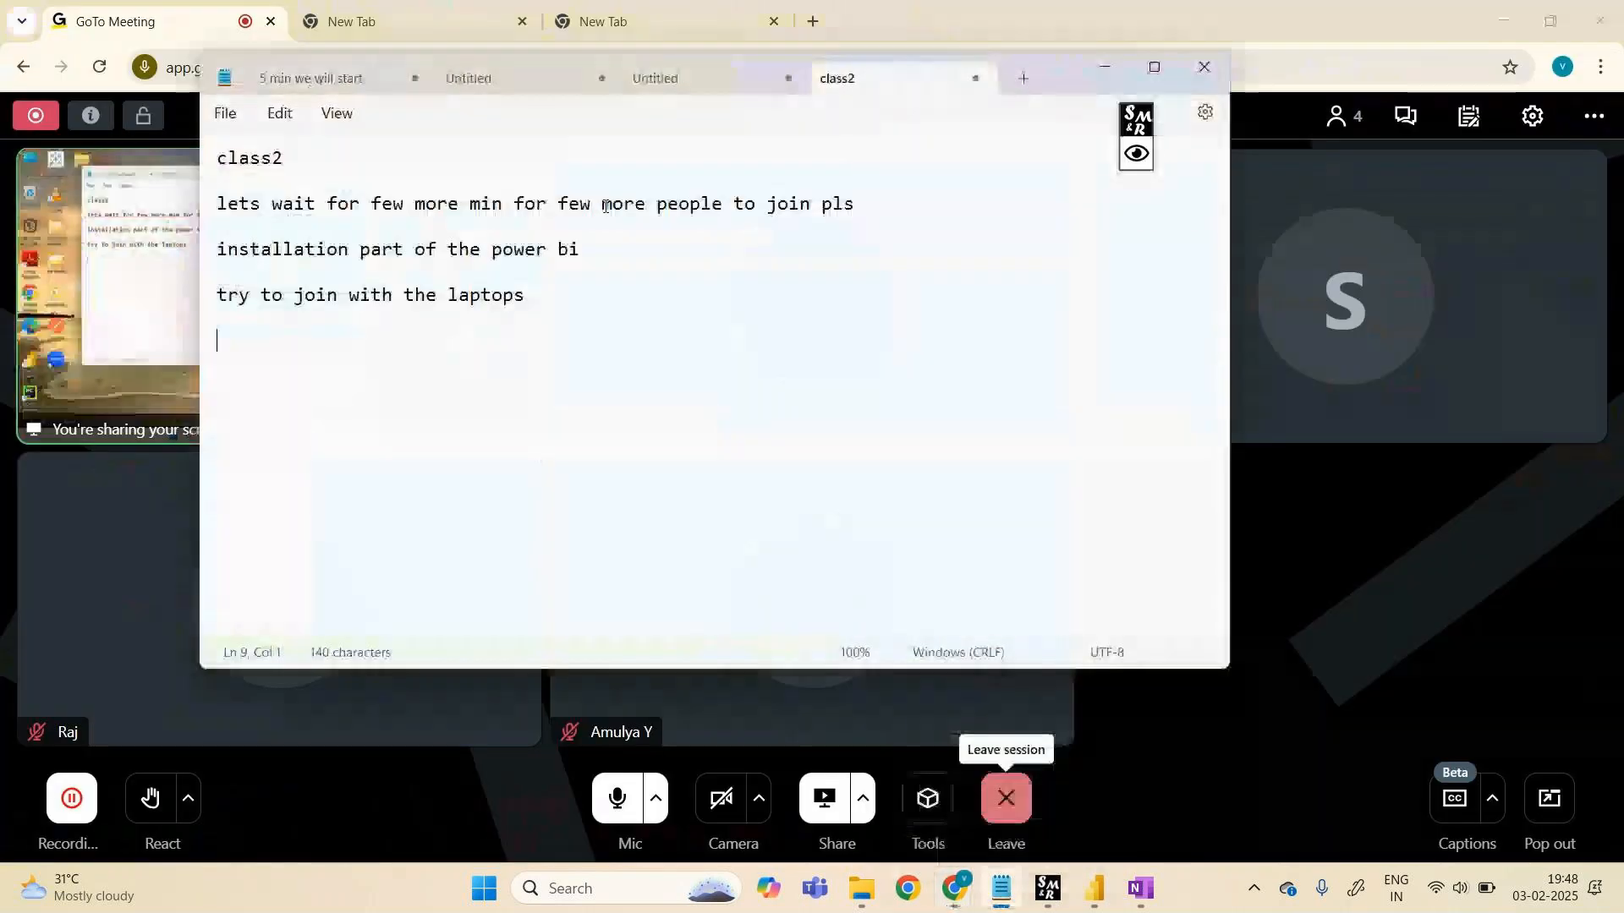
{"action": "type", "text": "t"}
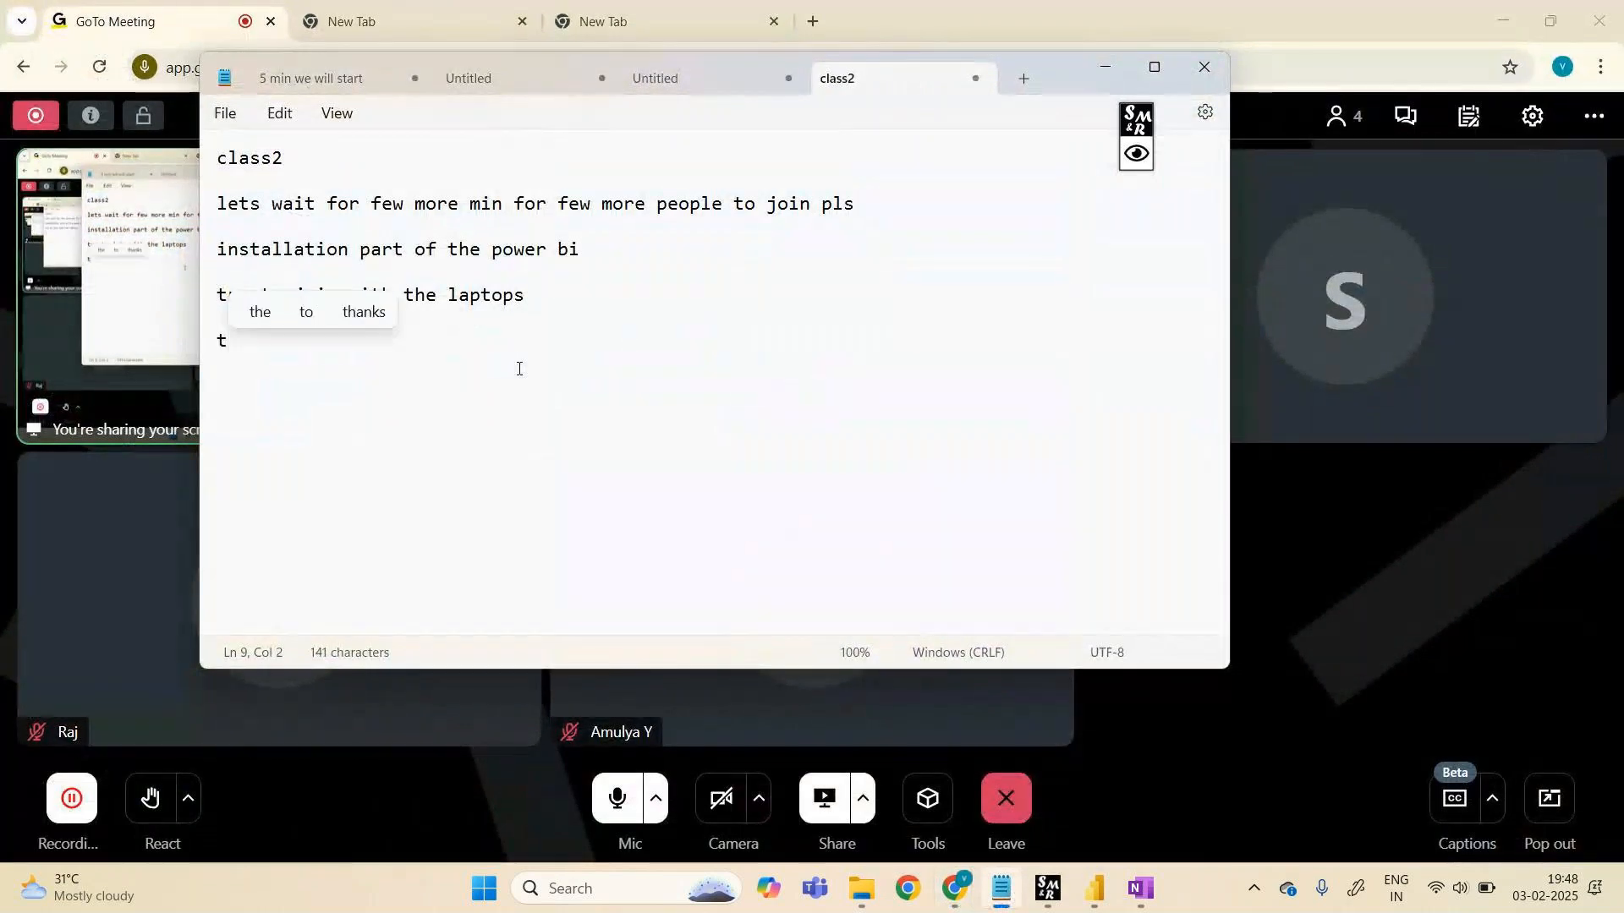
{"action": "type", "text": "omorrow"}
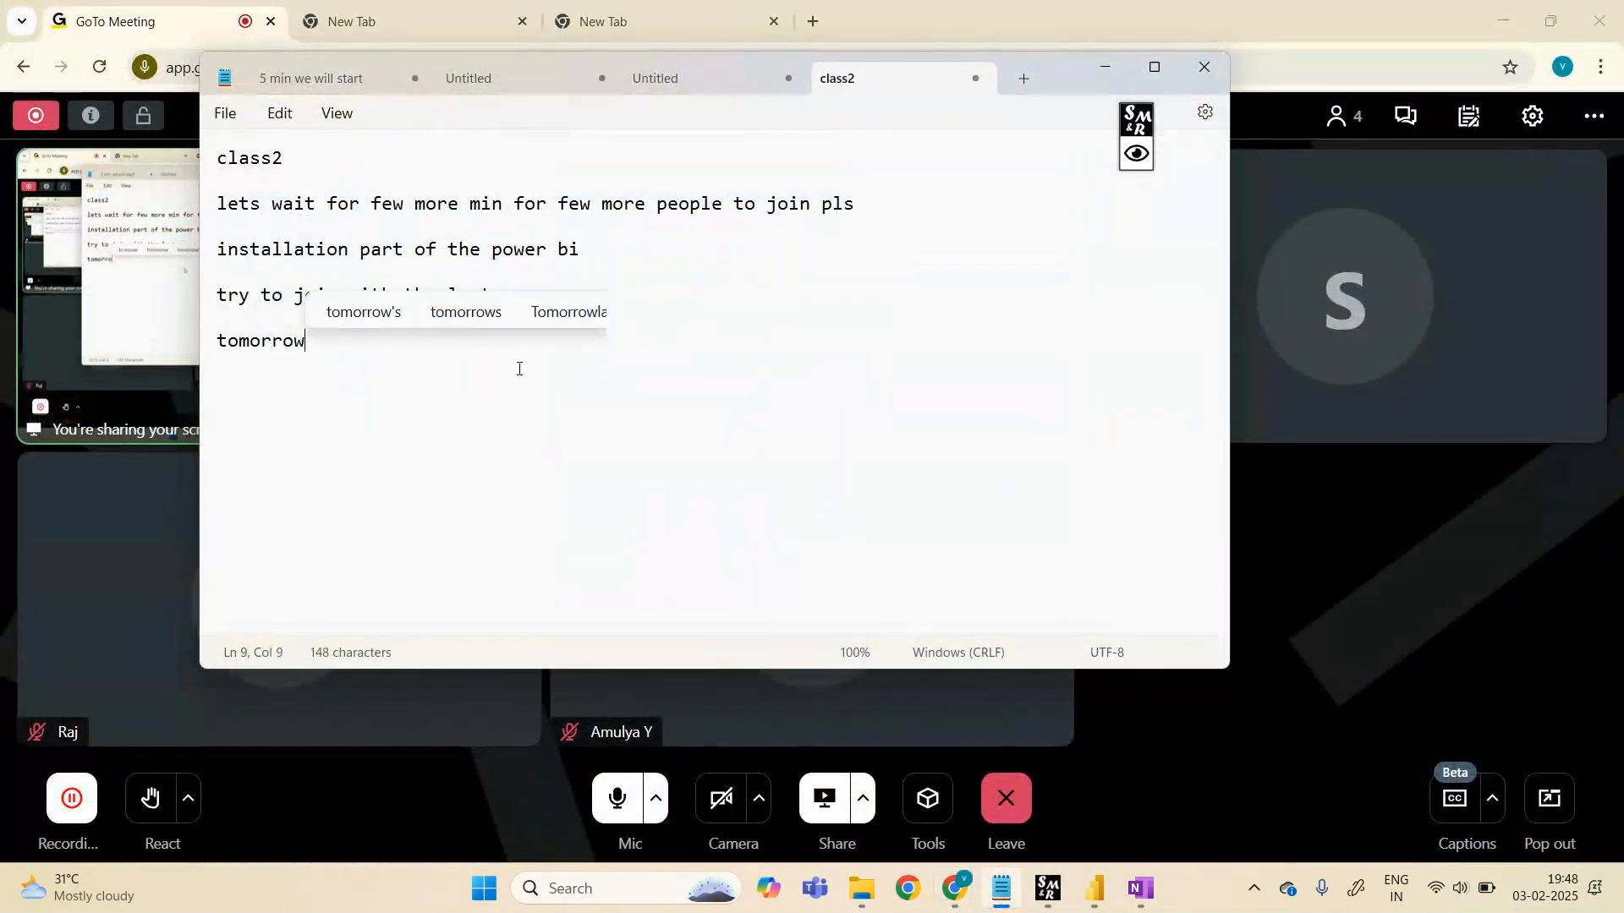
{"action": "type", "text": " is the"}
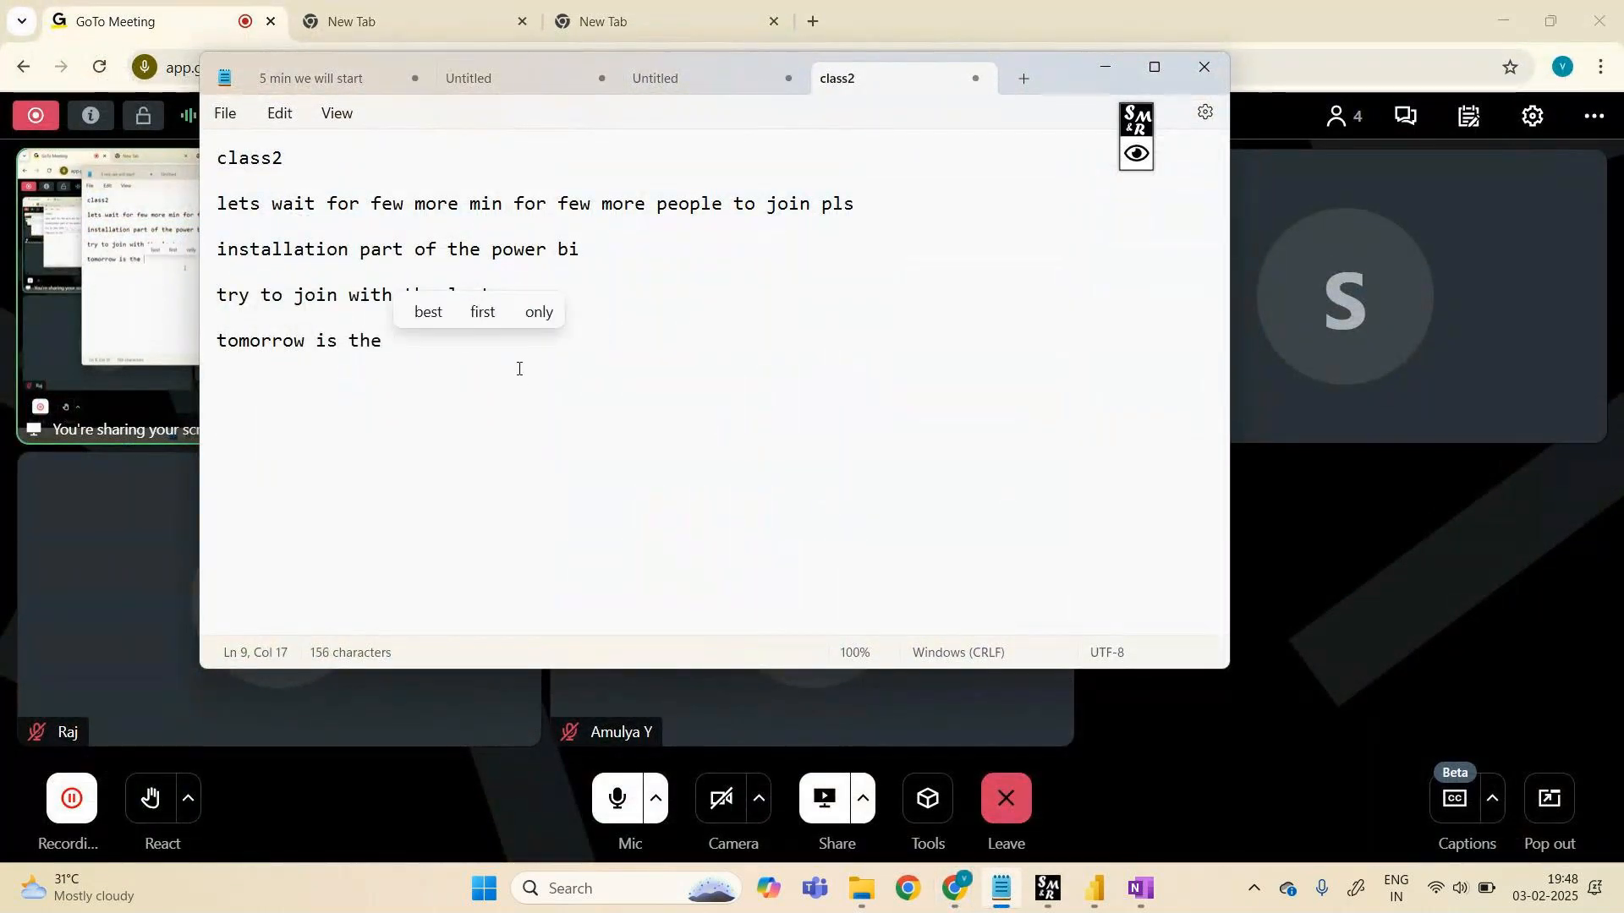
{"action": "key", "text": "BackSpace"}
{"action": "key", "text": "BackSpace"}
{"action": "key", "text": "BackSpace"}
{"action": "key", "text": "BackSpace"}
{"action": "key", "text": "BackSpace"}
{"action": "type", "text": "s th"}
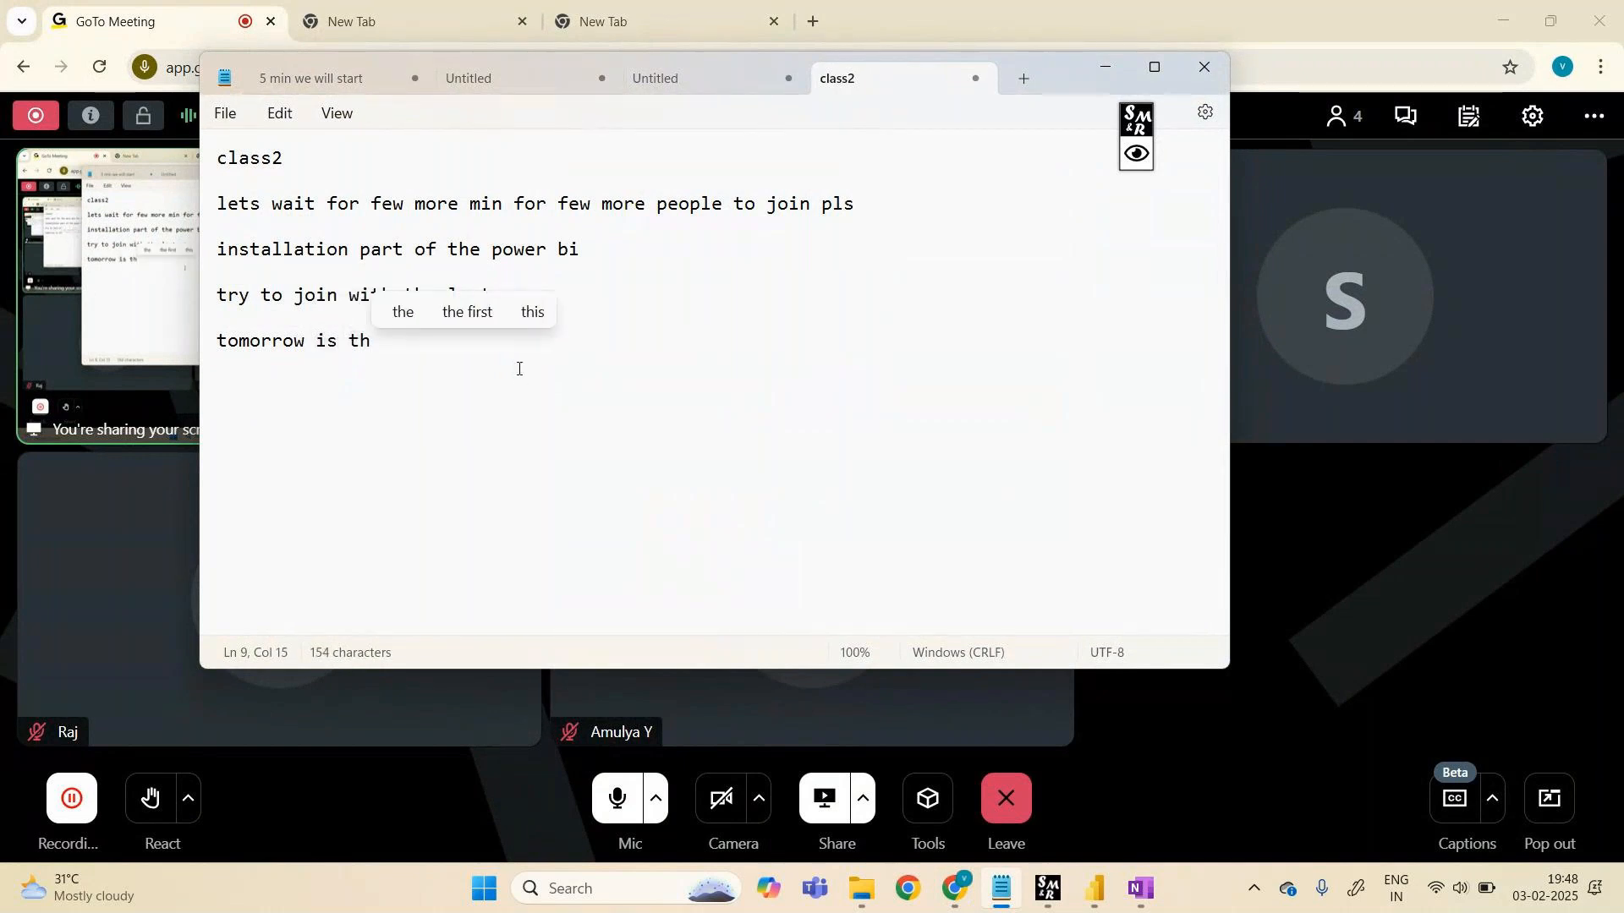
{"action": "key", "text": "BackSpace"}
{"action": "key", "text": "BackSpace"}
{"action": "key", "text": "BackSpace"}
{"action": "key", "text": "BackSpace"}
{"action": "key", "text": "BackSpace"}
{"action": "type", "text": "the l"}
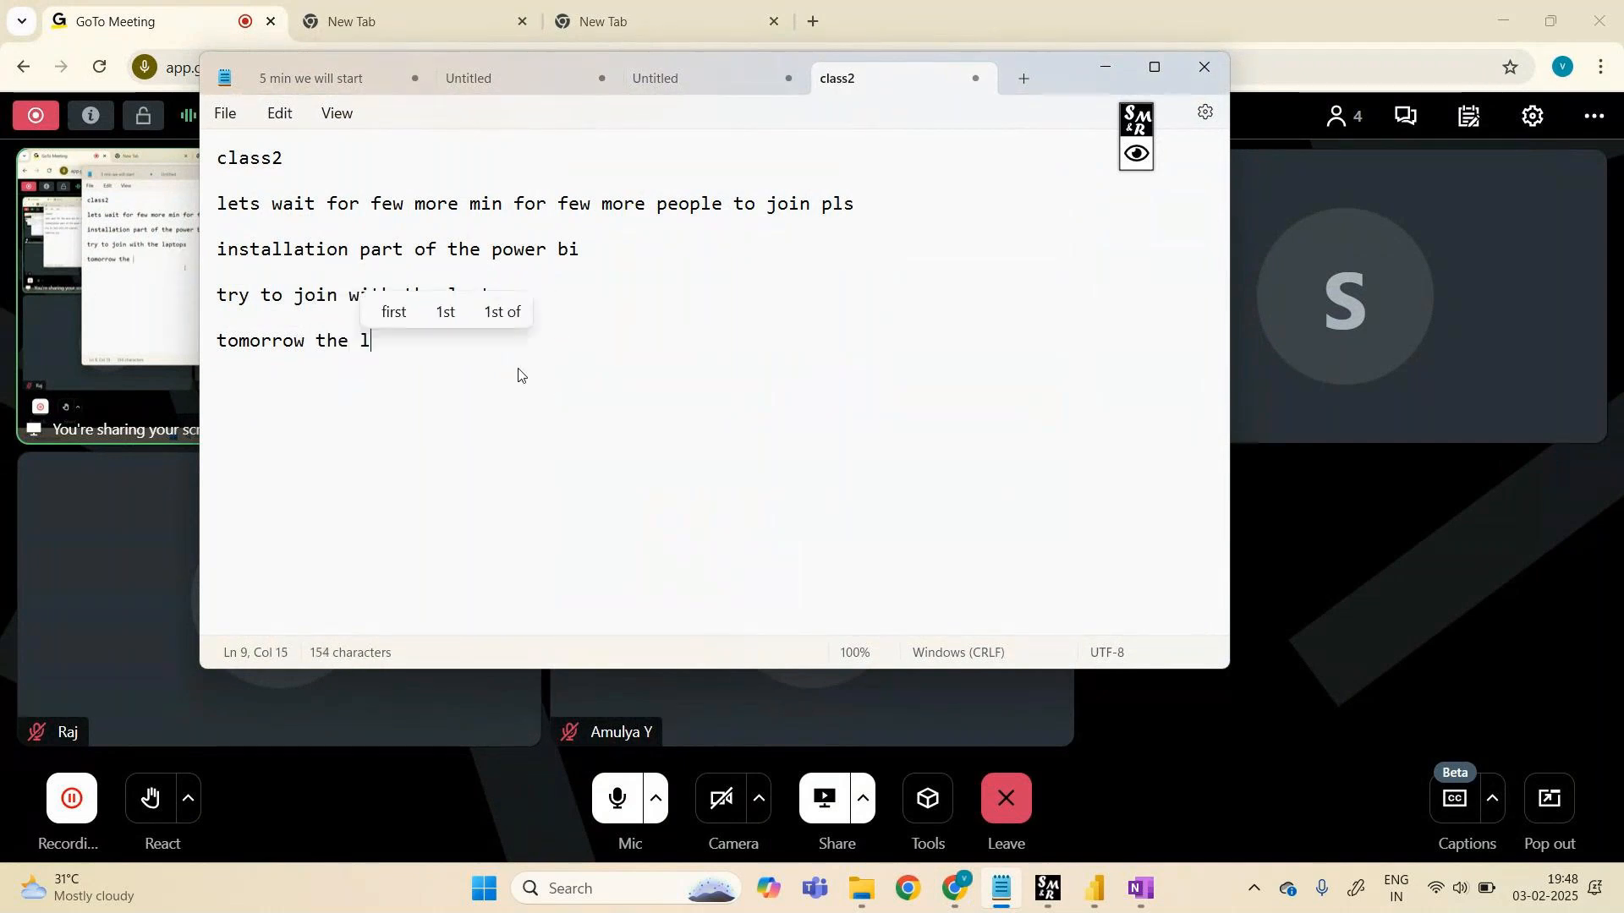
{"action": "type", "text": "ink will be "}
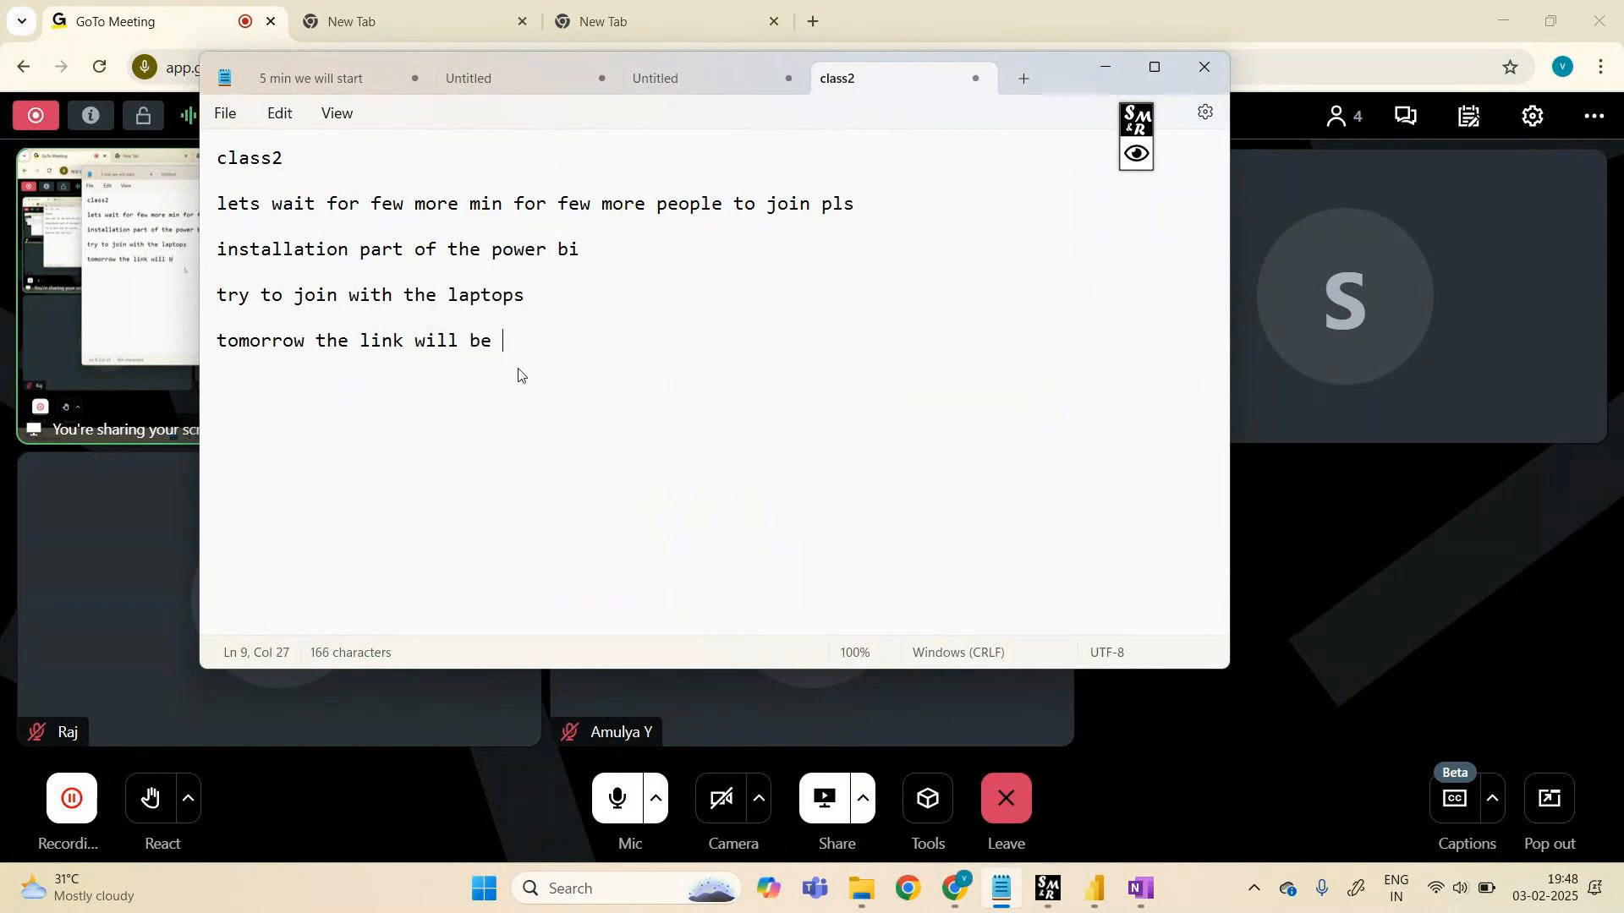
{"action": "type", "text": "changed for the"}
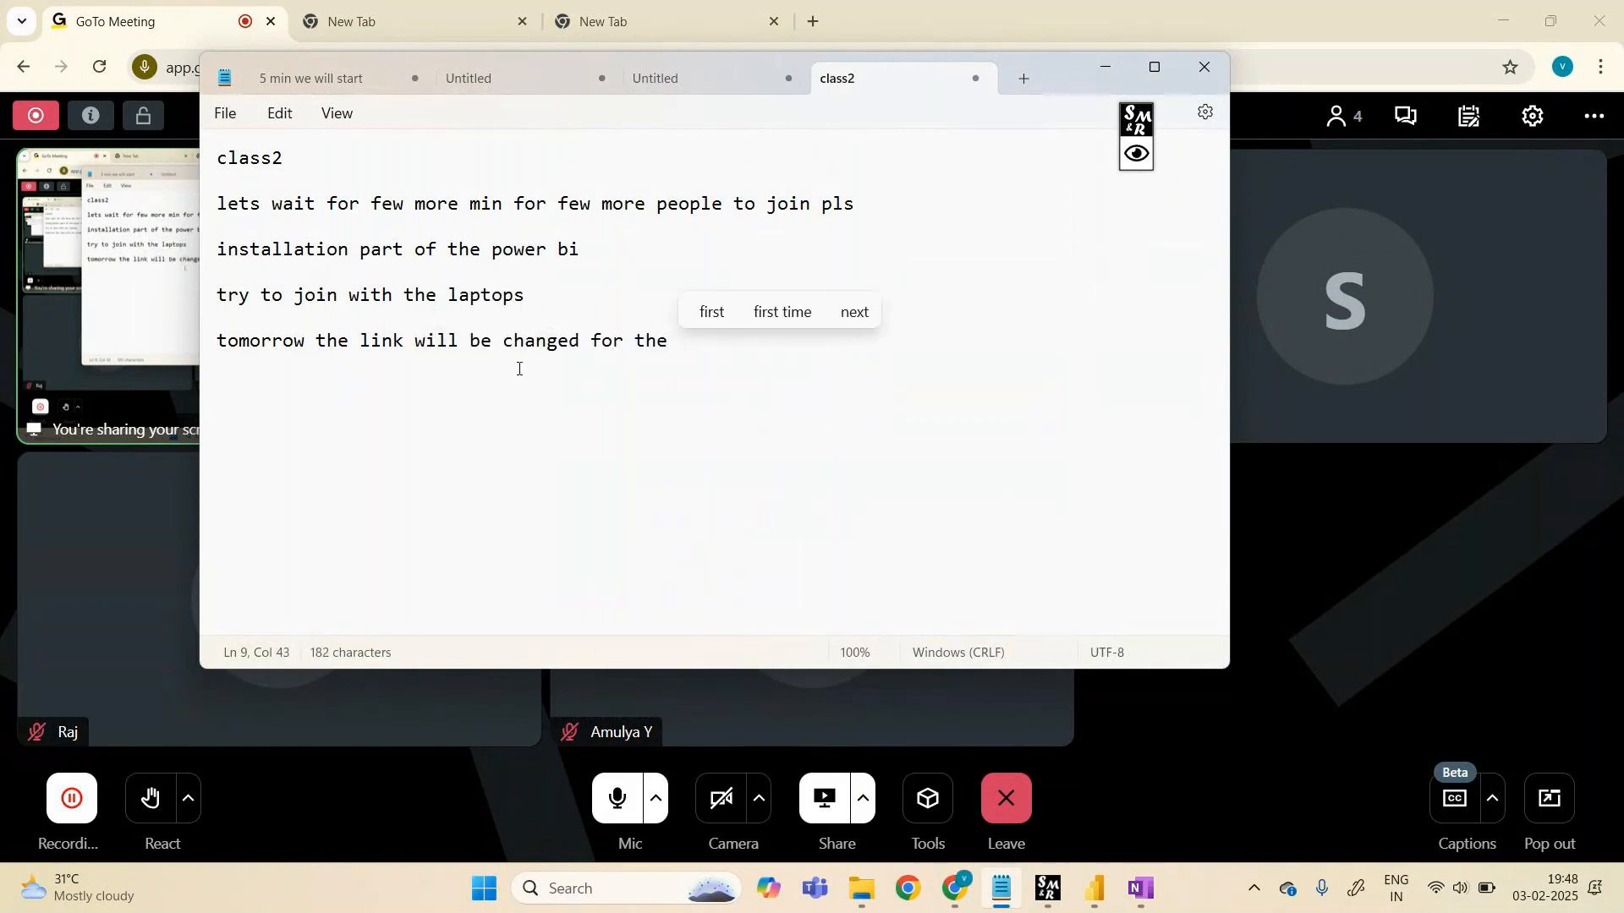
{"action": "key", "text": "BackSpace"}
{"action": "key", "text": "BackSpace"}
{"action": "key", "text": "BackSpace"}
{"action": "key", "text": "BackSpace"}
{"action": "key", "text": "BackSpace"}
{"action": "key", "text": "BackSpace"}
{"action": "key", "text": "BackSpace"}
{"action": "key", "text": "BackSpace"}
{"action": "key", "text": "BackSpace"}
{"action": "key", "text": "Return"}
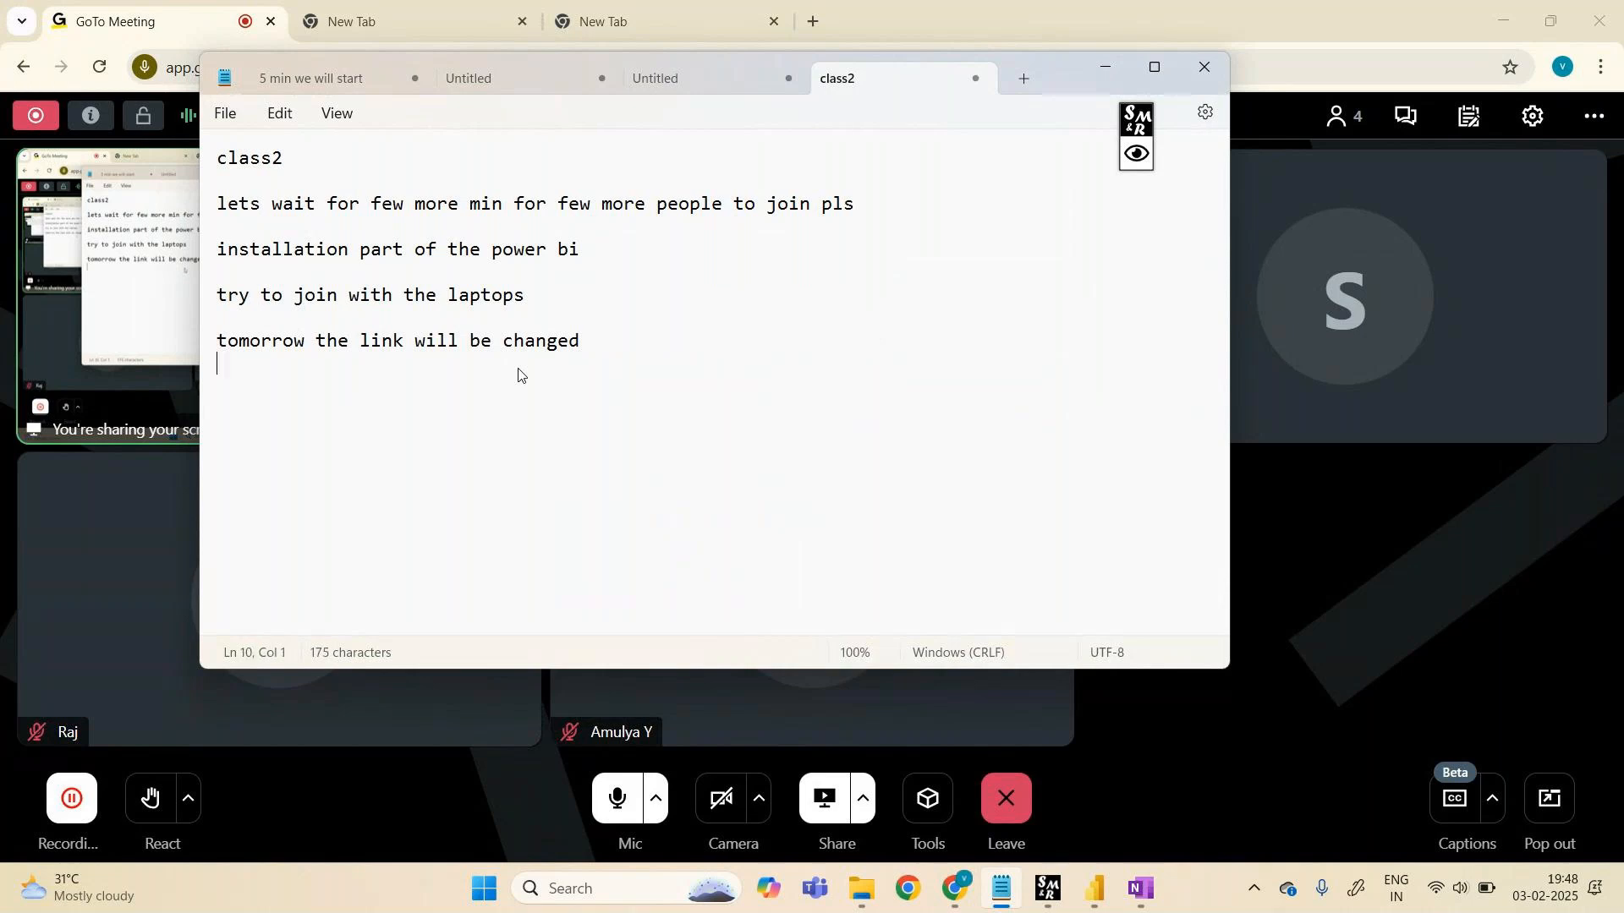
- Add the line 'the link only for the enrolled people' and fix the 'onlky' typo
{"action": "type", "text": "the link "}
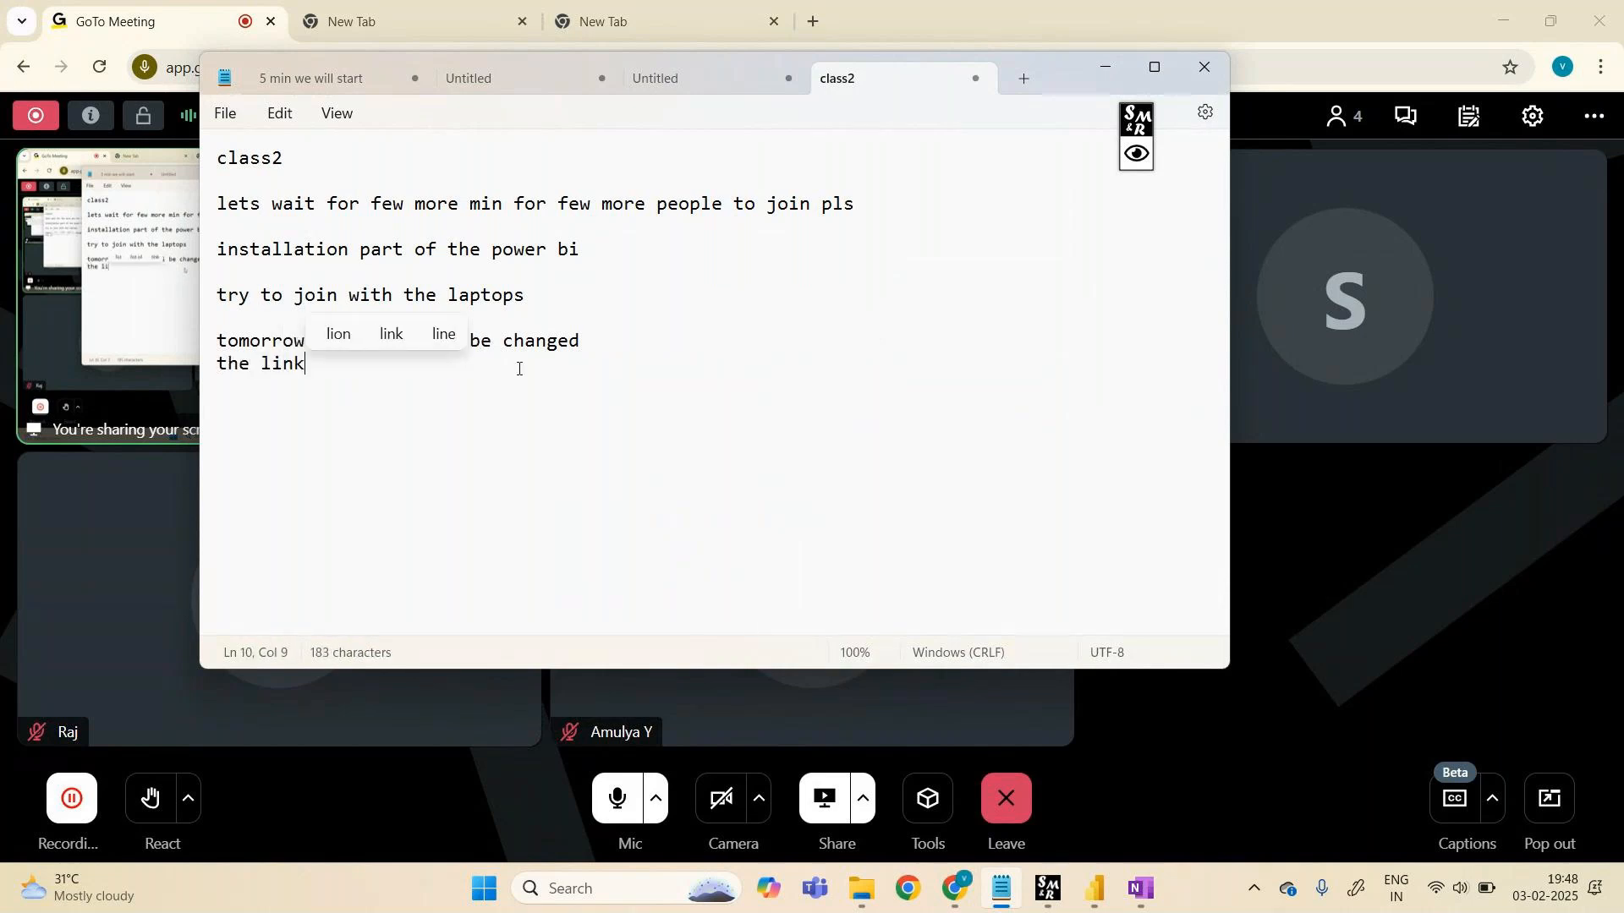
{"action": "type", "text": "onlky fort"}
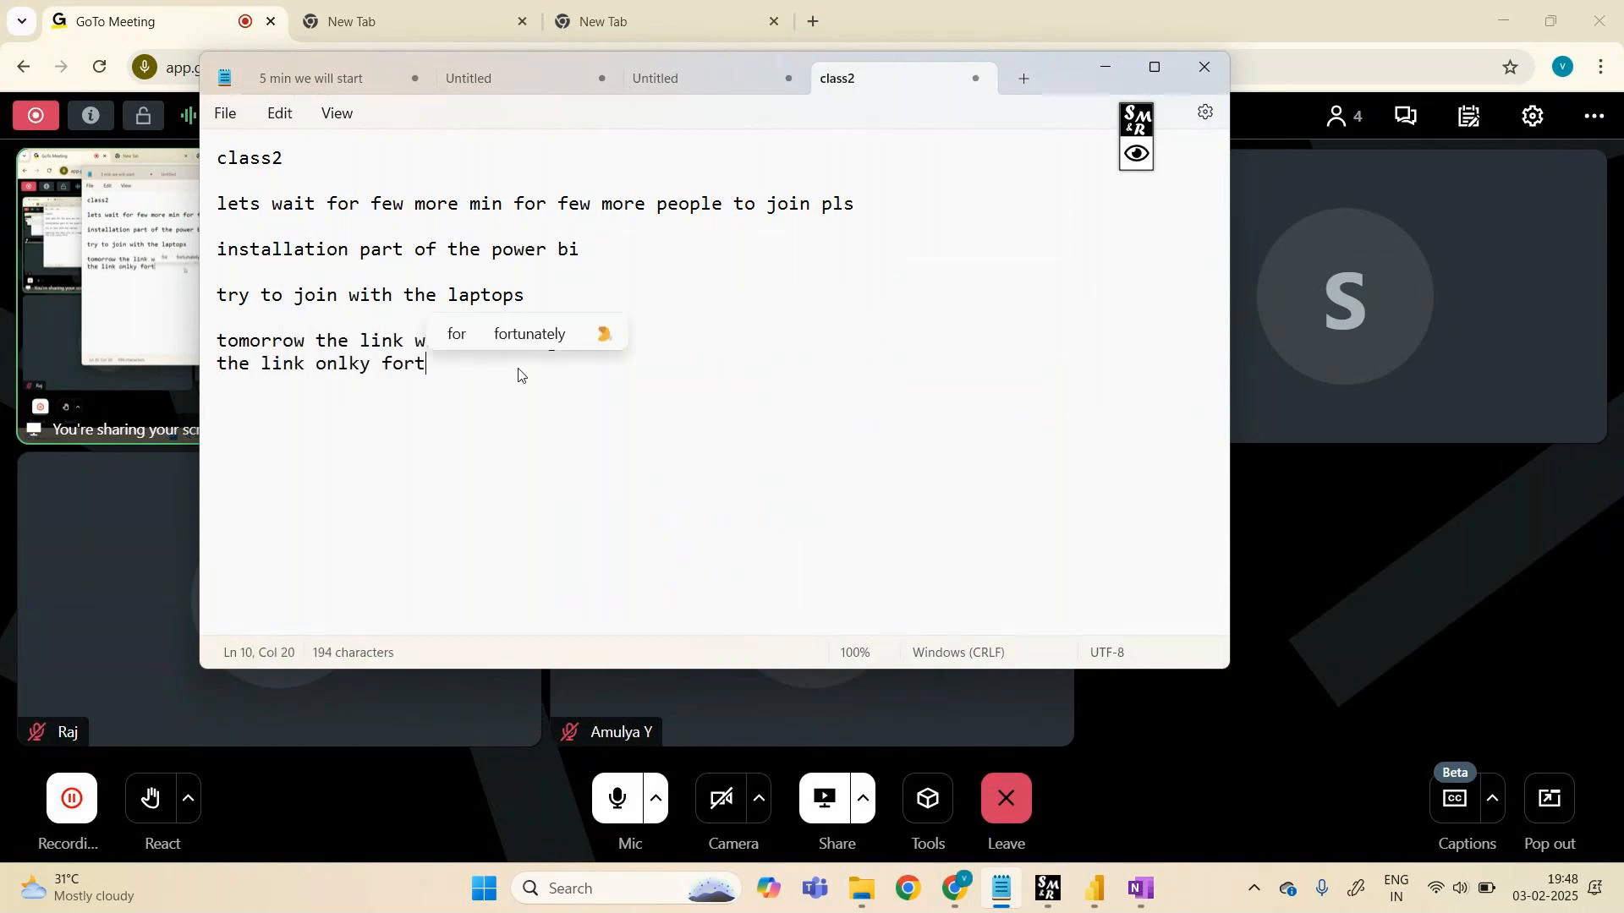
{"action": "key", "text": "BackSpace"}
{"action": "type", "text": "the"}
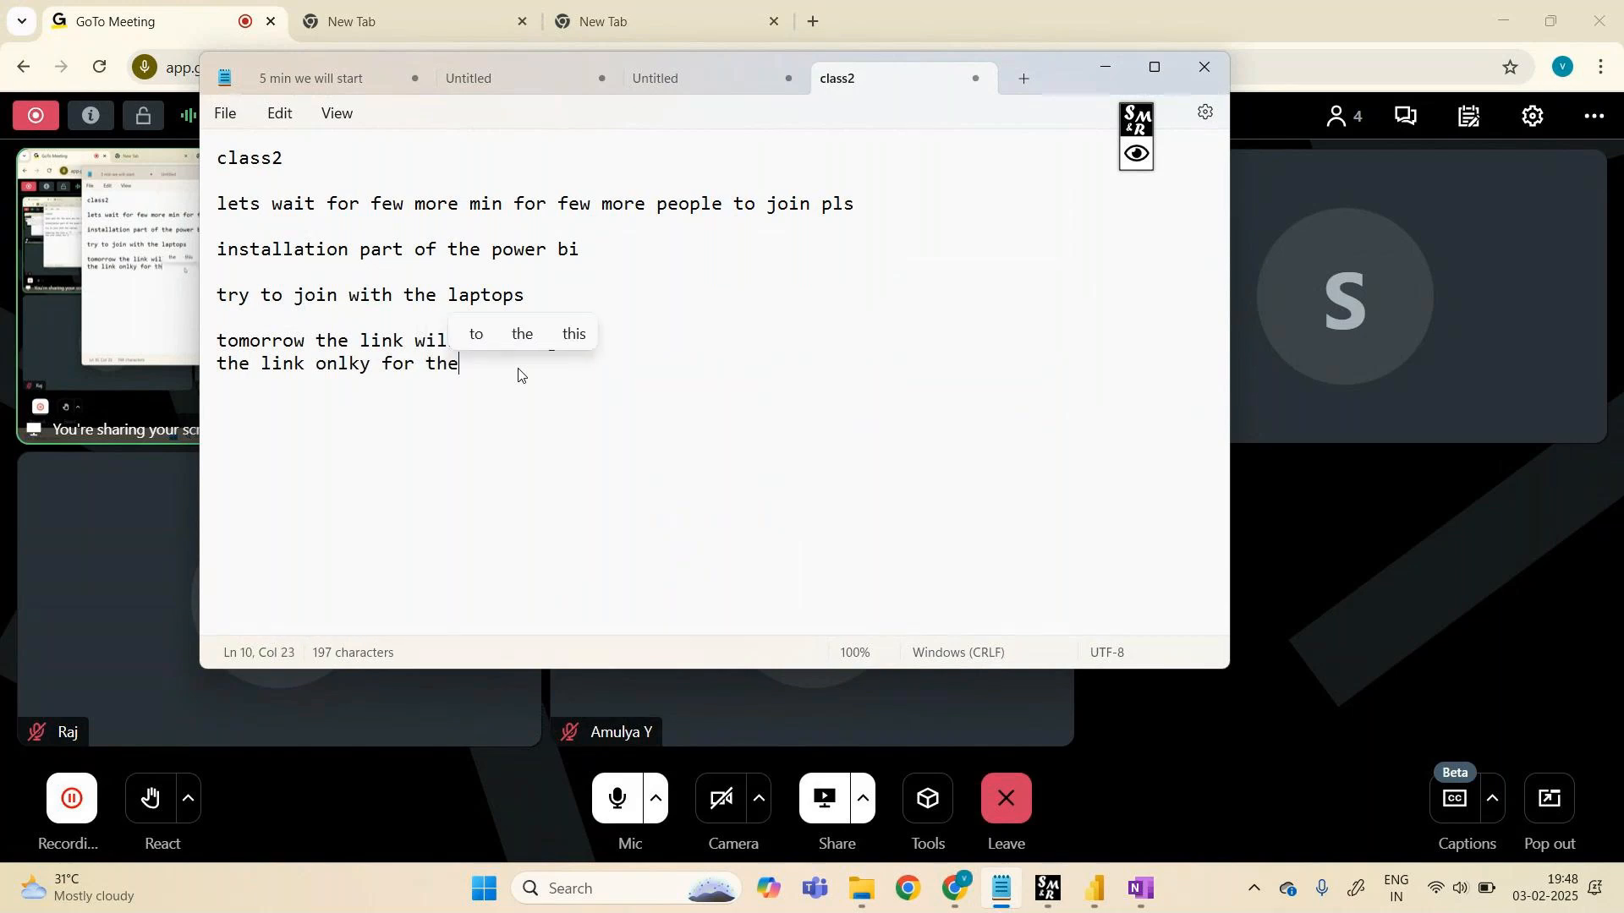
{"action": "type", "text": " enrolled p"}
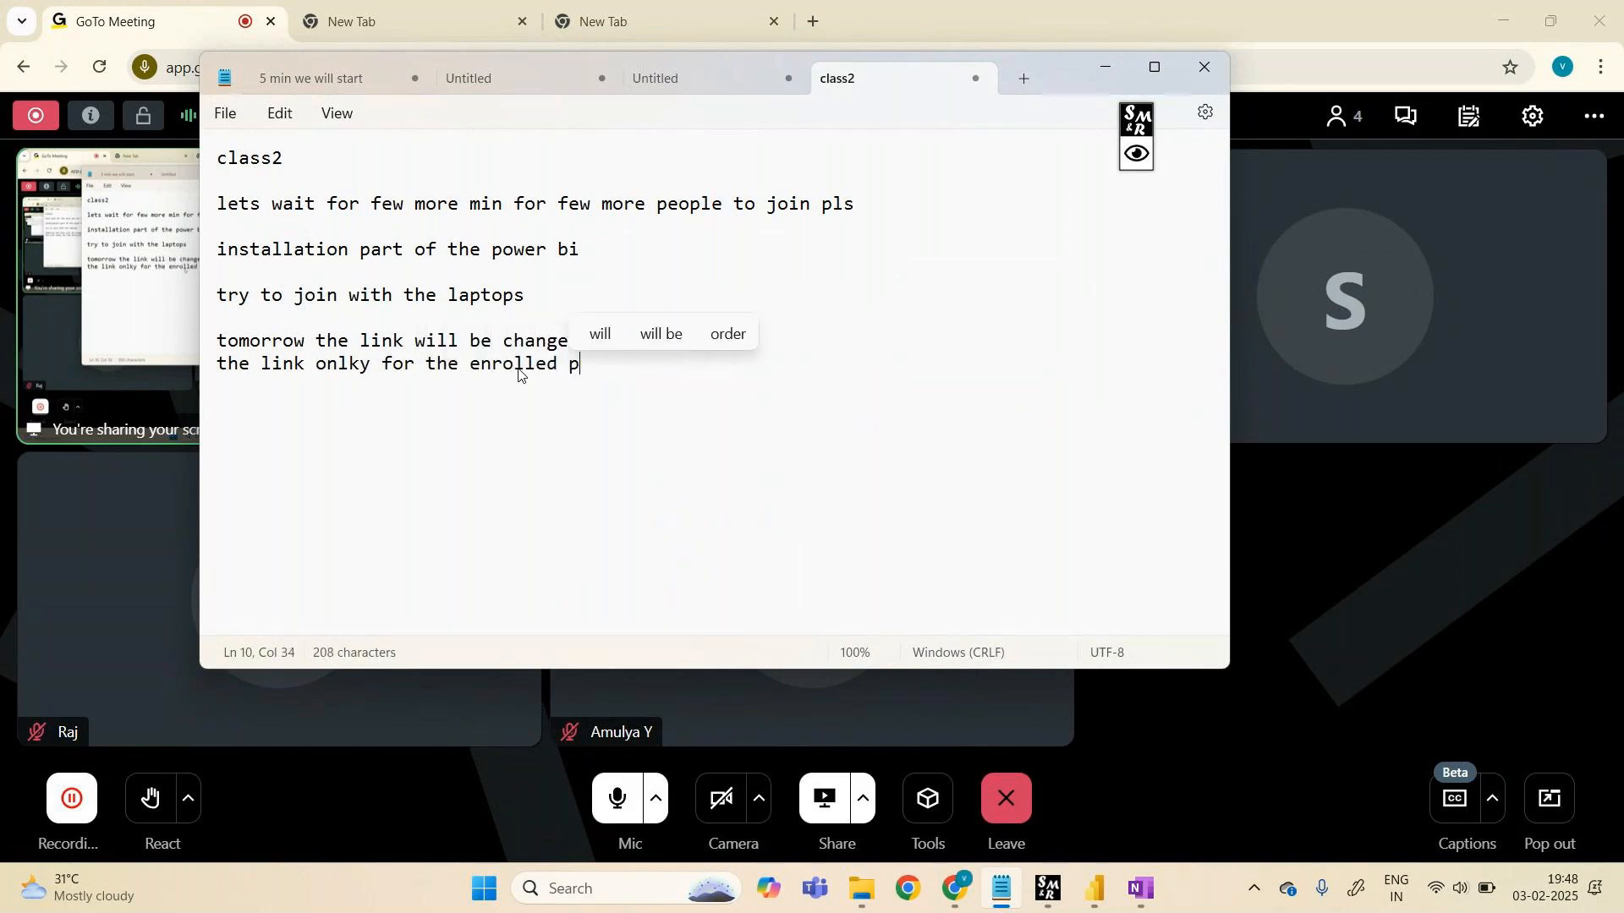
{"action": "type", "text": "eople only"}
{"action": "key", "text": "Return"}
{"action": "key", "text": "Return"}
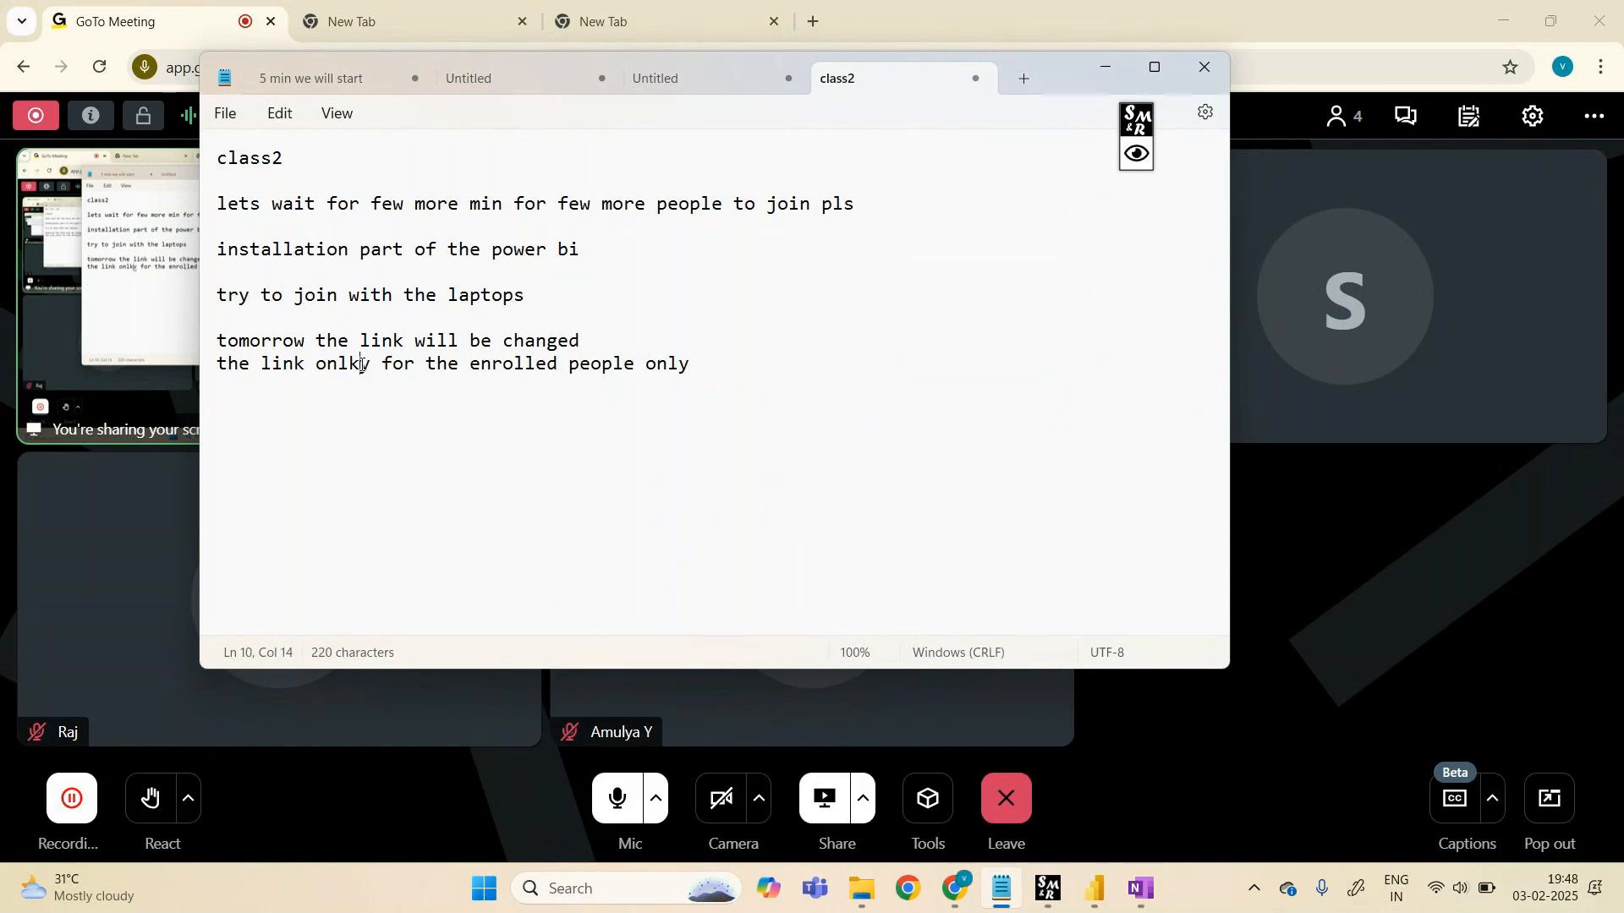
{"action": "left_click", "coordinate": [358, 365]}
{"action": "key", "text": "BackSpace"}
{"action": "left_click", "coordinate": [729, 373]}
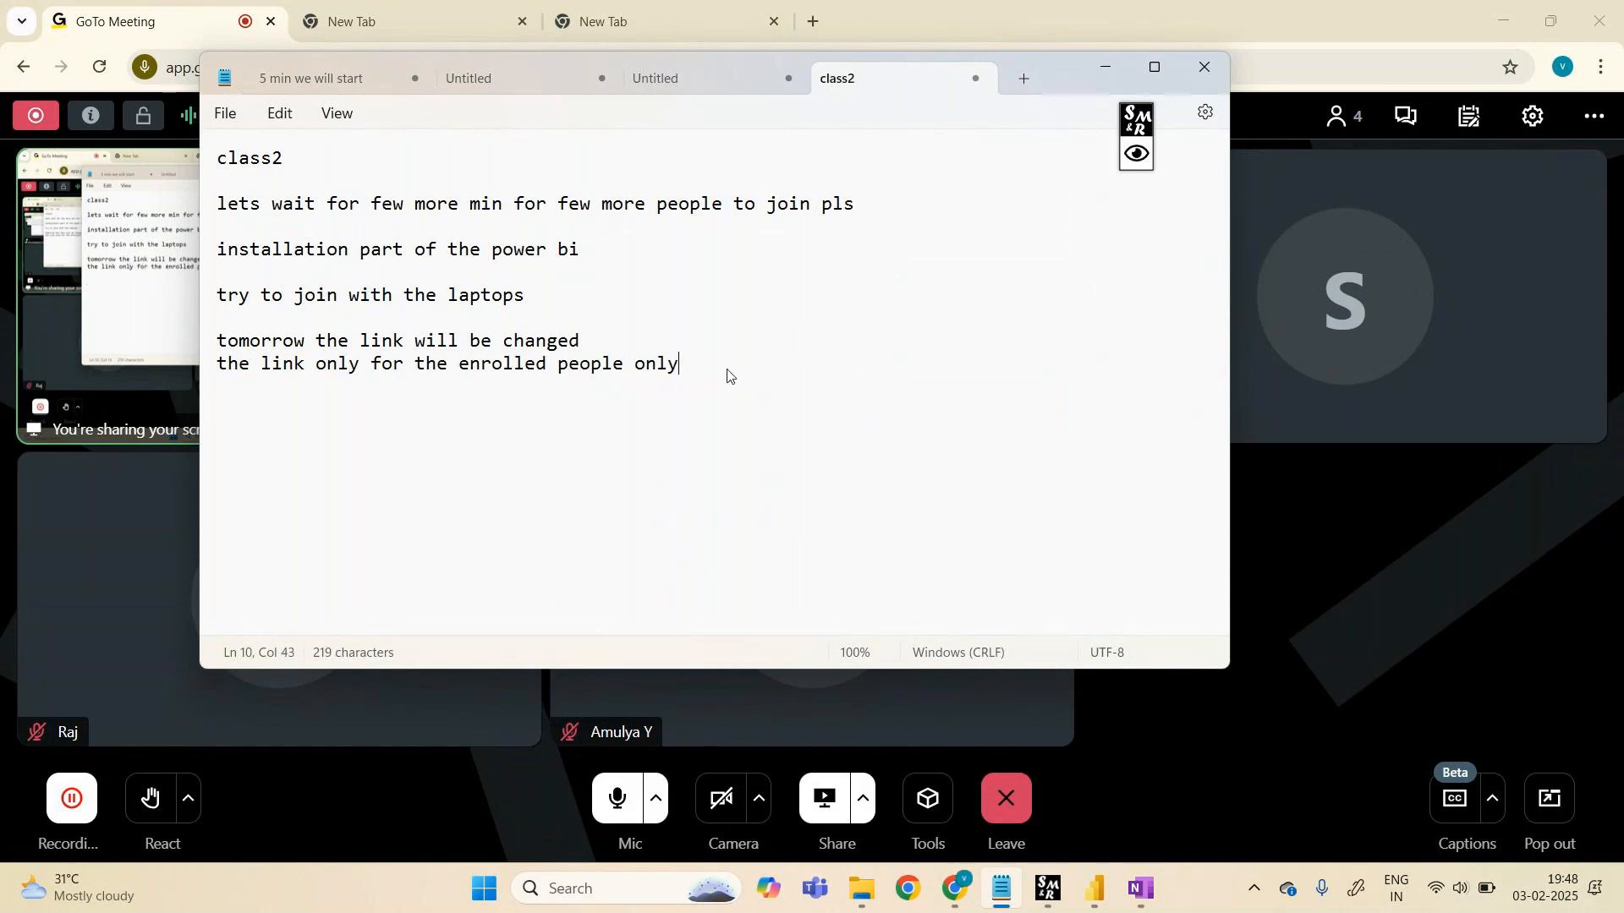
{"action": "key", "text": "Return"}
{"action": "key", "text": "Return"}
{"action": "key", "text": "Return"}
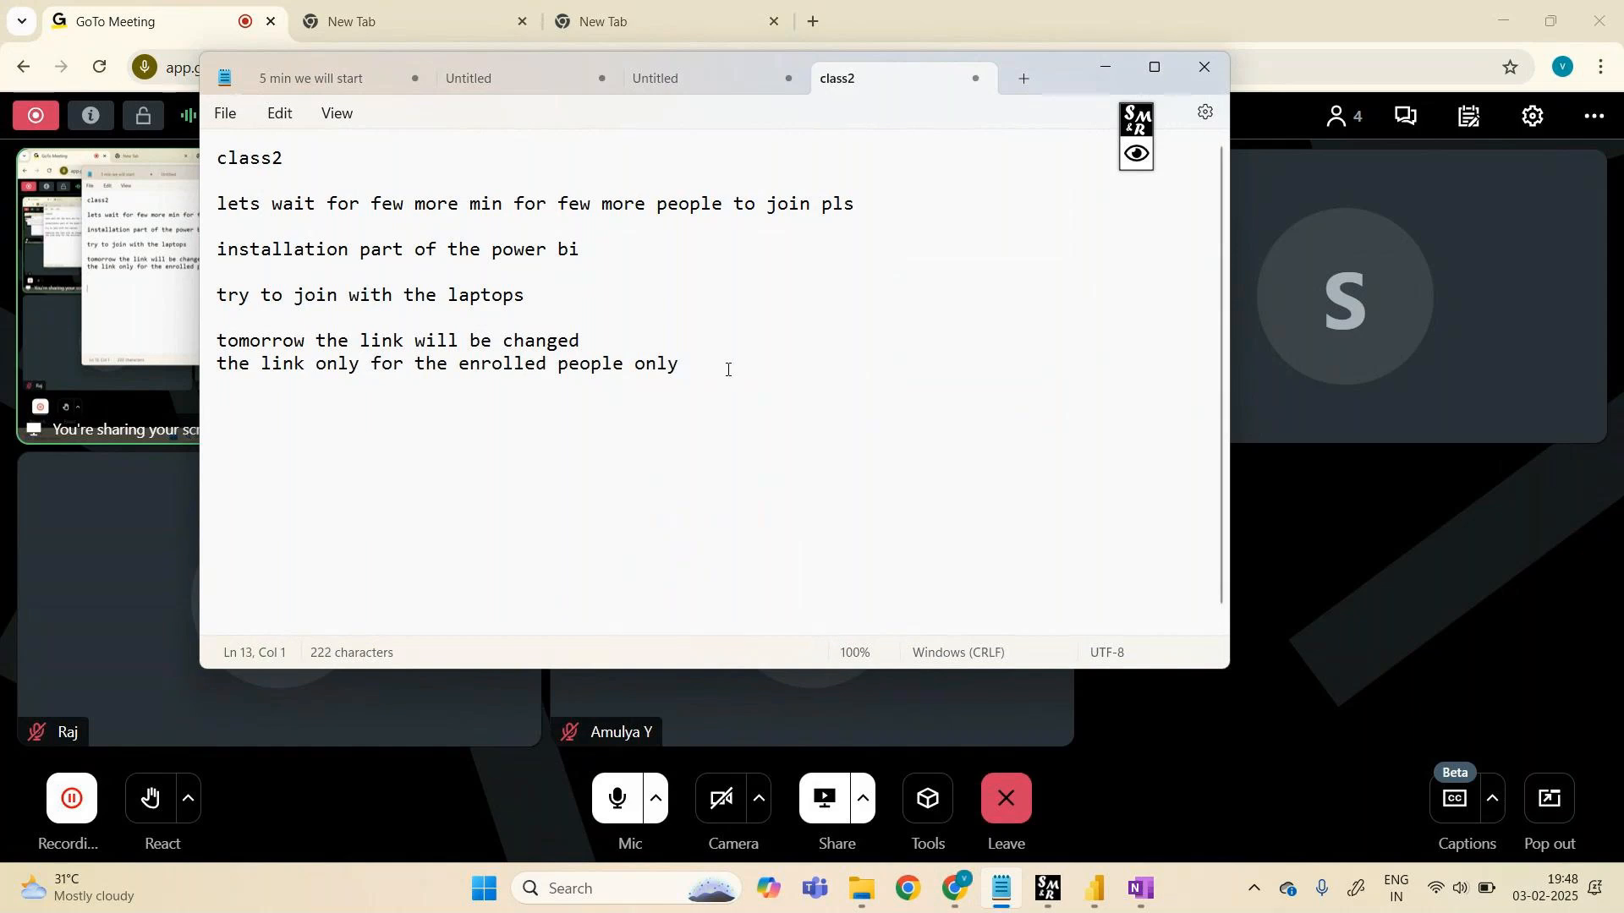